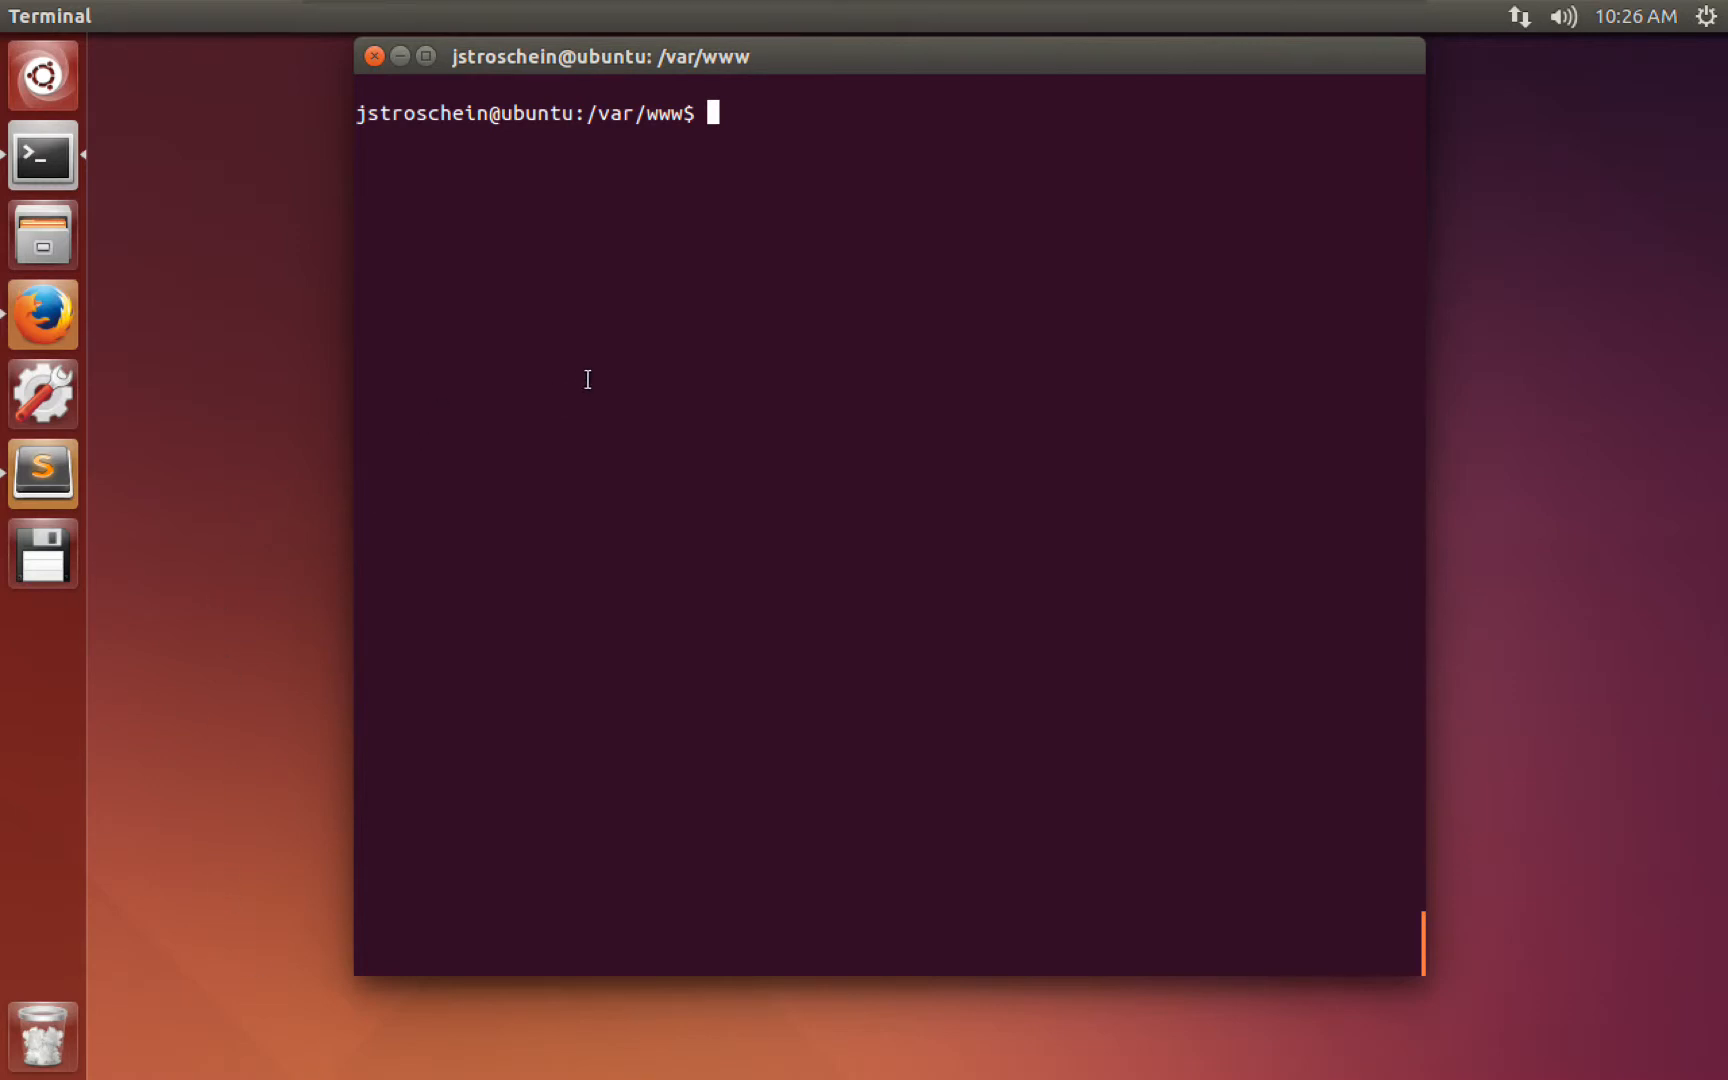
# Clear the terminal and run sudo apt-get install mysql-workbench, which reports it is already the newest version.
pyautogui.write('clear')
pyautogui.press('Return')
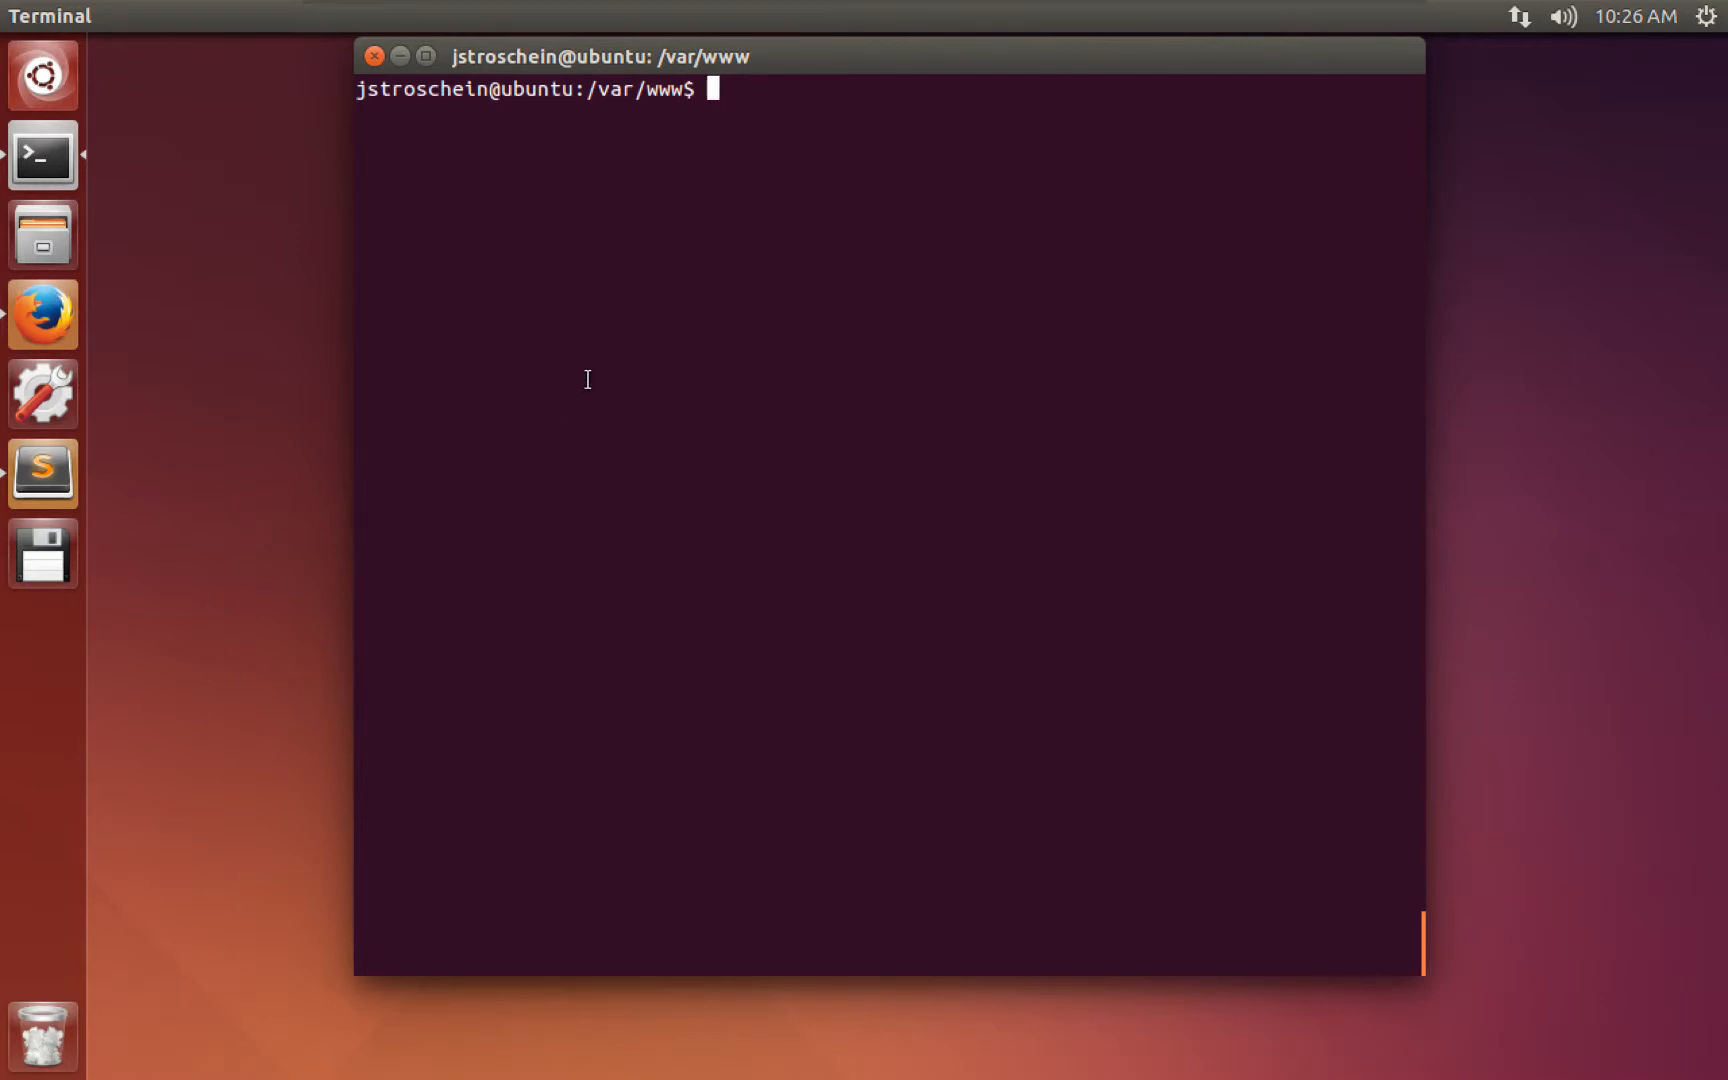
pyautogui.write('sudo apt-get instal')
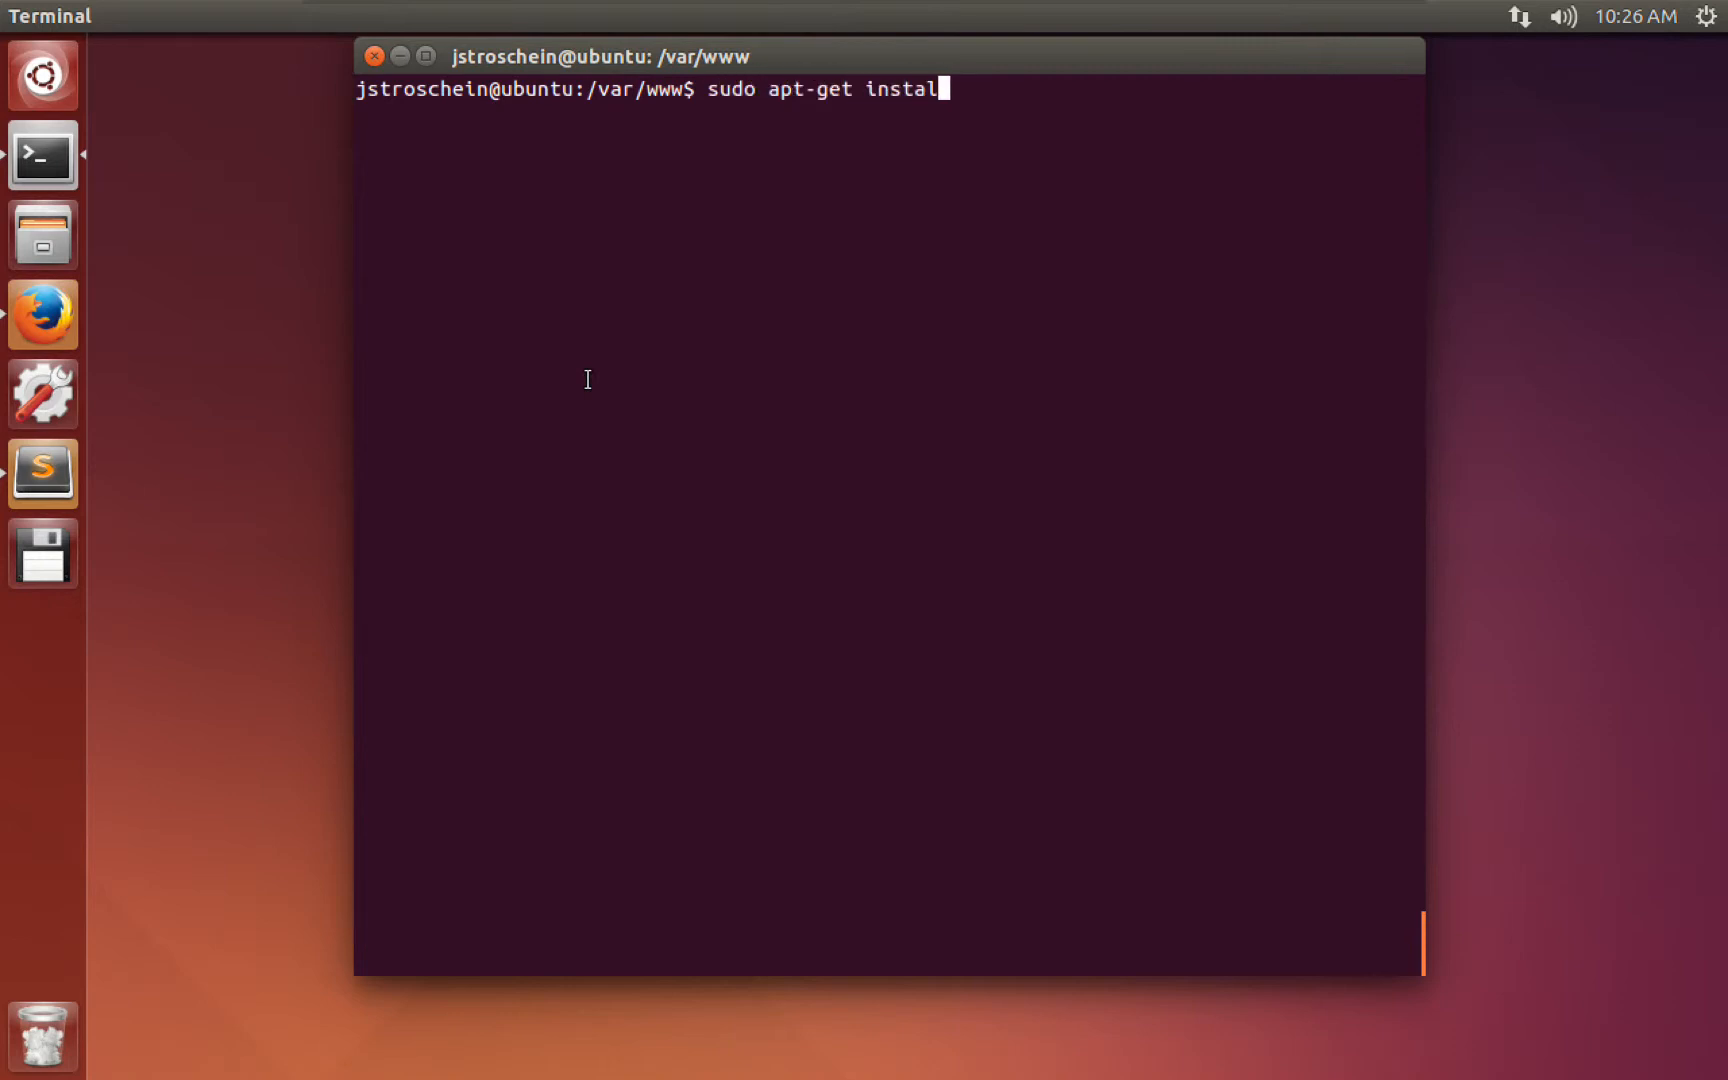
pyautogui.write('l mysql-wor')
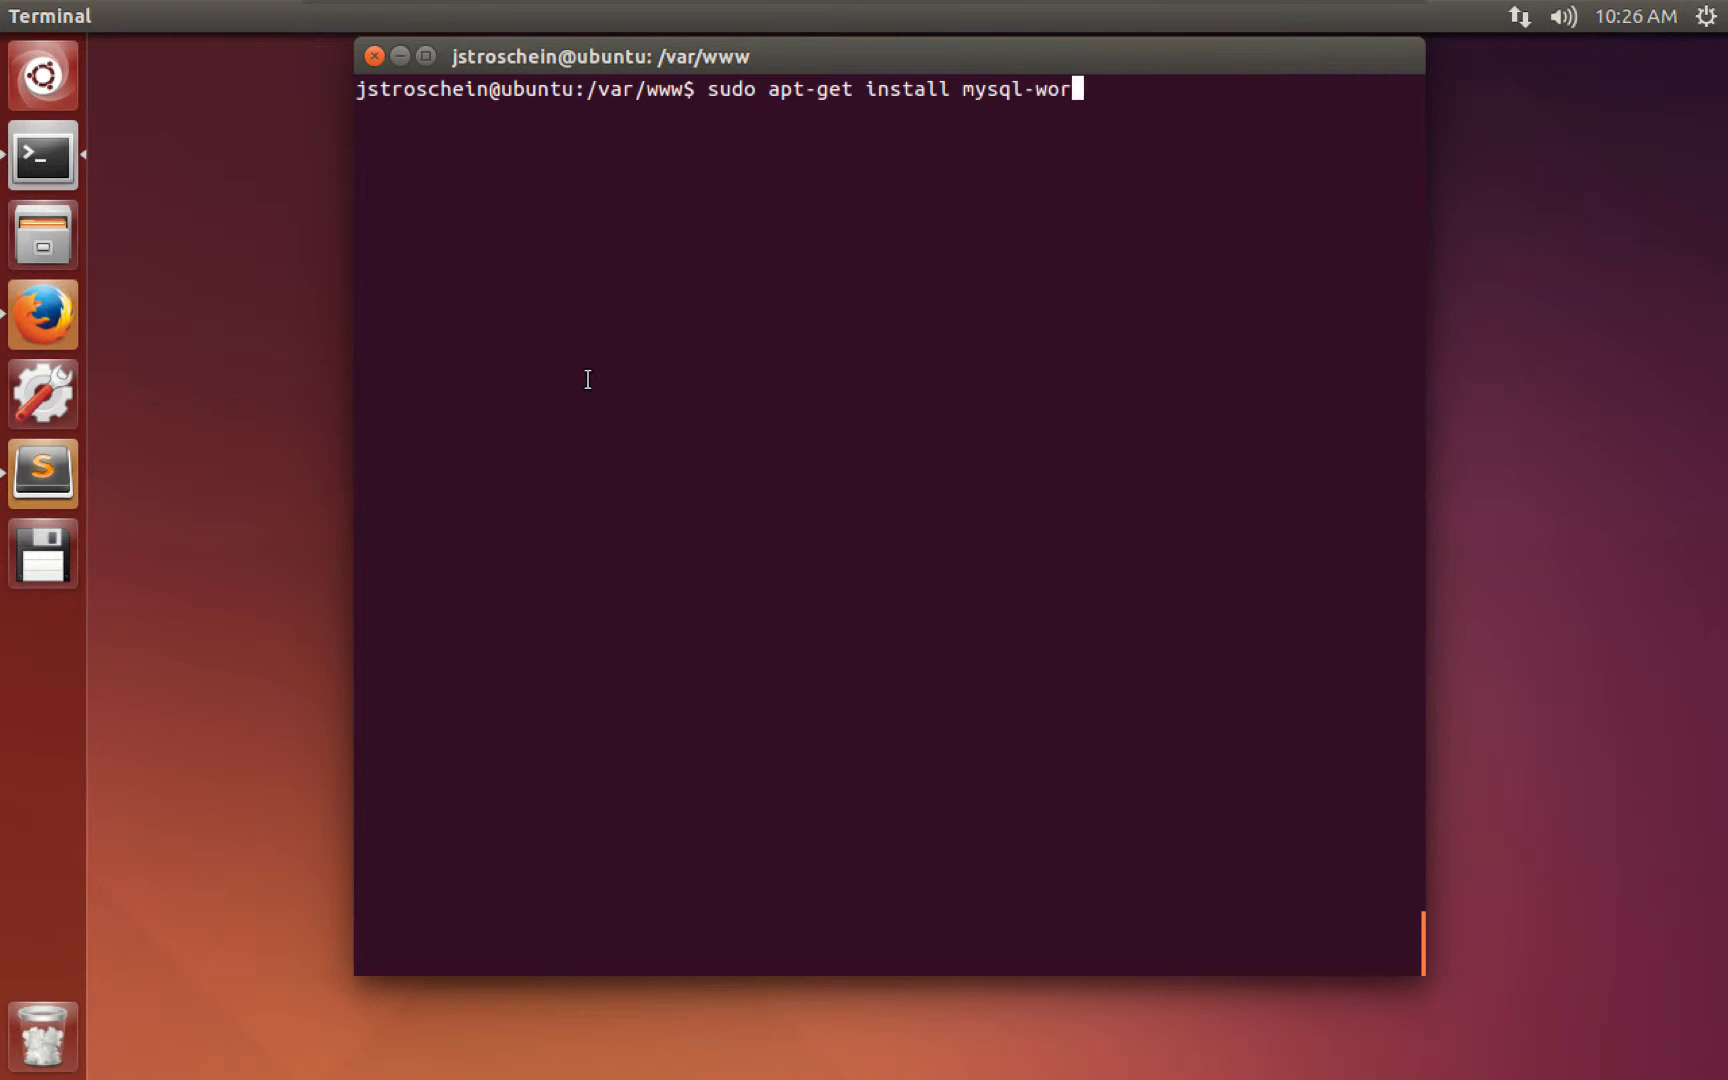
pyautogui.write('kbench')
pyautogui.press('Return')
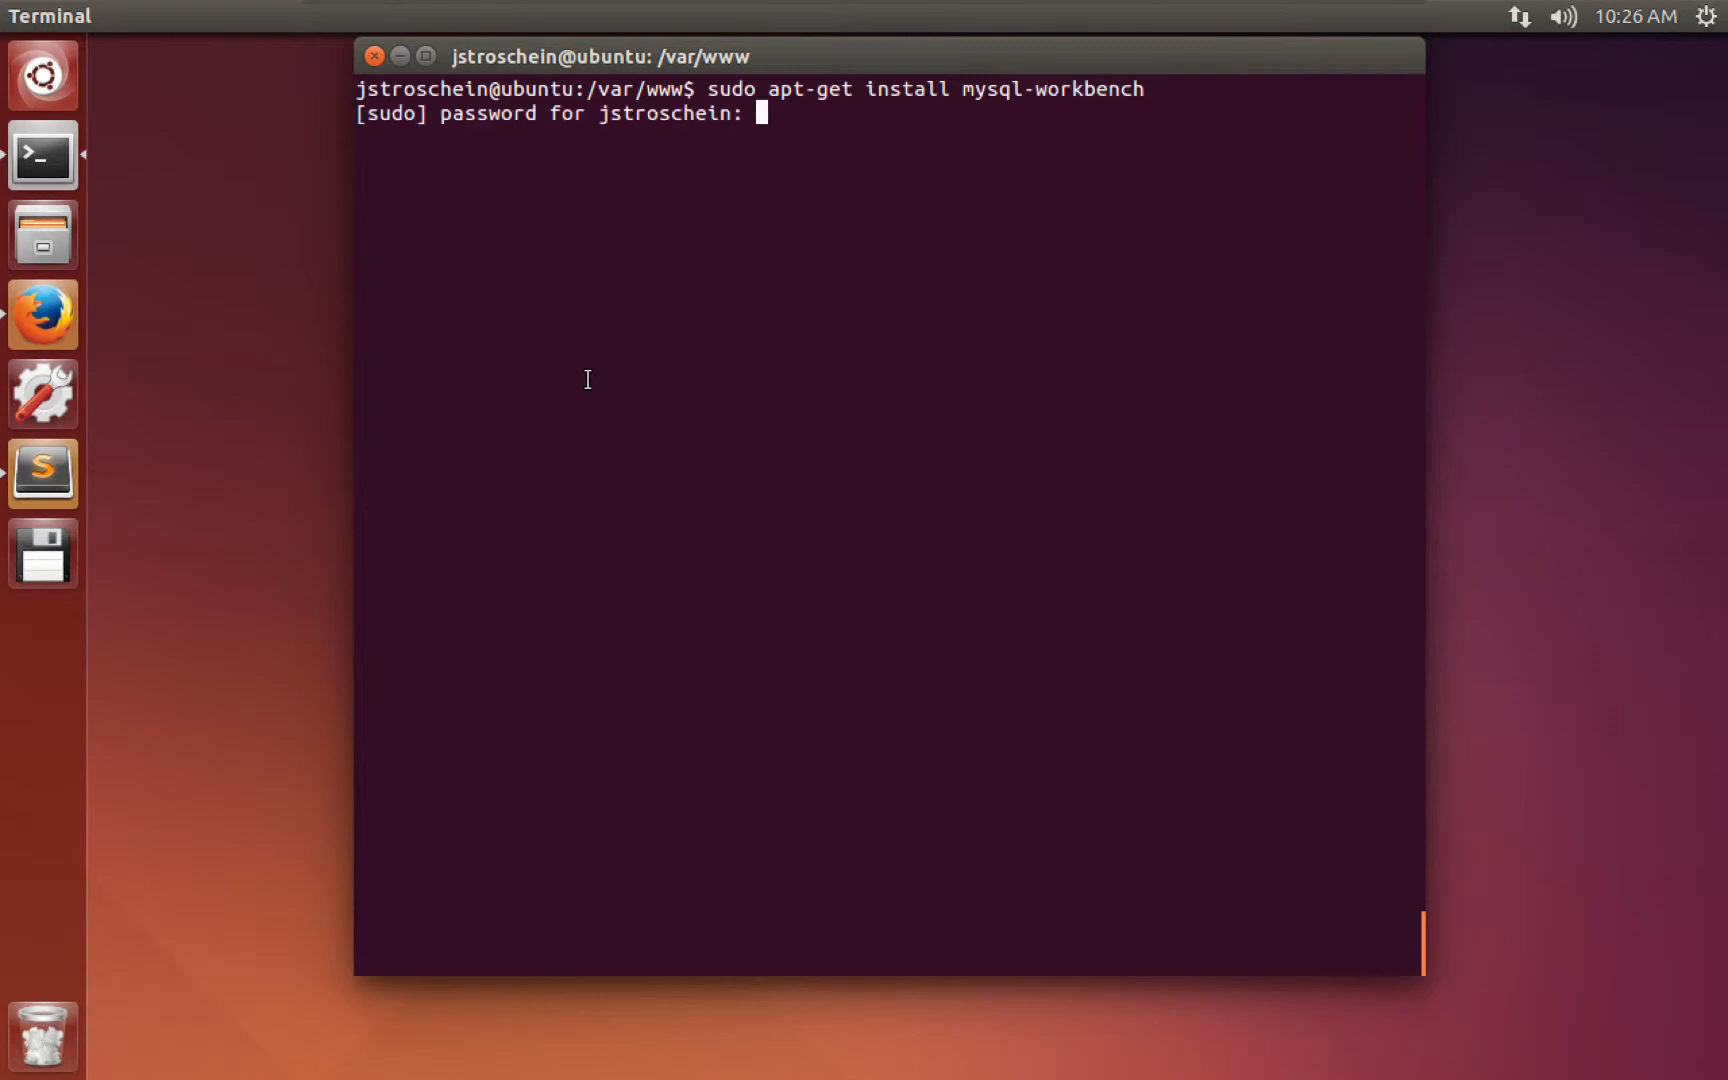
pyautogui.press('Return')
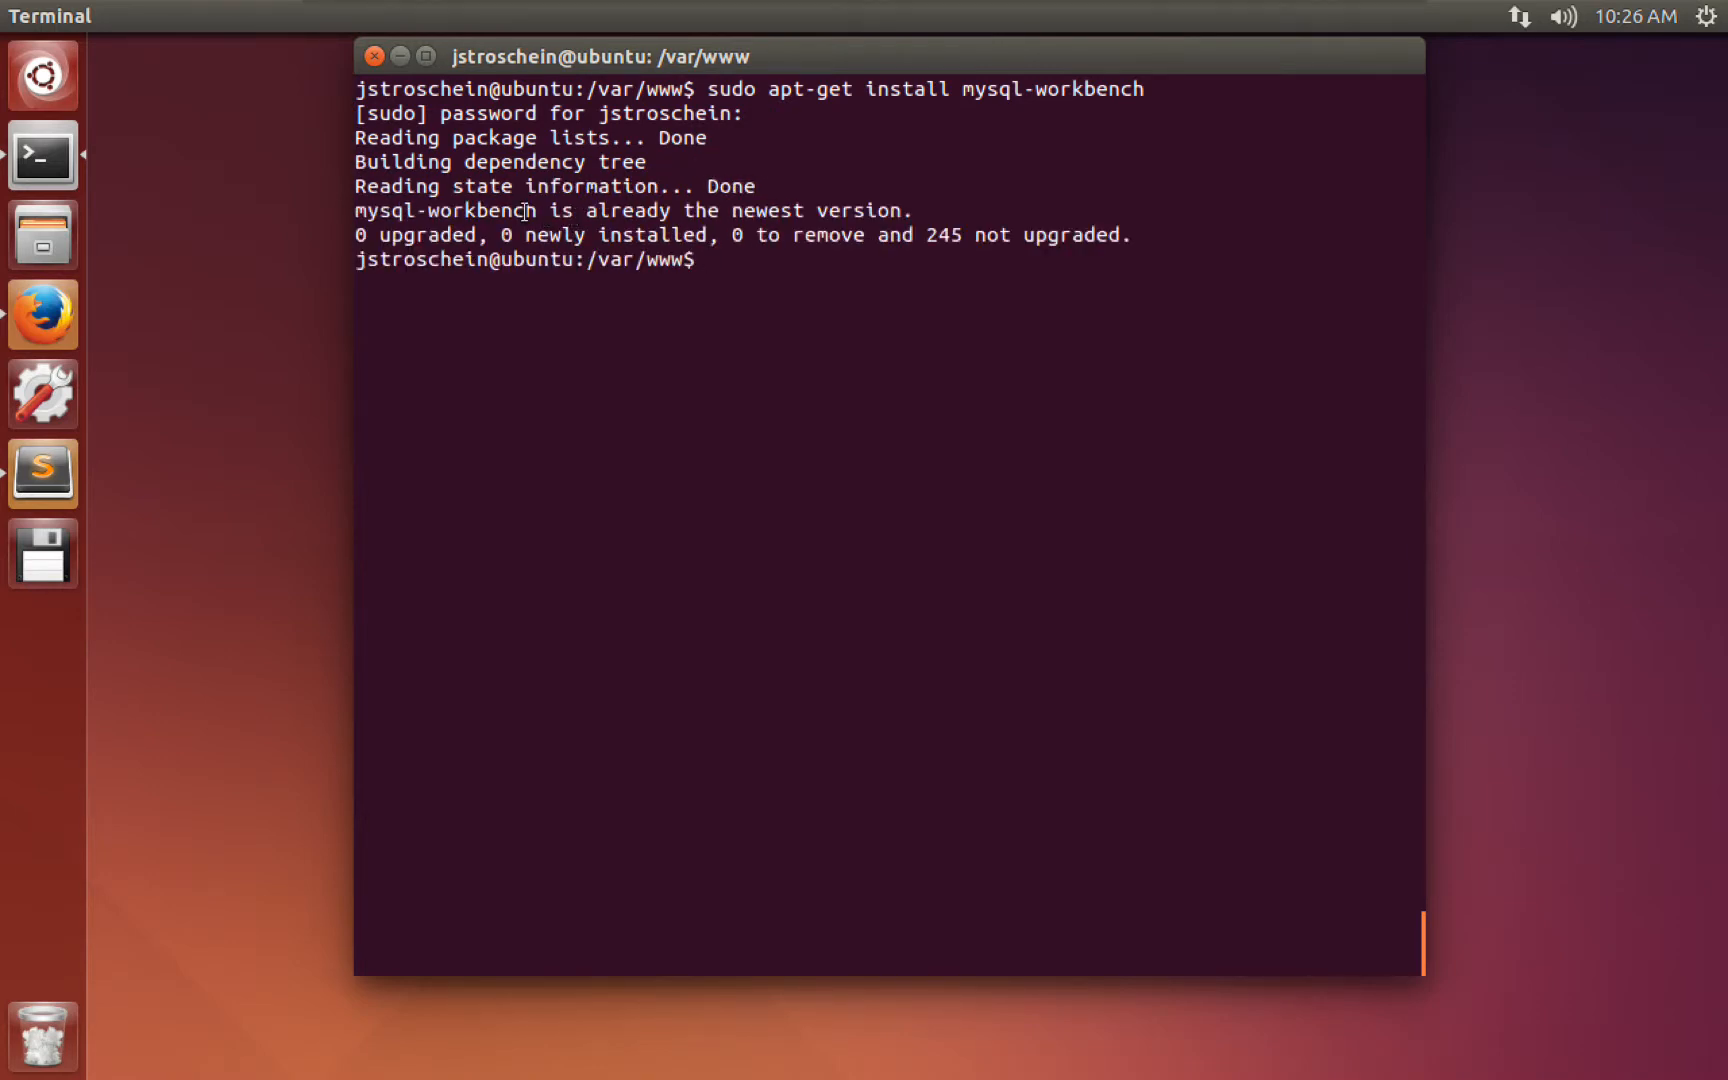
pyautogui.moveTo(512, 210); pyautogui.dragTo(598, 210)
# Search 'mysql workbench' in a new Firefox tab, open the MySQL Workbench product page, then minimize Firefox.
pyautogui.click(72, 313)
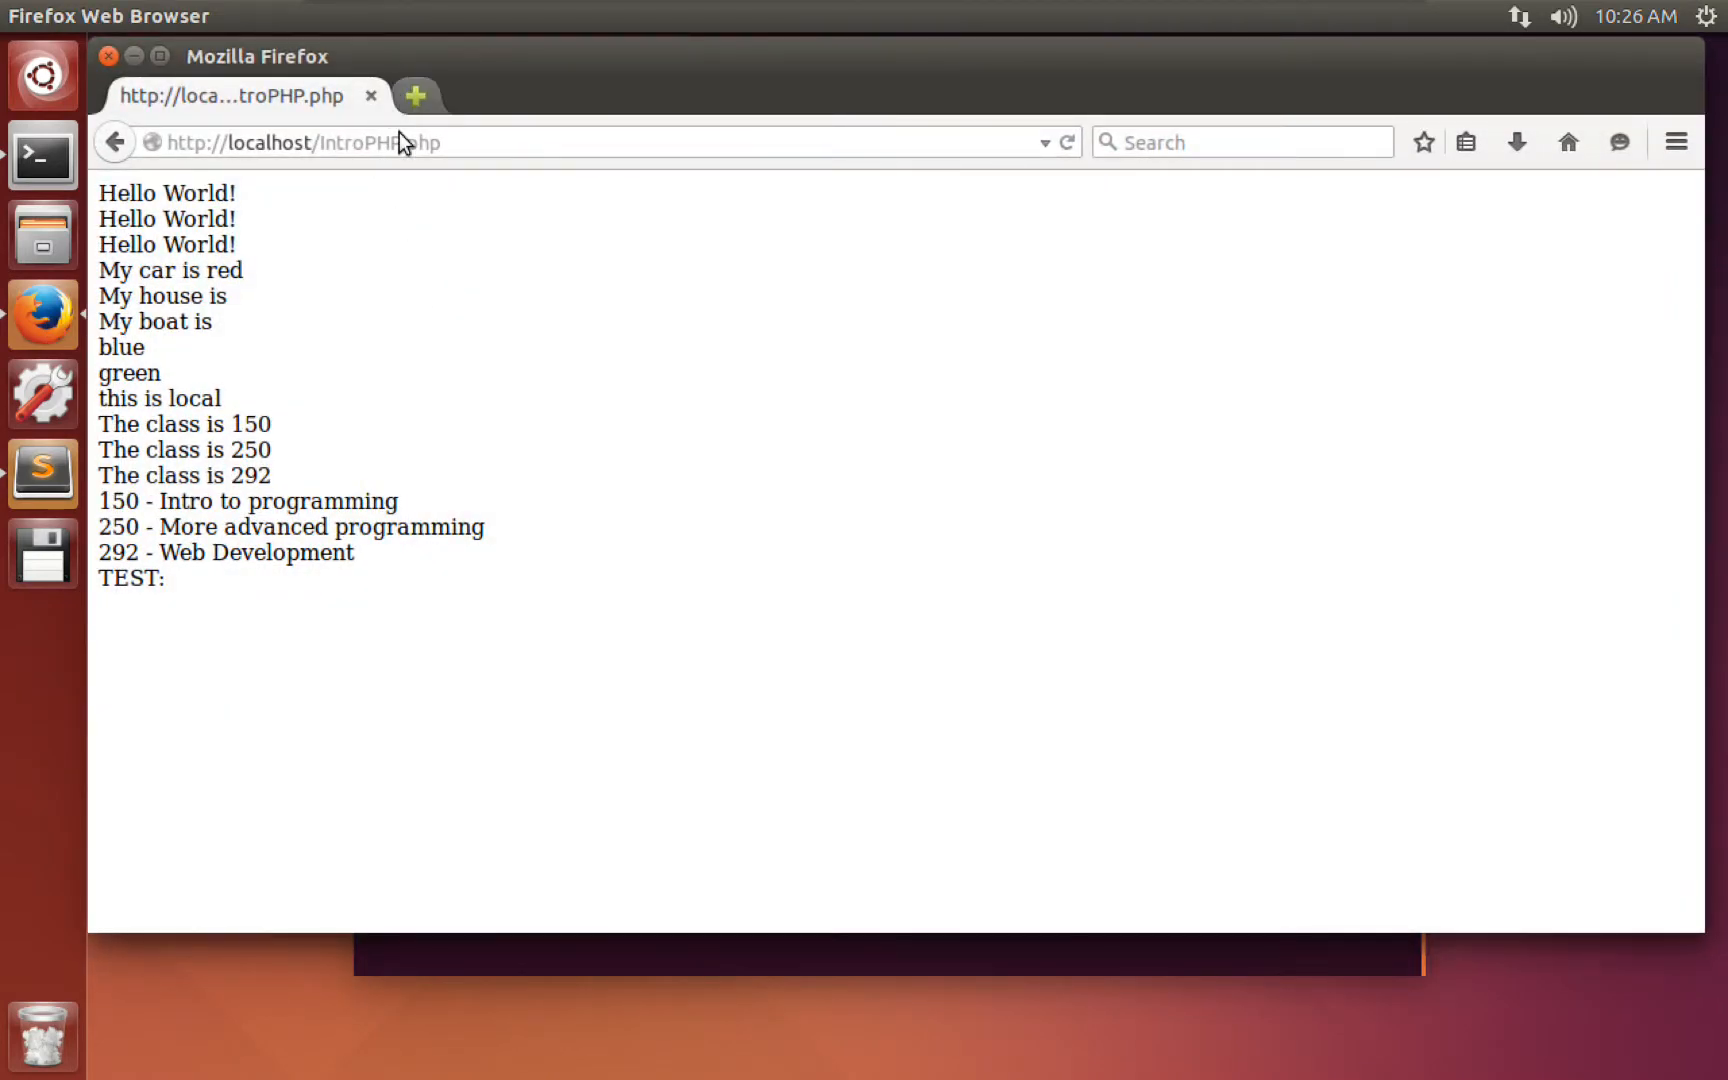
pyautogui.hotkey('ctrl', 't')
pyautogui.write('mysql')
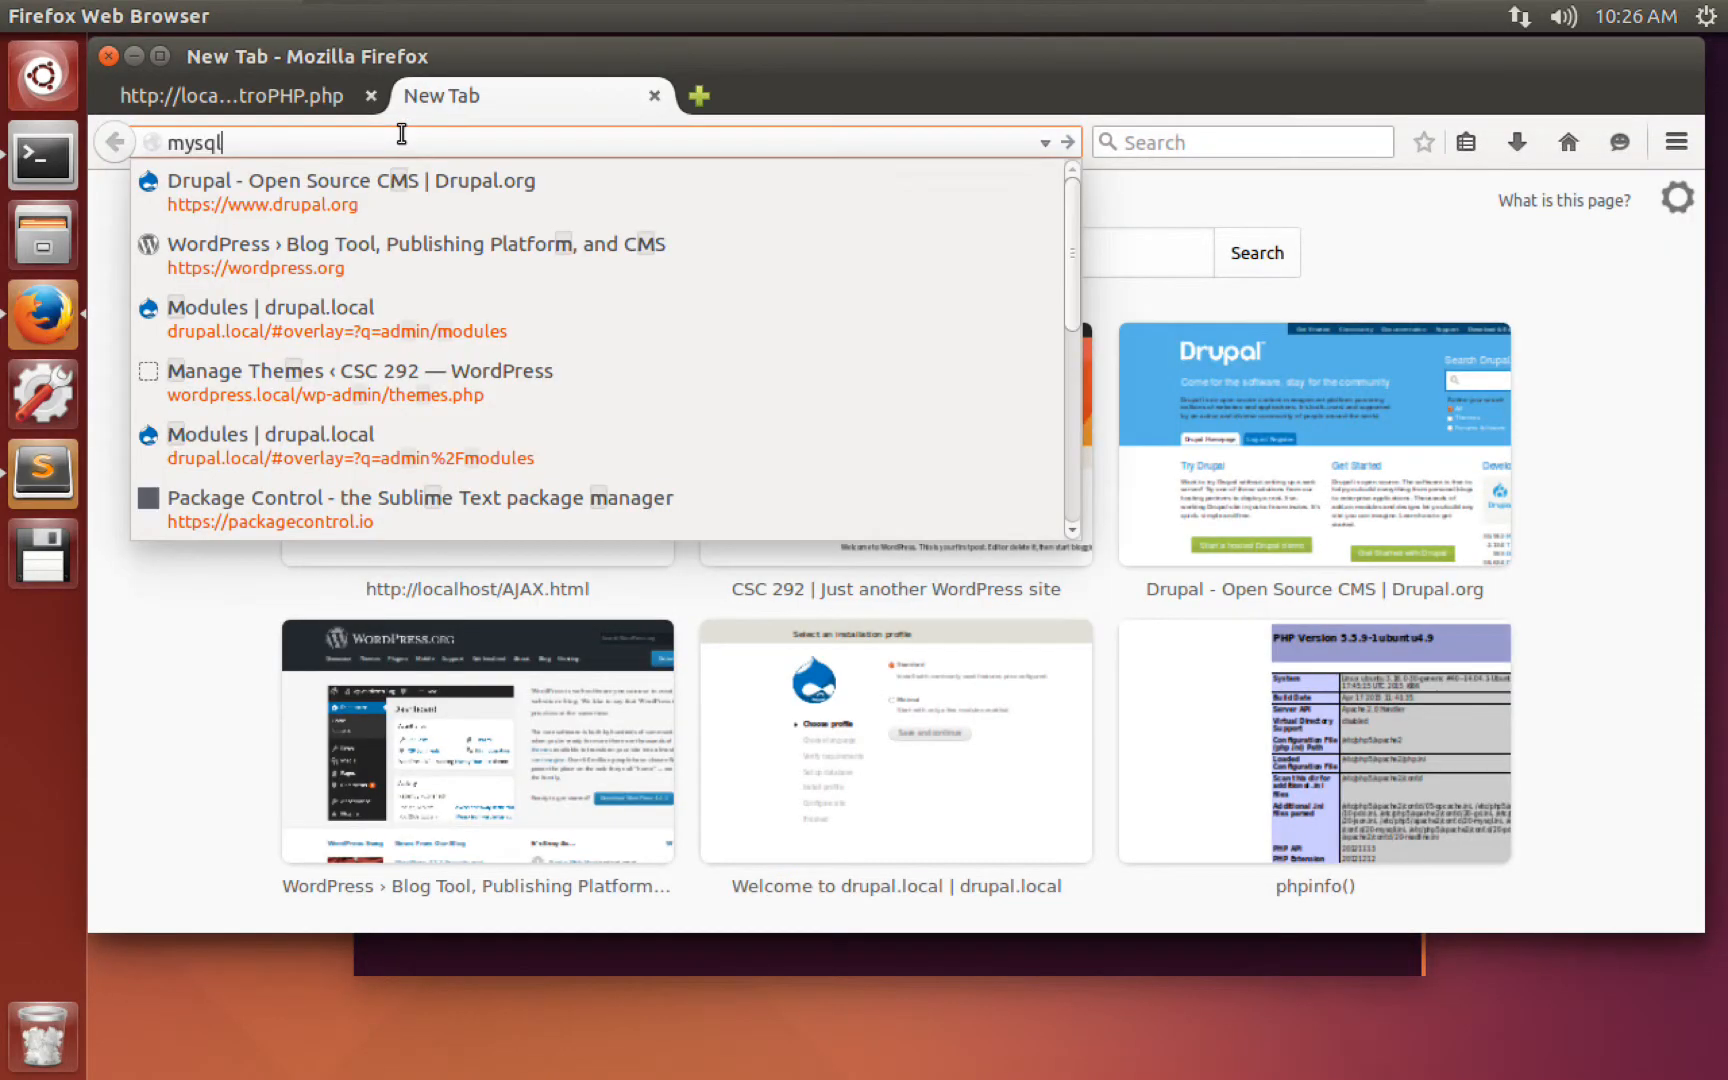
pyautogui.write(' workbench')
pyautogui.press('Return')
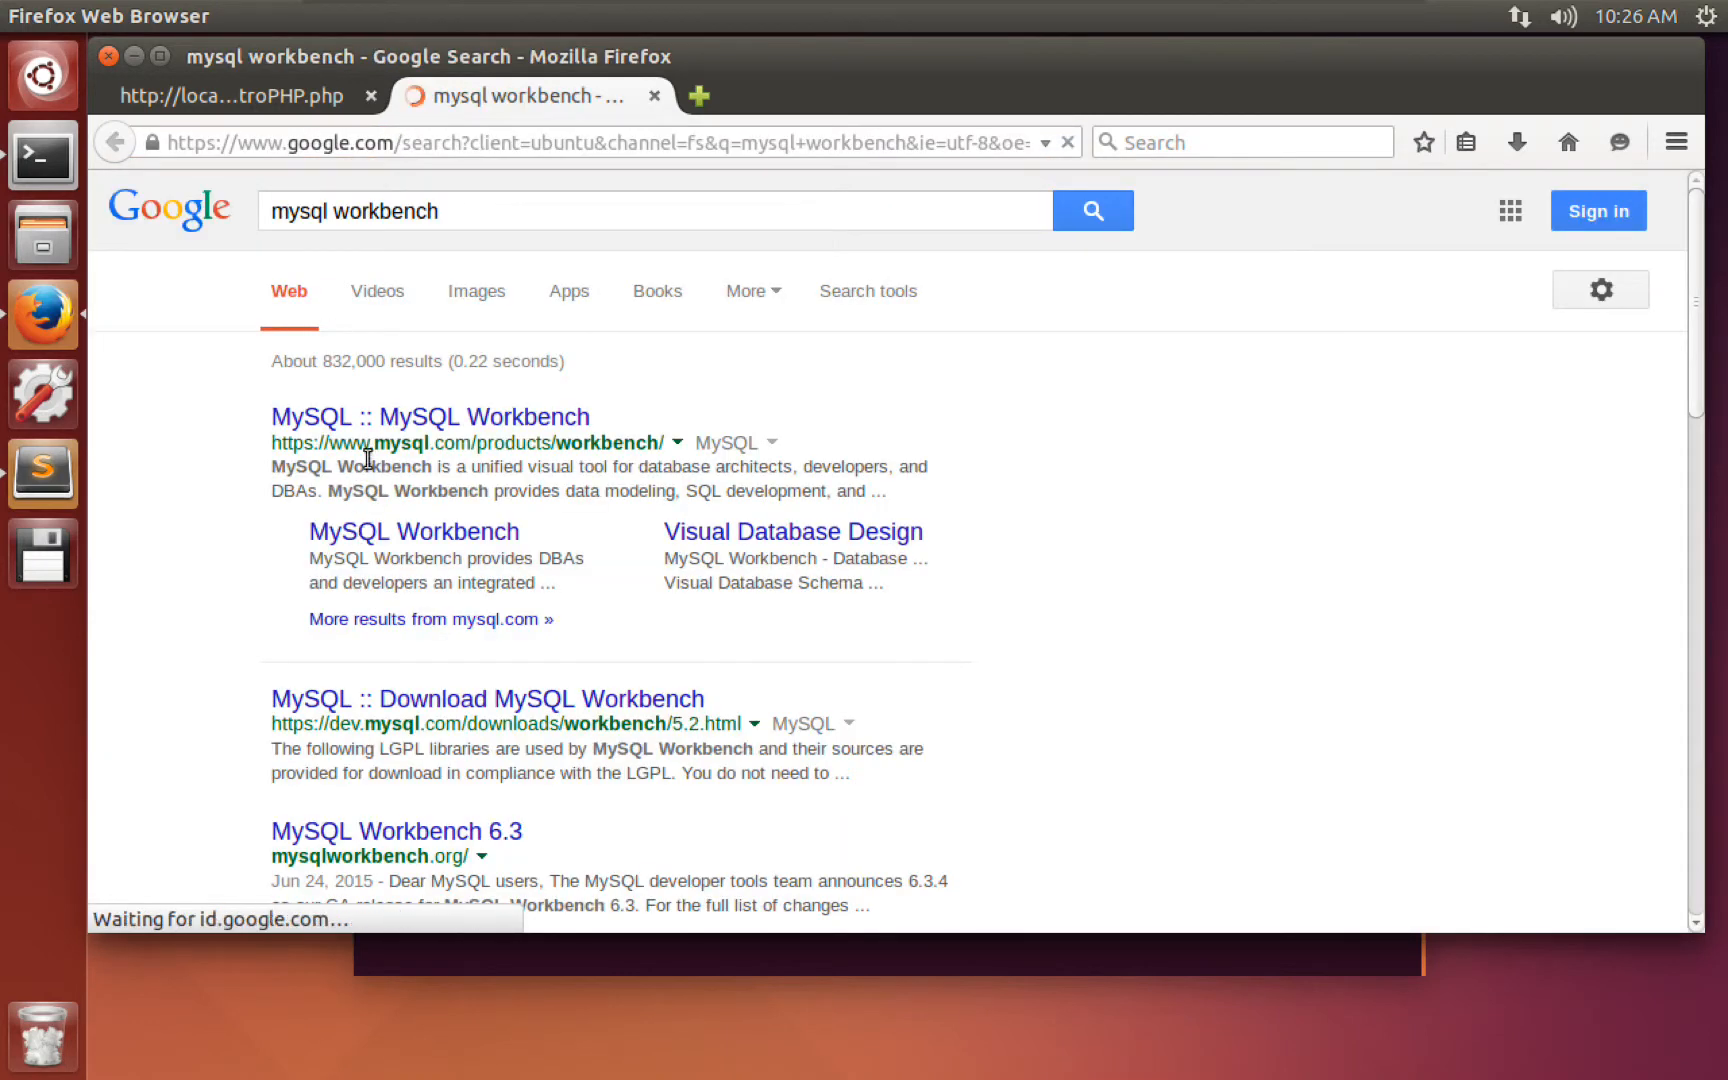
pyautogui.click(374, 412)
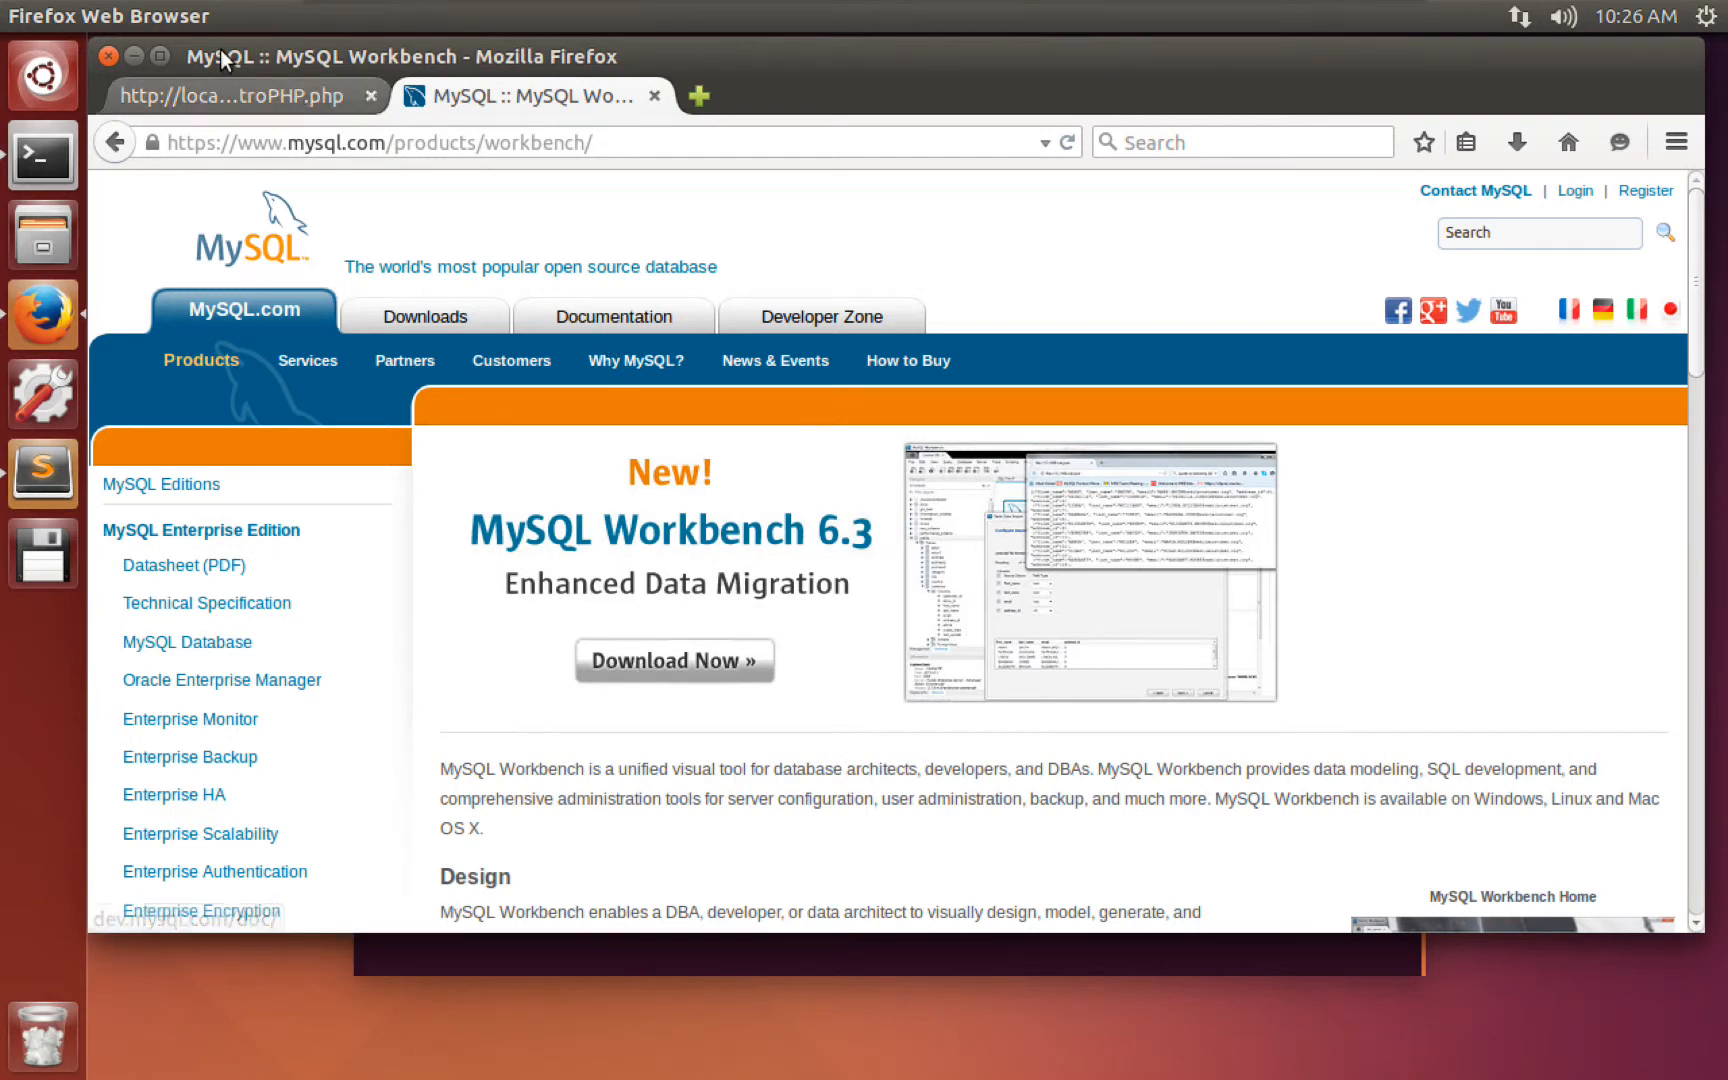
pyautogui.click(134, 56)
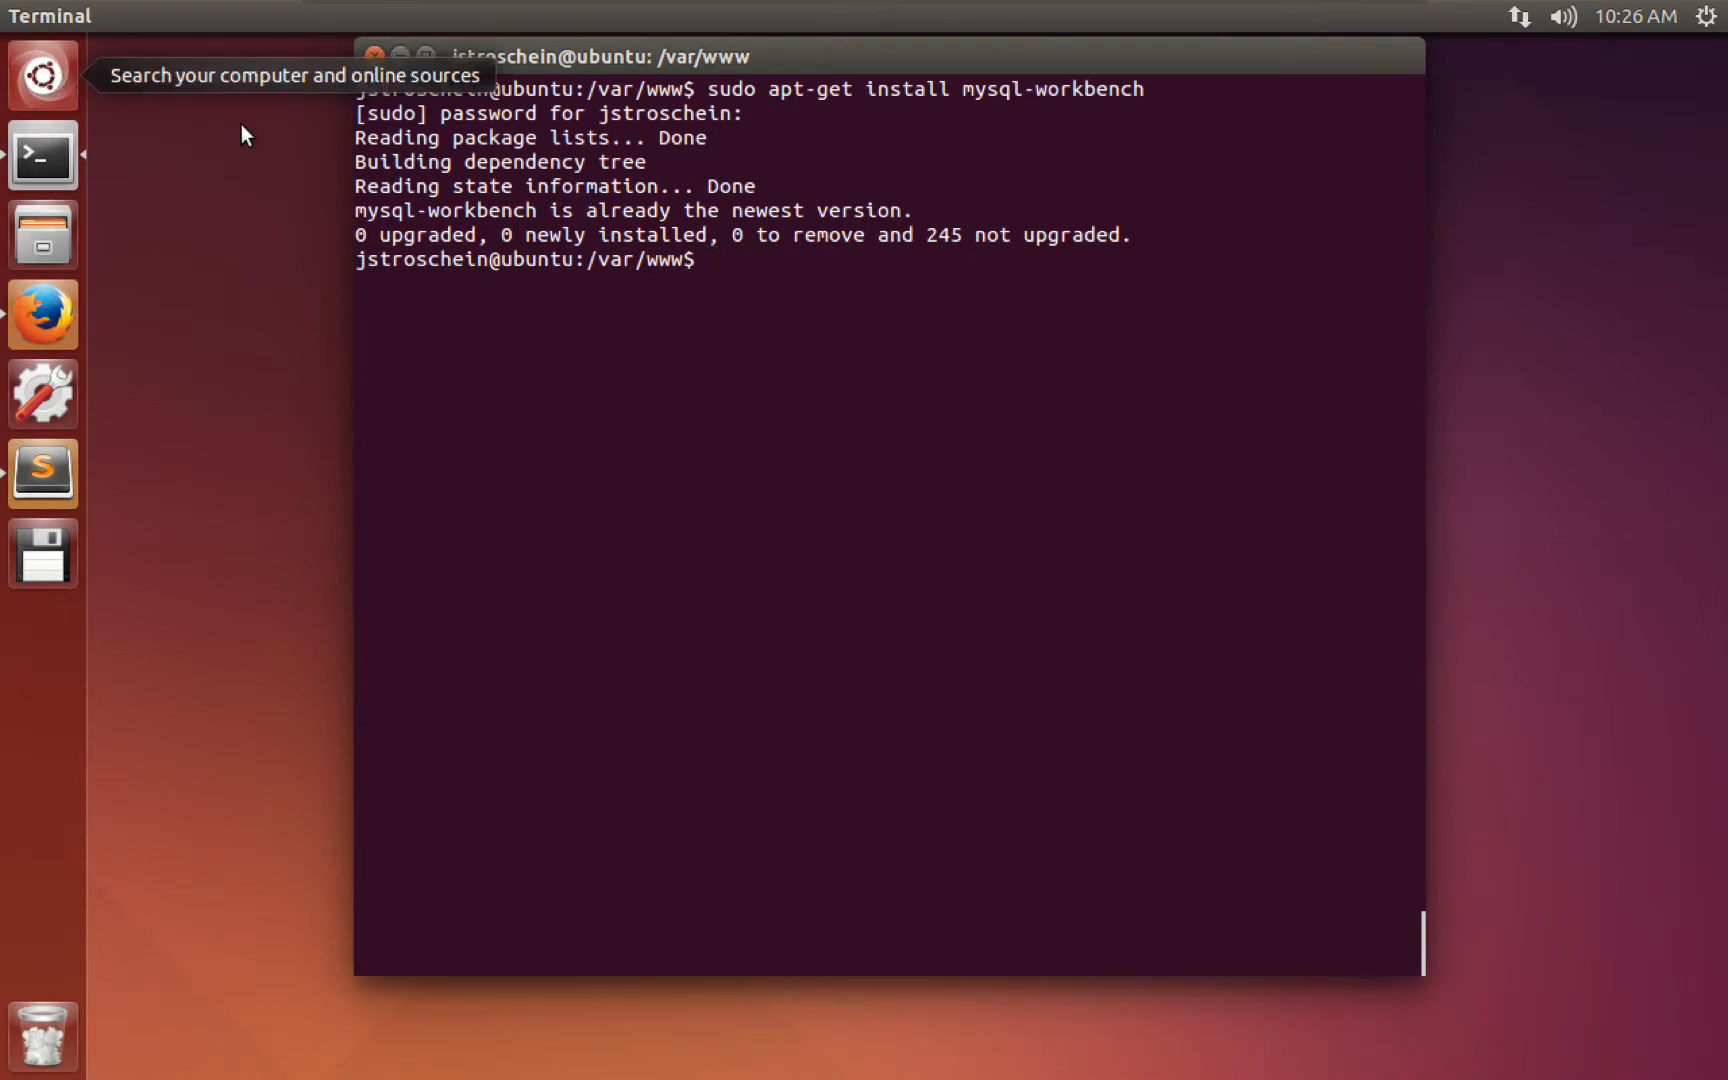
# Launch MySQL Workbench from the application search so its home screen appears.
pyautogui.press('super')
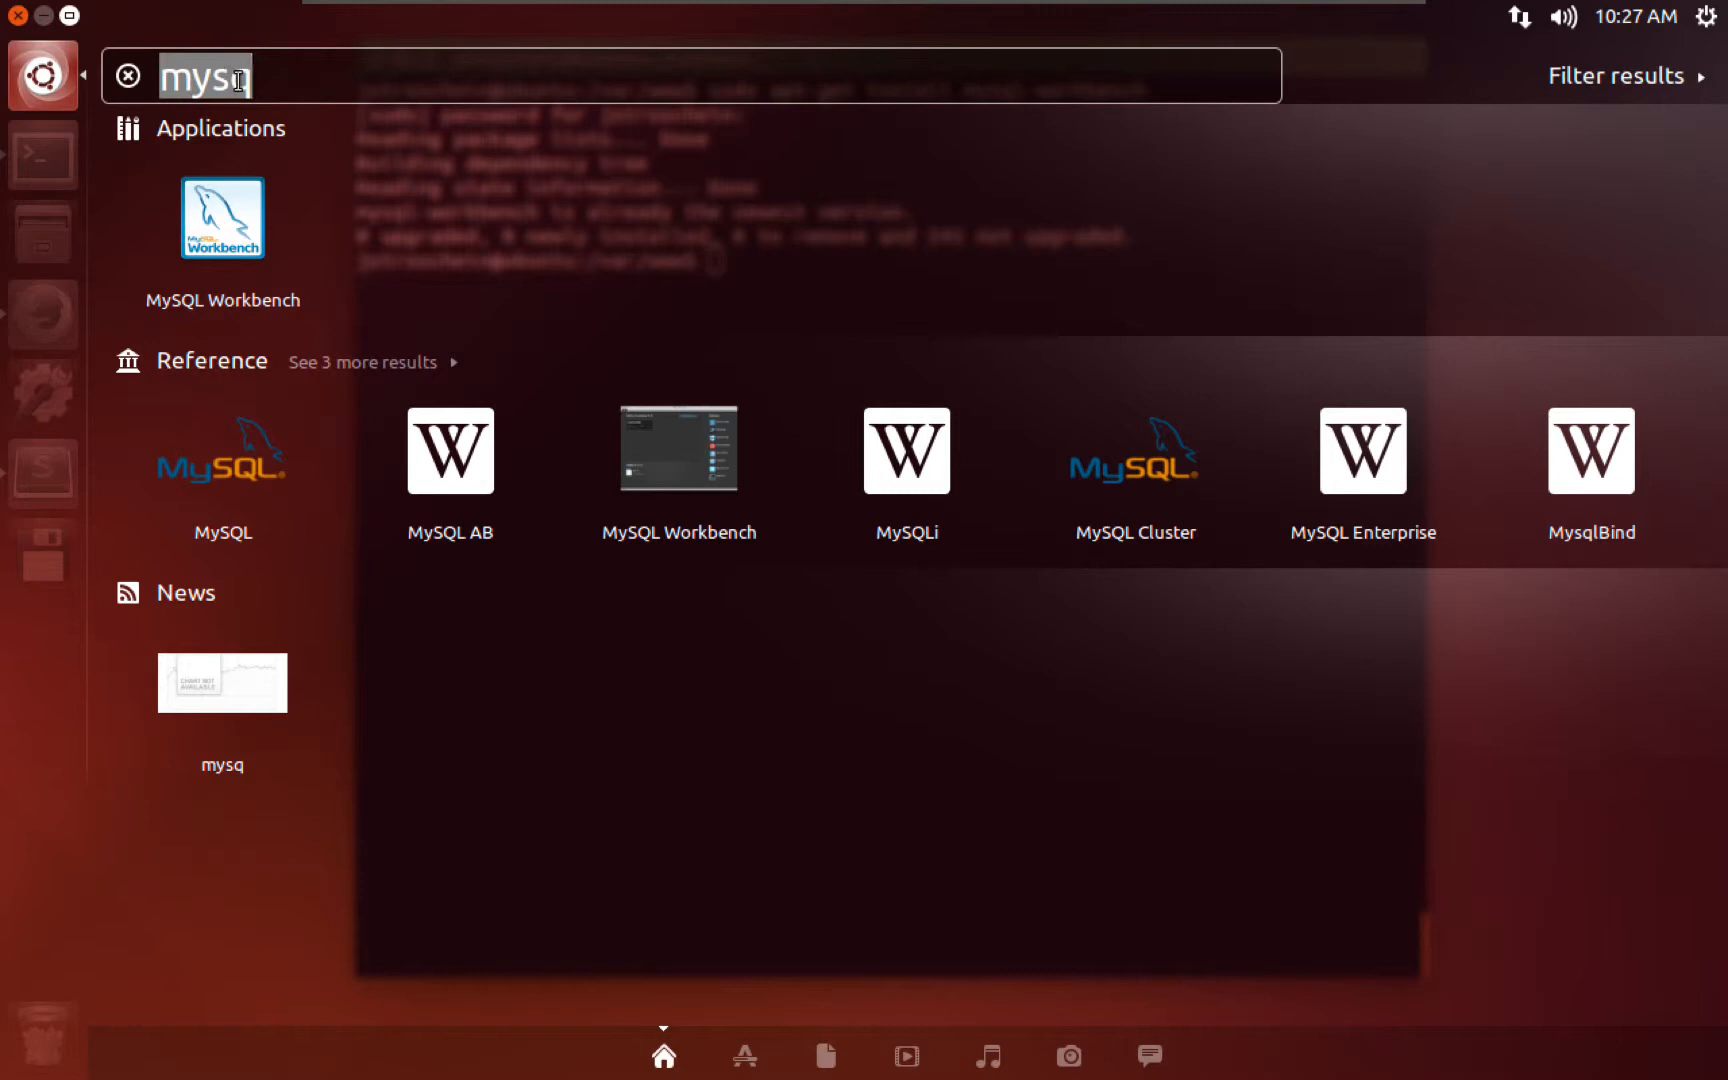
pyautogui.click(219, 238)
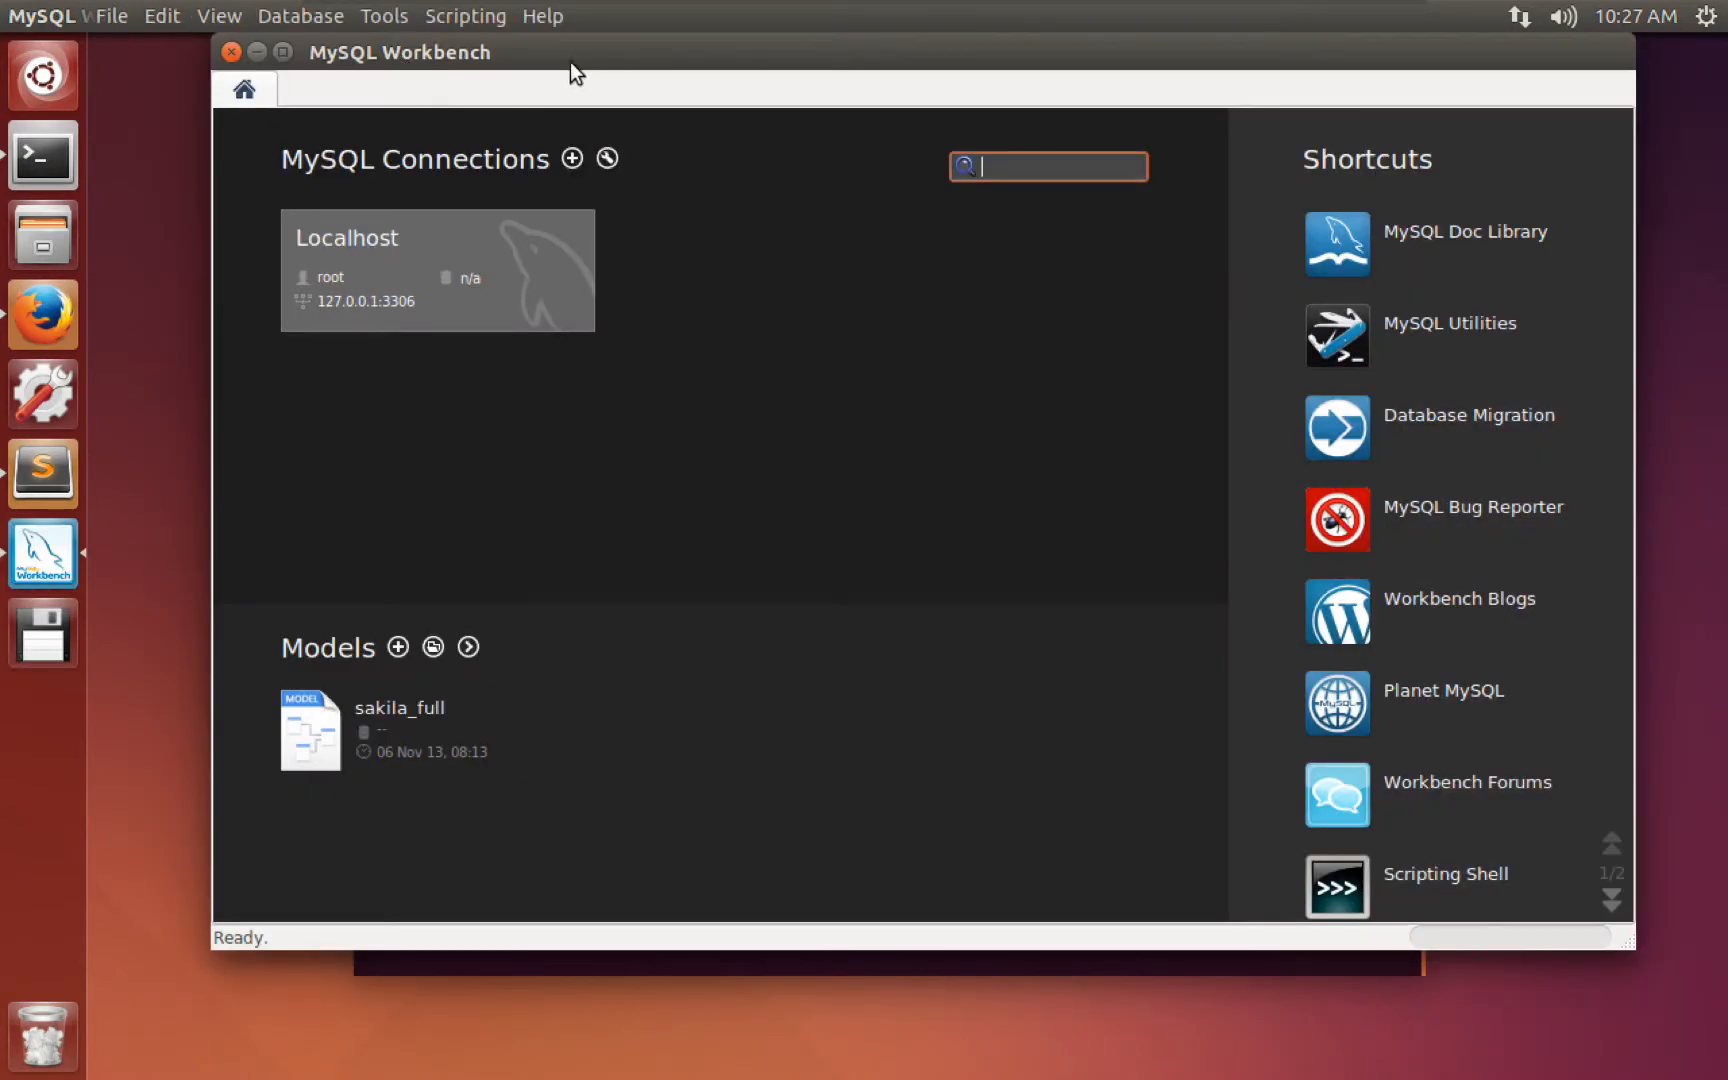
pyautogui.moveTo(580, 58); pyautogui.dragTo(579, 70)
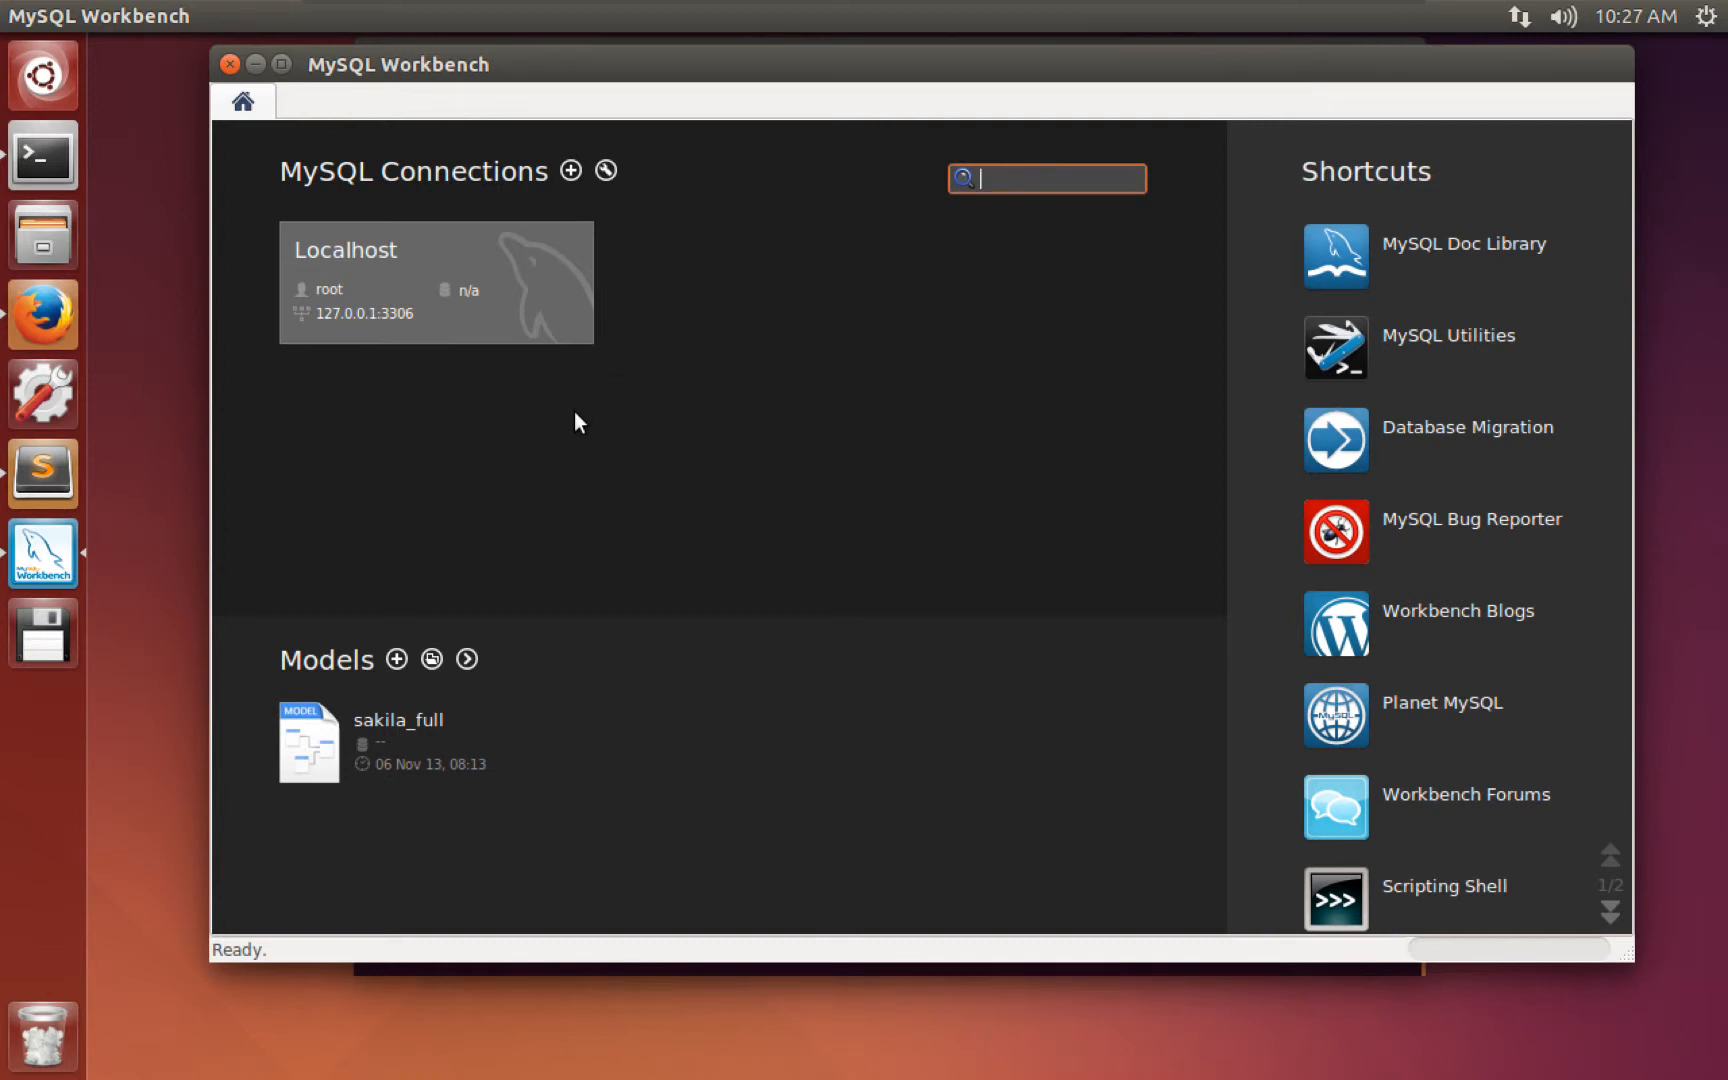
# Set up a new connection named Localhost to 127.0.0.1:3306 as user root, and begin storing its password.
pyautogui.click(569, 170)
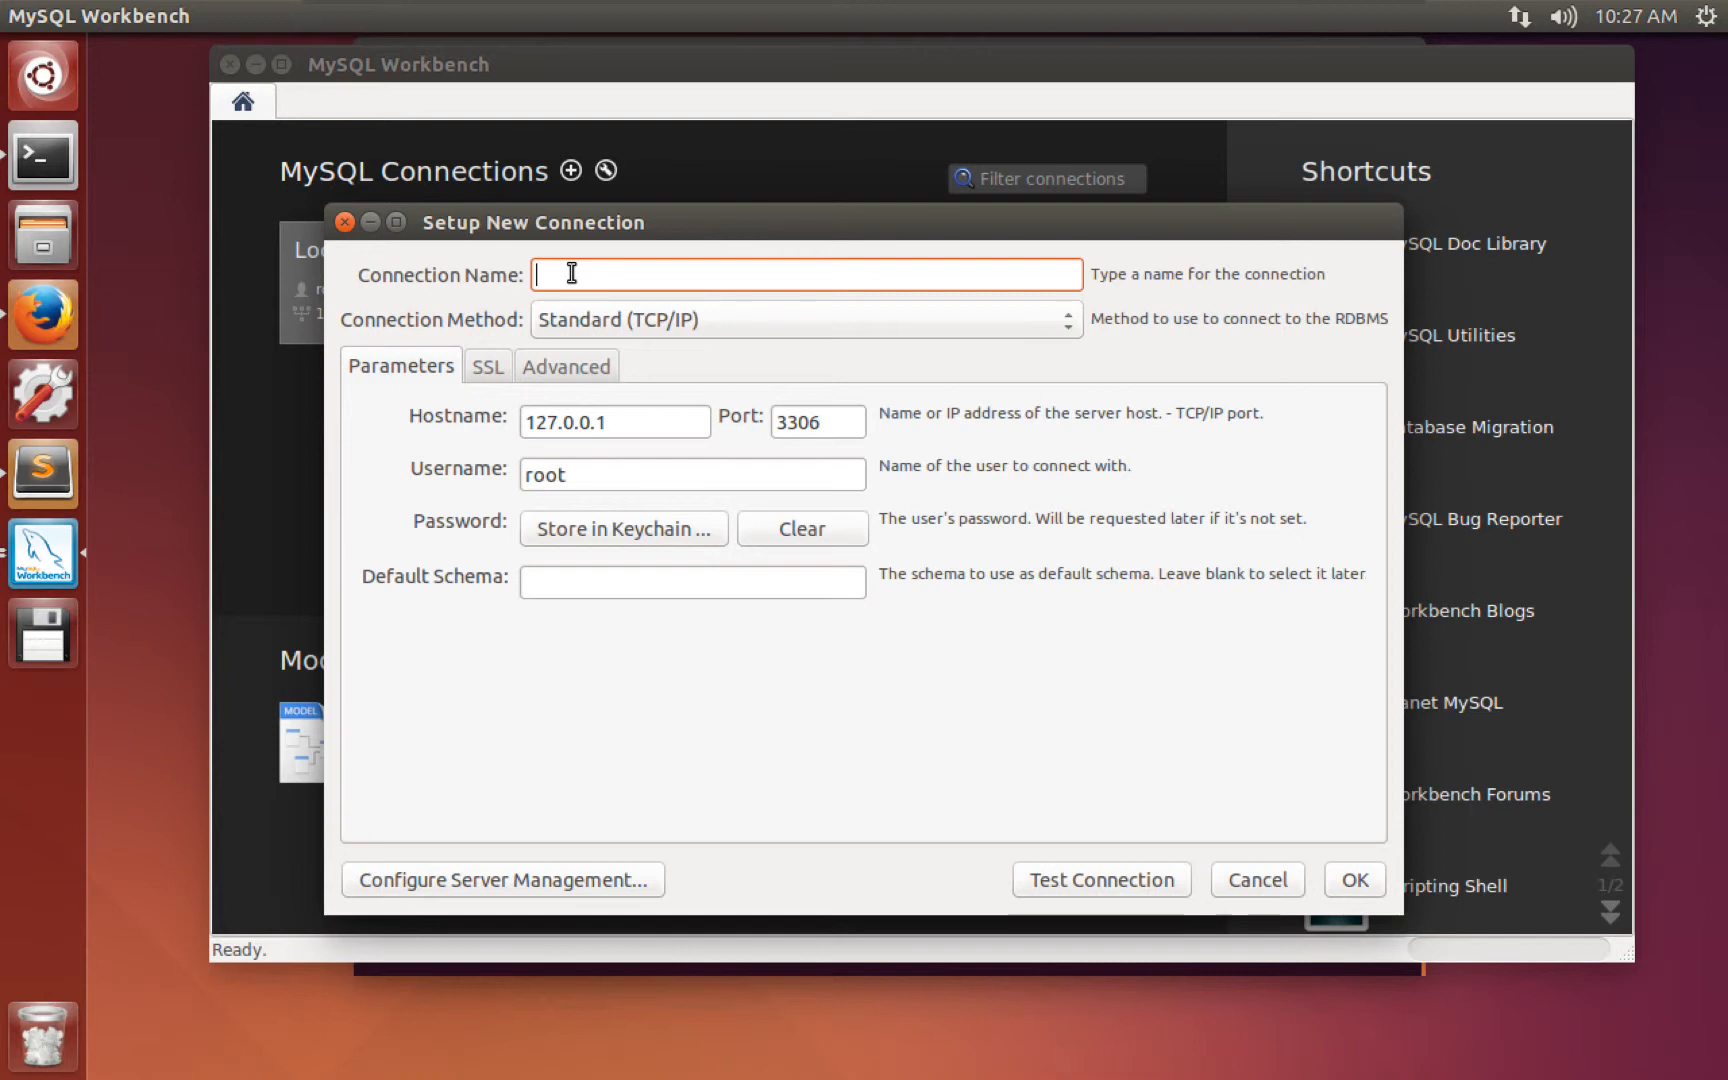
pyautogui.write('Localhost')
pyautogui.click(572, 273)
pyautogui.write('a')
pyautogui.click(570, 421)
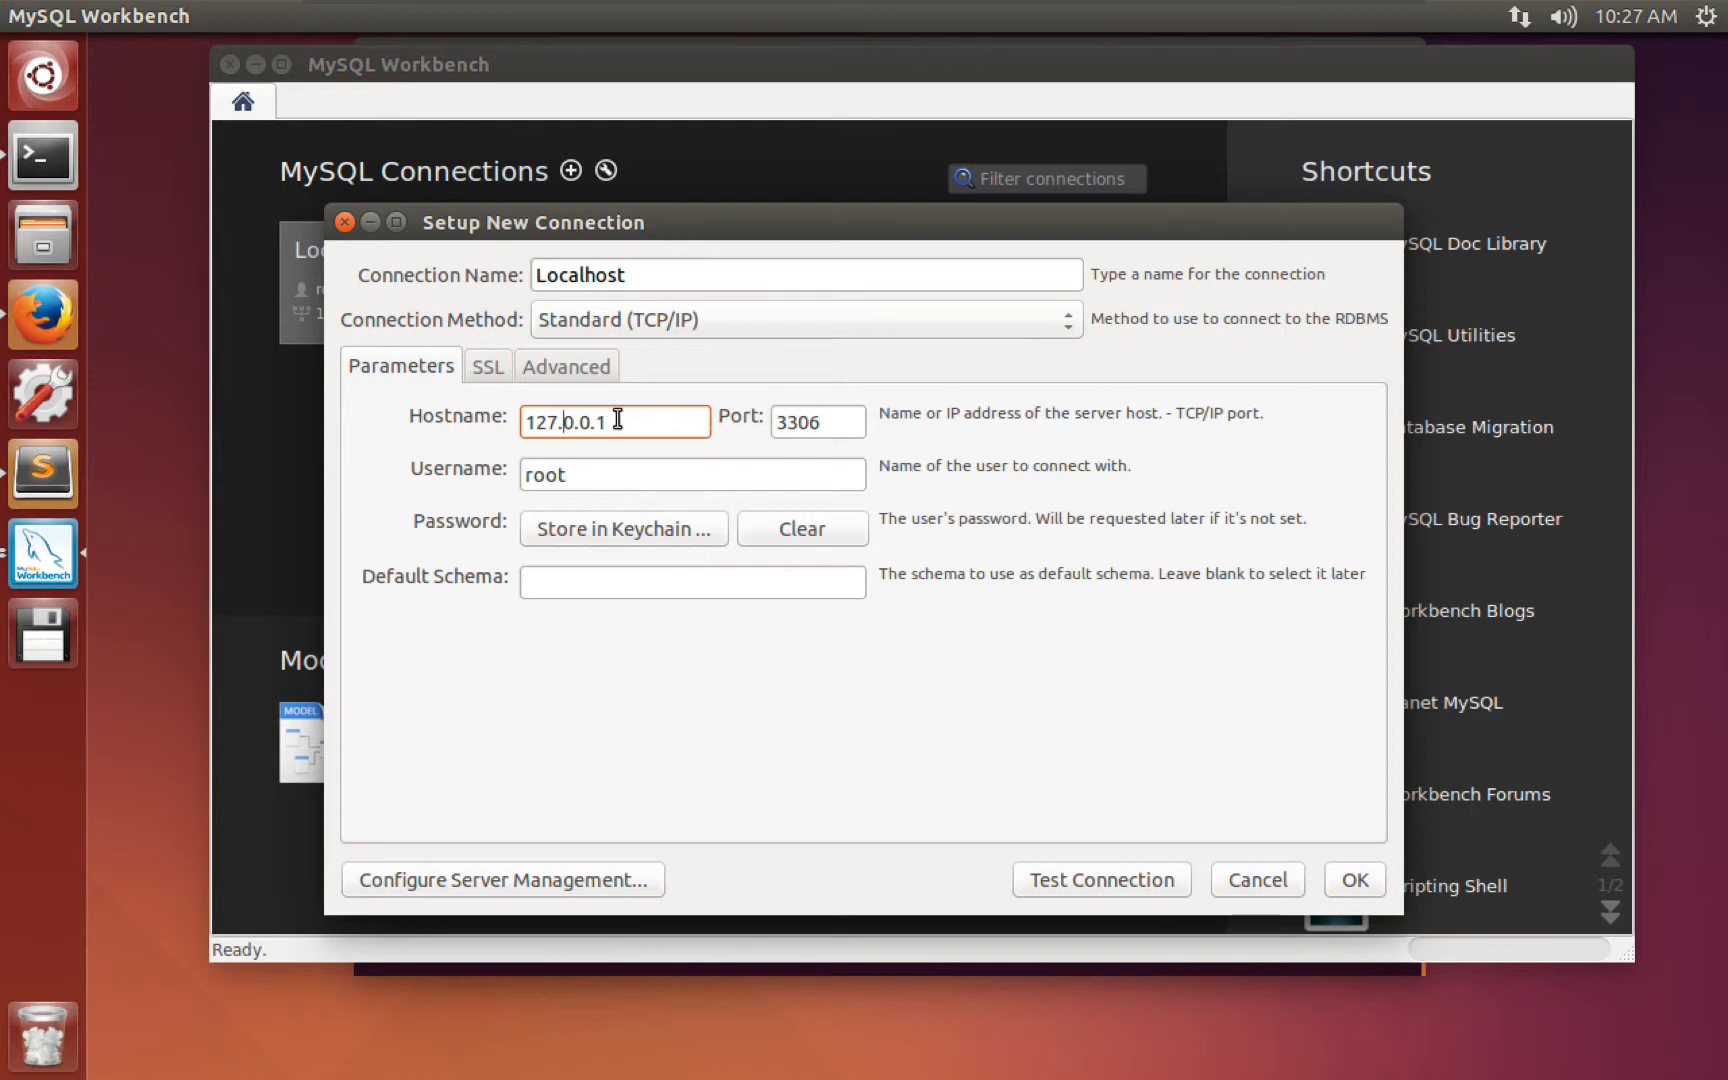
pyautogui.click(576, 478)
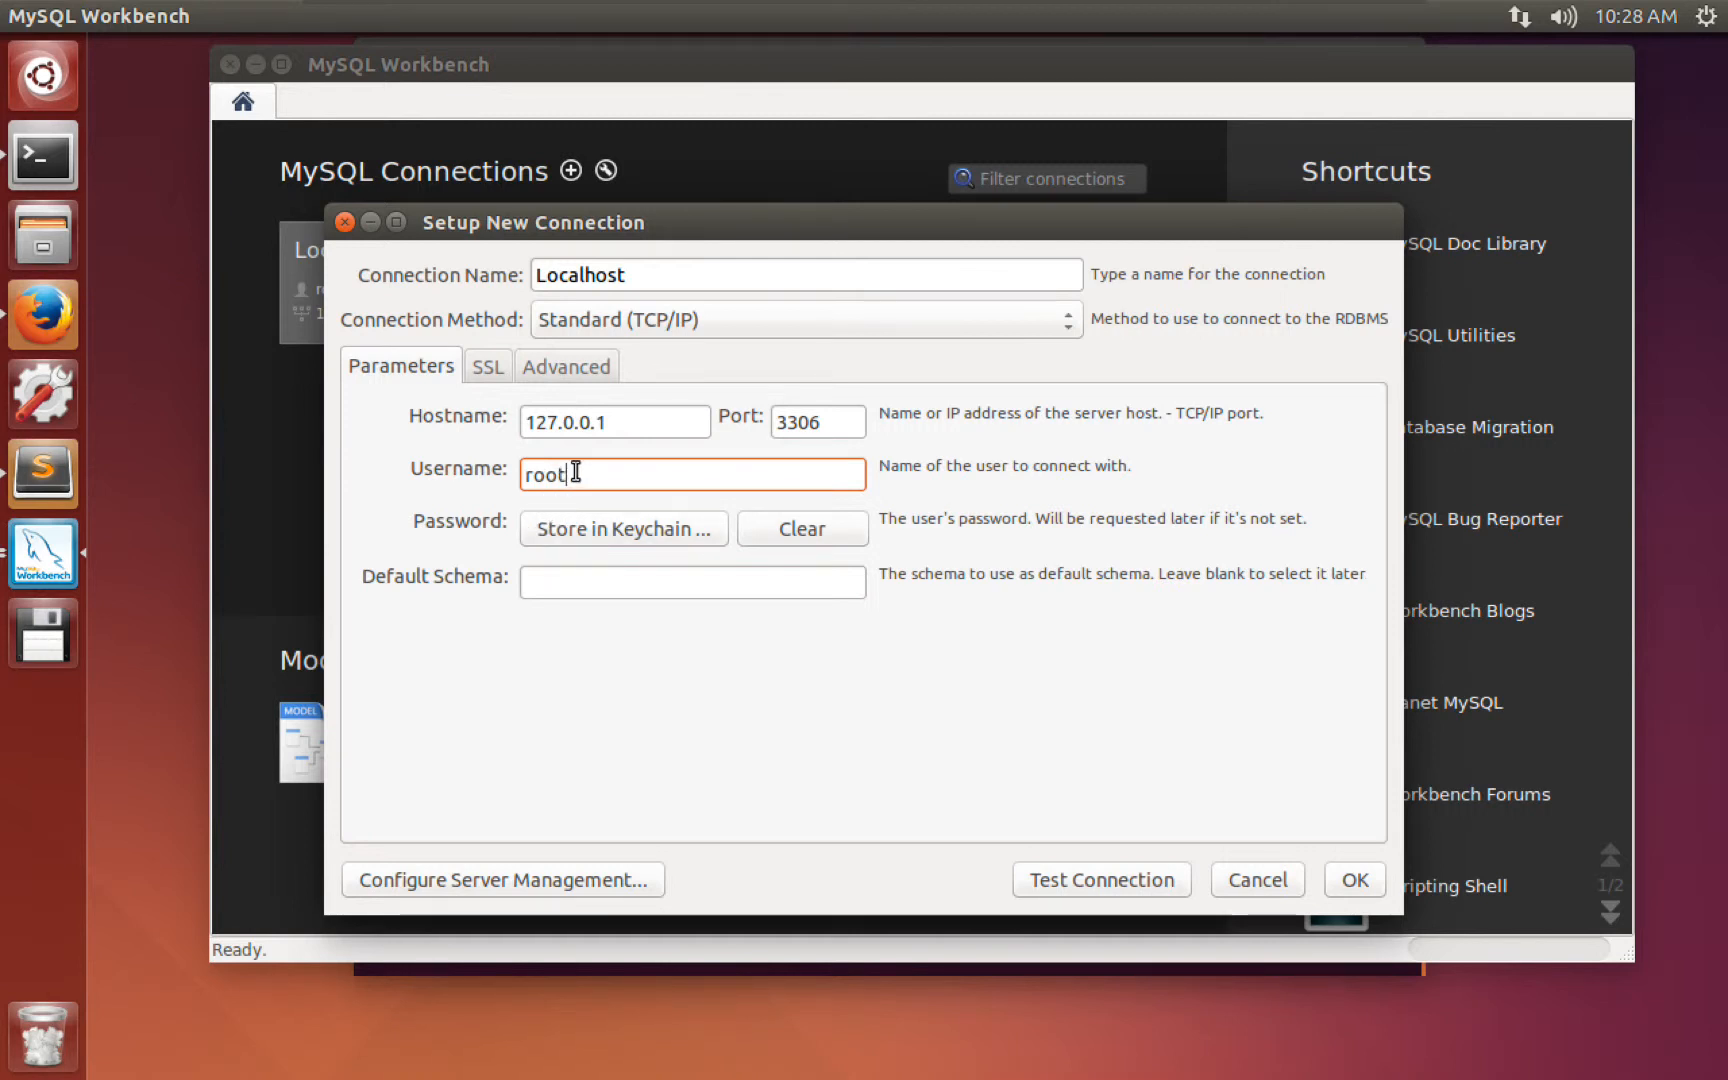
pyautogui.click(582, 535)
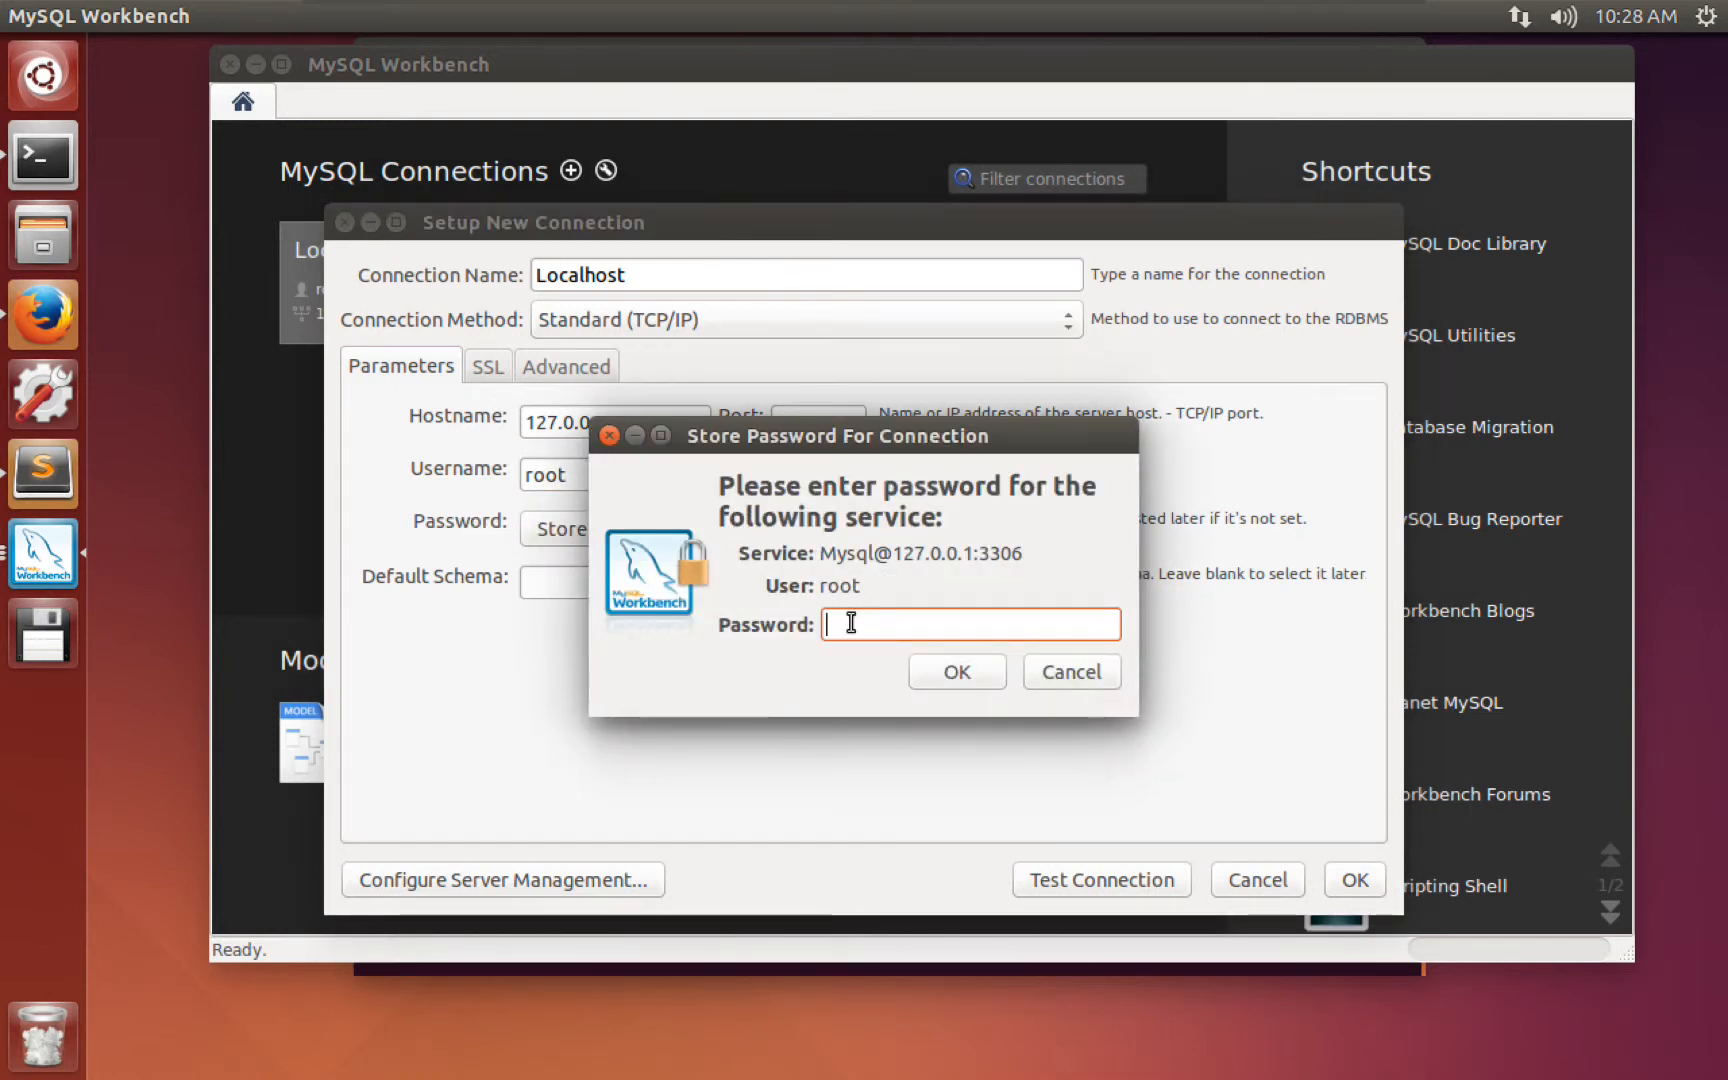
# Store the root user's password, test the Localhost connection successfully, and save it.
pyautogui.write('root')
pyautogui.click(955, 675)
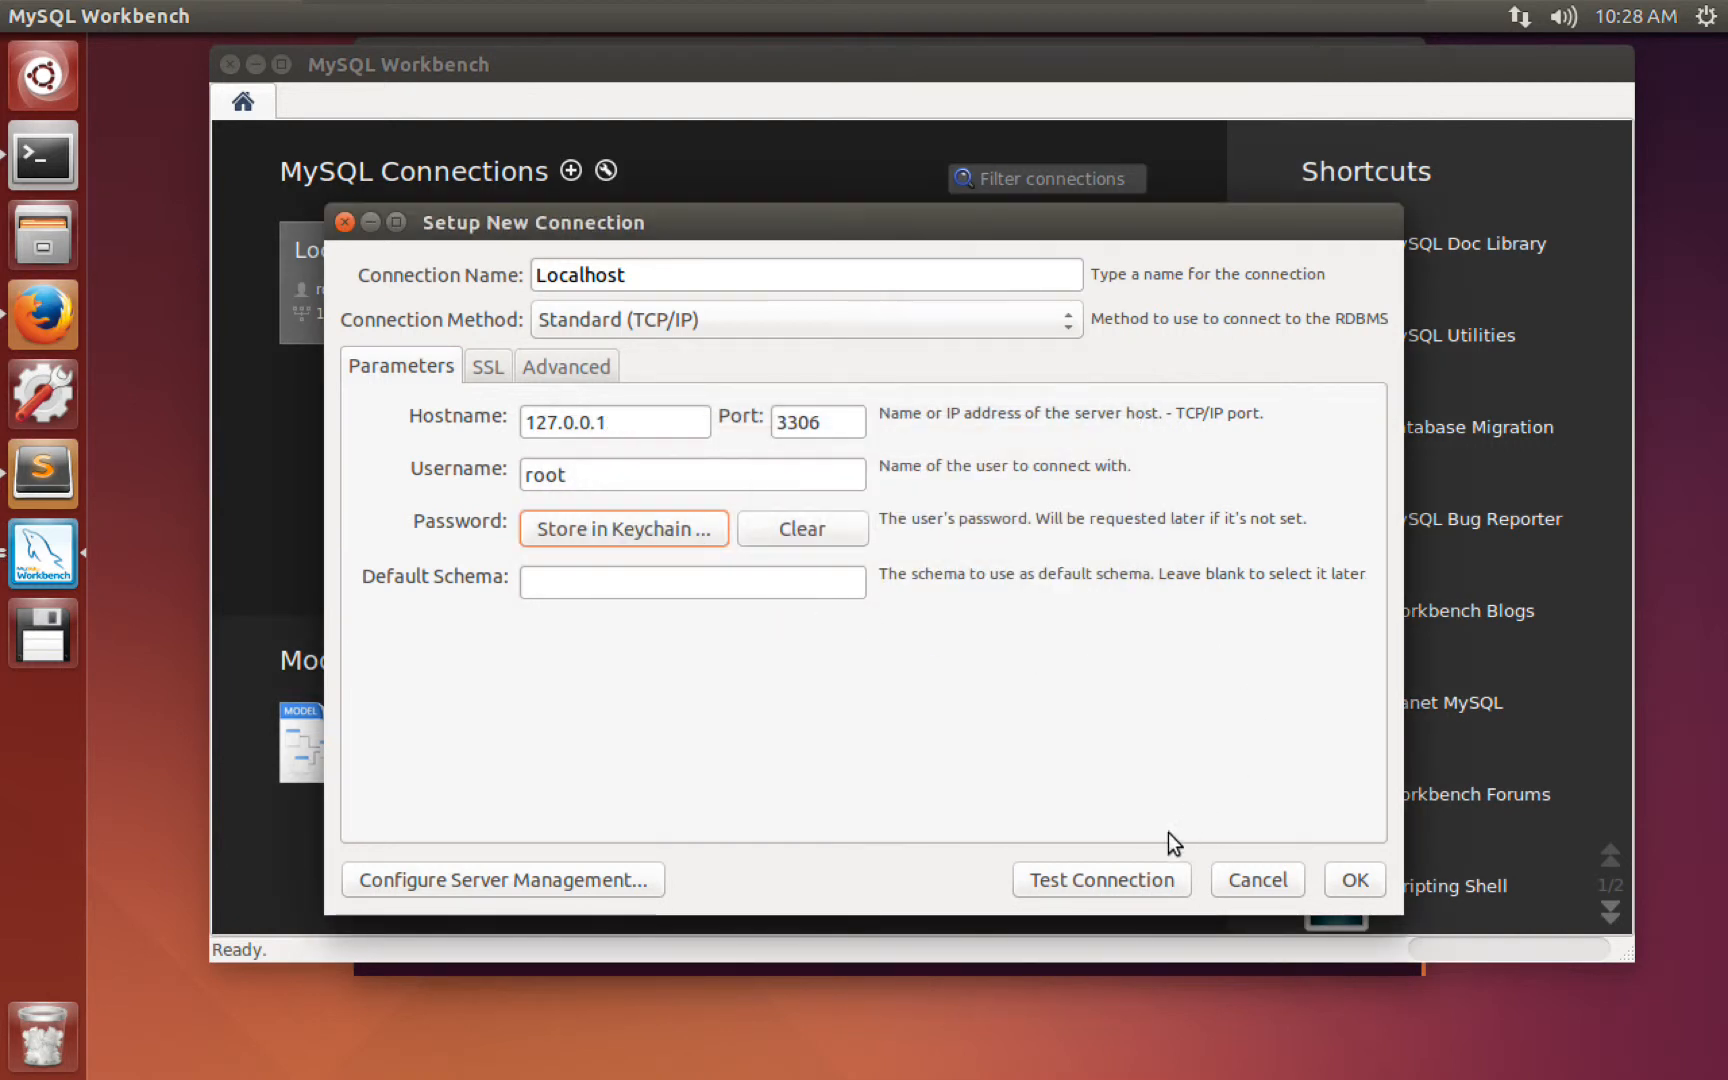
pyautogui.click(1129, 878)
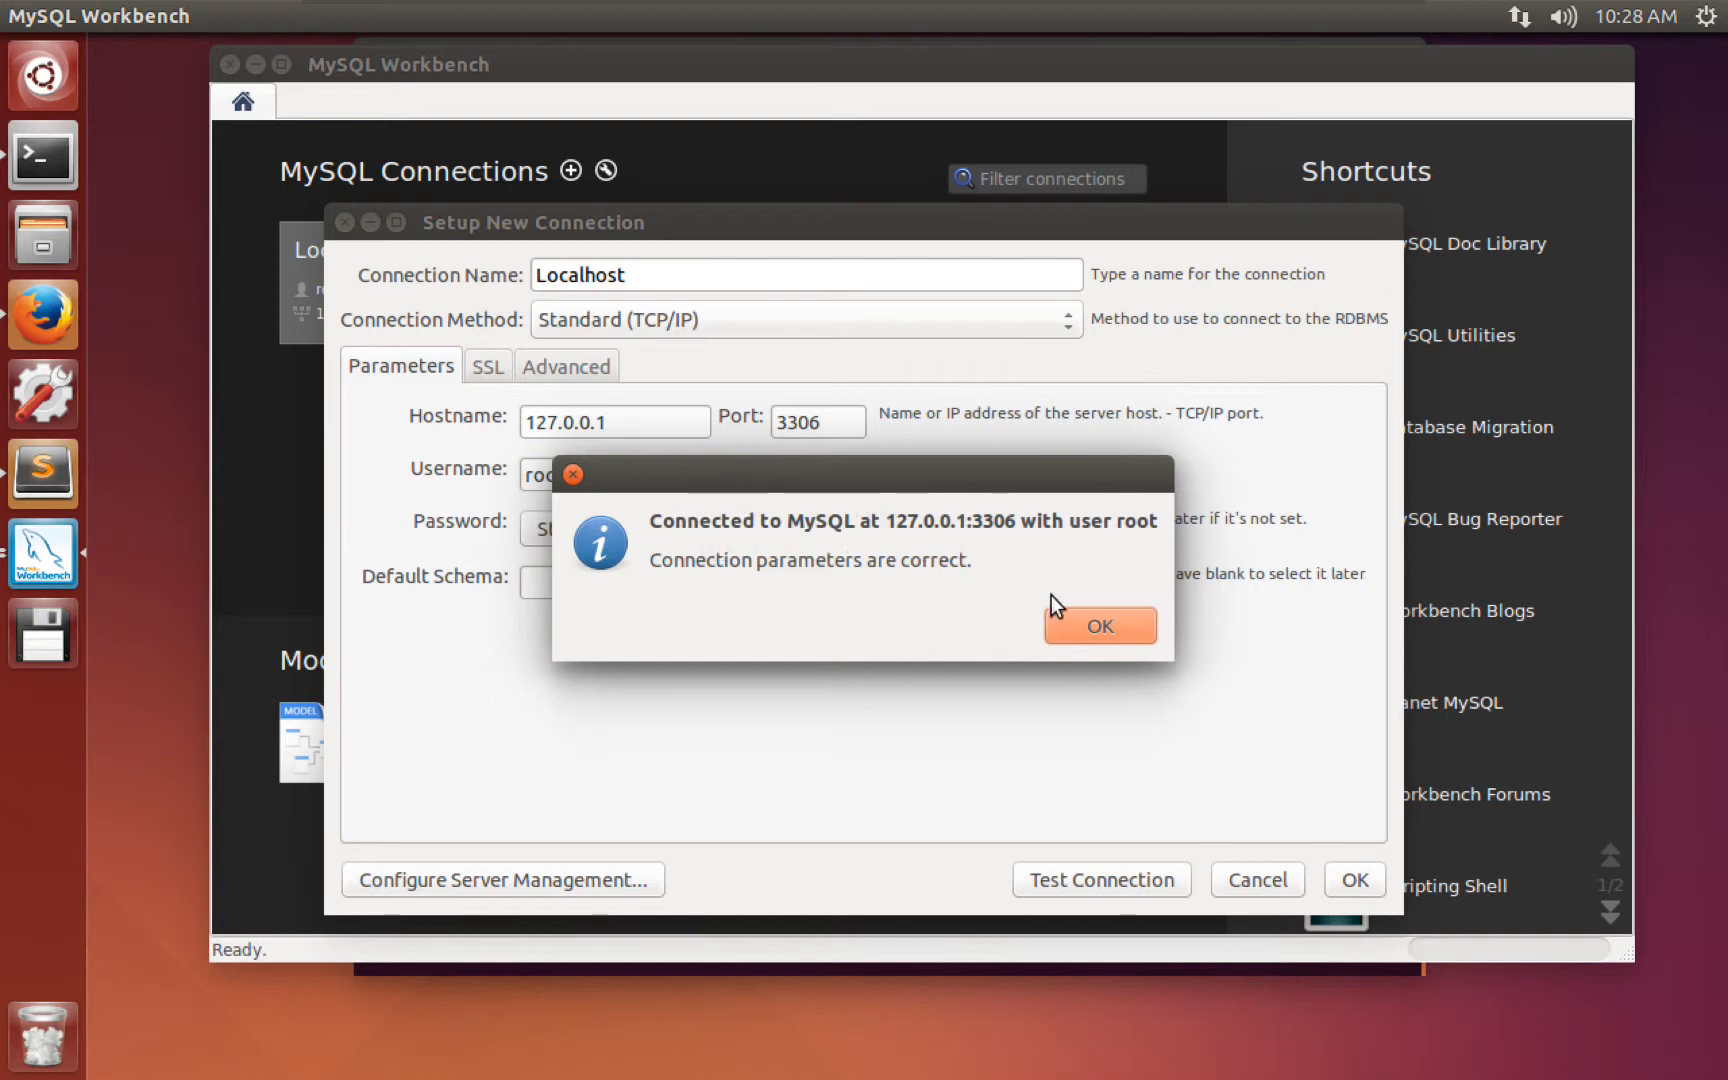
pyautogui.click(1076, 618)
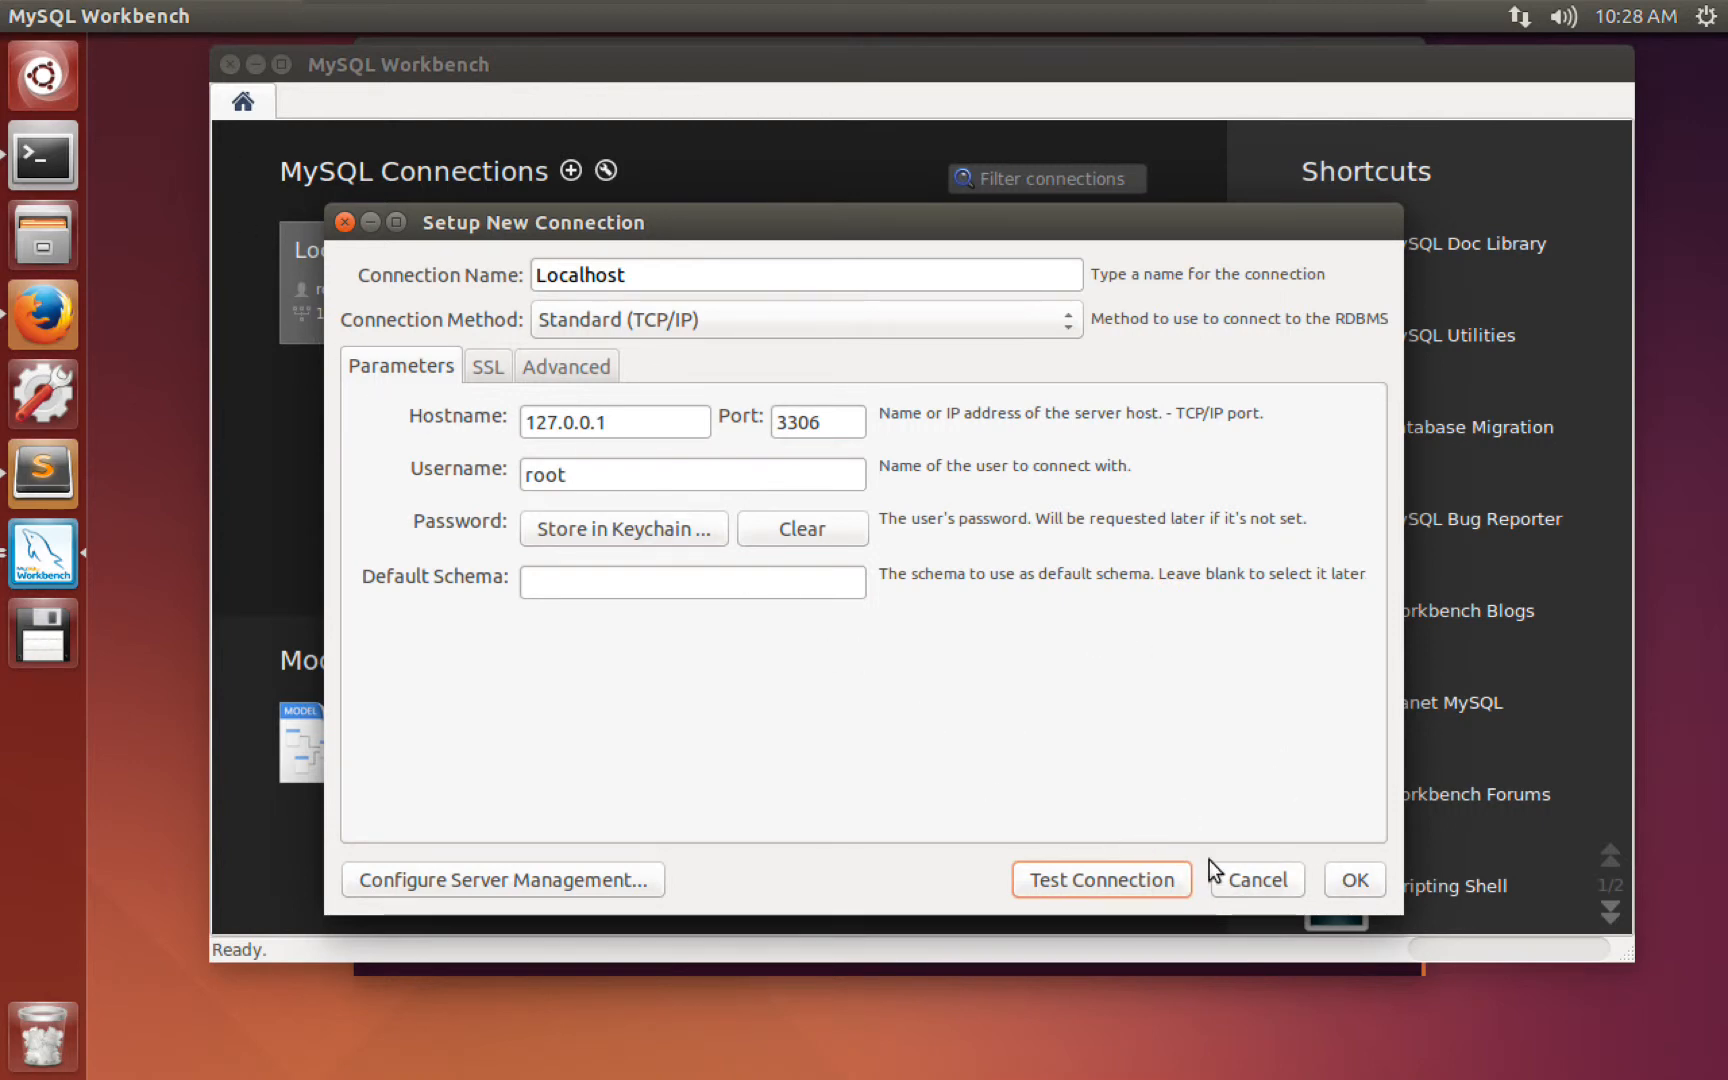
pyautogui.click(1258, 880)
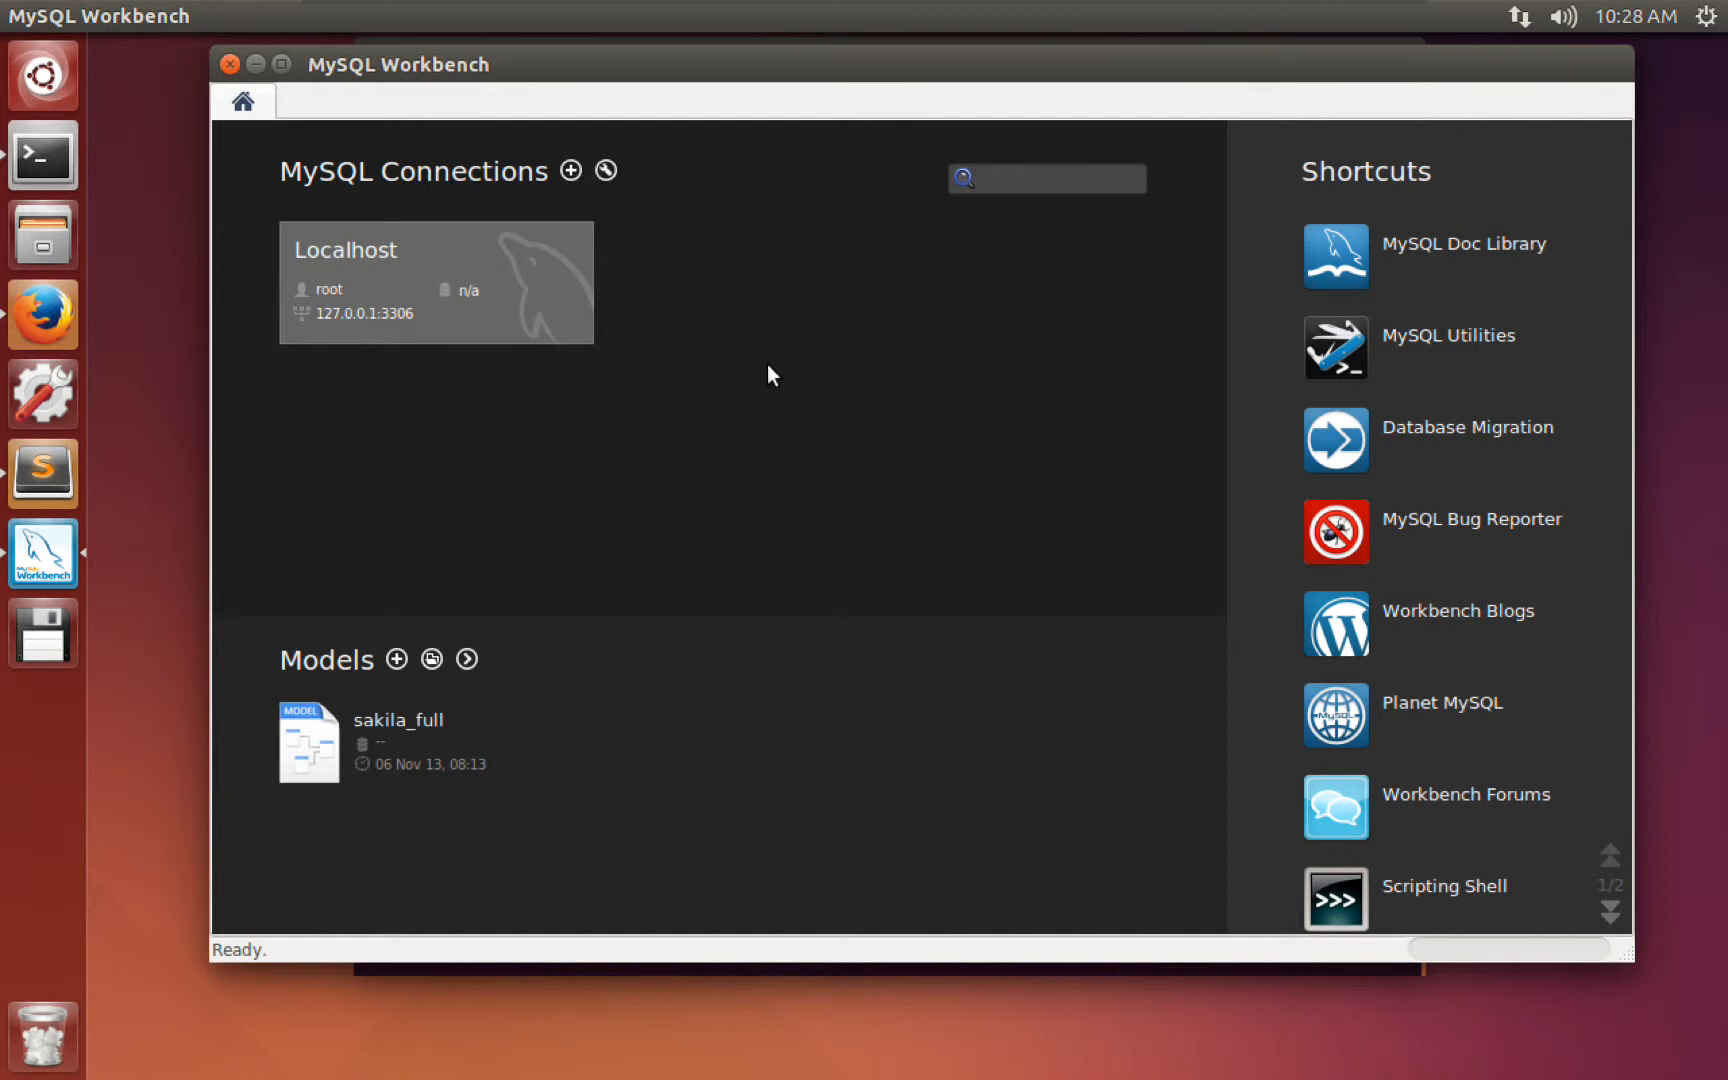
# Connect to the Localhost server to open an empty Query 1 editor.
pyautogui.moveTo(557, 258)
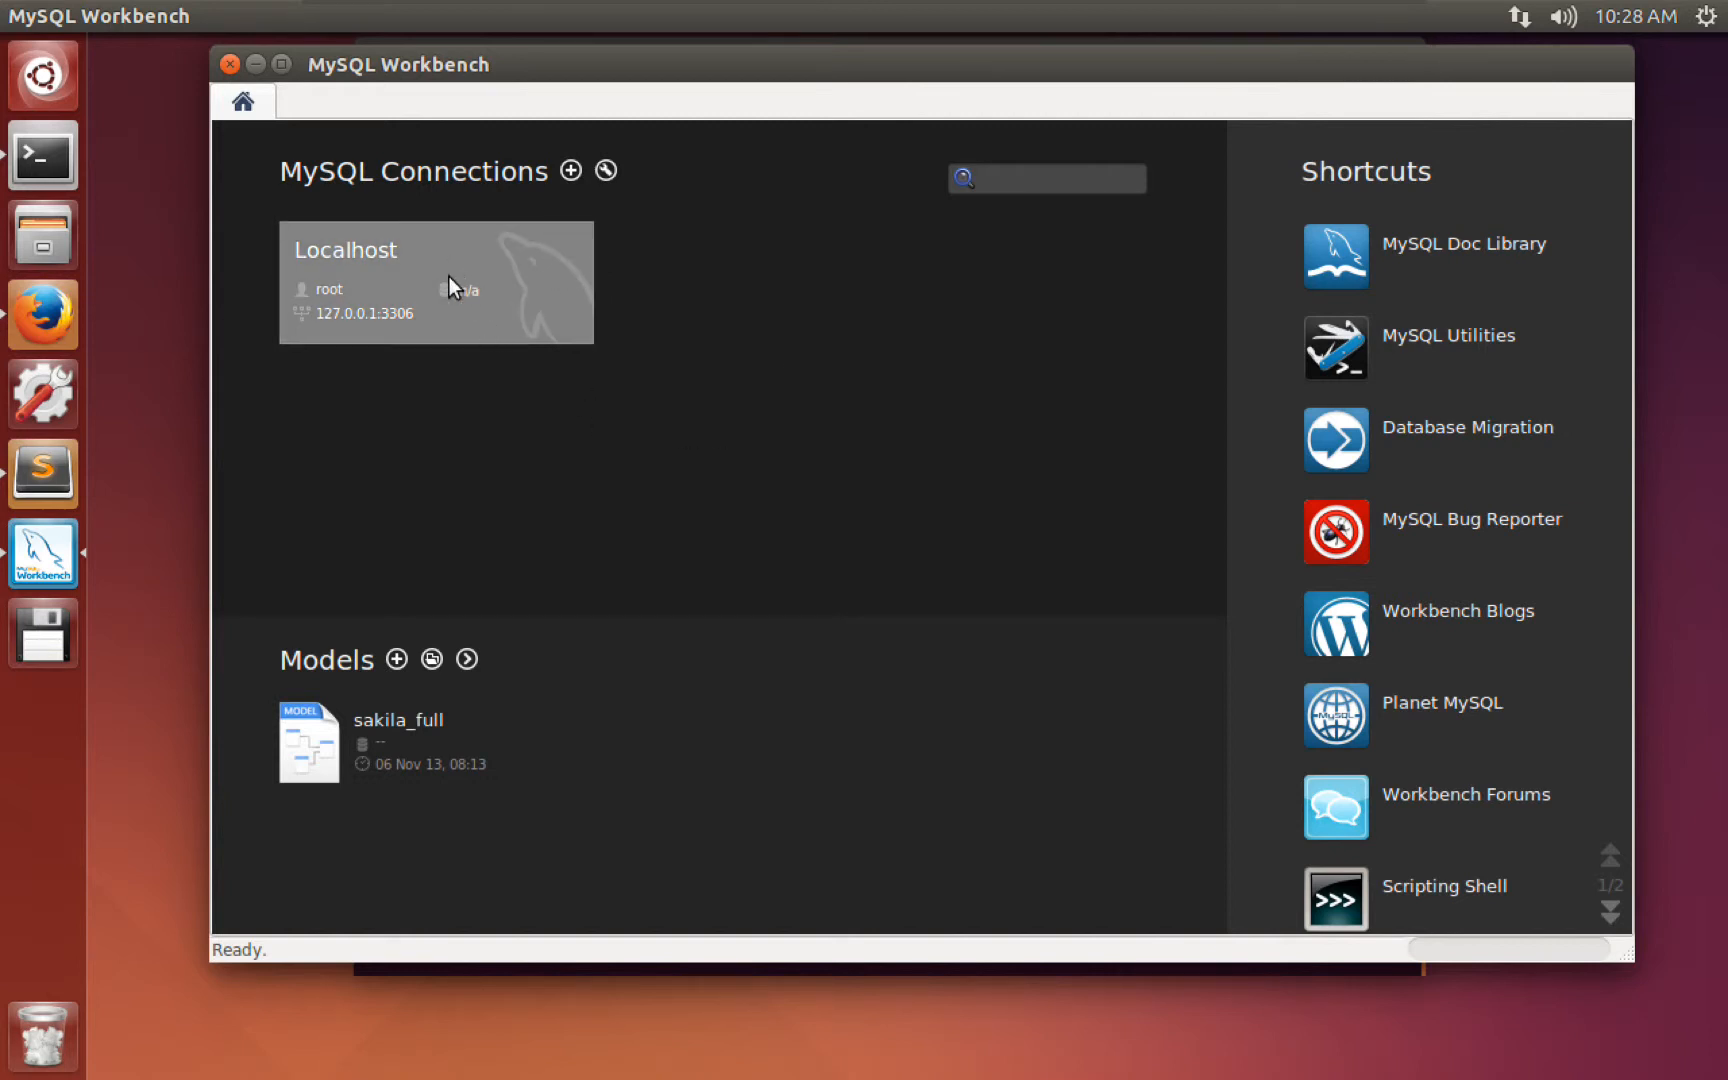
pyautogui.click(467, 322)
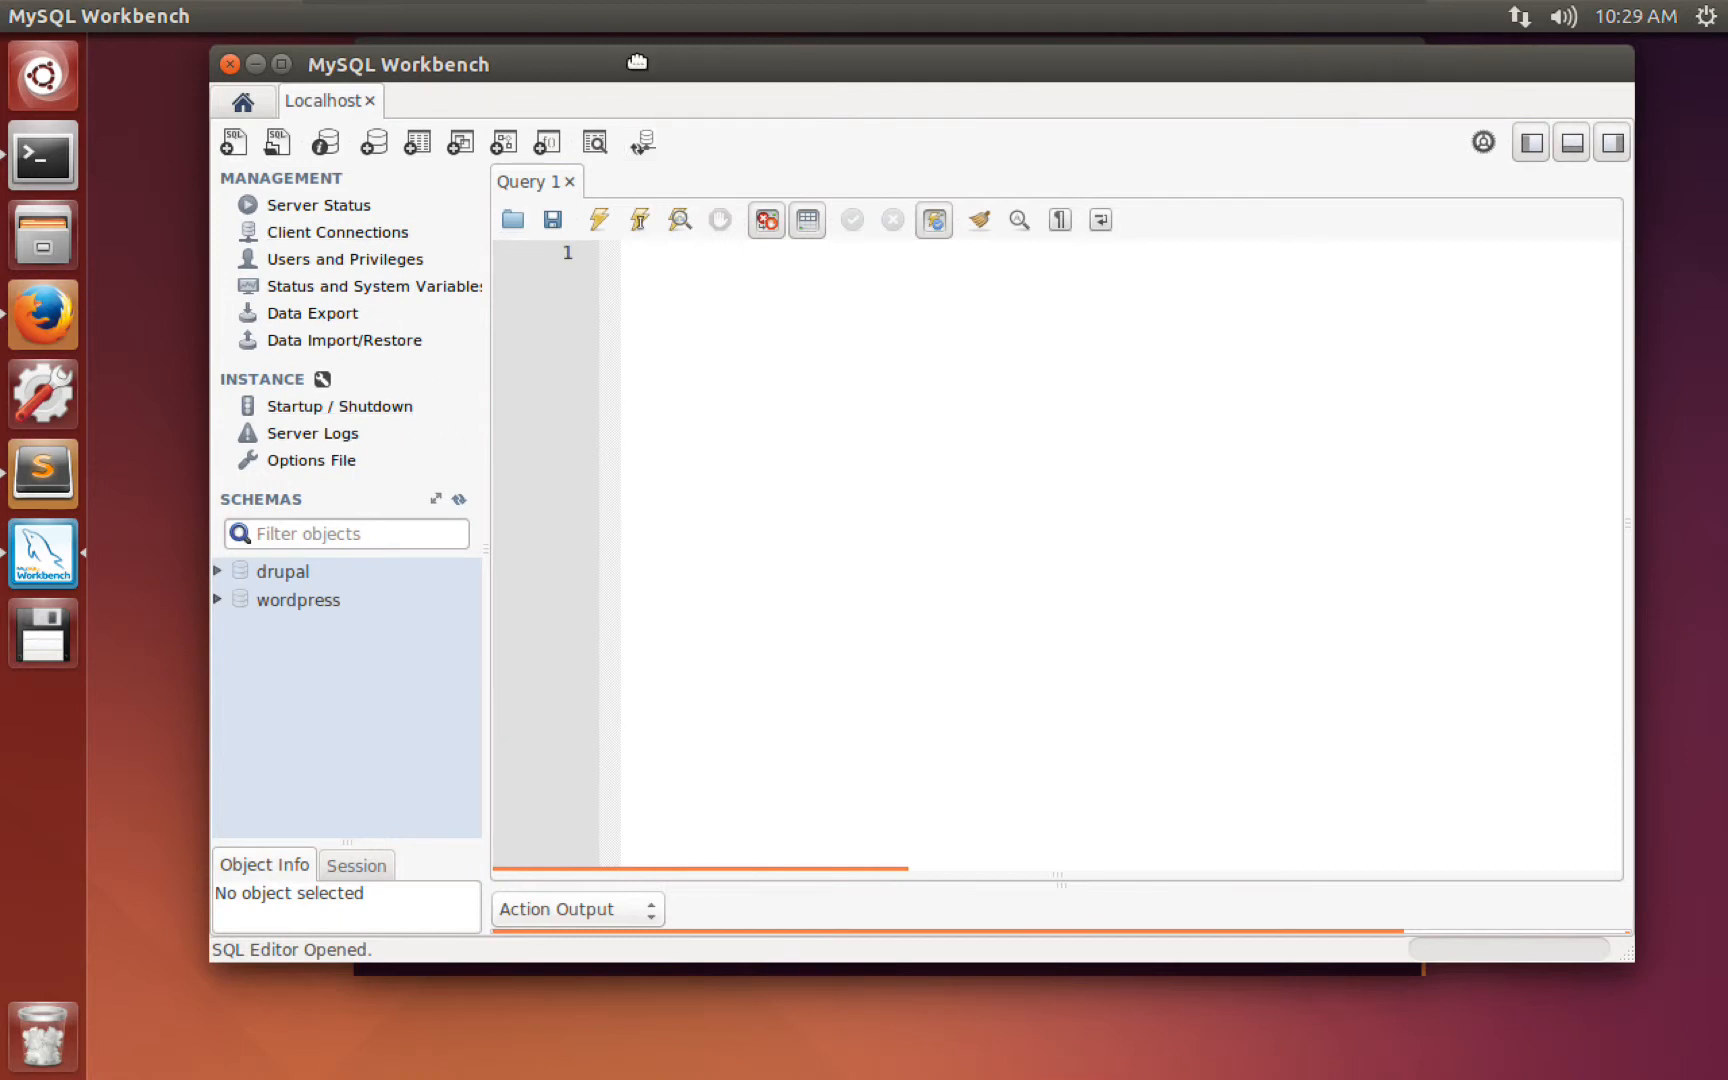
pyautogui.moveTo(637, 62)
pyautogui.mouseDown()
pyautogui.moveTo(664, 58)
pyautogui.moveTo(652, 48)
pyautogui.mouseUp()
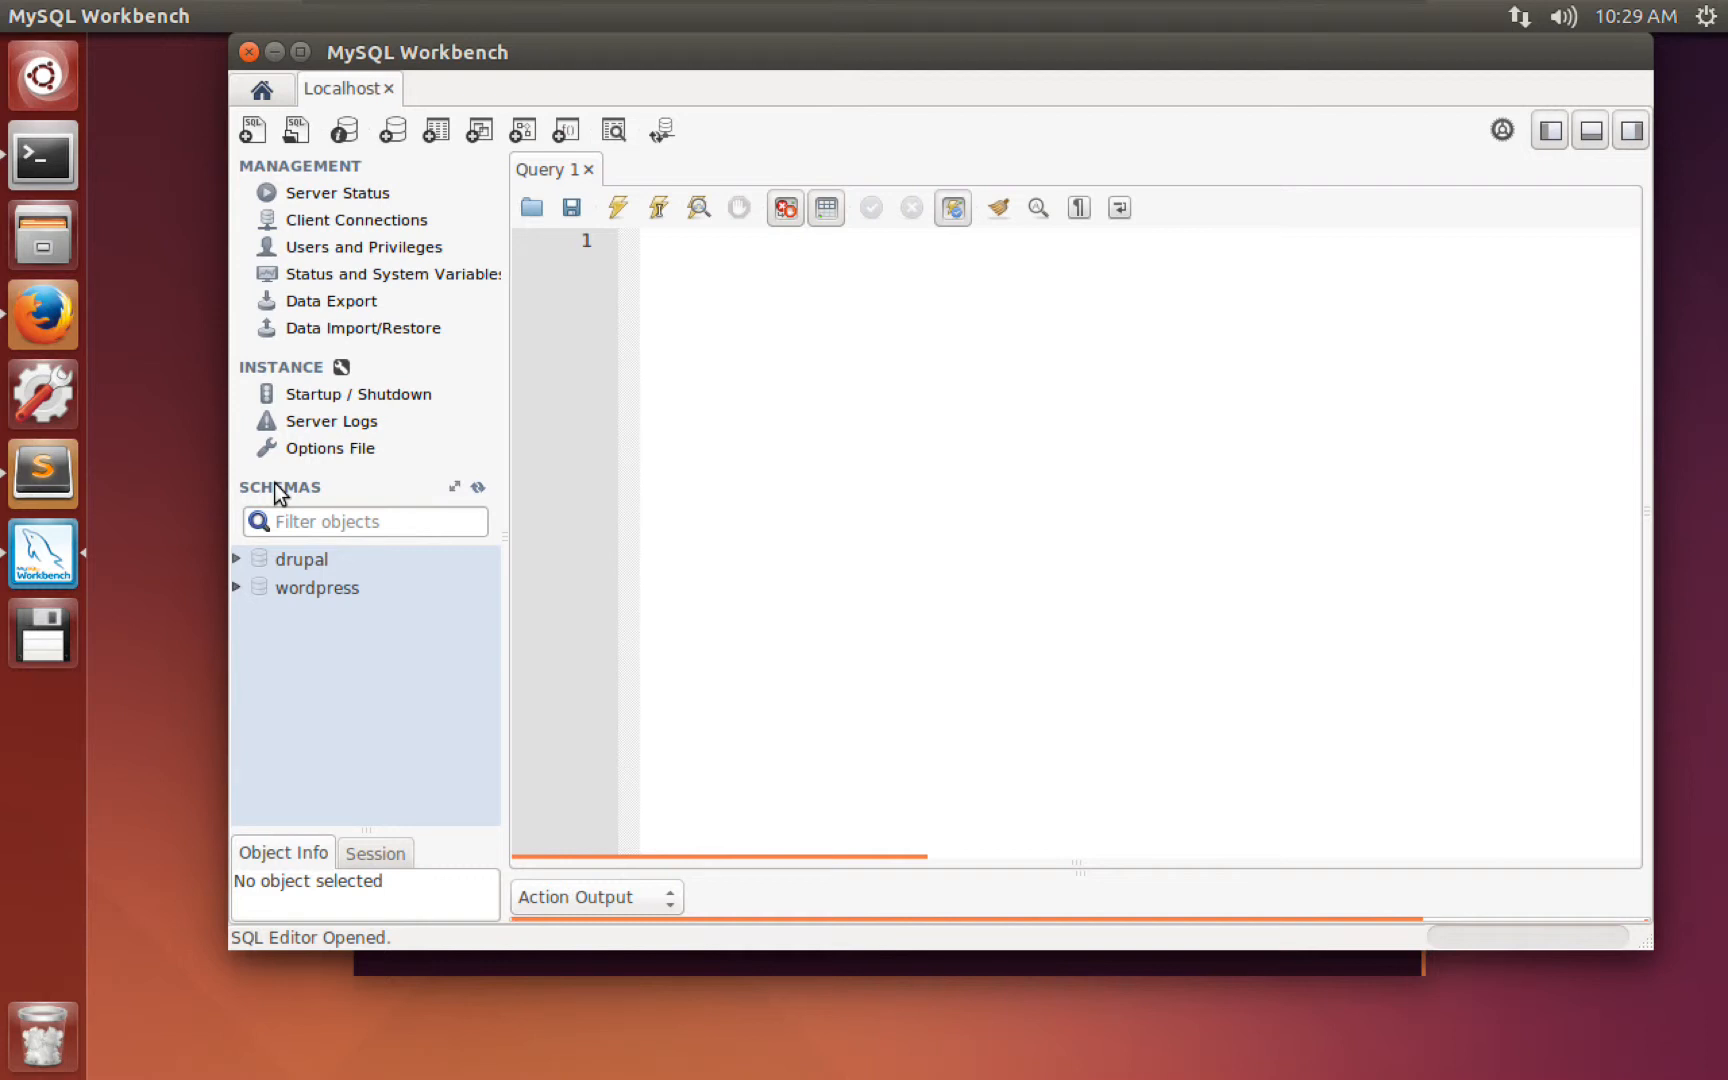
pyautogui.click(297, 562)
pyautogui.click(313, 592)
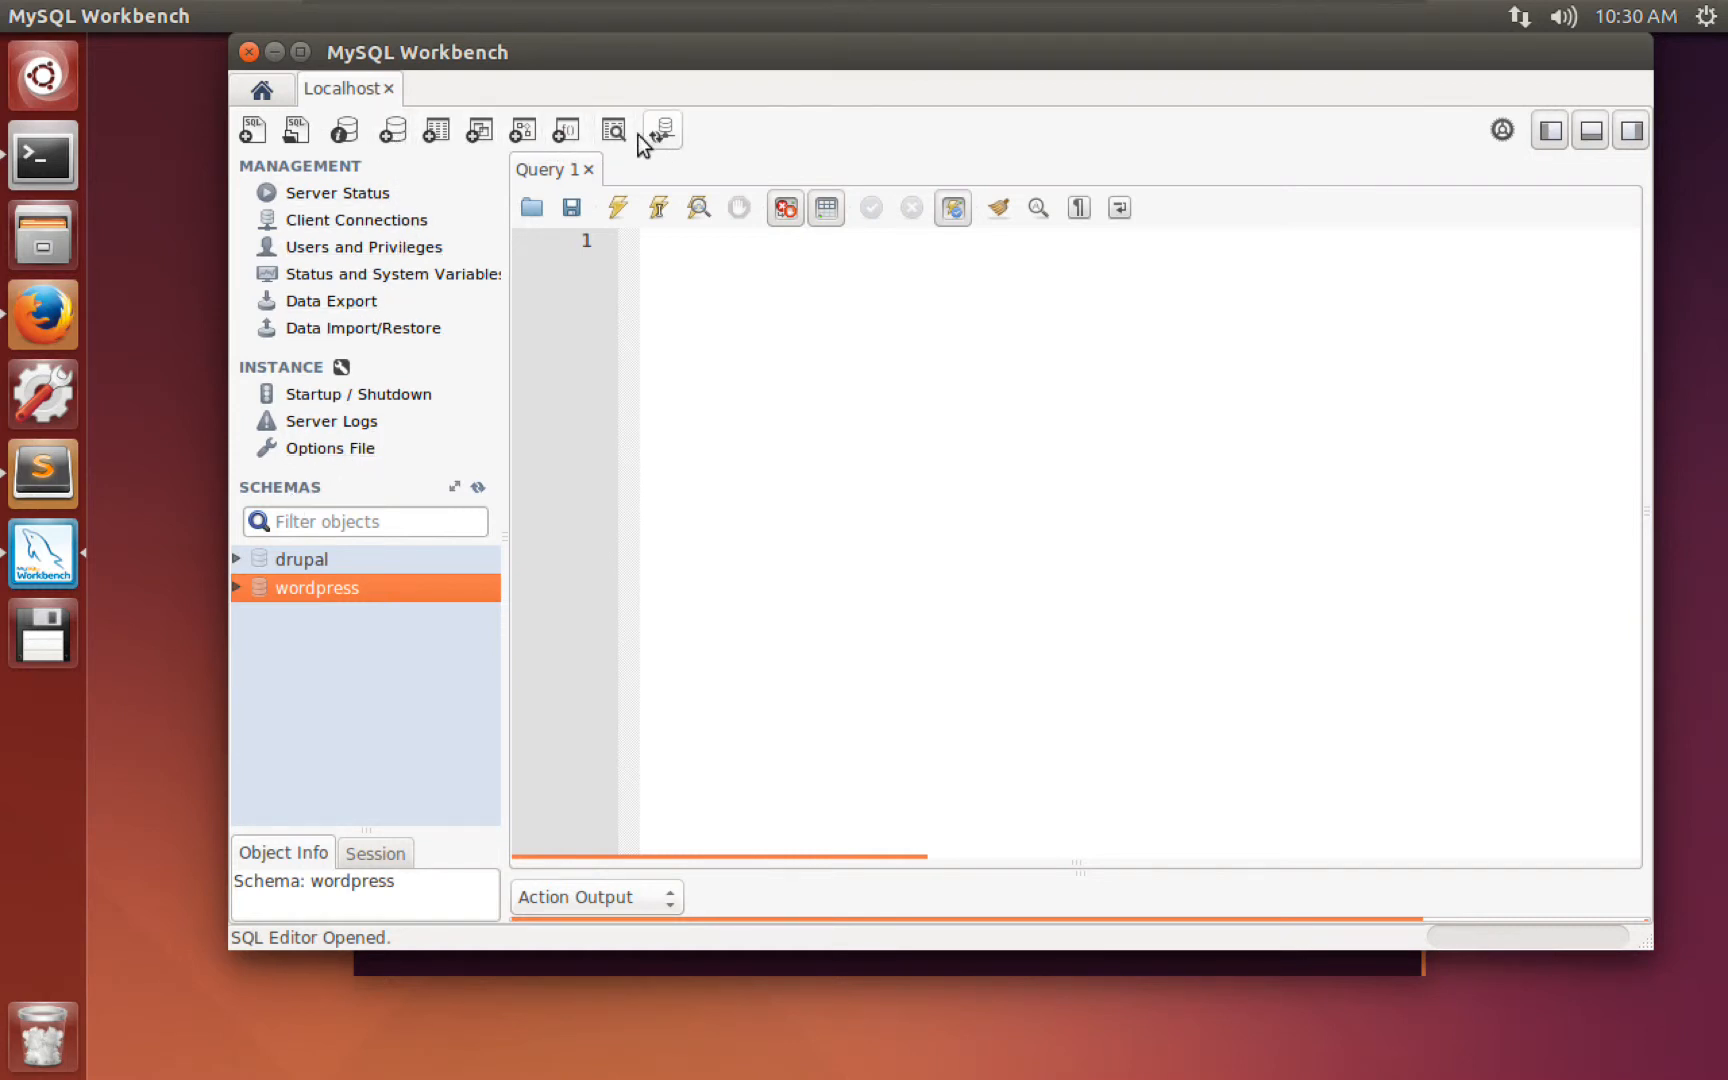
# Create a new schema, name it csc292, and apply it.
pyautogui.click(395, 138)
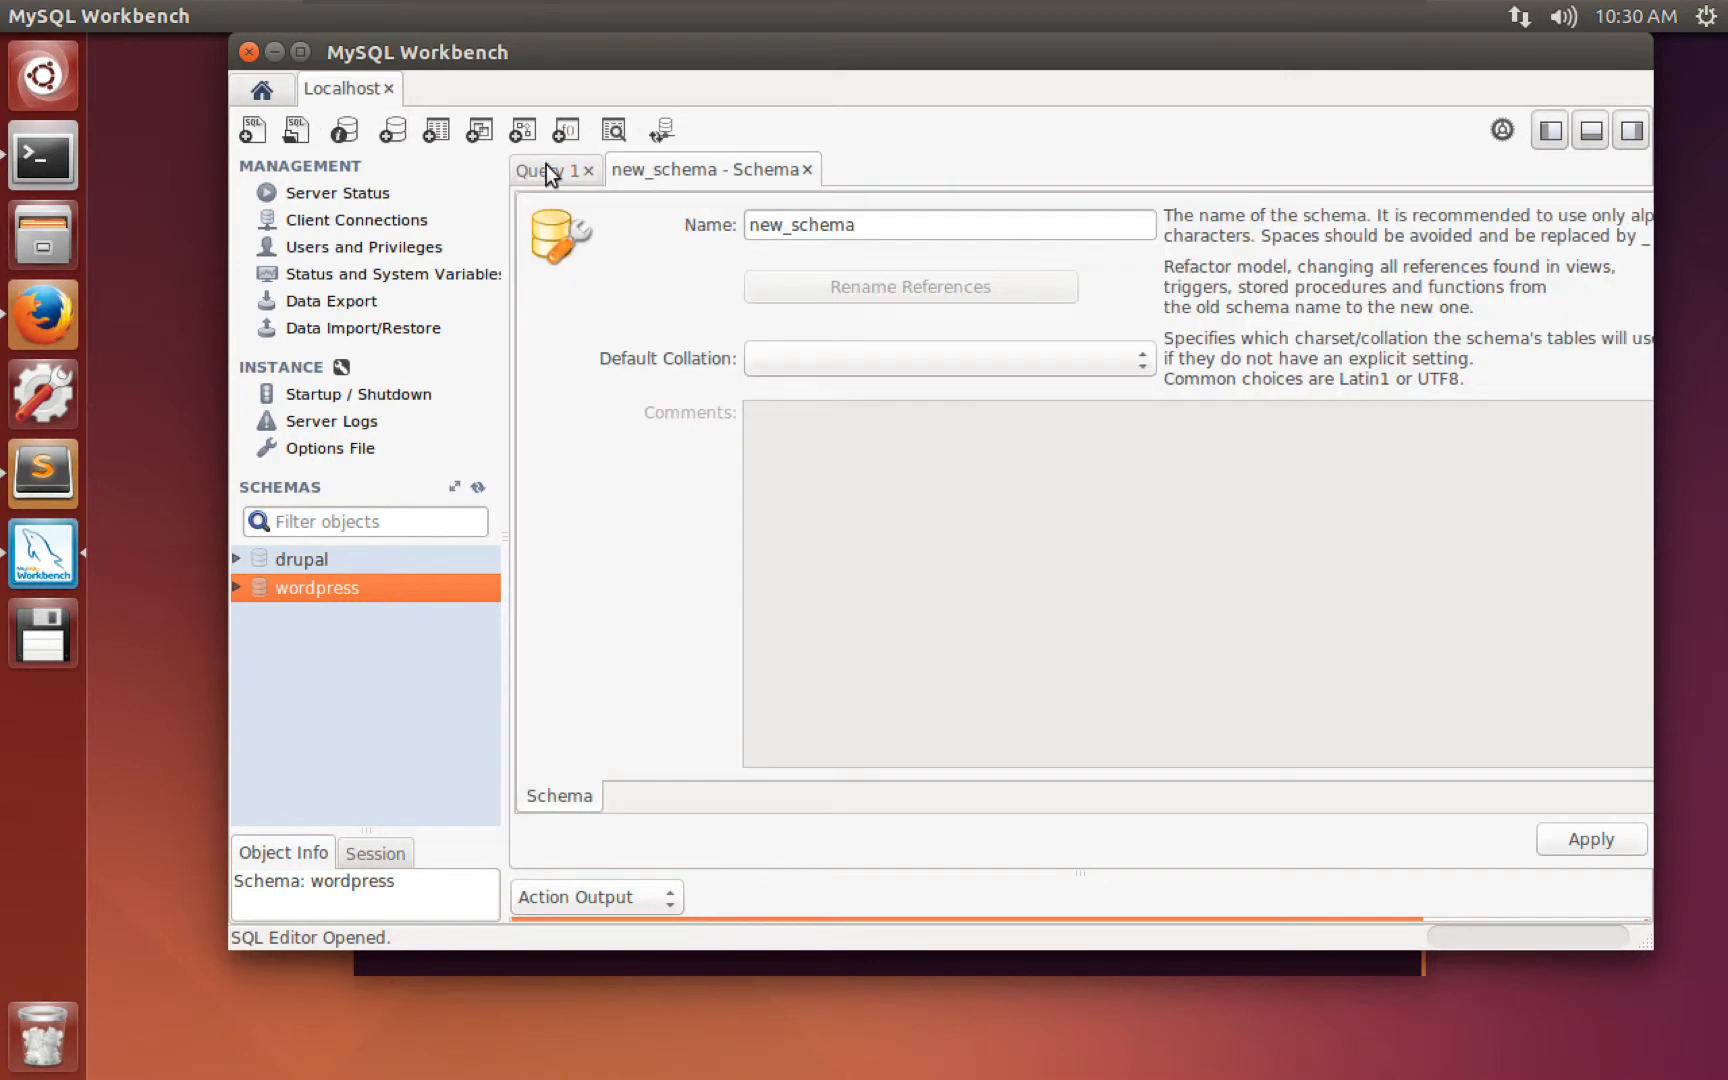
pyautogui.moveTo(740, 63); pyautogui.dragTo(691, 63)
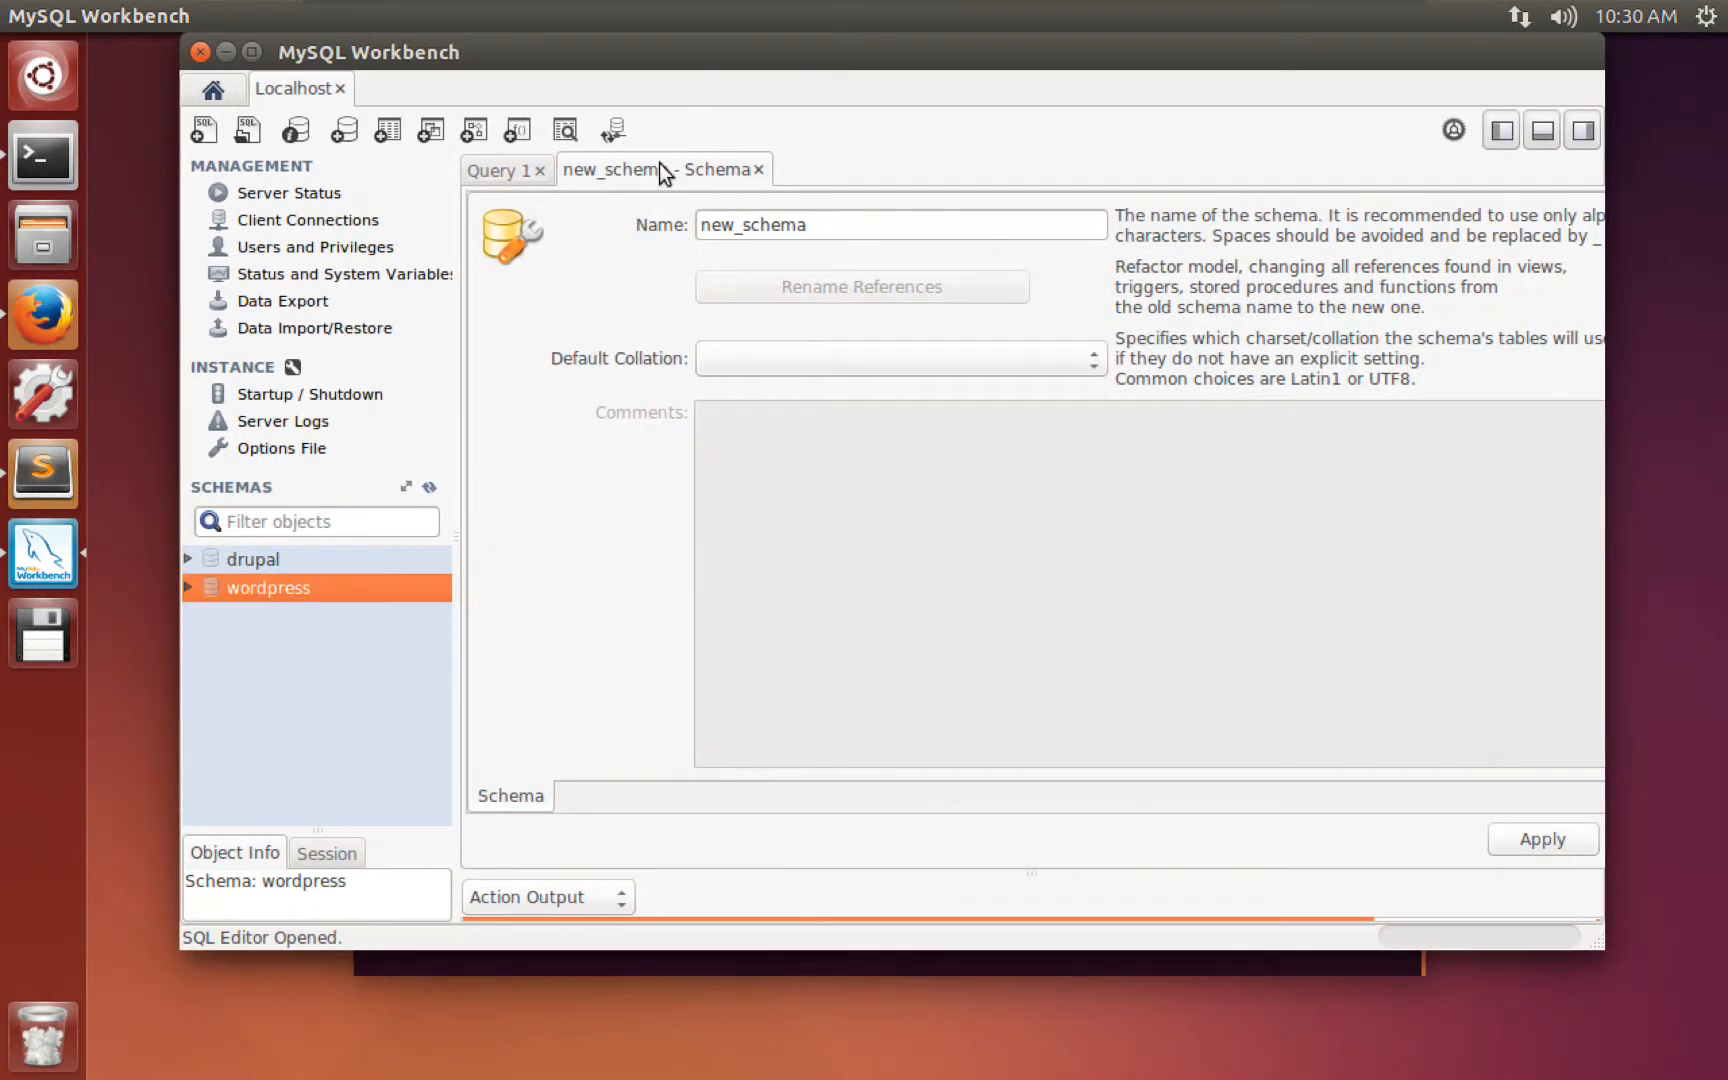
pyautogui.moveTo(818, 222); pyautogui.dragTo(717, 224)
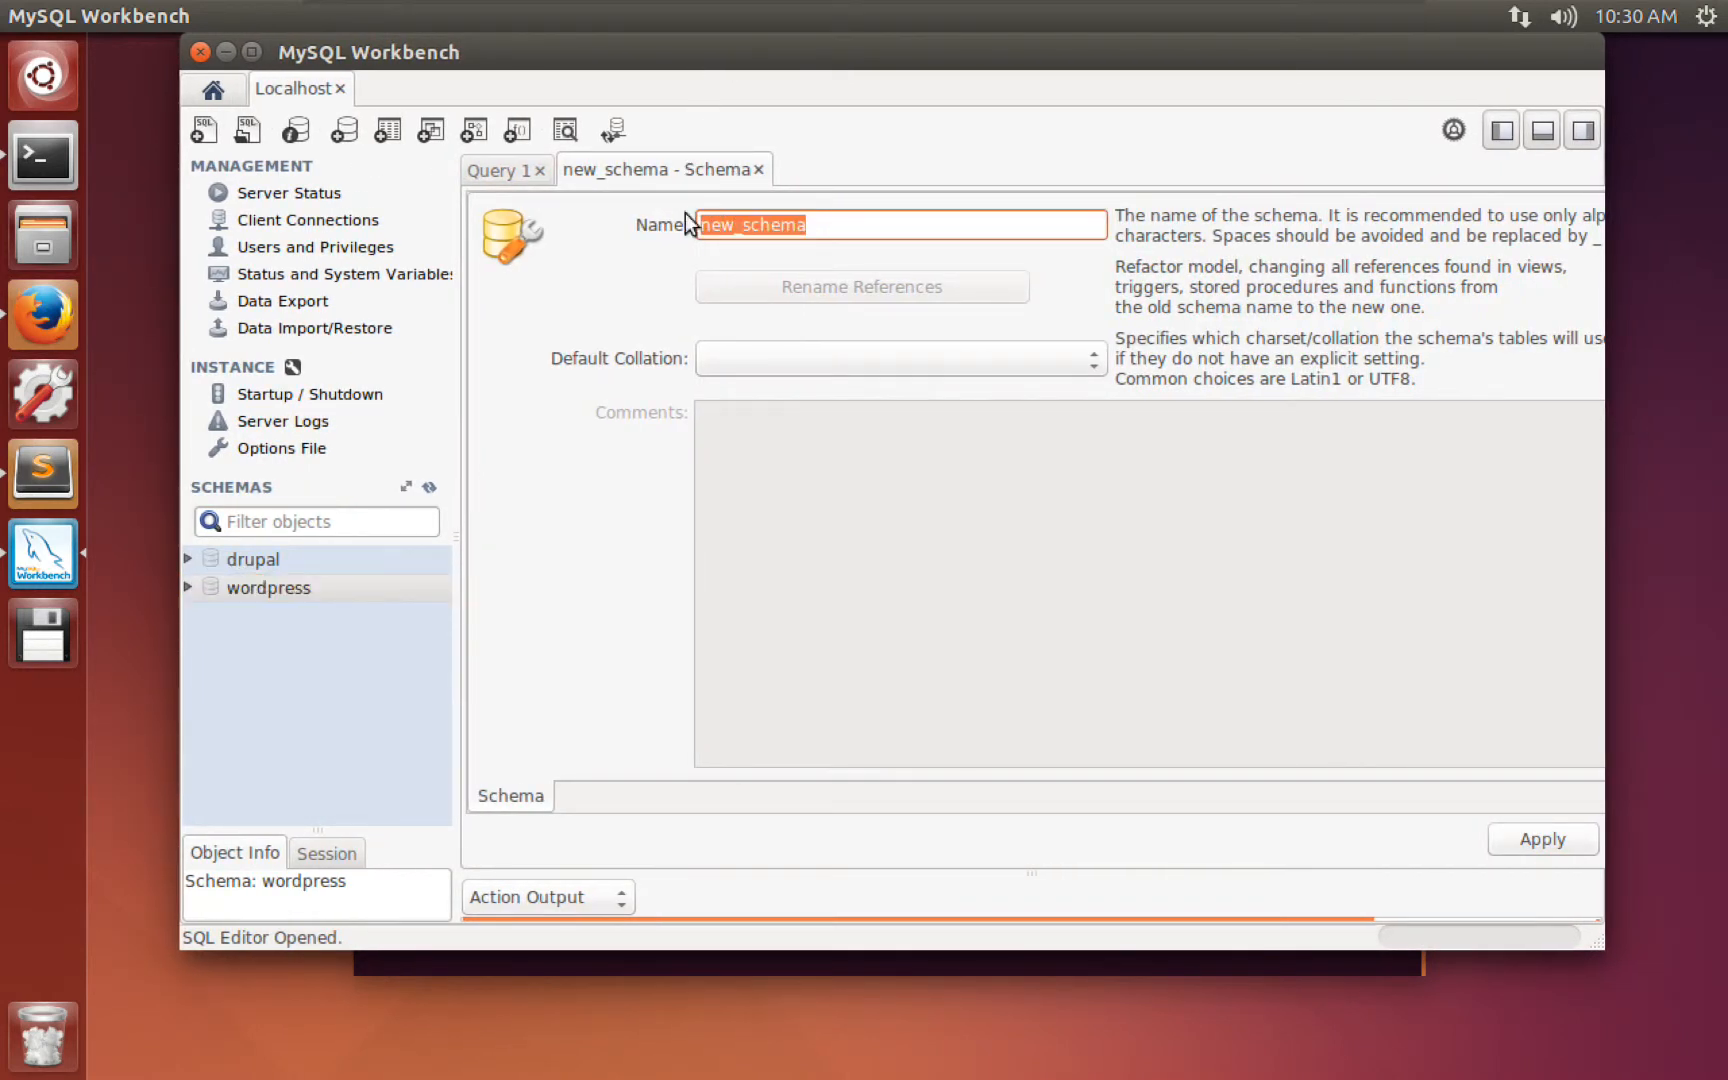
pyautogui.write('csc')
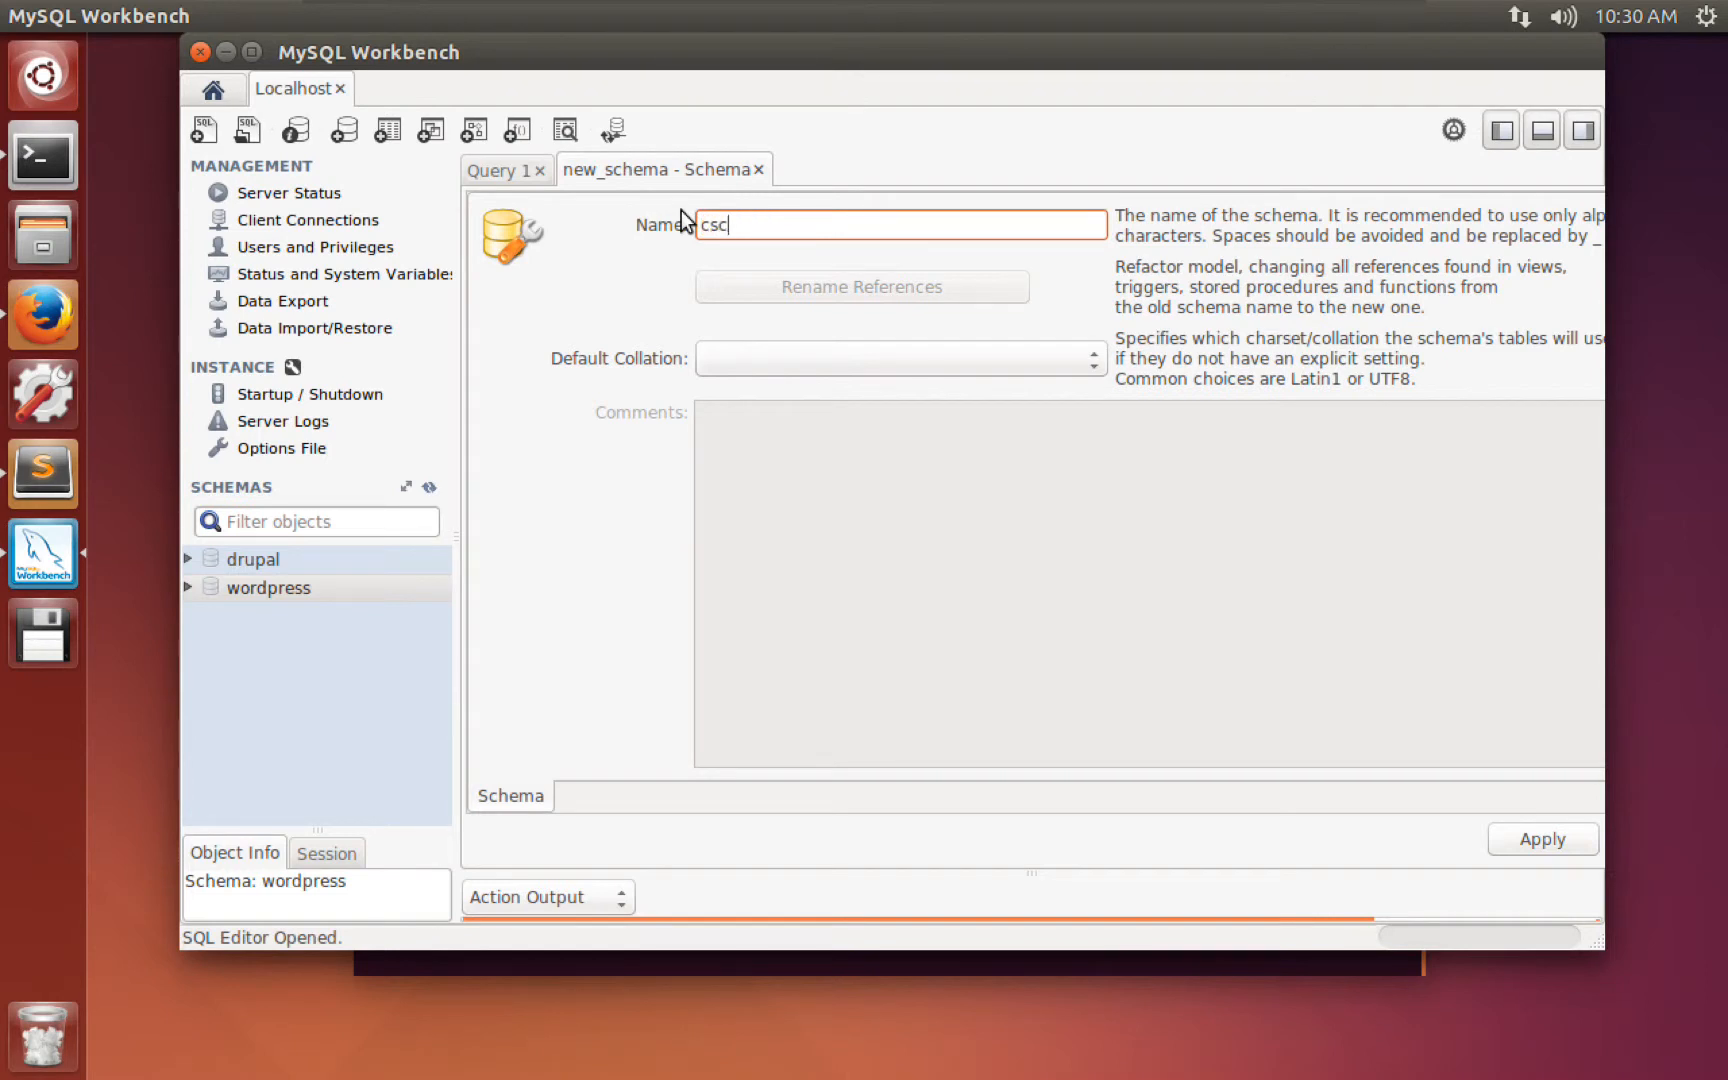
pyautogui.write('292')
pyautogui.click(1542, 840)
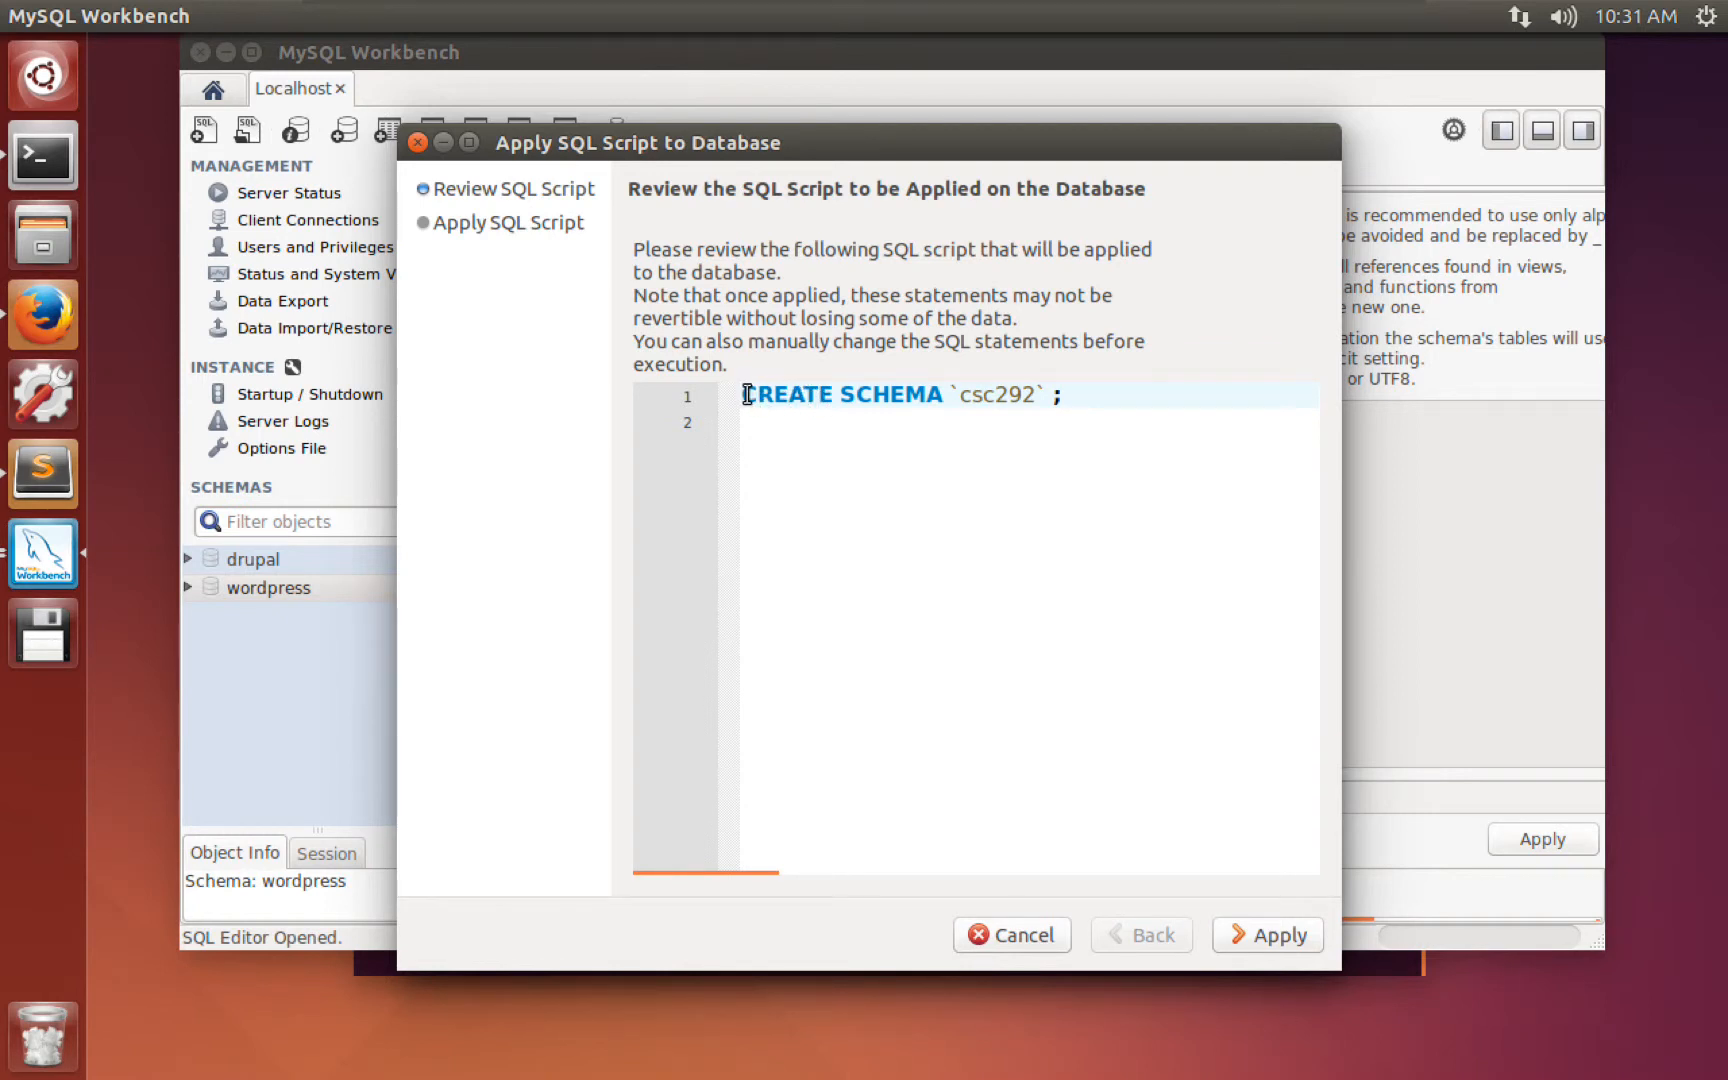
# Review the CREATE SCHEMA `csc292` script, run it on the server, and close the dialog.
pyautogui.moveTo(746, 395); pyautogui.dragTo(1064, 395)
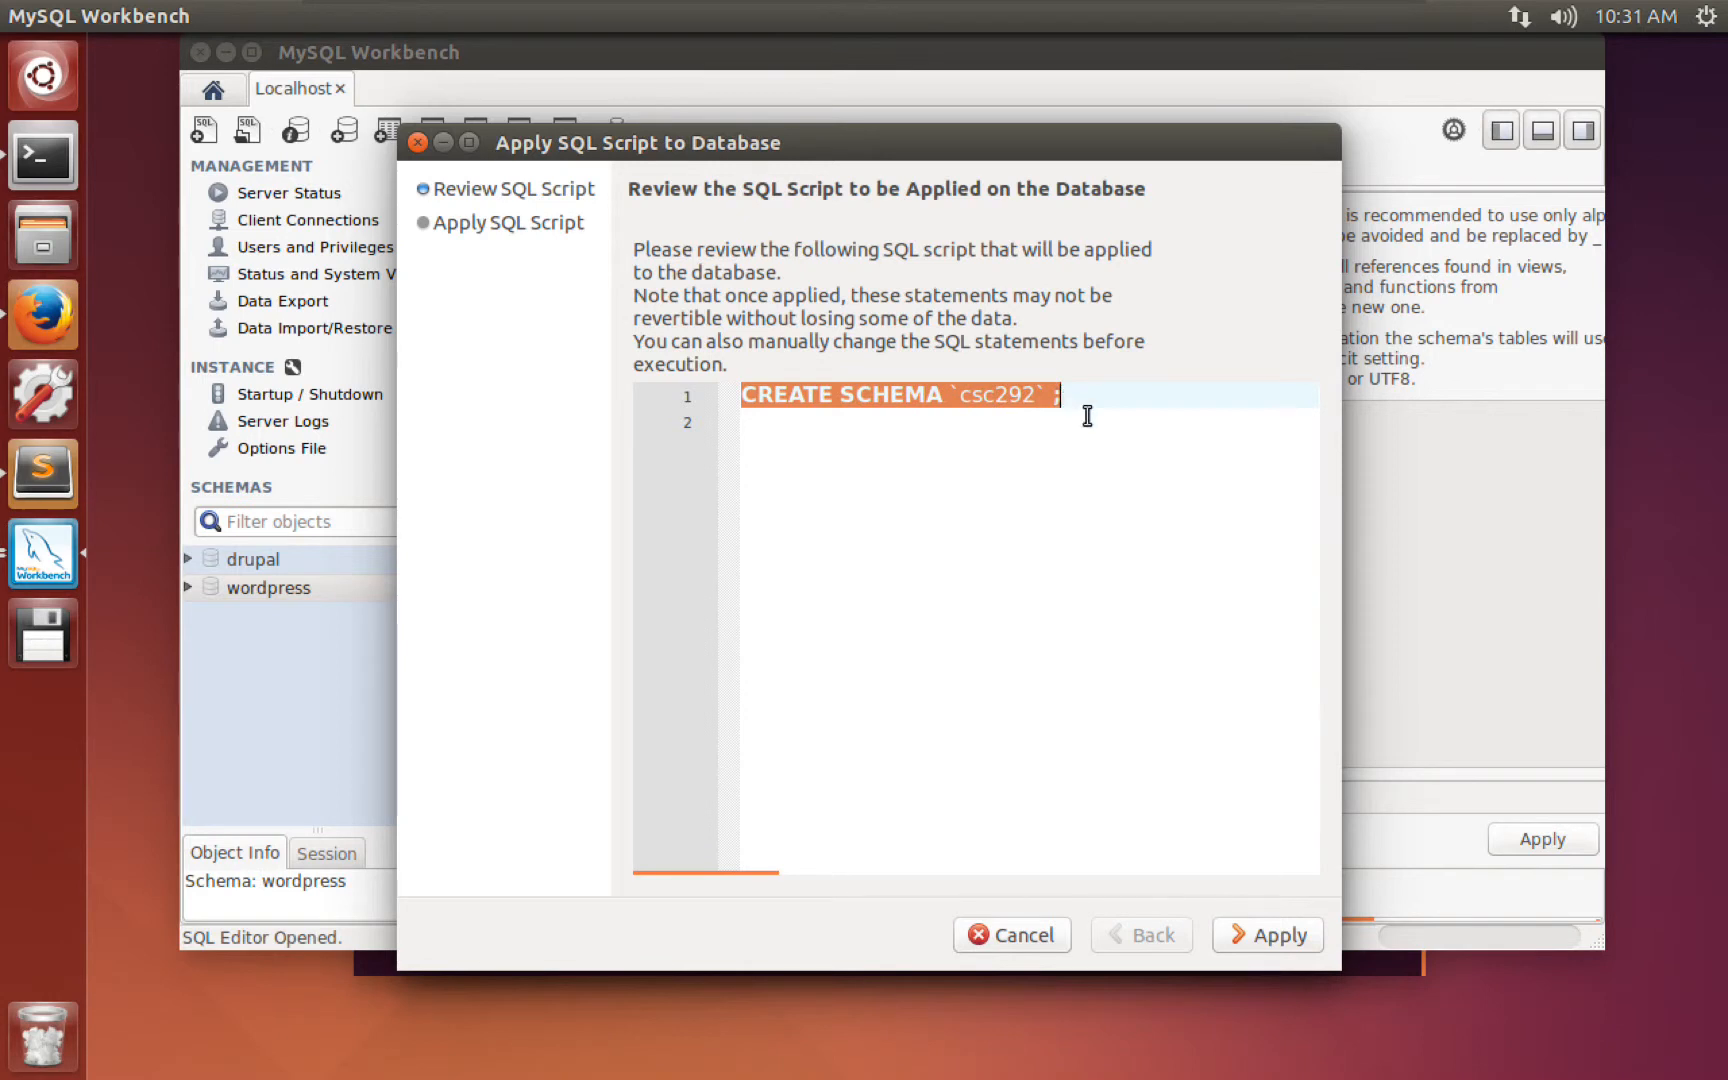
pyautogui.click(830, 420)
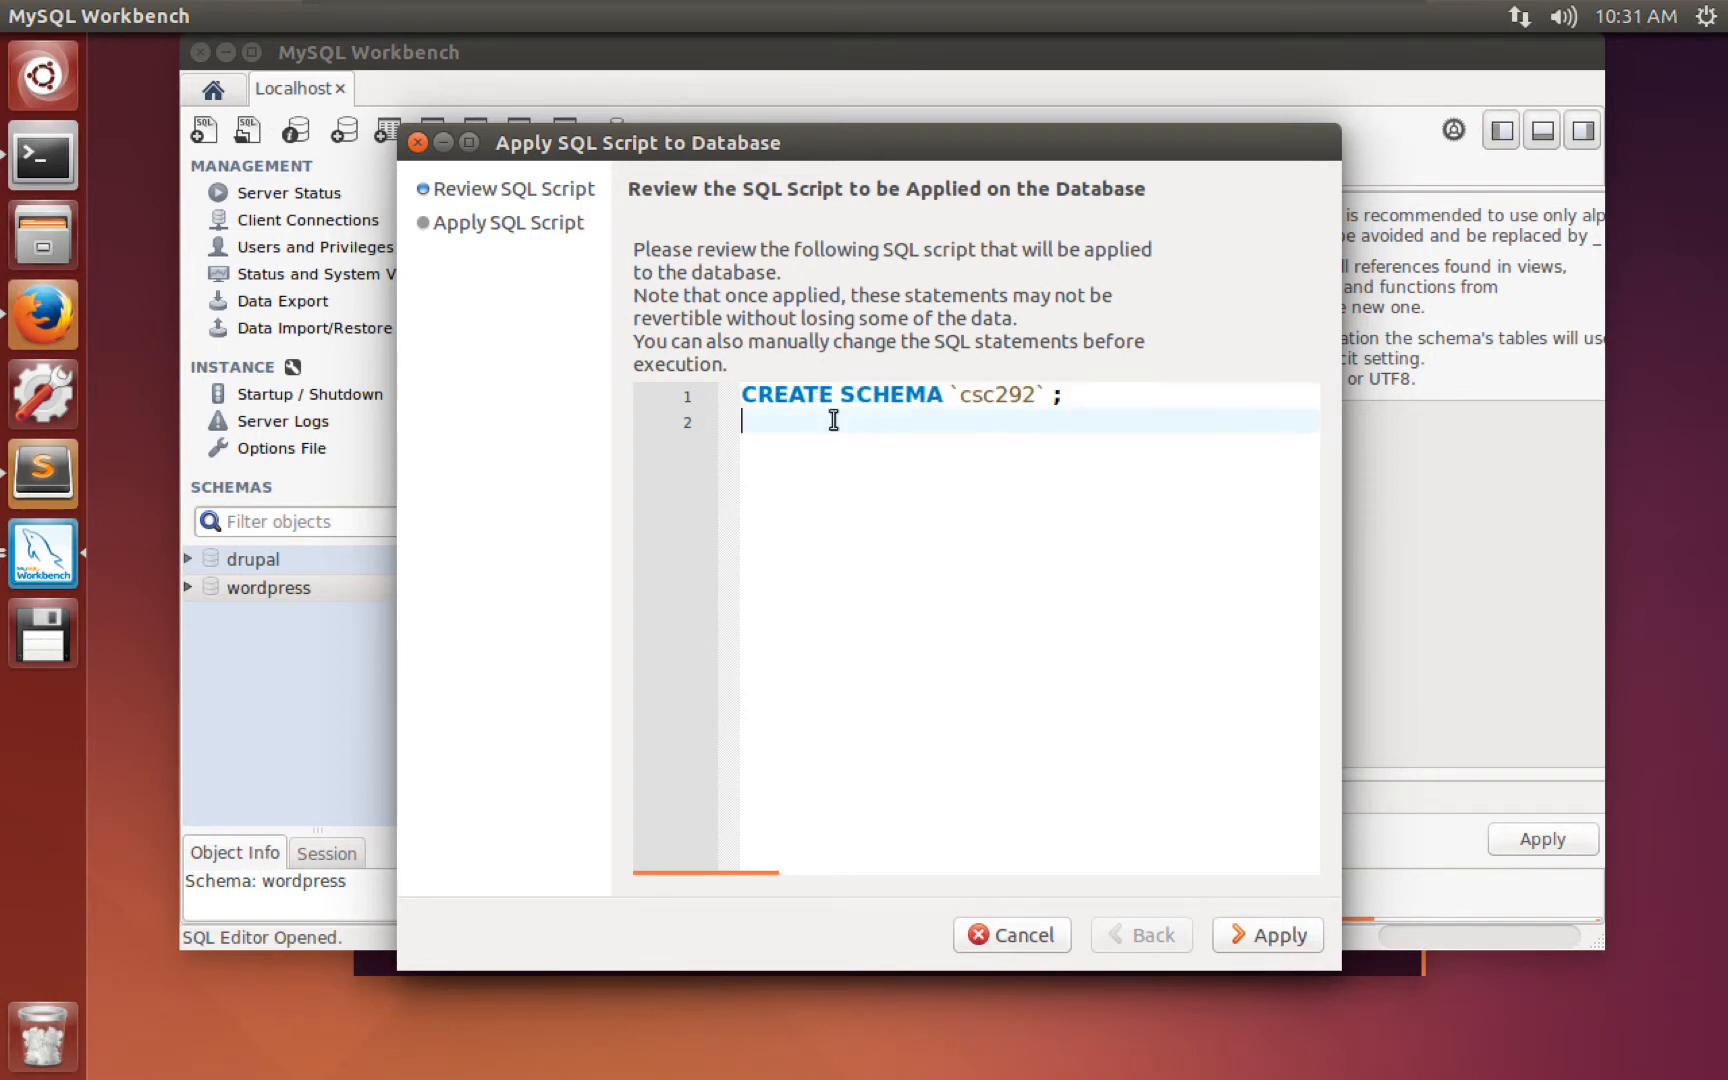
pyautogui.click(881, 402)
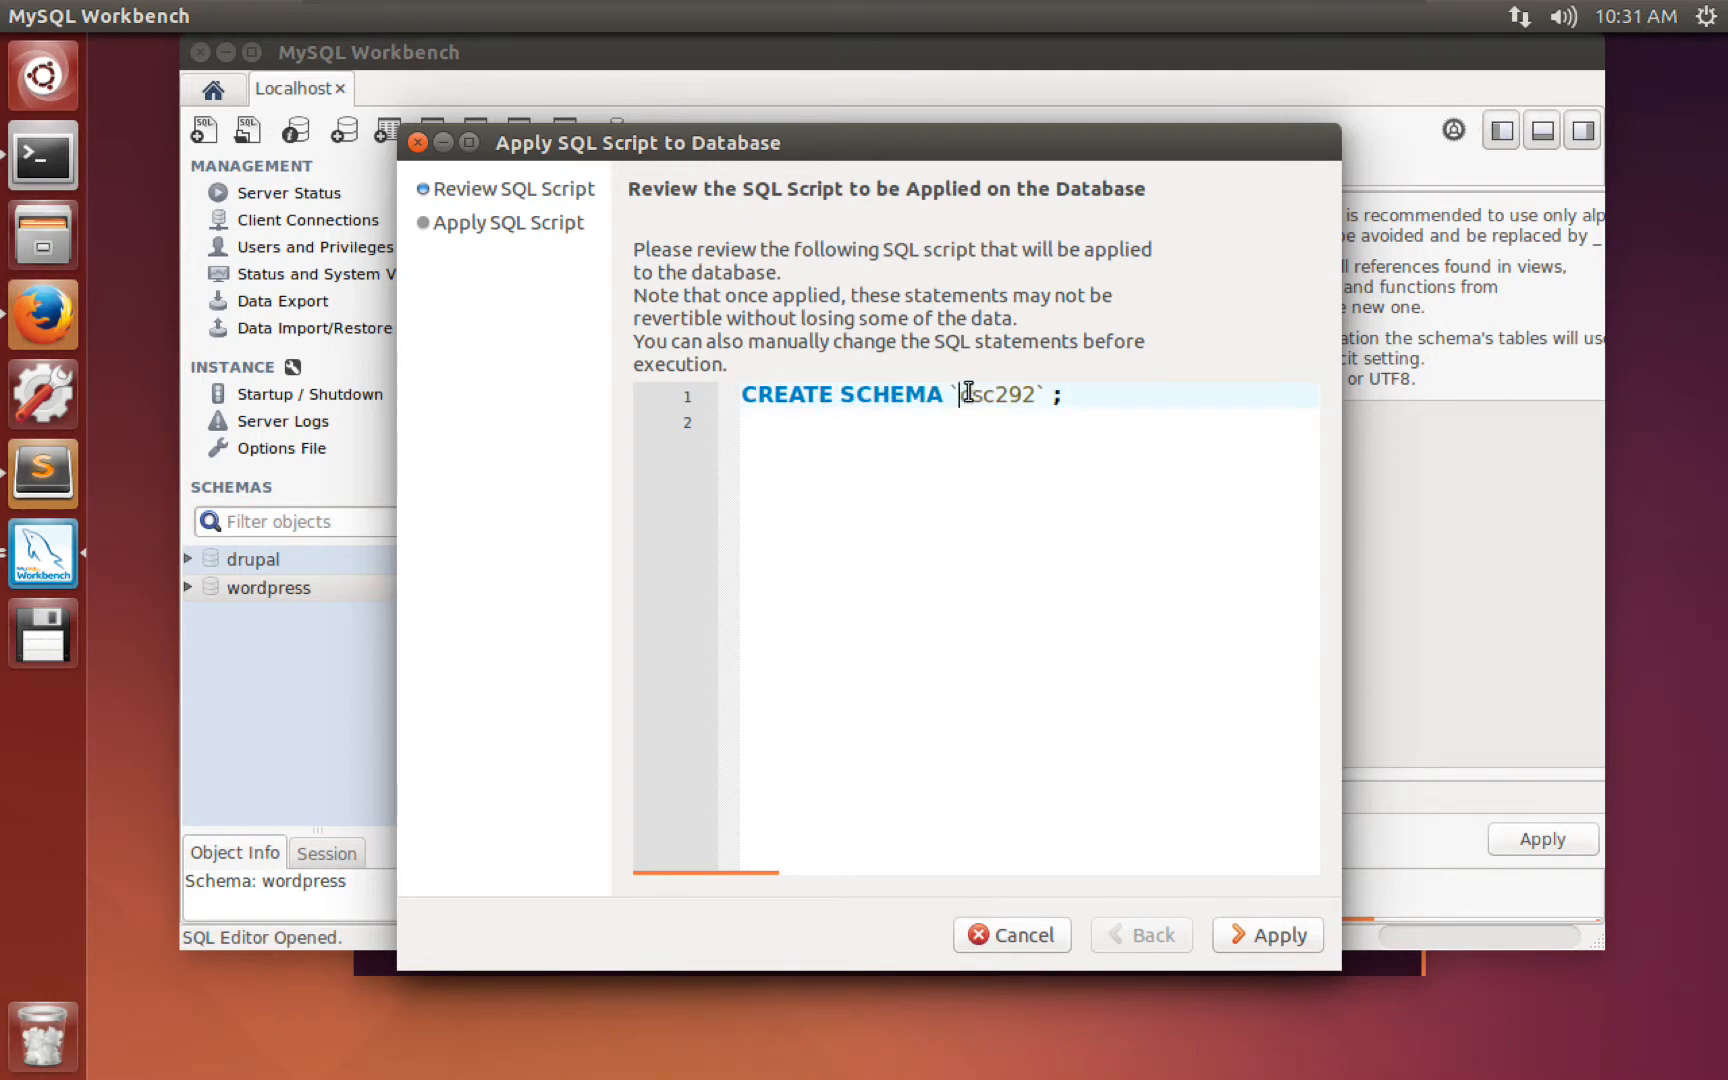
pyautogui.moveTo(959, 394); pyautogui.dragTo(1036, 396)
pyautogui.click(1284, 935)
pyautogui.click(1266, 932)
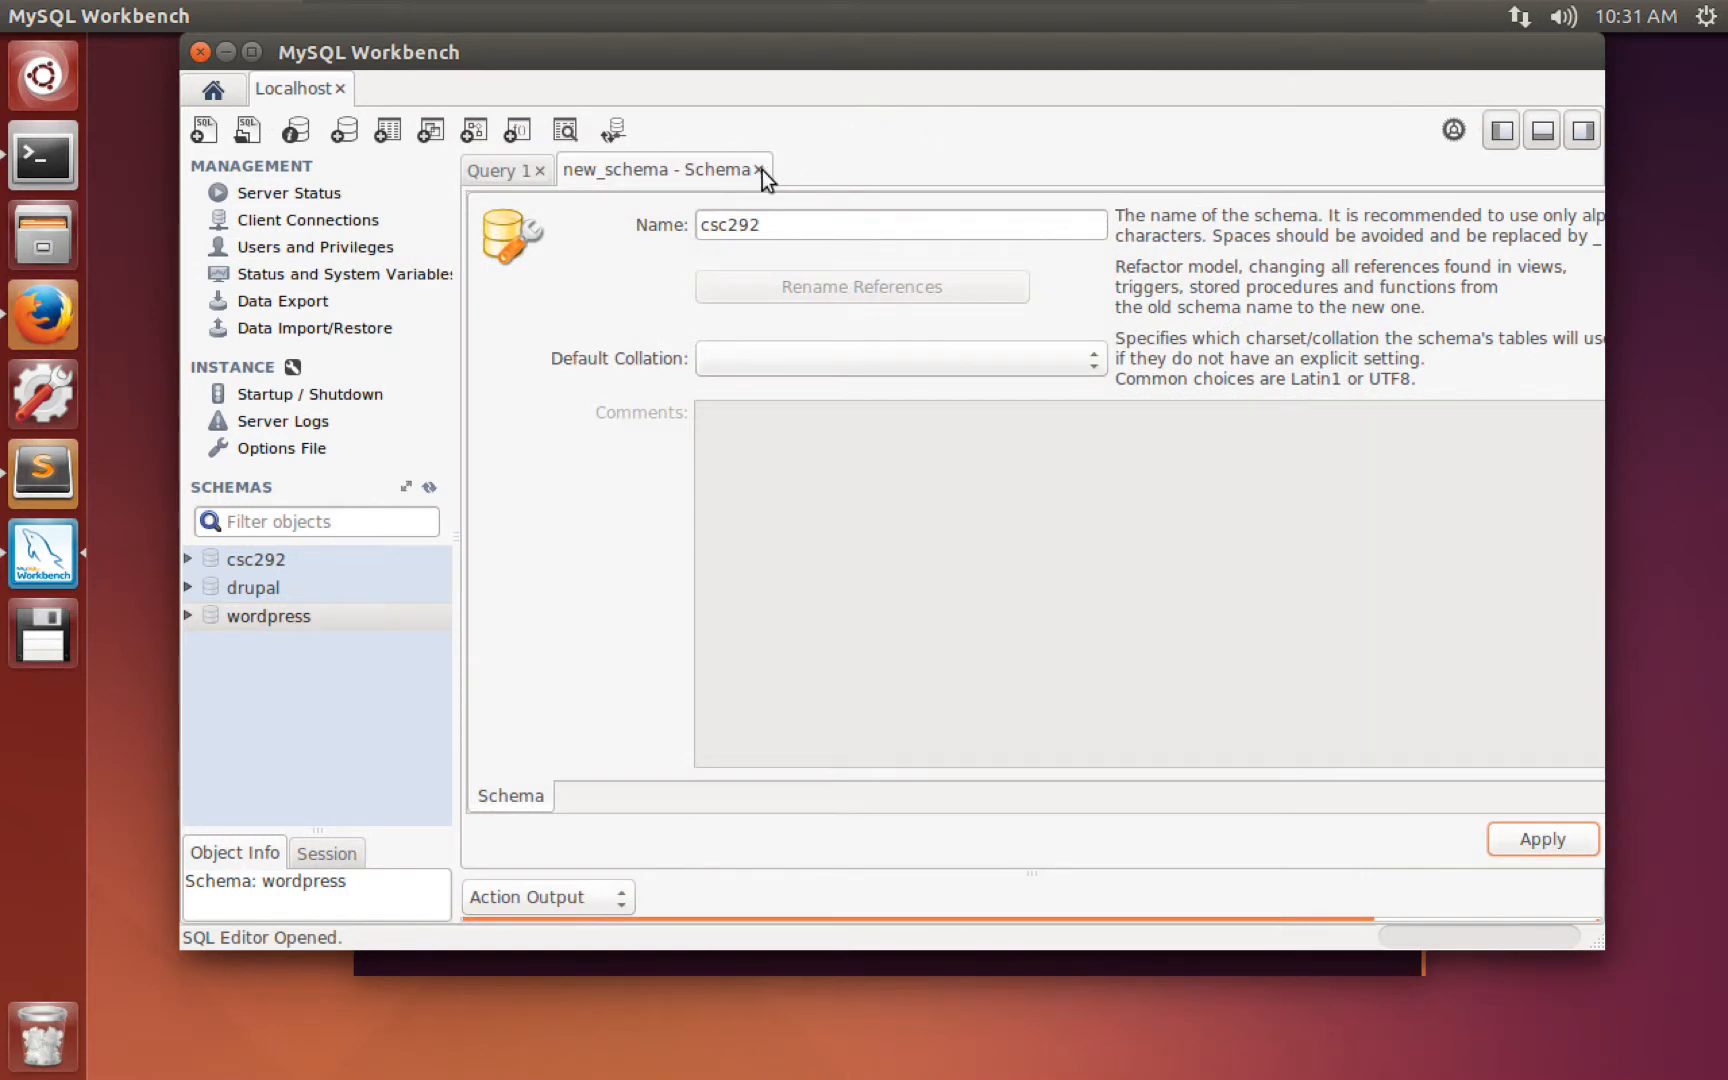
# Close the schema editor and expand csc292 to show its Tables, Stored Procedures and Functions groups.
pyautogui.click(757, 170)
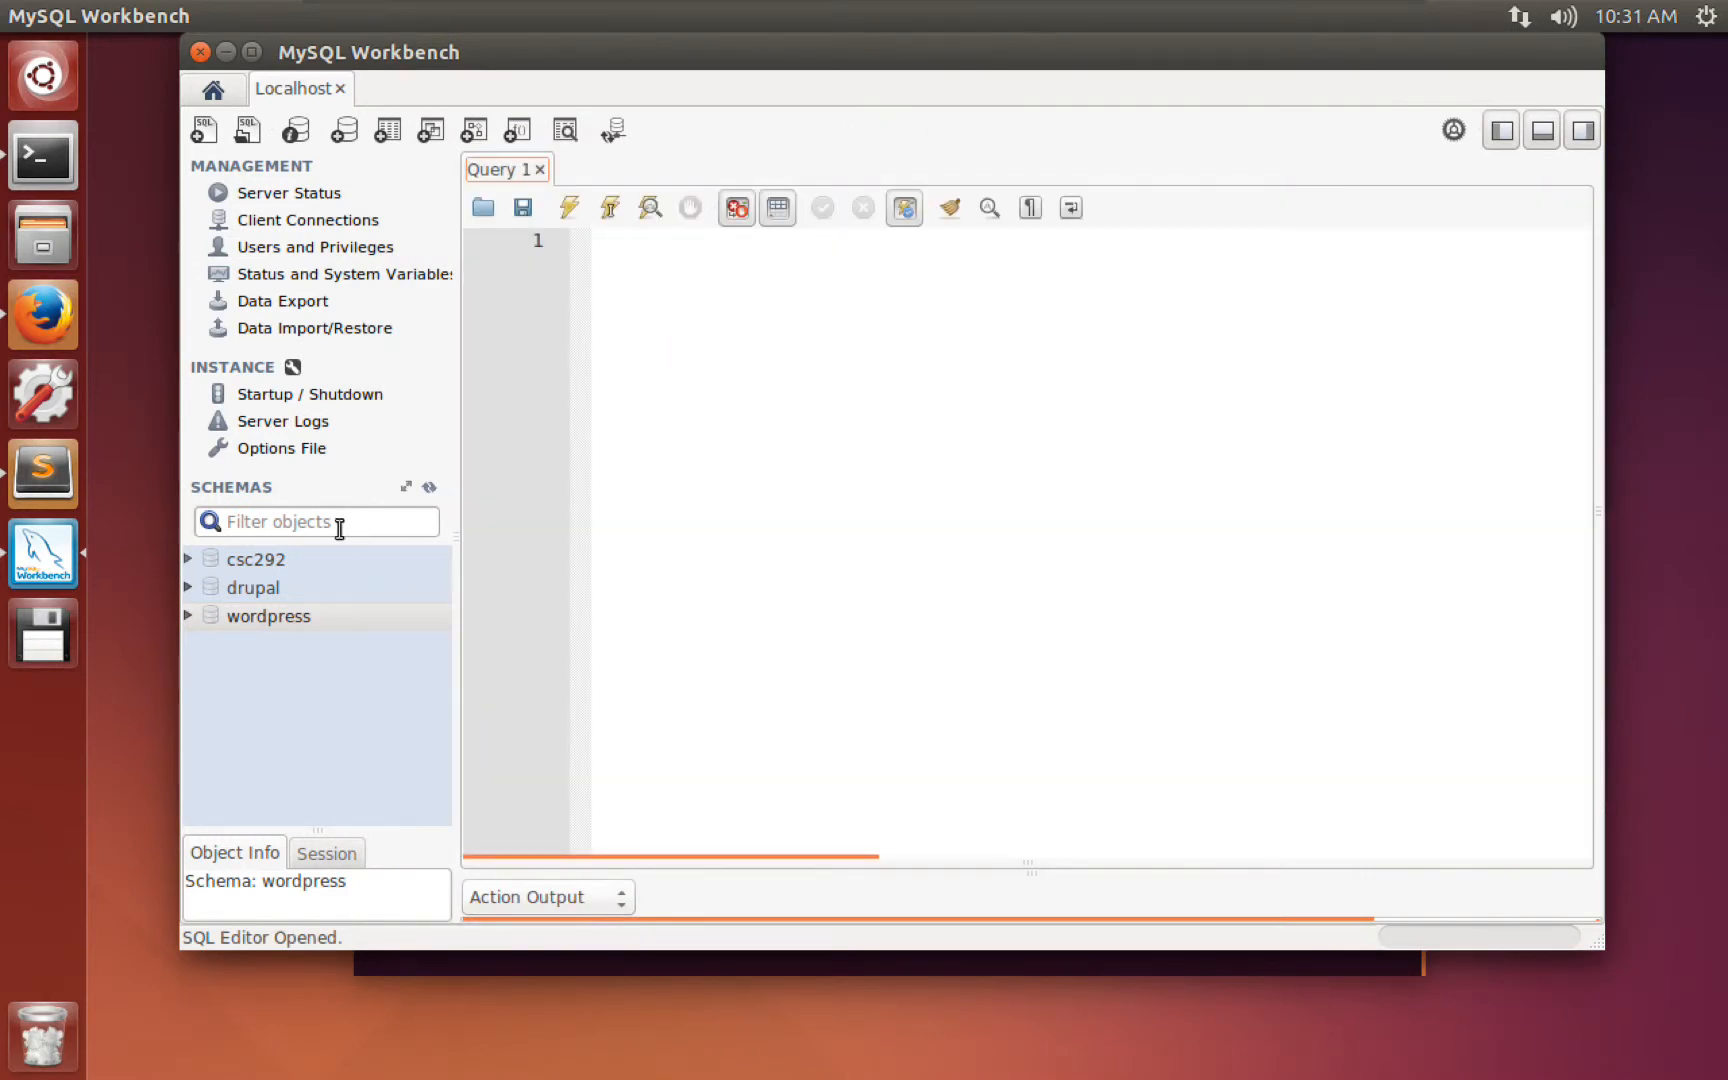
pyautogui.click(256, 561)
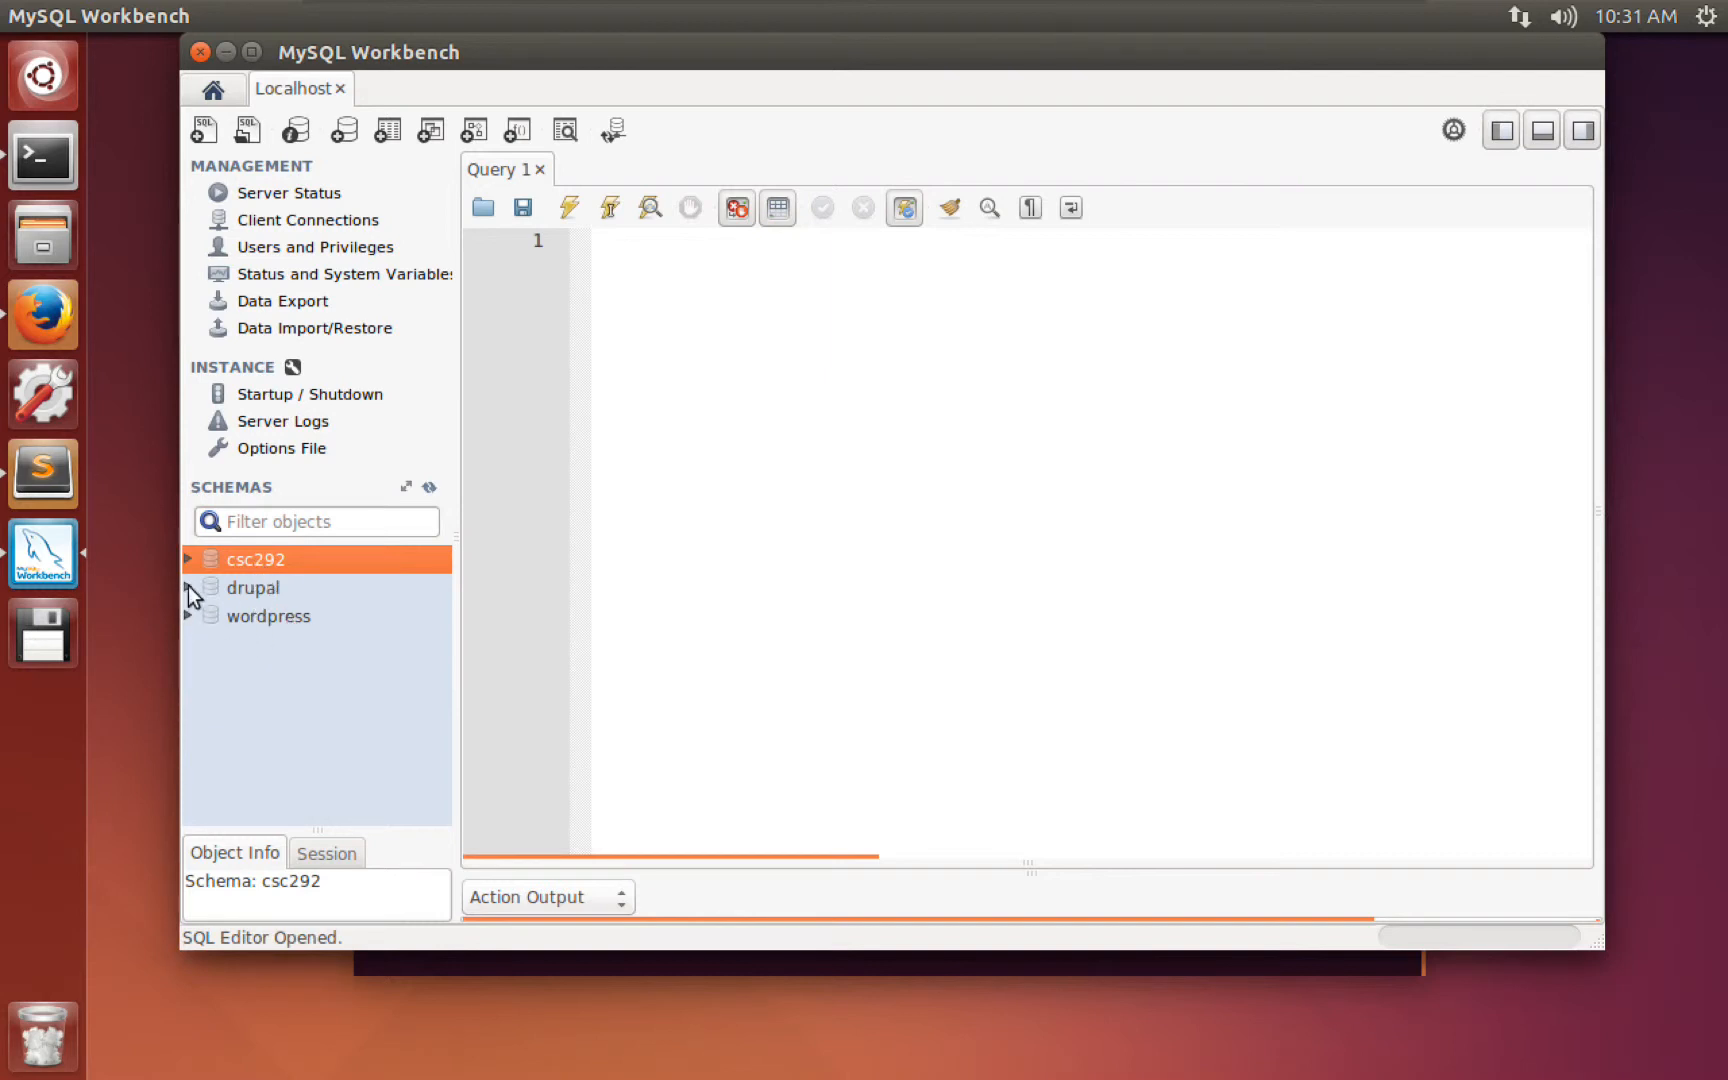
pyautogui.click(187, 559)
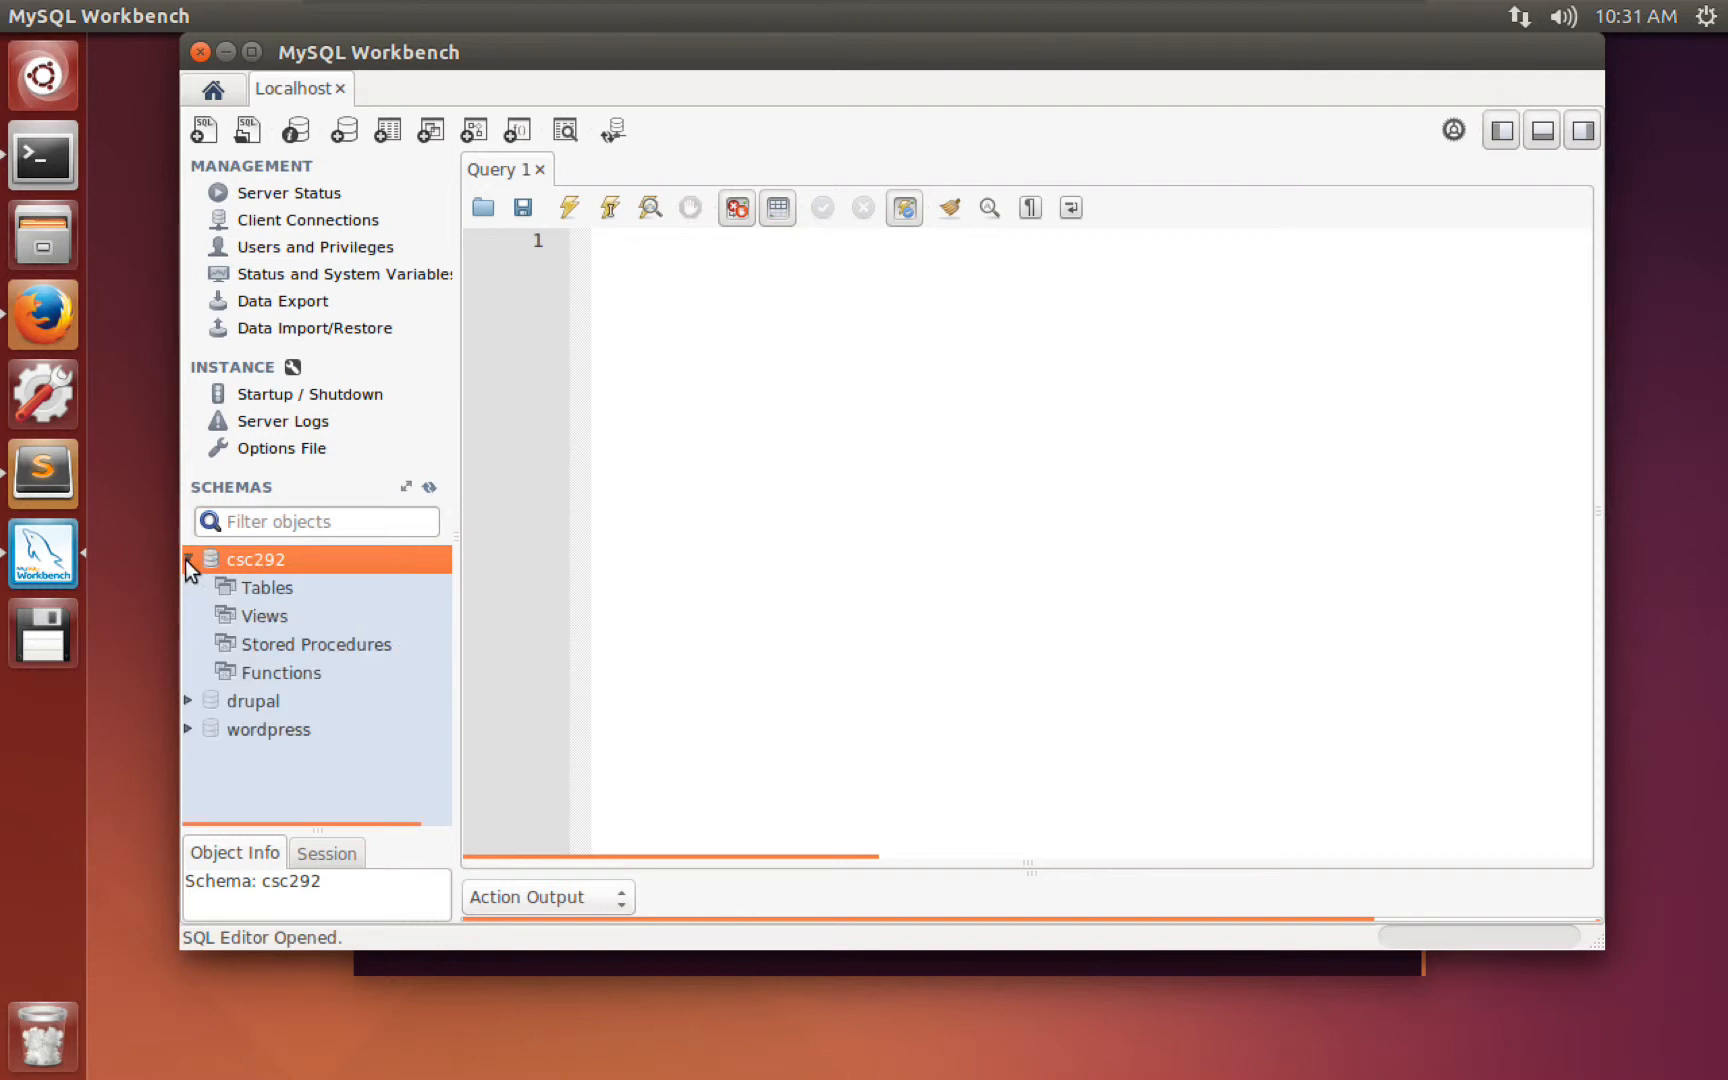
pyautogui.click(254, 590)
pyautogui.click(274, 643)
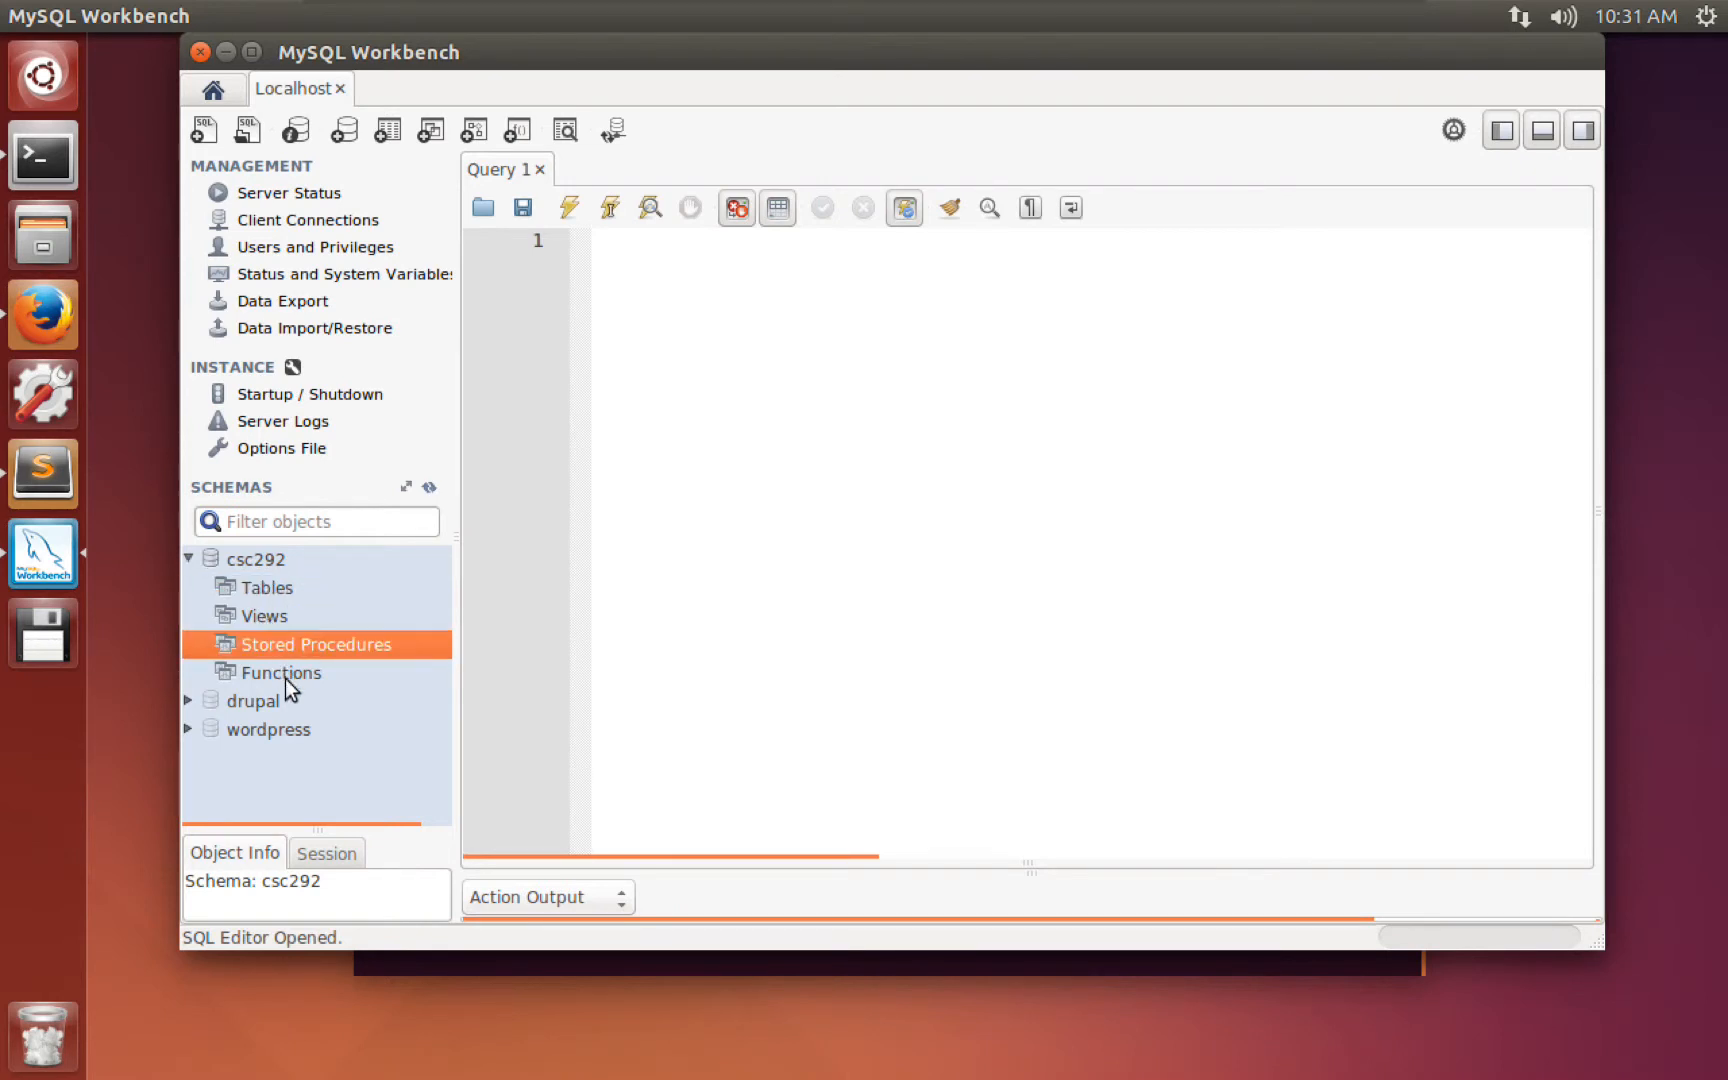
pyautogui.click(286, 673)
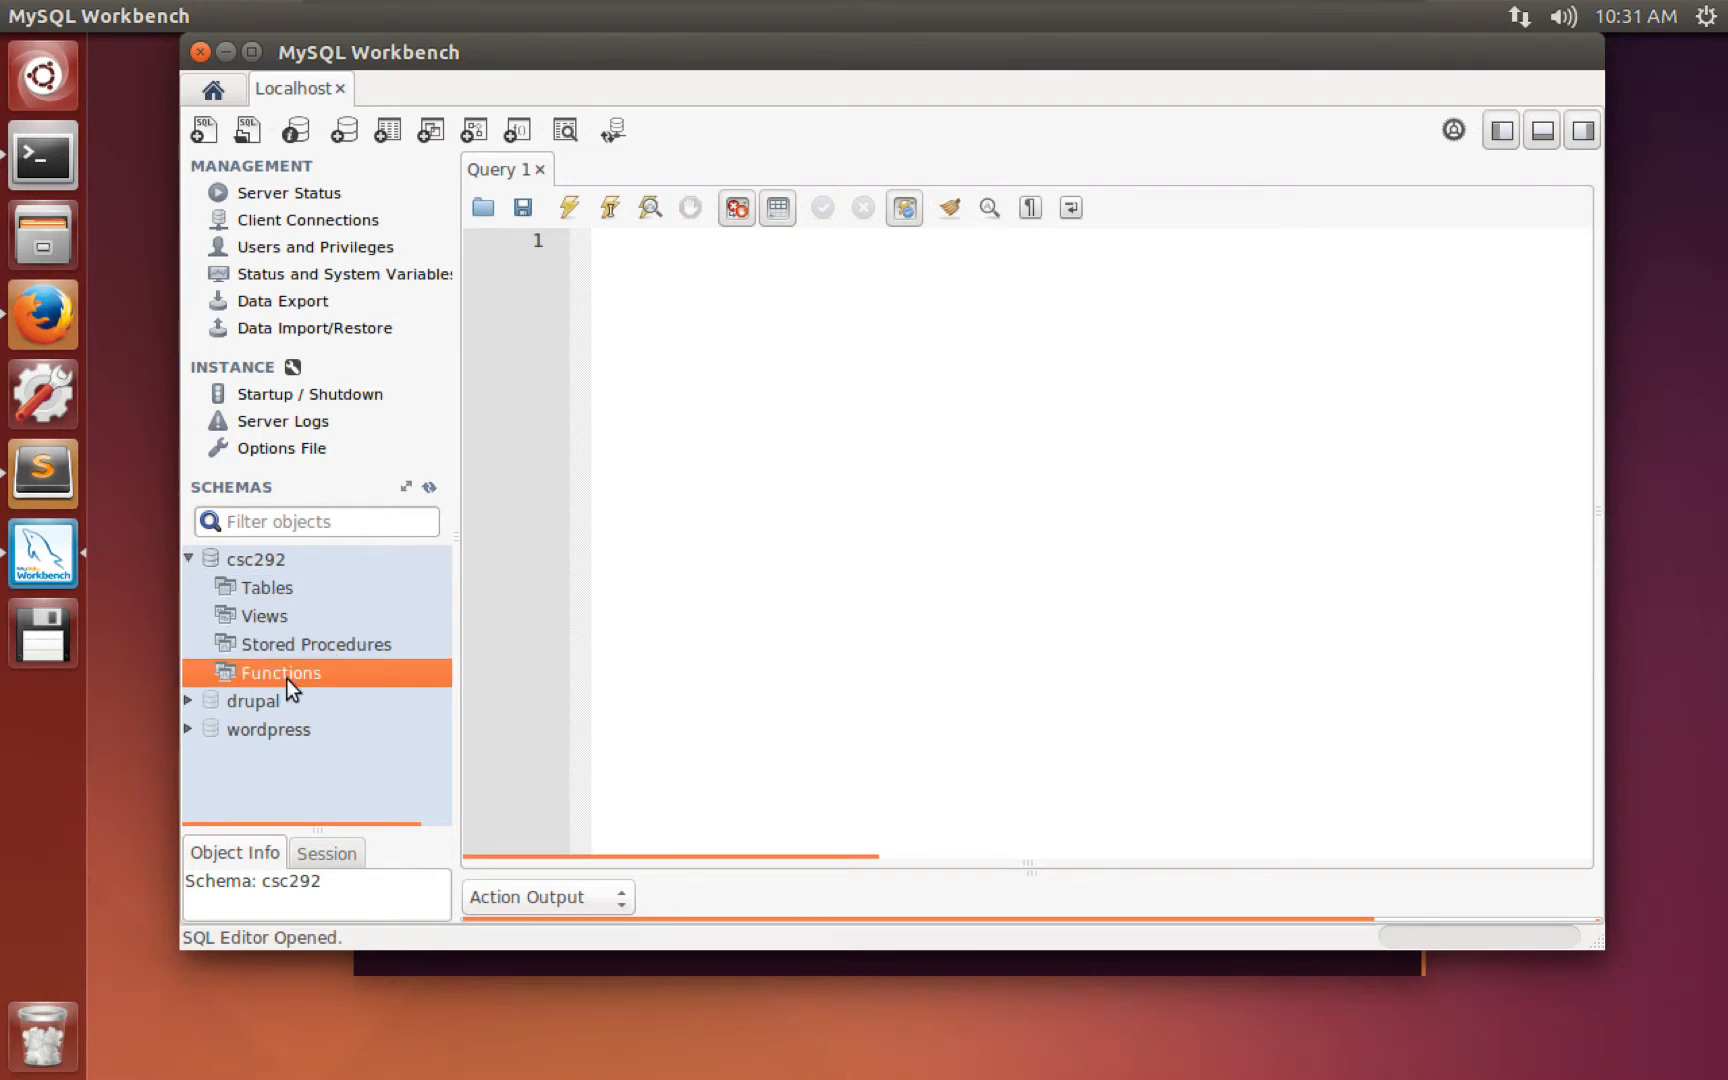
pyautogui.click(258, 590)
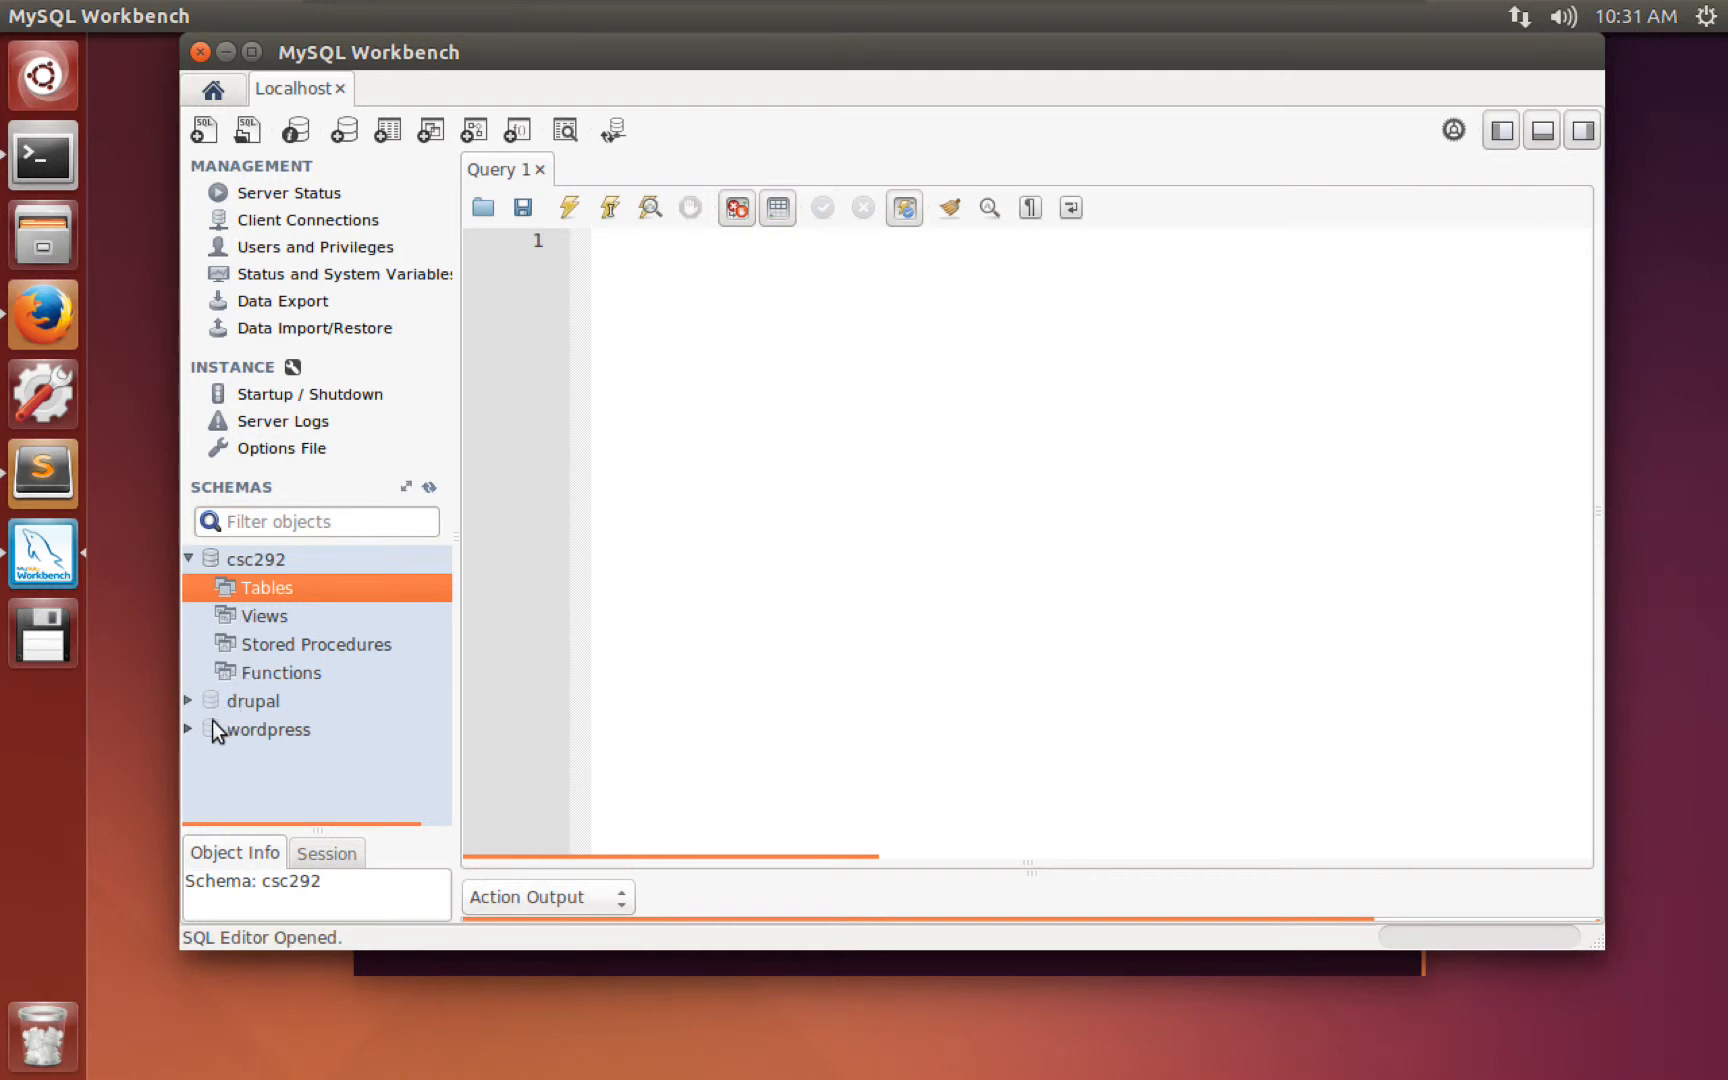
# Expand the drupal and wordpress schemas and browse drupal's tables down to url_alias and users.
pyautogui.click(185, 728)
pyautogui.click(186, 700)
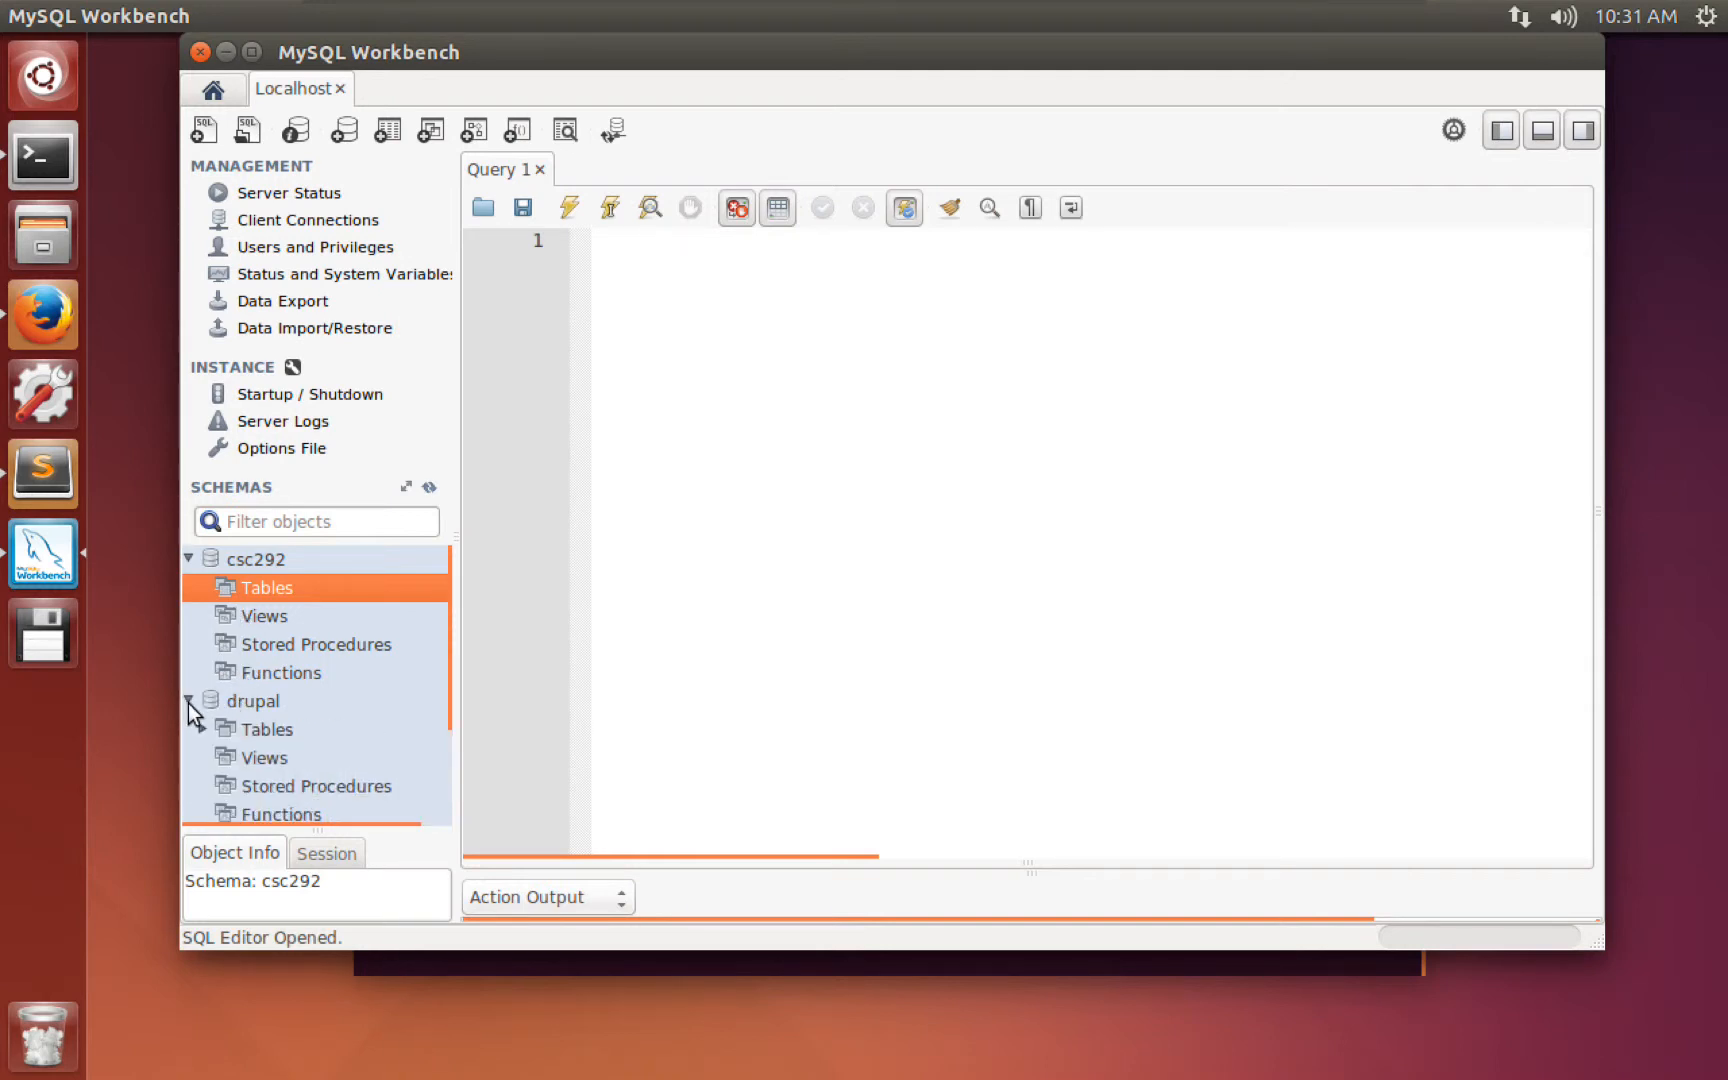
pyautogui.scroll(-1, 234, 751)
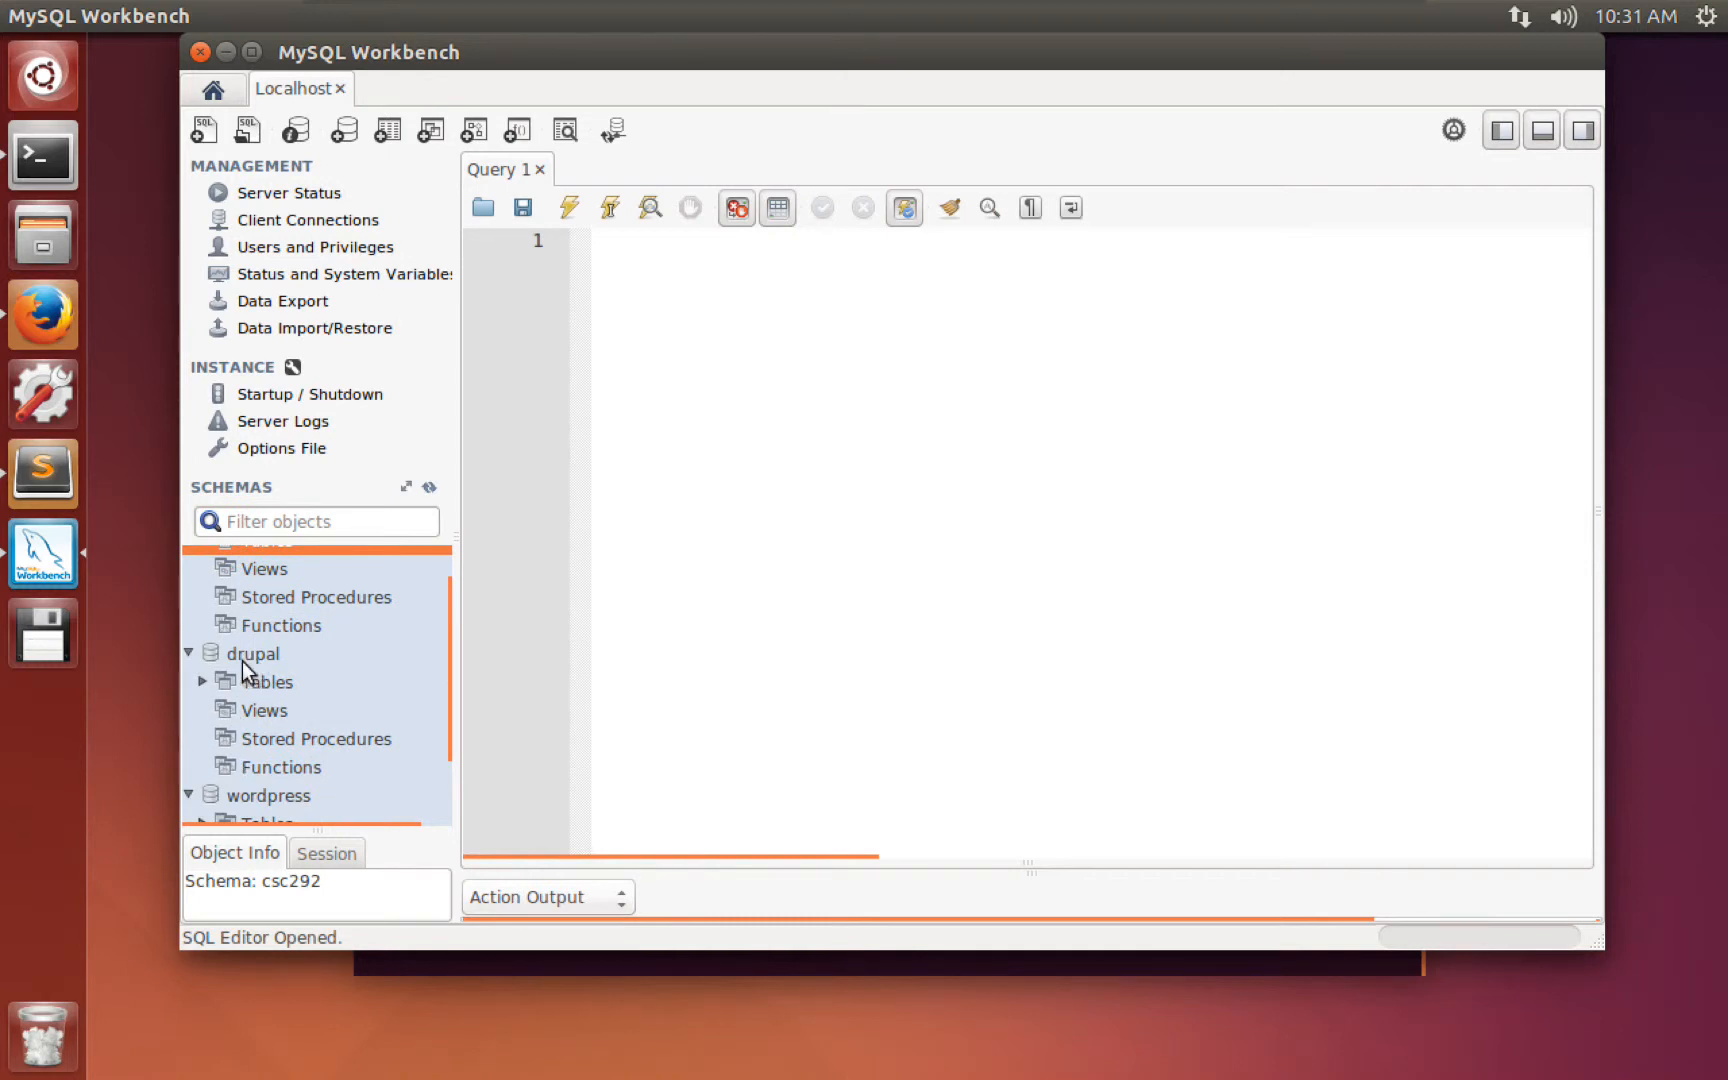
pyautogui.click(261, 690)
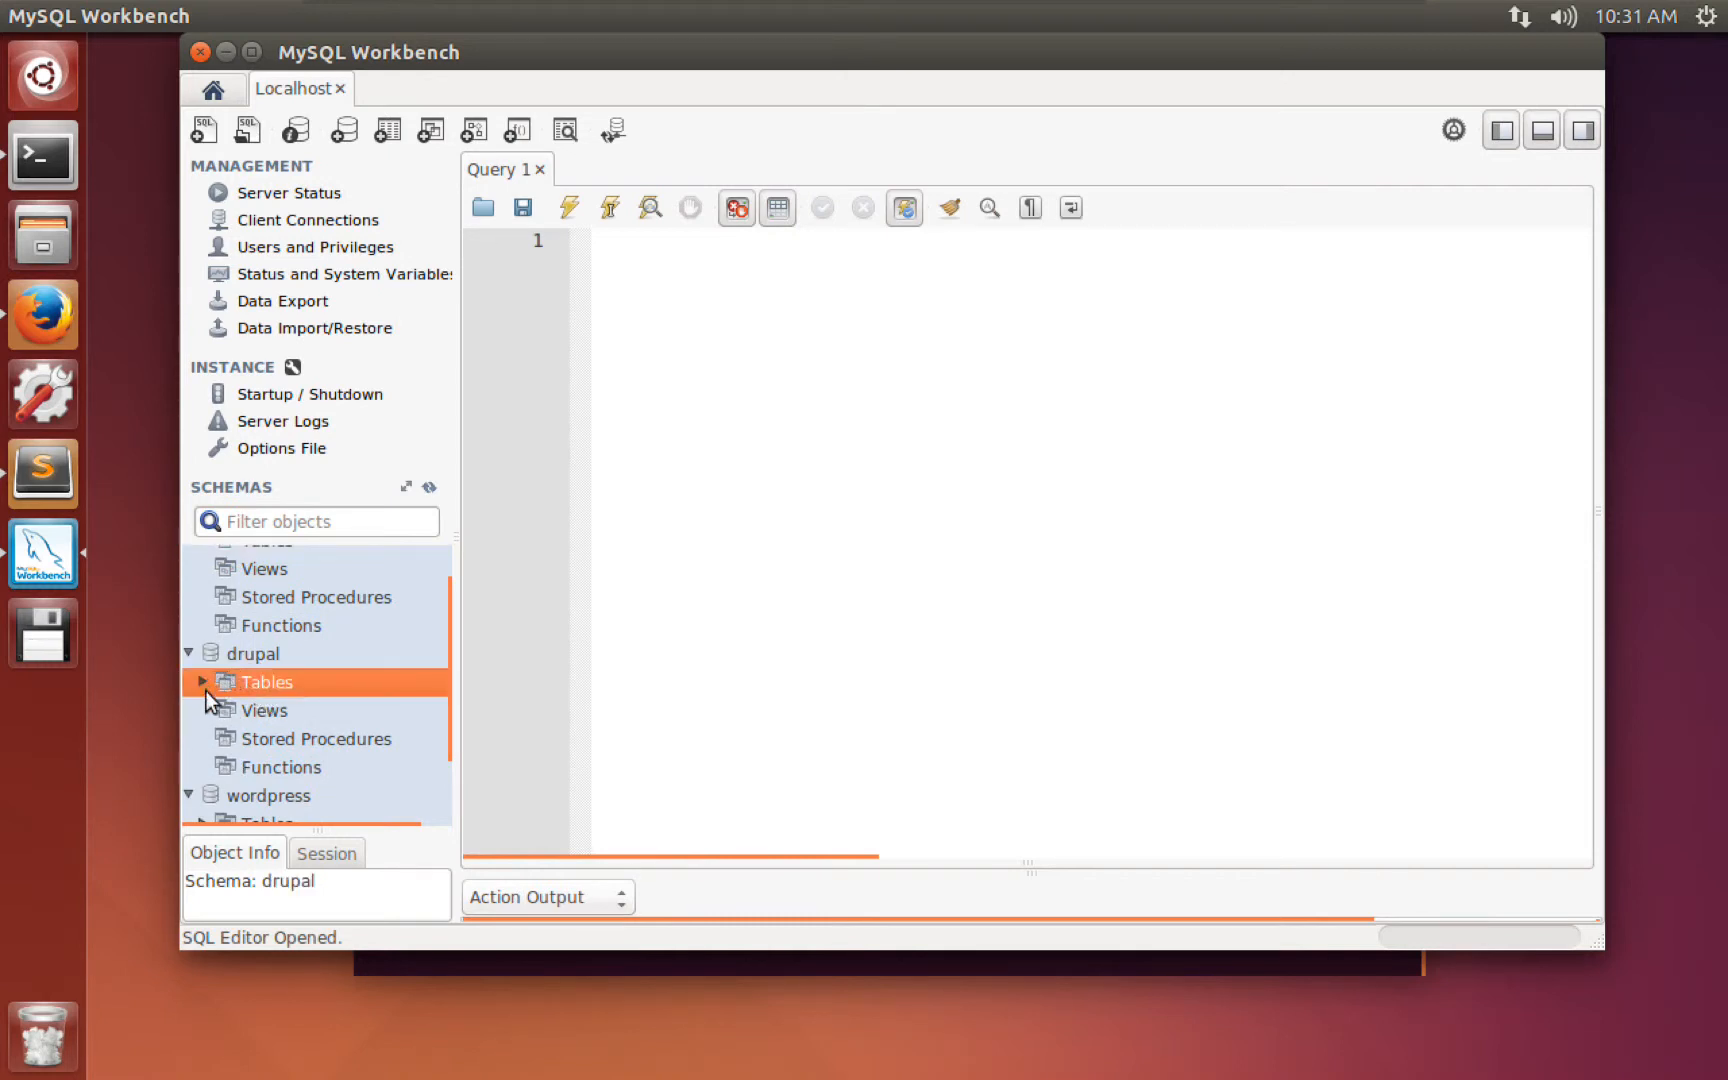
pyautogui.click(202, 681)
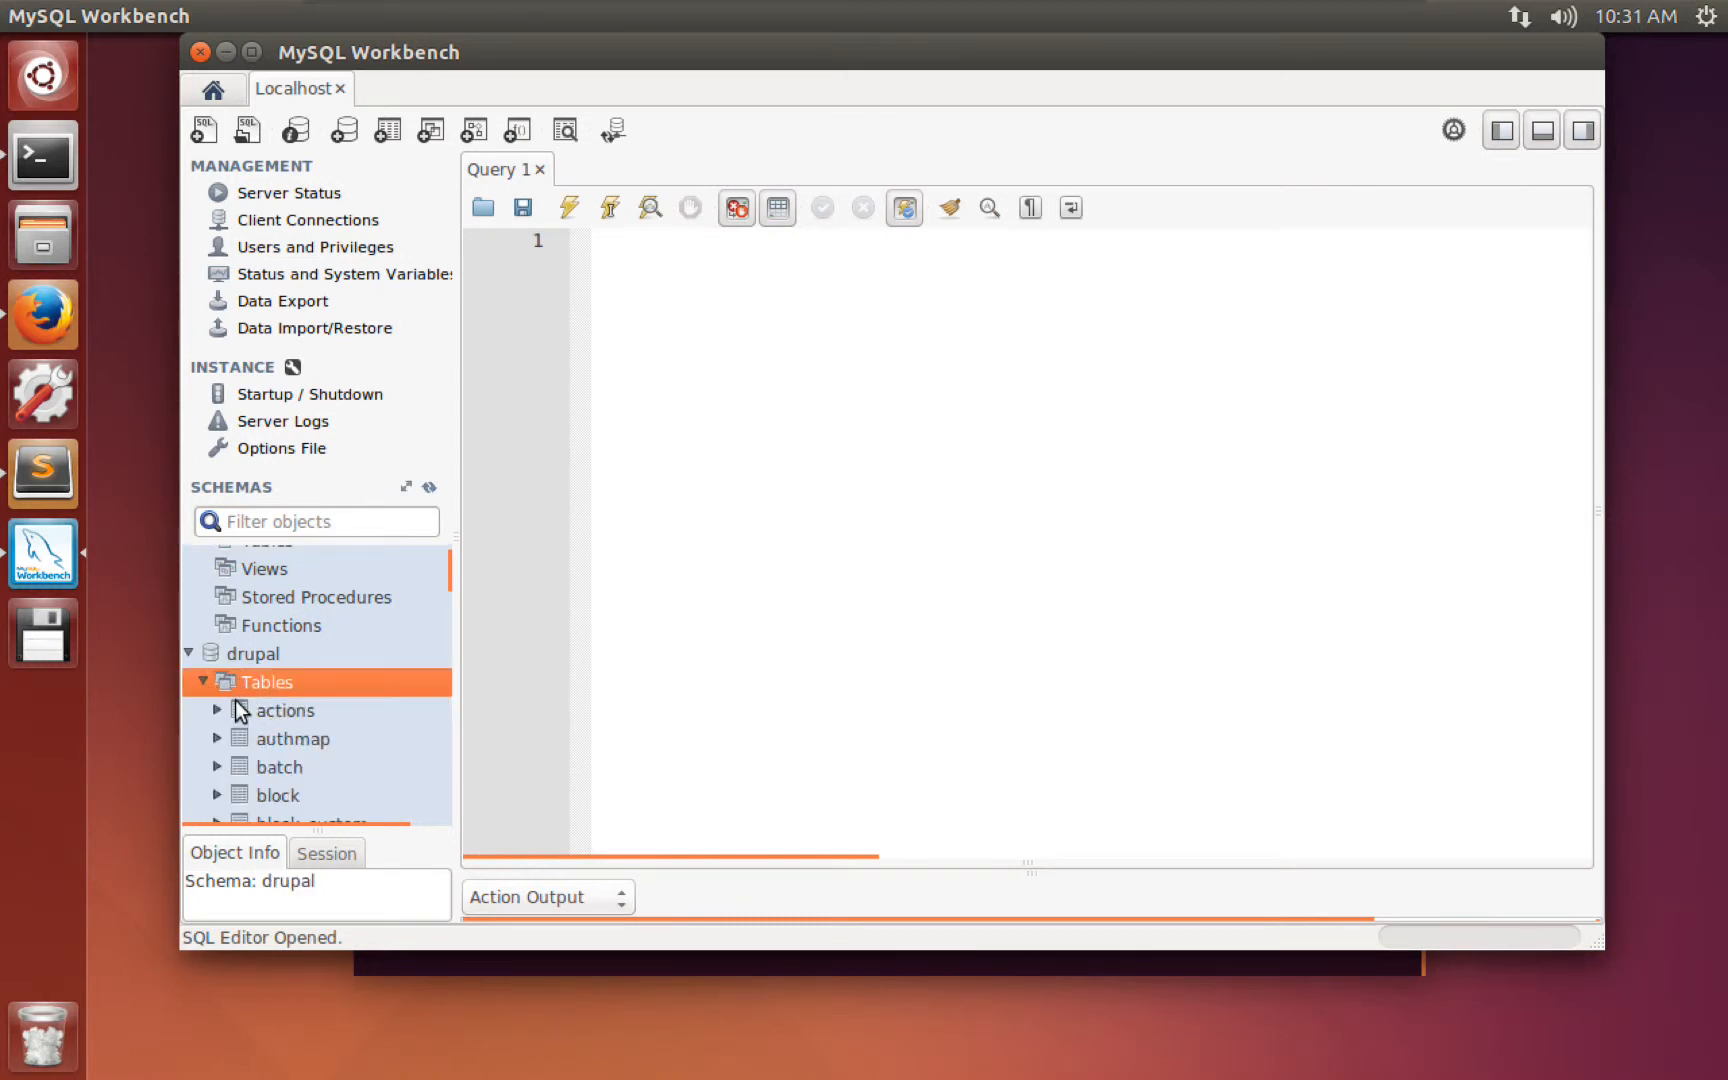
pyautogui.scroll(-4, 251, 714)
pyautogui.scroll(-8, 250, 714)
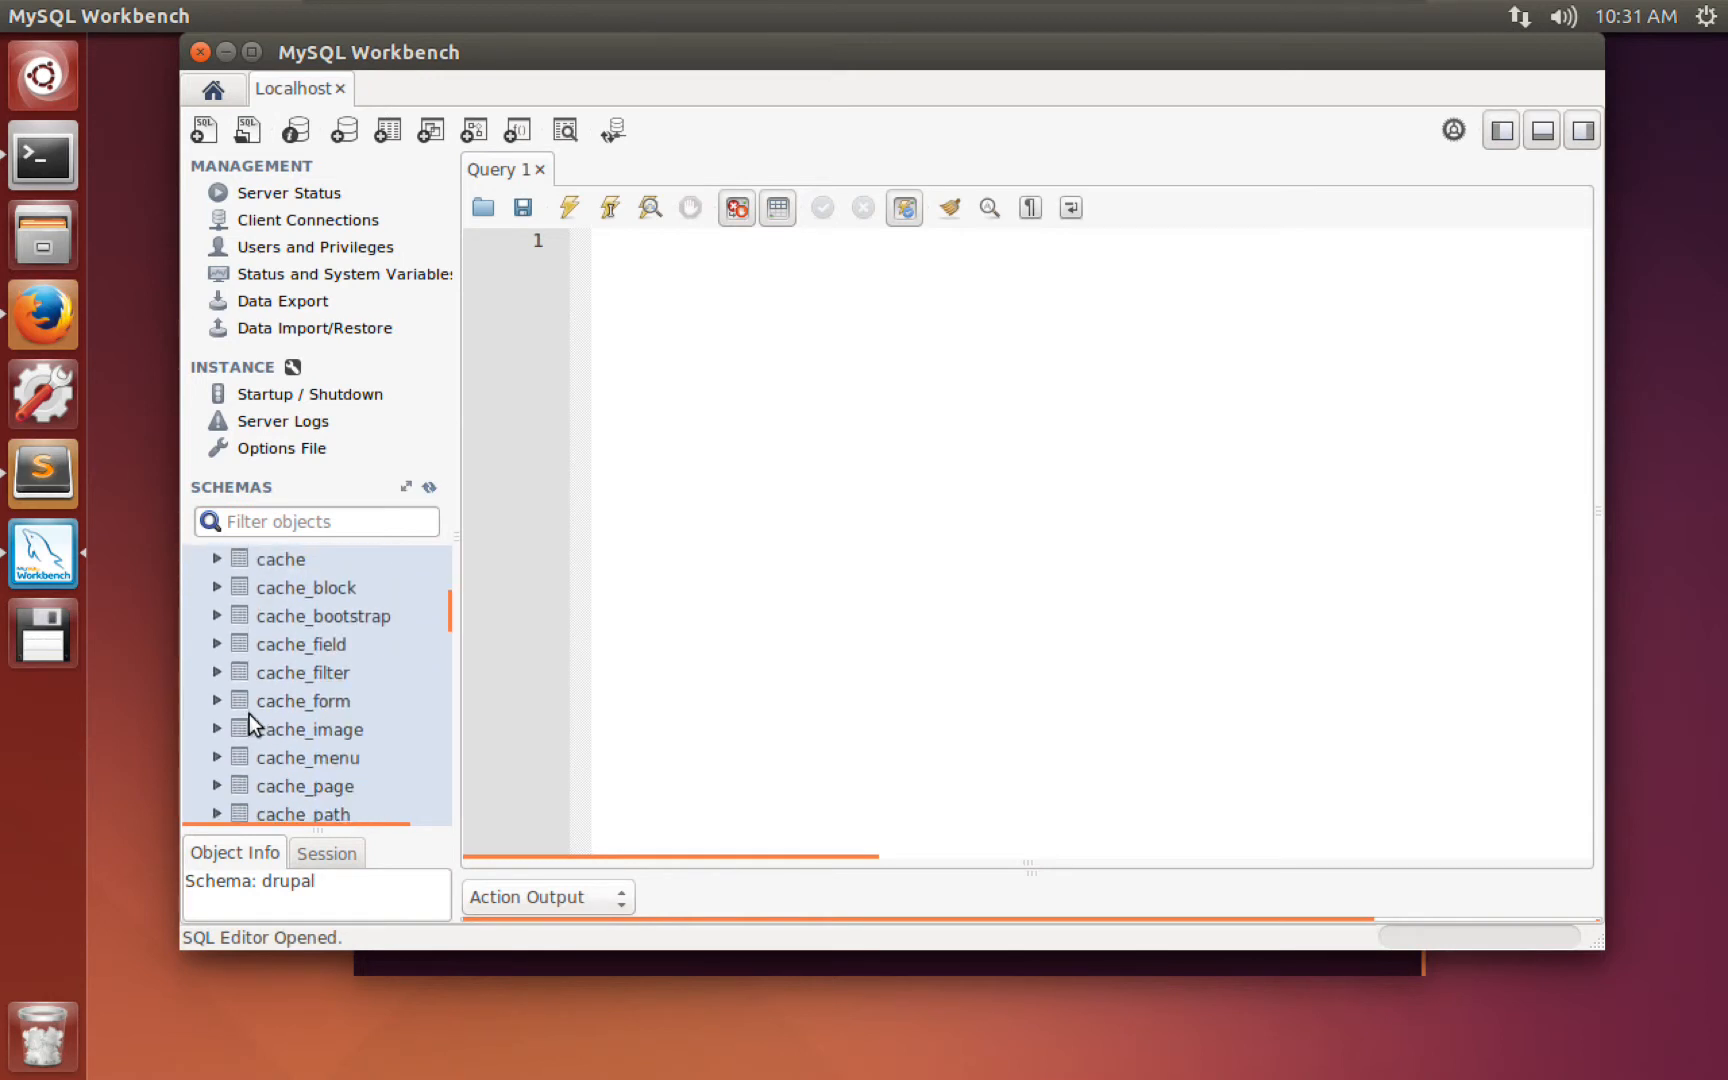
pyautogui.scroll(-7, 249, 724)
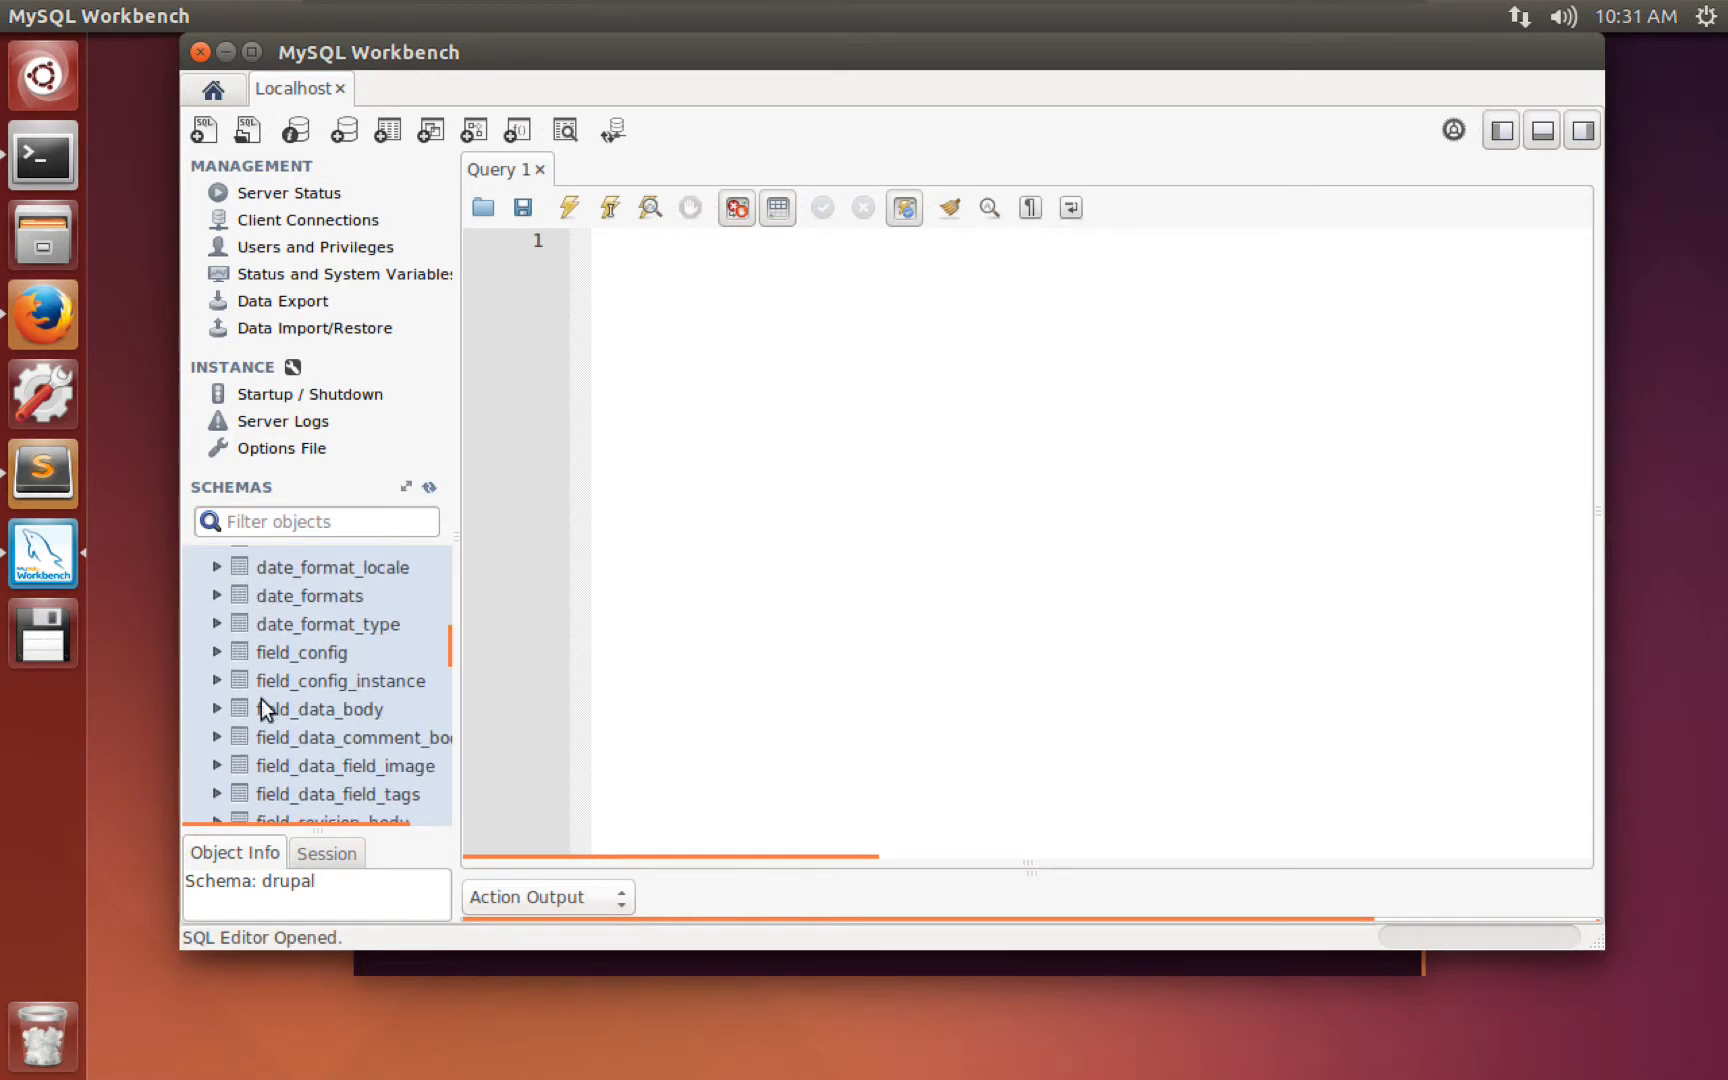
pyautogui.scroll(-1, 272, 708)
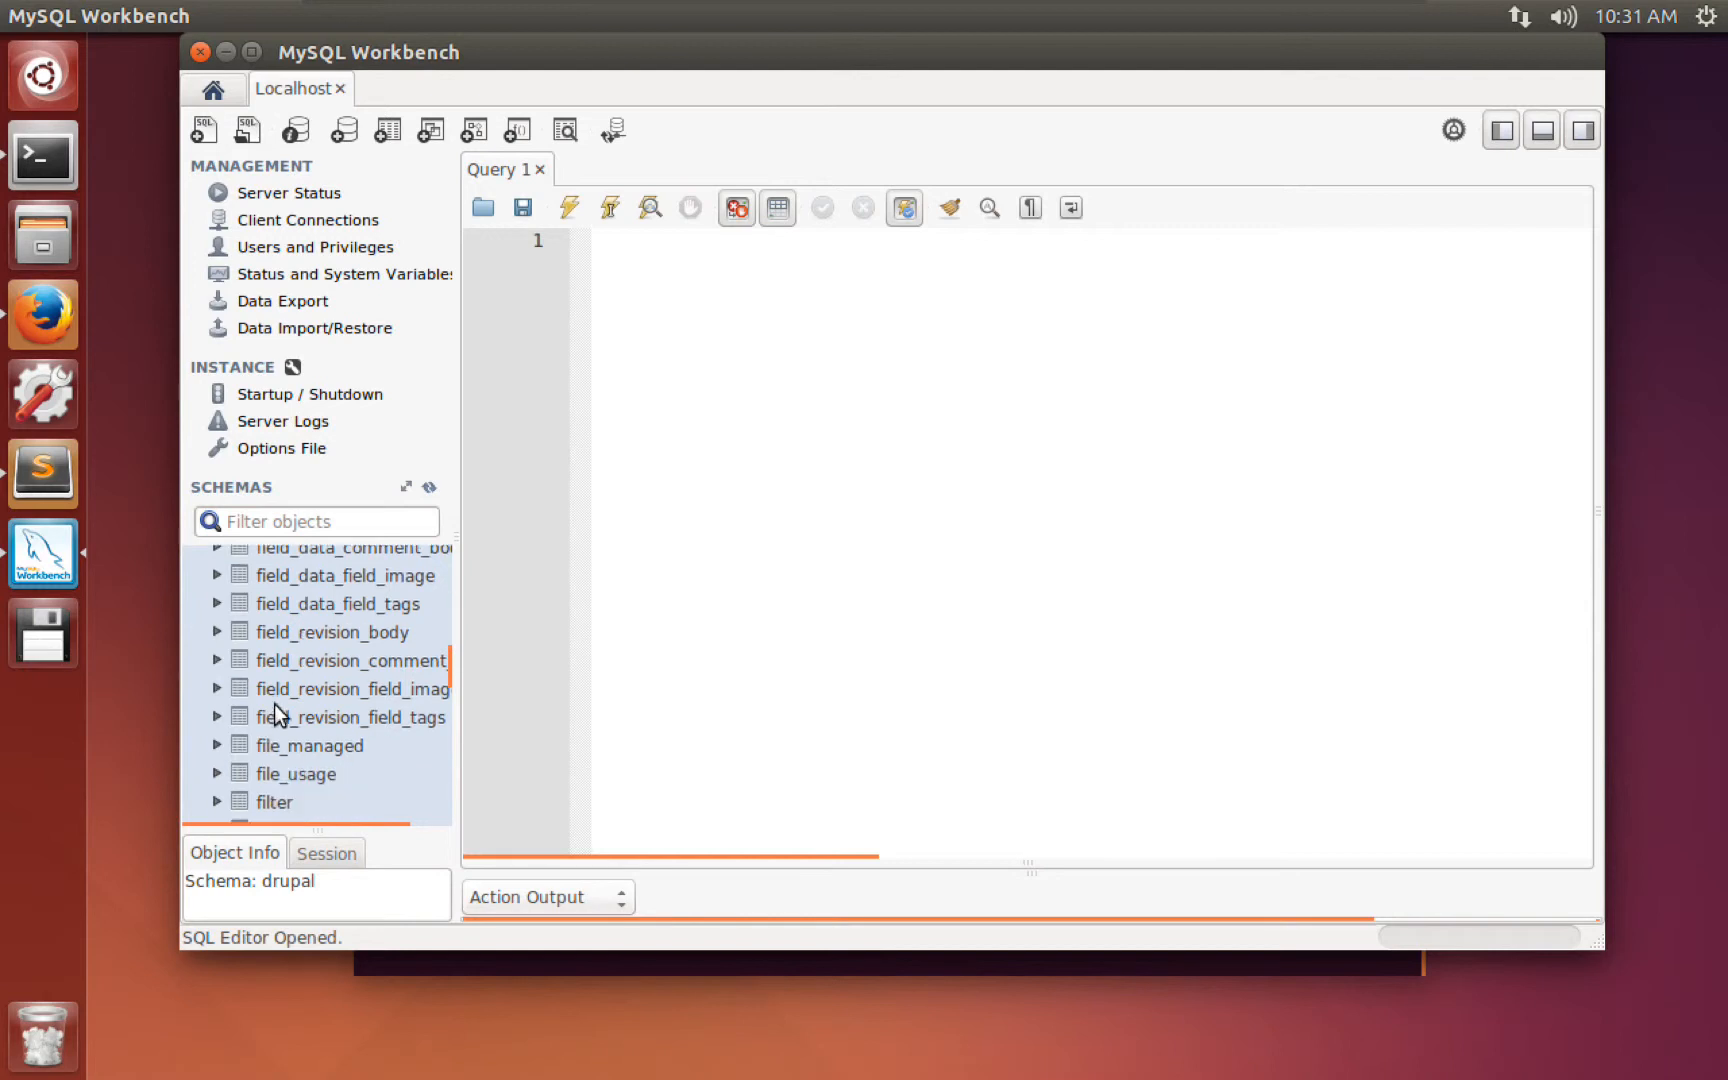
pyautogui.scroll(-6, 274, 703)
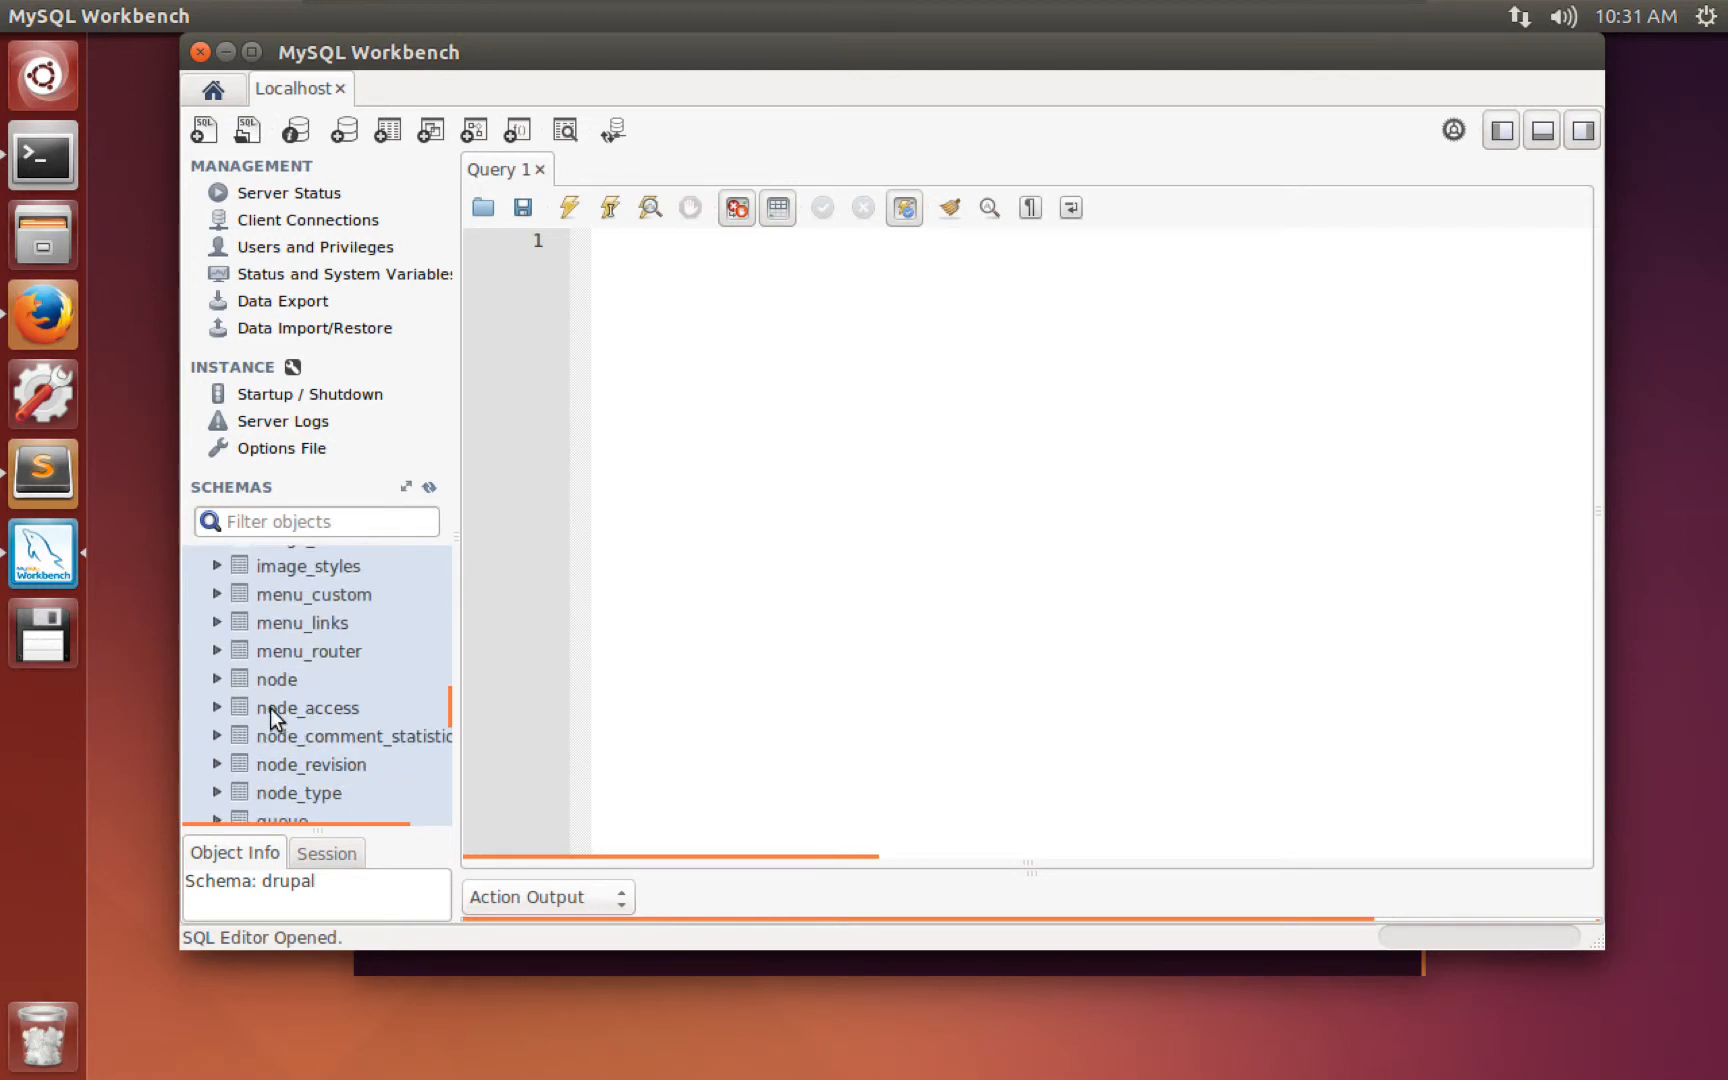
pyautogui.scroll(-5, 269, 707)
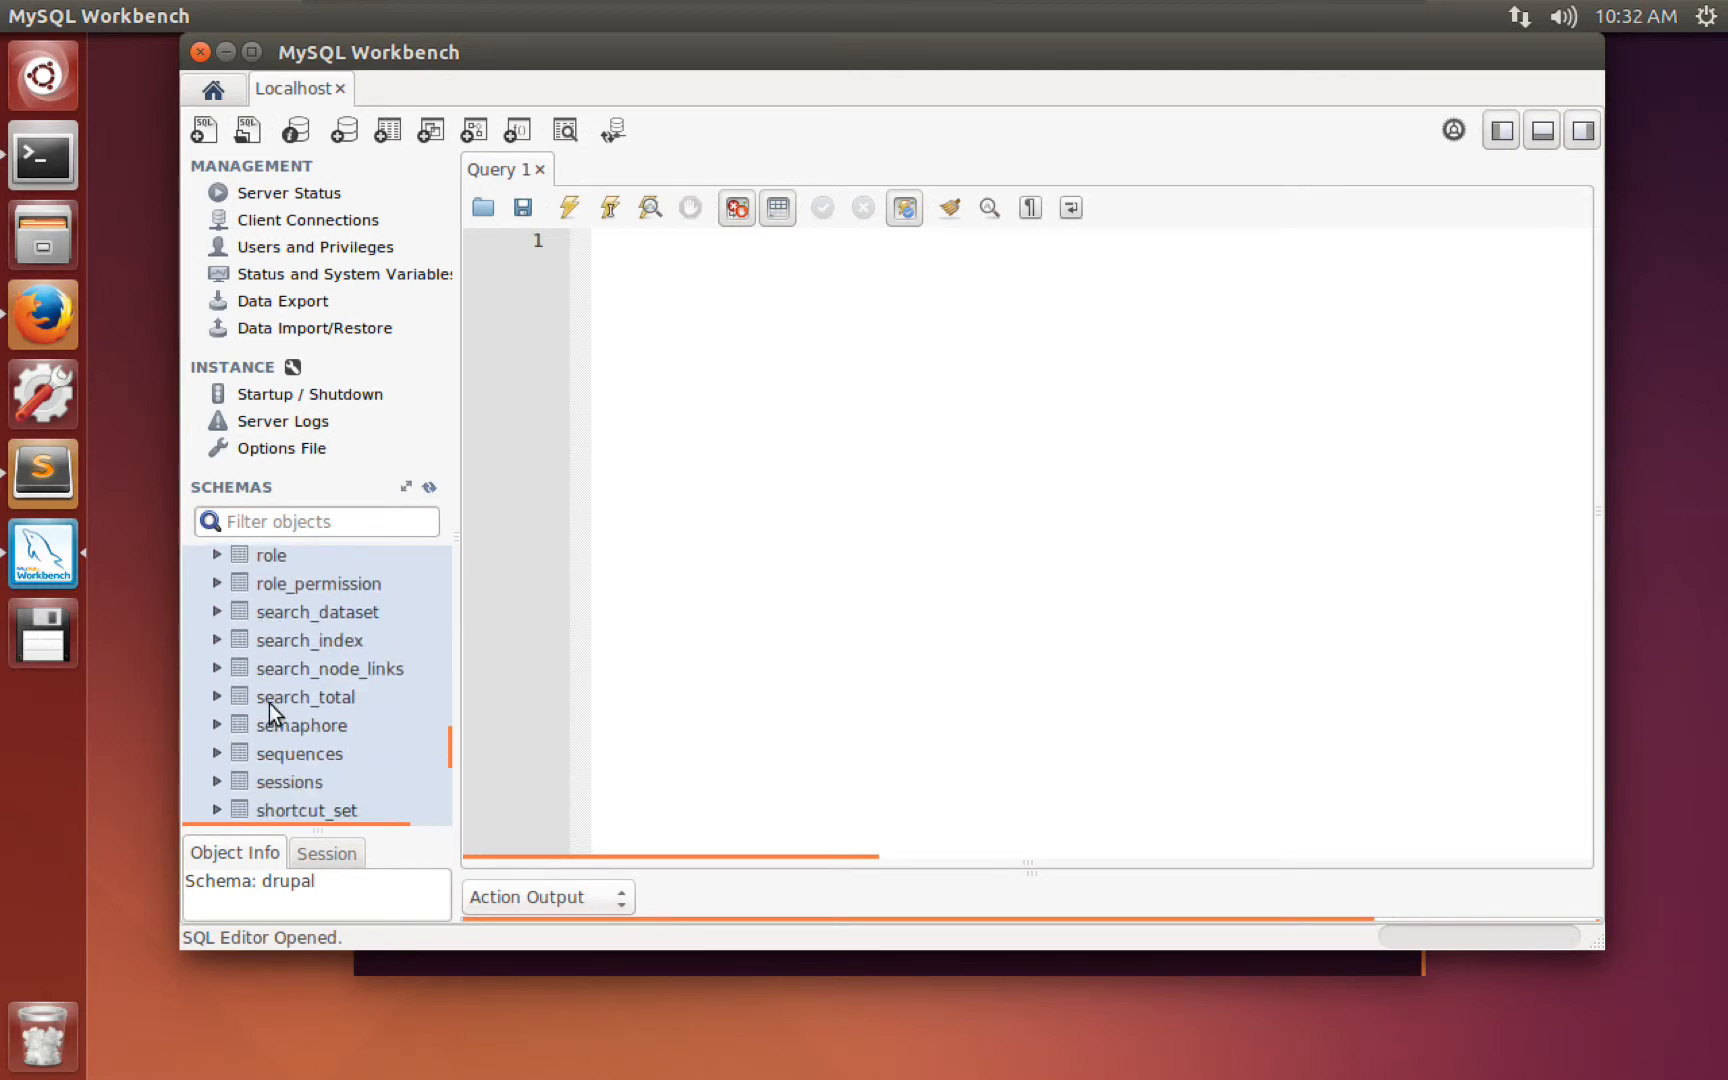
pyautogui.scroll(-6, 270, 702)
pyautogui.click(249, 630)
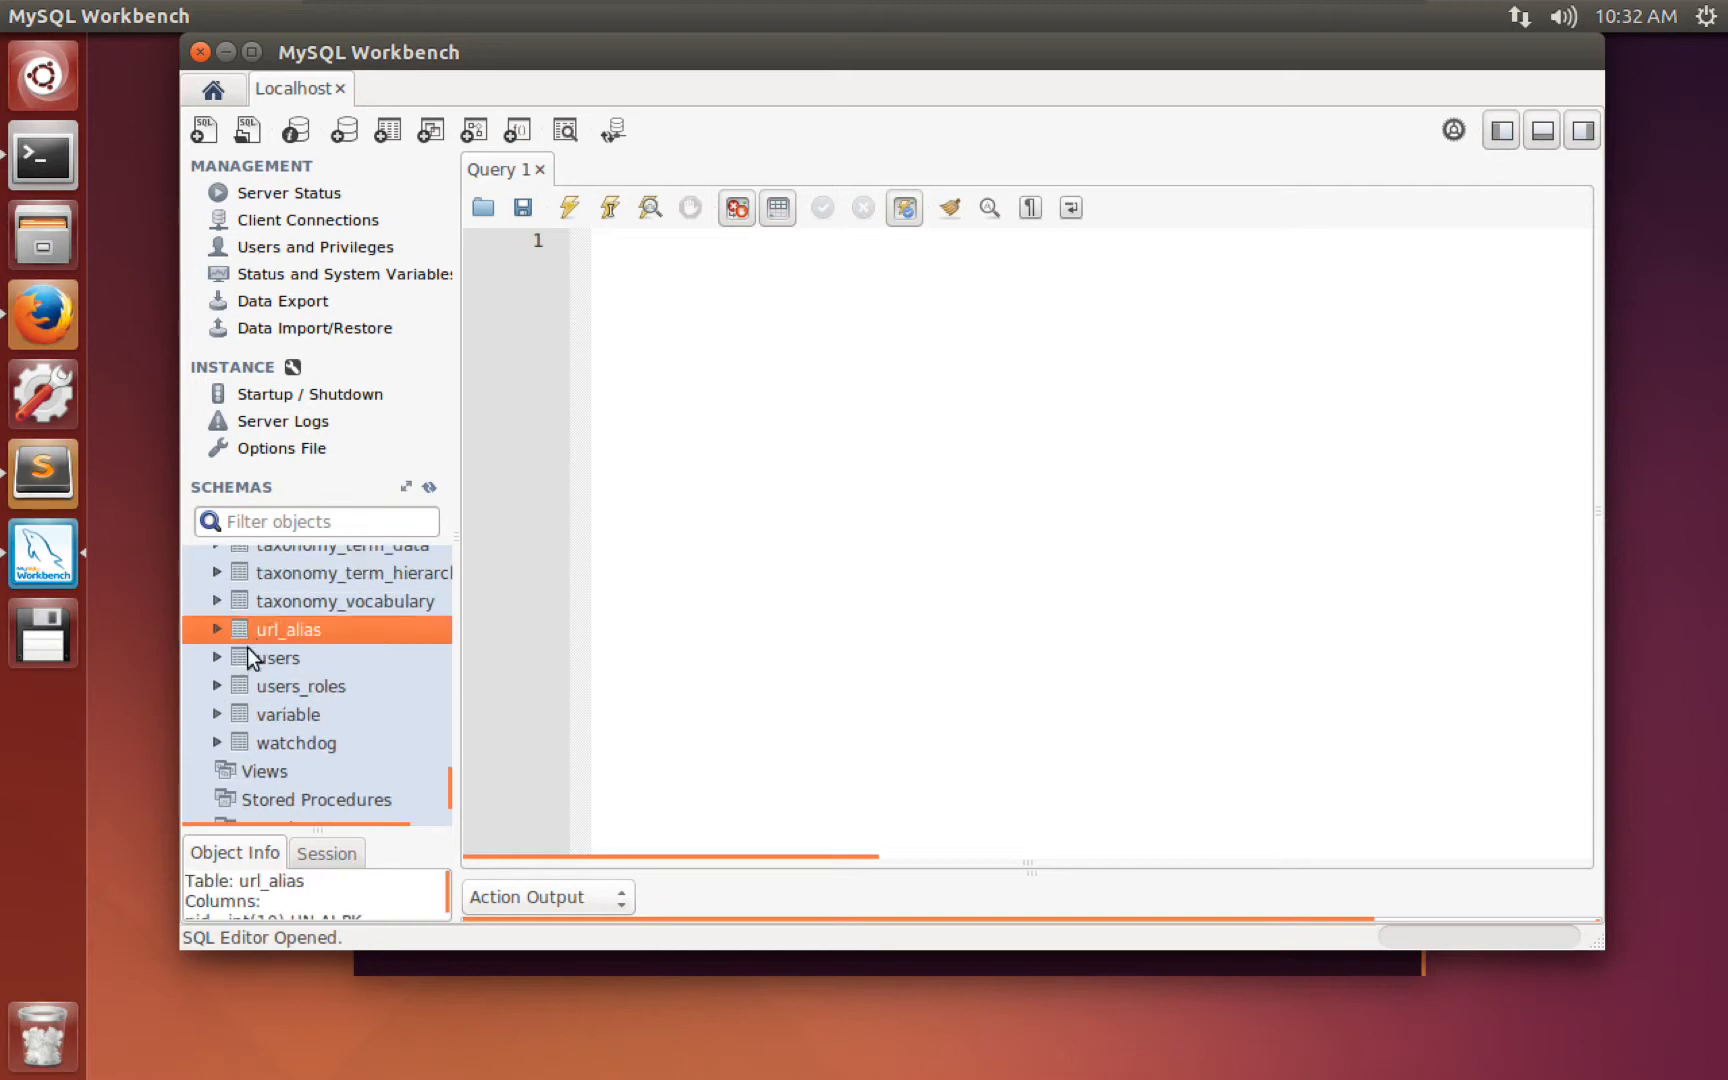
pyautogui.click(252, 662)
pyautogui.scroll(-3, 252, 664)
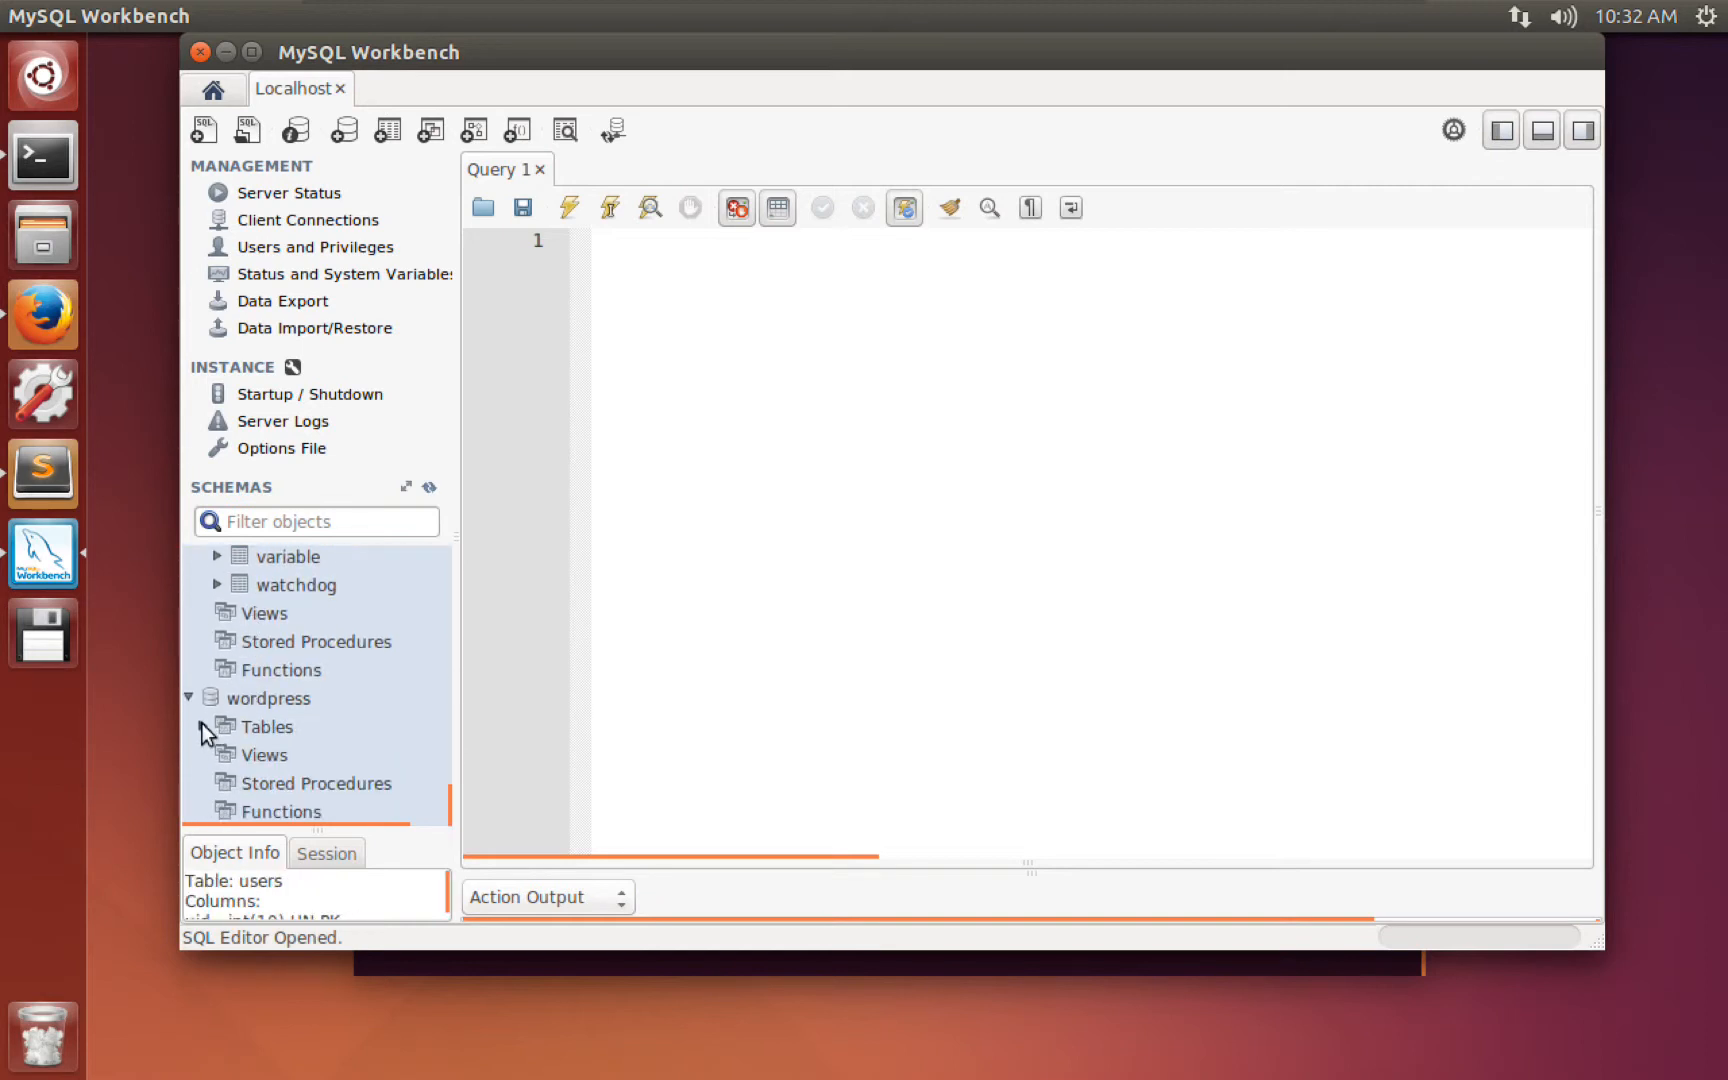
# List the wordpress tables, then collapse drupal and wordpress and reselect csc292's Tables group.
pyautogui.click(202, 726)
pyautogui.scroll(-4, 215, 730)
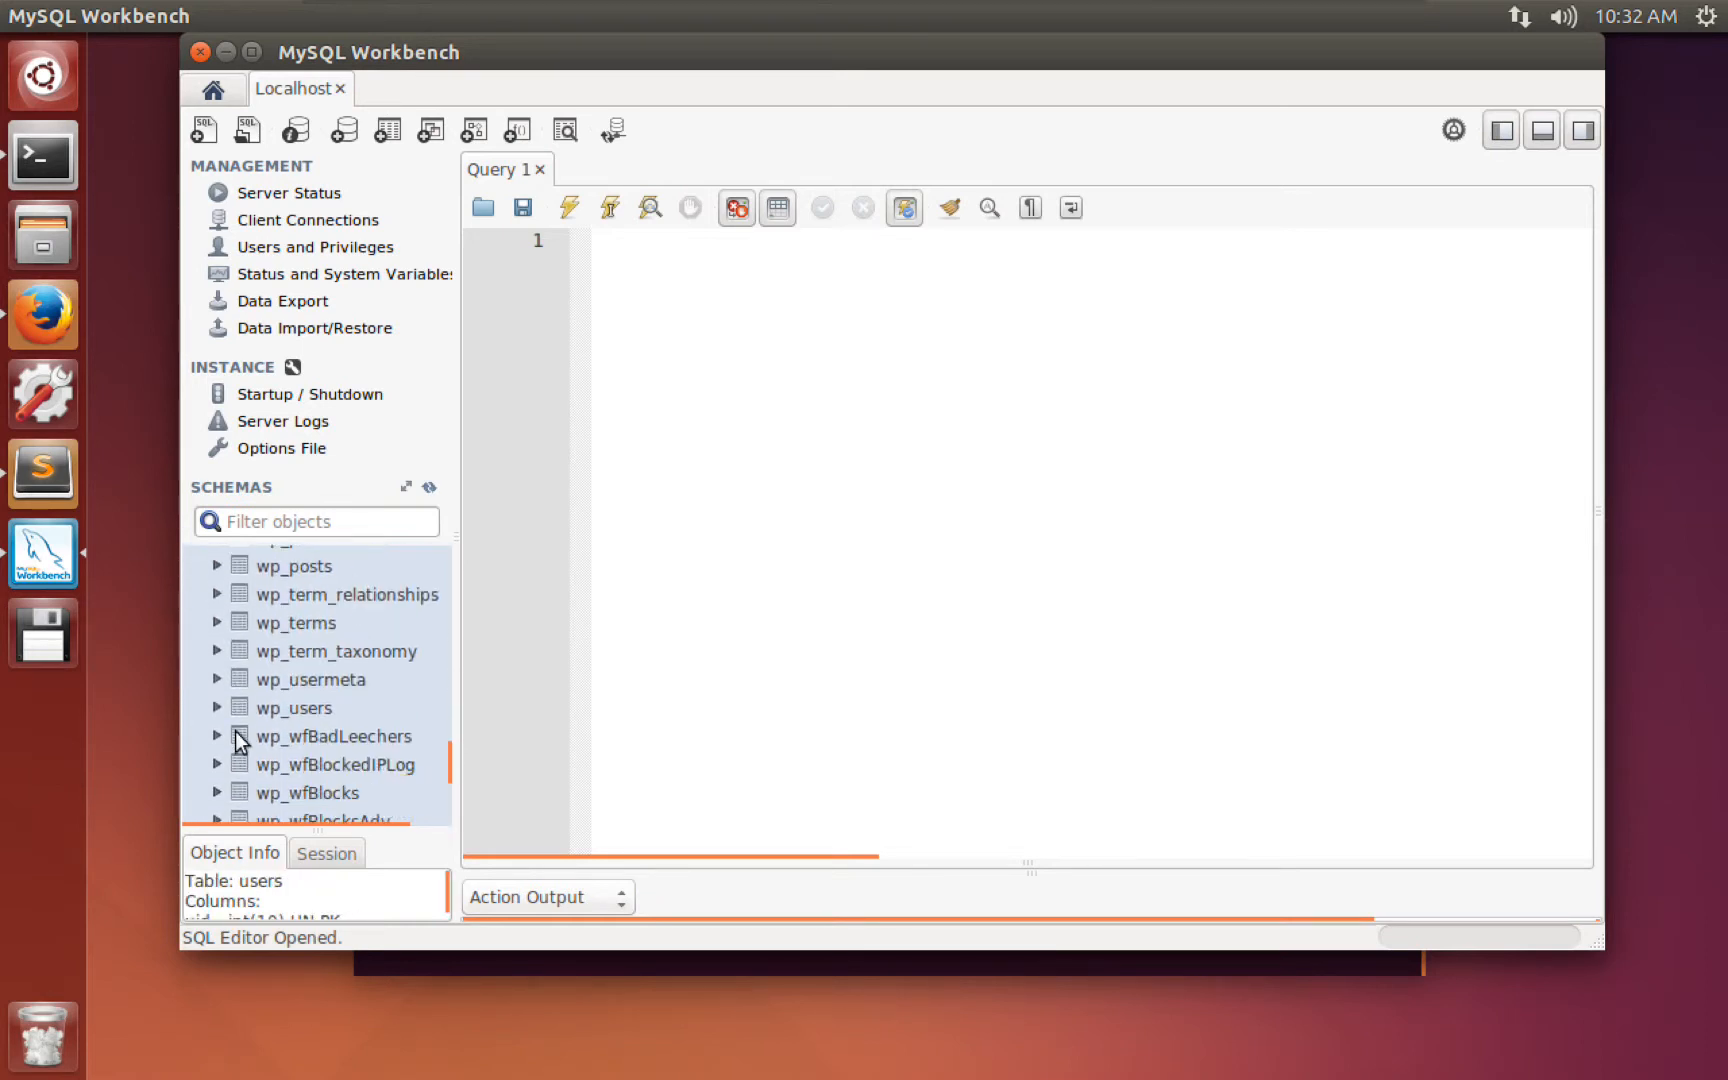
pyautogui.scroll(-5, 252, 766)
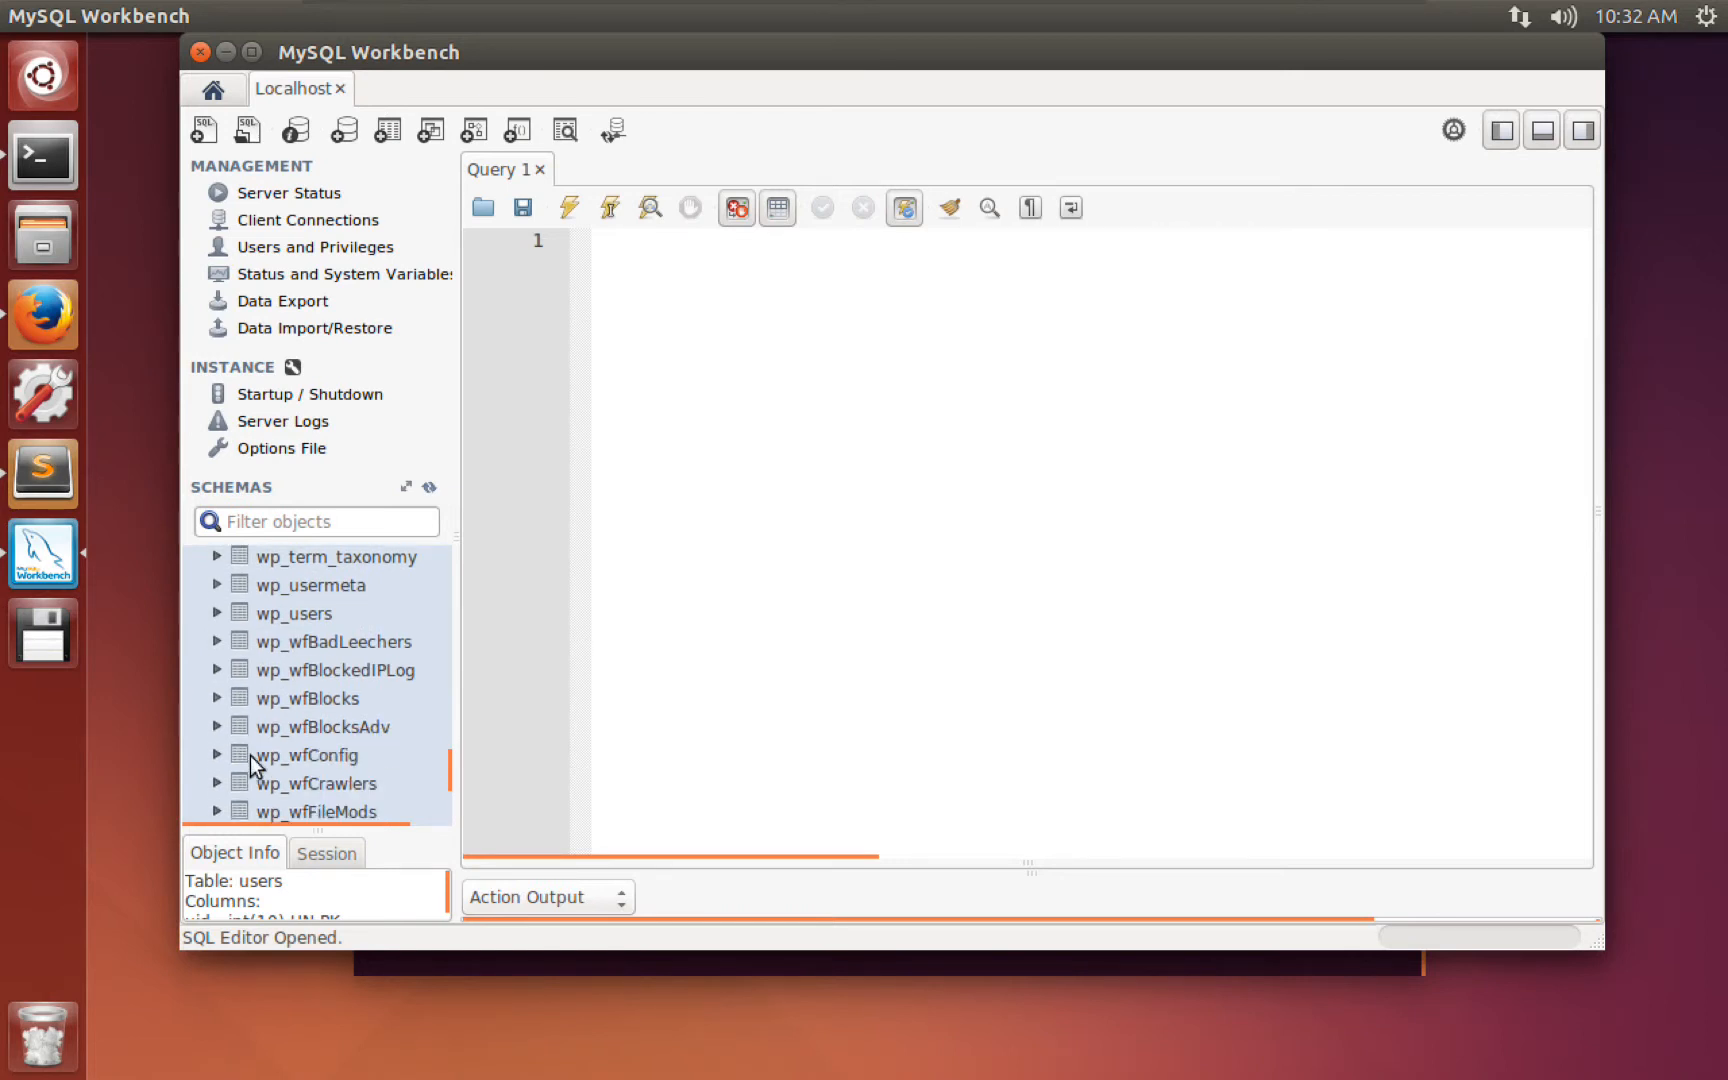
pyautogui.scroll(8, 247, 762)
pyautogui.scroll(20, 247, 762)
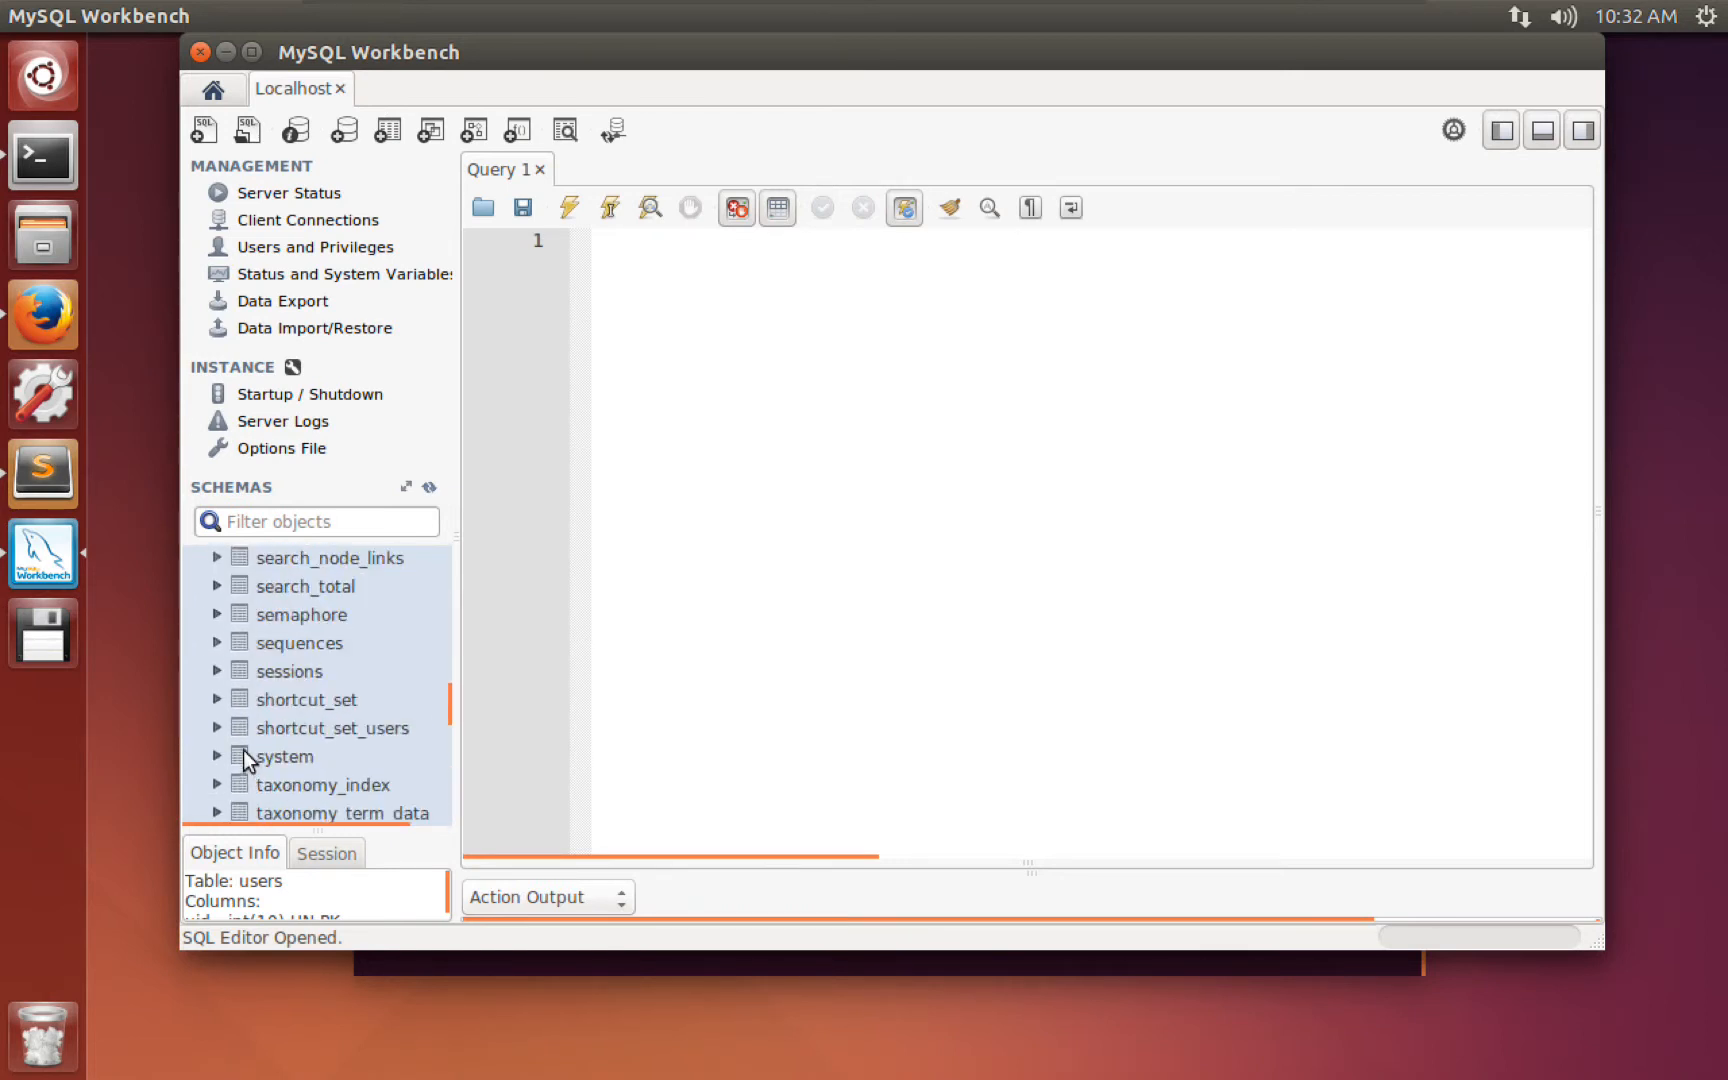
pyautogui.scroll(6, 243, 751)
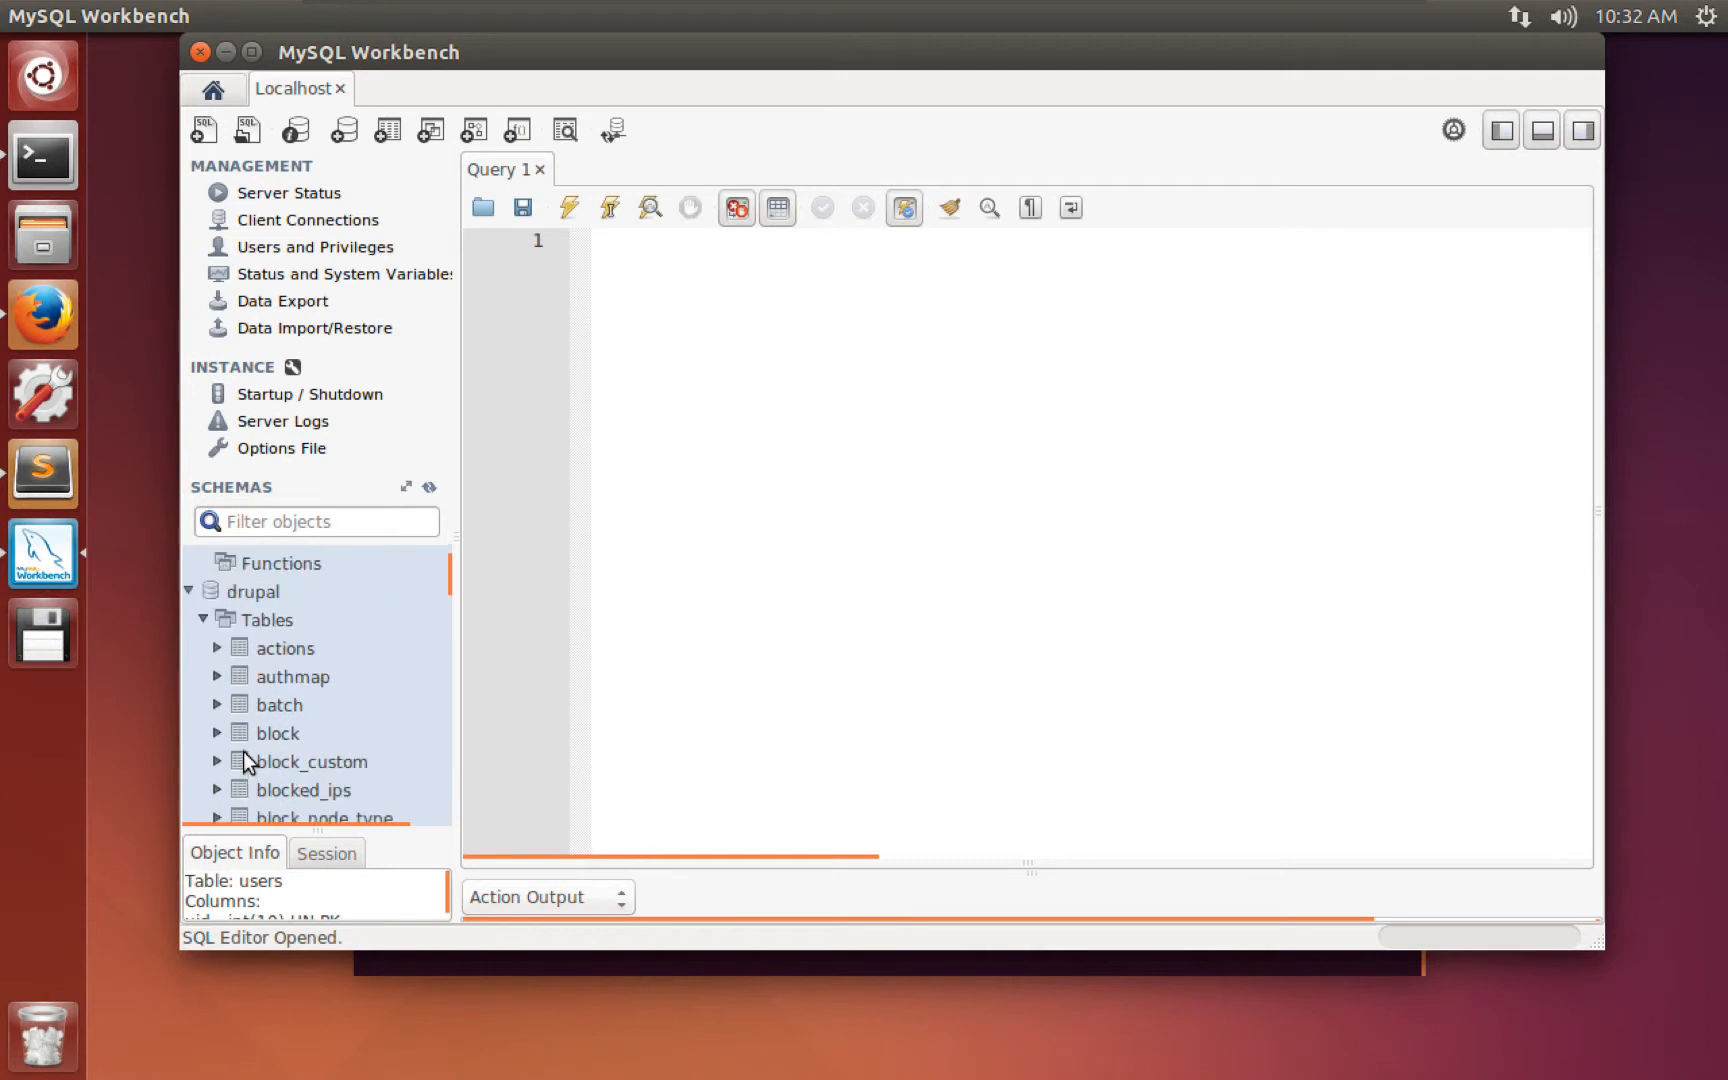
pyautogui.click(188, 700)
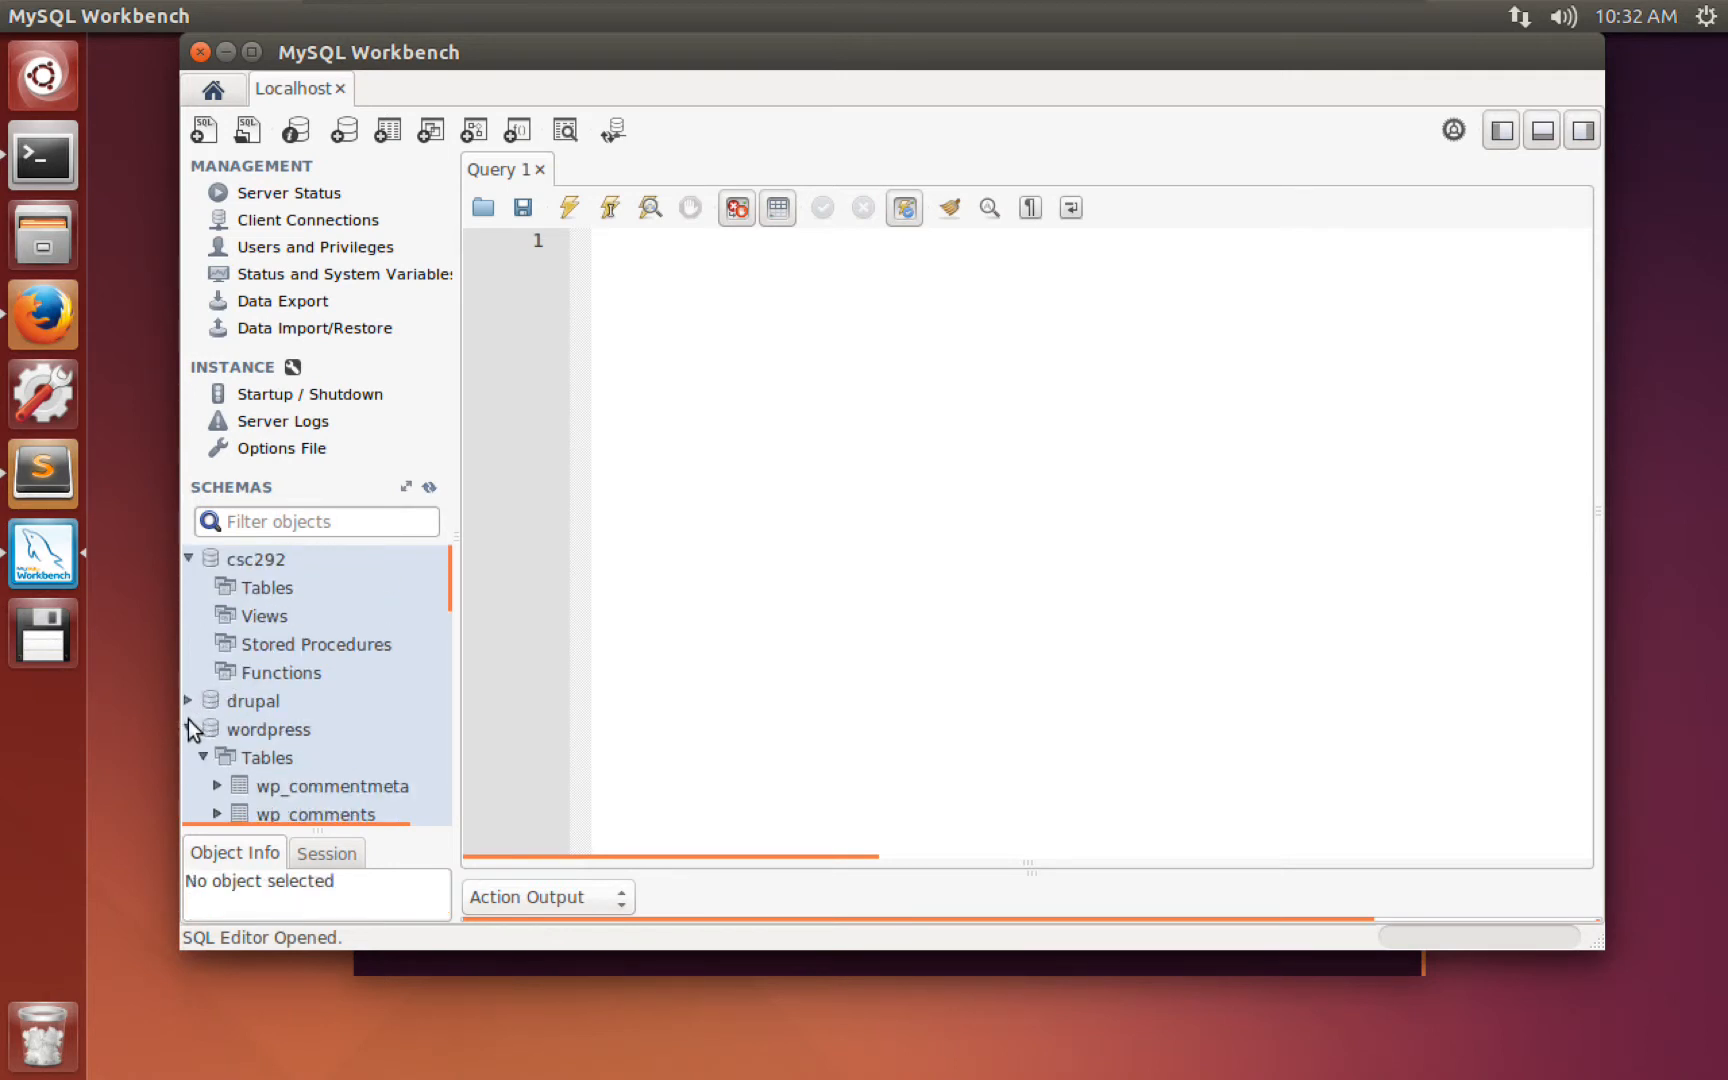
pyautogui.click(188, 729)
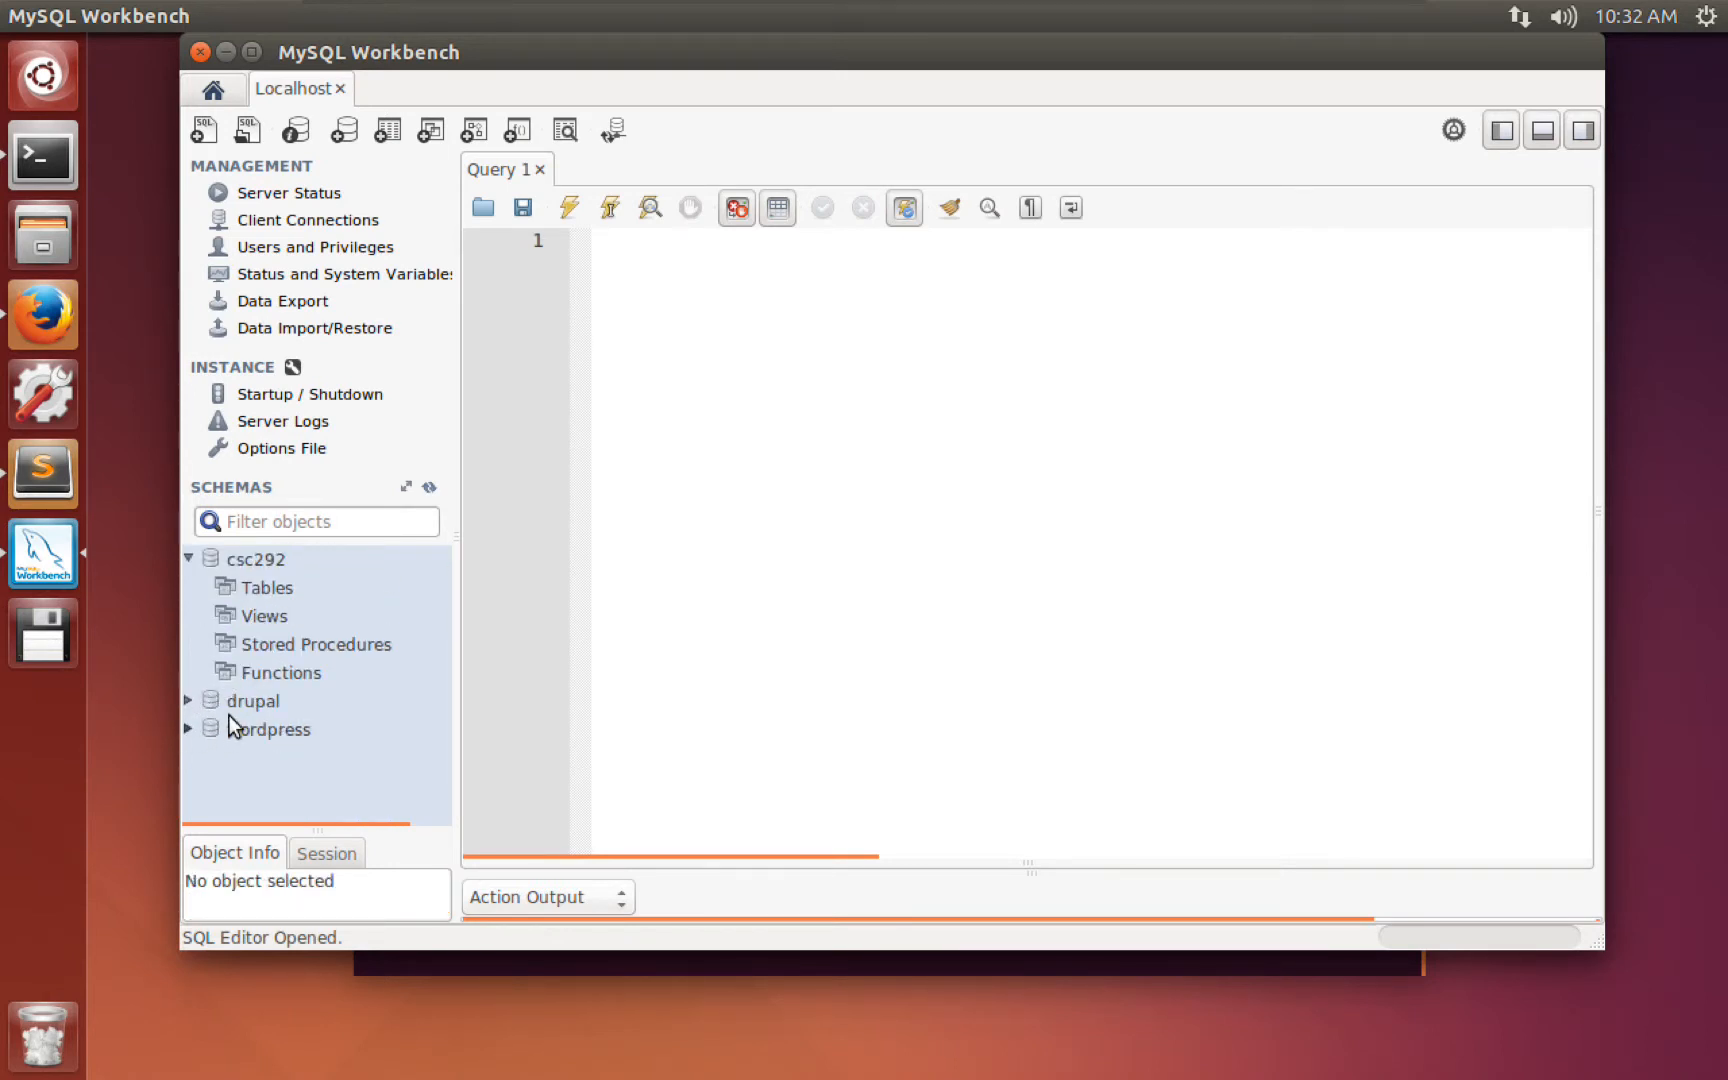
pyautogui.click(264, 588)
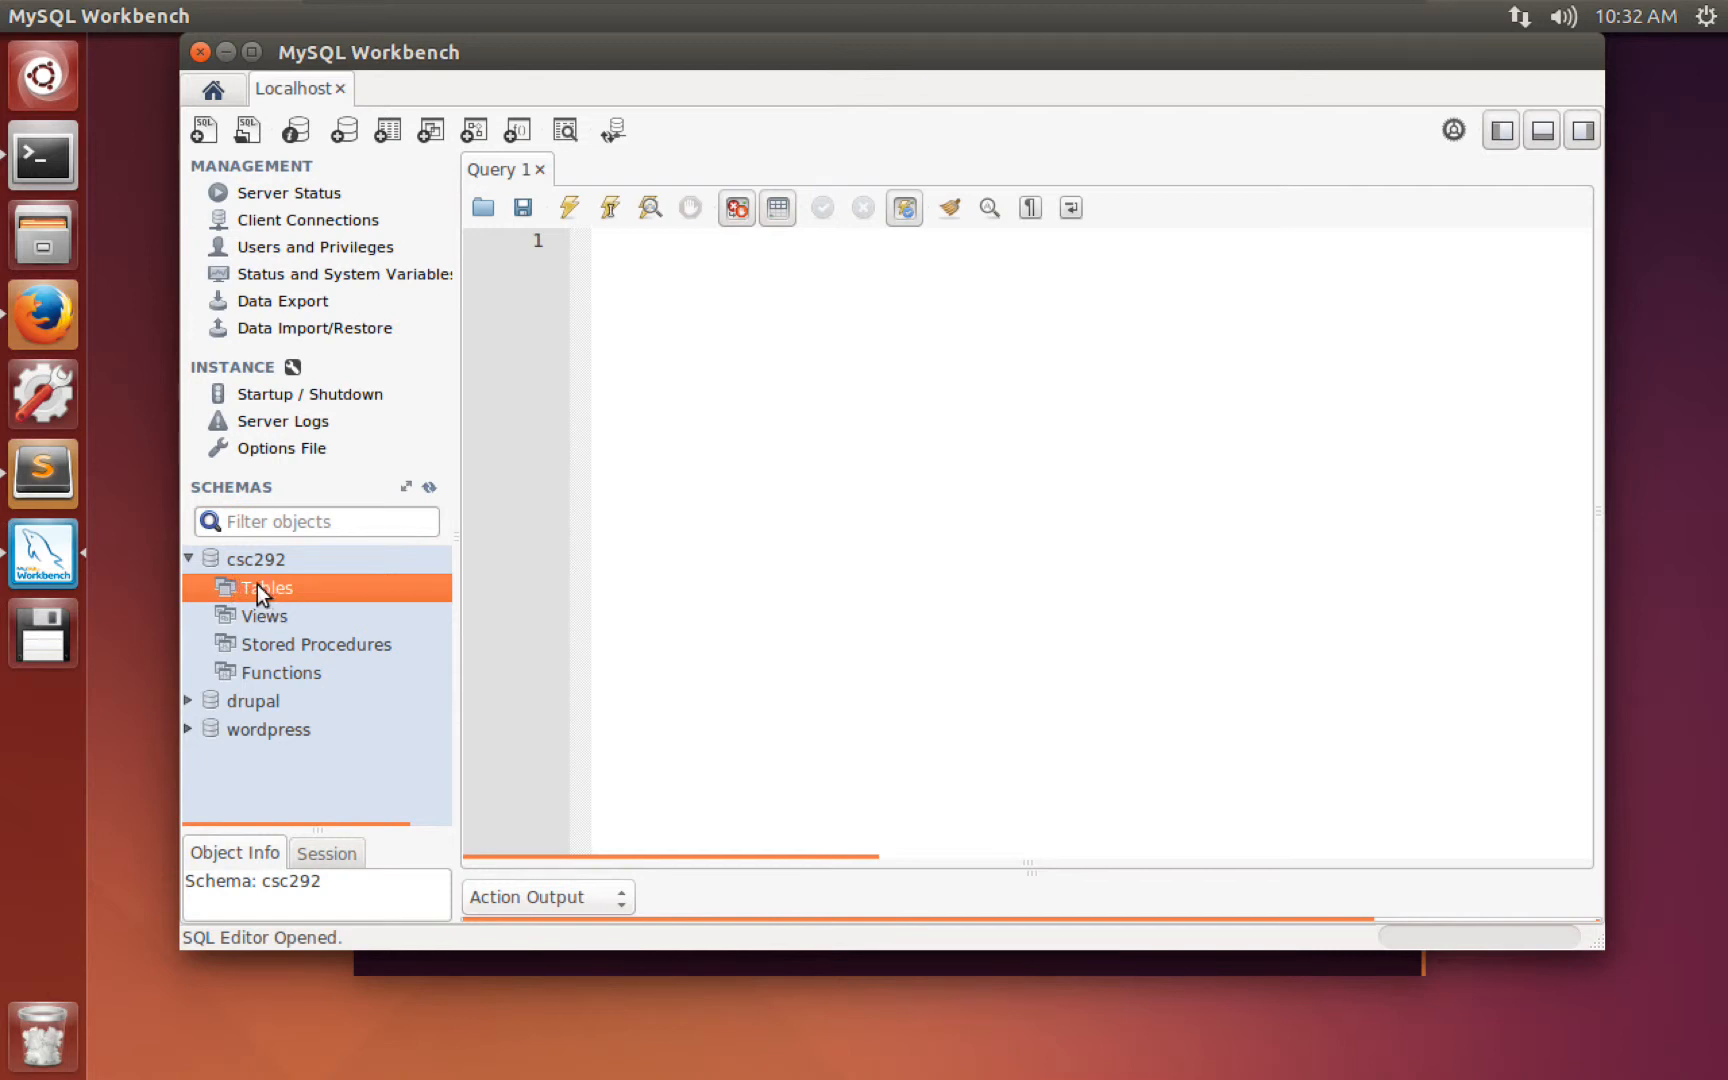
# Create a new table in csc292 with Create Table... and rename it from new_table to user.
pyautogui.rightClick(256, 585)
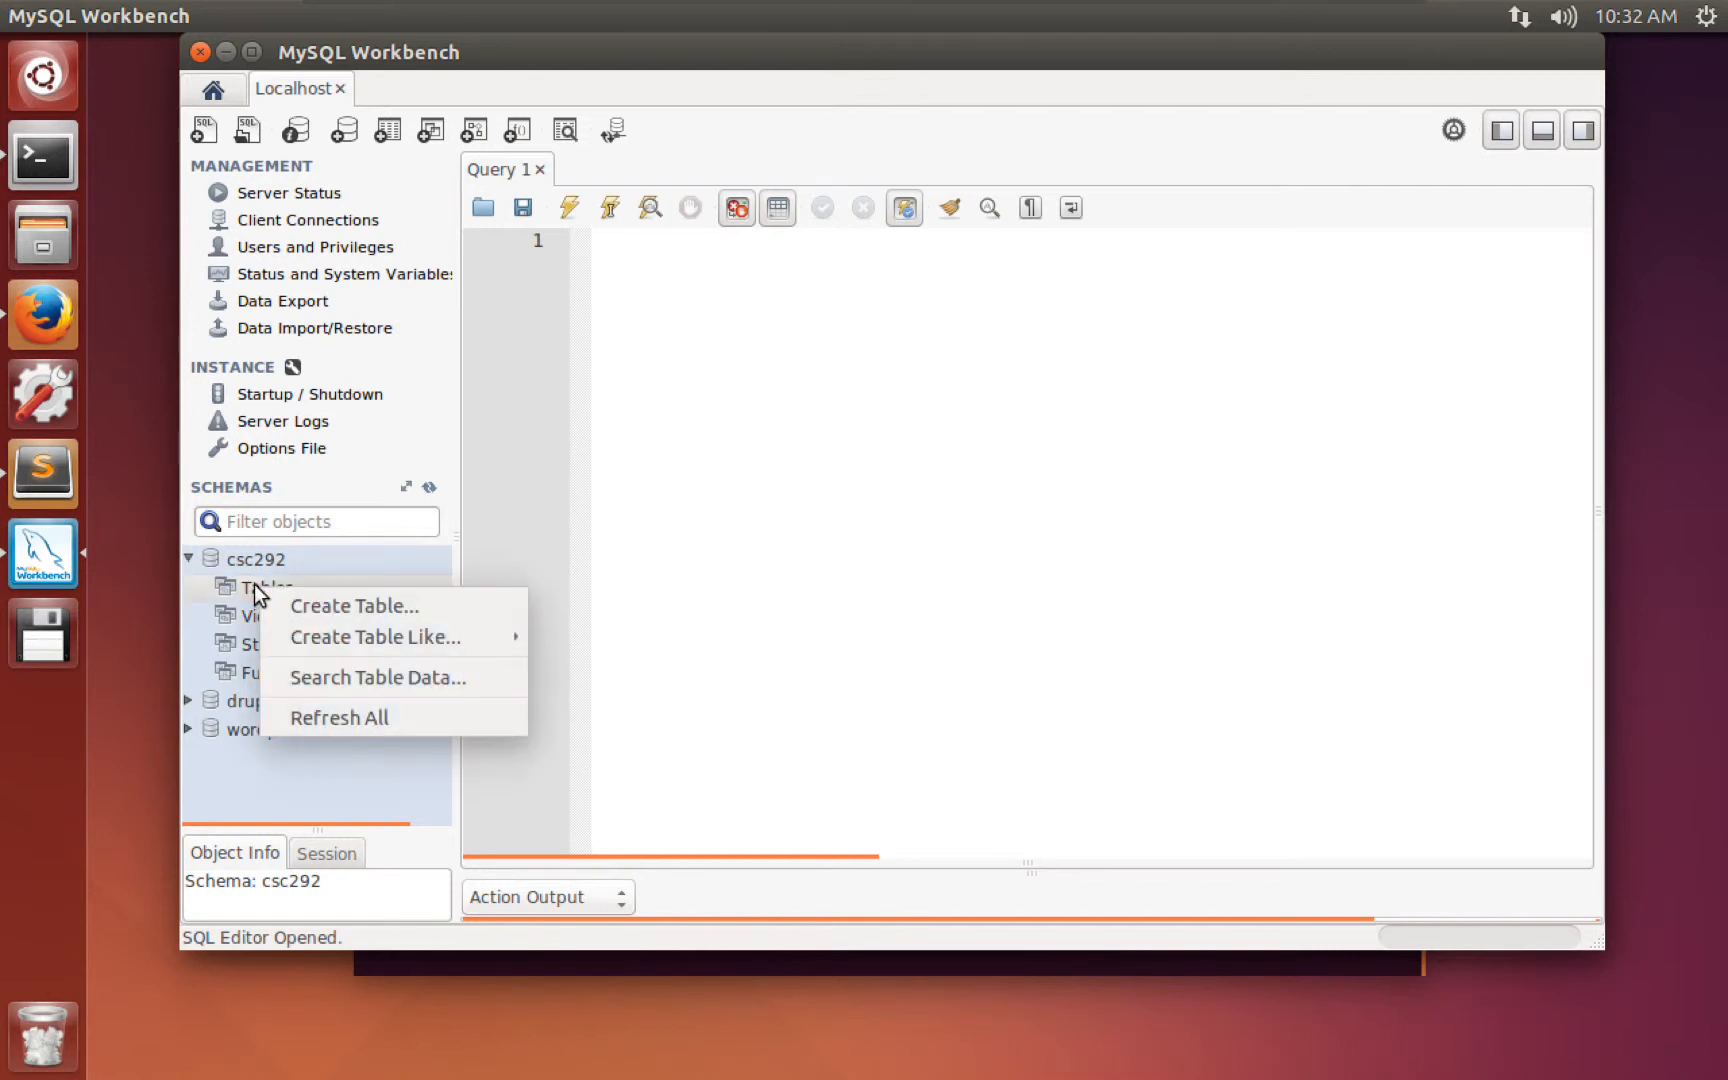
pyautogui.click(356, 599)
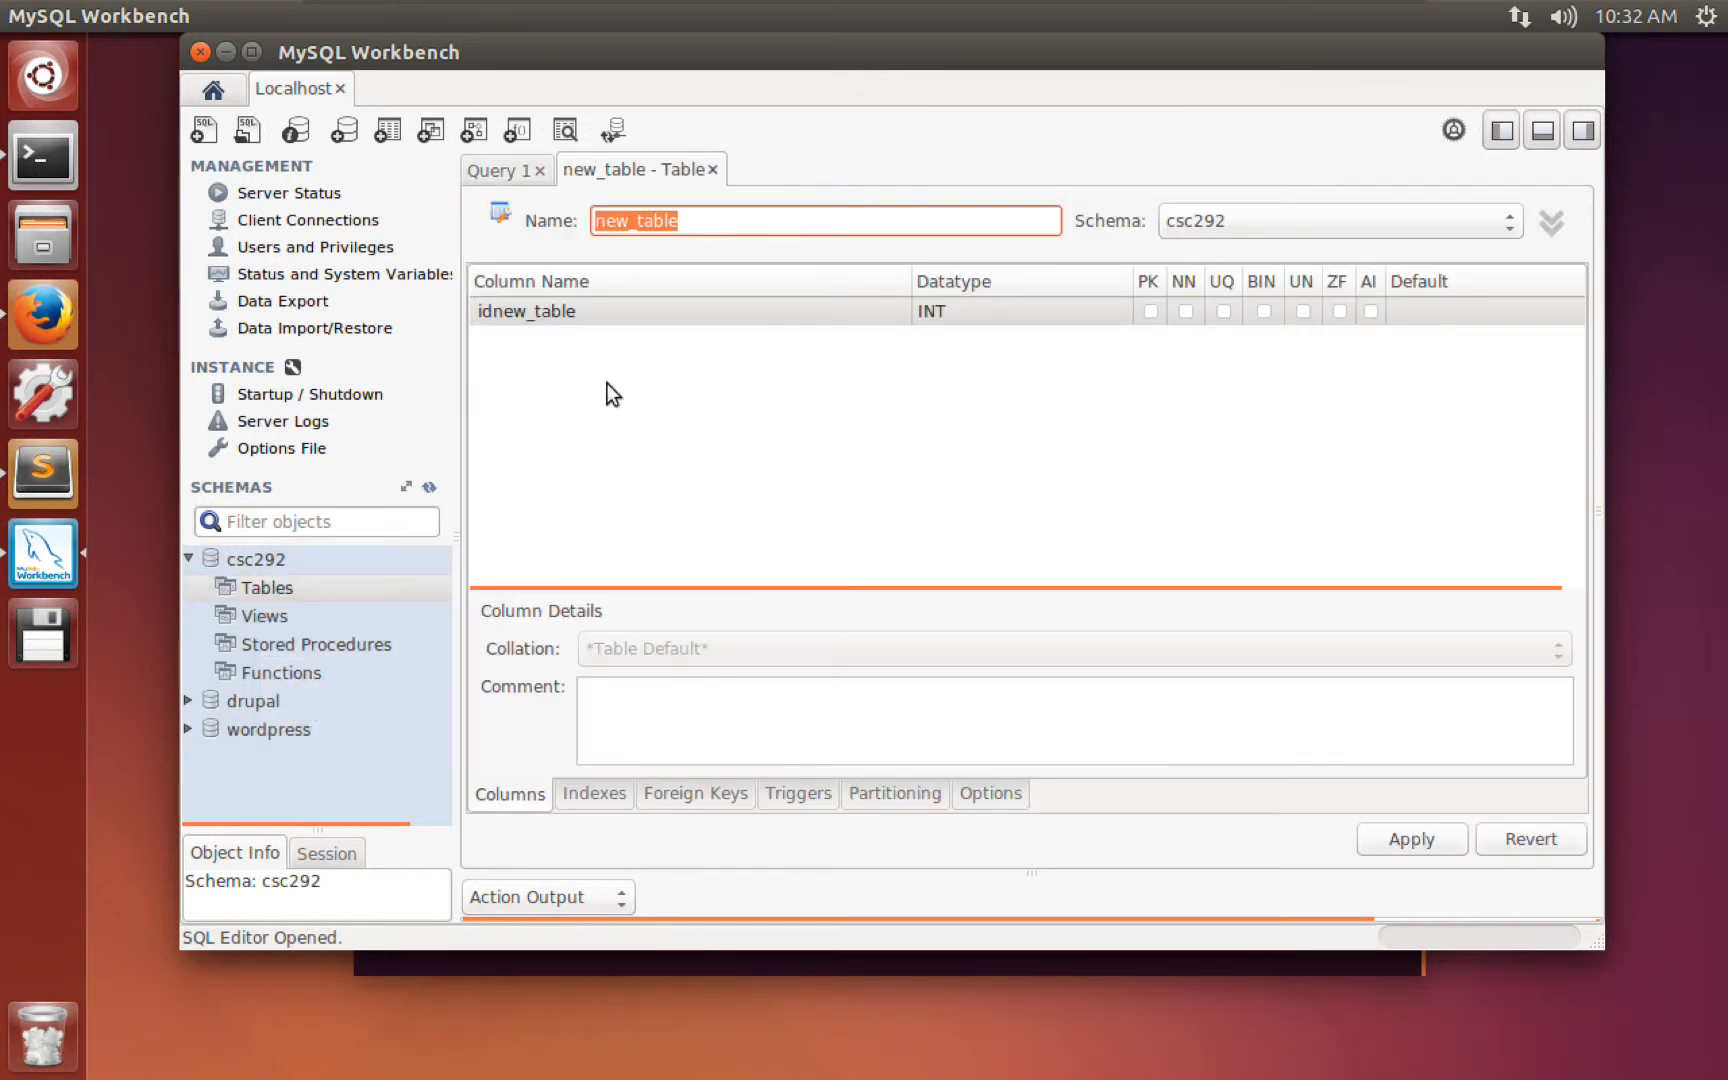
pyautogui.click(710, 227)
pyautogui.moveTo(713, 224); pyautogui.dragTo(596, 210)
pyautogui.write('user')
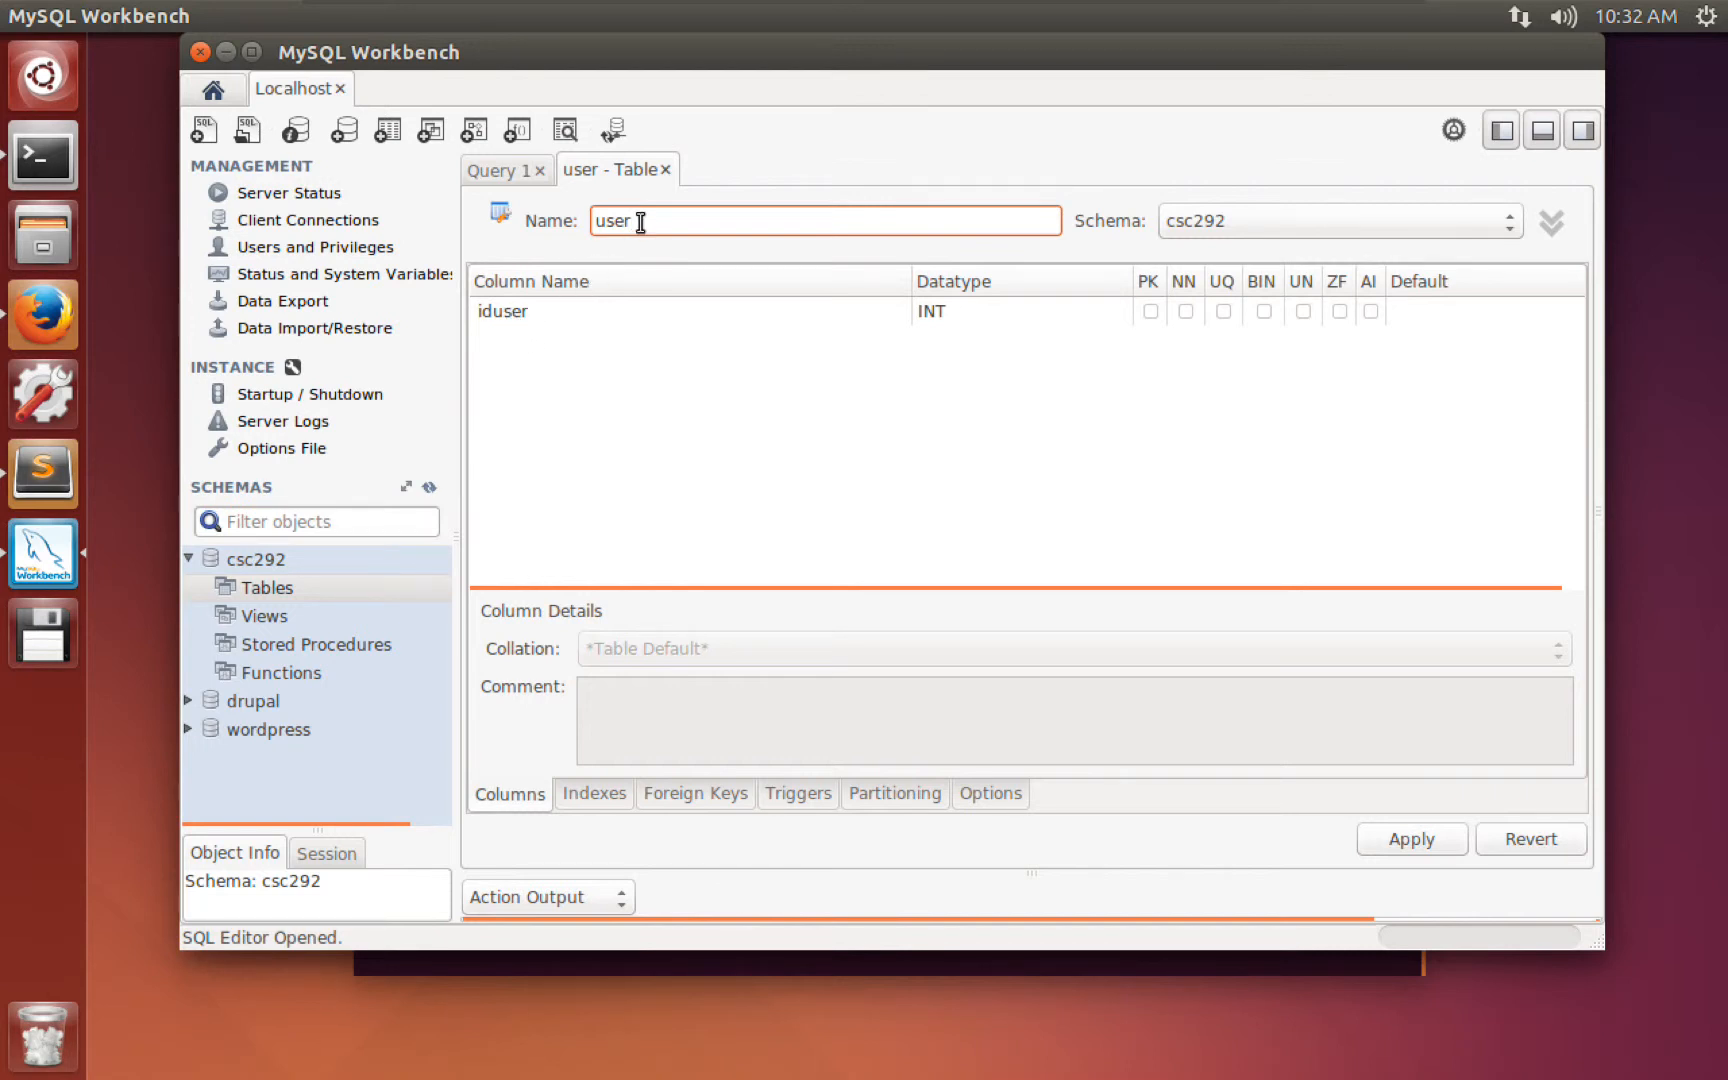
pyautogui.moveTo(634, 220); pyautogui.dragTo(589, 207)
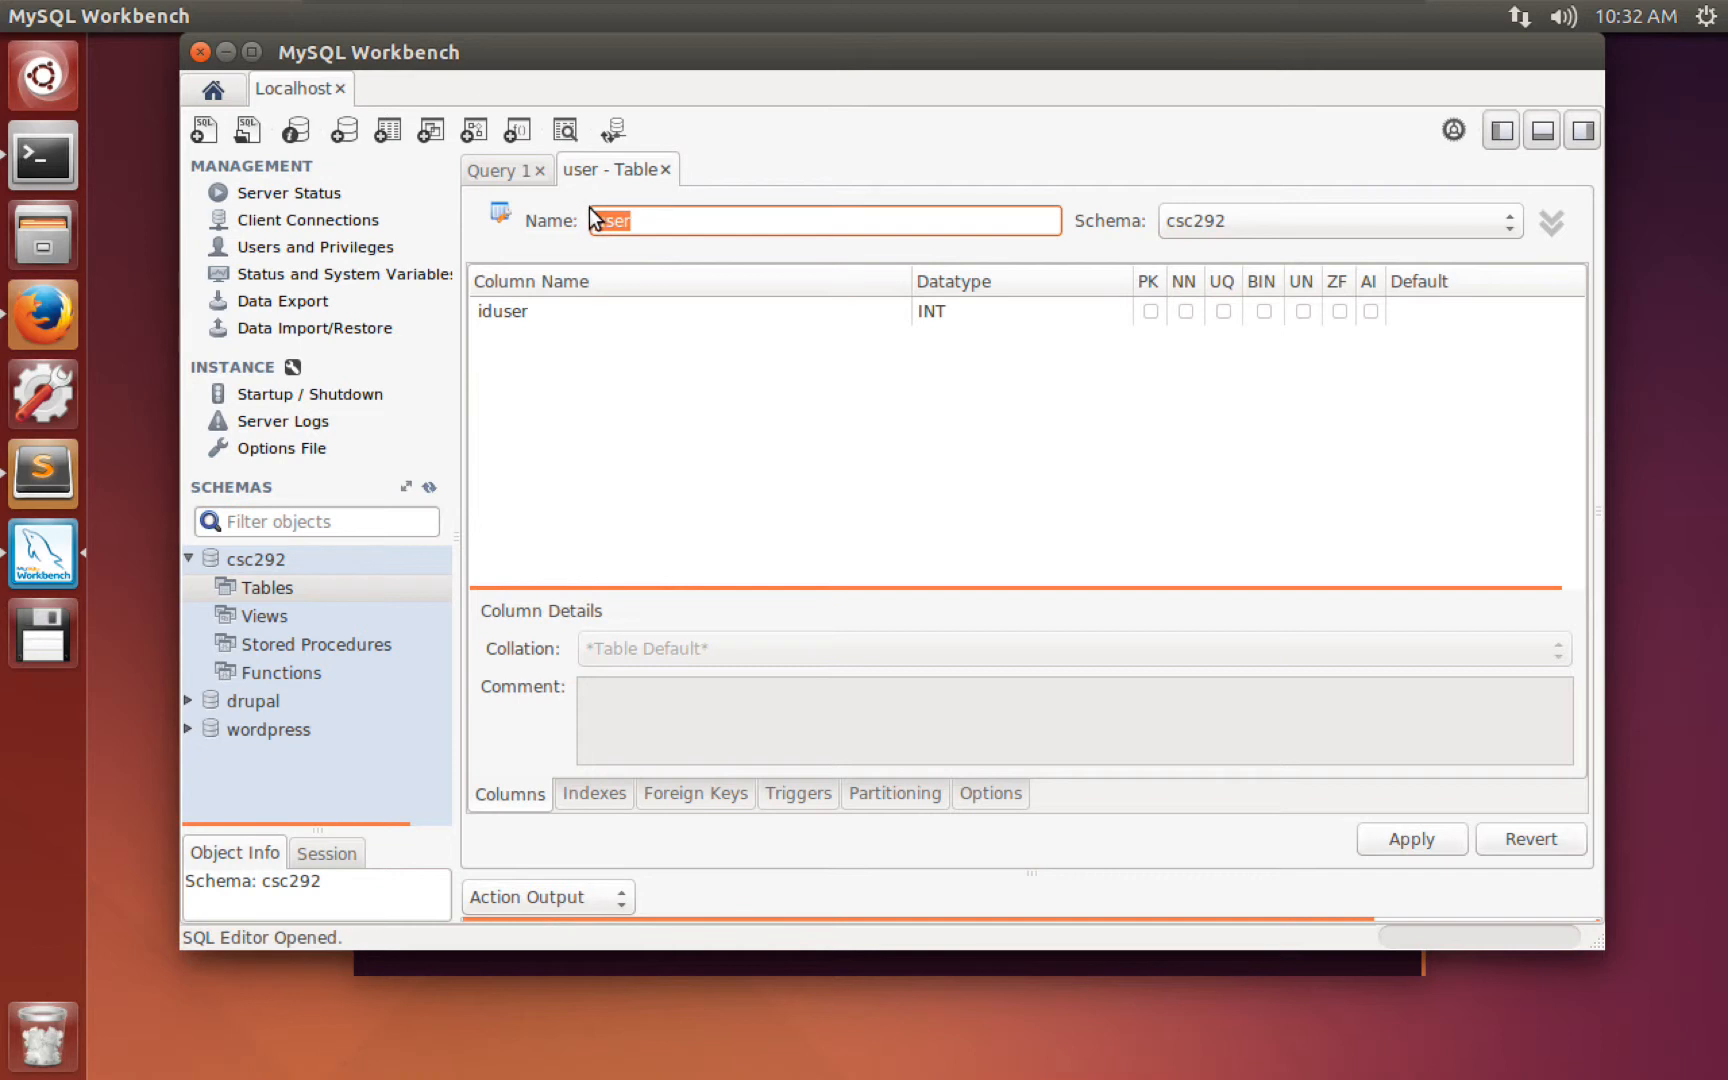
pyautogui.click(513, 315)
pyautogui.click(495, 310)
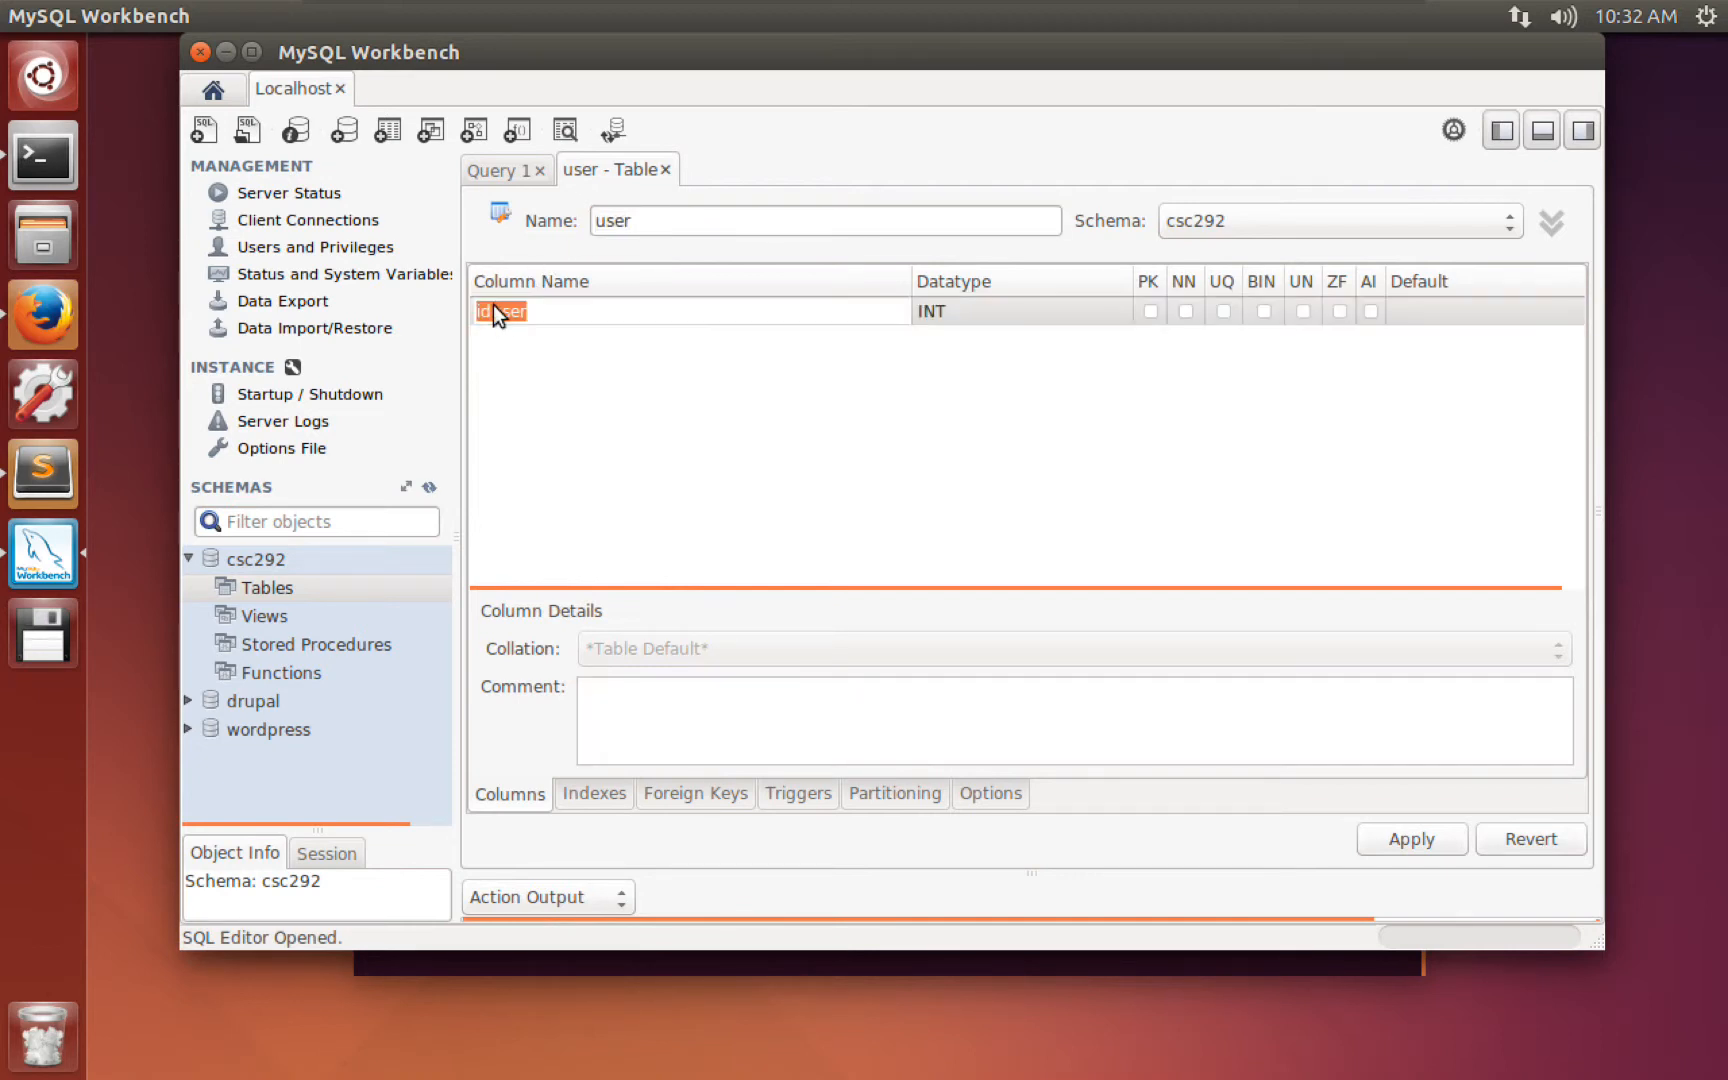
# Rename the iduser column to id.
pyautogui.doubleClick(496, 309)
pyautogui.write('id')
pyautogui.press('Tab')
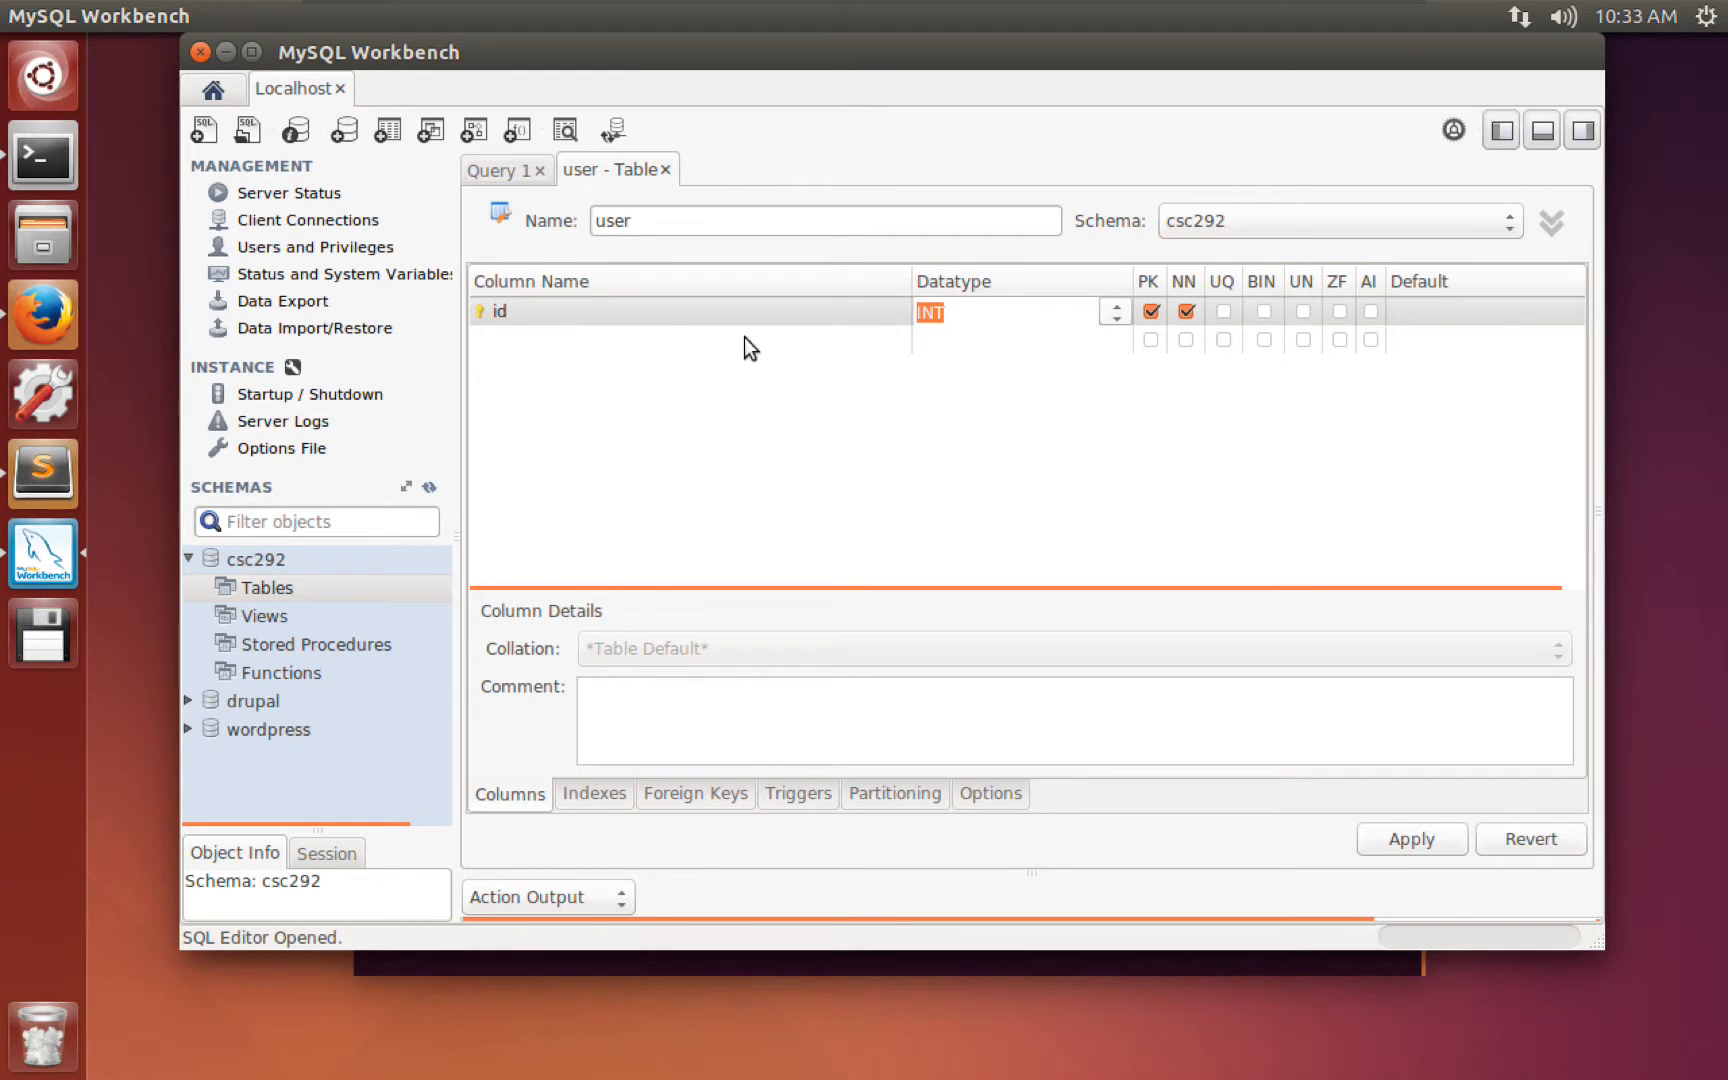
# Open the id column's datatype list and scroll through the available types.
pyautogui.click(1114, 310)
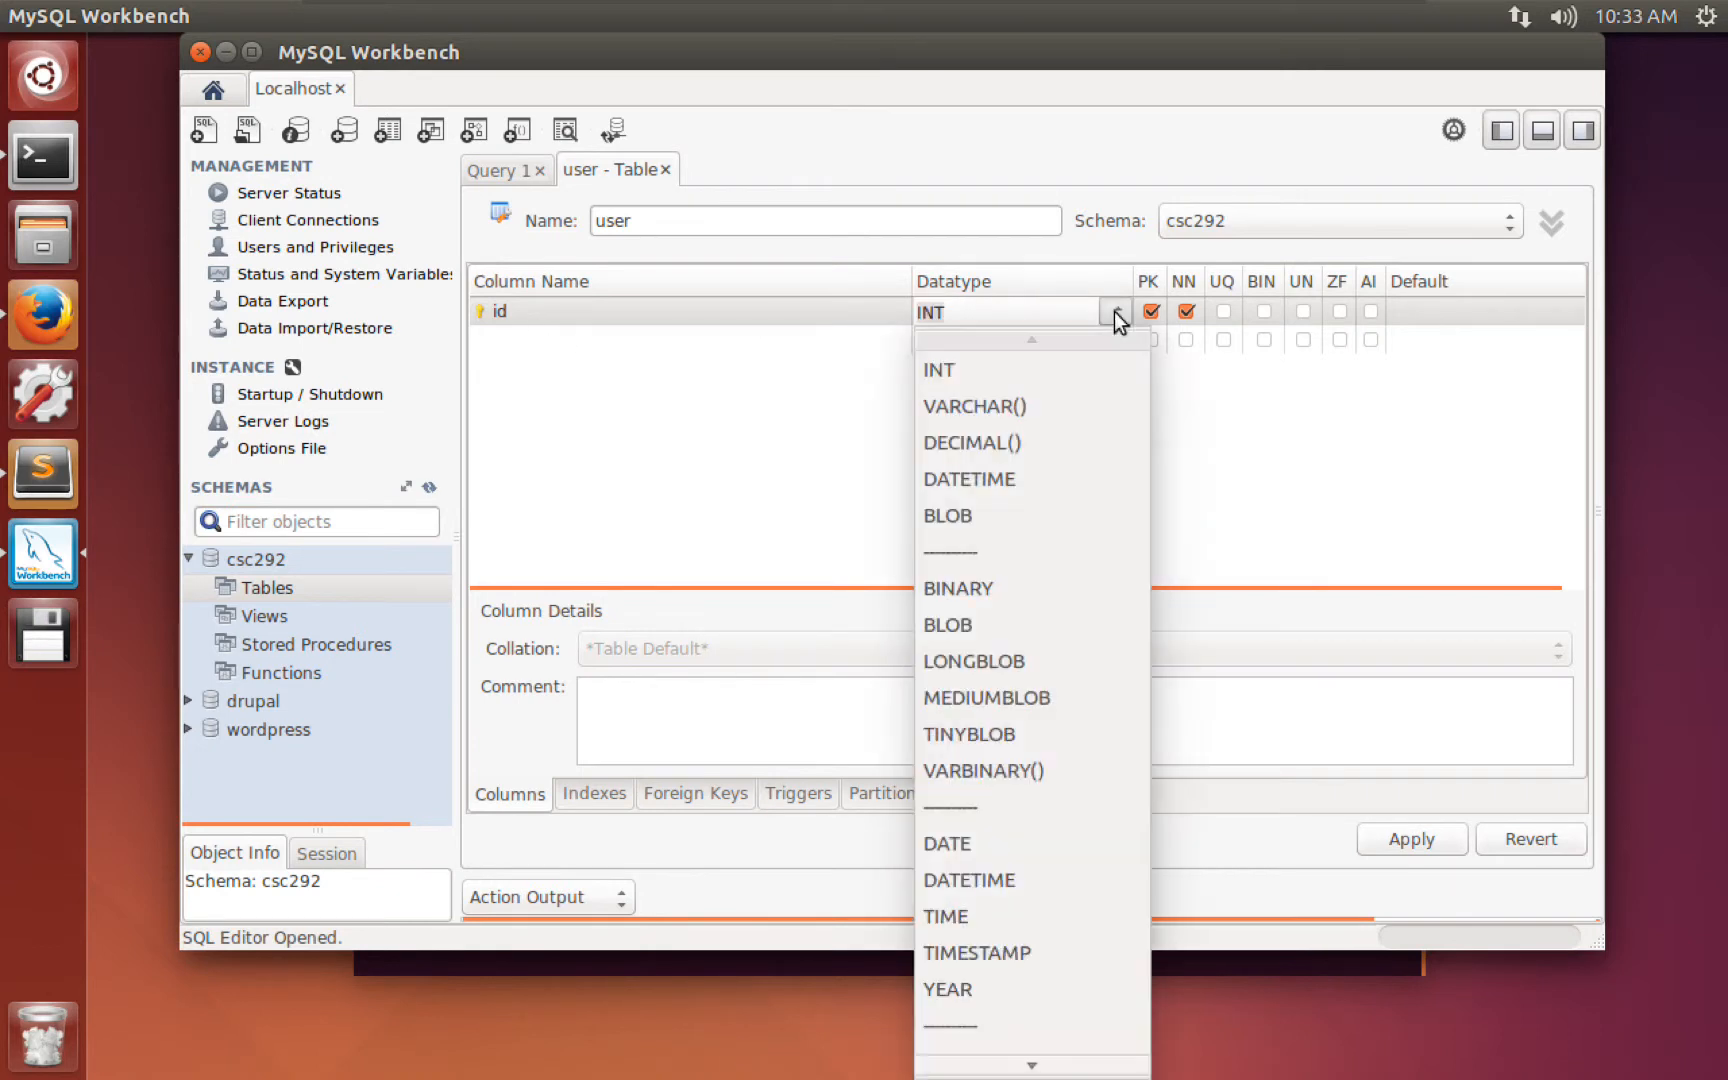
pyautogui.scroll(-2, 1089, 706)
pyautogui.scroll(-1, 1081, 728)
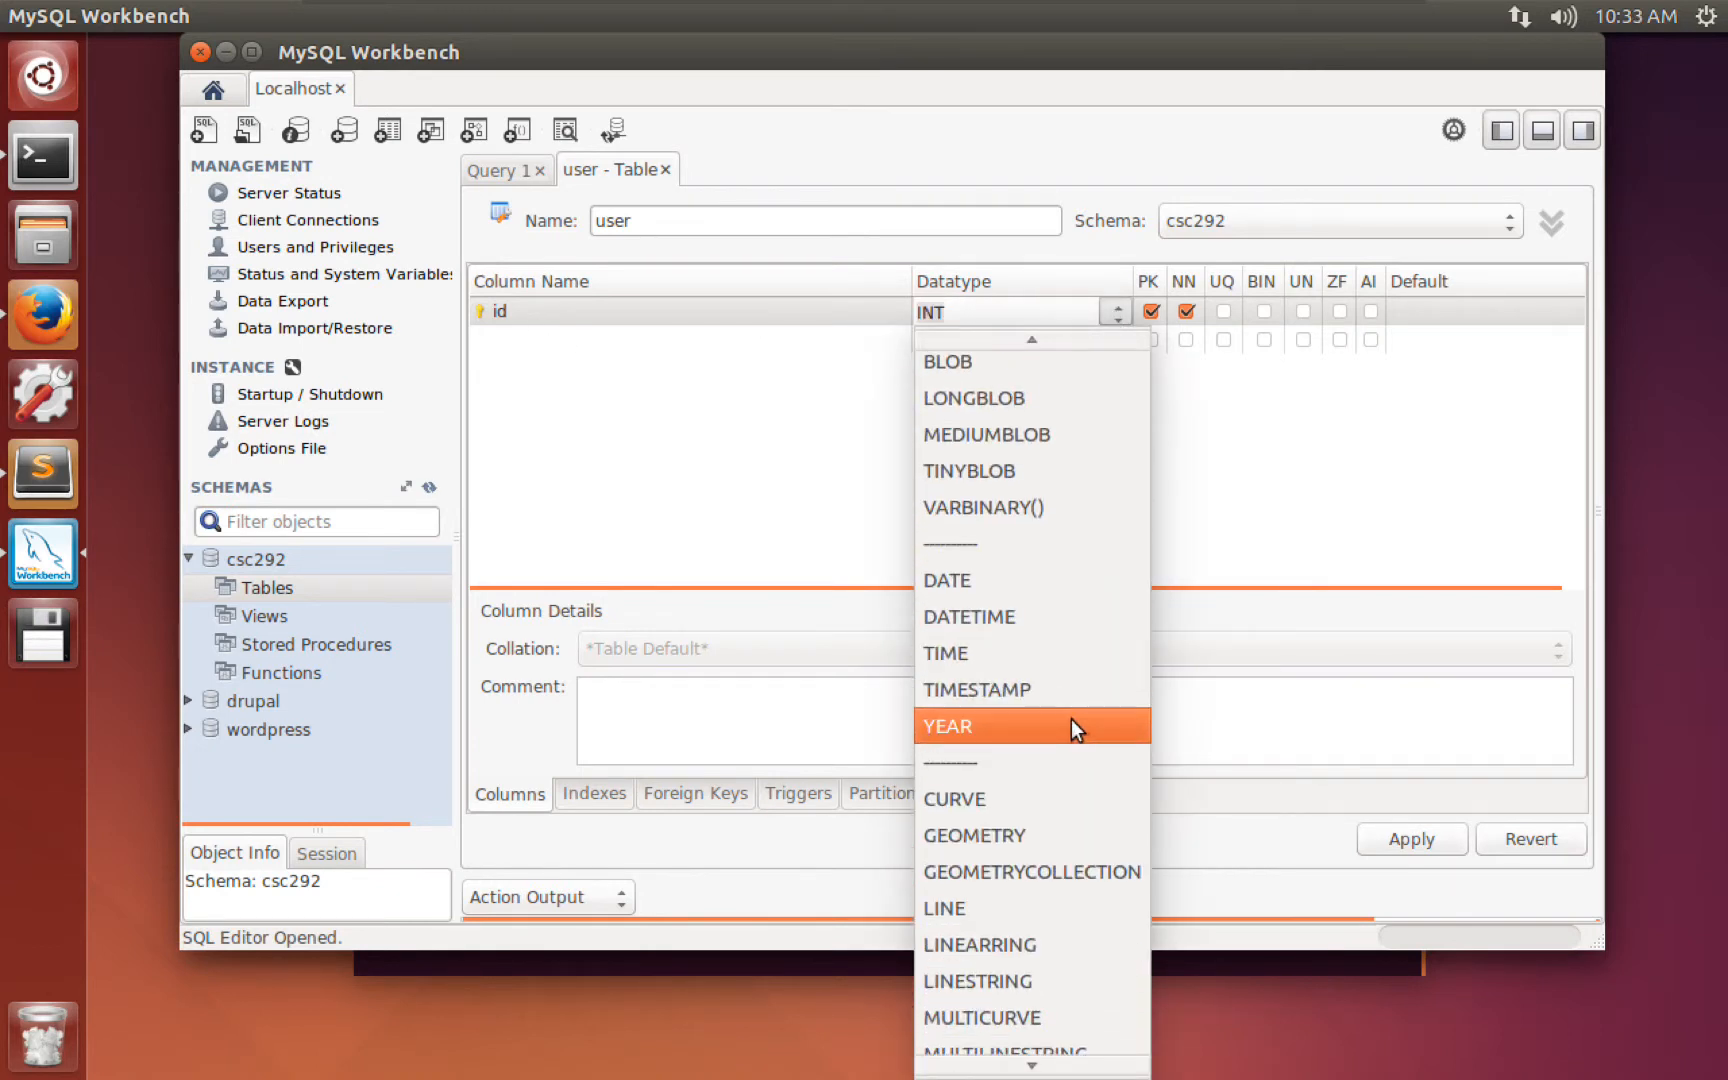
pyautogui.scroll(3, 1071, 720)
pyautogui.scroll(-5, 1080, 705)
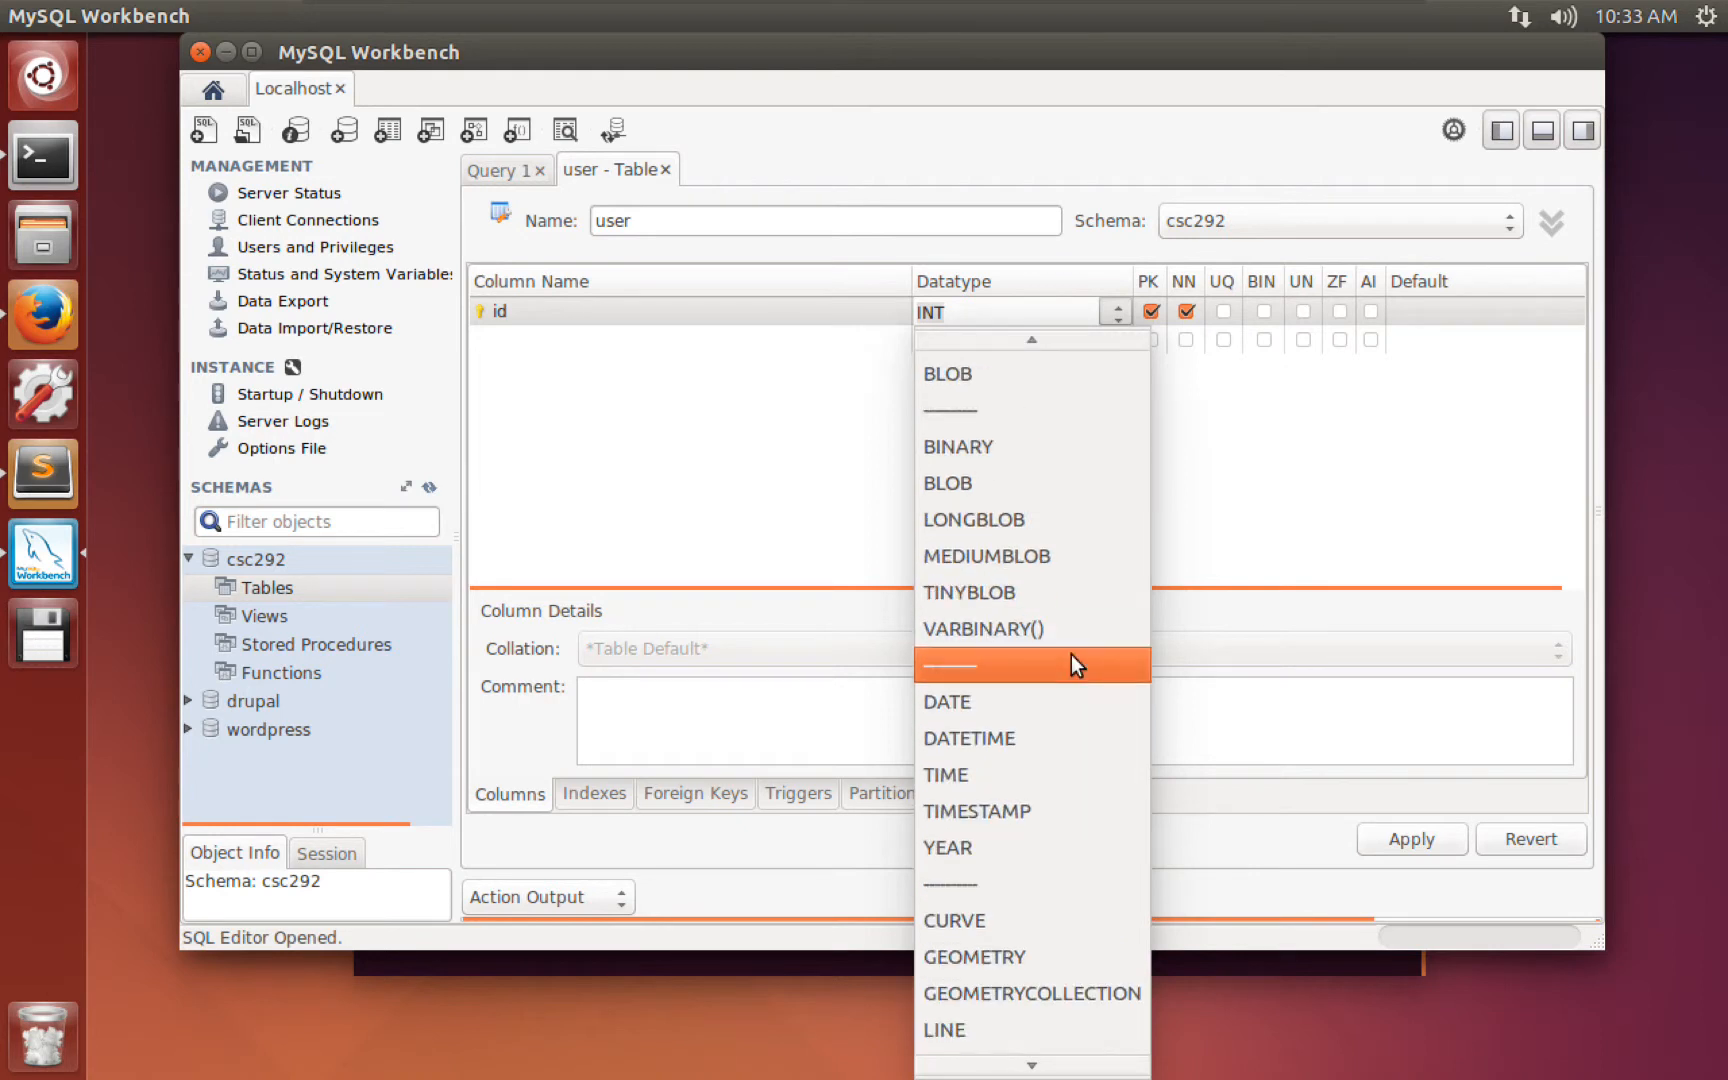
pyautogui.scroll(5, 1057, 651)
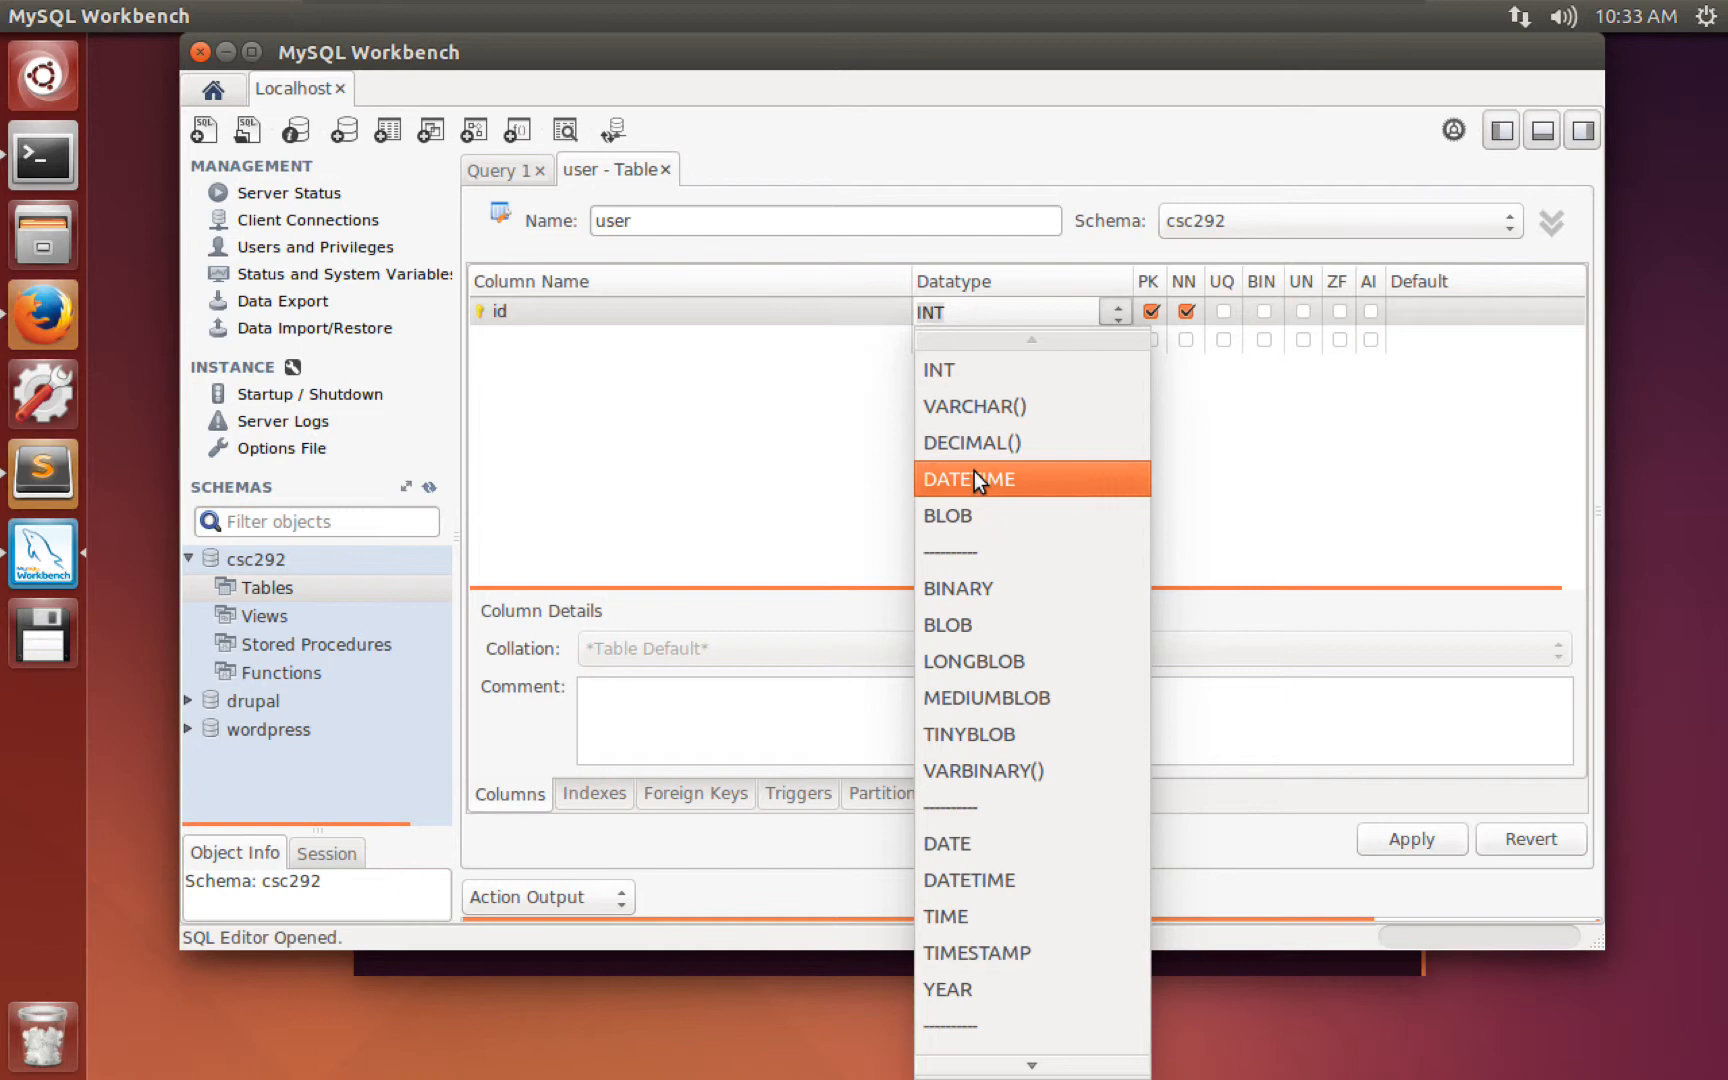
# Keep id as an INT primary key and enable auto-increment (AI) on it.
pyautogui.click(975, 365)
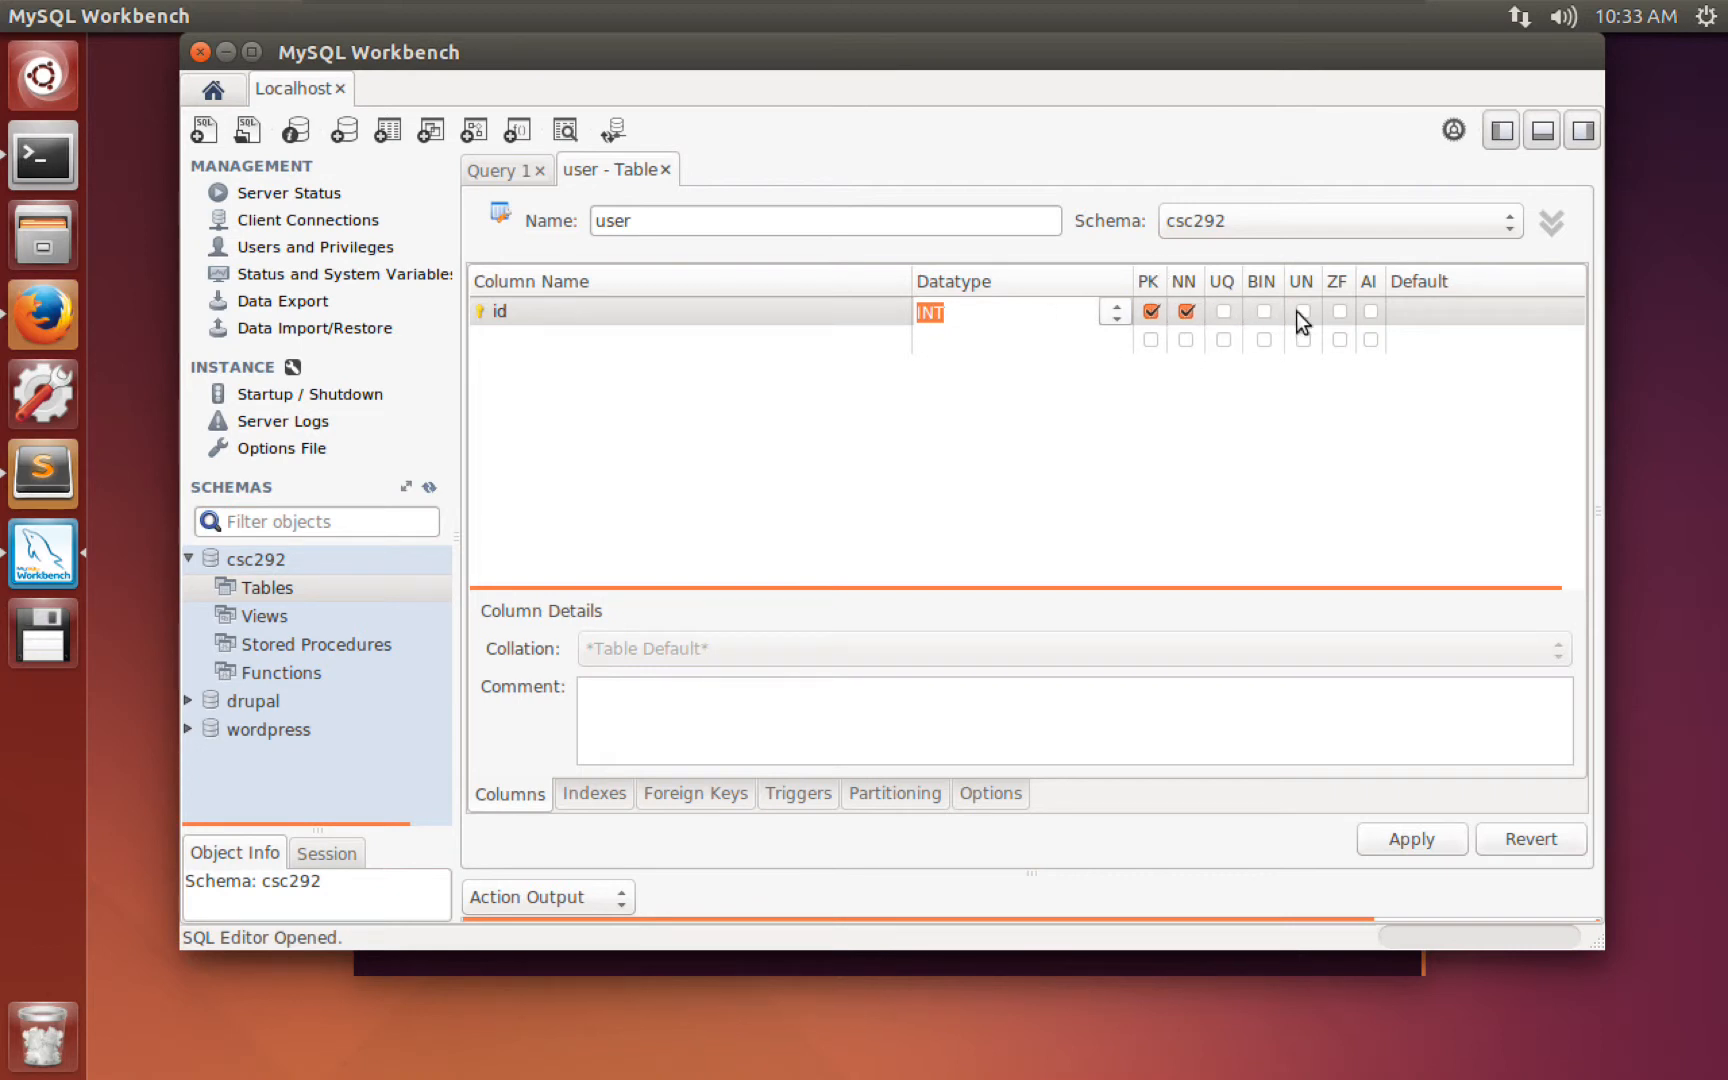
pyautogui.click(740, 312)
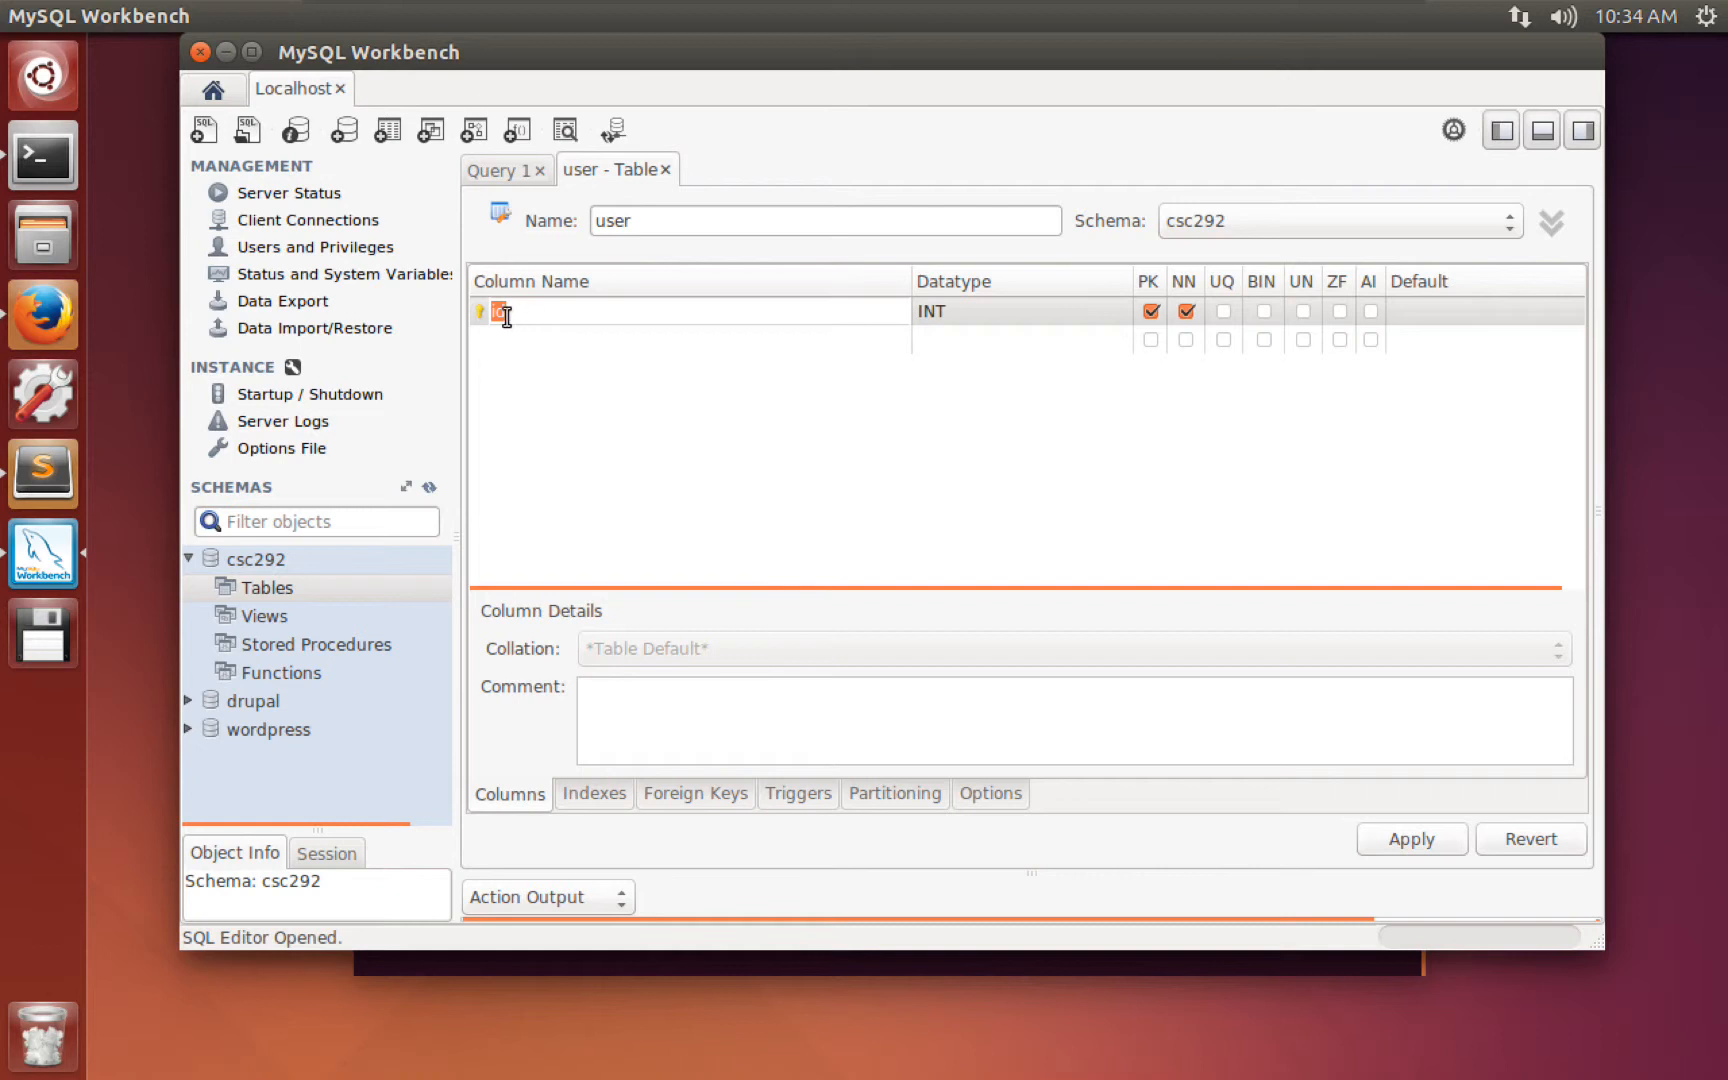
pyautogui.click(1150, 311)
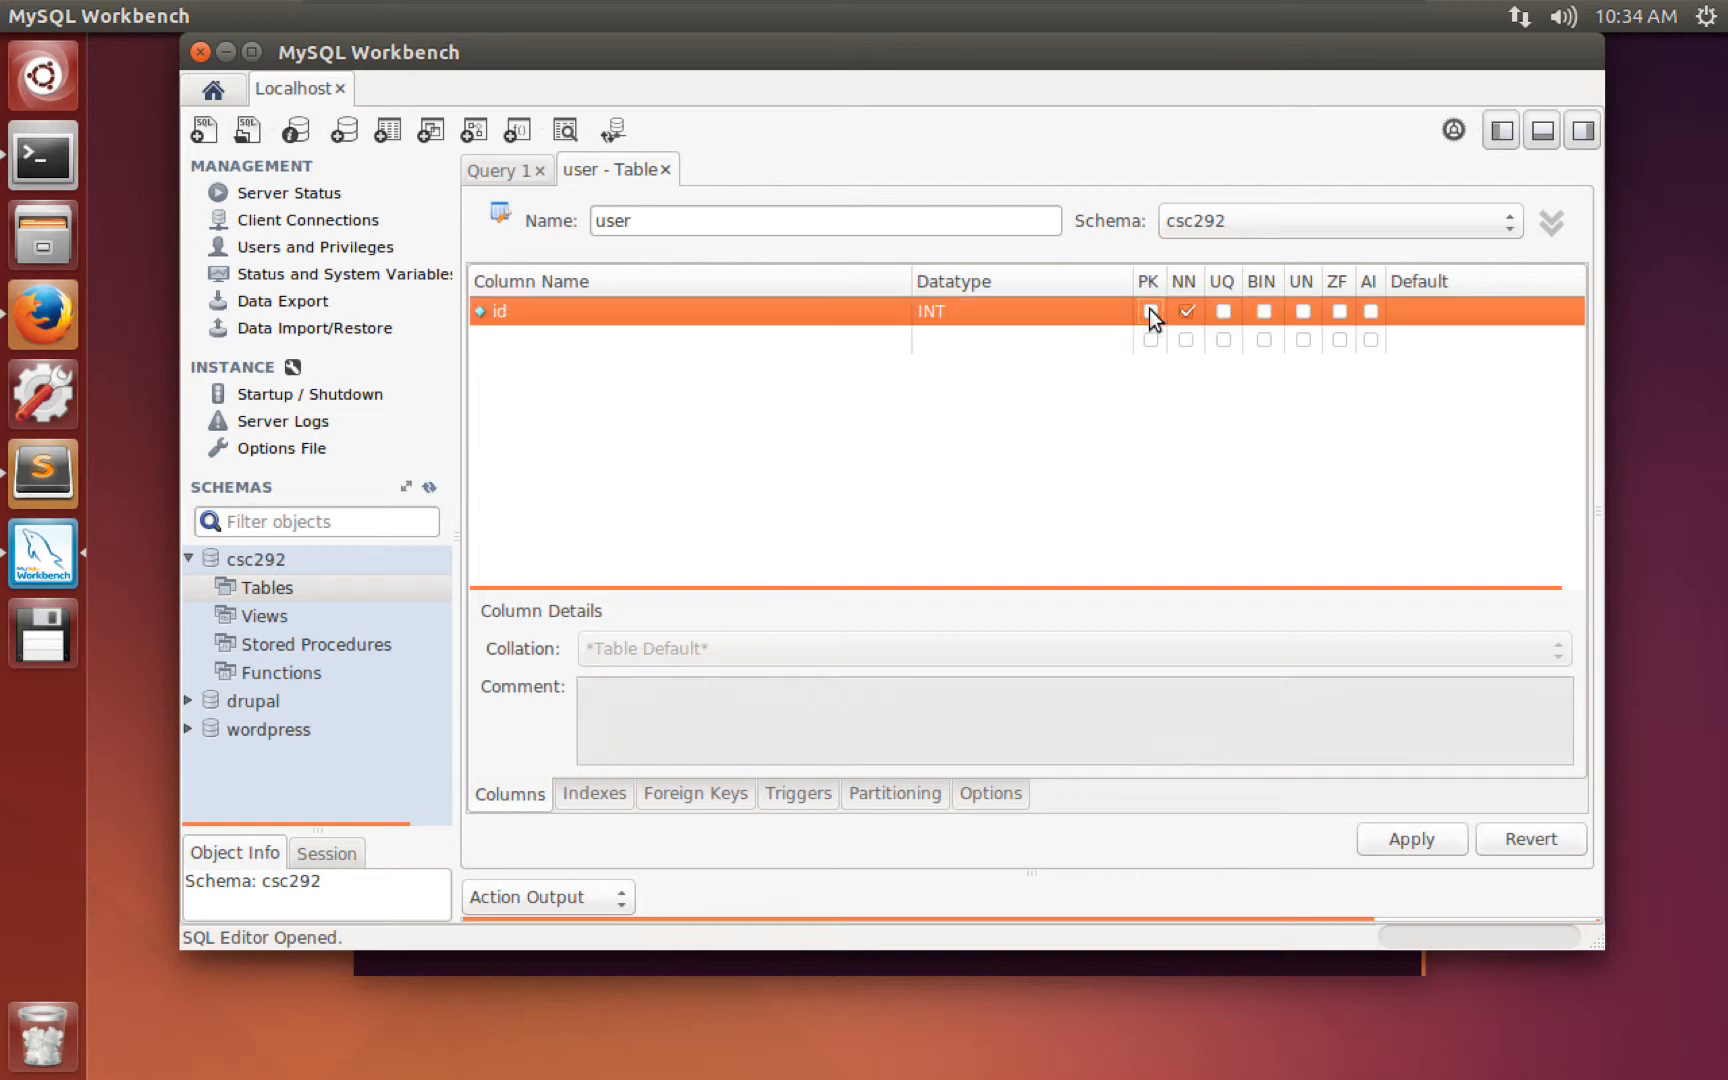
pyautogui.click(1152, 309)
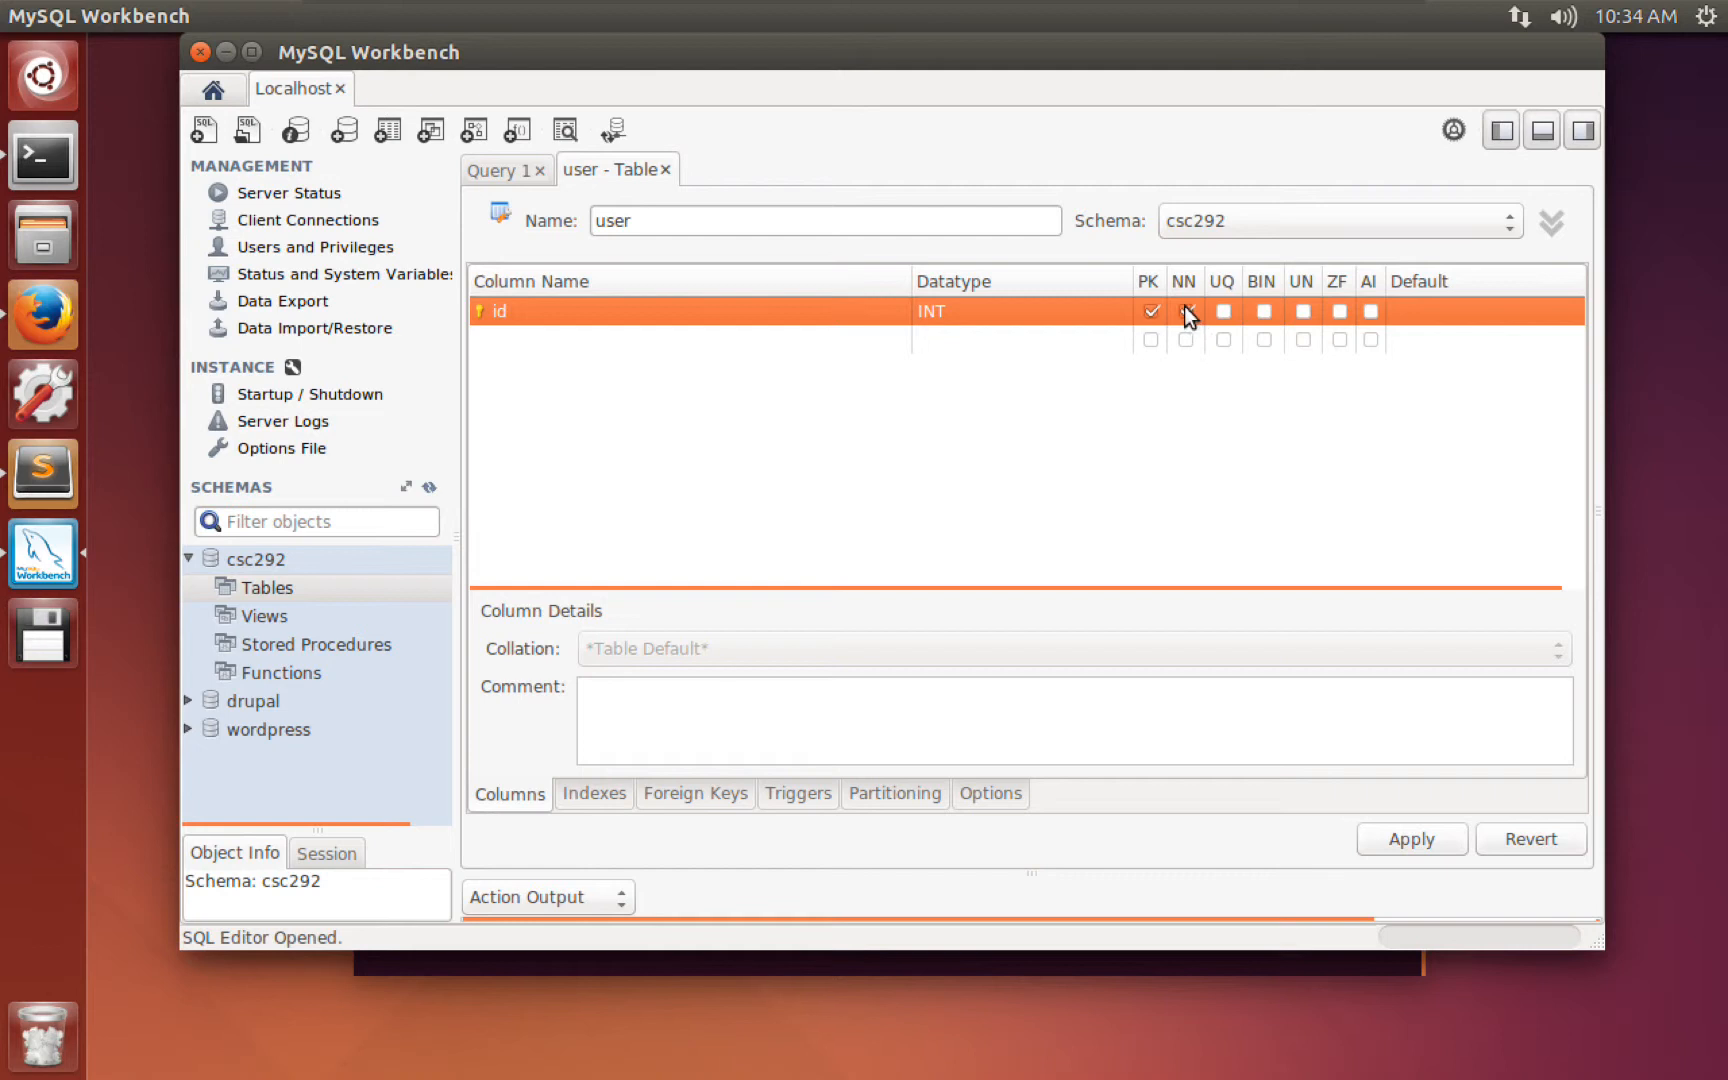
pyautogui.click(1370, 311)
# Add the username and password columns below id, each VARCHAR(45).
pyautogui.click(549, 338)
pyautogui.click(547, 338)
pyautogui.write('userco')
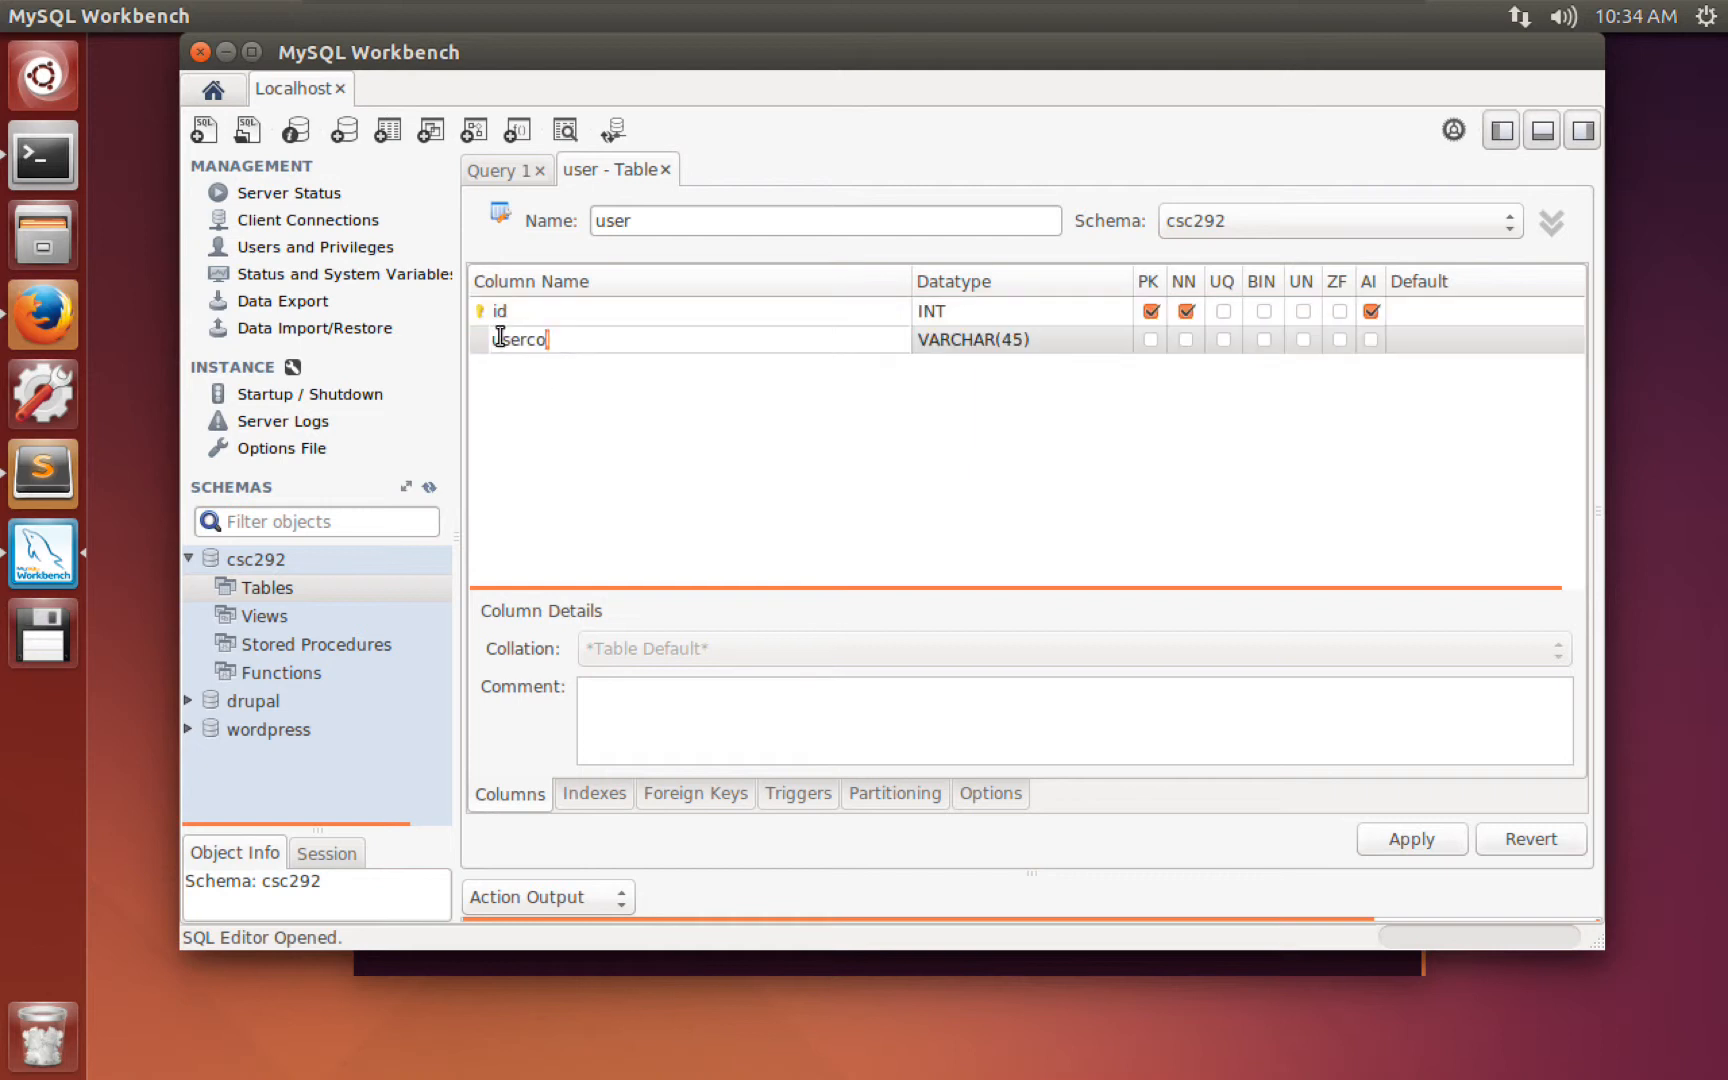
pyautogui.moveTo(500, 337); pyautogui.dragTo(477, 340)
pyautogui.write('username')
pyautogui.press('Tab')
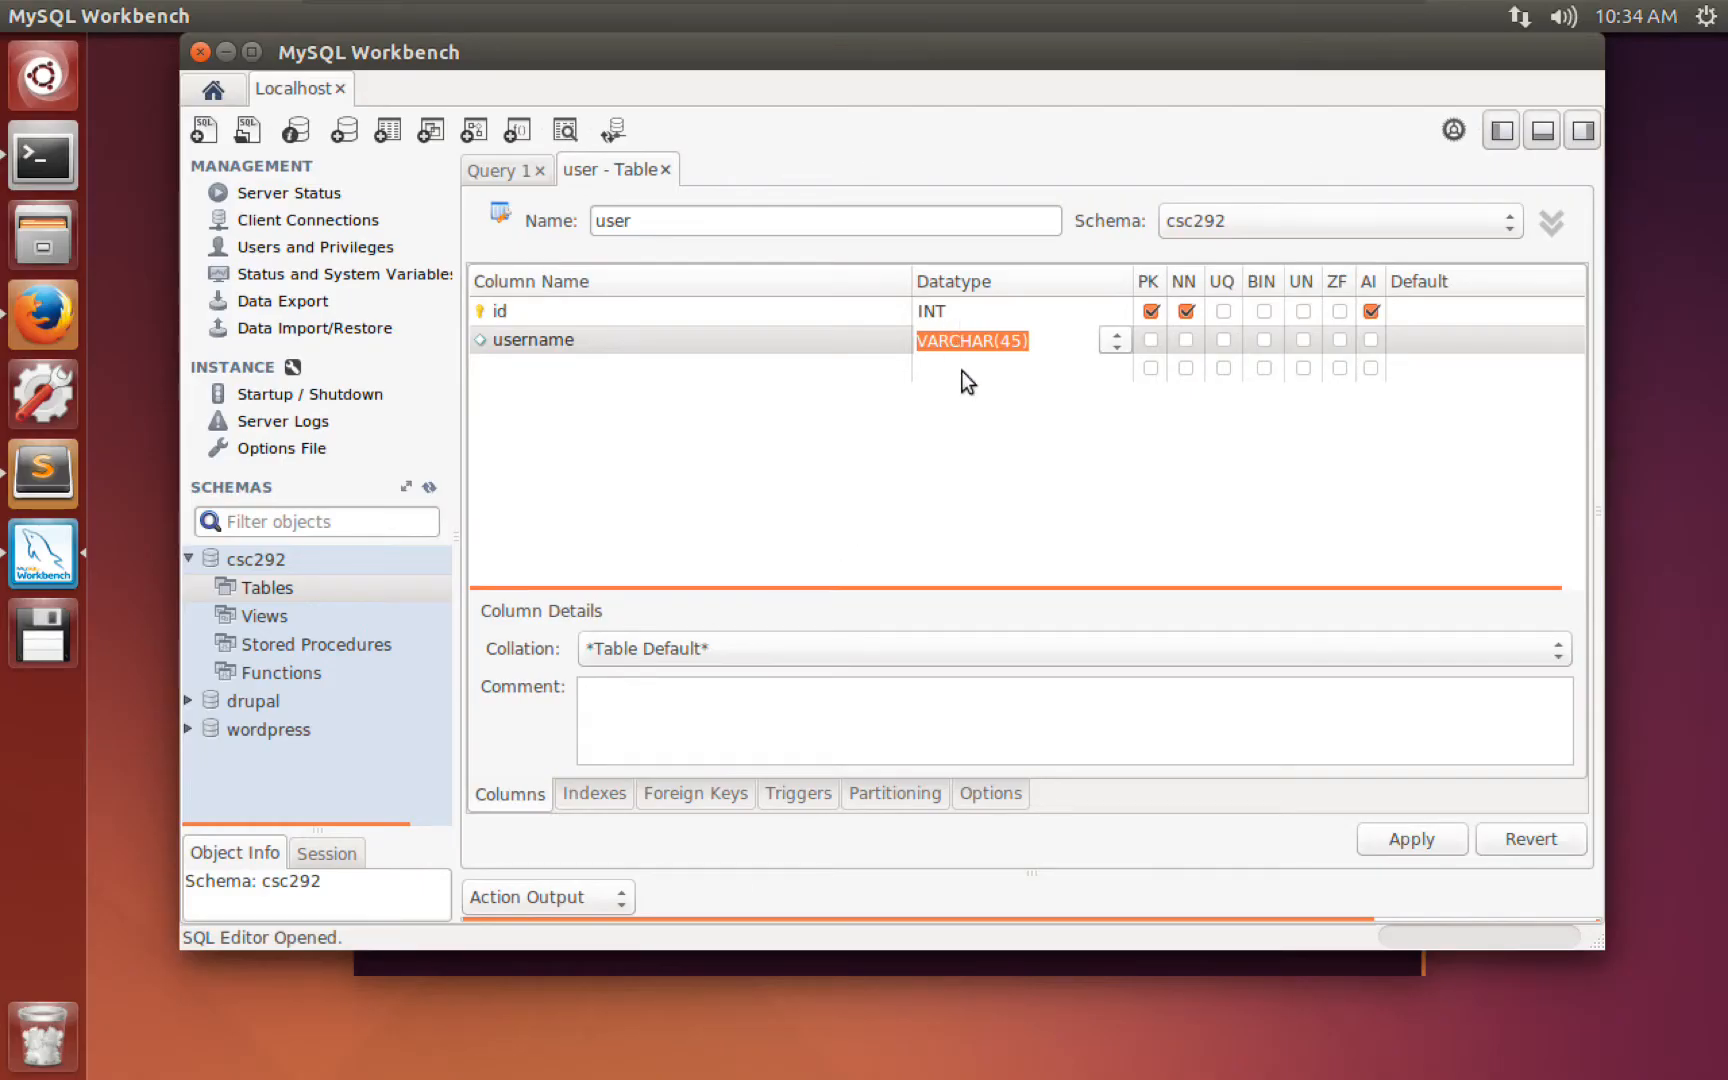
pyautogui.click(582, 373)
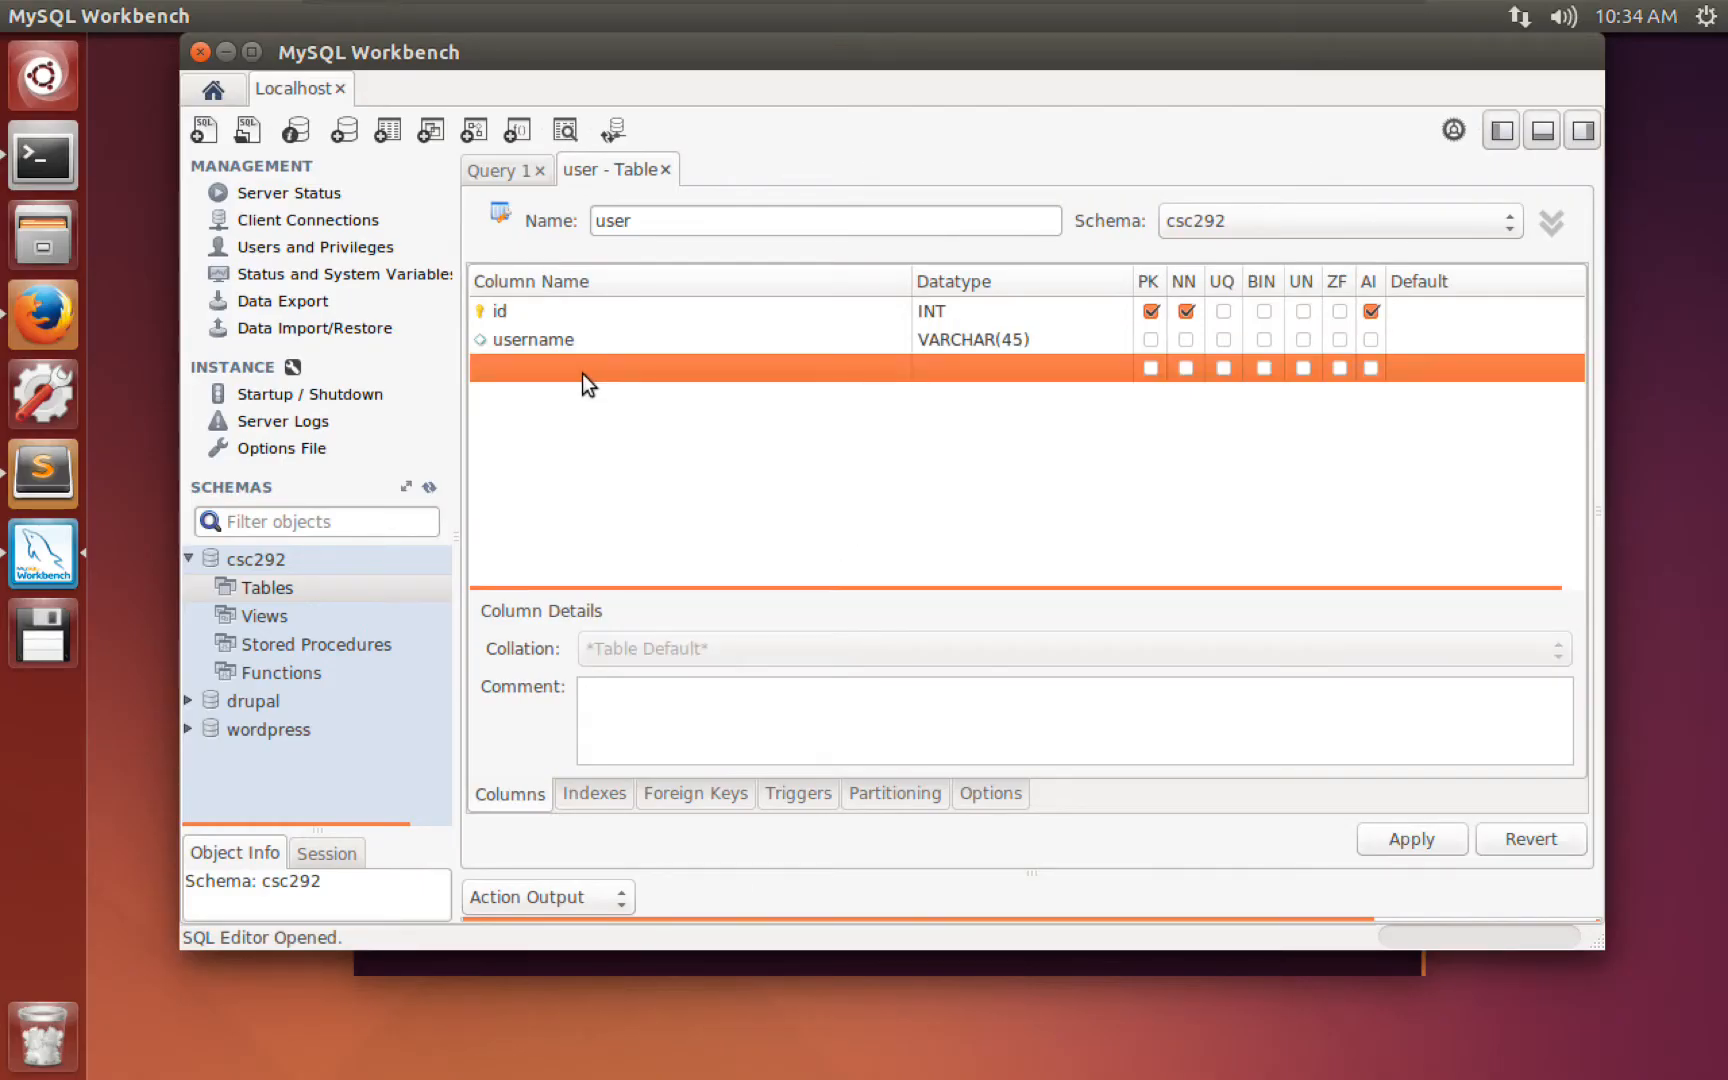
pyautogui.click(589, 373)
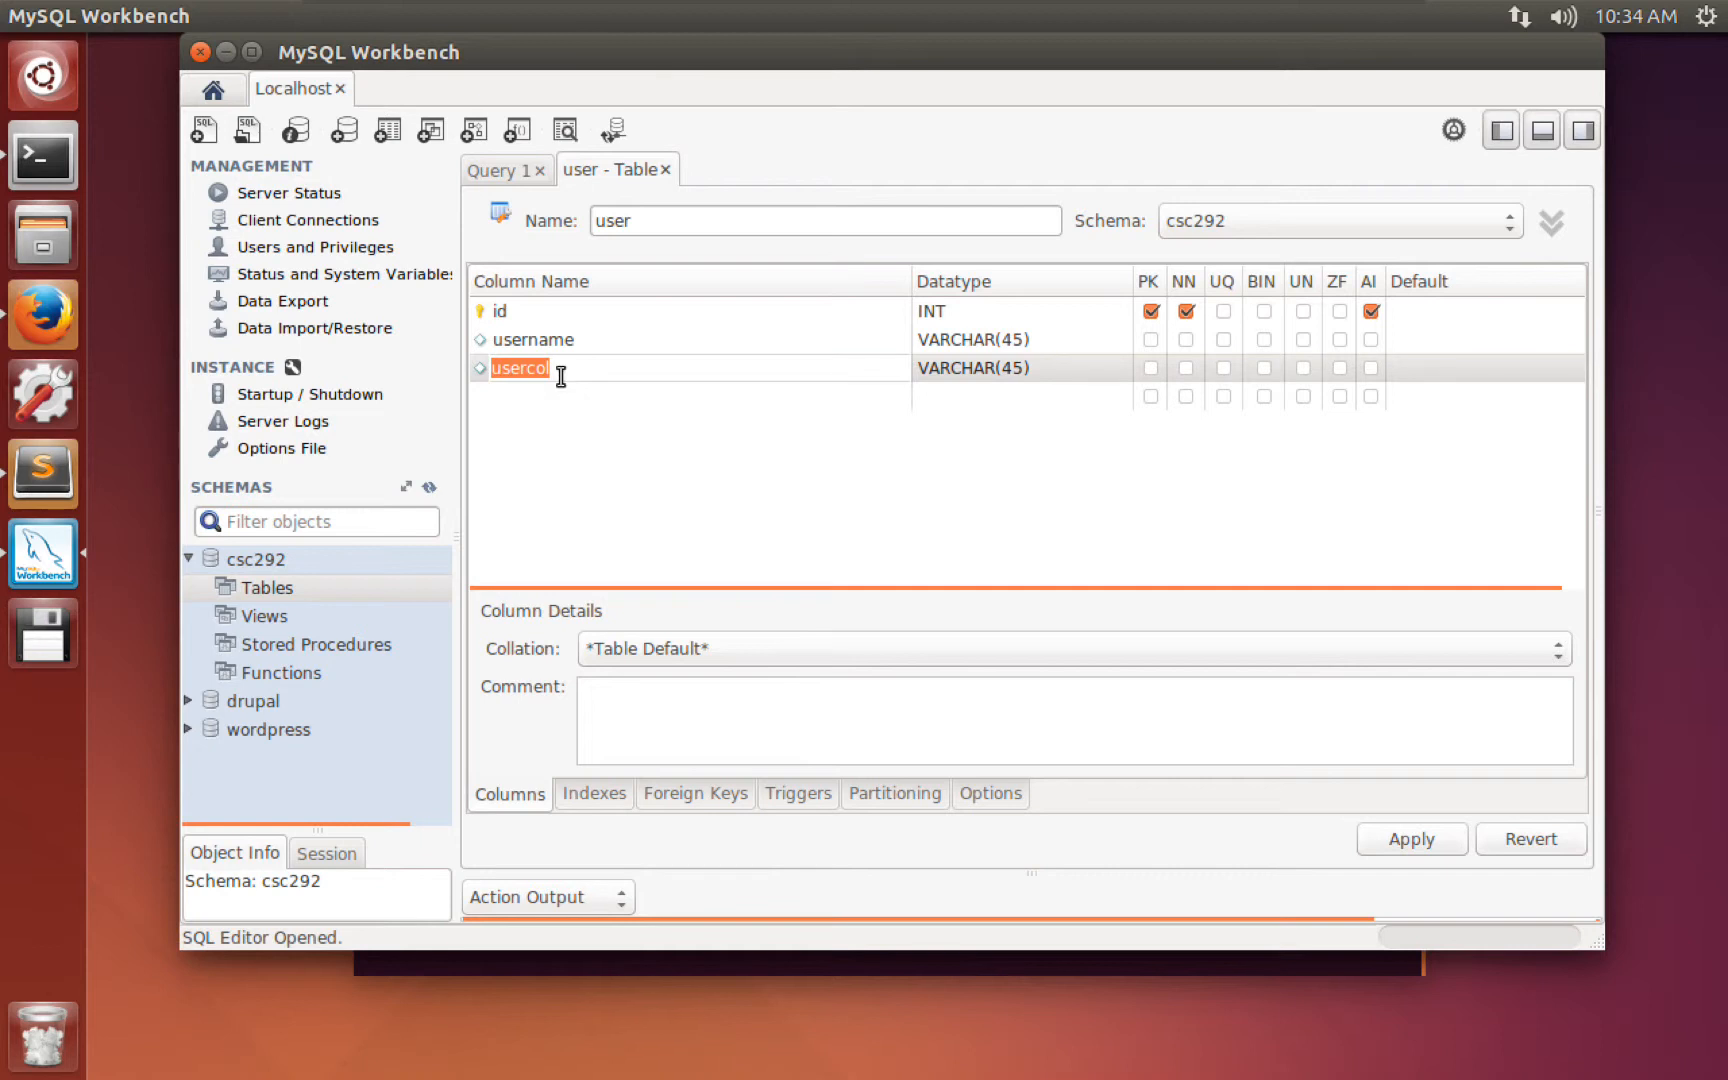
pyautogui.write('password')
pyautogui.press('Tab')
# Add the first_name and last_name columns, replacing the default usercol names.
pyautogui.click(554, 394)
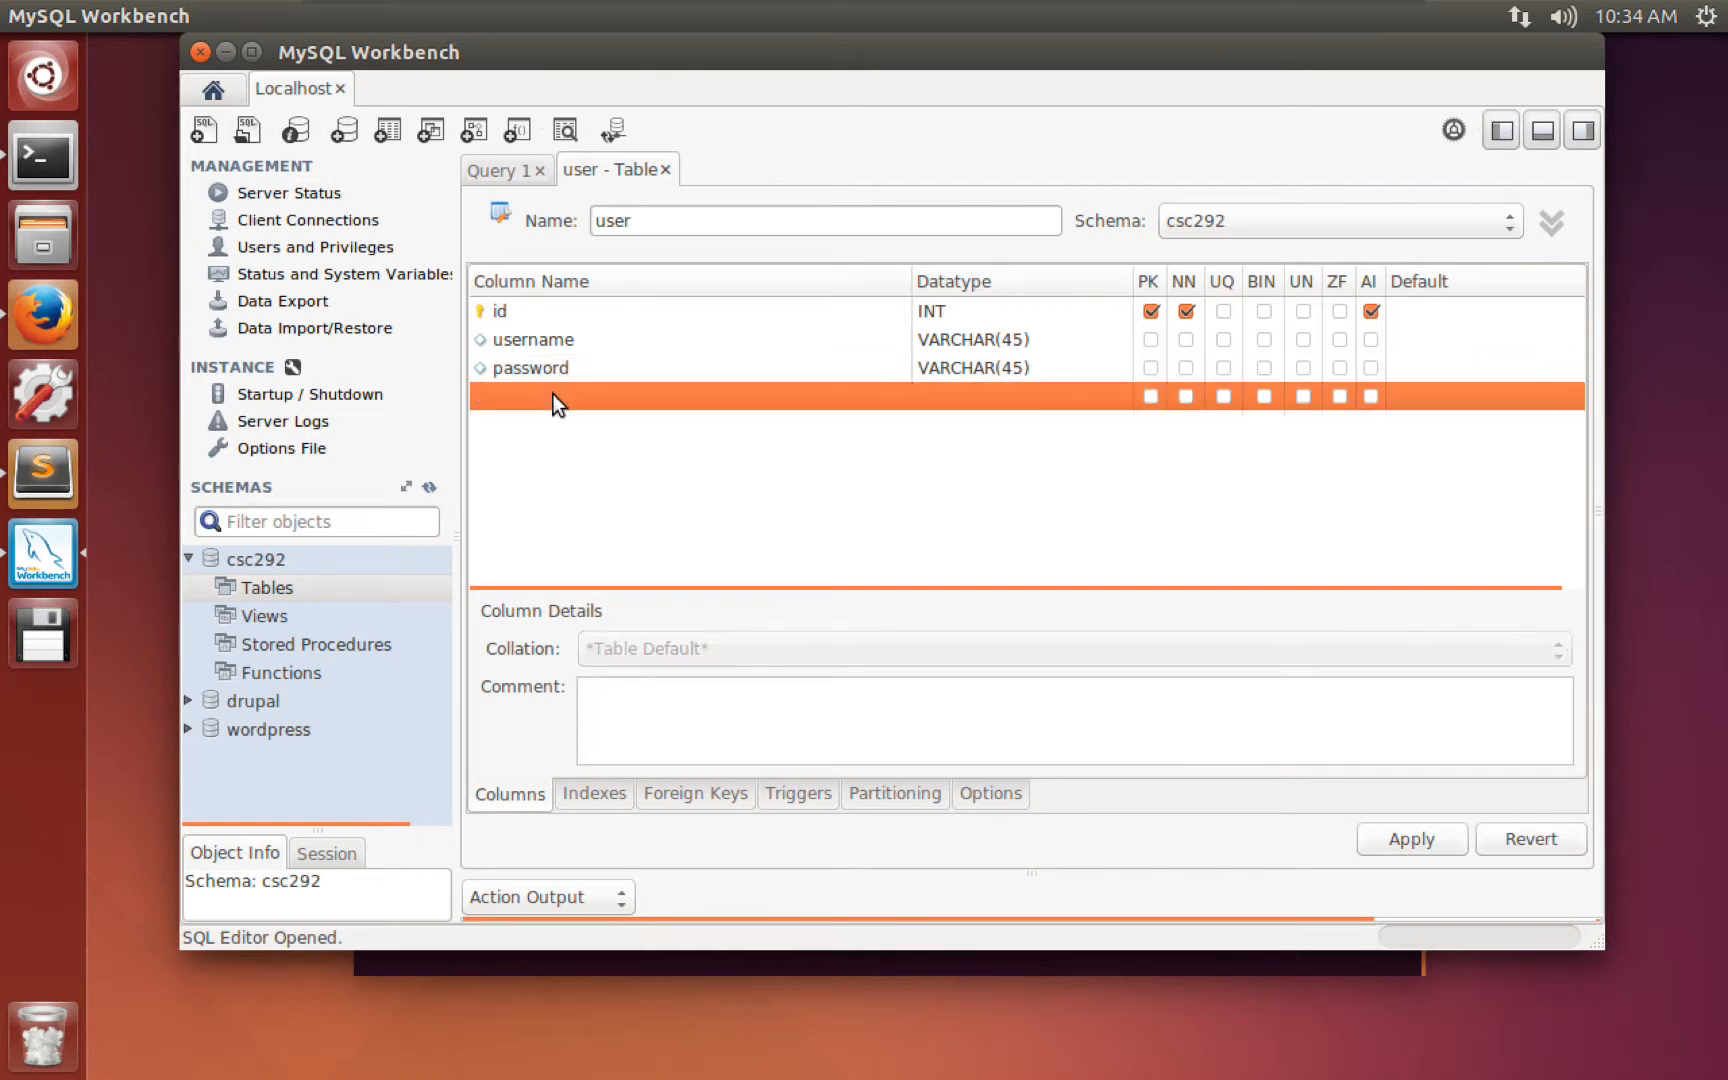
pyautogui.click(554, 394)
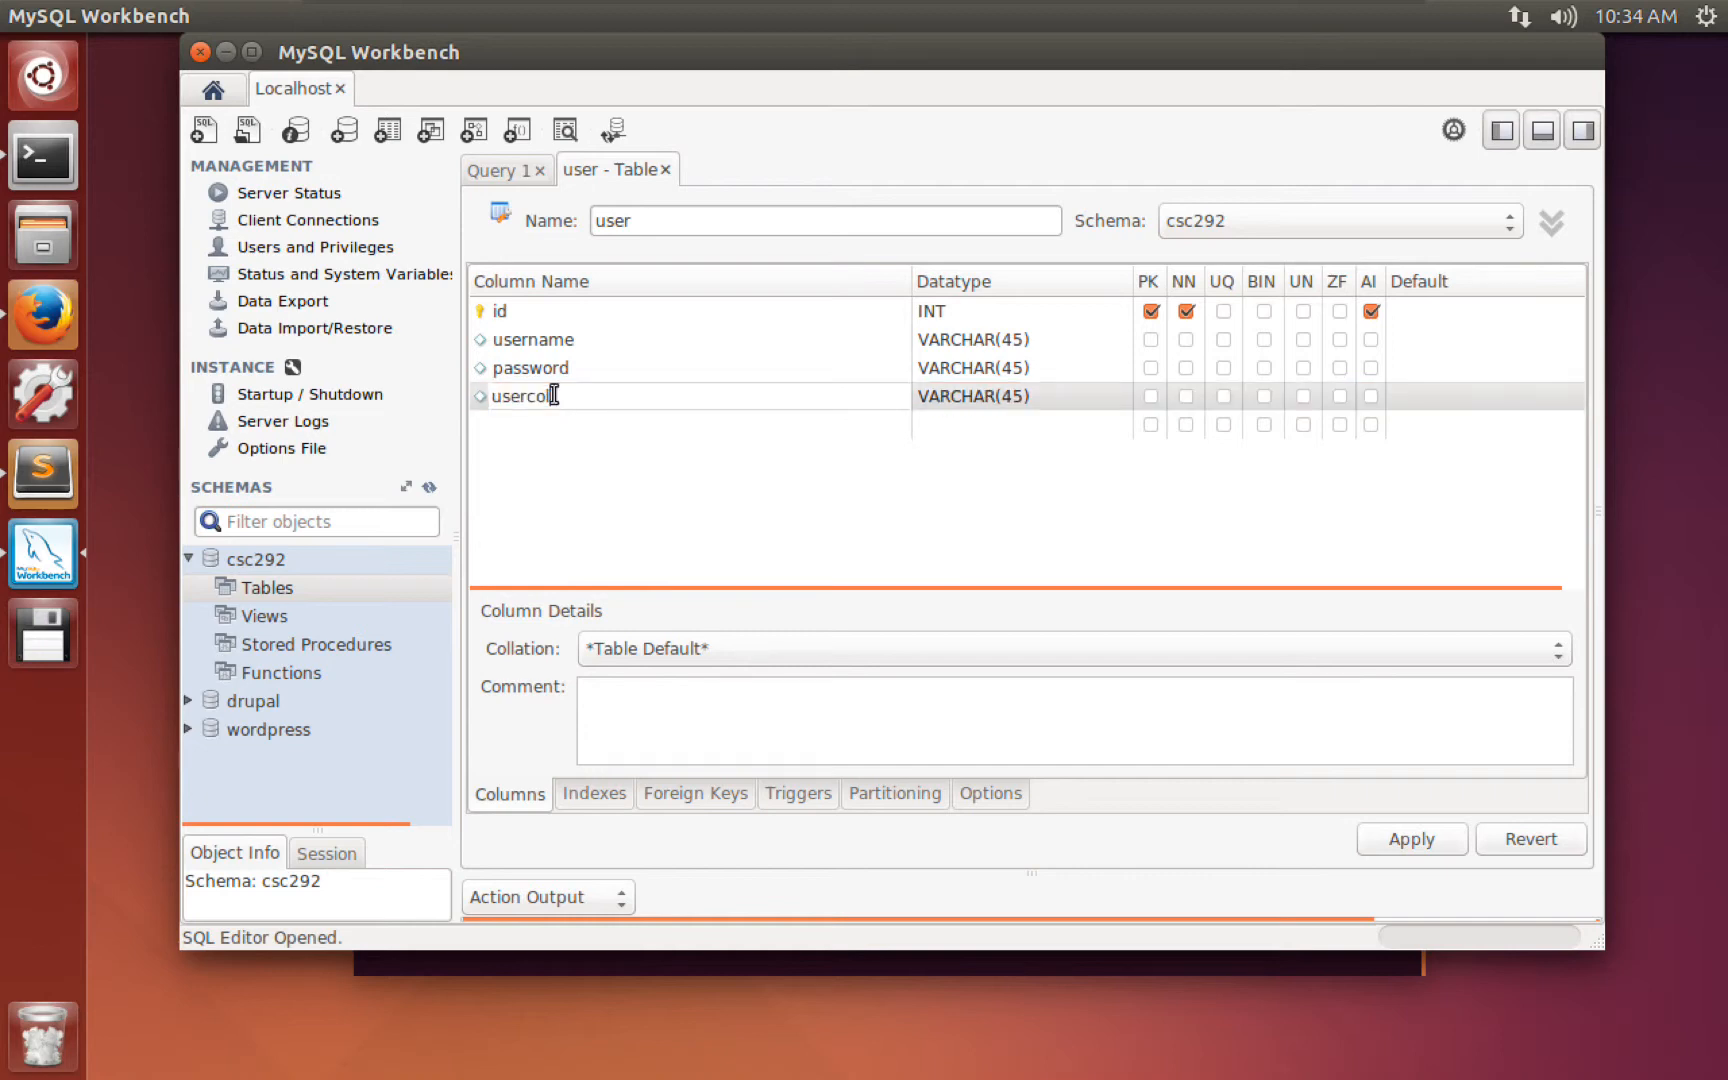
pyautogui.press('BackSpace')
pyautogui.press('BackSpace')
pyautogui.press('BackSpace')
pyautogui.press('BackSpace')
pyautogui.press('BackSpace')
pyautogui.press('BackSpace')
pyautogui.press('BackSpace')
pyautogui.write('first_name')
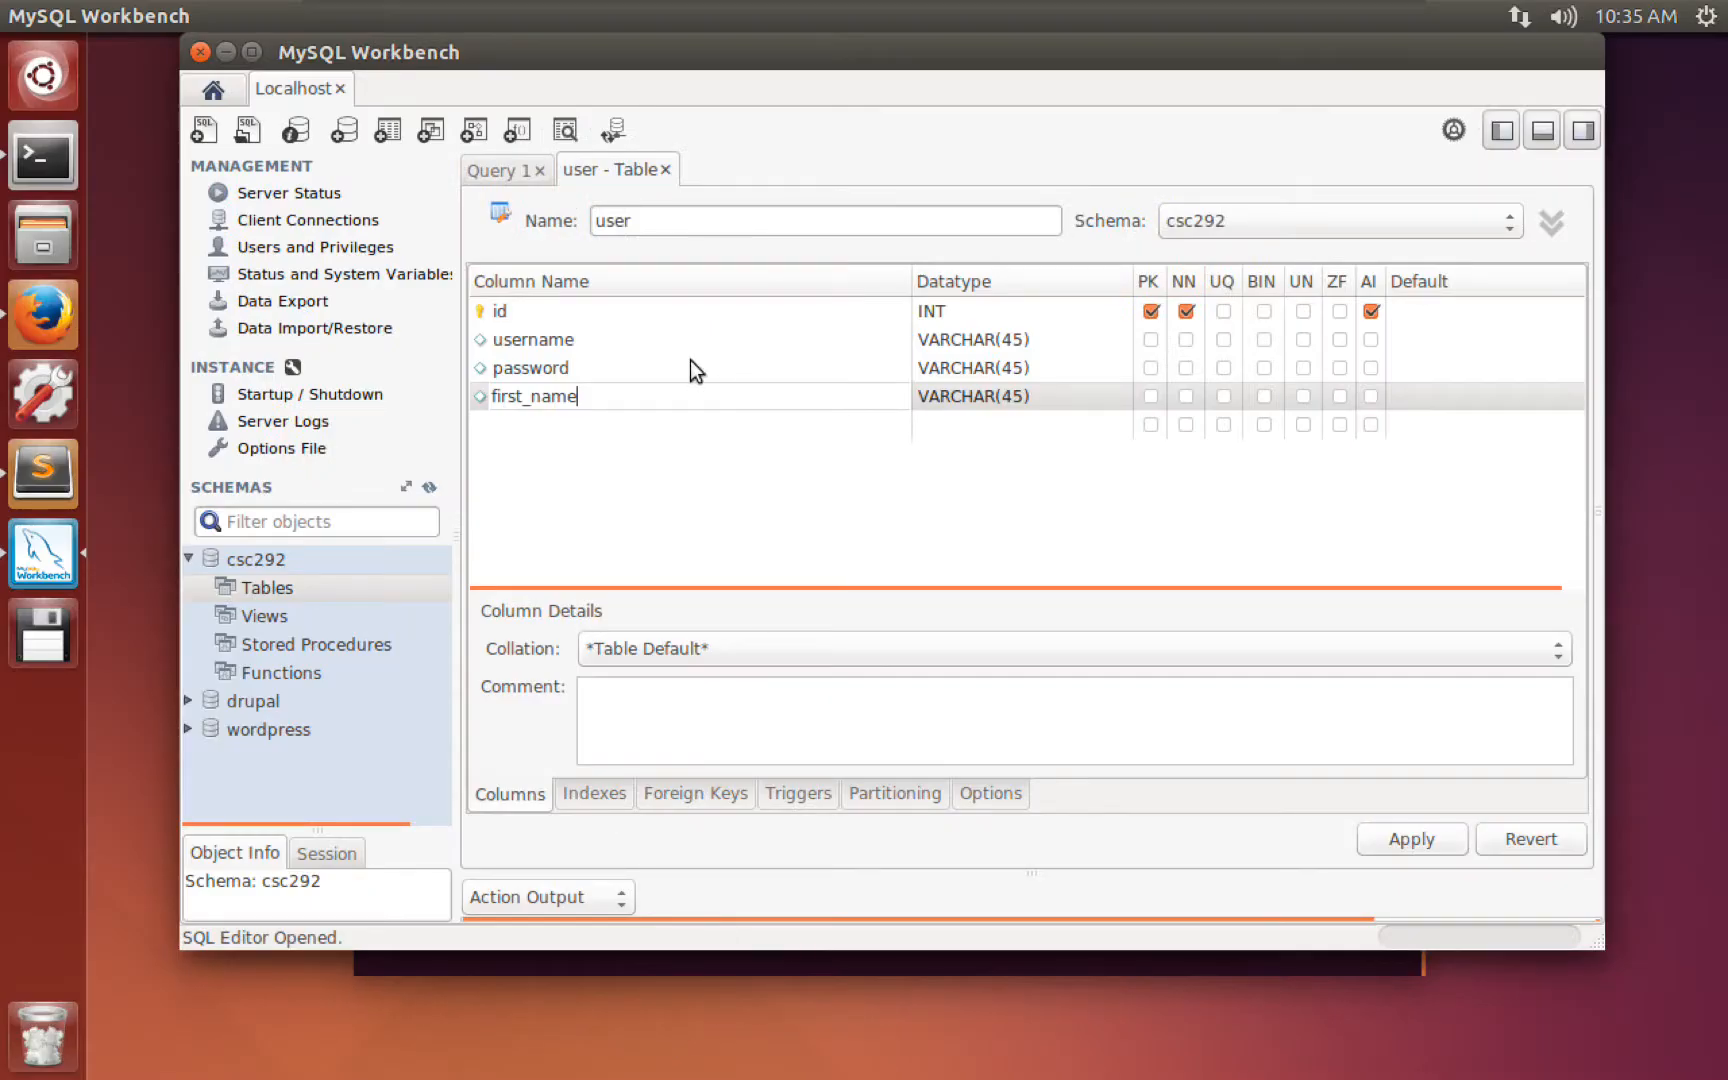
pyautogui.click(567, 430)
pyautogui.click(566, 427)
pyautogui.click(565, 425)
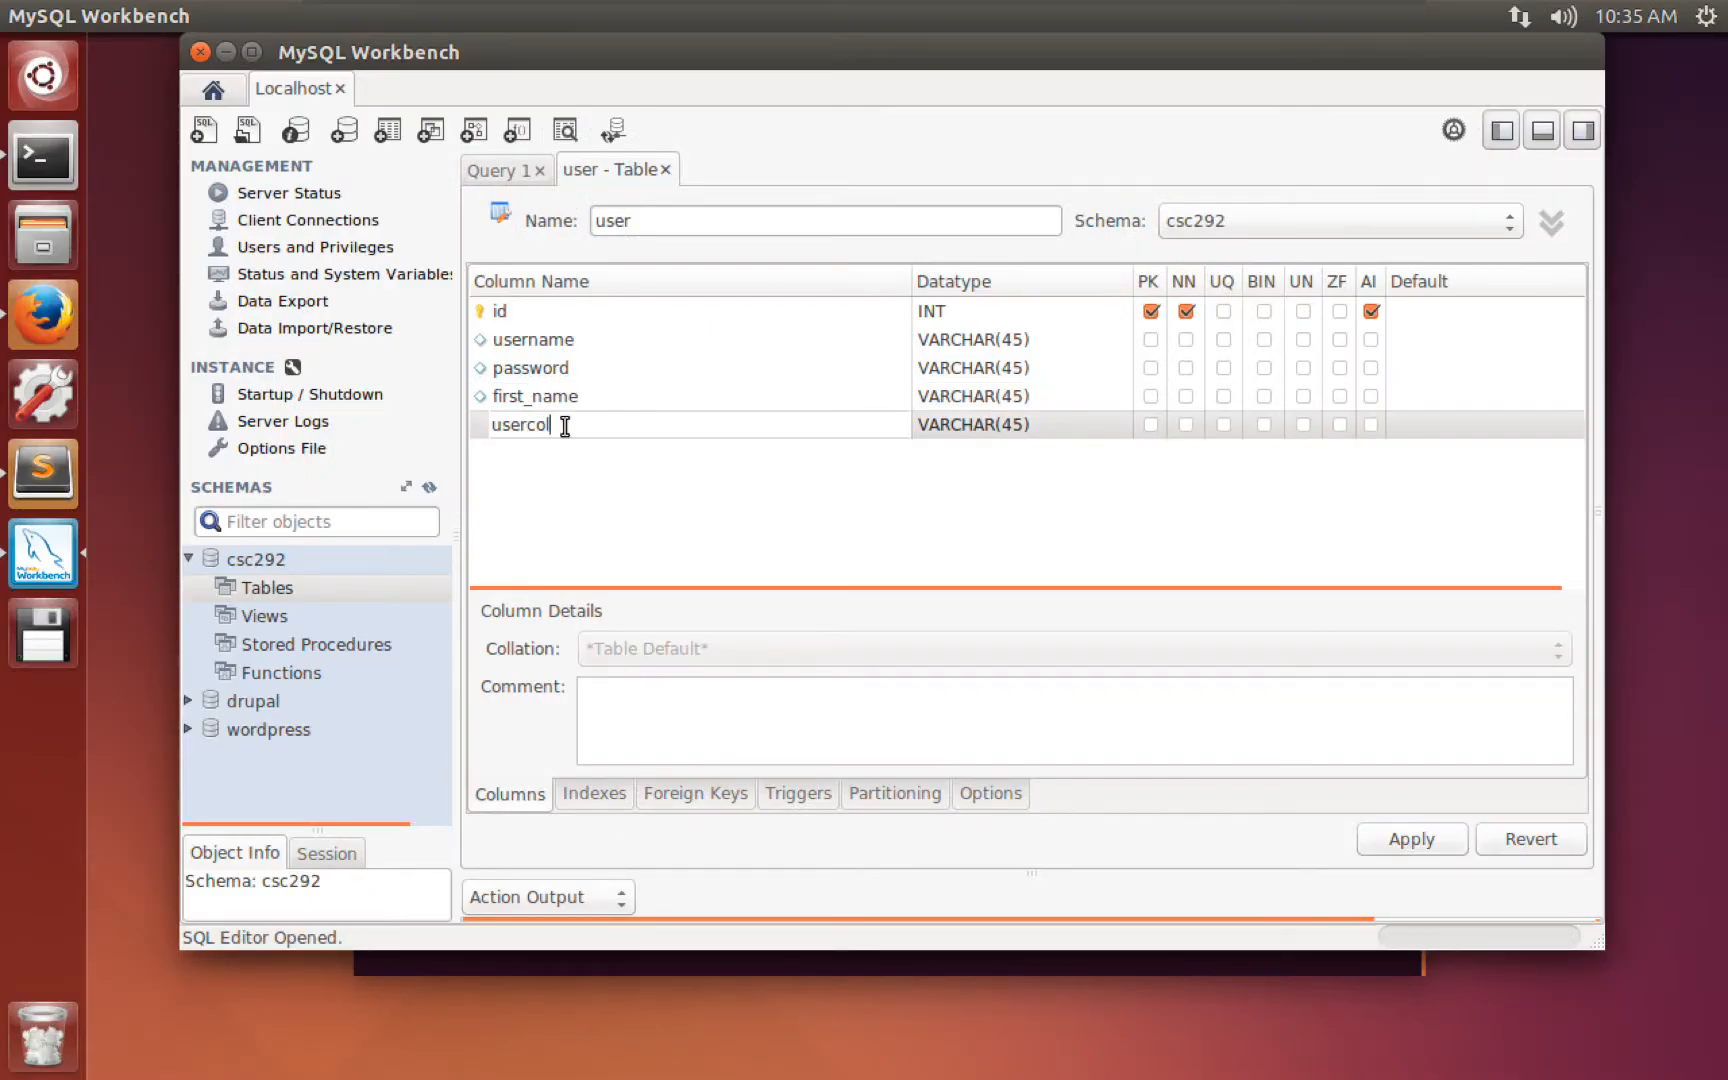
pyautogui.moveTo(565, 425); pyautogui.dragTo(497, 425)
pyautogui.press('BackSpace')
pyautogui.write('last_name')
pyautogui.click(1020, 343)
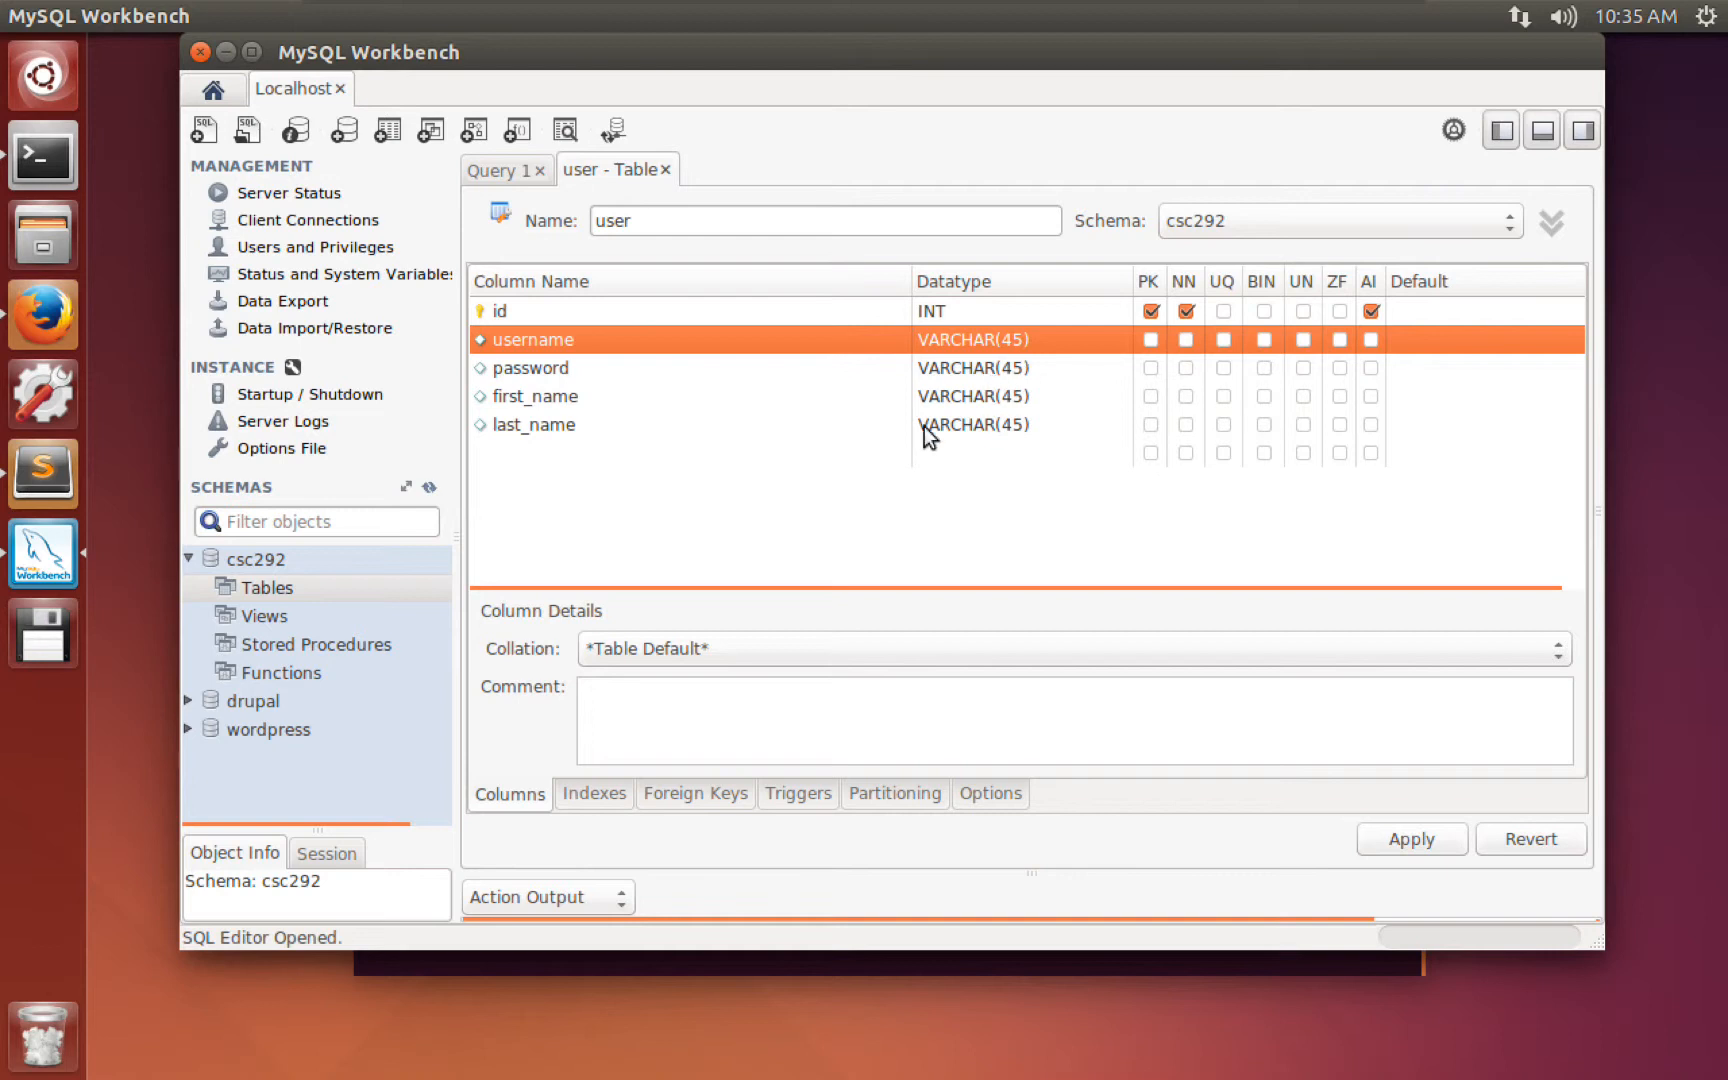
# Change the password column's datatype from VARCHAR(45) to VARCHAR(100).
pyautogui.click(630, 366)
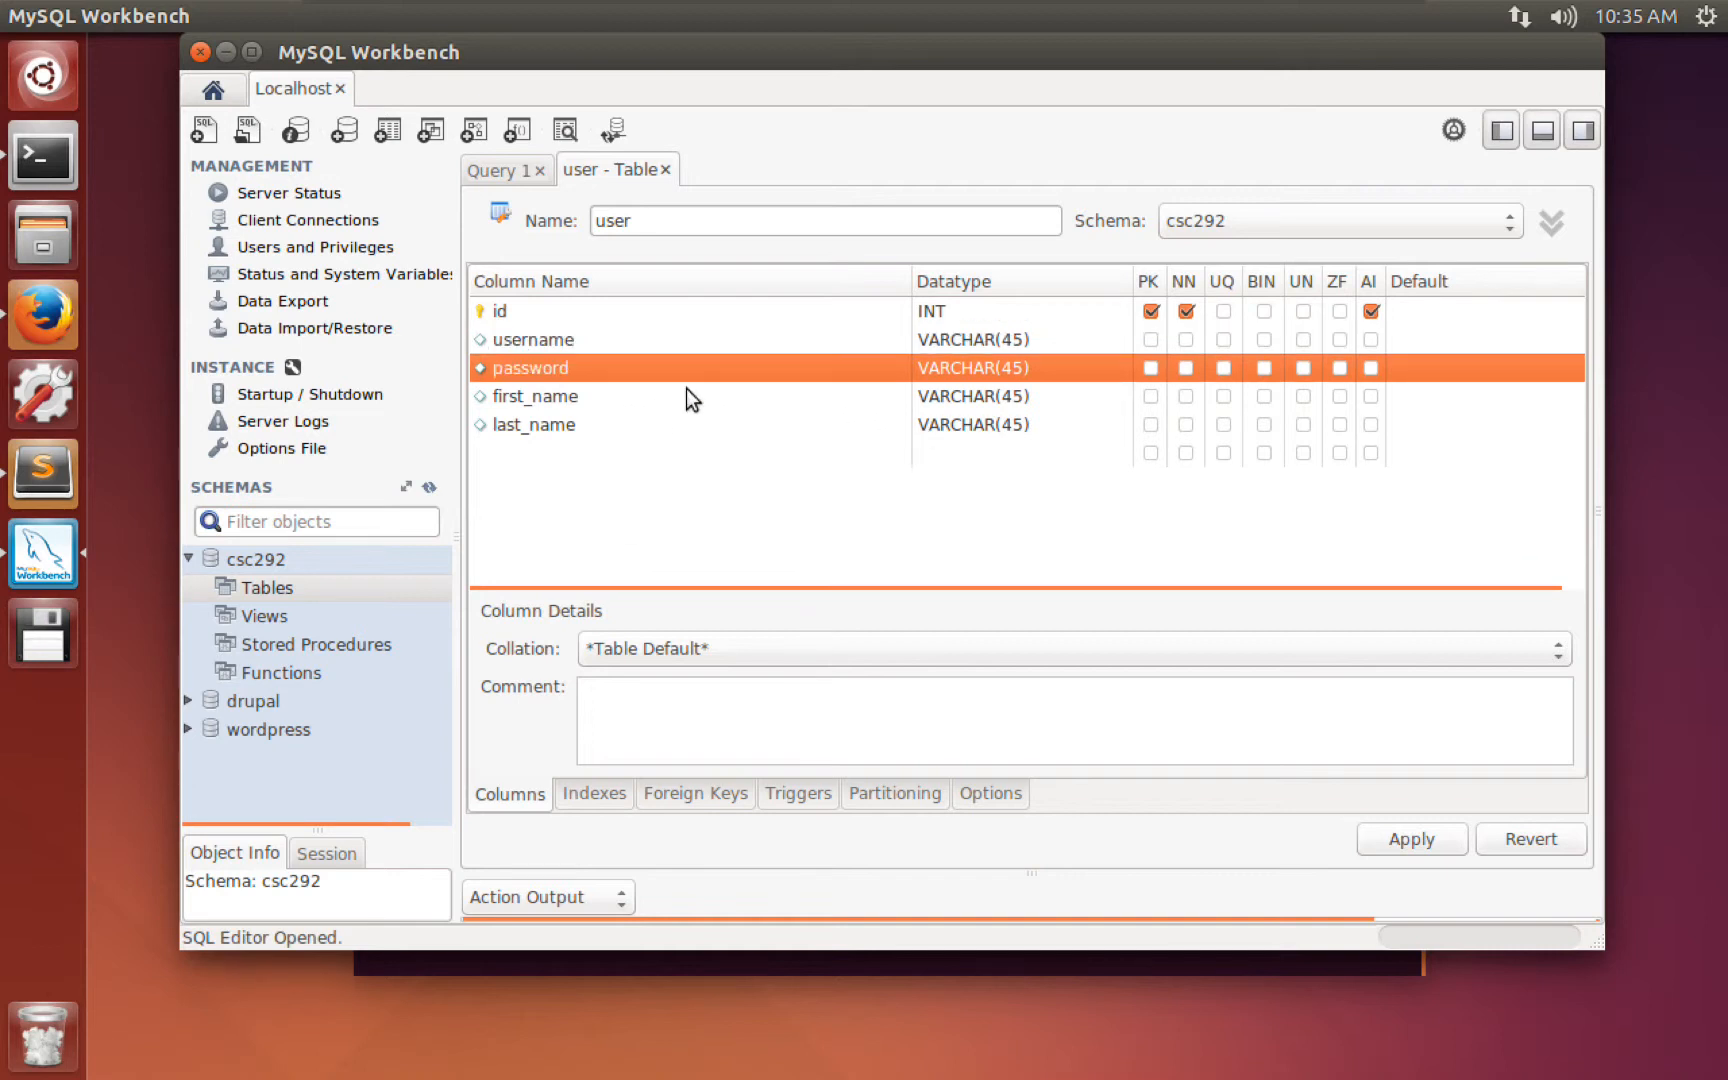
pyautogui.click(1008, 360)
pyautogui.doubleClick(1011, 368)
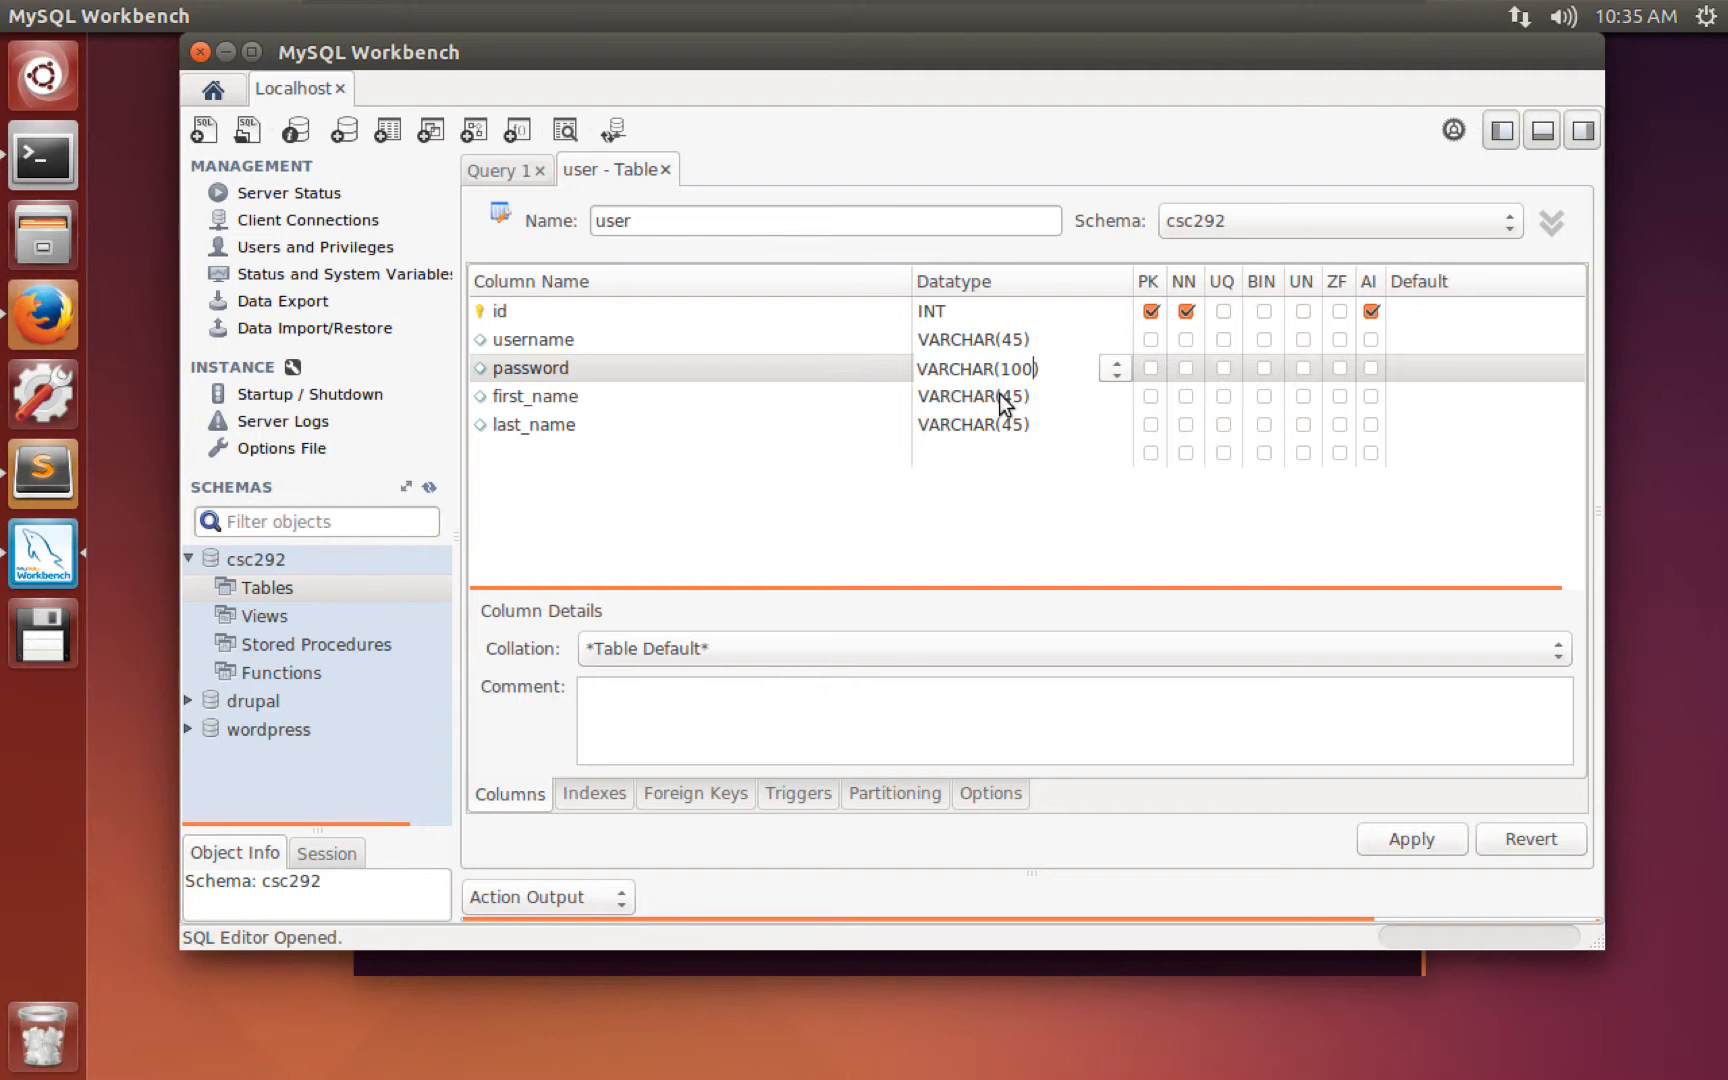
pyautogui.click(1003, 398)
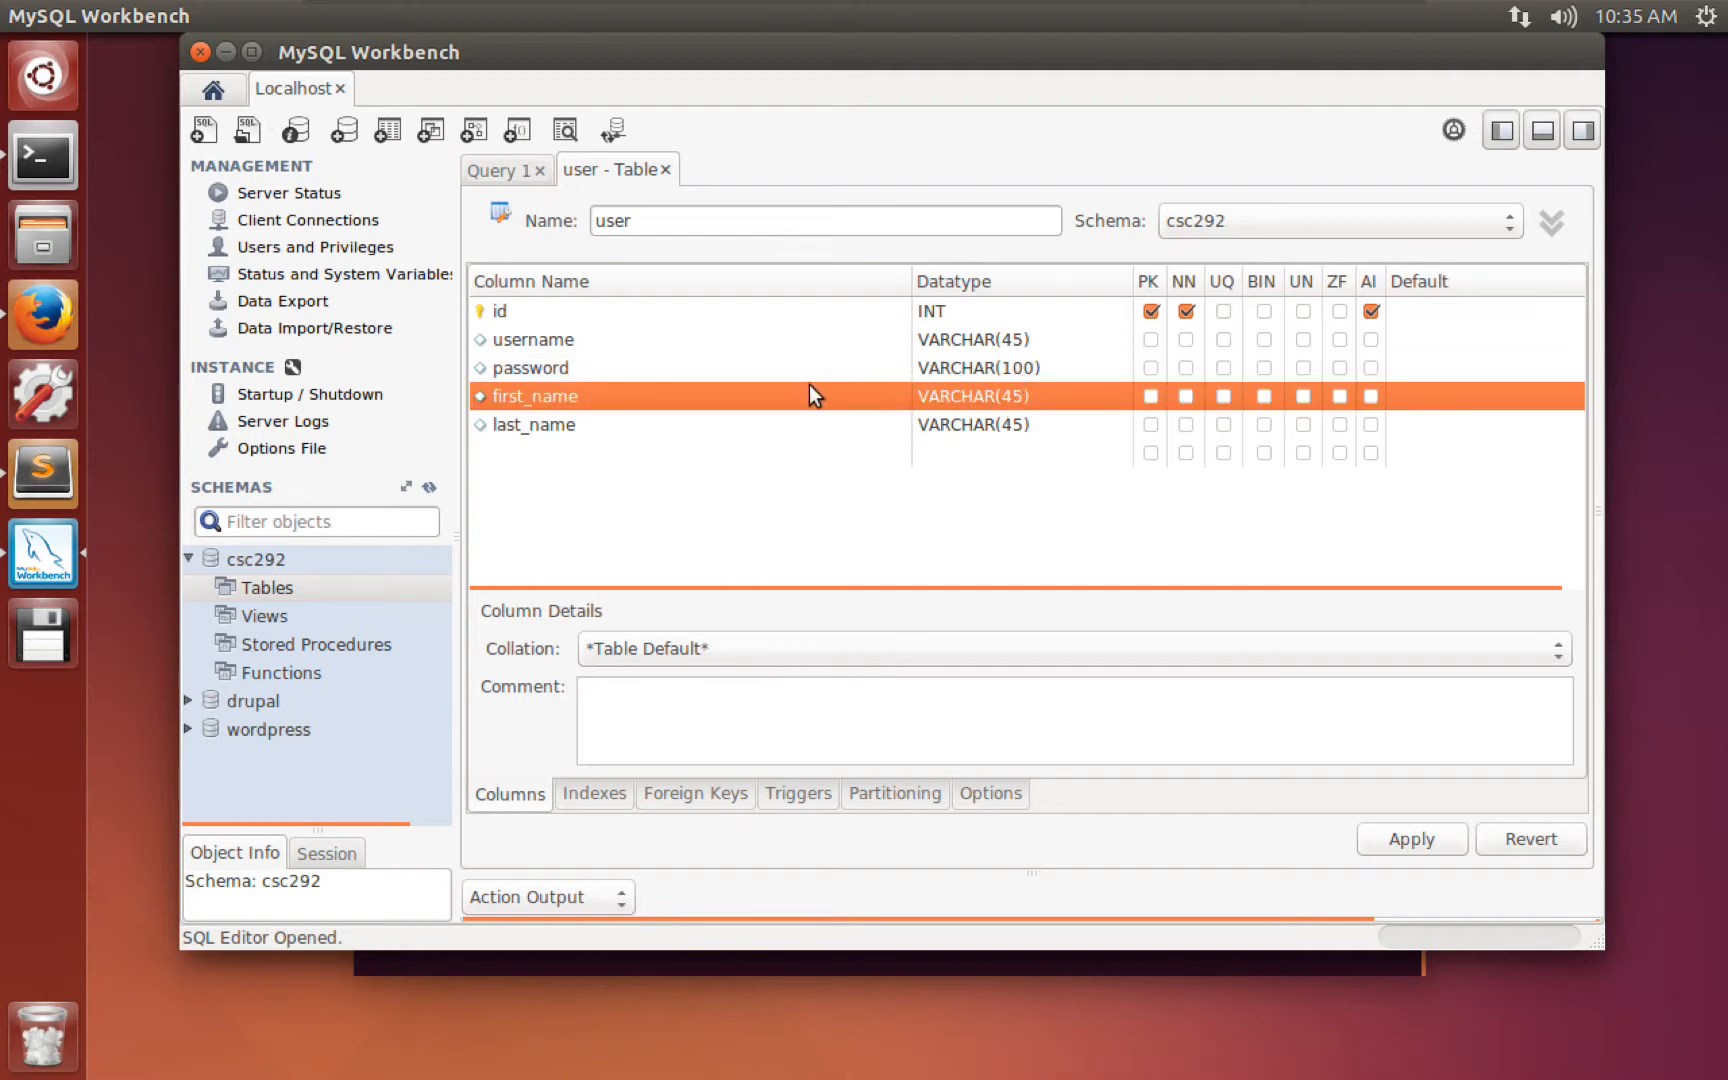
pyautogui.click(541, 367)
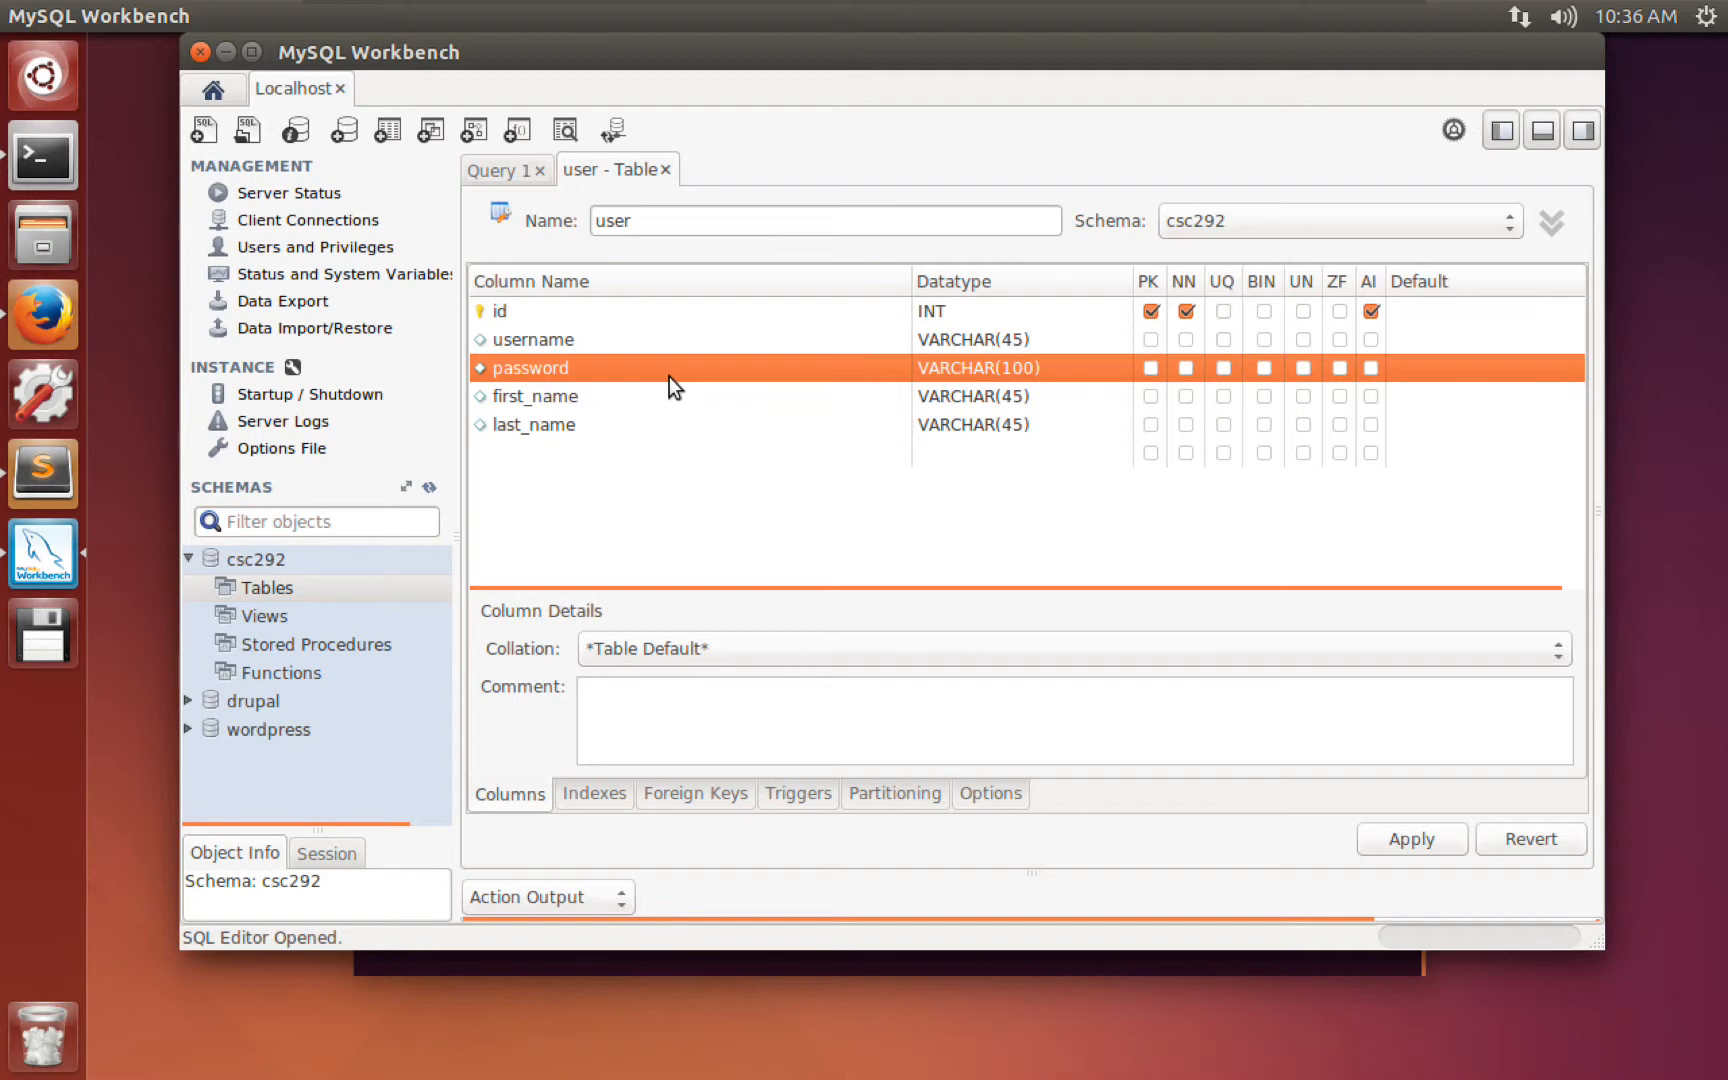
pyautogui.click(561, 397)
pyautogui.click(545, 372)
# Open the CREATE TABLE script review and inspect the table name and the id NOT NULL definition.
pyautogui.click(1422, 846)
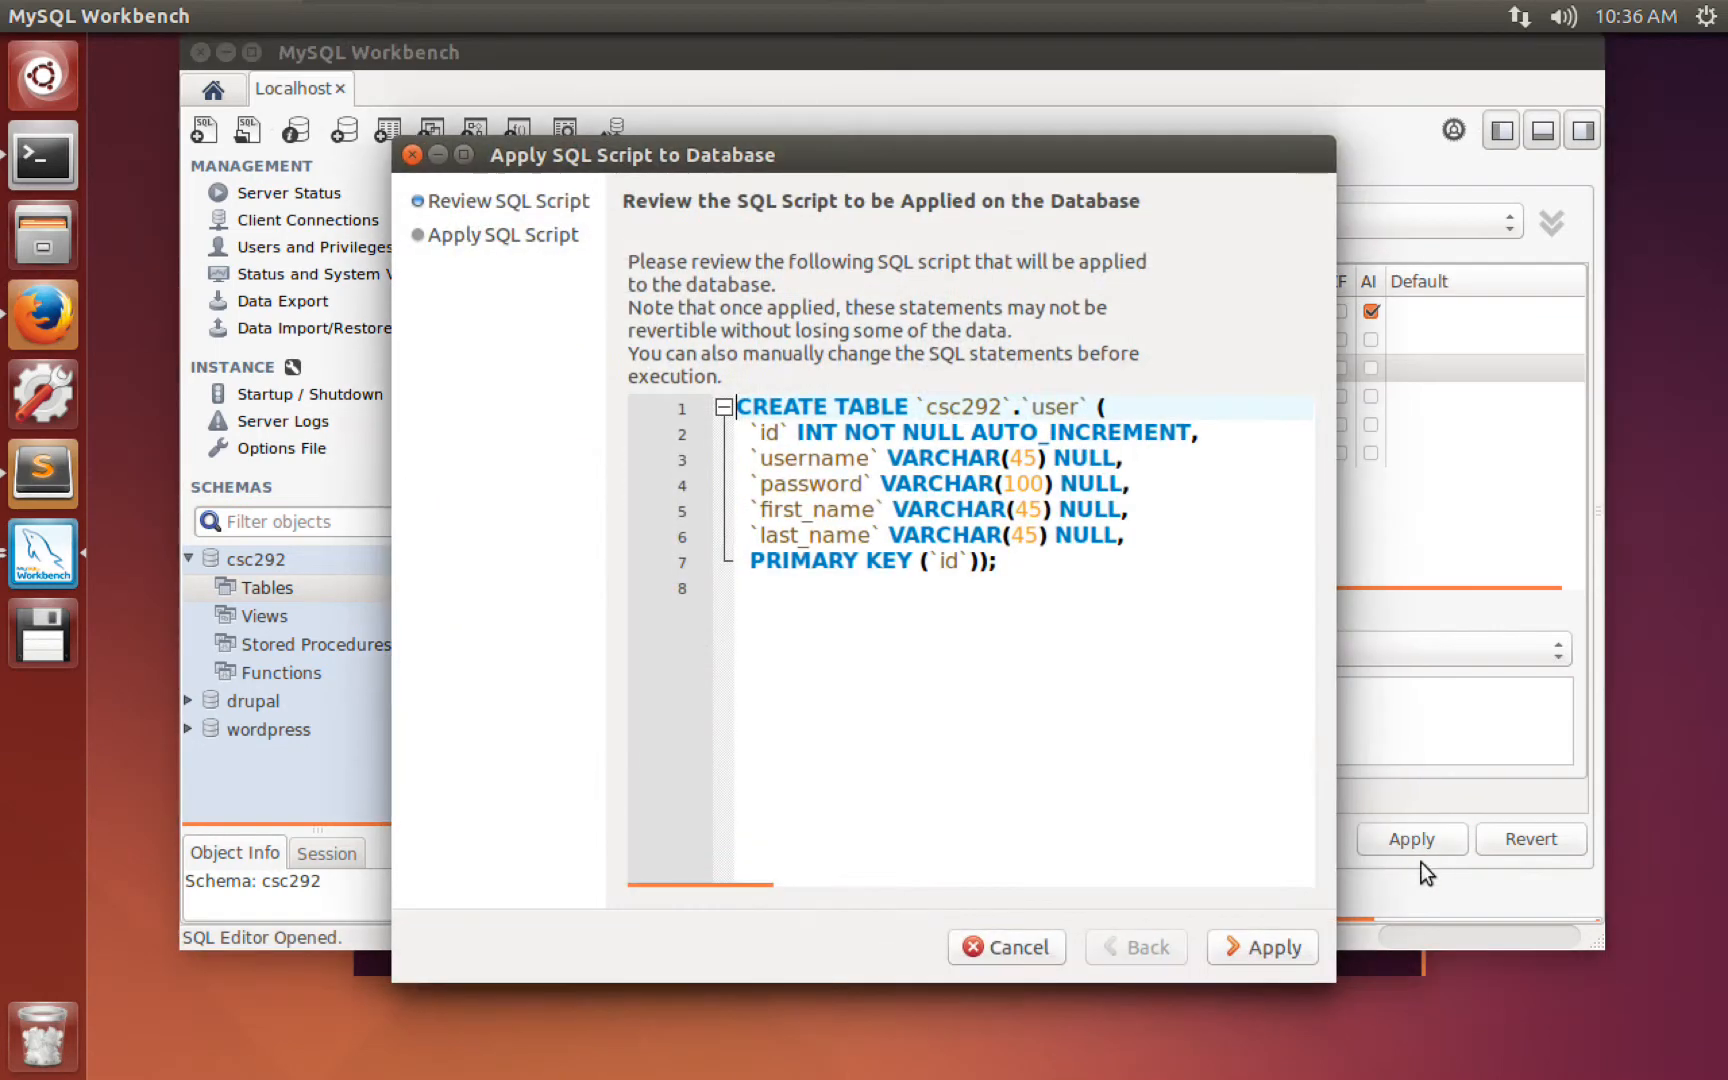
pyautogui.moveTo(1023, 572); pyautogui.dragTo(738, 406)
pyautogui.click(988, 561)
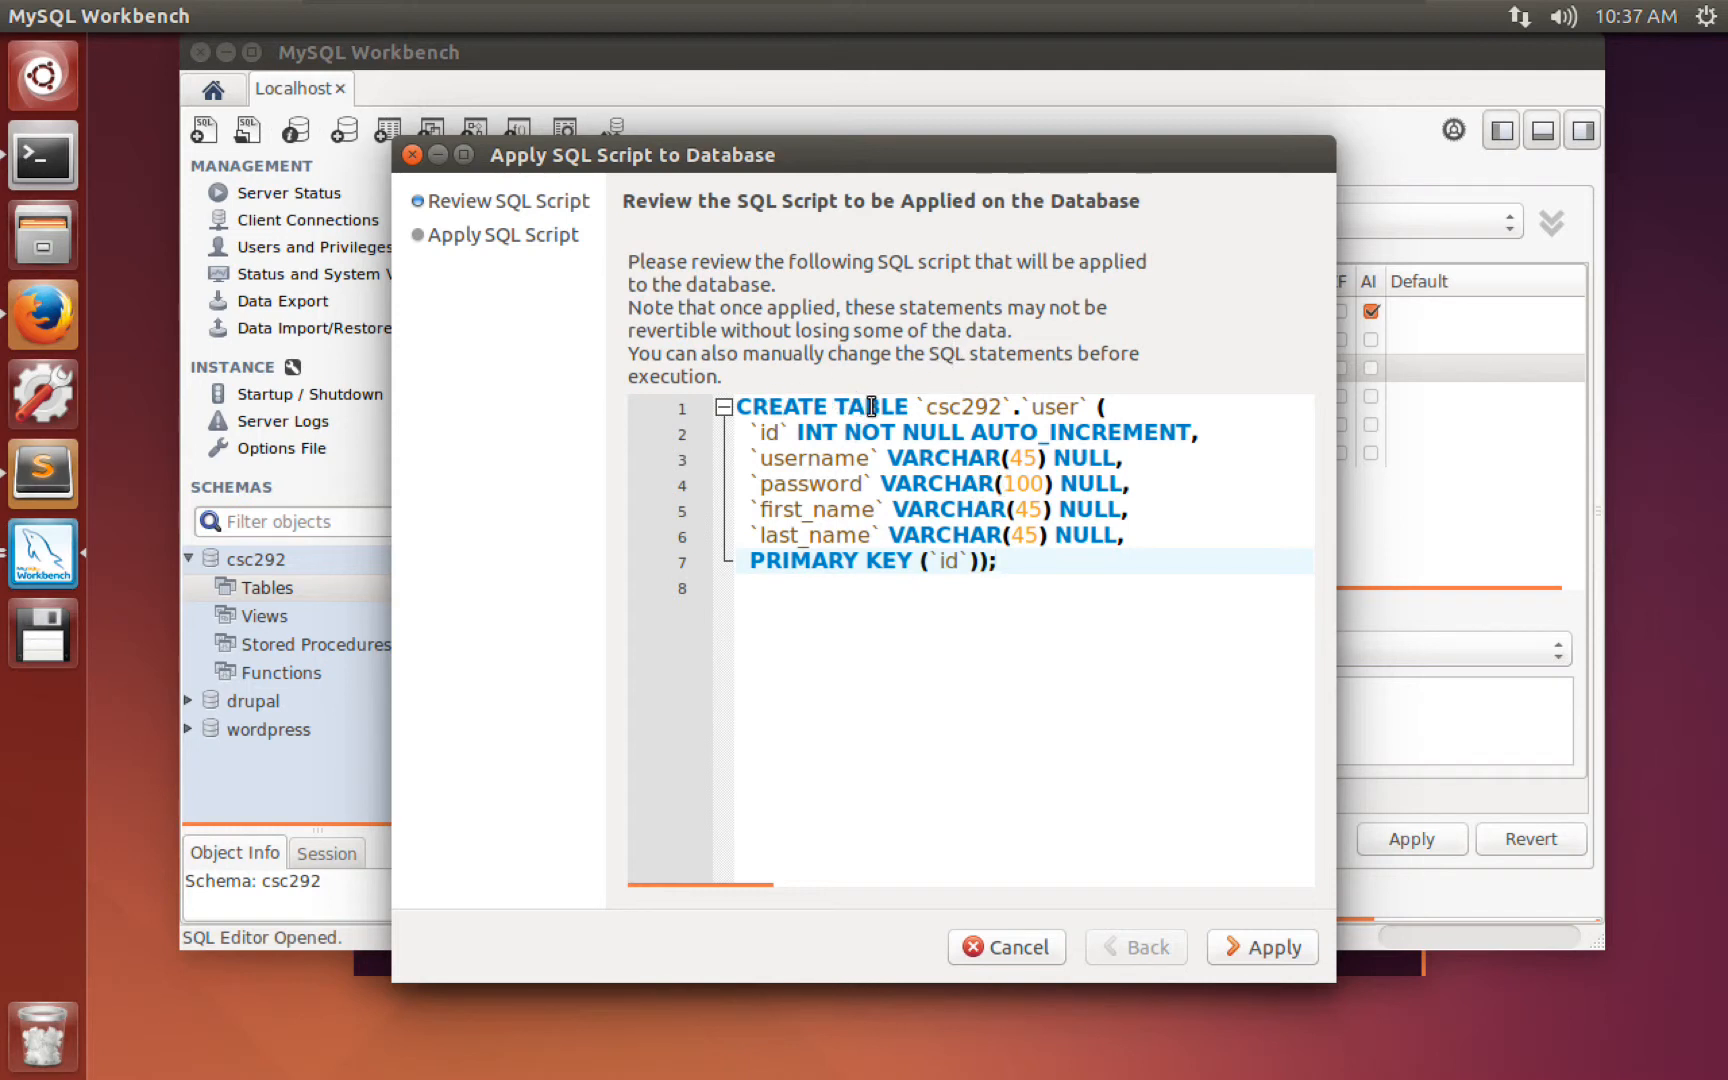
pyautogui.moveTo(922, 407); pyautogui.dragTo(1078, 398)
pyautogui.click(1106, 405)
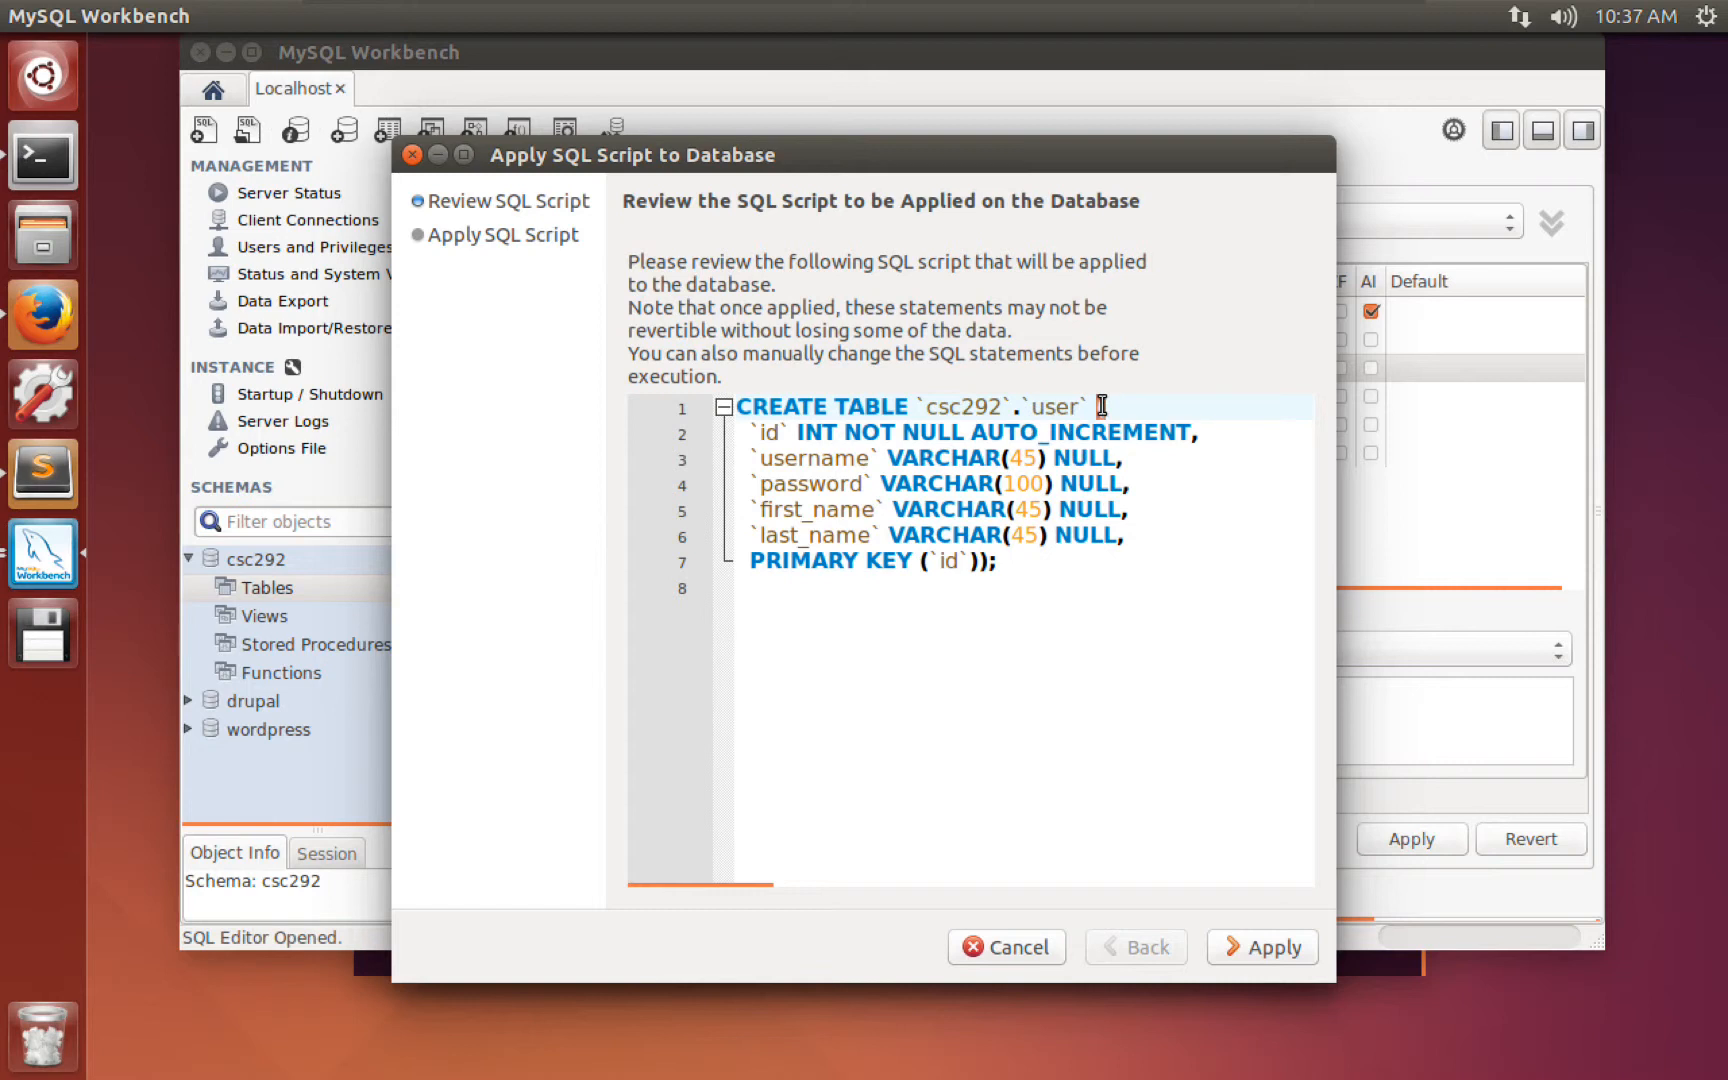
pyautogui.click(768, 432)
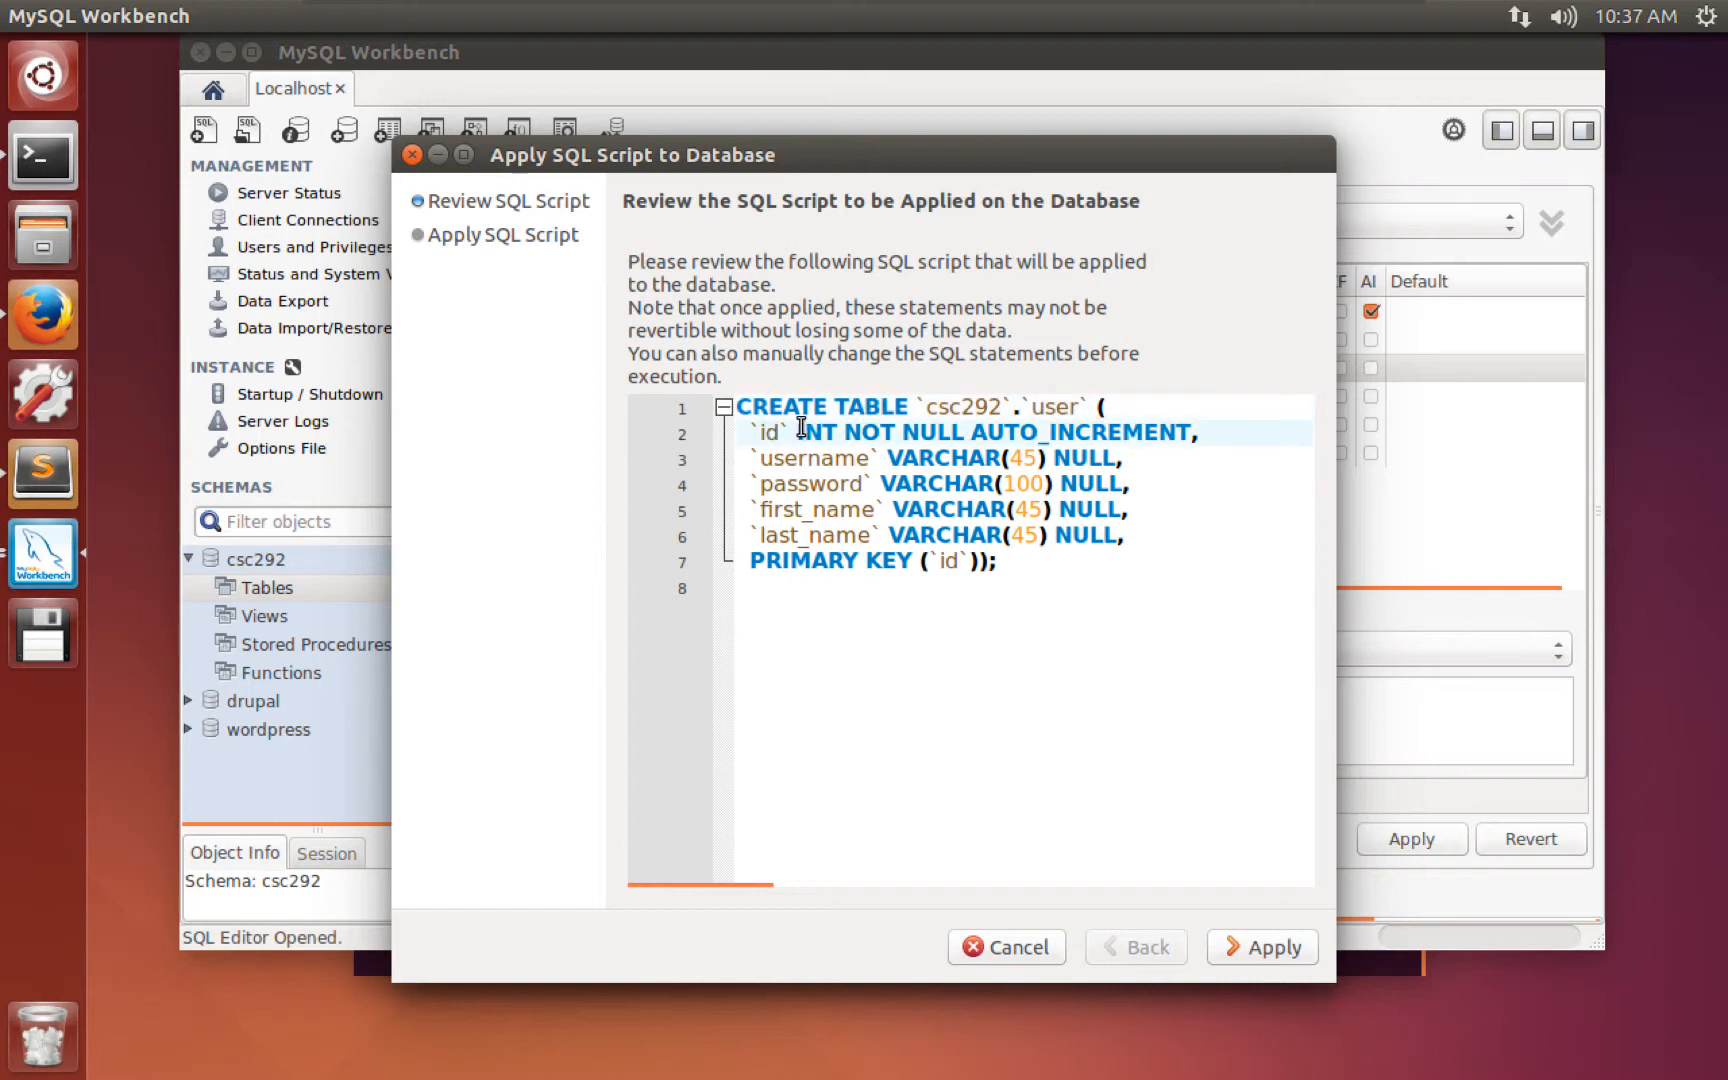
pyautogui.moveTo(802, 428); pyautogui.dragTo(1150, 432)
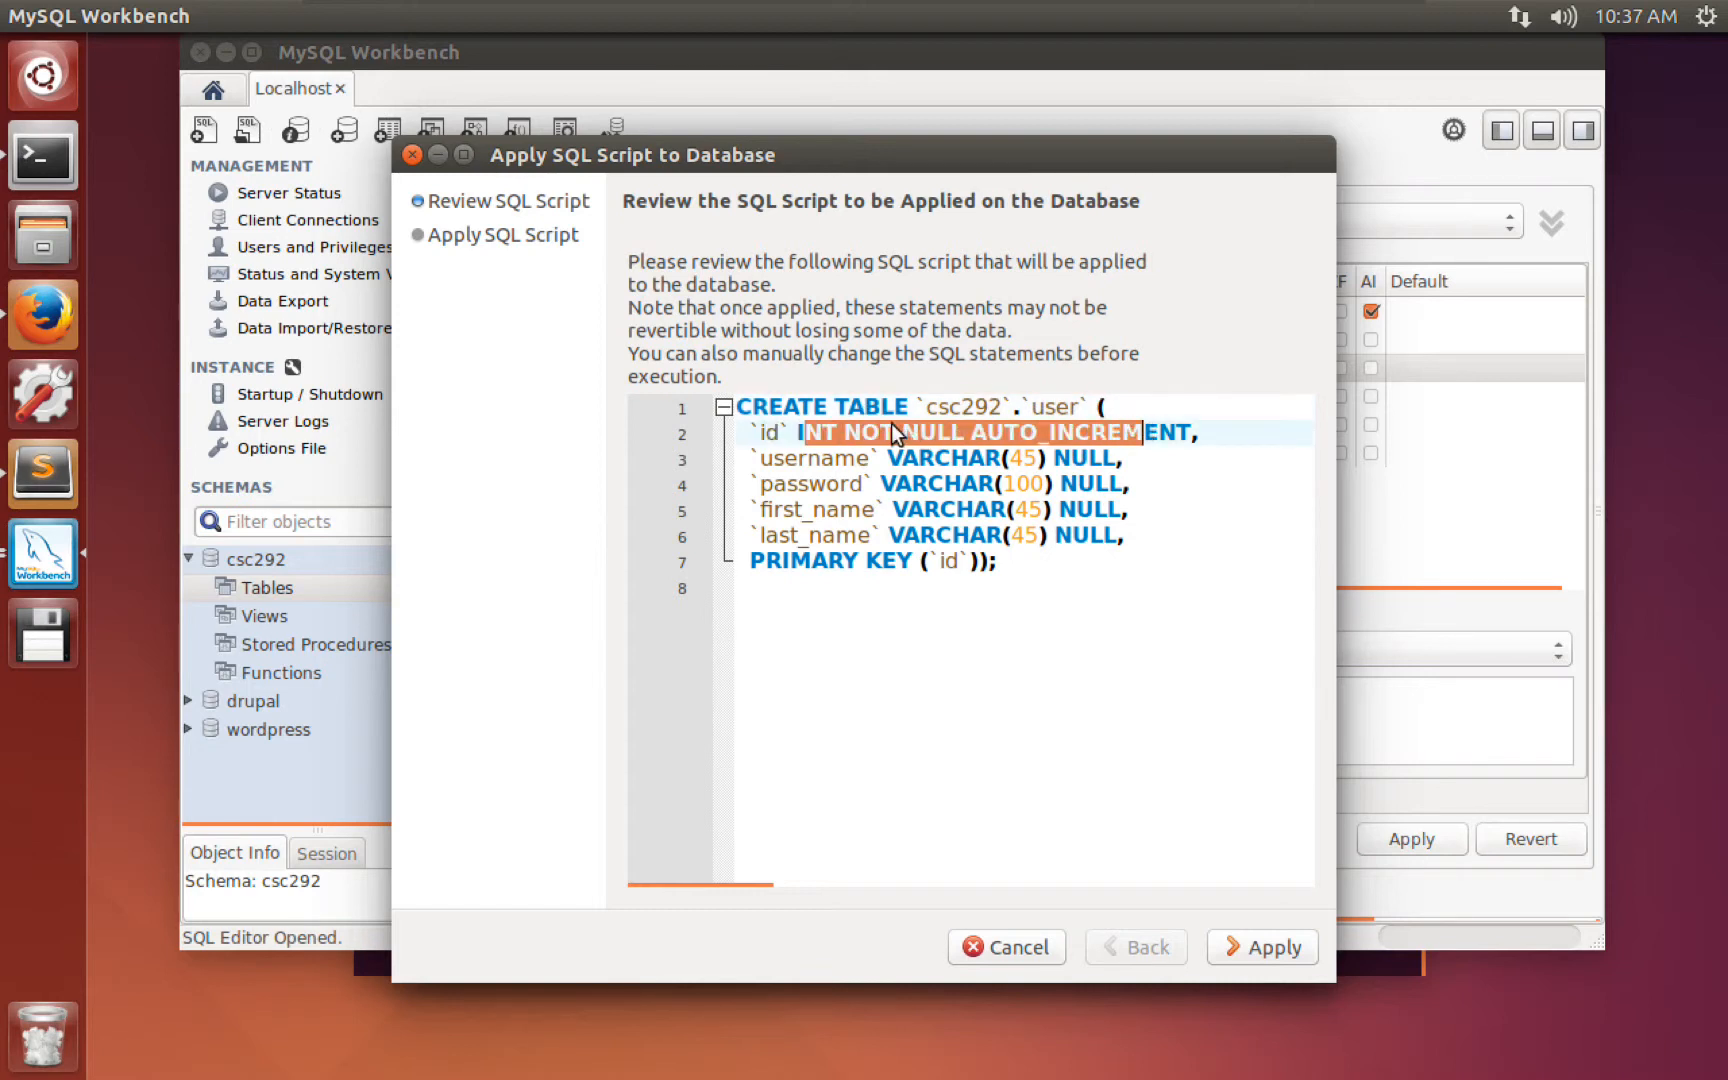
pyautogui.click(860, 432)
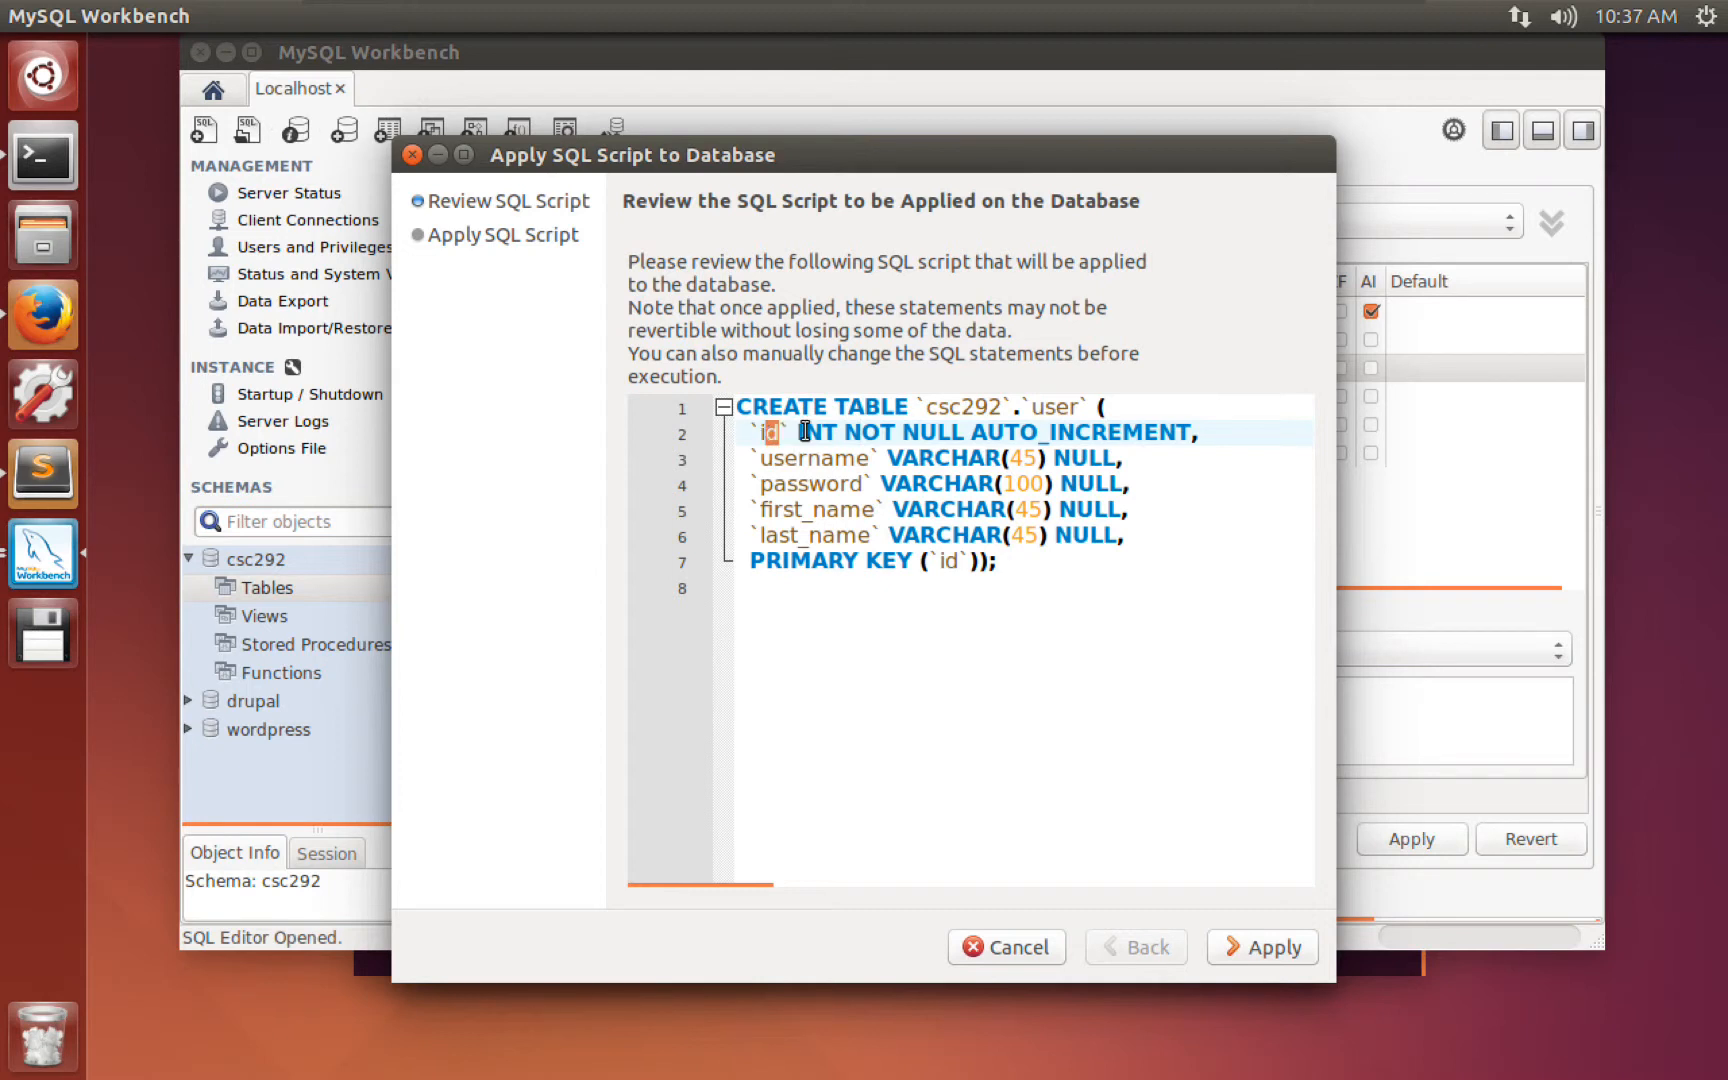
pyautogui.moveTo(806, 432); pyautogui.dragTo(1168, 432)
pyautogui.click(974, 428)
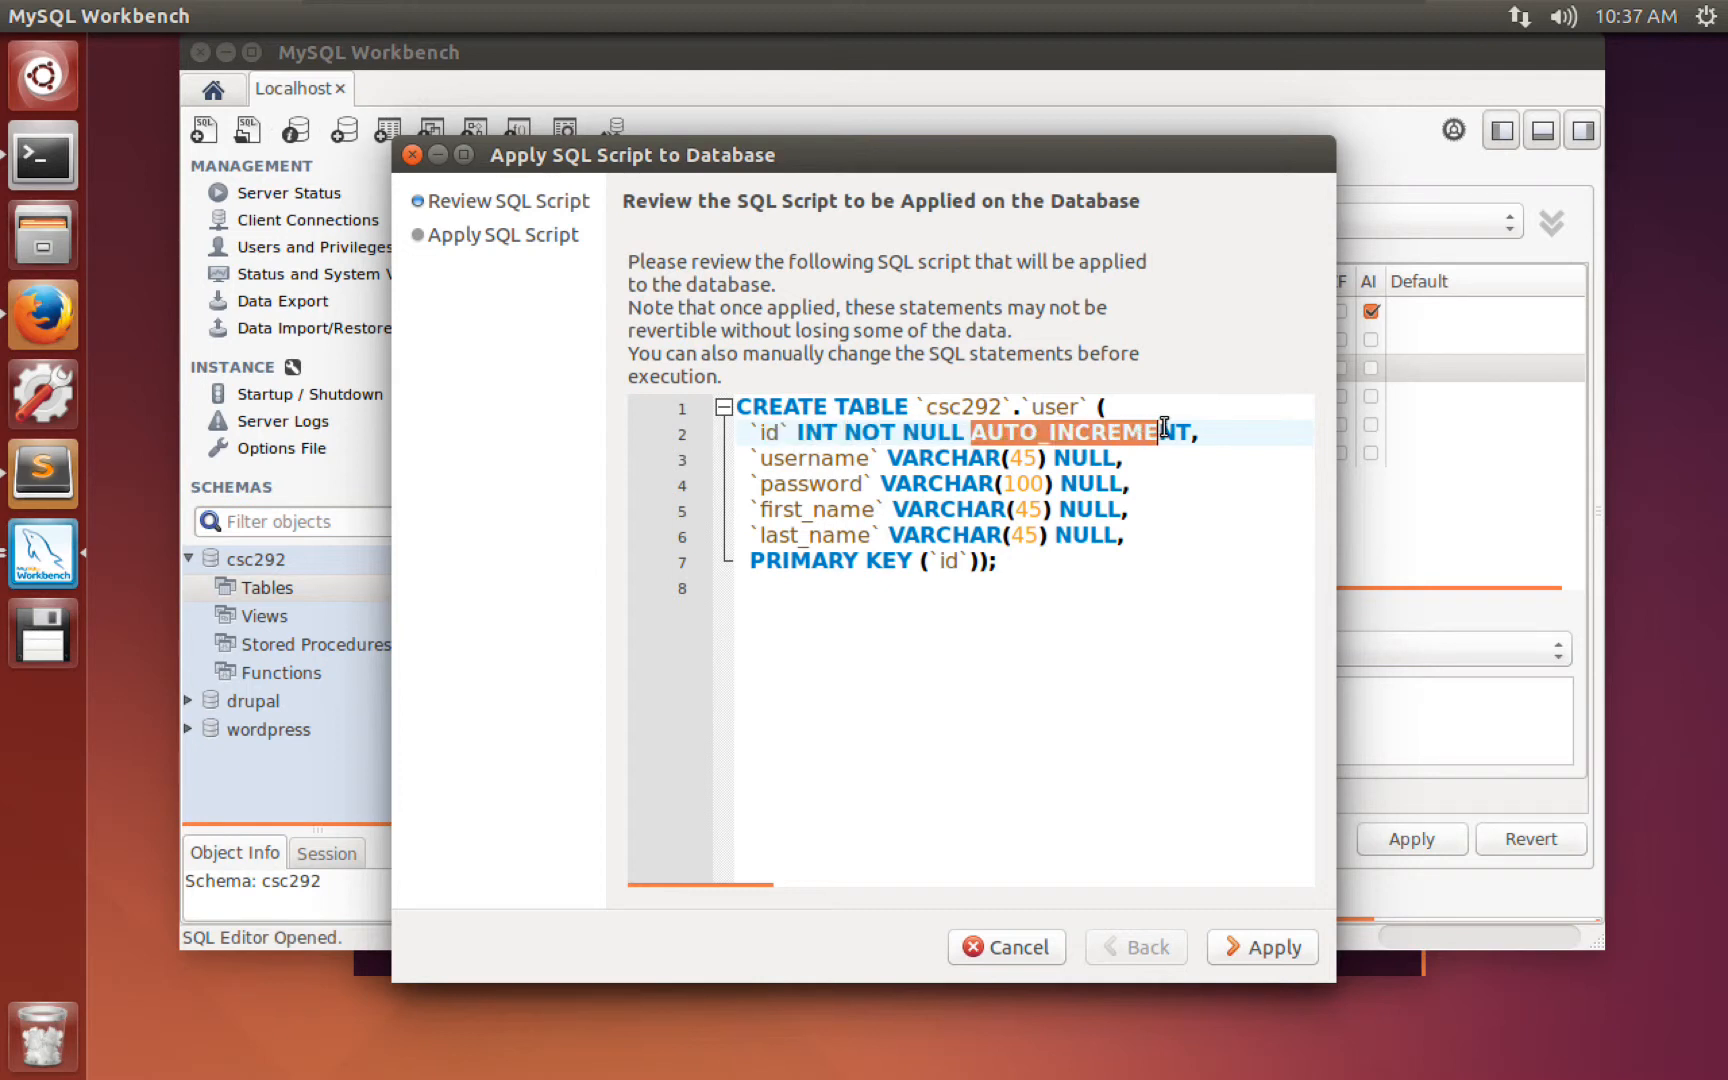
# Check AUTO_INCREMENT, the VARCHAR(45) columns and PRIMARY KEY (id), then apply the script.
pyautogui.doubleClick(795, 458)
pyautogui.moveTo(889, 458); pyautogui.dragTo(1042, 458)
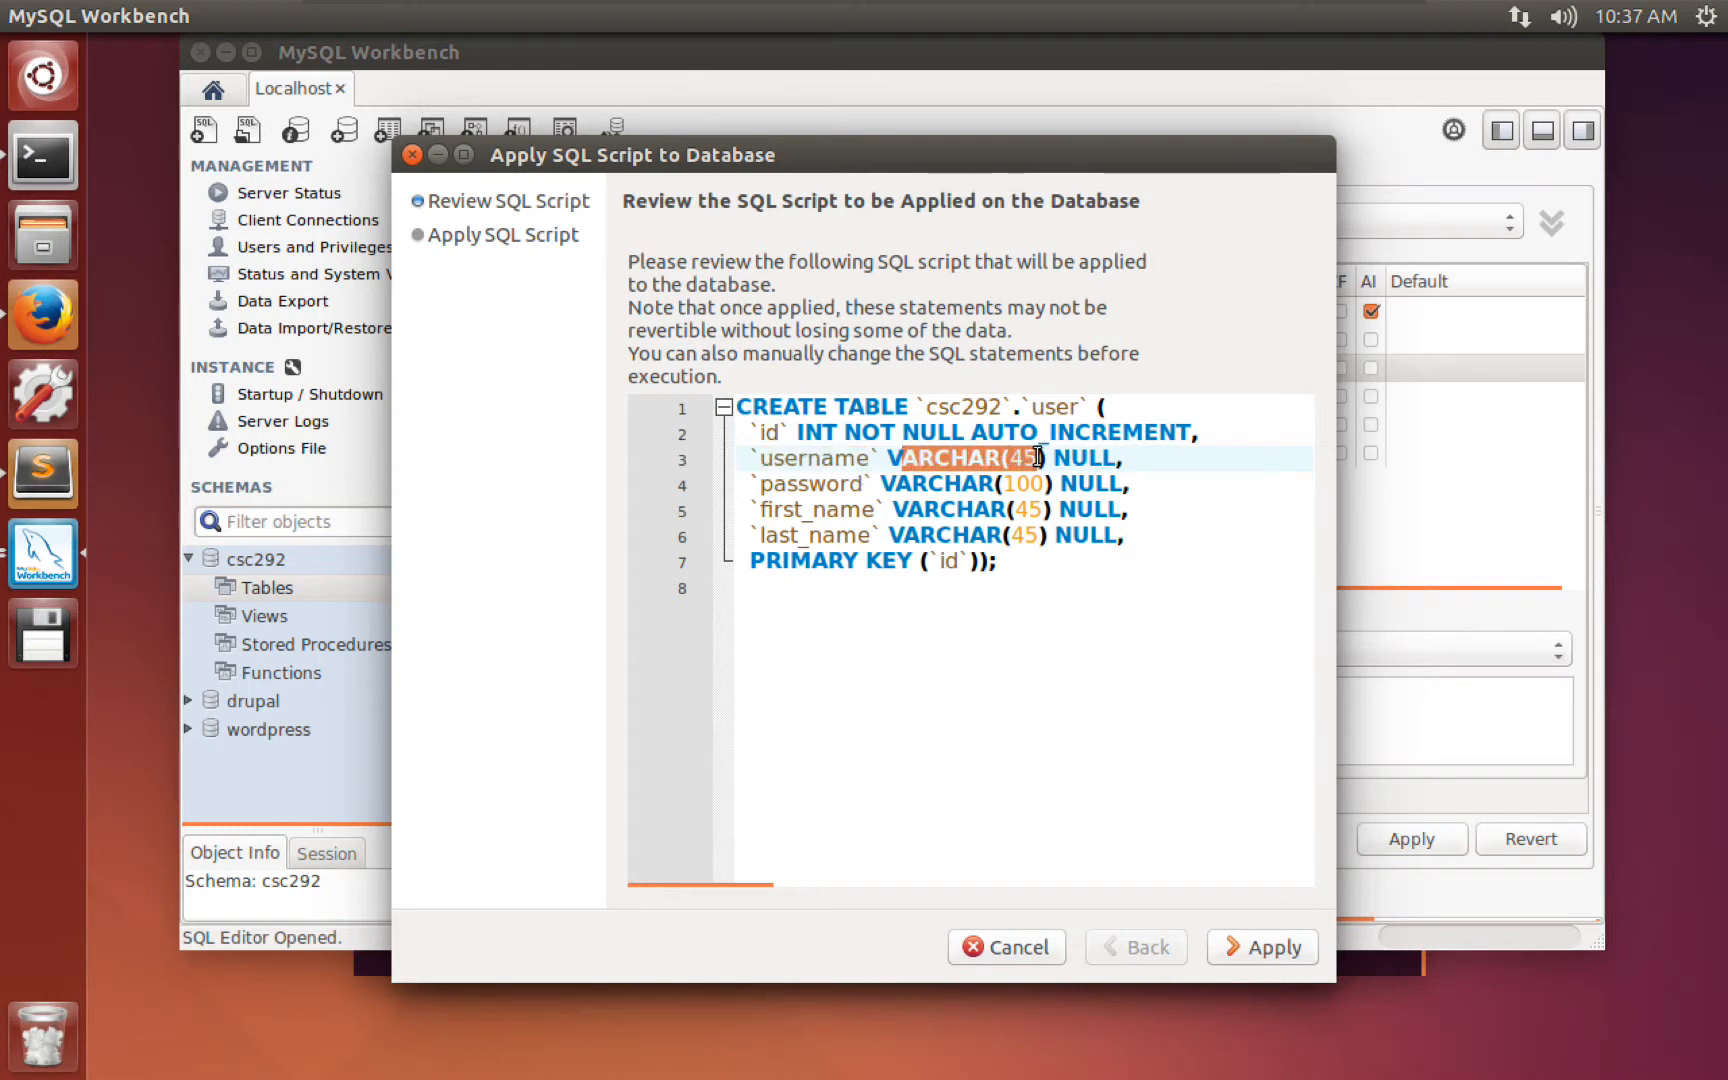
pyautogui.click(1077, 456)
pyautogui.doubleClick(808, 483)
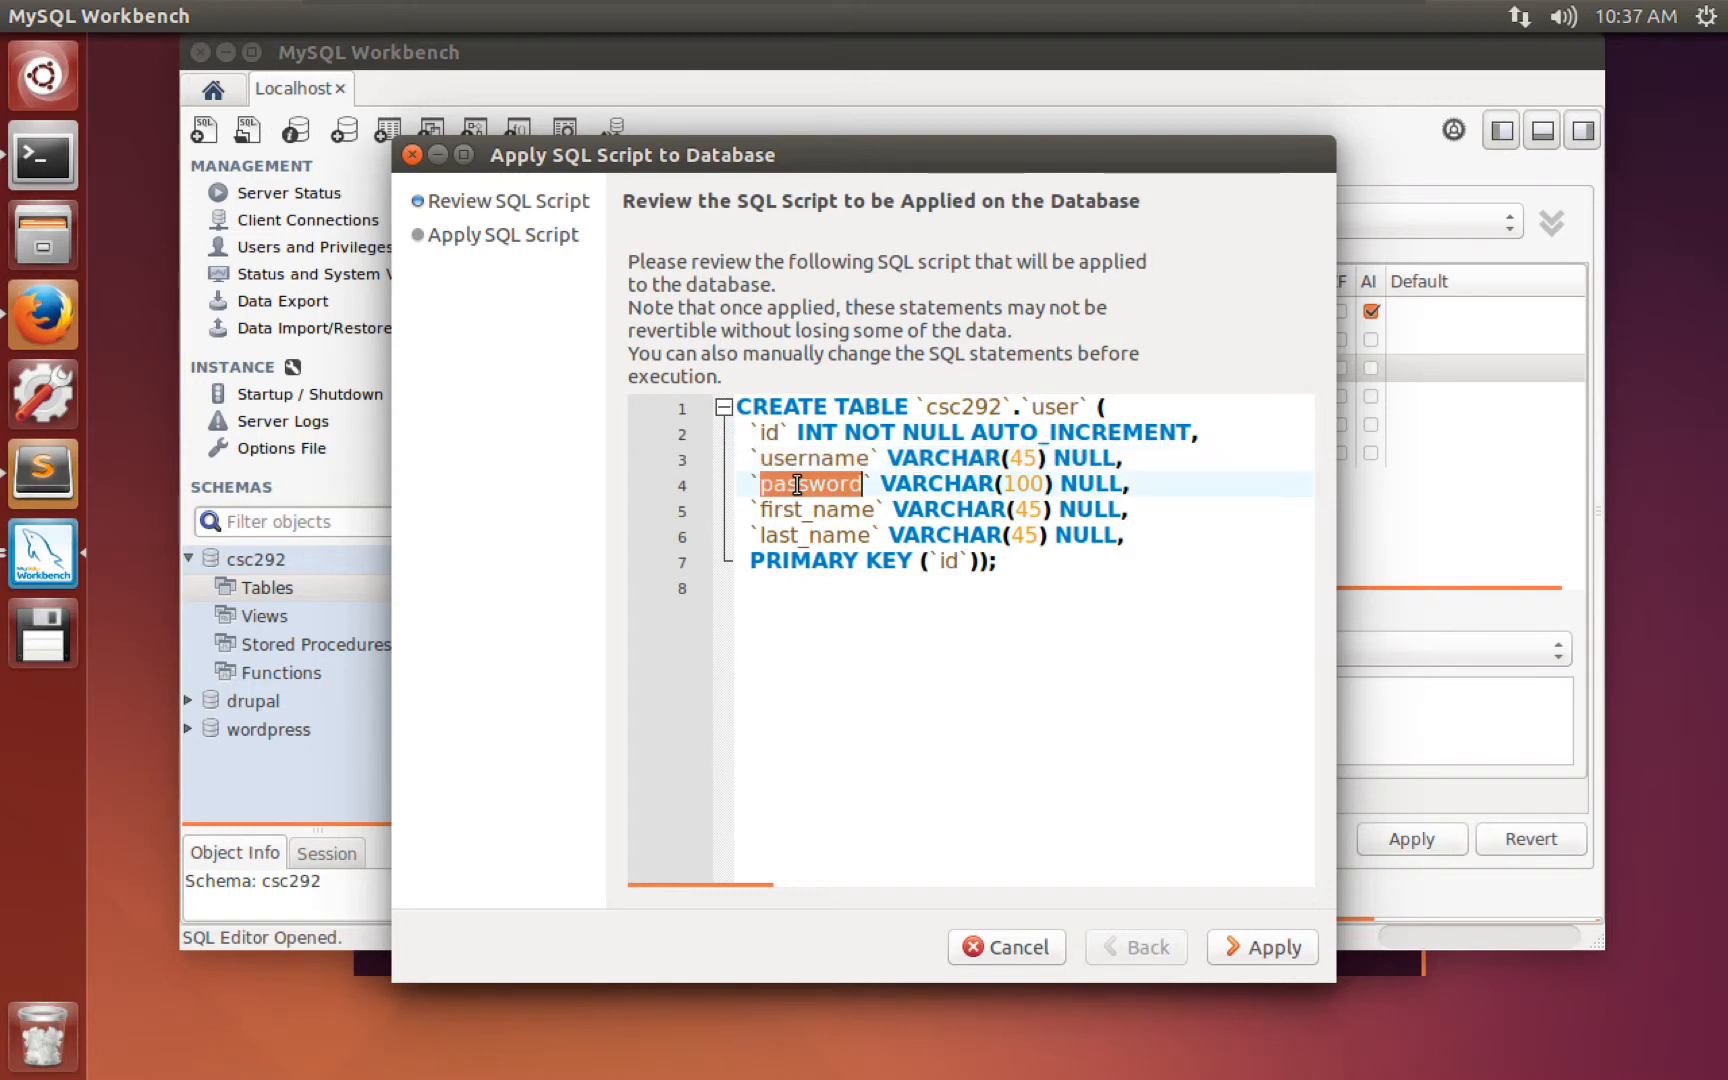
pyautogui.click(1088, 485)
pyautogui.moveTo(845, 432); pyautogui.dragTo(962, 432)
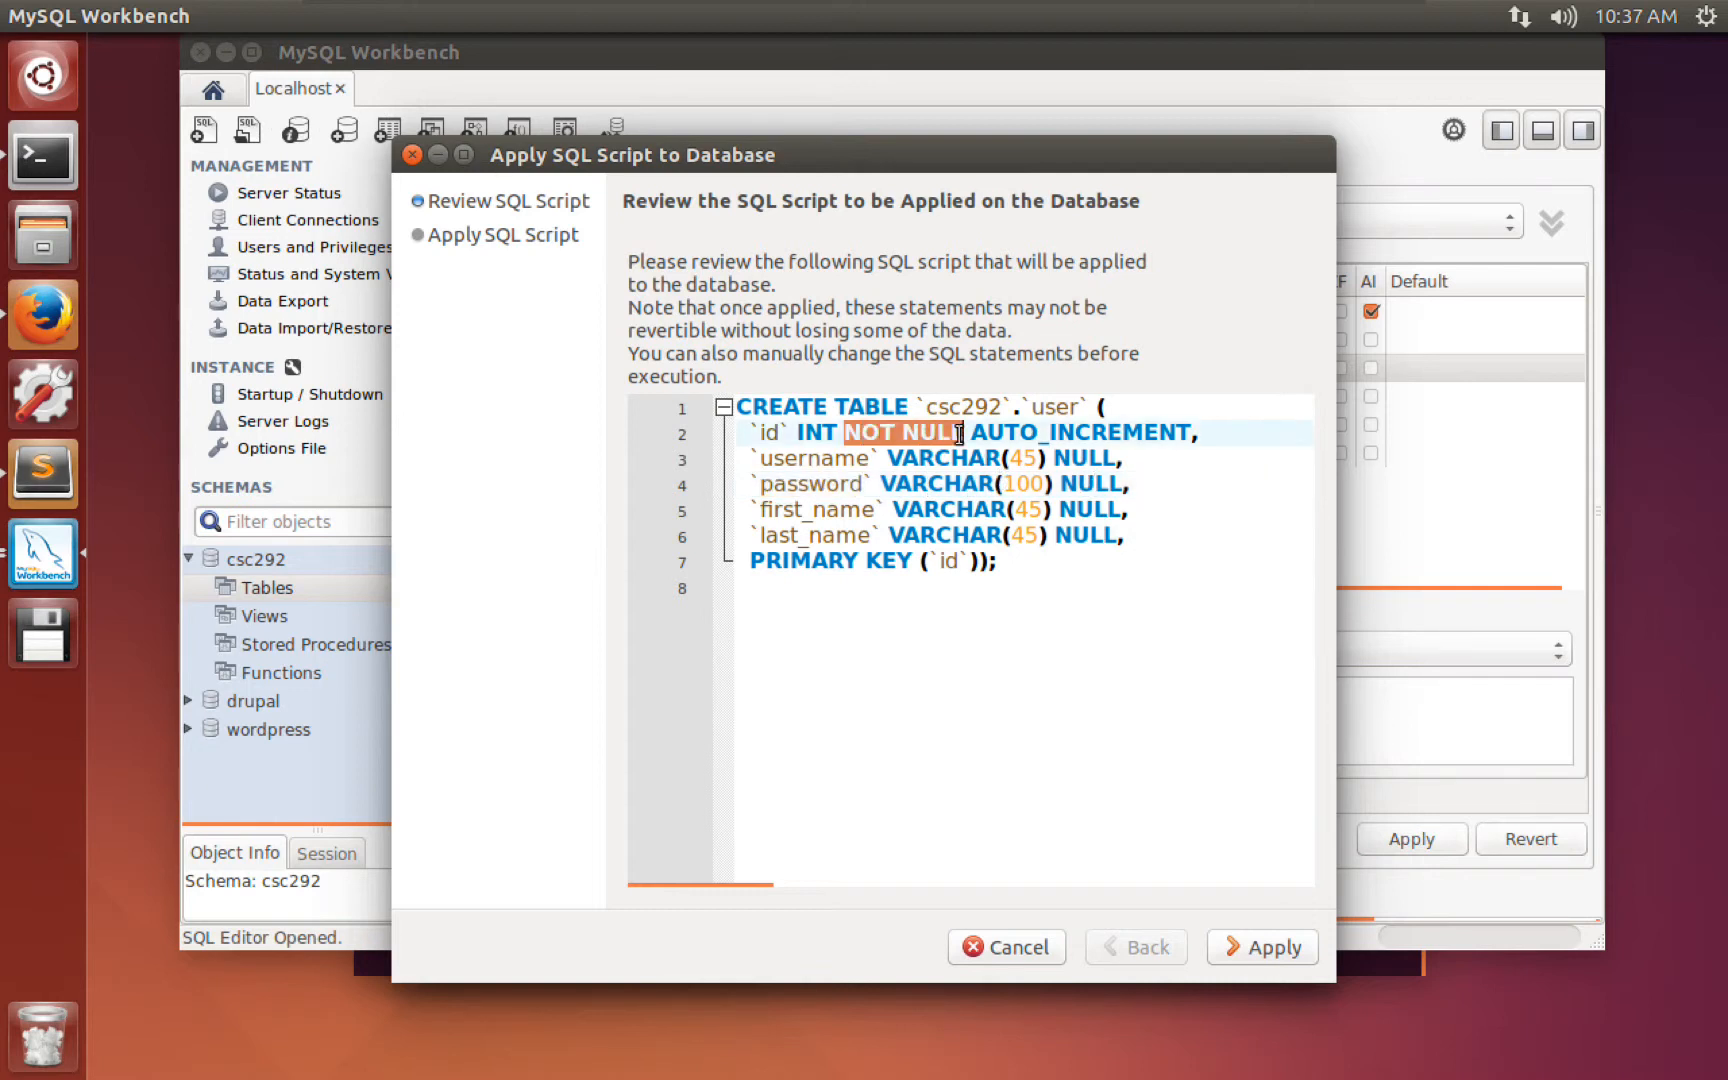
pyautogui.doubleClick(1078, 457)
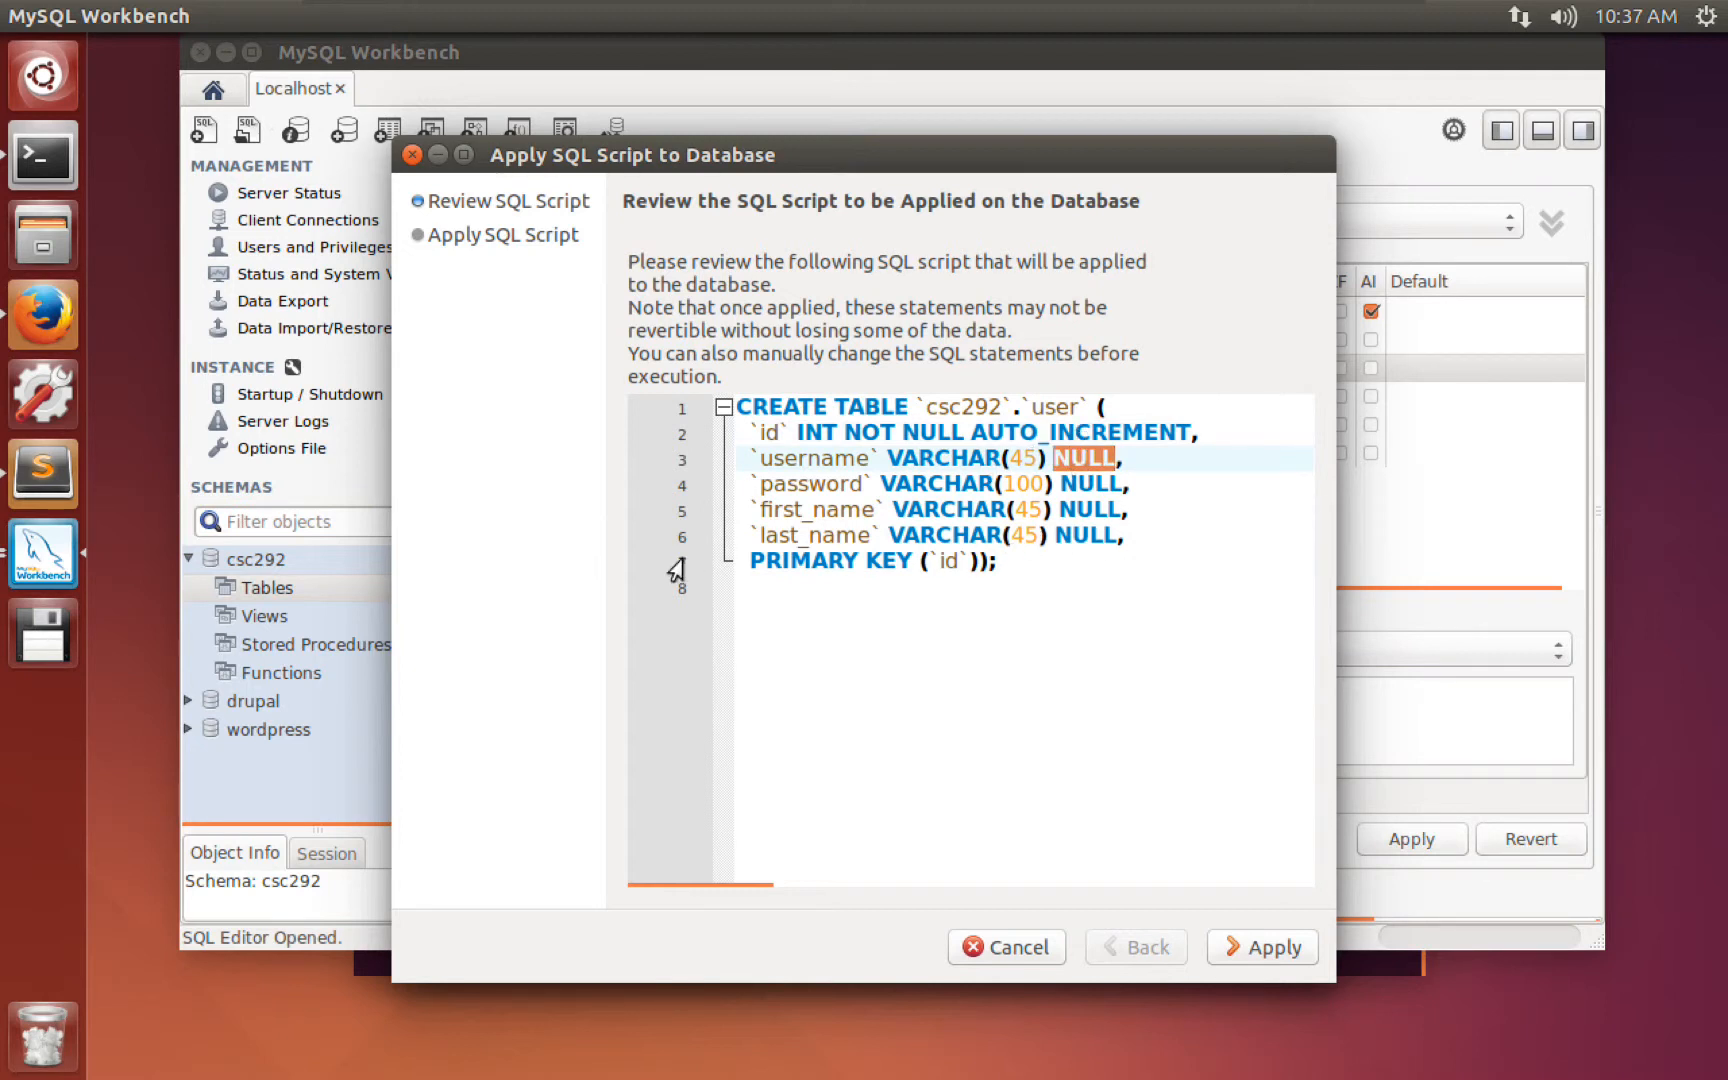
pyautogui.moveTo(750, 562); pyautogui.dragTo(918, 556)
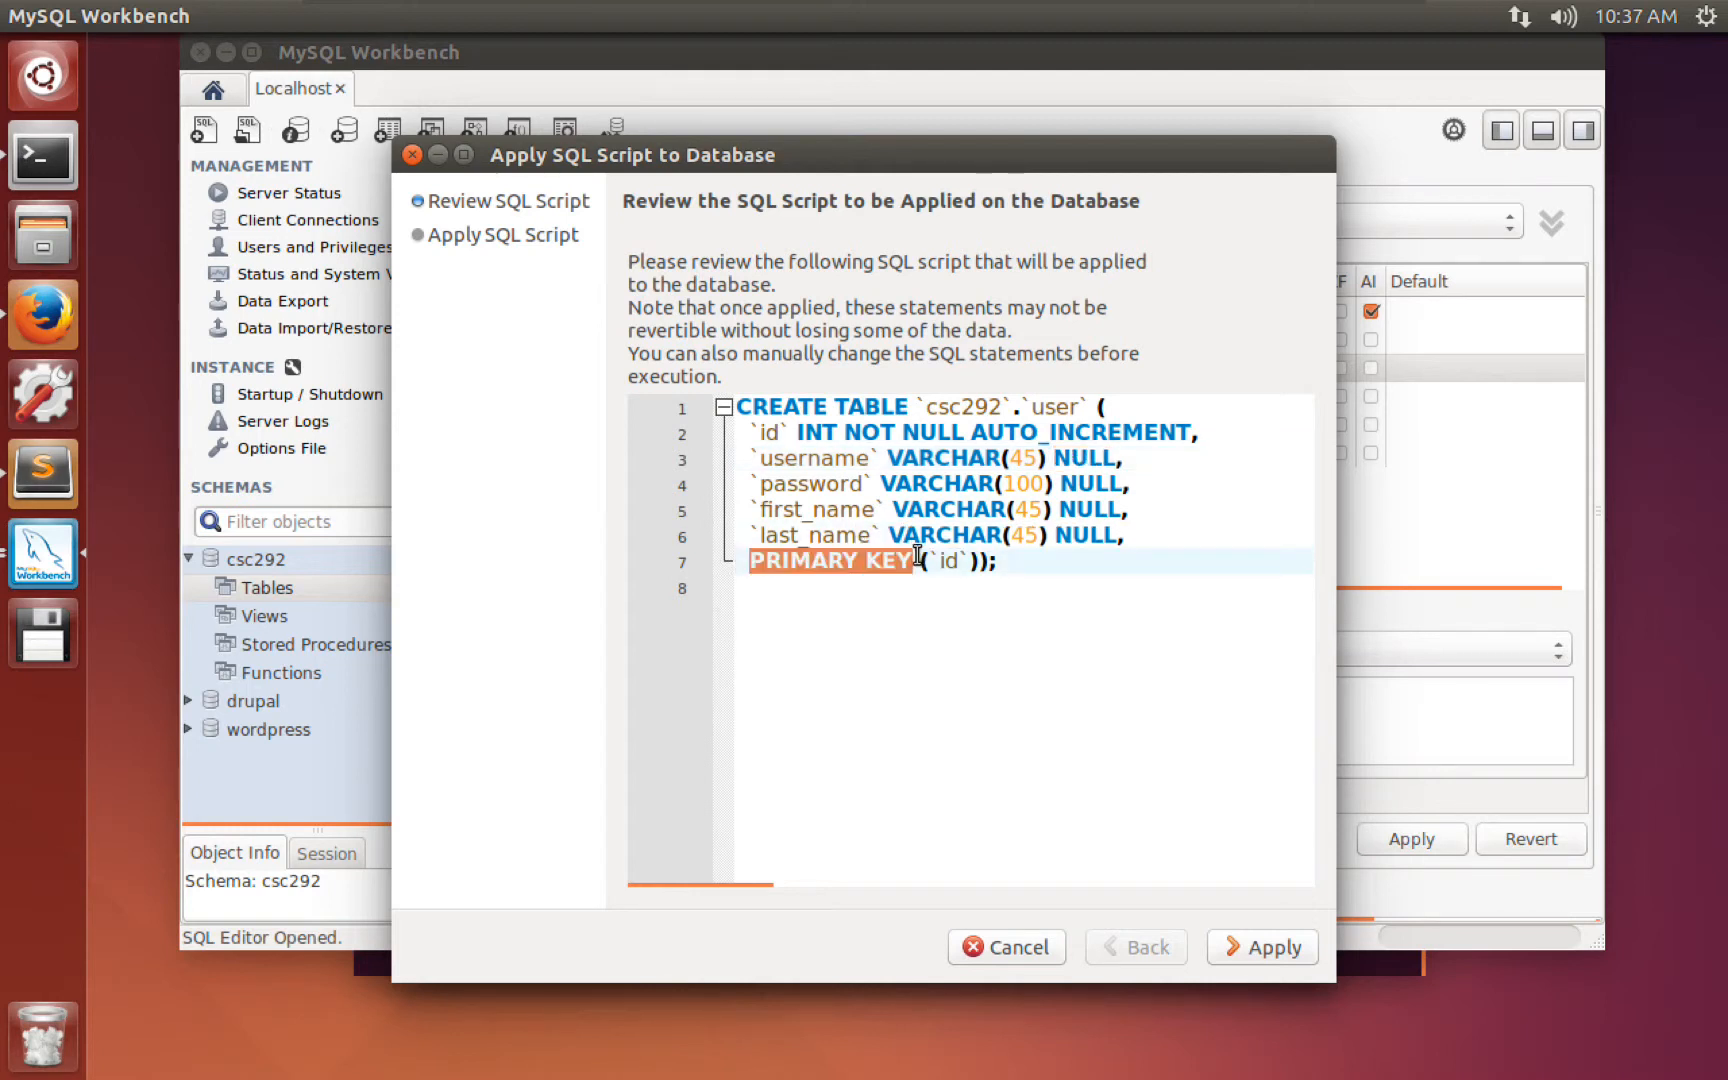
pyautogui.doubleClick(948, 562)
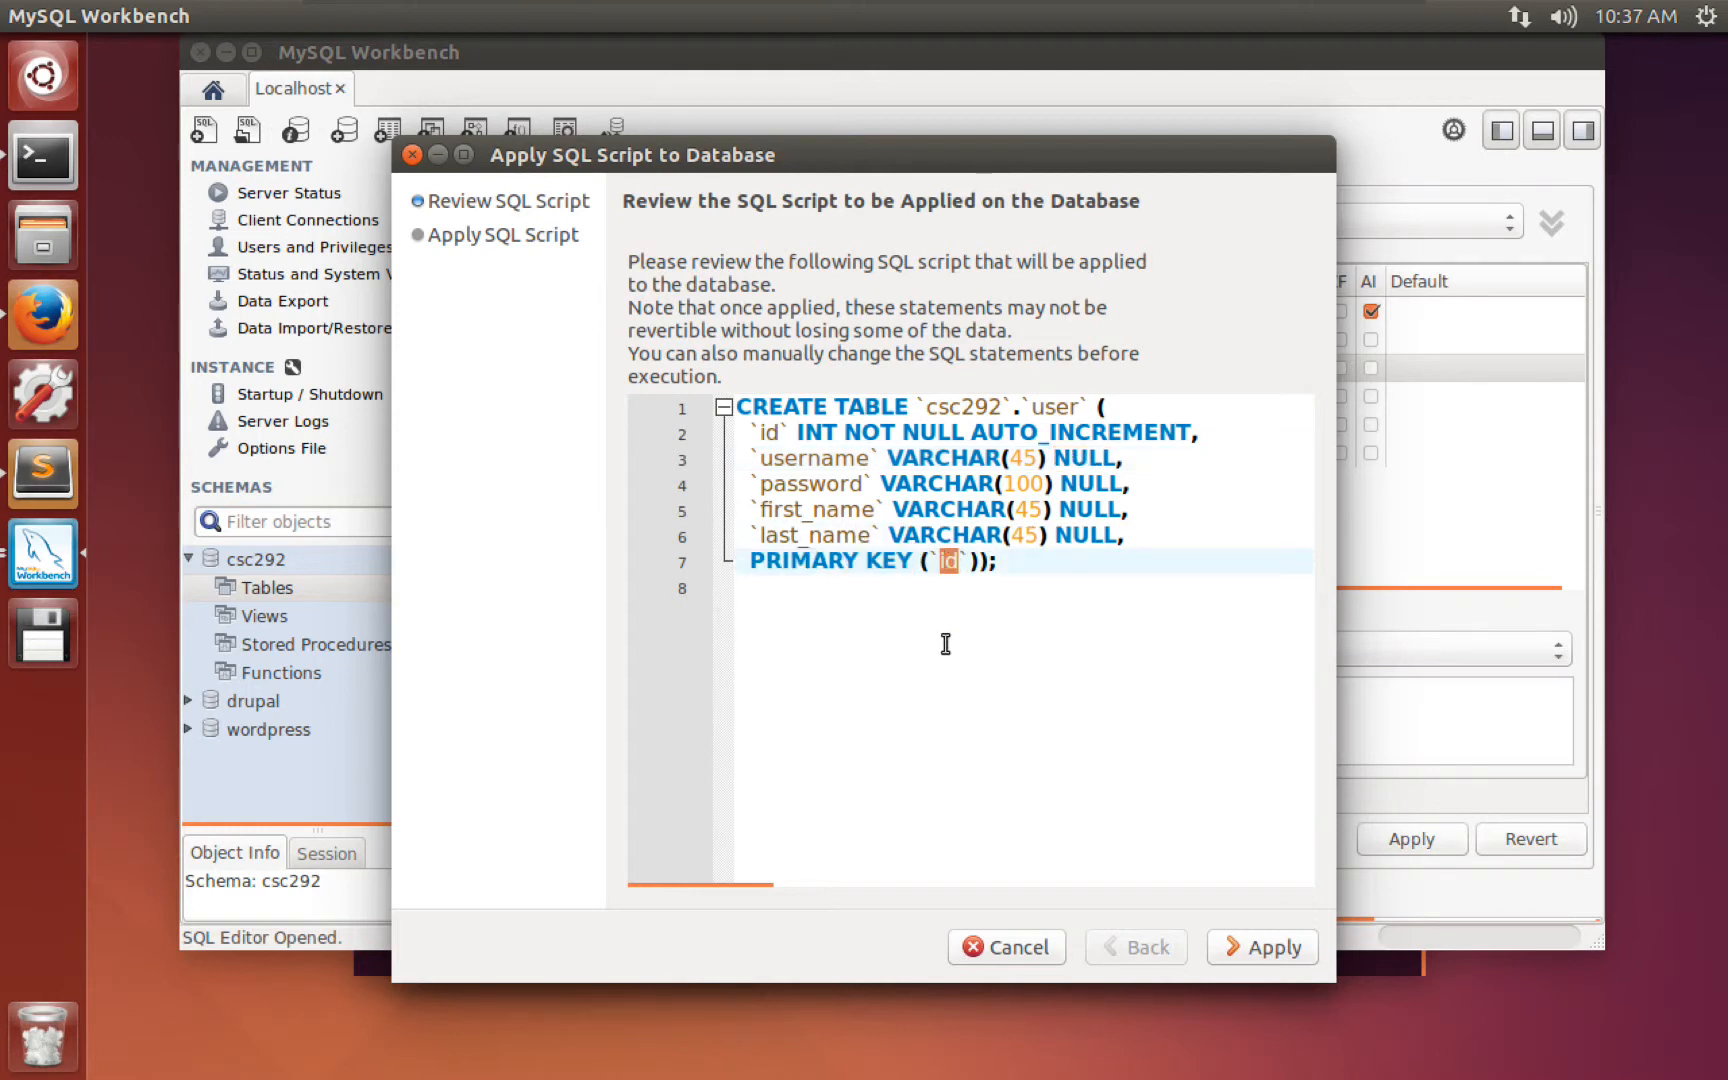
pyautogui.moveTo(1041, 588); pyautogui.dragTo(720, 385)
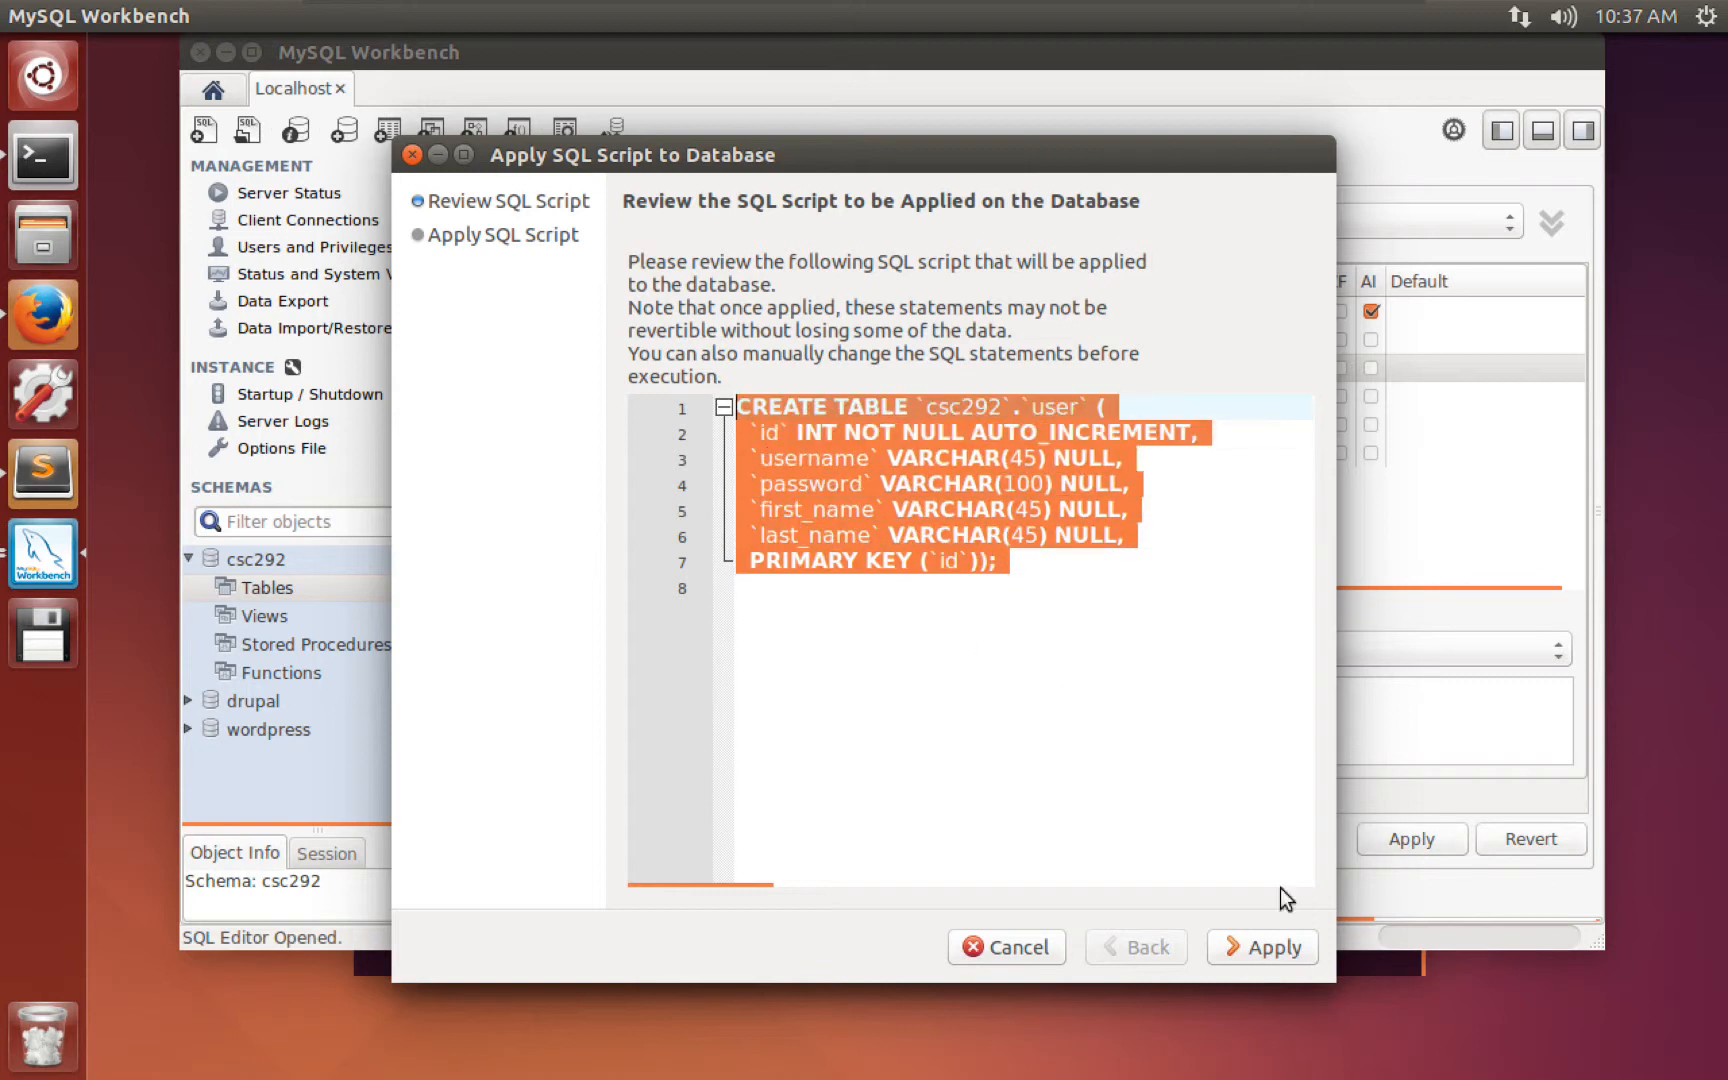
pyautogui.click(1264, 942)
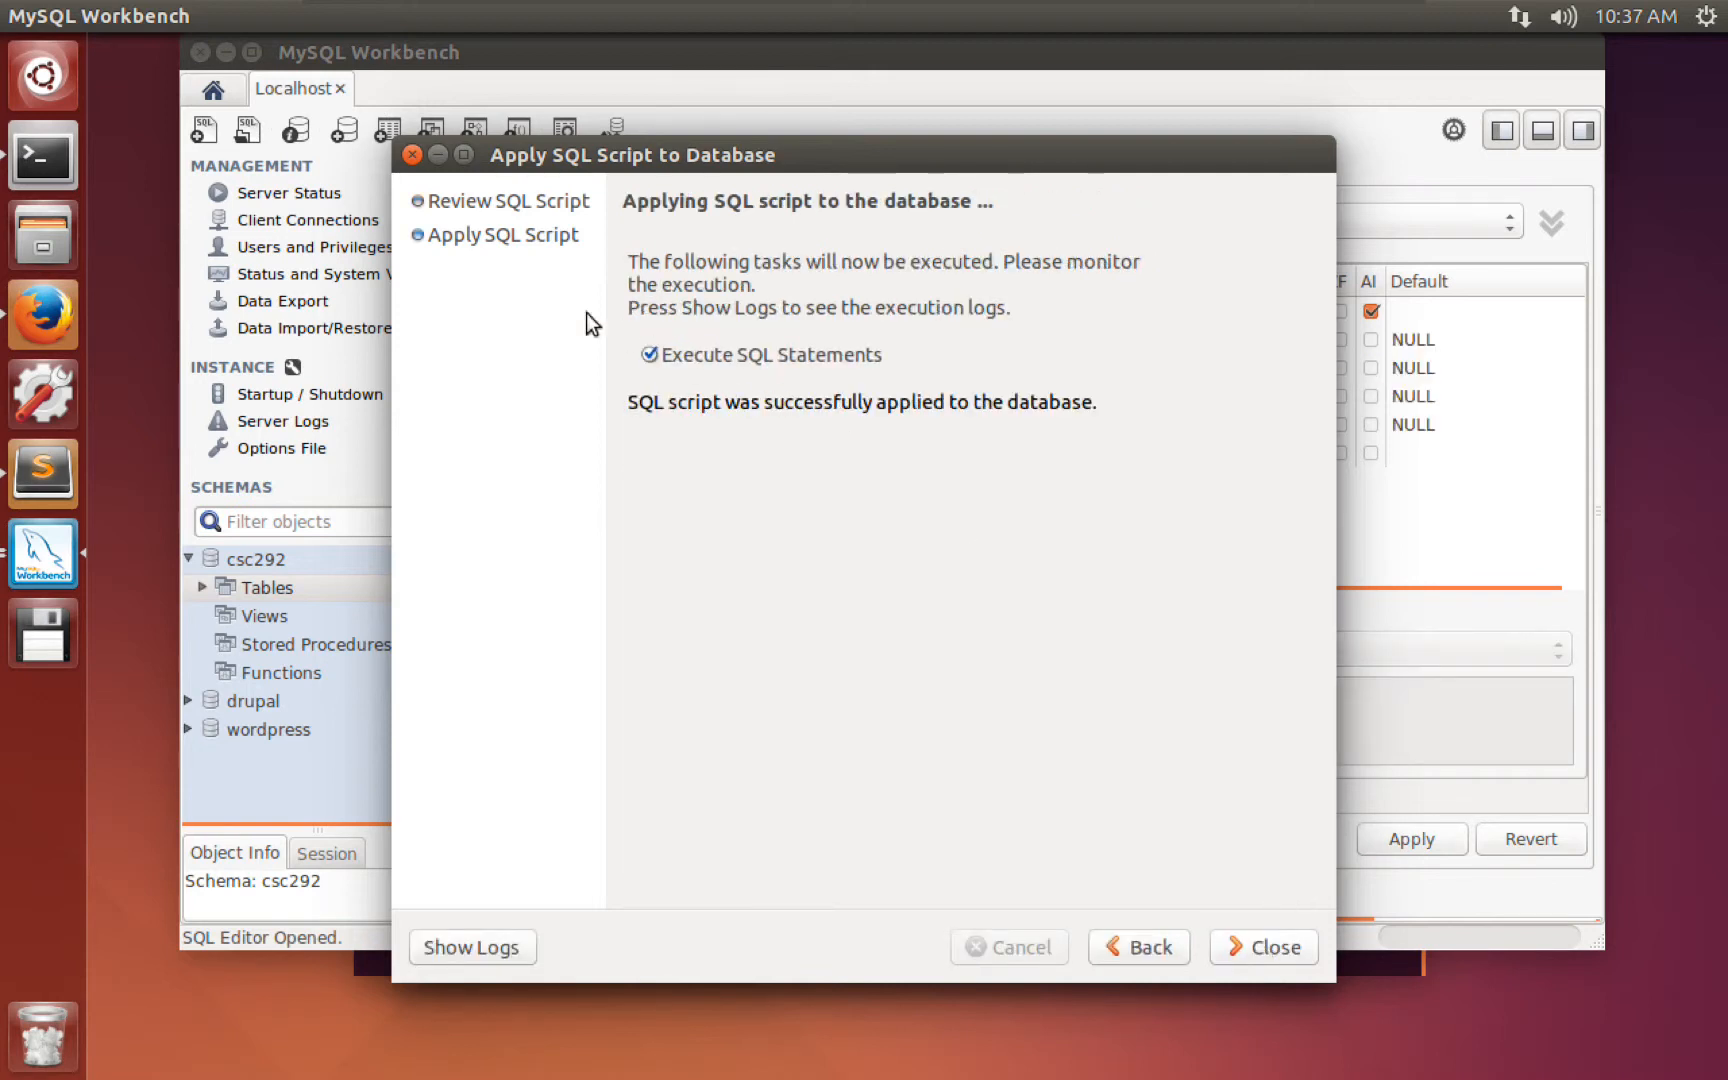
pyautogui.click(1233, 940)
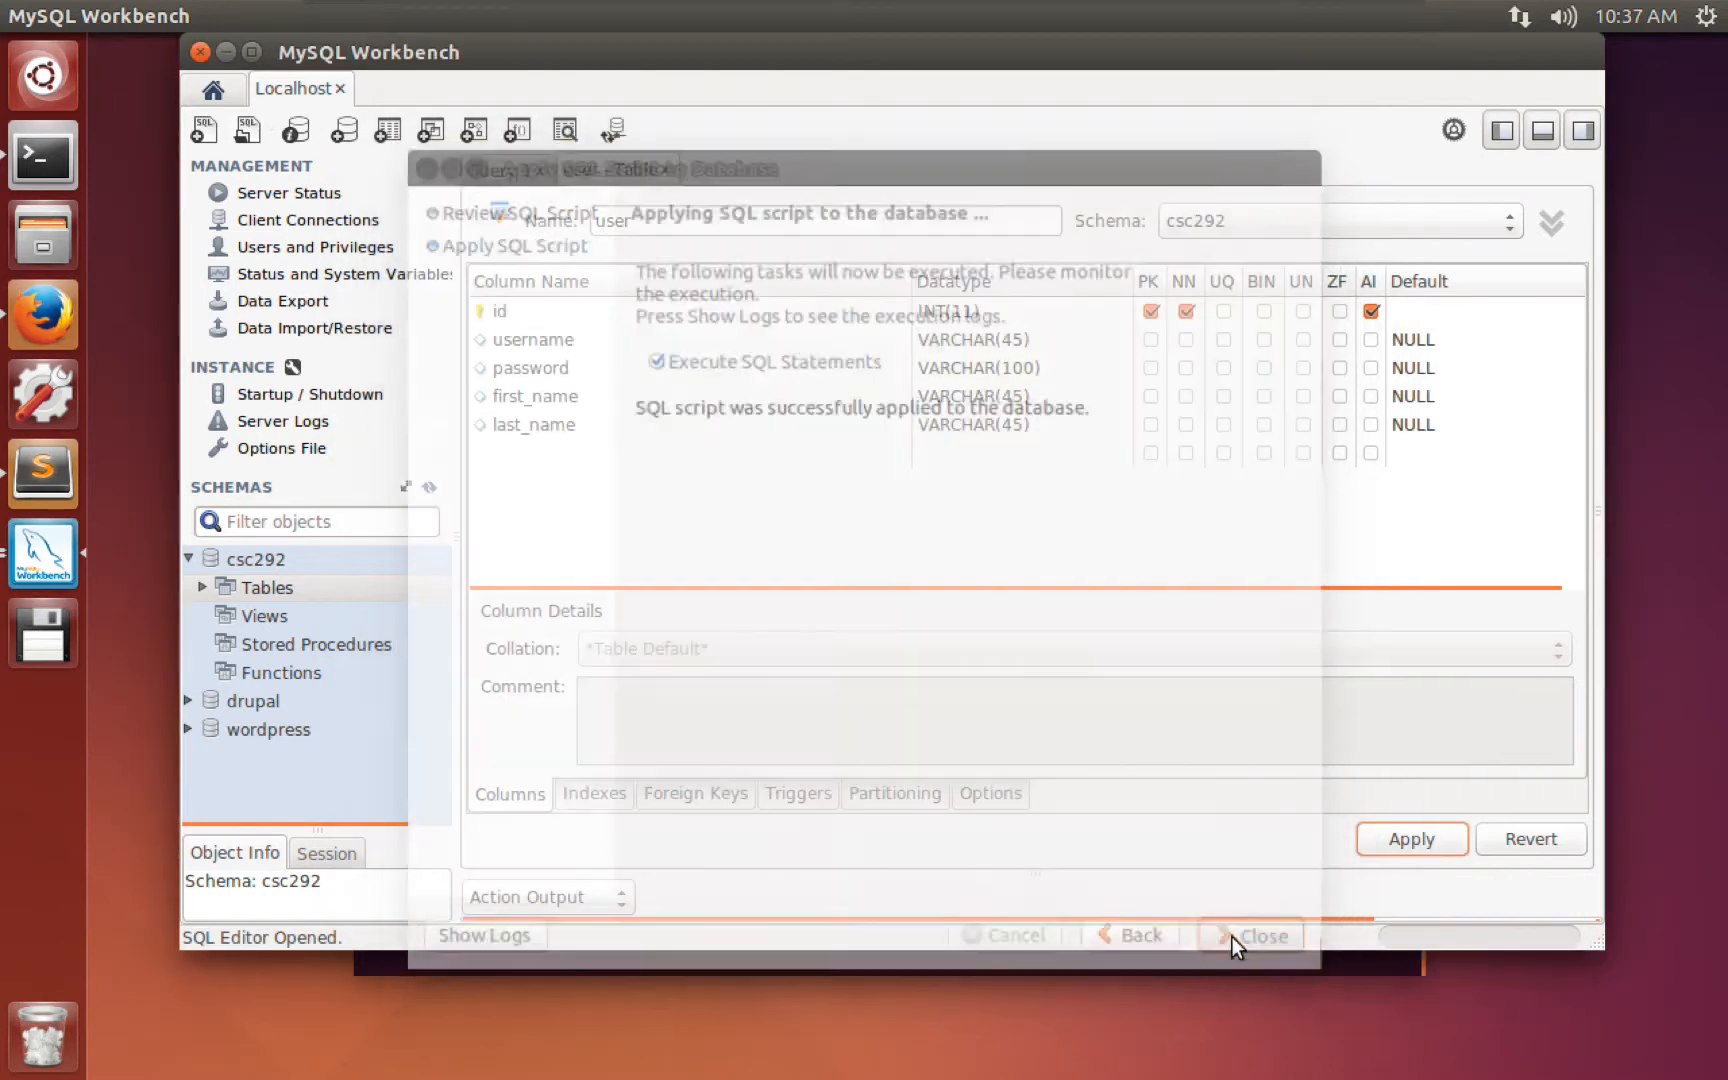
# Close the table editor and expand csc292 > Tables > user > Columns to inspect the five columns.
pyautogui.click(665, 171)
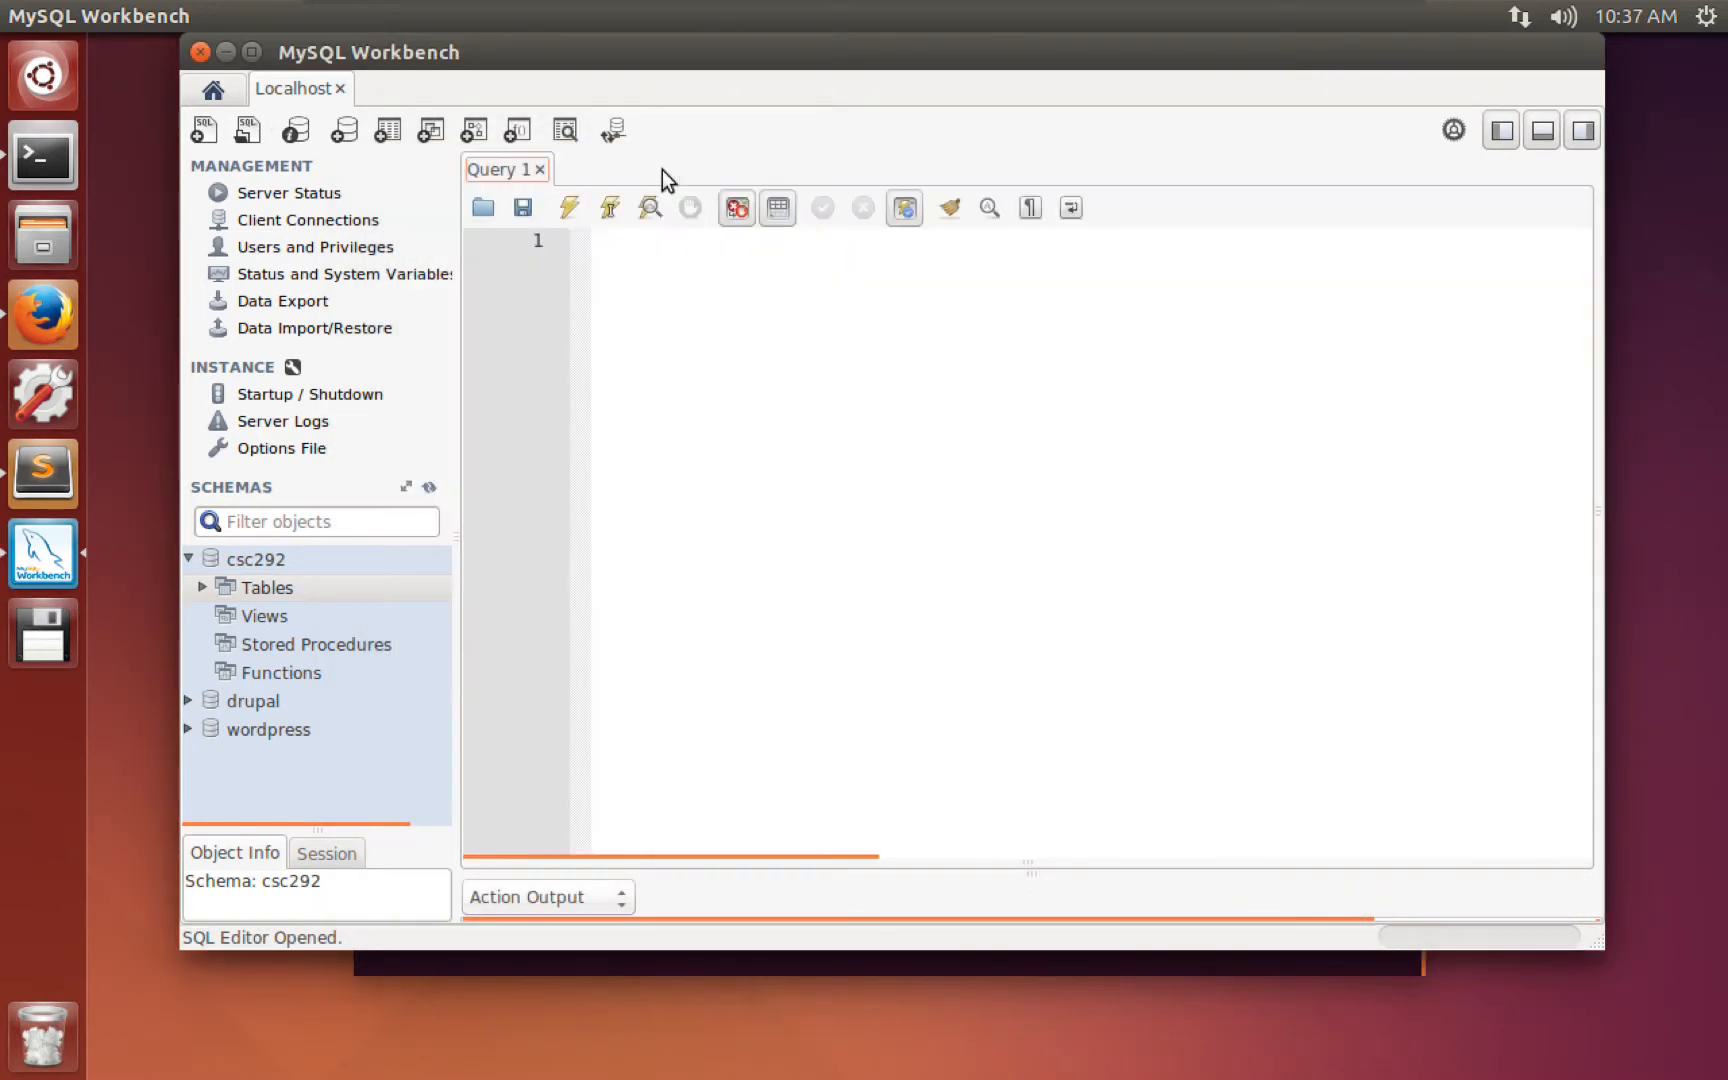
pyautogui.click(202, 588)
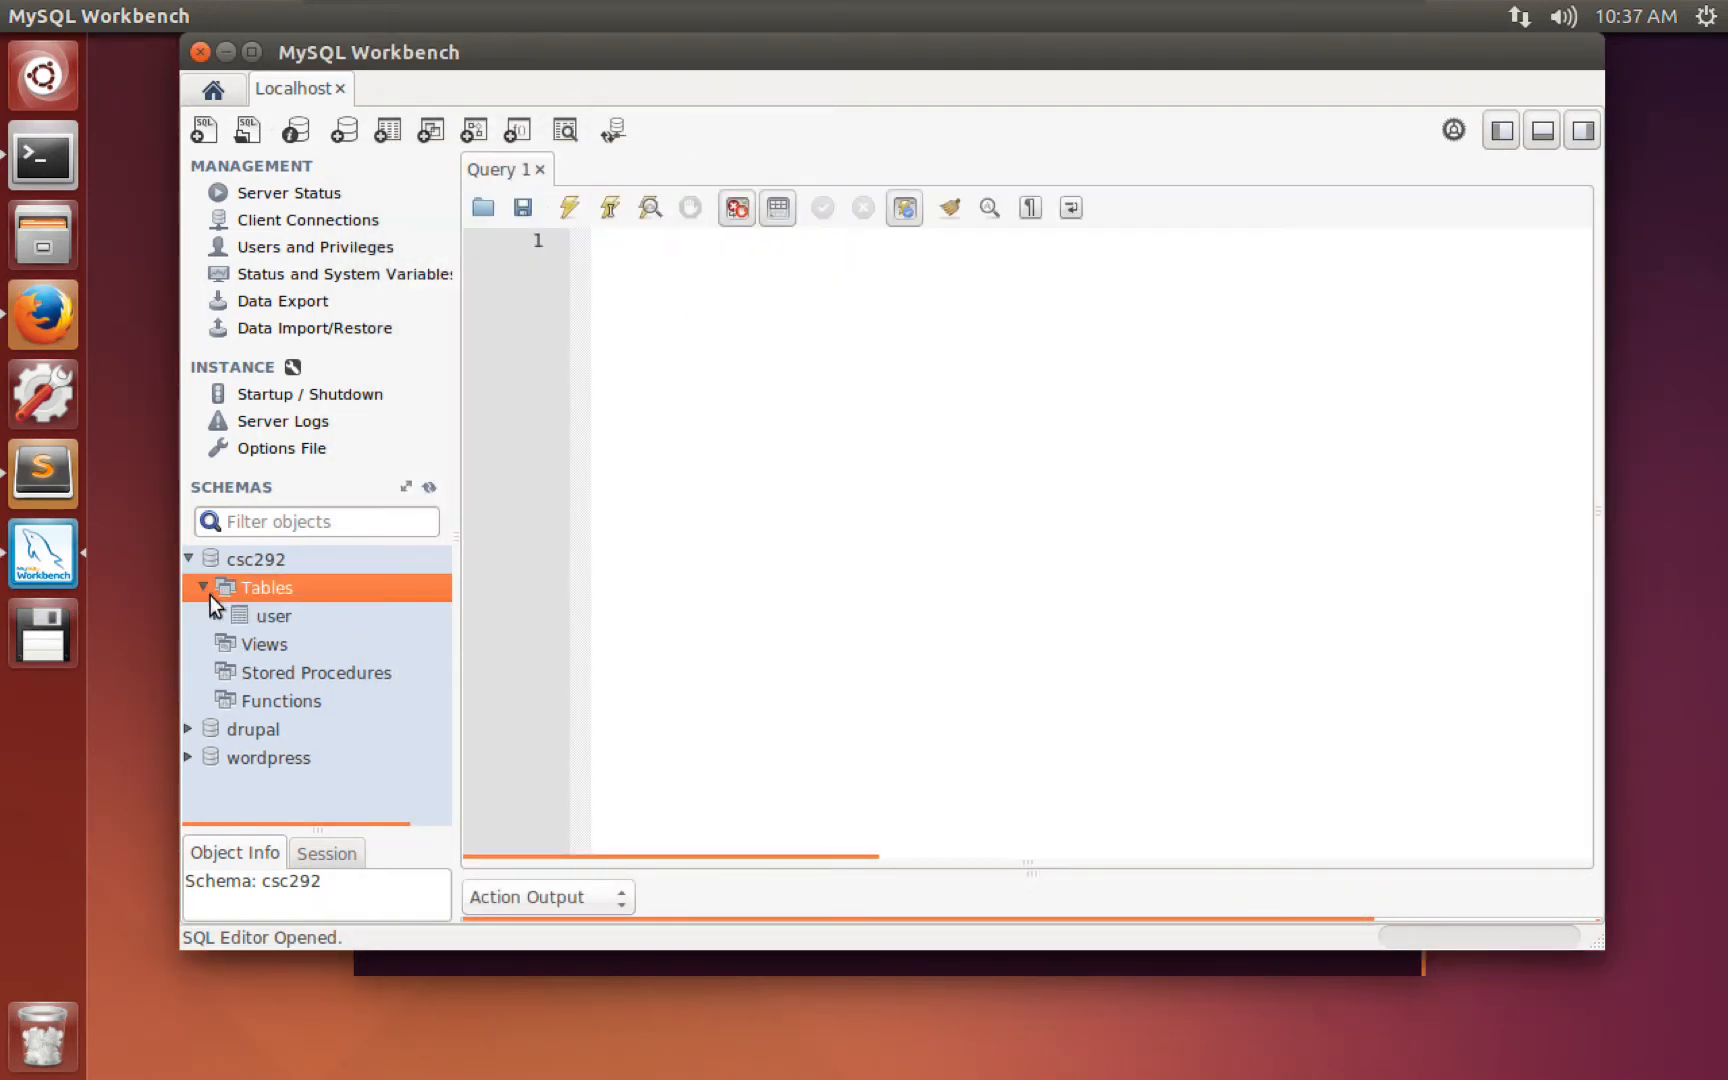
pyautogui.click(256, 612)
pyautogui.click(219, 616)
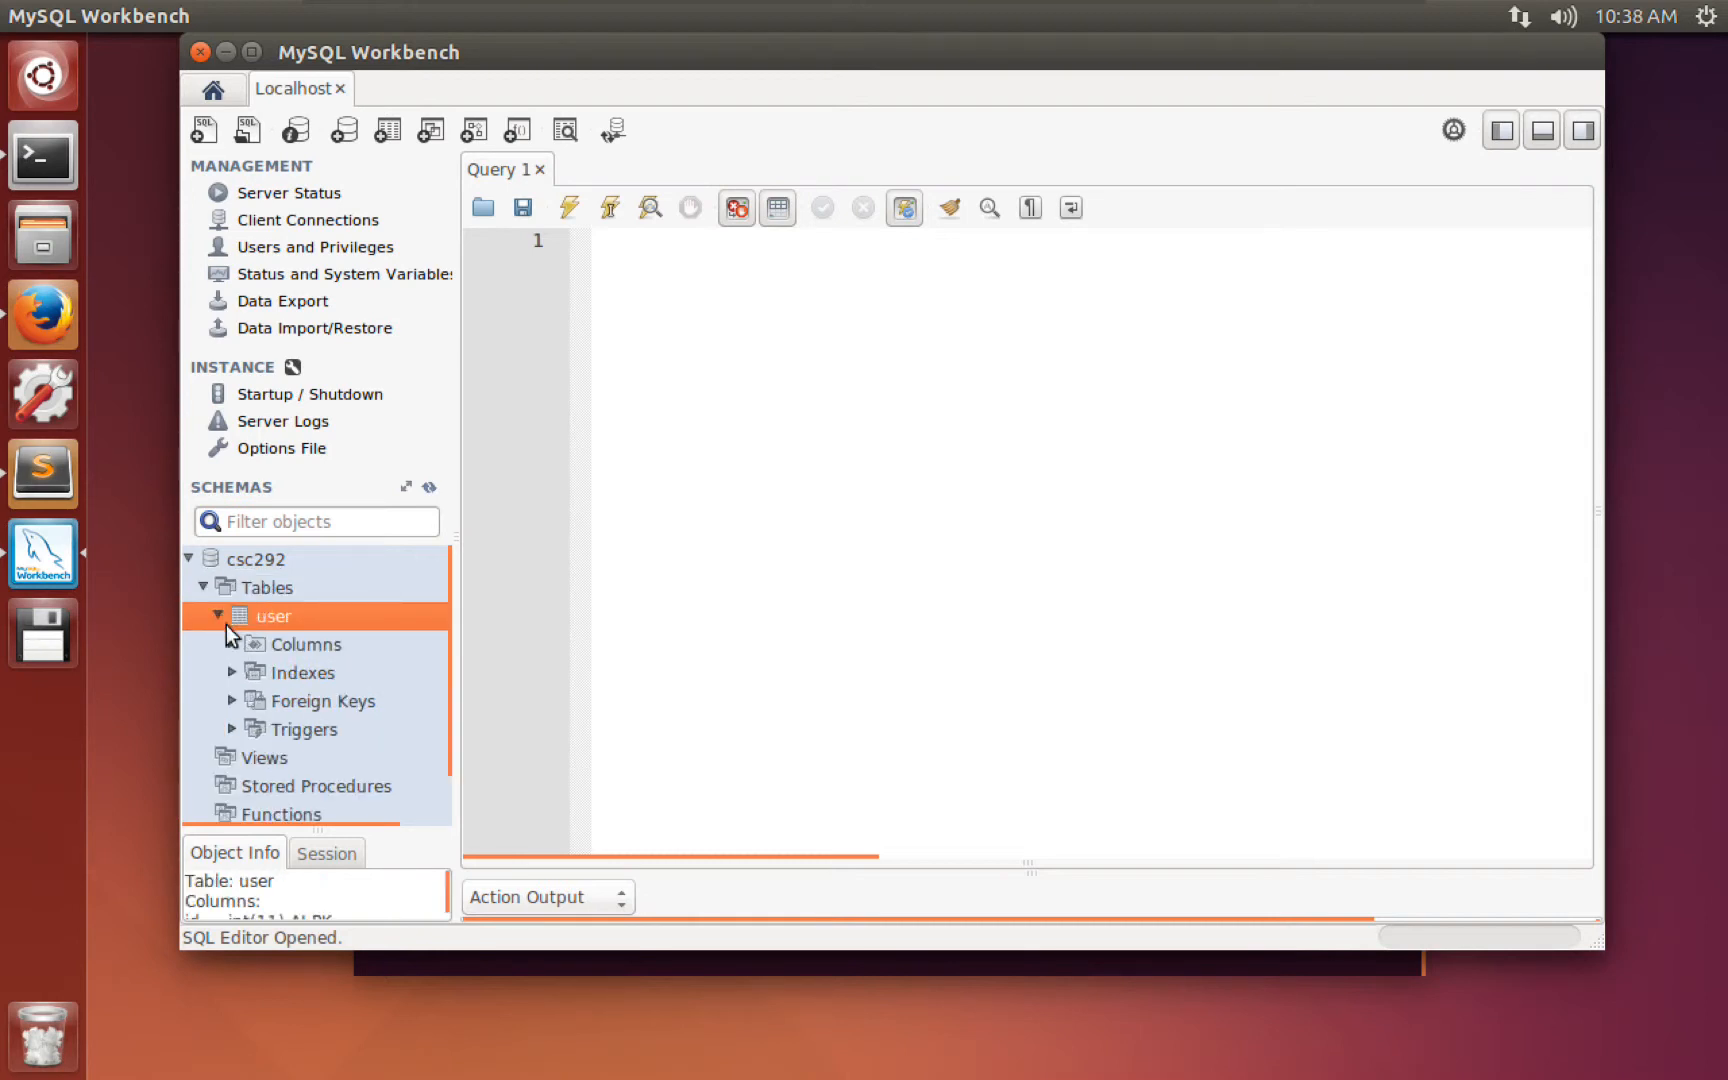
pyautogui.click(242, 641)
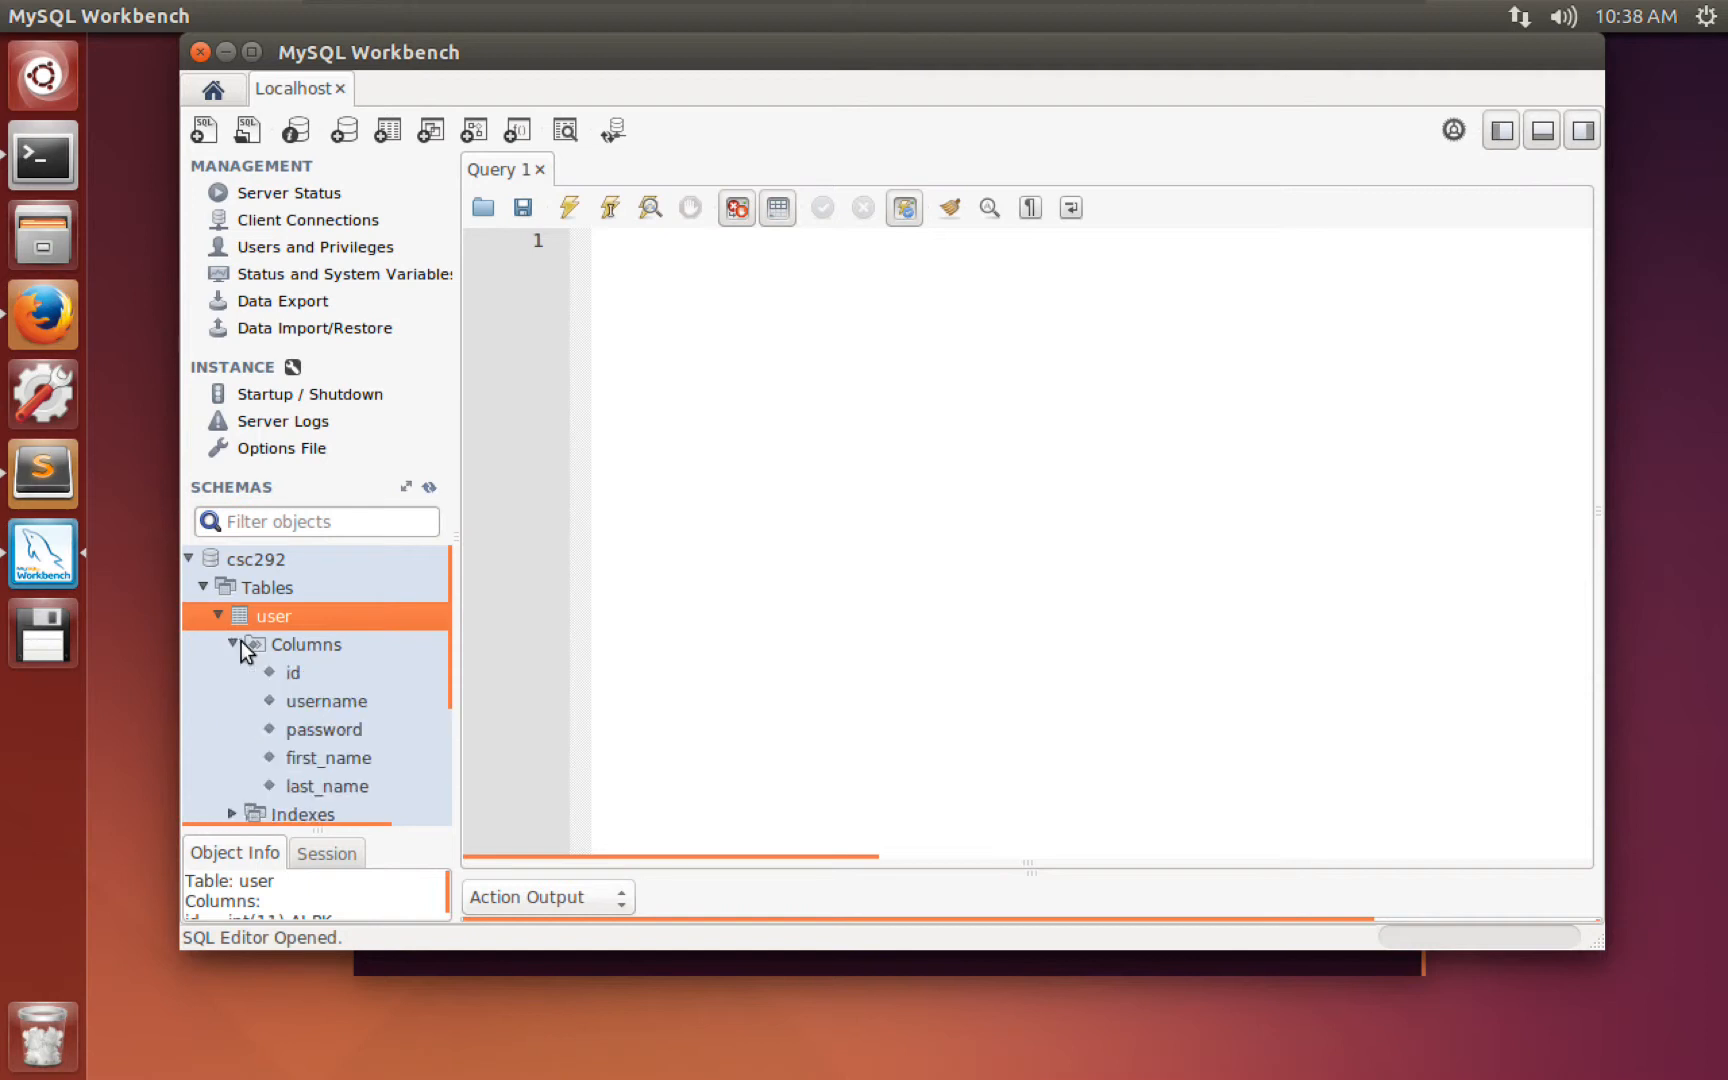
pyautogui.scroll(-2, 268, 765)
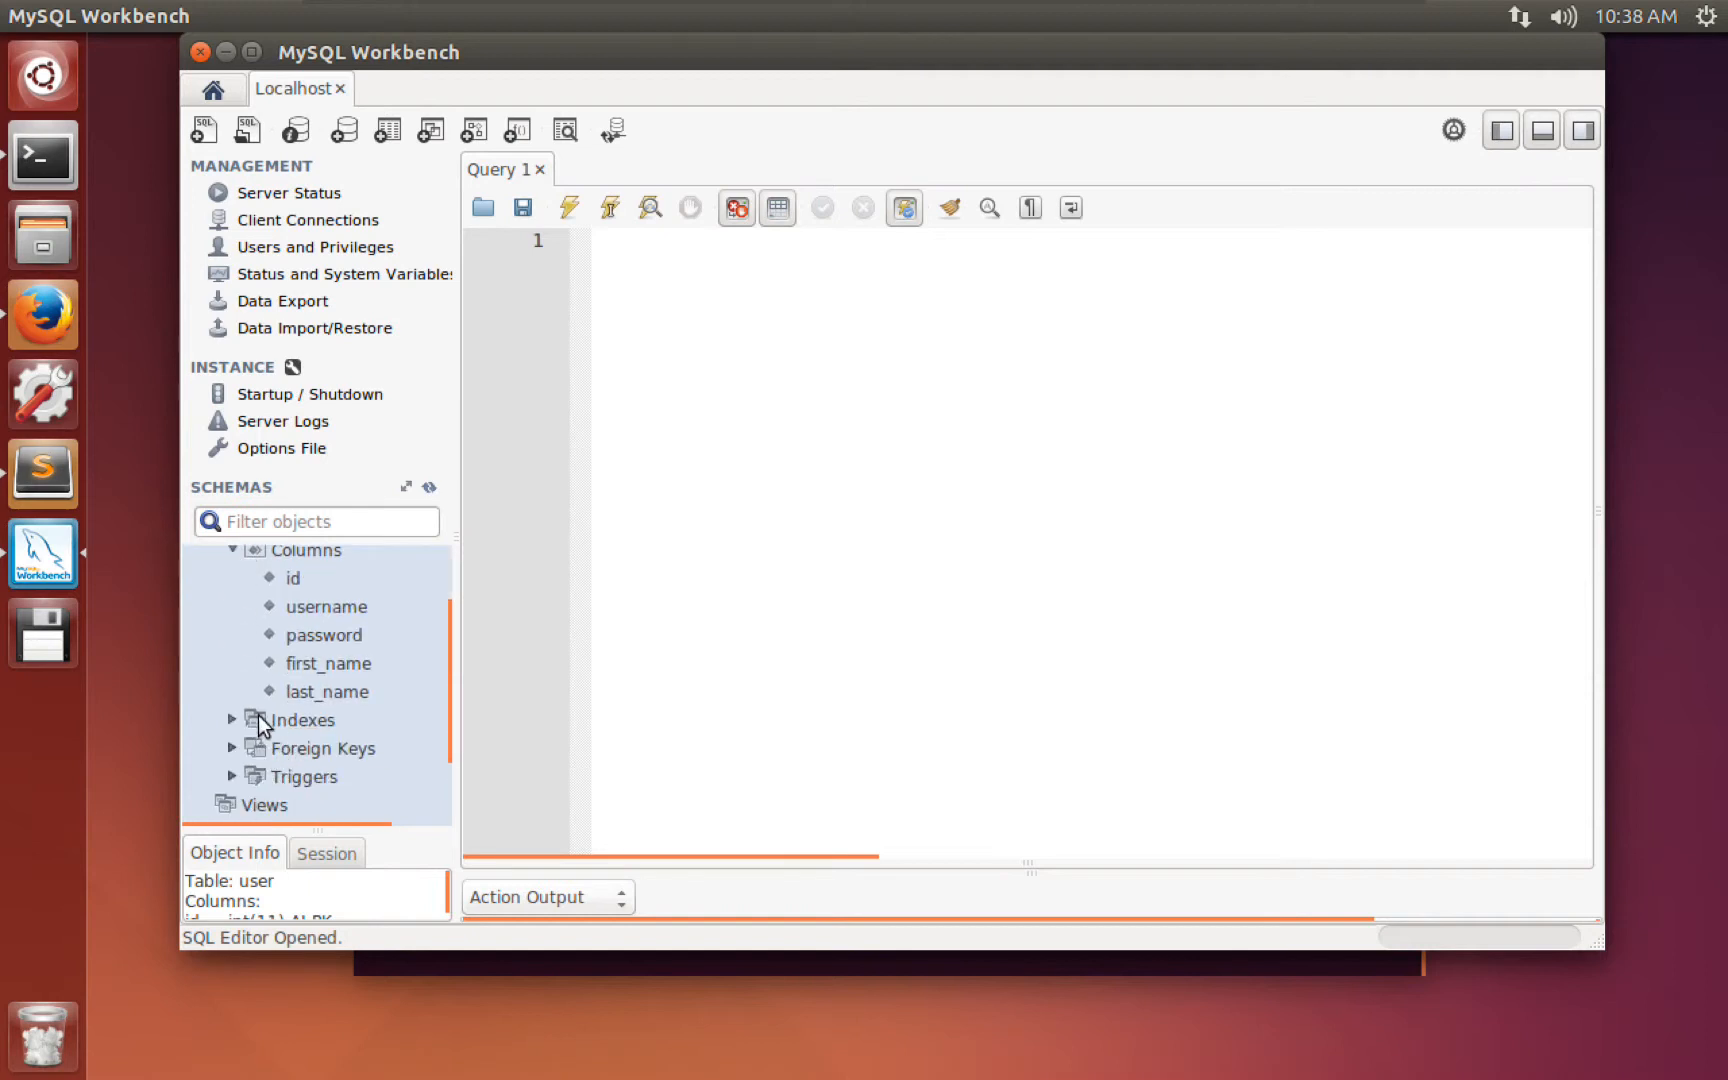
pyautogui.scroll(1, 262, 718)
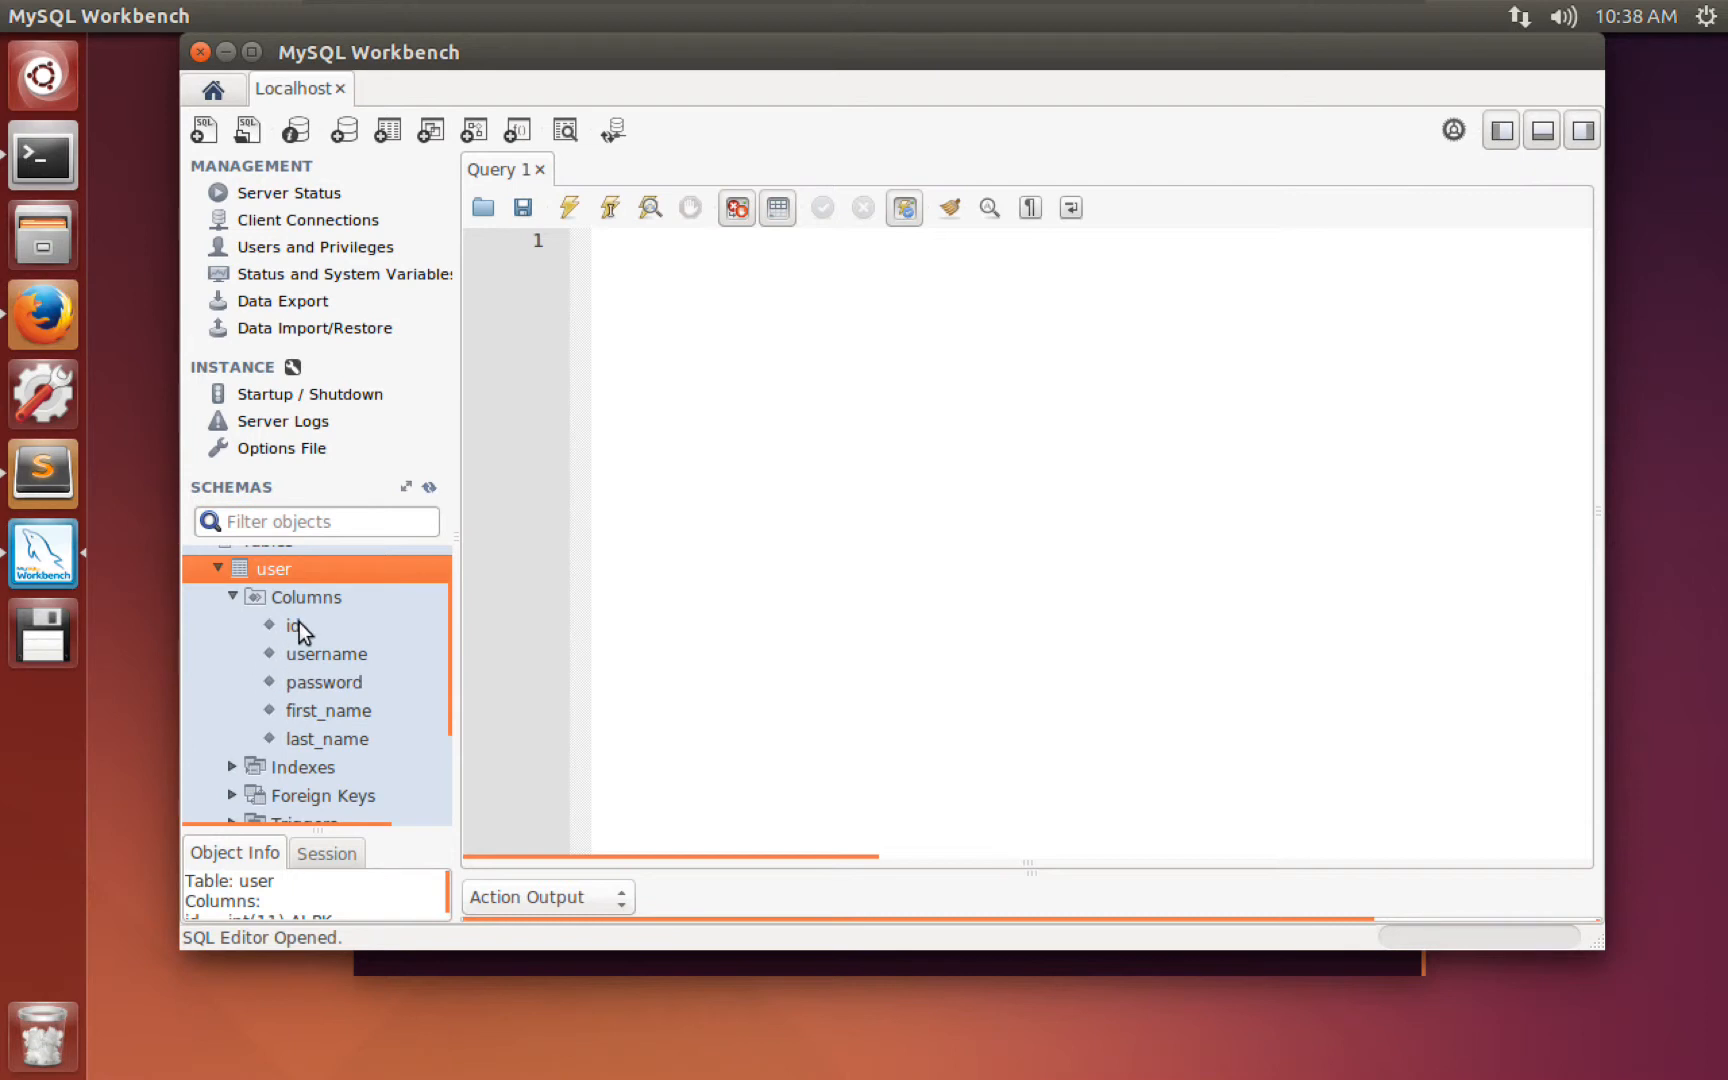
pyautogui.click(300, 738)
pyautogui.click(300, 712)
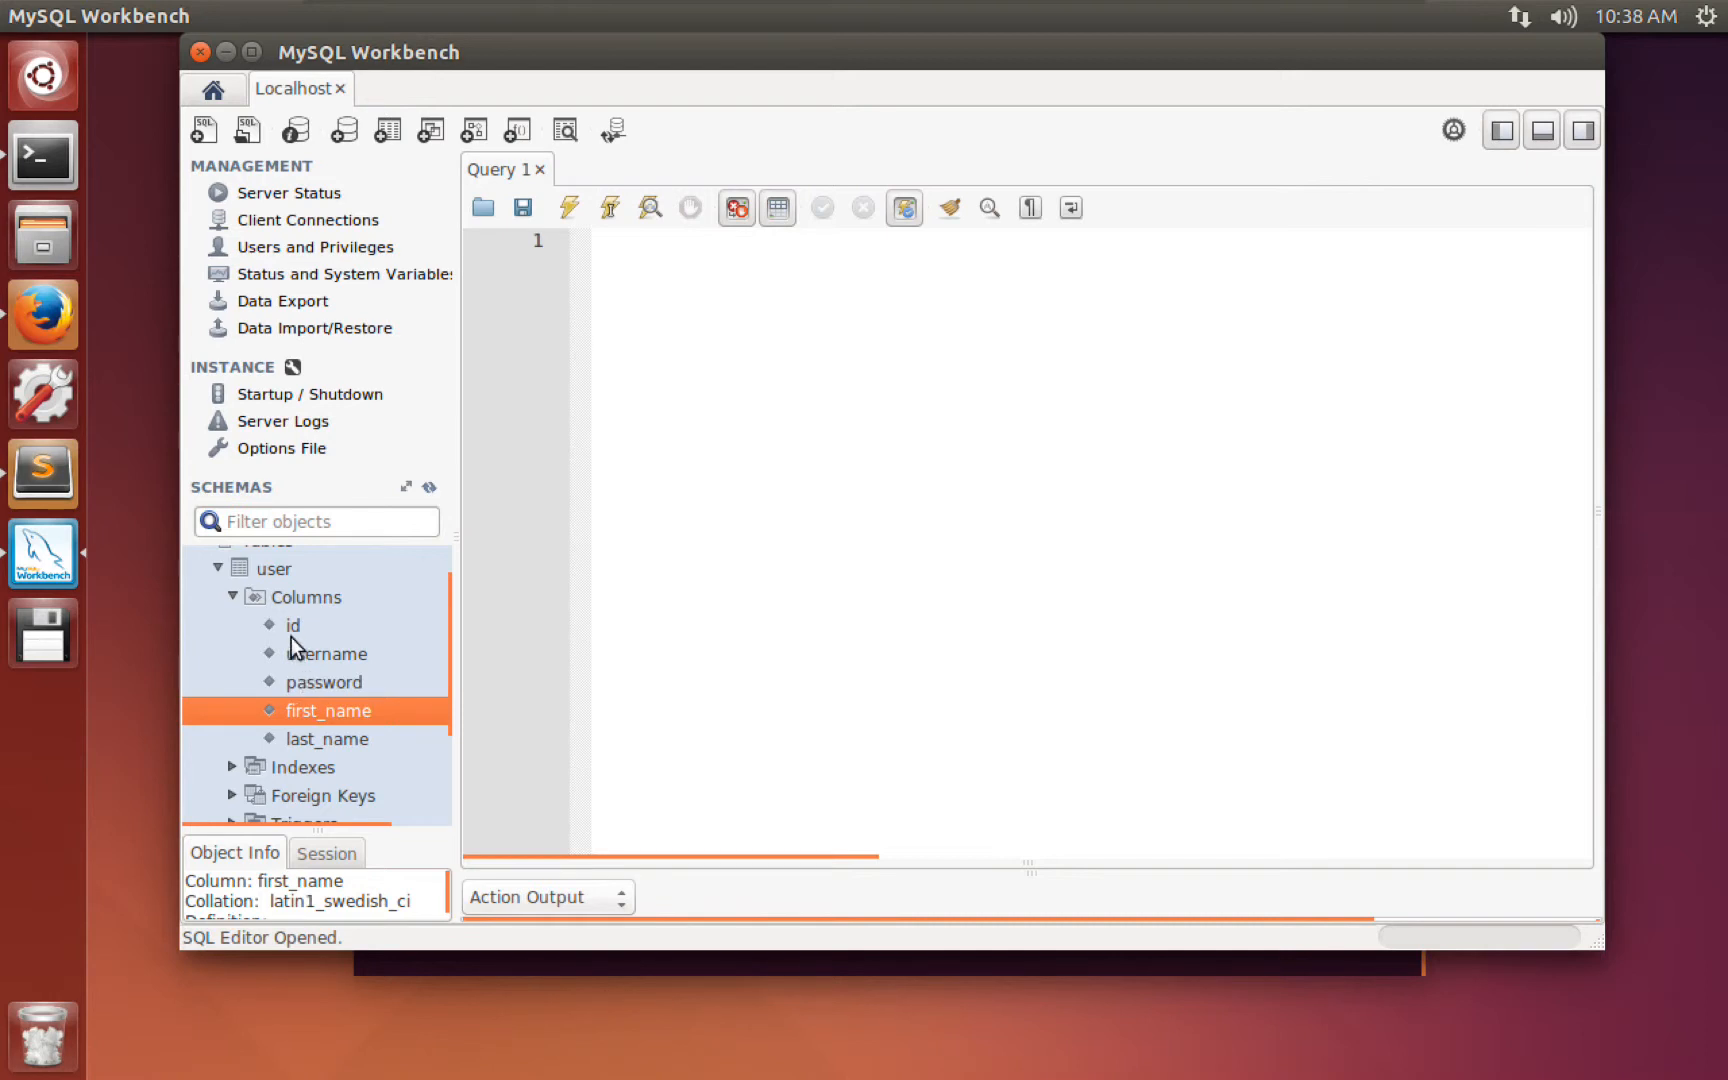
pyautogui.scroll(1, 292, 637)
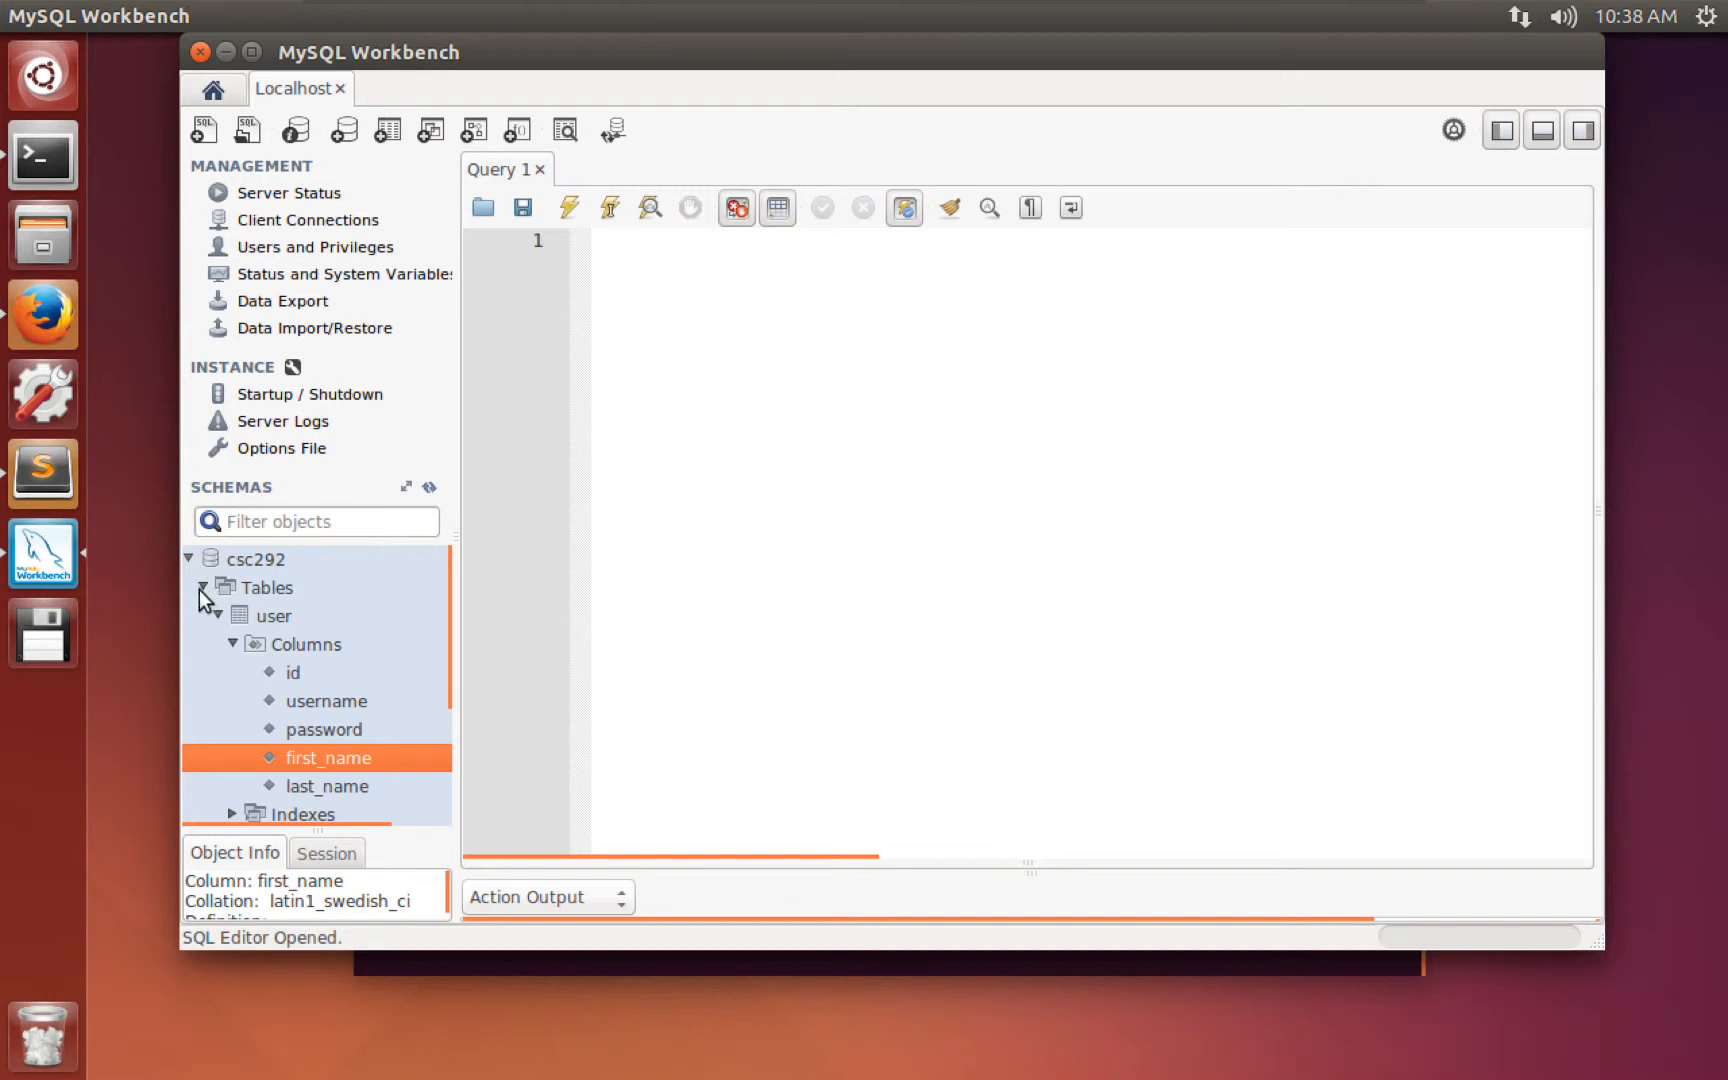
# Collapse csc292 and inspect wordpress wp_users columns ID, user_login, user_pass, user_nicename, user_email.
pyautogui.click(188, 558)
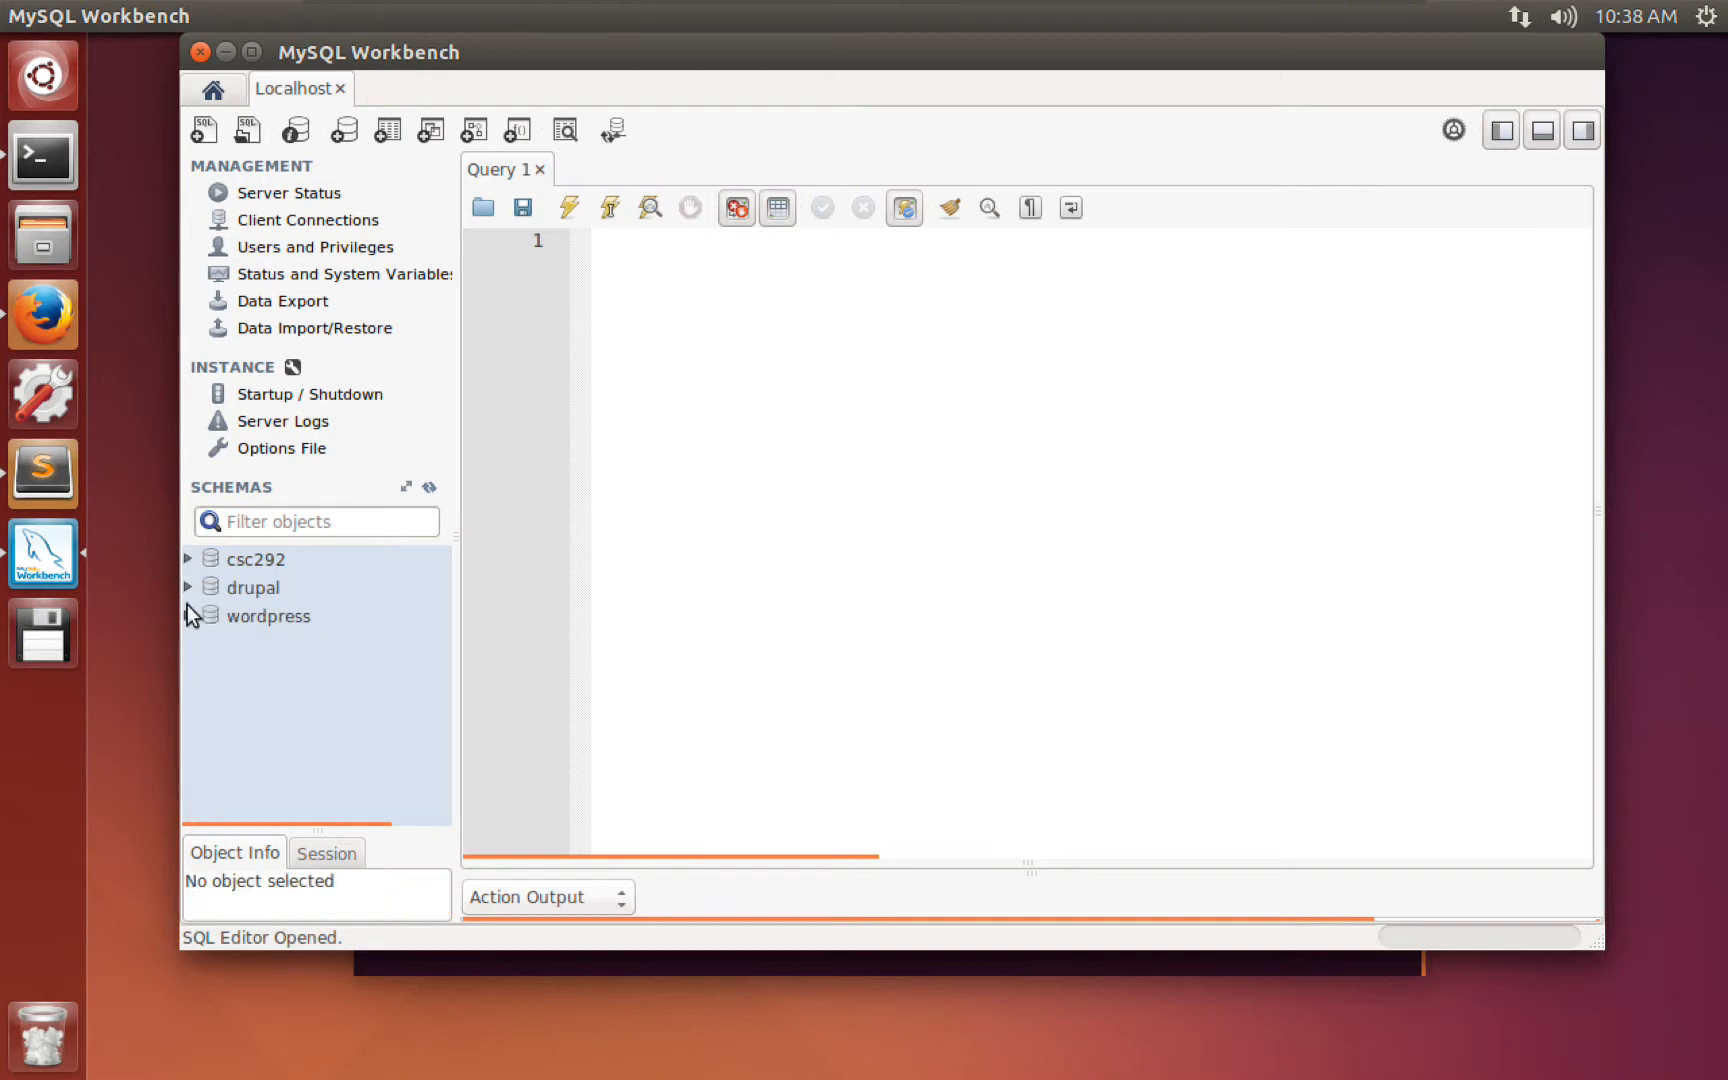
pyautogui.click(188, 613)
pyautogui.click(204, 644)
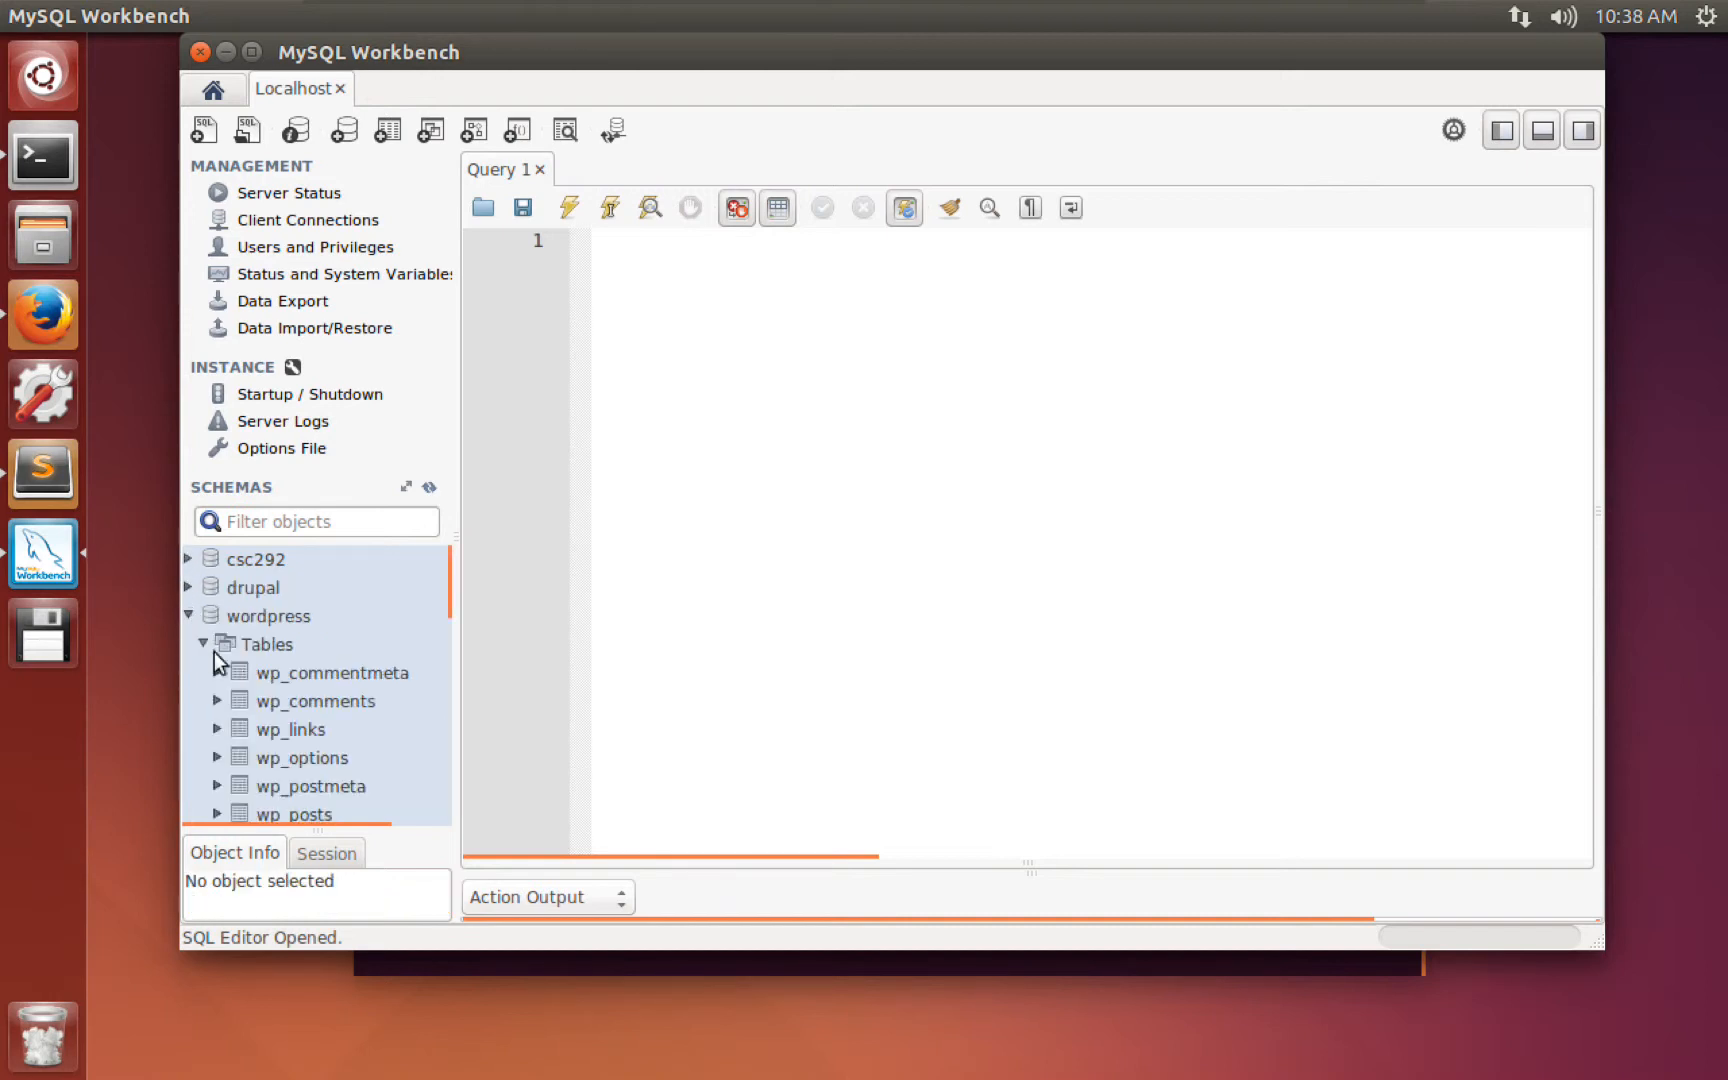
pyautogui.scroll(-2, 262, 770)
pyautogui.scroll(-3, 260, 768)
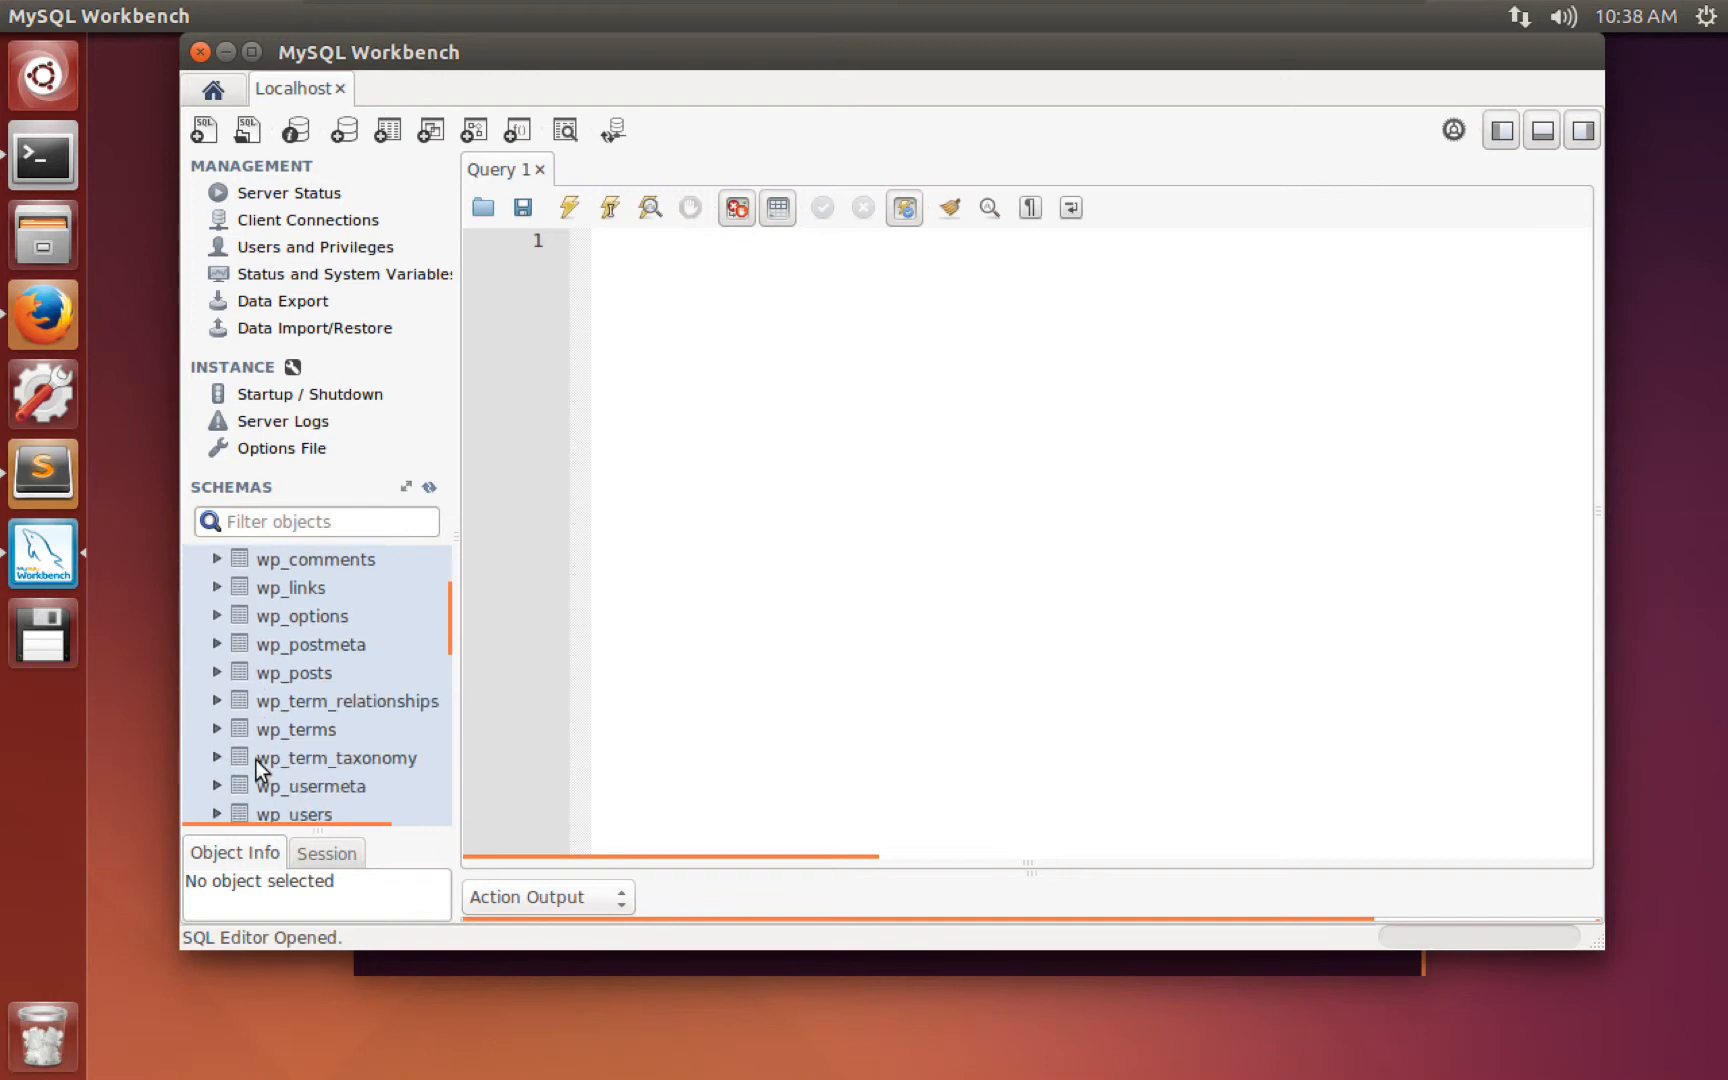
pyautogui.click(228, 714)
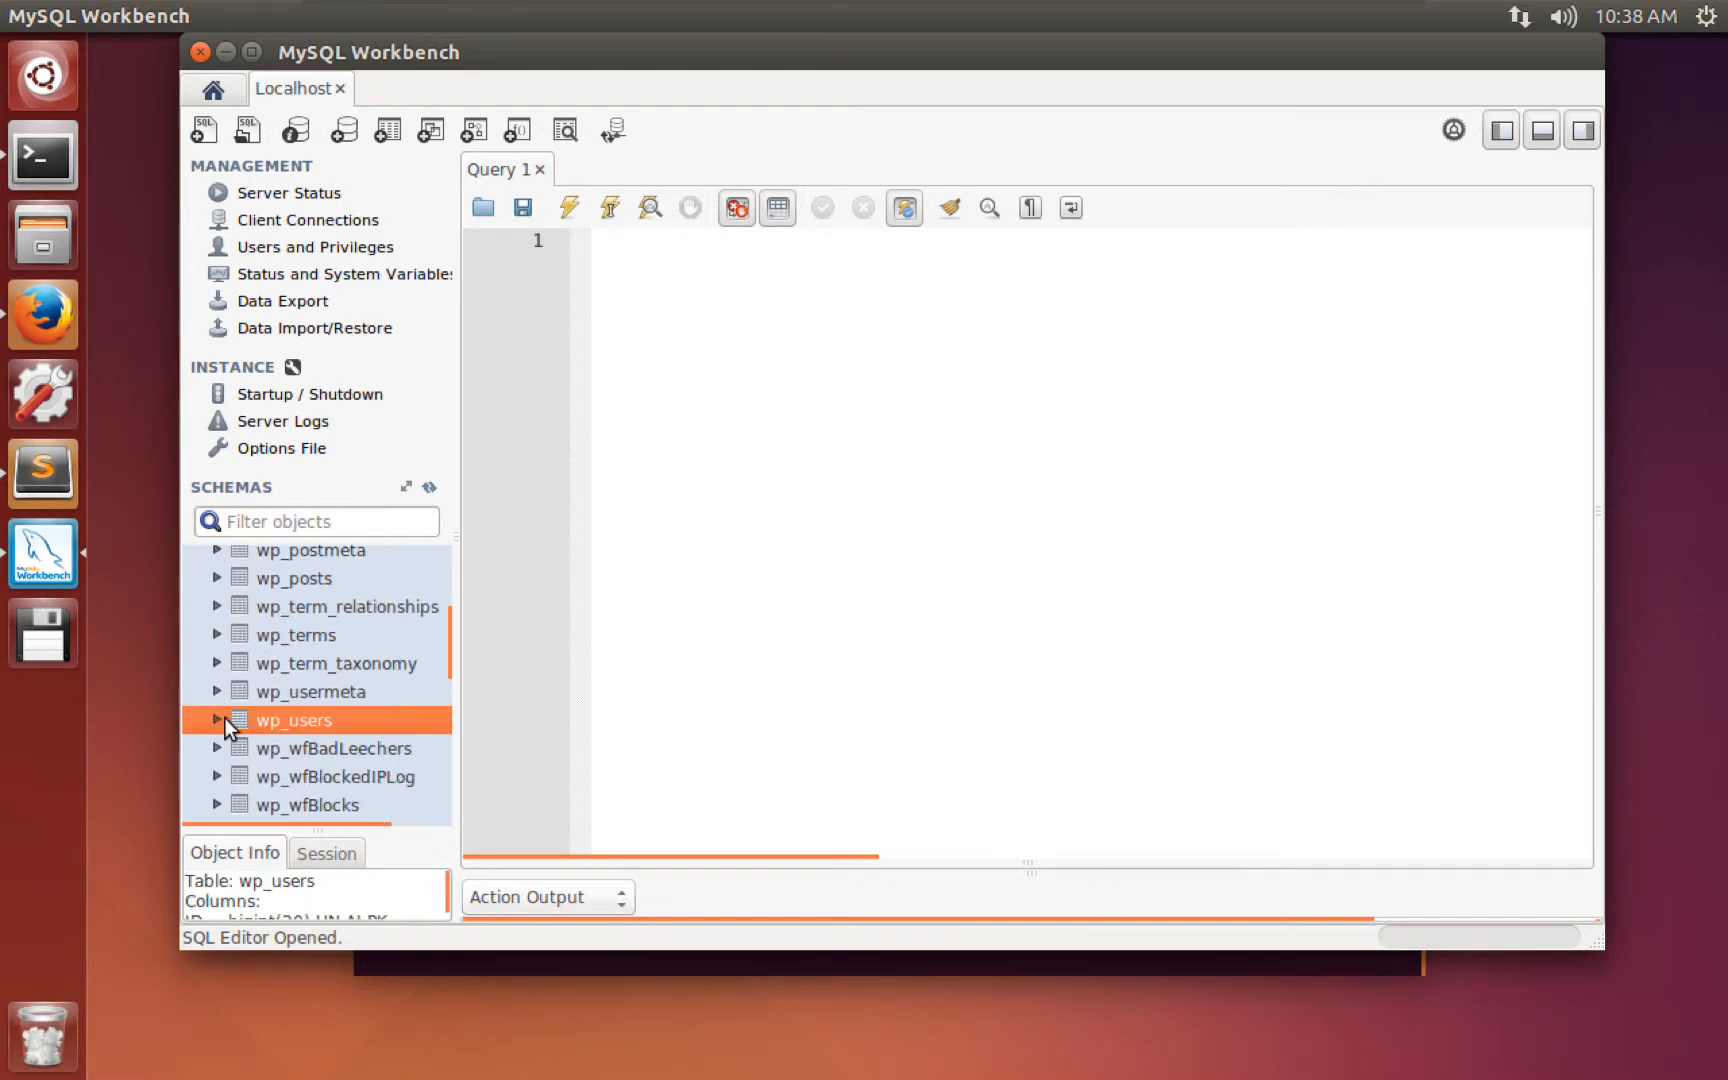
pyautogui.click(217, 719)
pyautogui.click(231, 748)
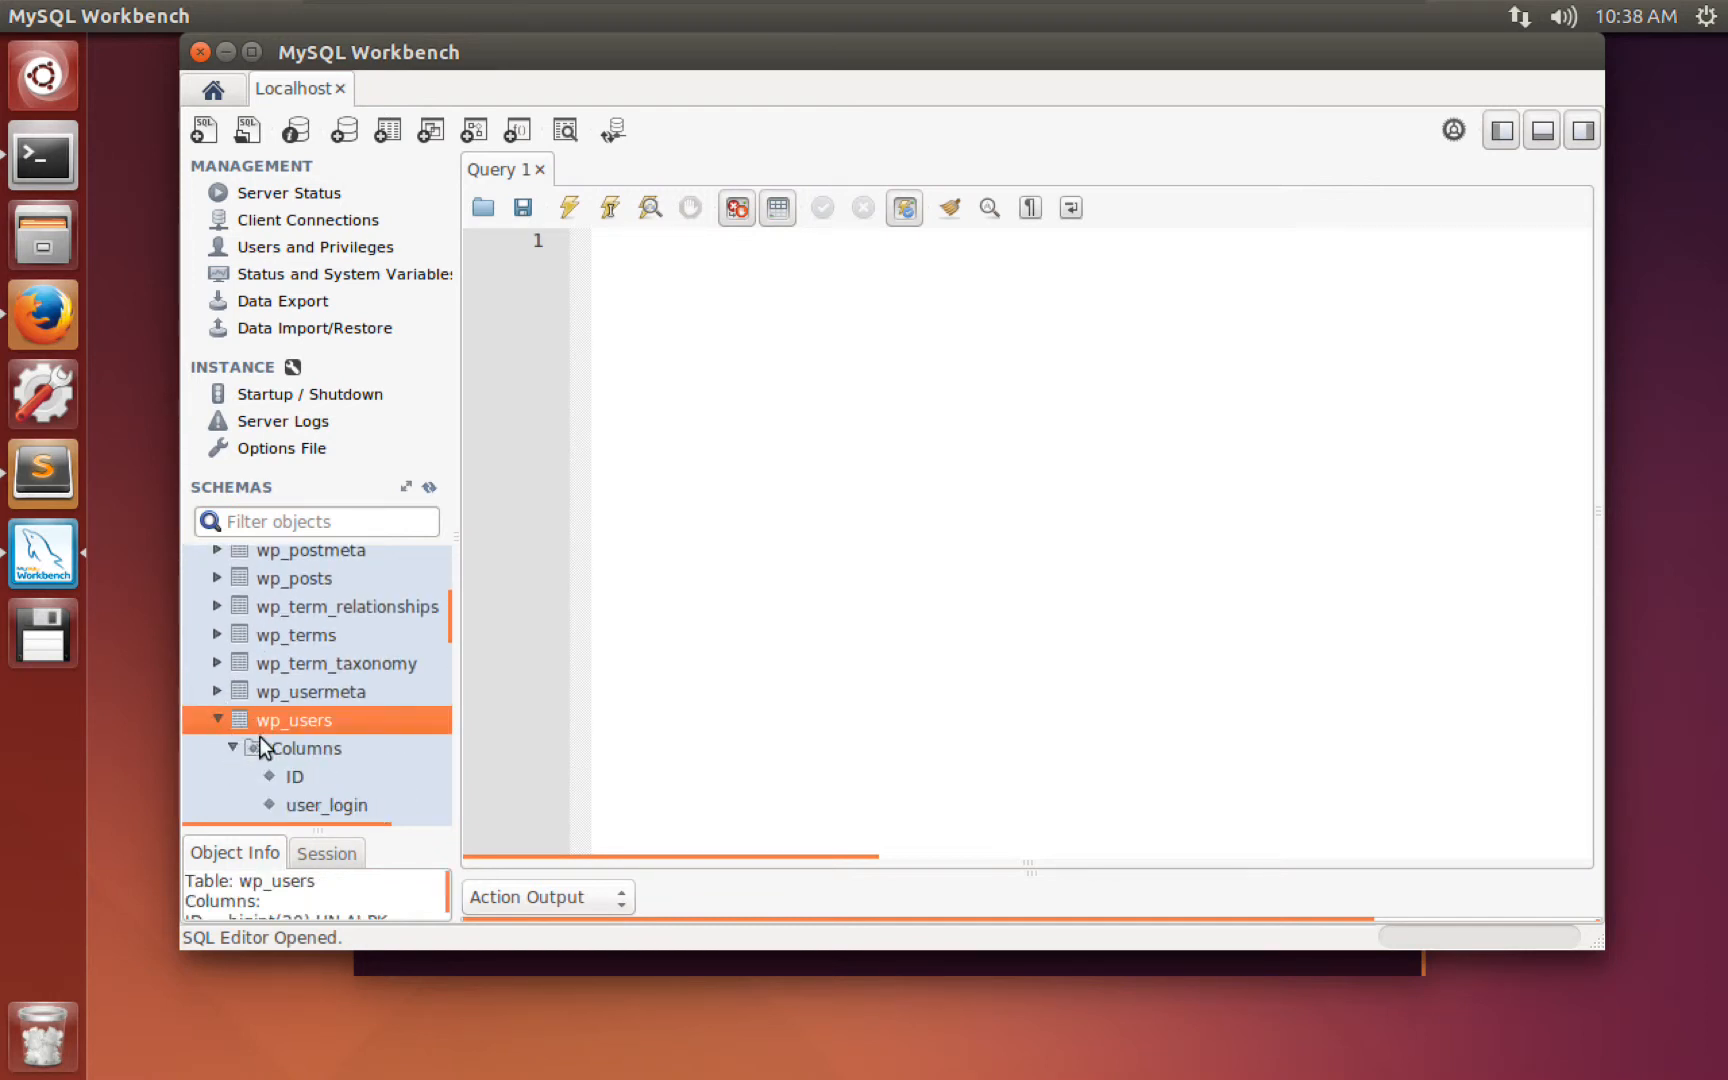
pyautogui.scroll(-4, 262, 740)
pyautogui.click(303, 592)
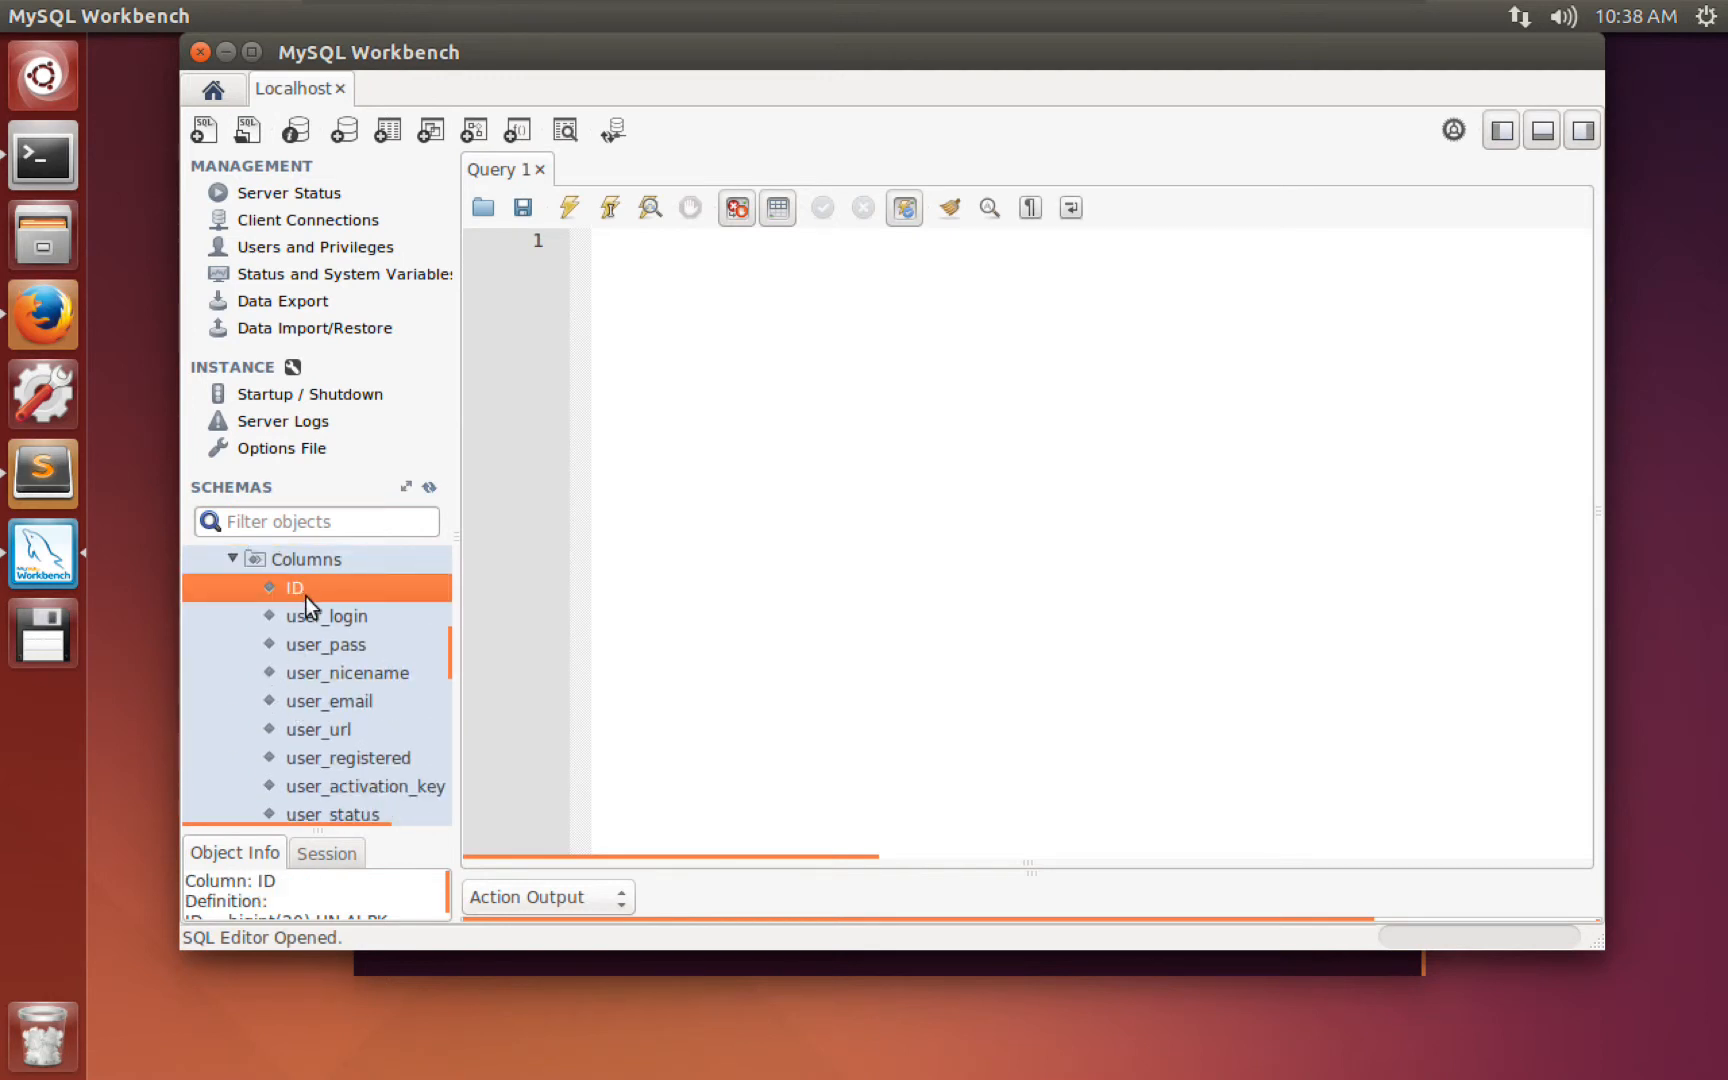
pyautogui.click(318, 620)
pyautogui.click(339, 643)
pyautogui.click(369, 671)
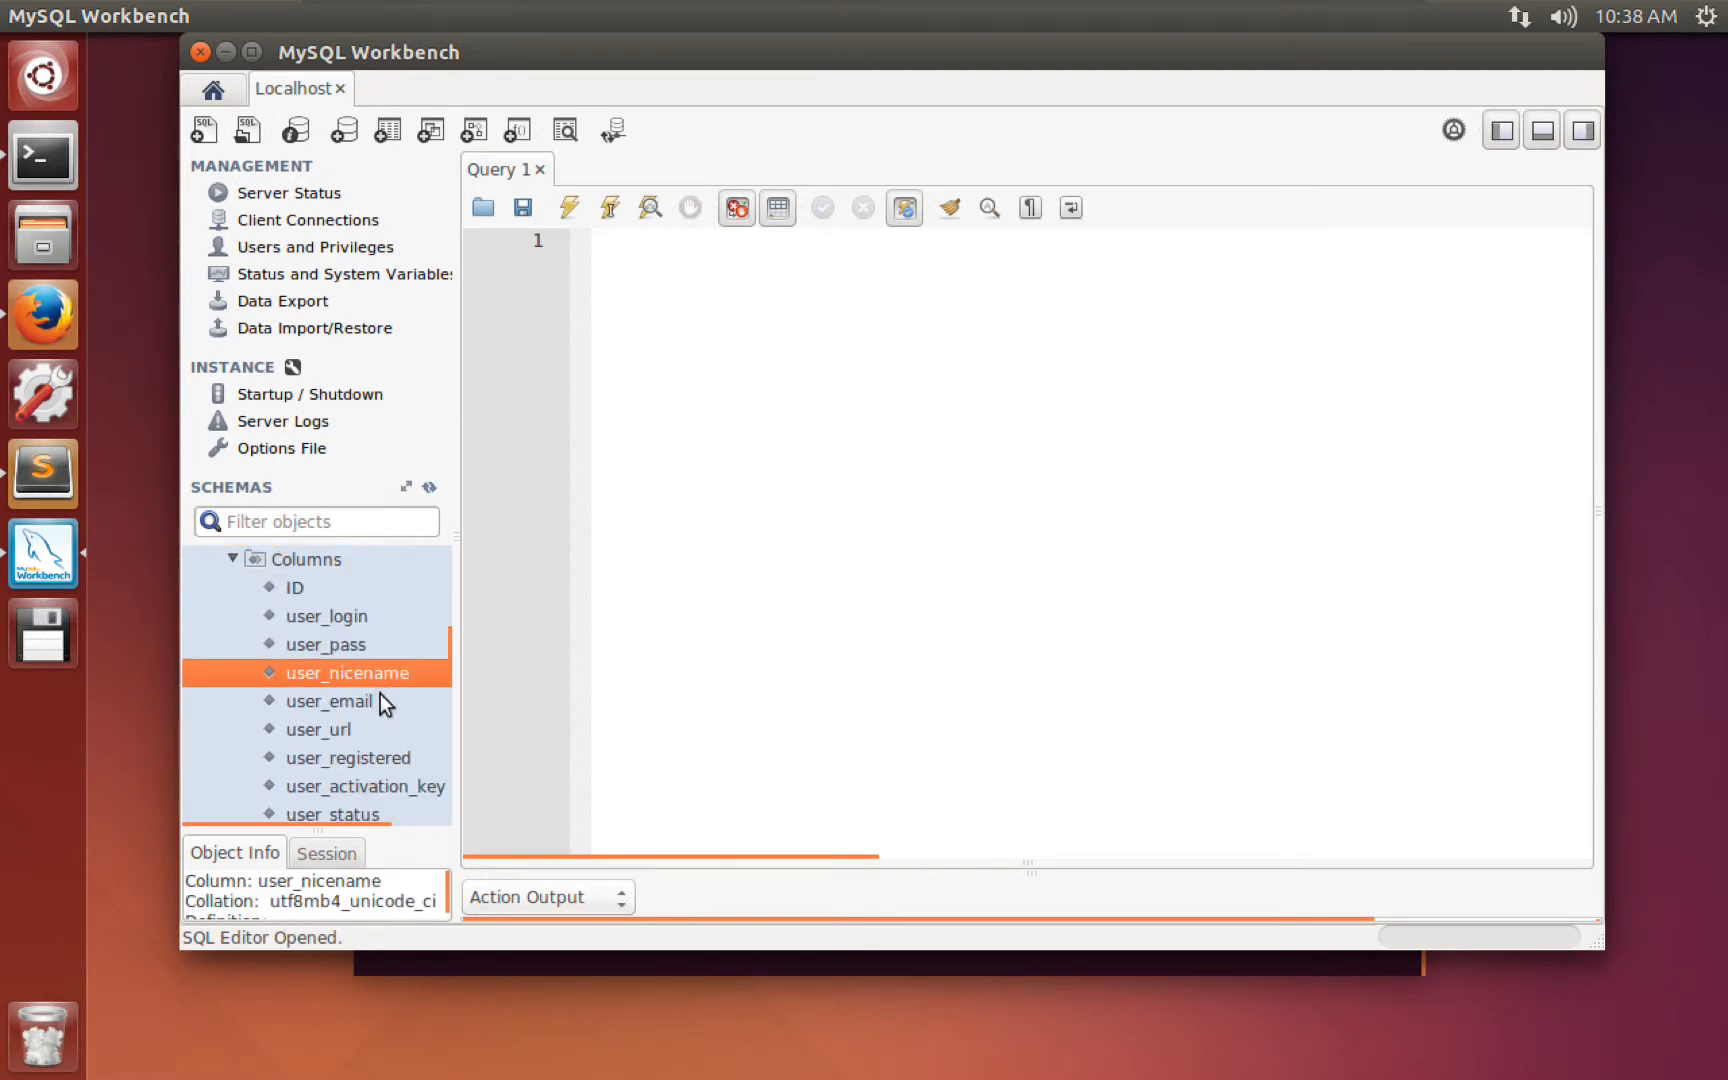
pyautogui.click(366, 699)
# Collapse the wp_users table and the wordpress schema.
pyautogui.scroll(-2, 377, 731)
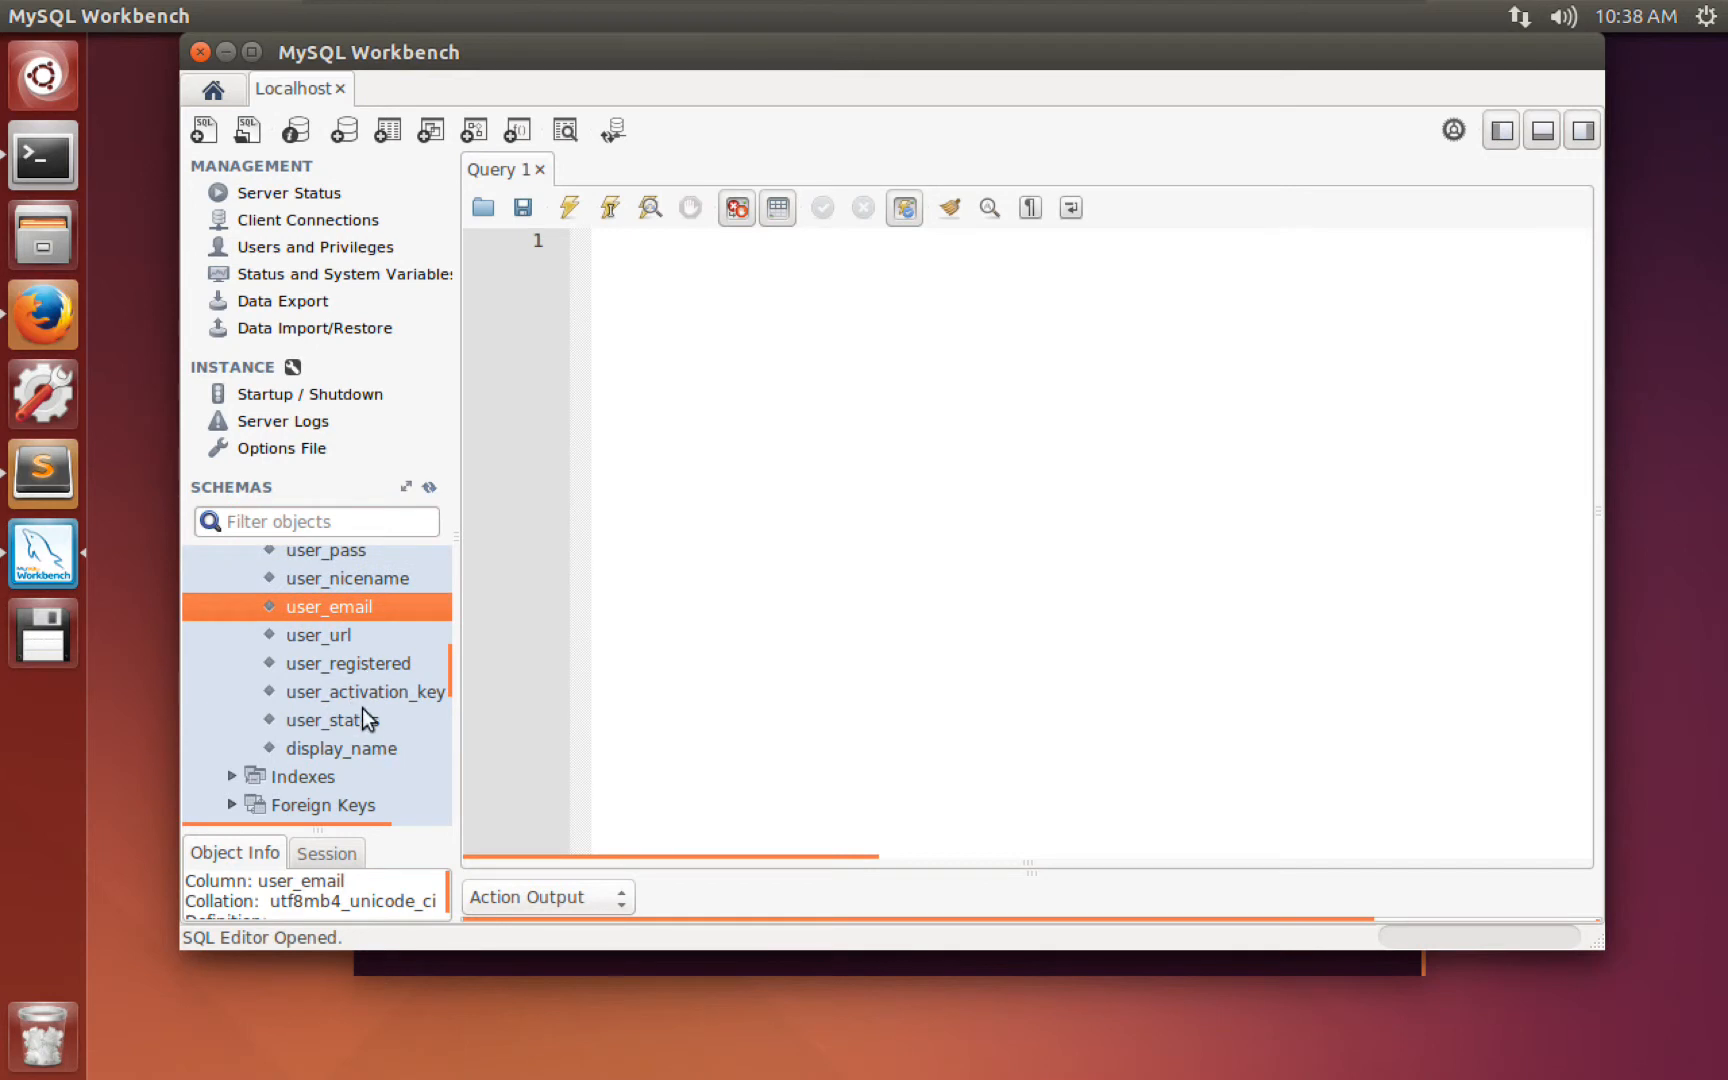
pyautogui.scroll(1, 319, 666)
pyautogui.scroll(1, 319, 665)
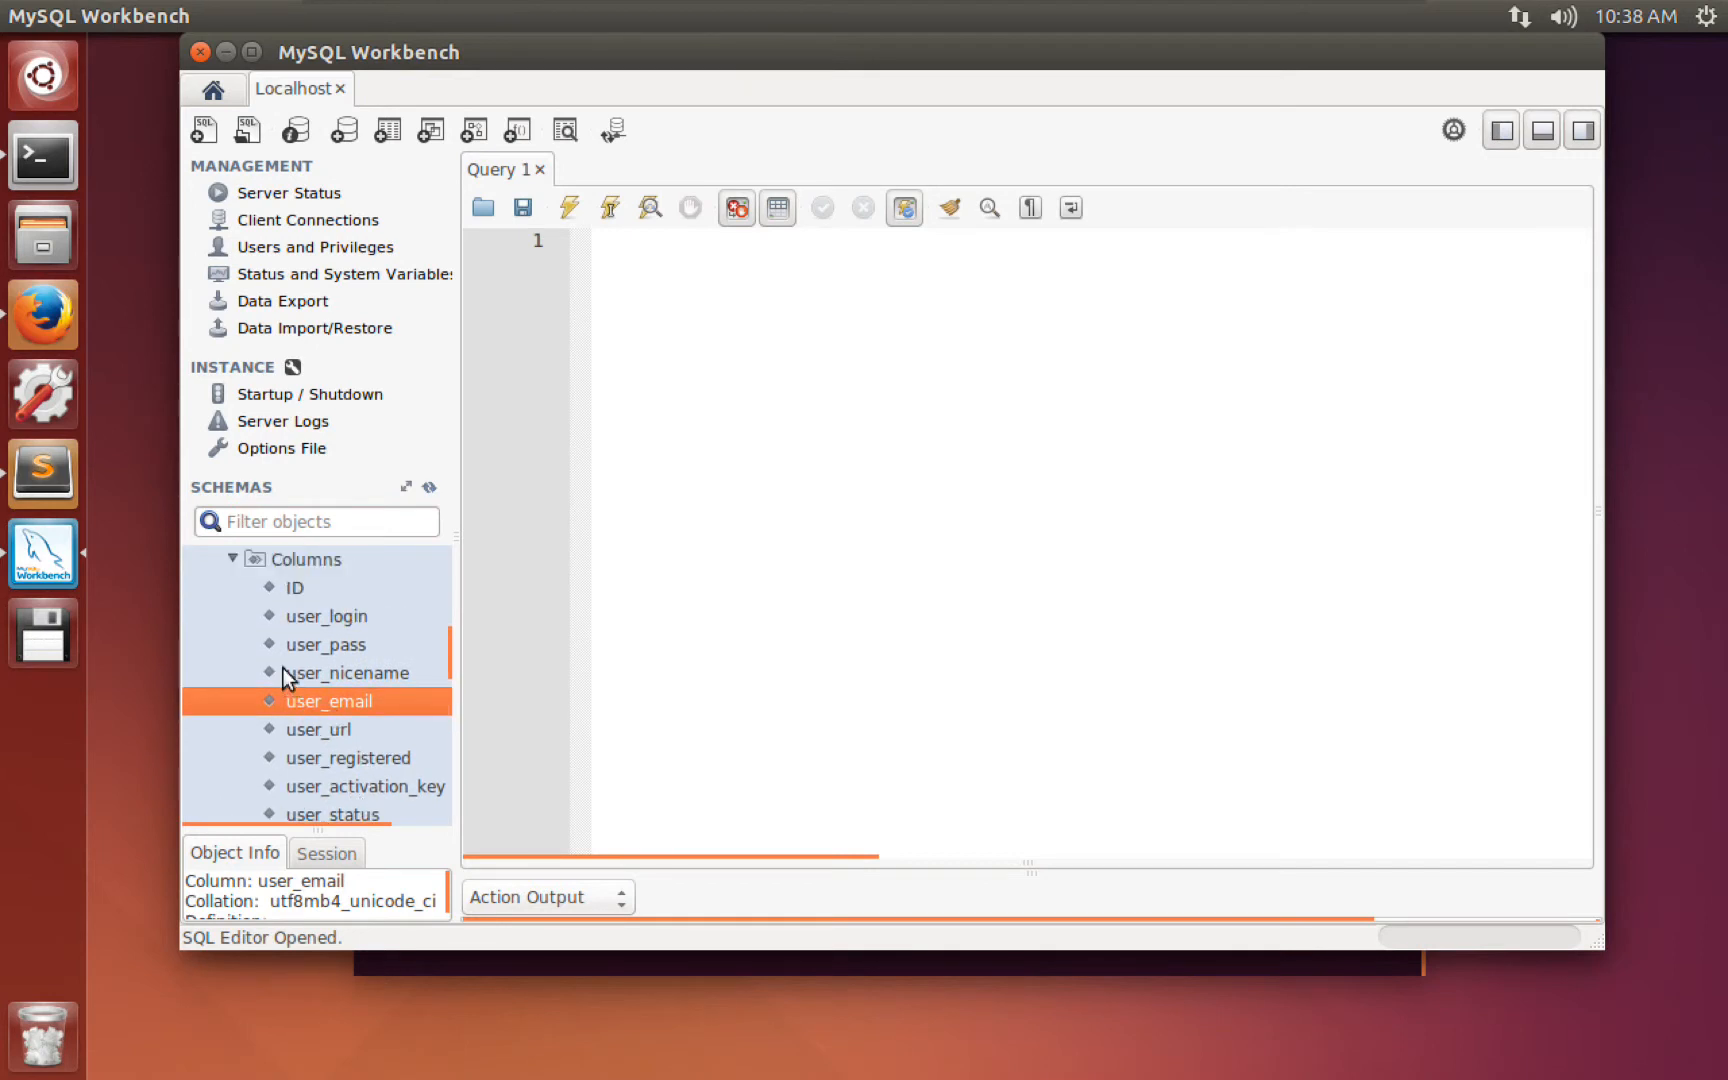
pyautogui.scroll(1, 282, 666)
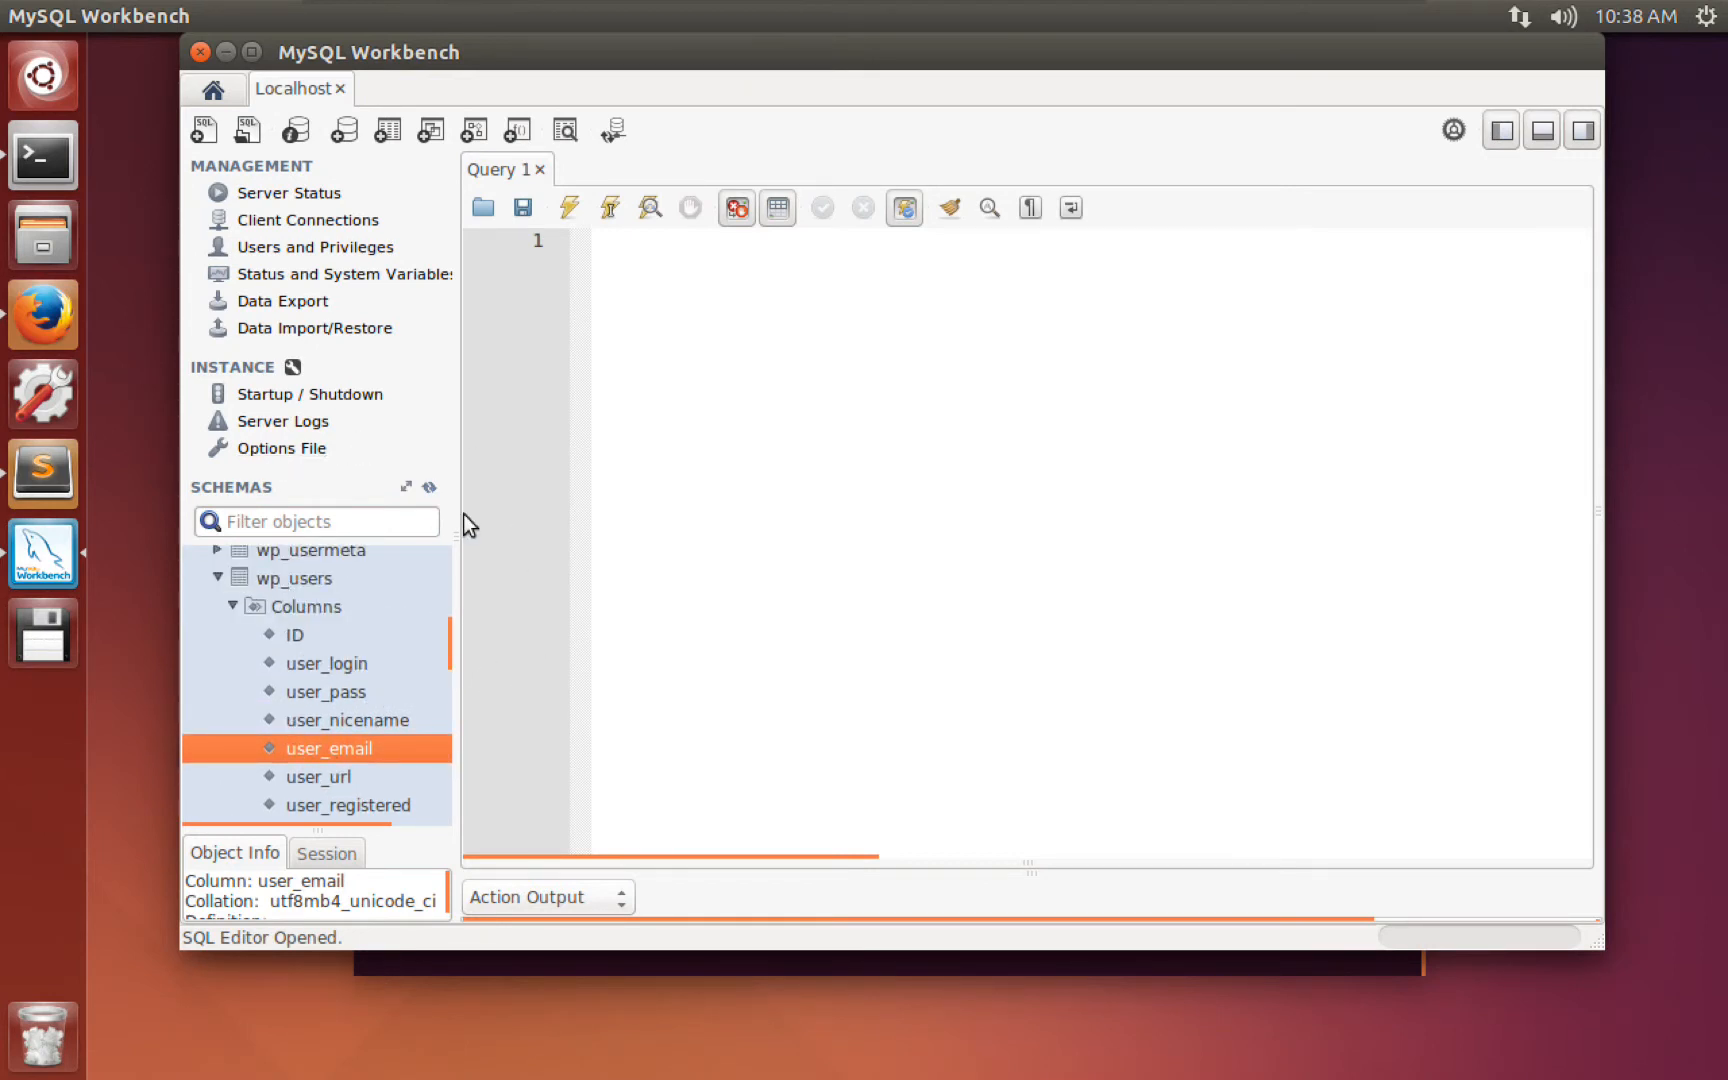
pyautogui.scroll(2, 316, 666)
pyautogui.click(215, 674)
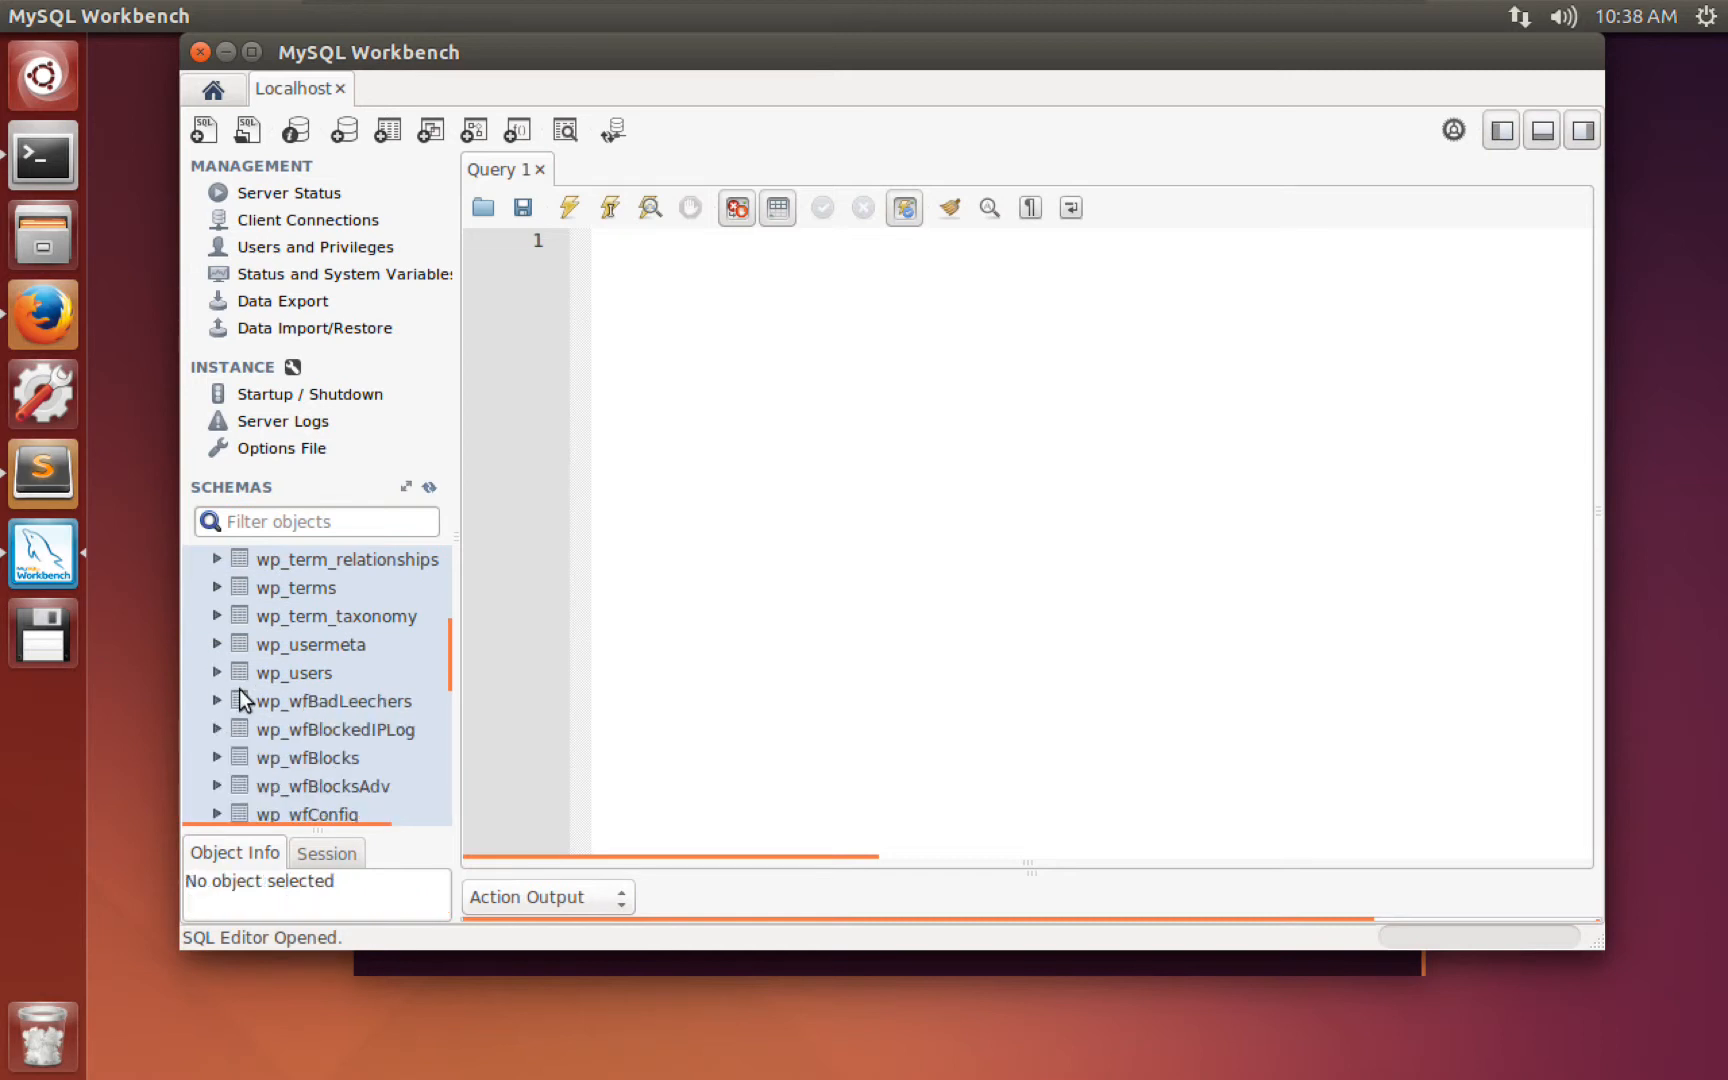
pyautogui.scroll(6, 239, 688)
pyautogui.click(188, 615)
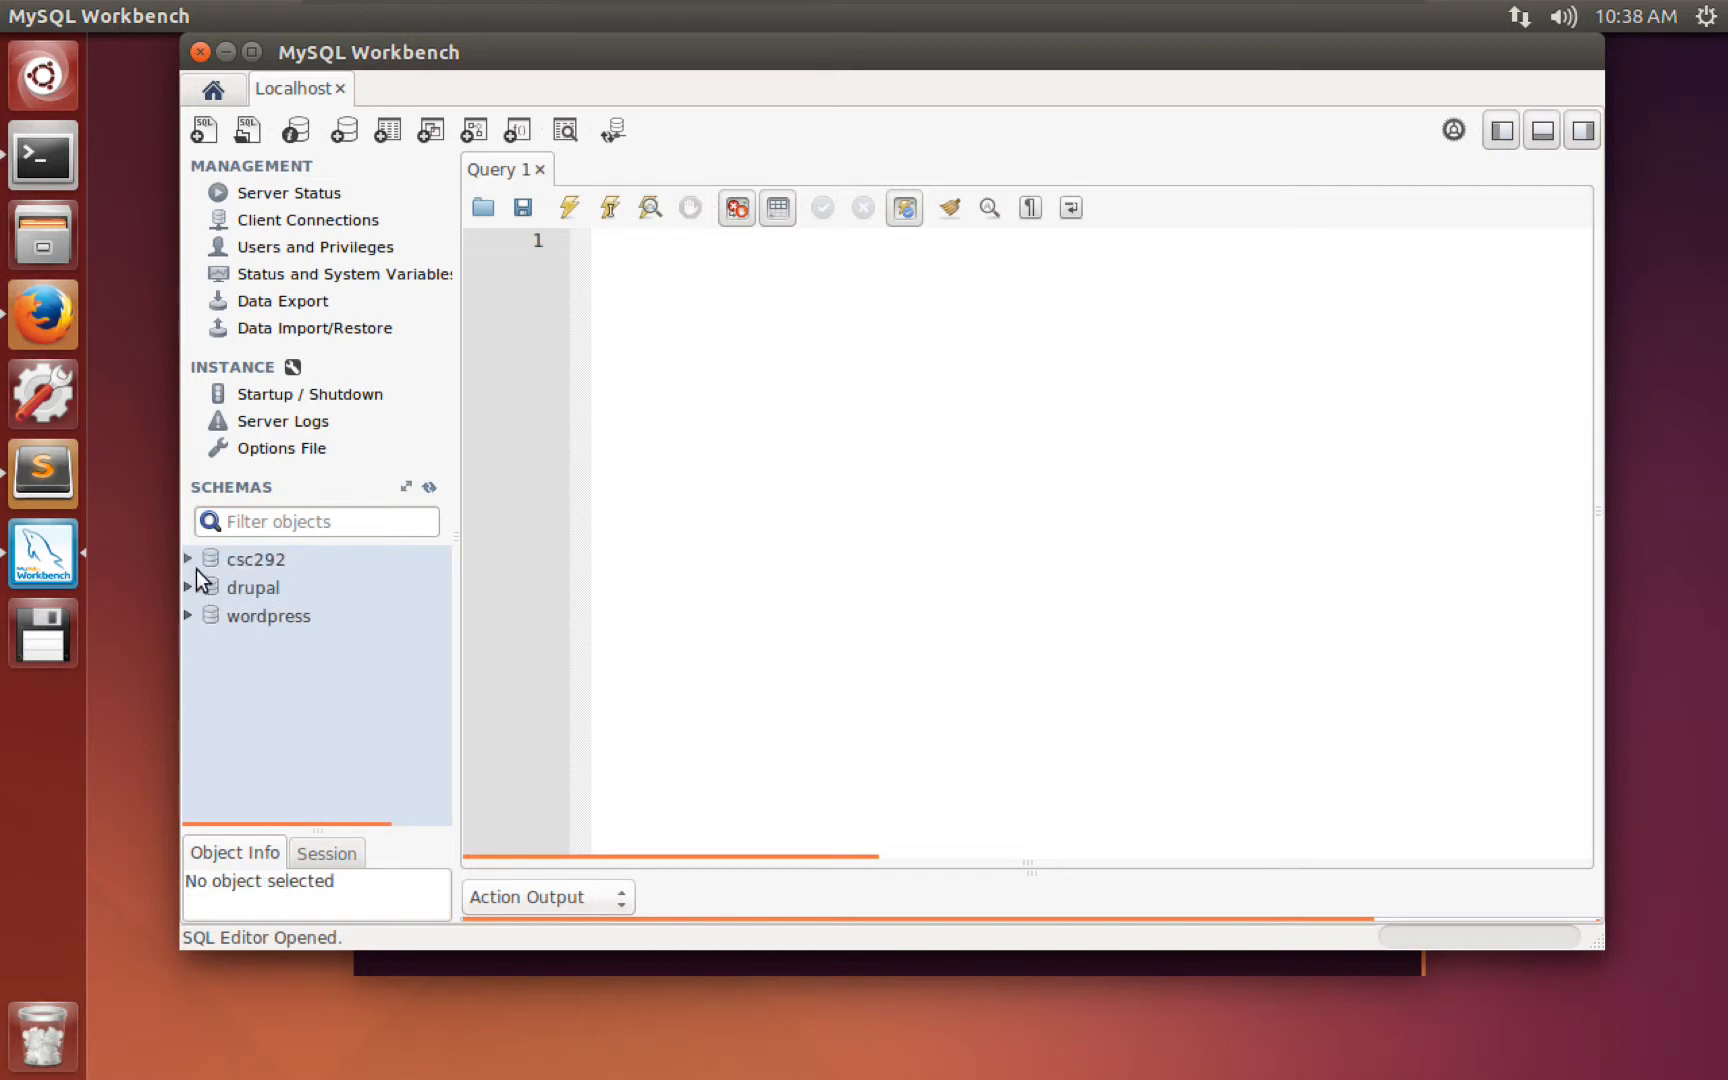
# Run Select Rows - Limit 1000 on csc292's user table, producing SELECT * FROM csc292.user.
pyautogui.click(189, 560)
pyautogui.click(202, 589)
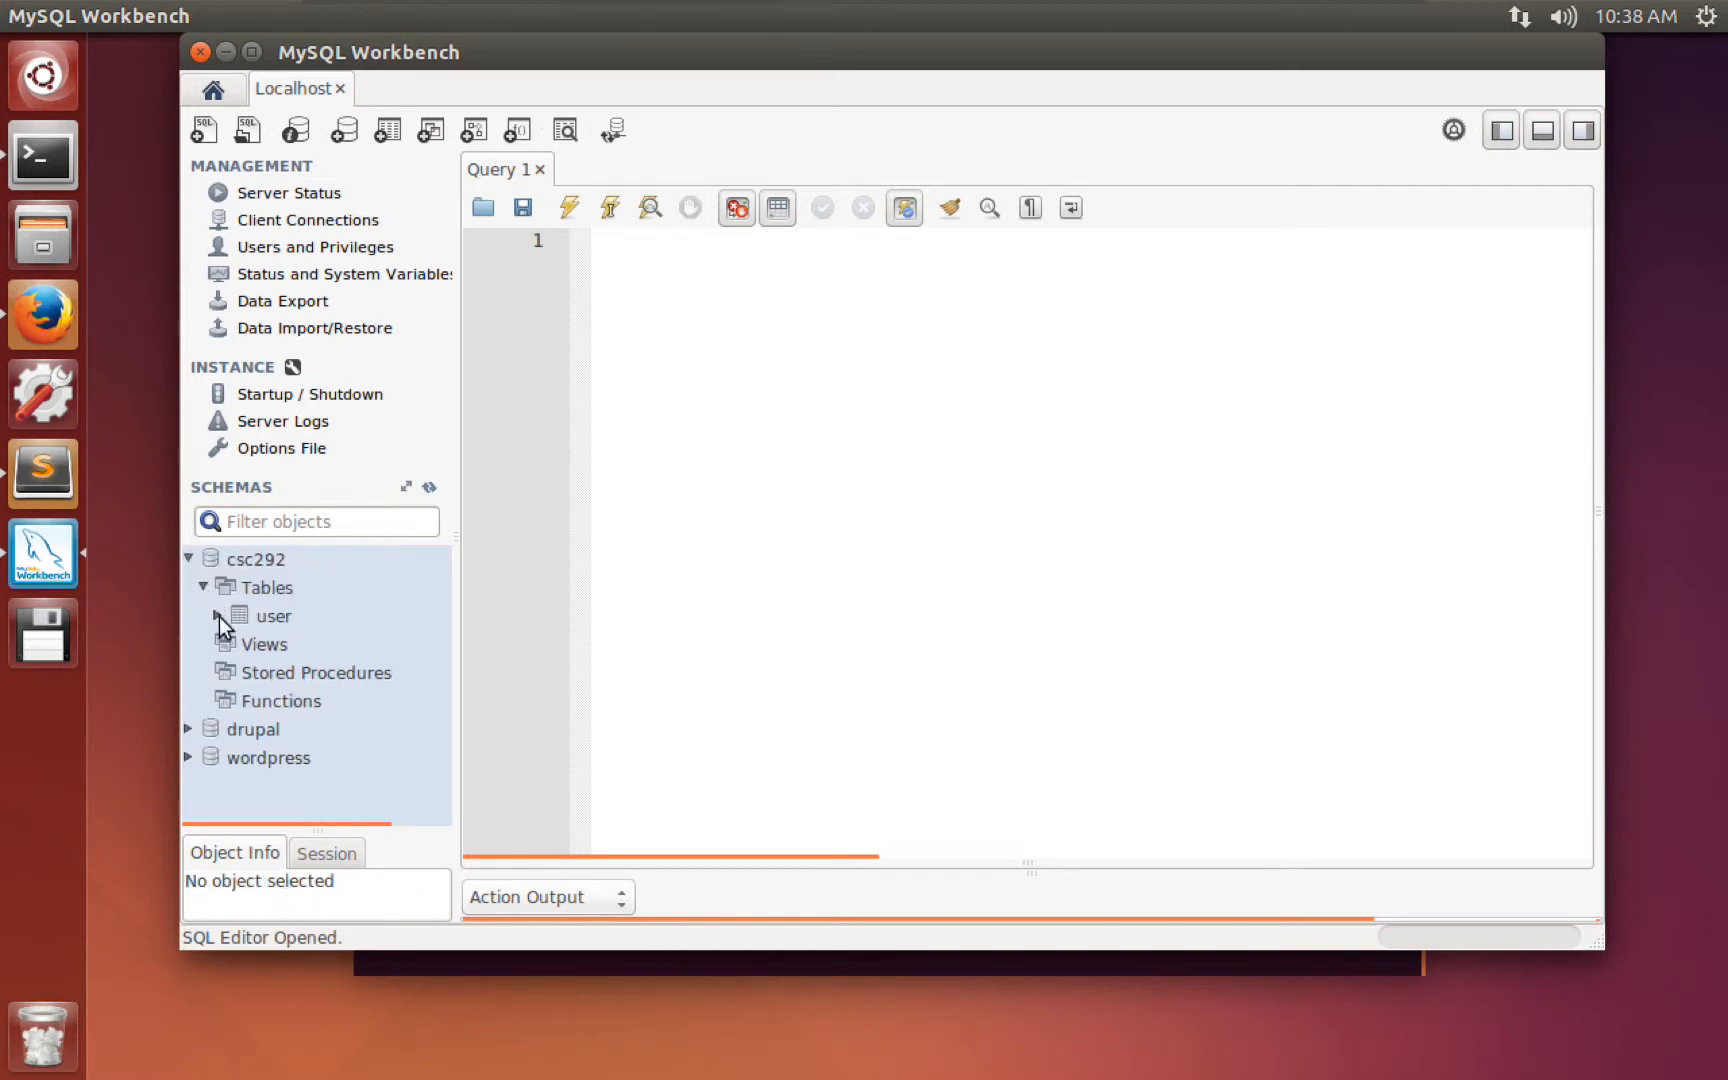
pyautogui.click(217, 616)
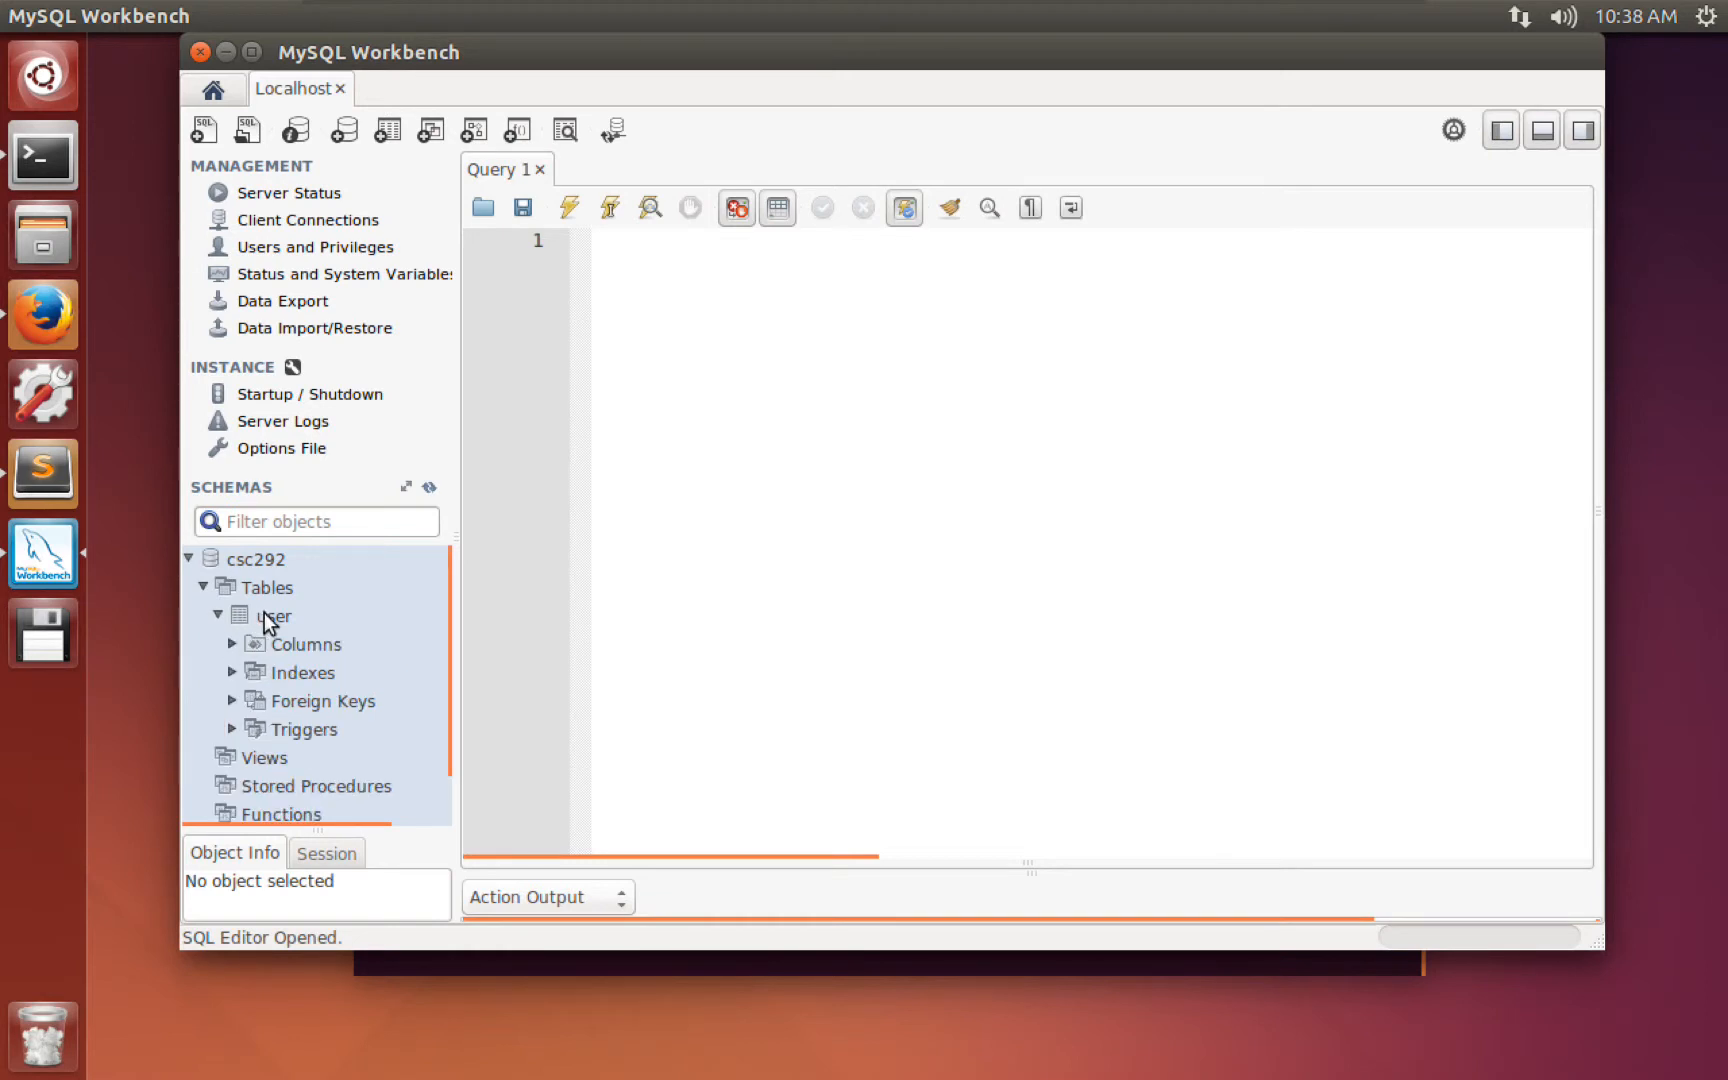
pyautogui.click(265, 614)
pyautogui.rightClick(266, 616)
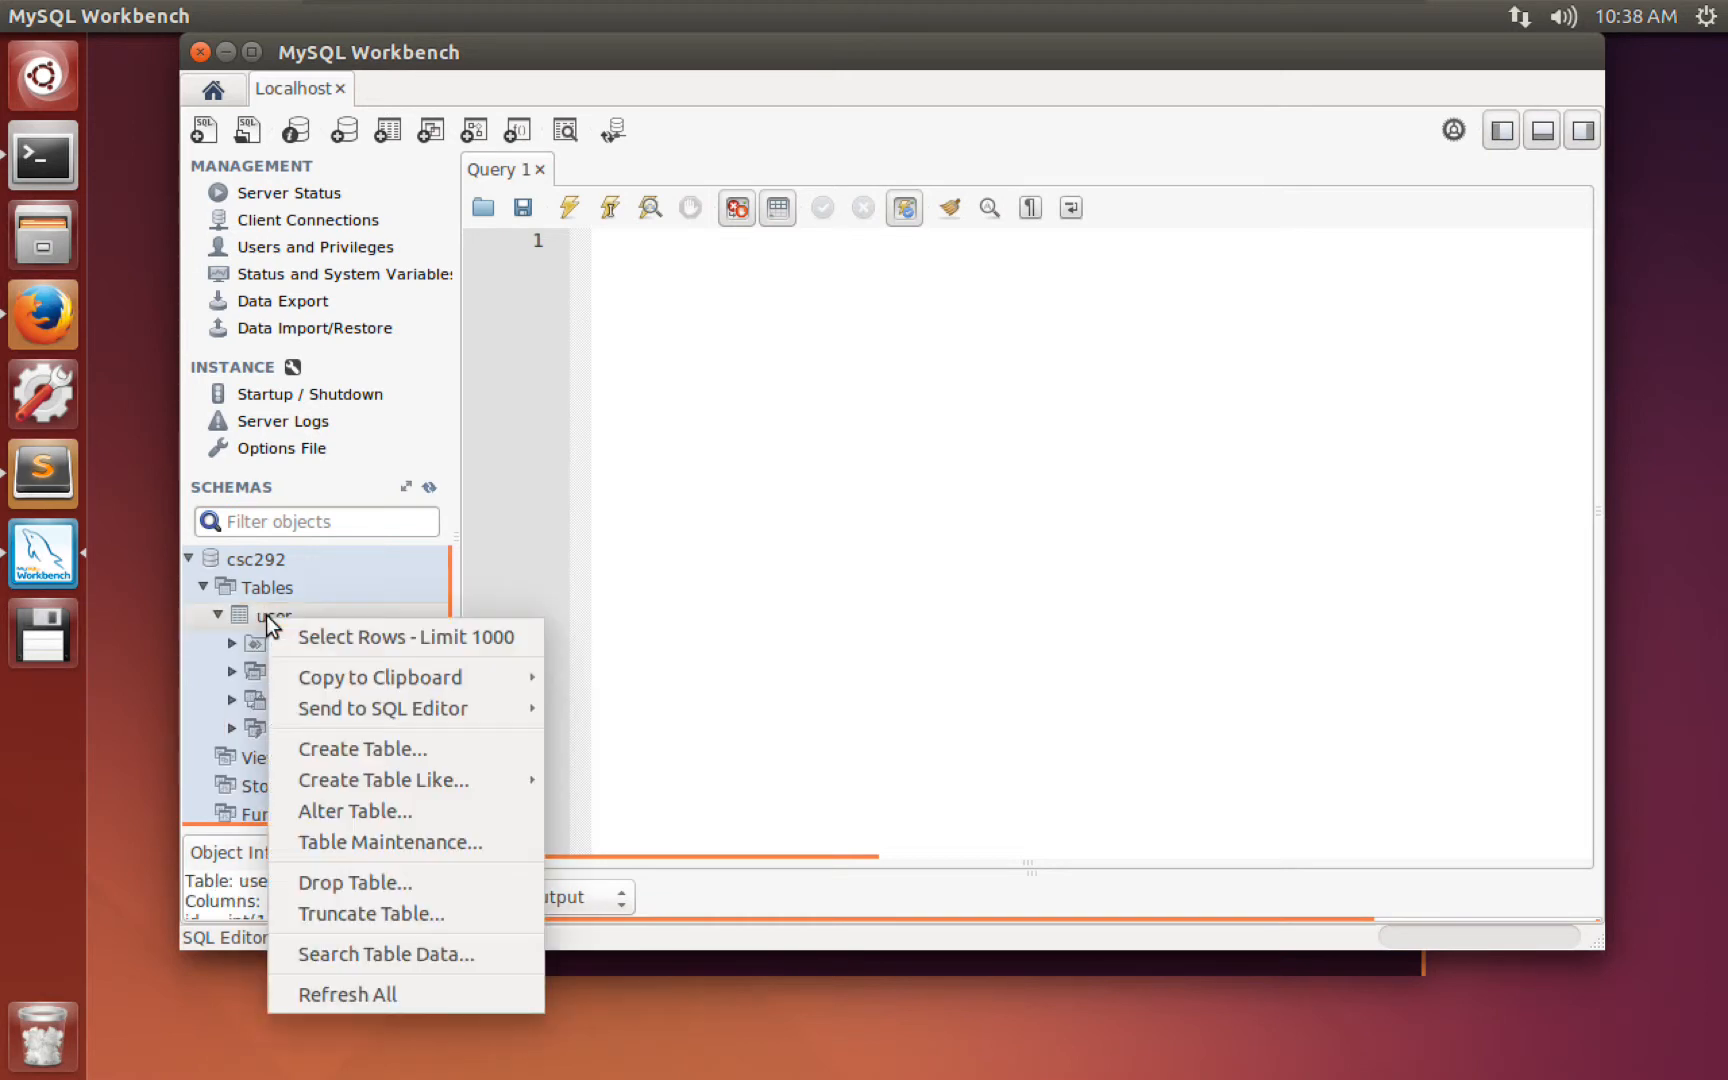
pyautogui.click(420, 637)
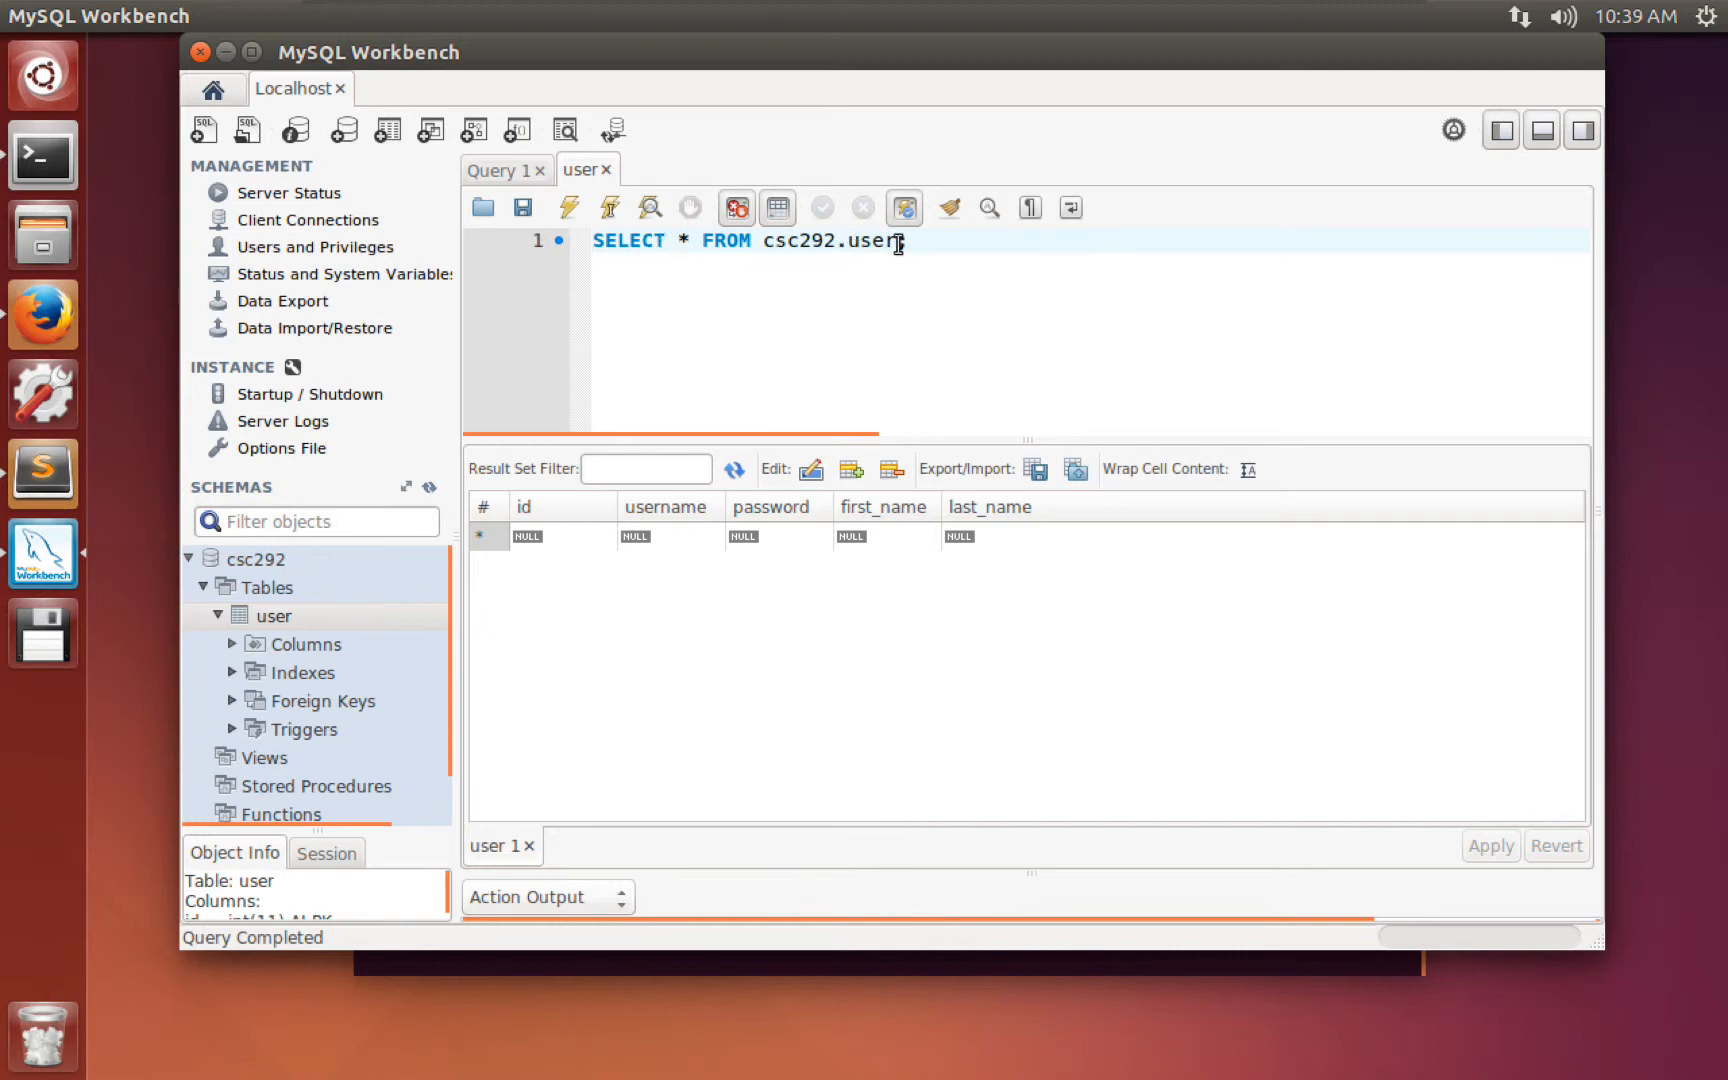
pyautogui.moveTo(912, 241); pyautogui.dragTo(587, 210)
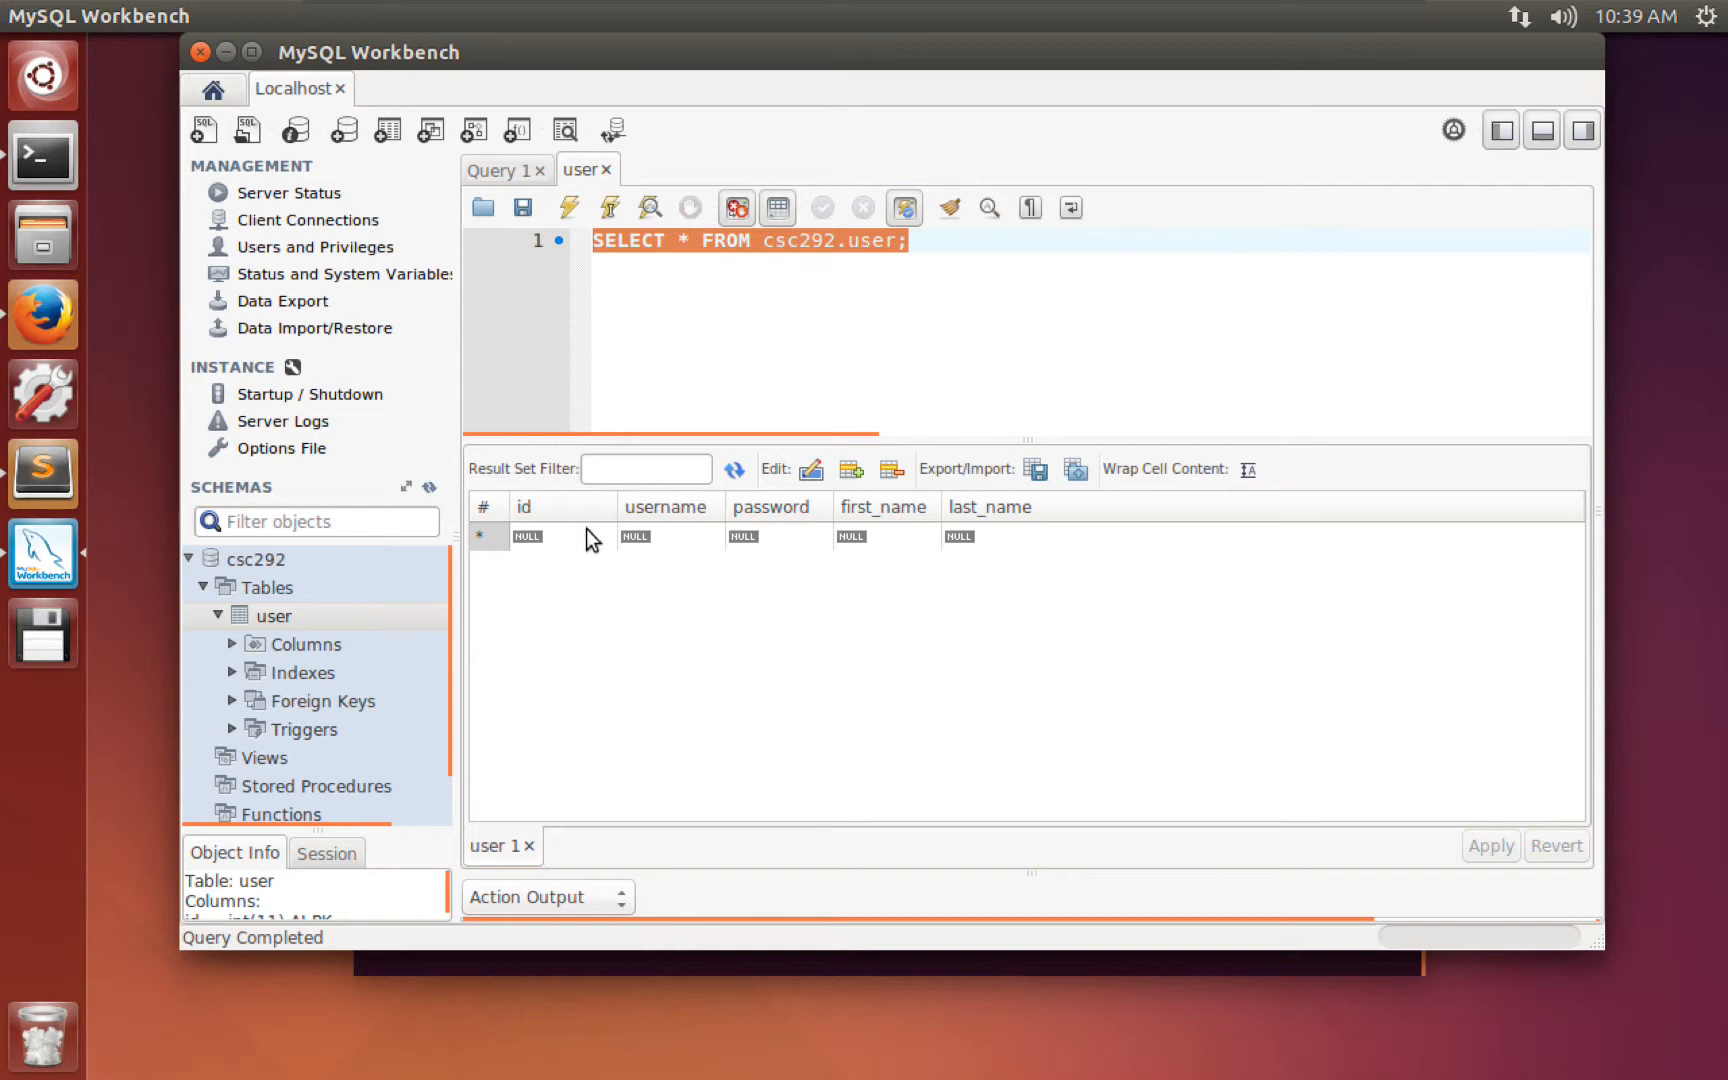
# Enter a new row with username user1, a password, and first and last name, then review its INSERT.
pyautogui.doubleClick(639, 537)
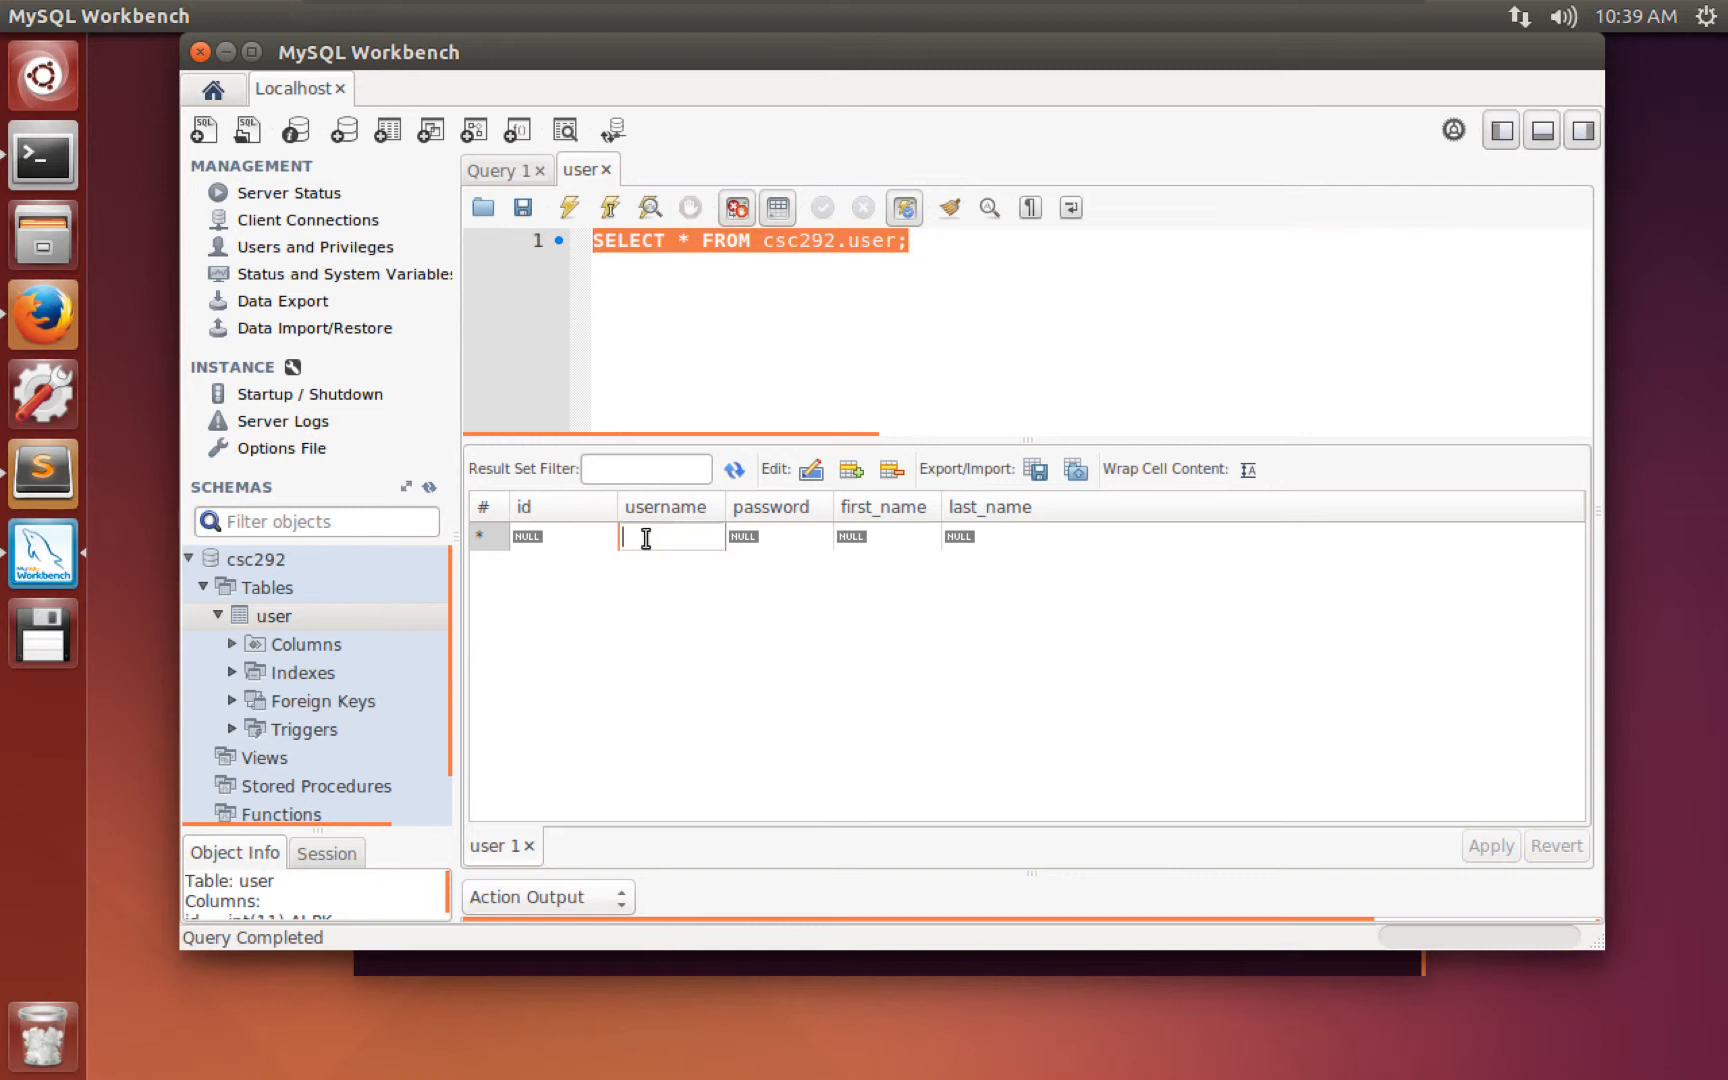
pyautogui.write('user')
pyautogui.press('Tab')
pyautogui.write('password')
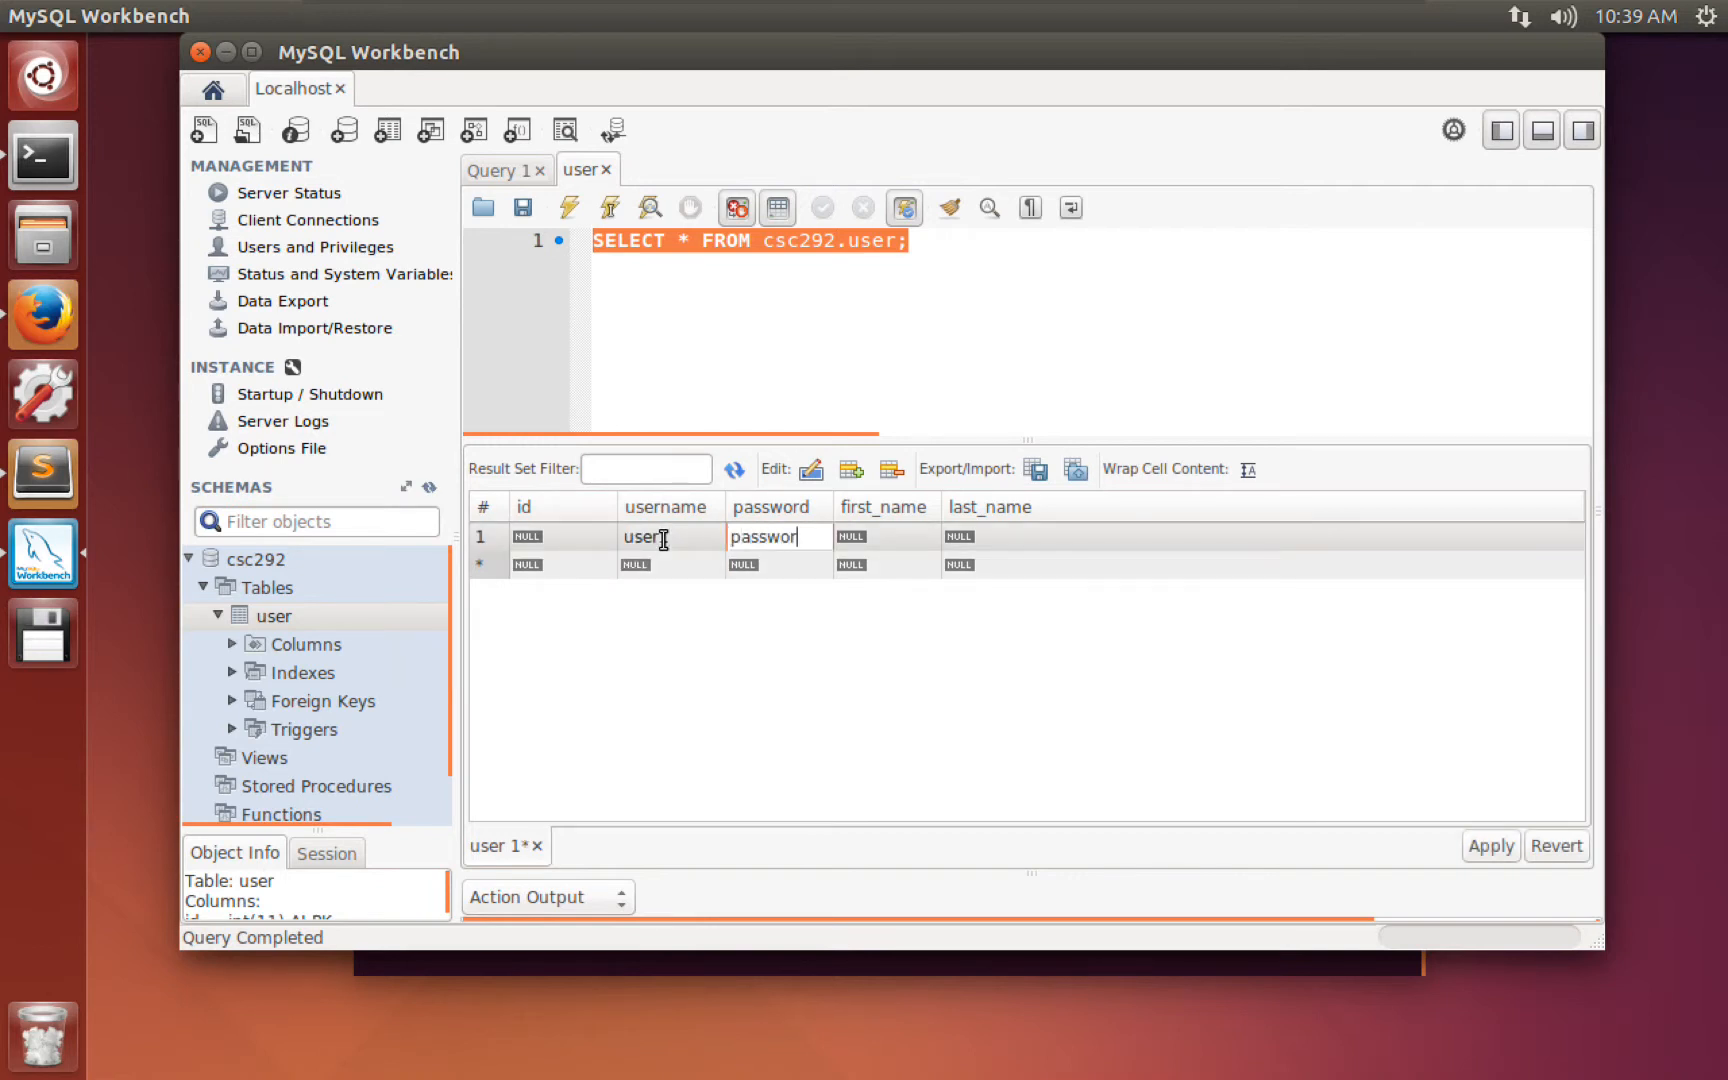
pyautogui.press('Tab')
pyautogui.press('Tab')
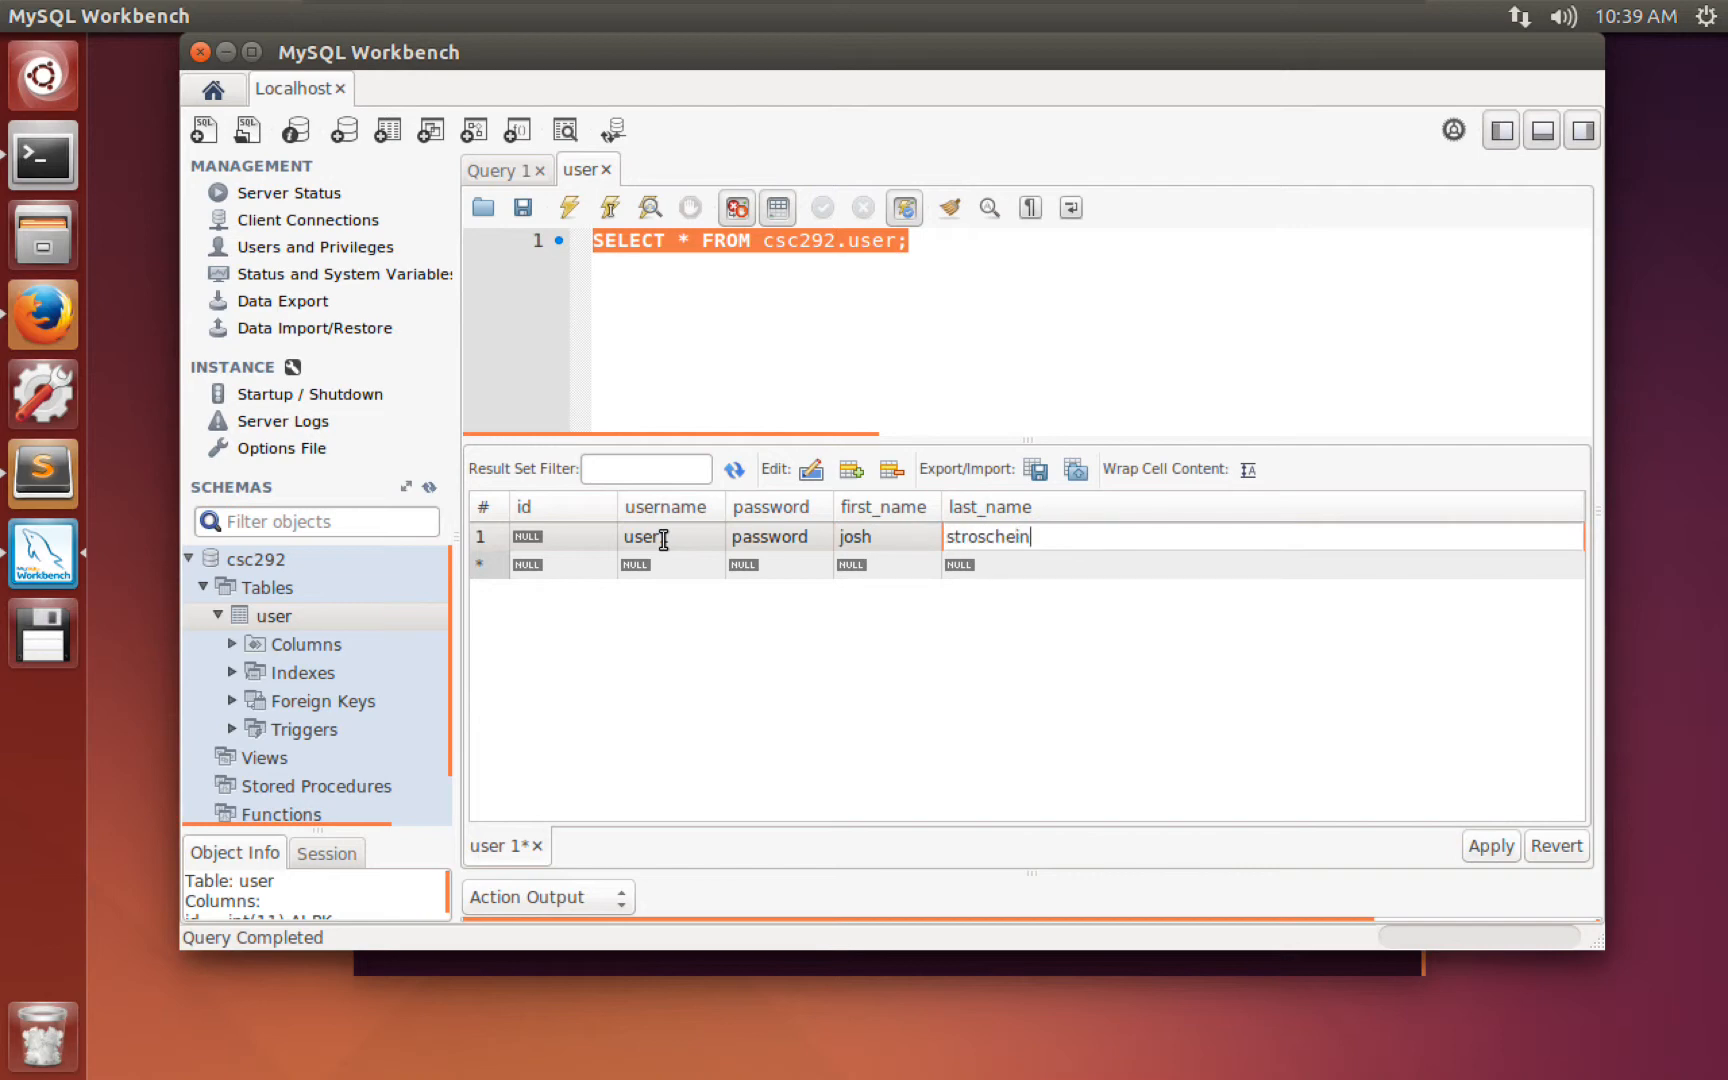
pyautogui.press('Return')
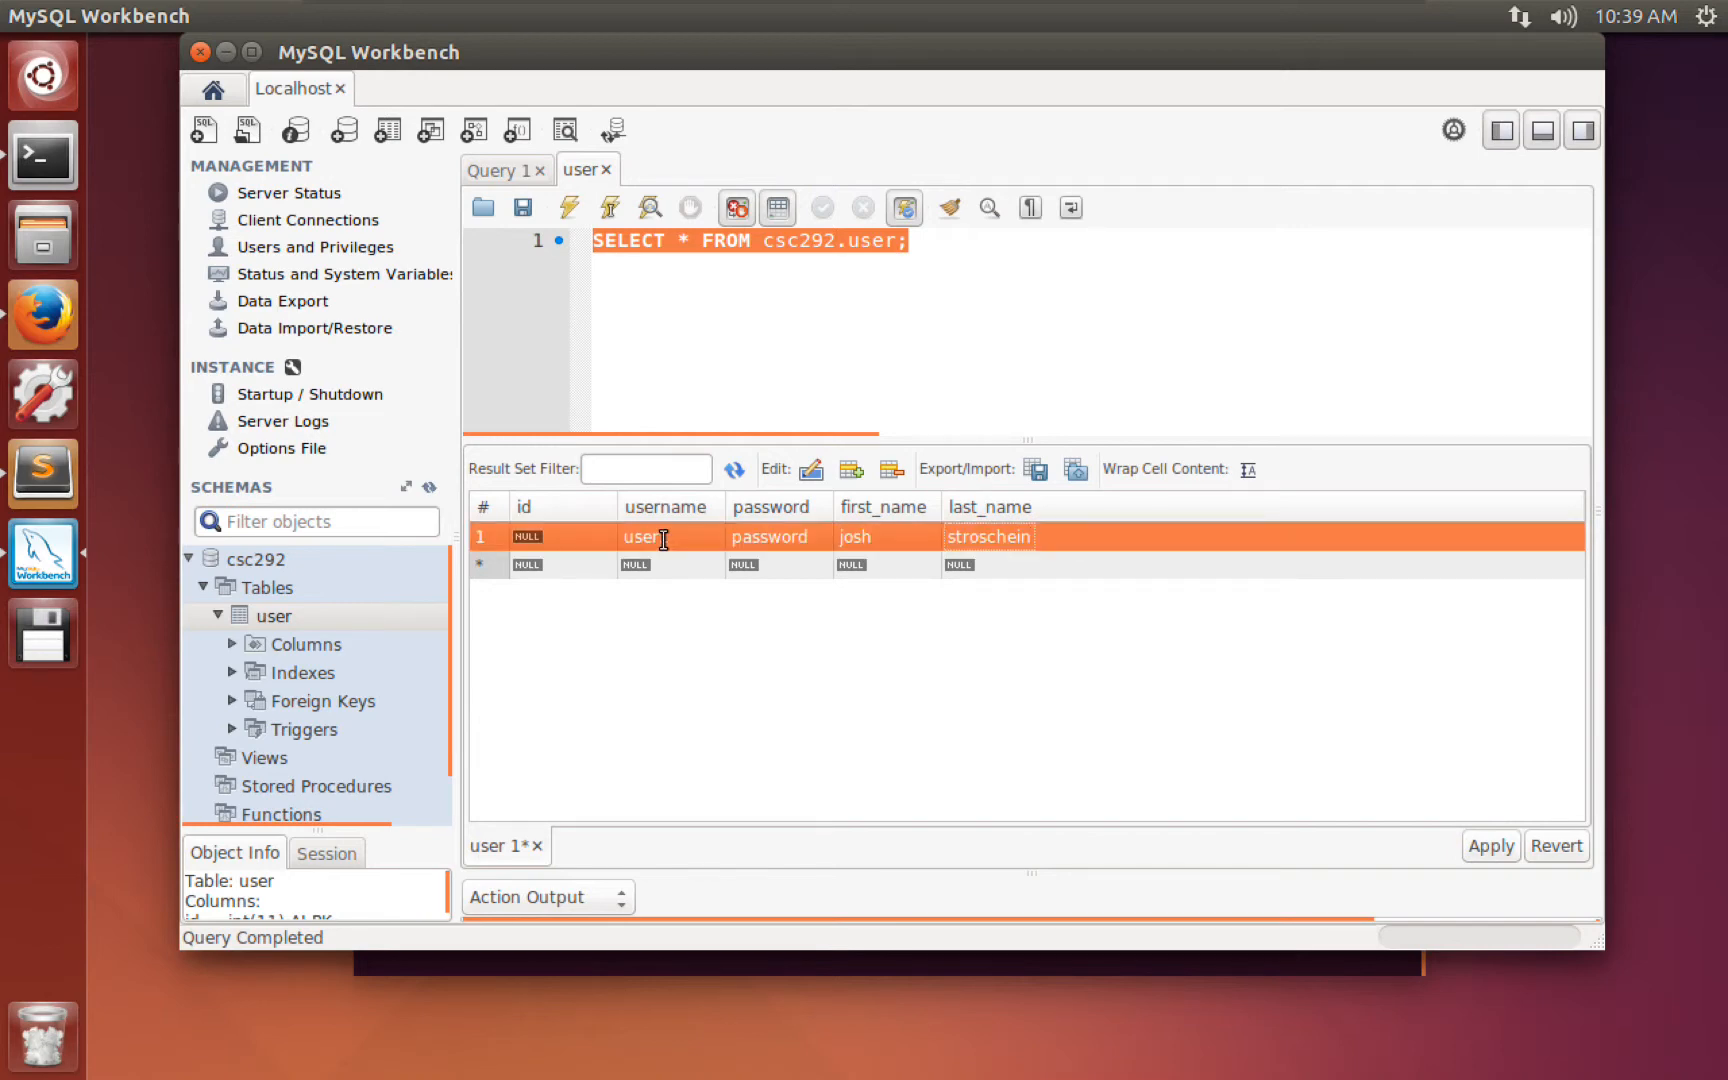
pyautogui.click(1494, 849)
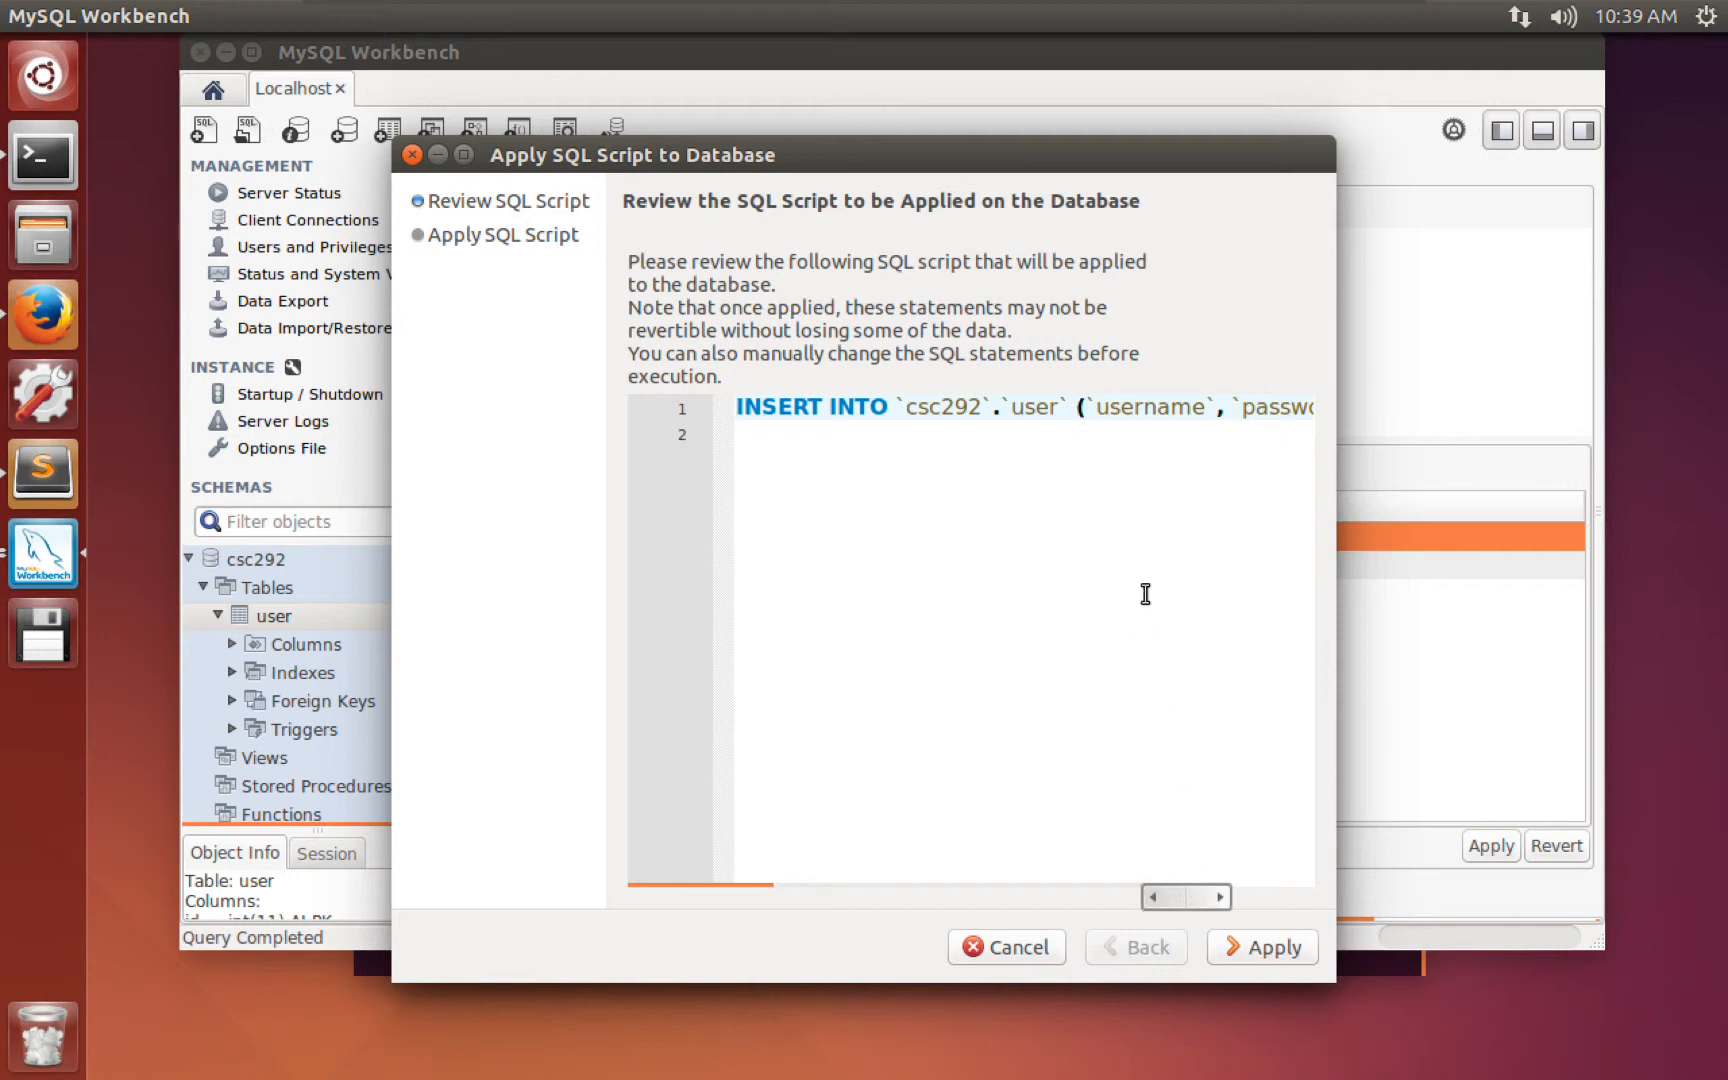
# Break the INSERT script into four lines before the column list, last_name and VALUES.
pyautogui.click(1075, 400)
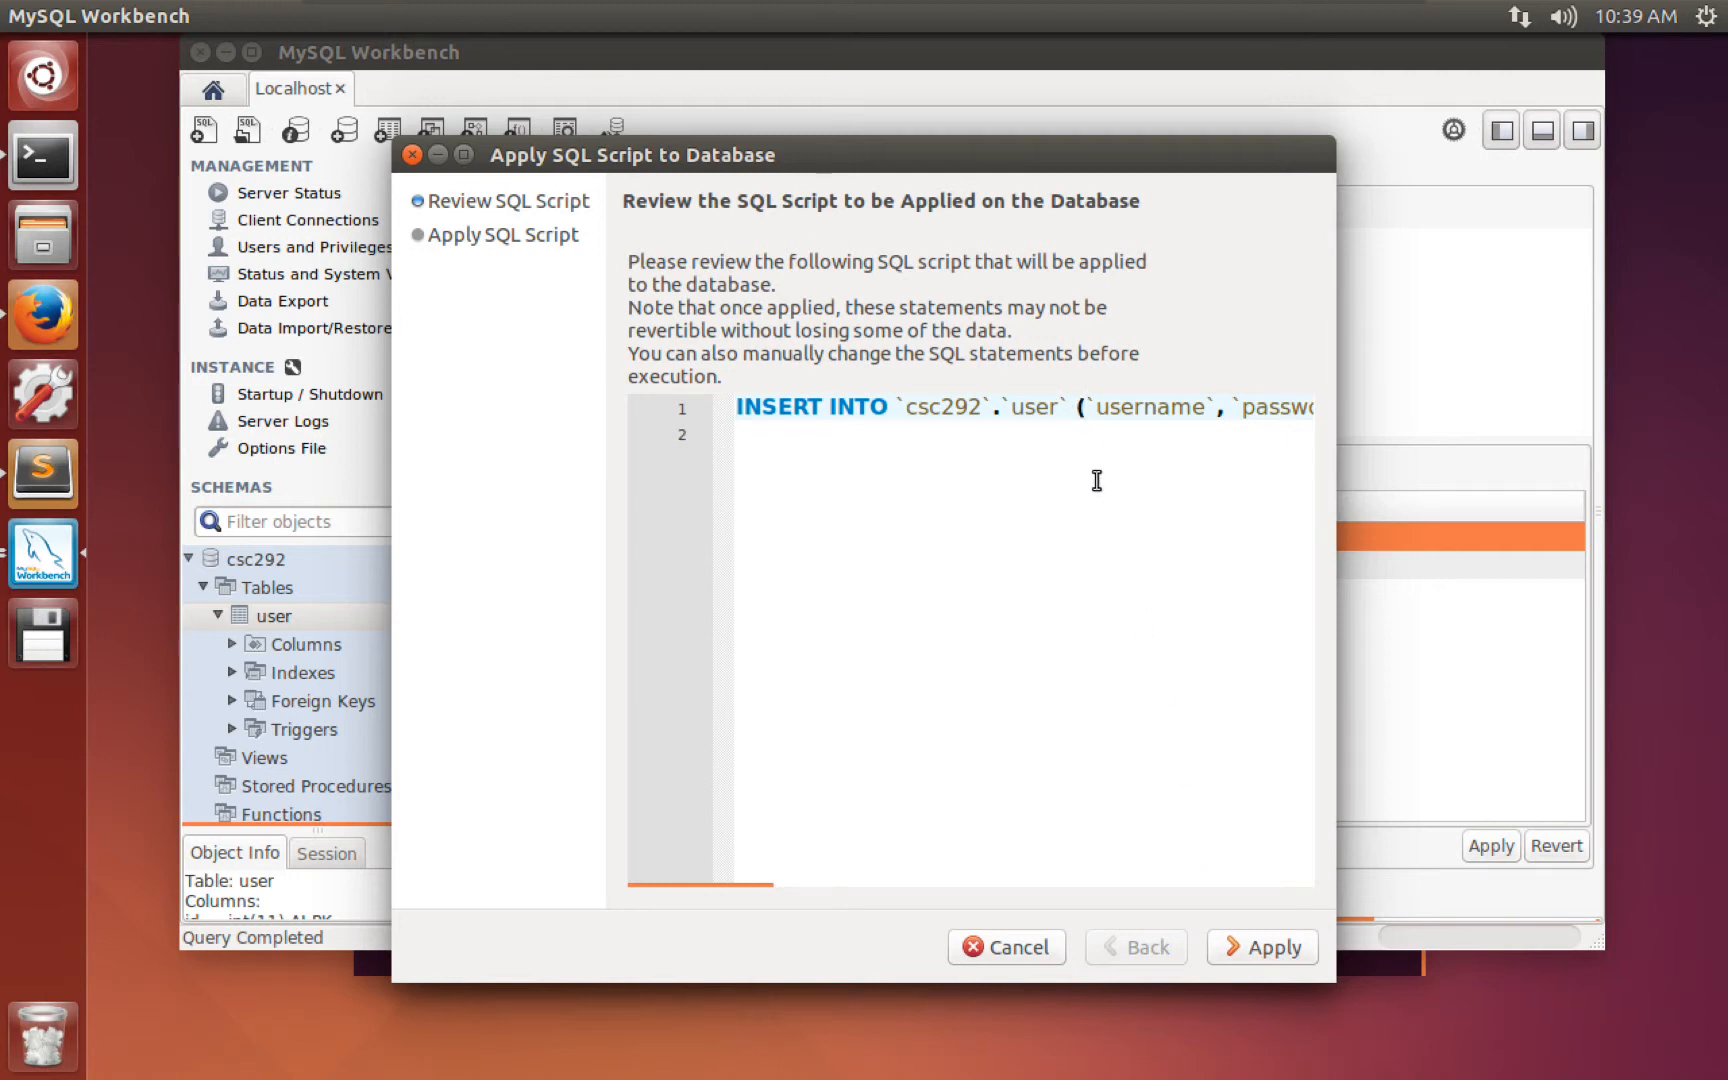
pyautogui.press('Return')
pyautogui.click(1185, 432)
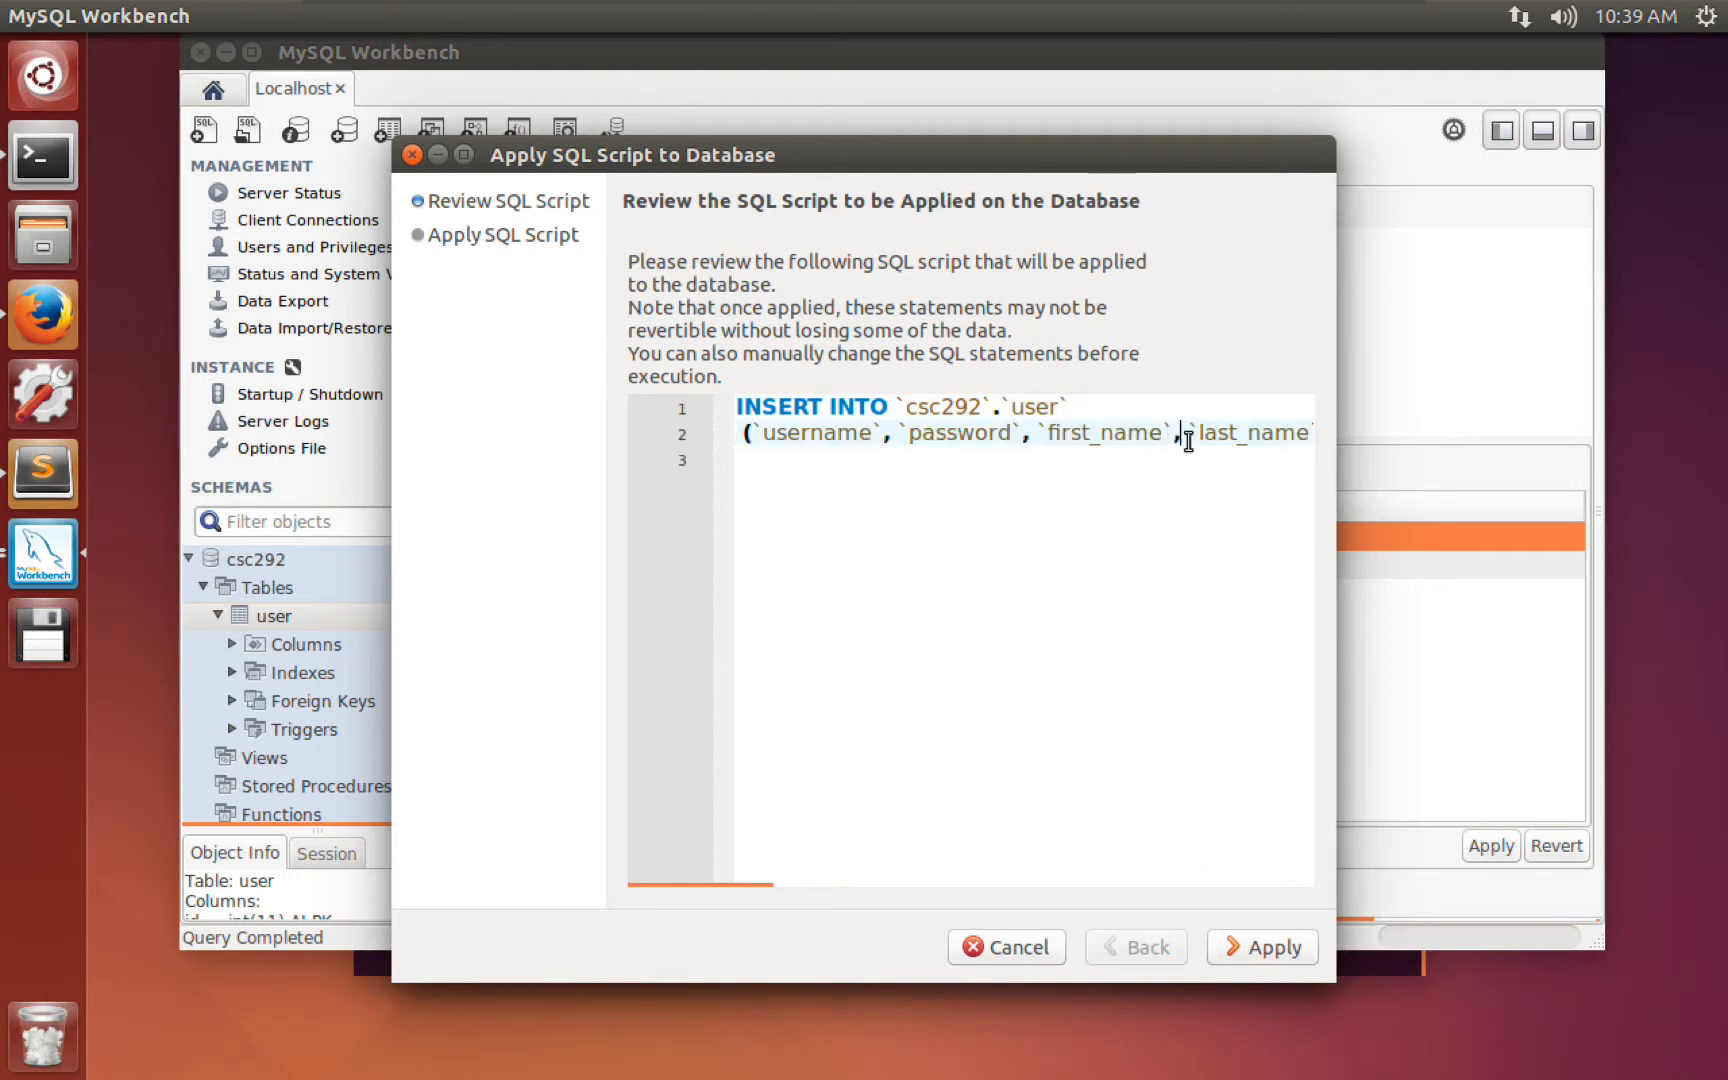
pyautogui.press('Return')
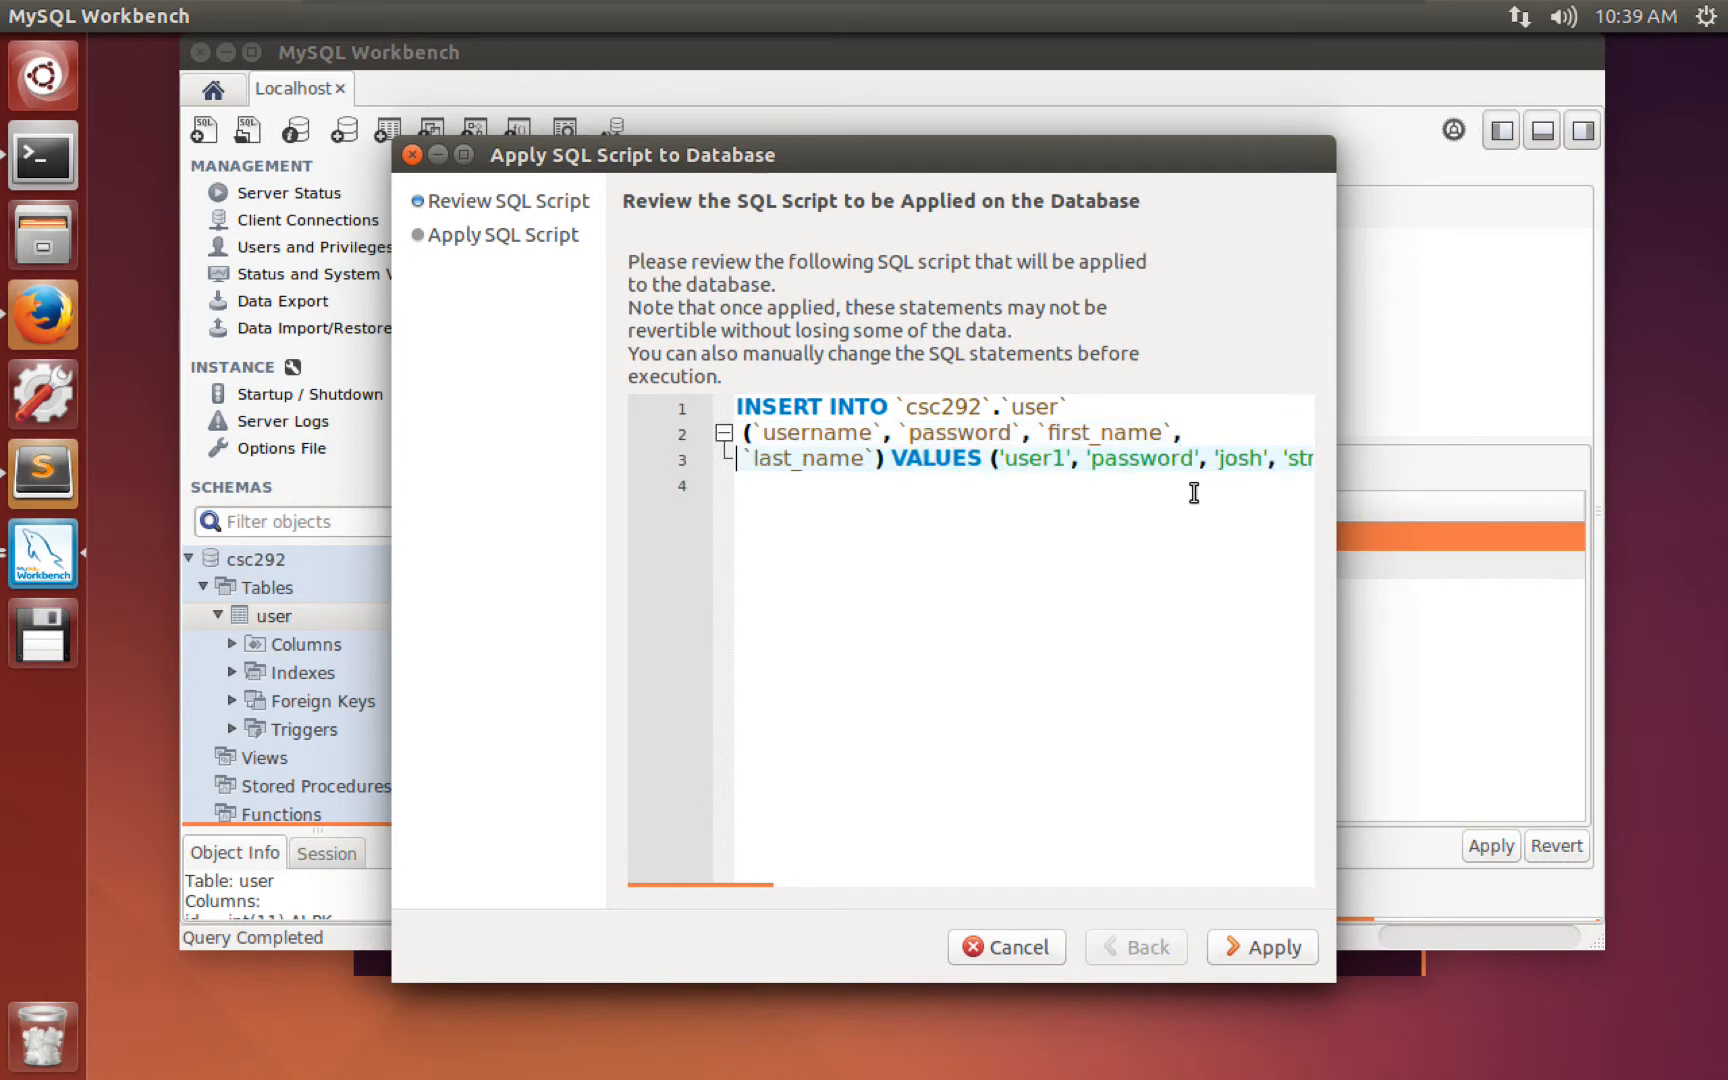
pyautogui.click(989, 459)
pyautogui.press('Return')
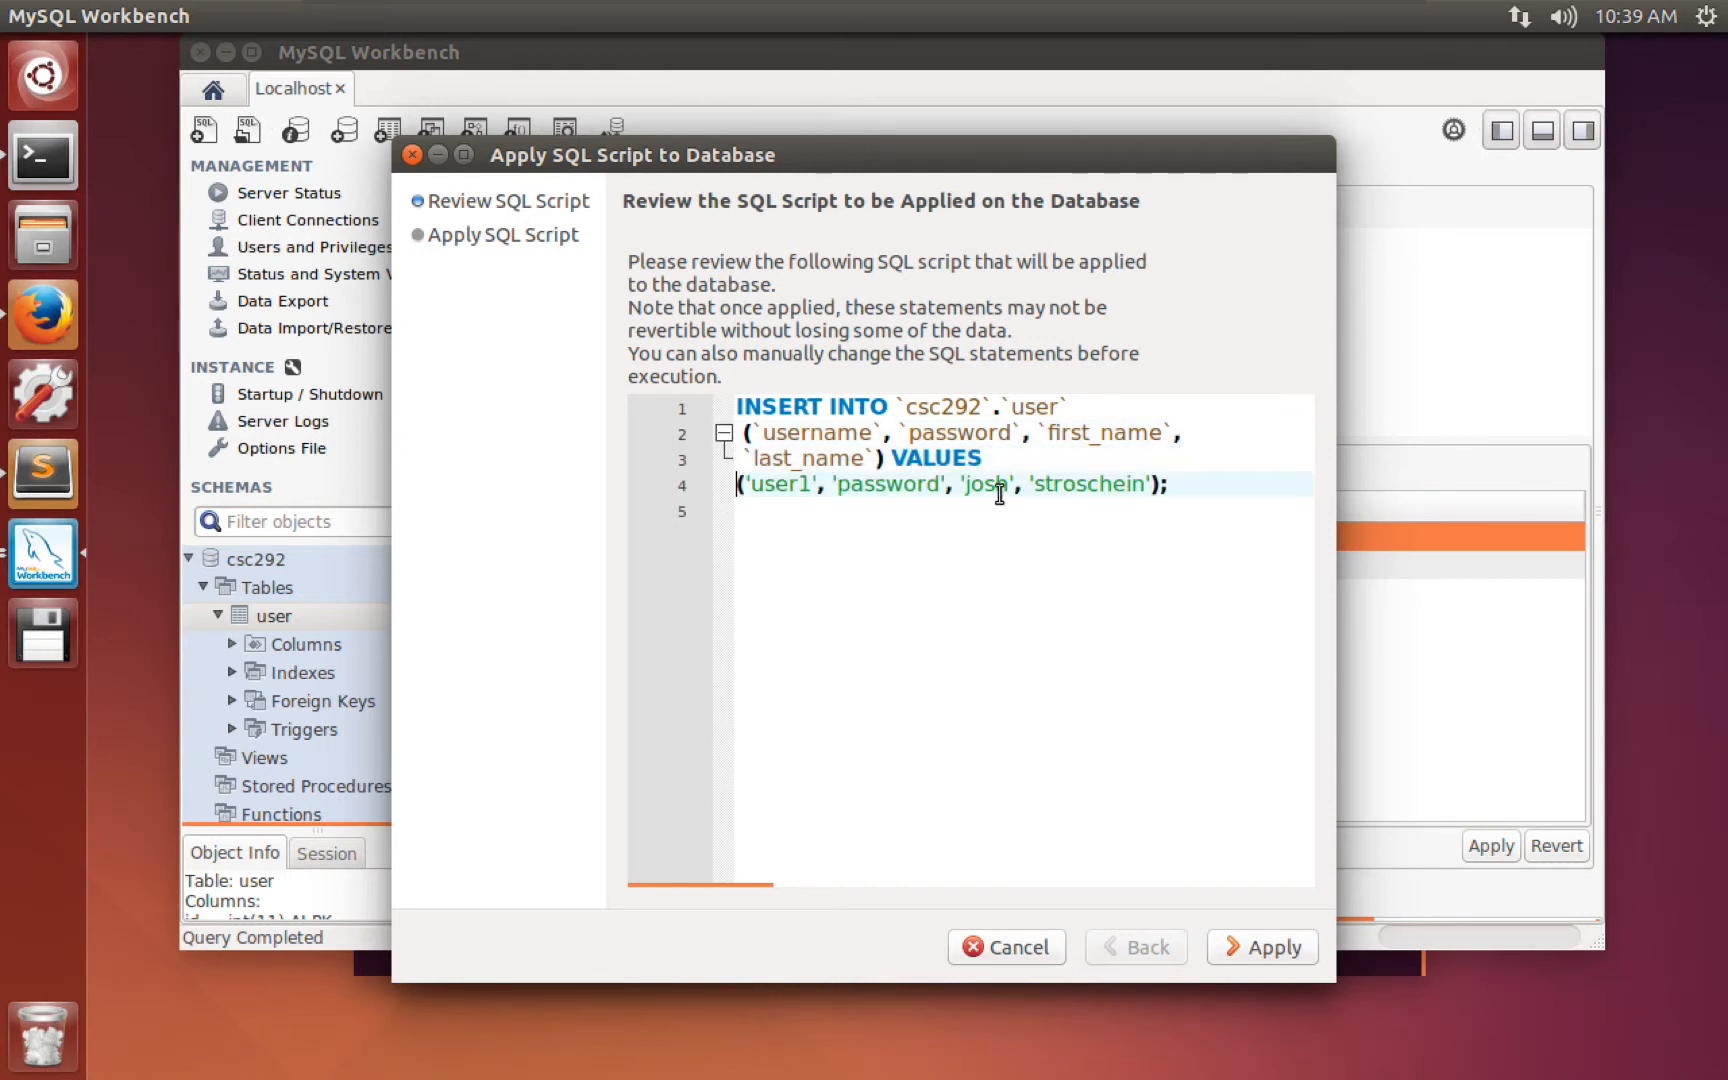
# Review the table name, column list and values, then apply the INSERT to the database.
pyautogui.click(1036, 402)
pyautogui.doubleClick(1036, 402)
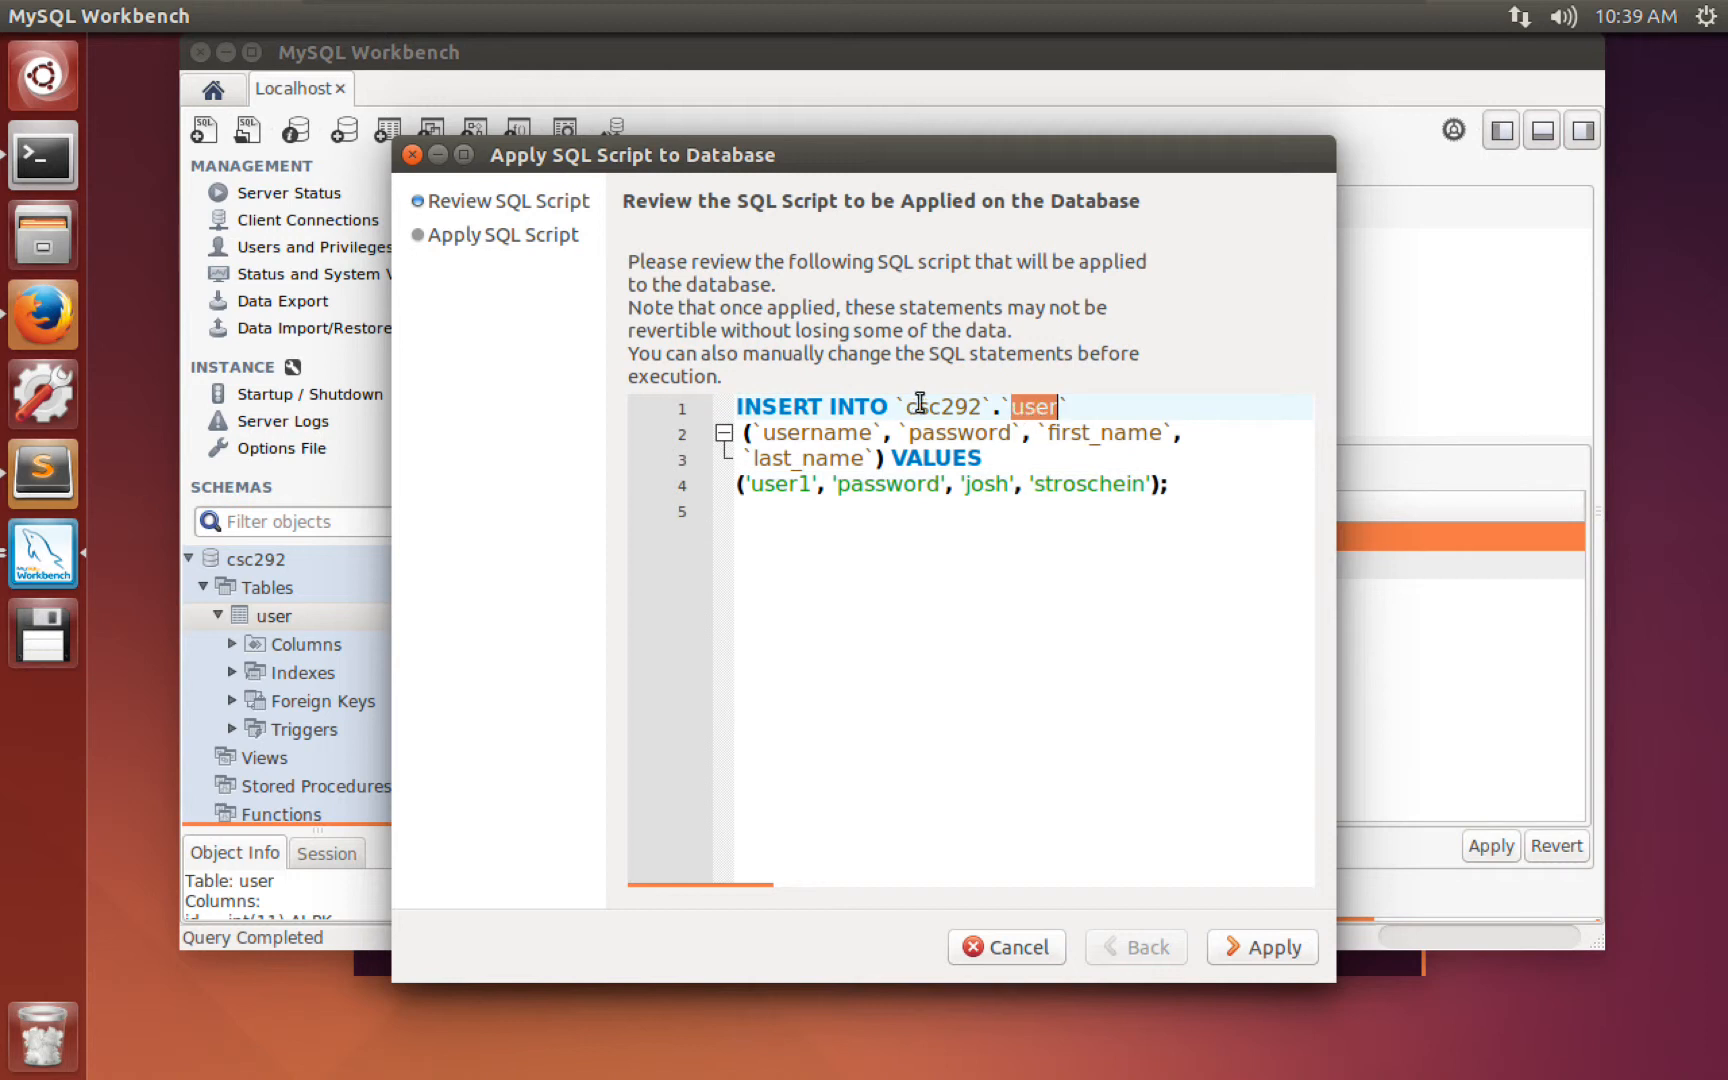
pyautogui.moveTo(763, 432); pyautogui.dragTo(875, 459)
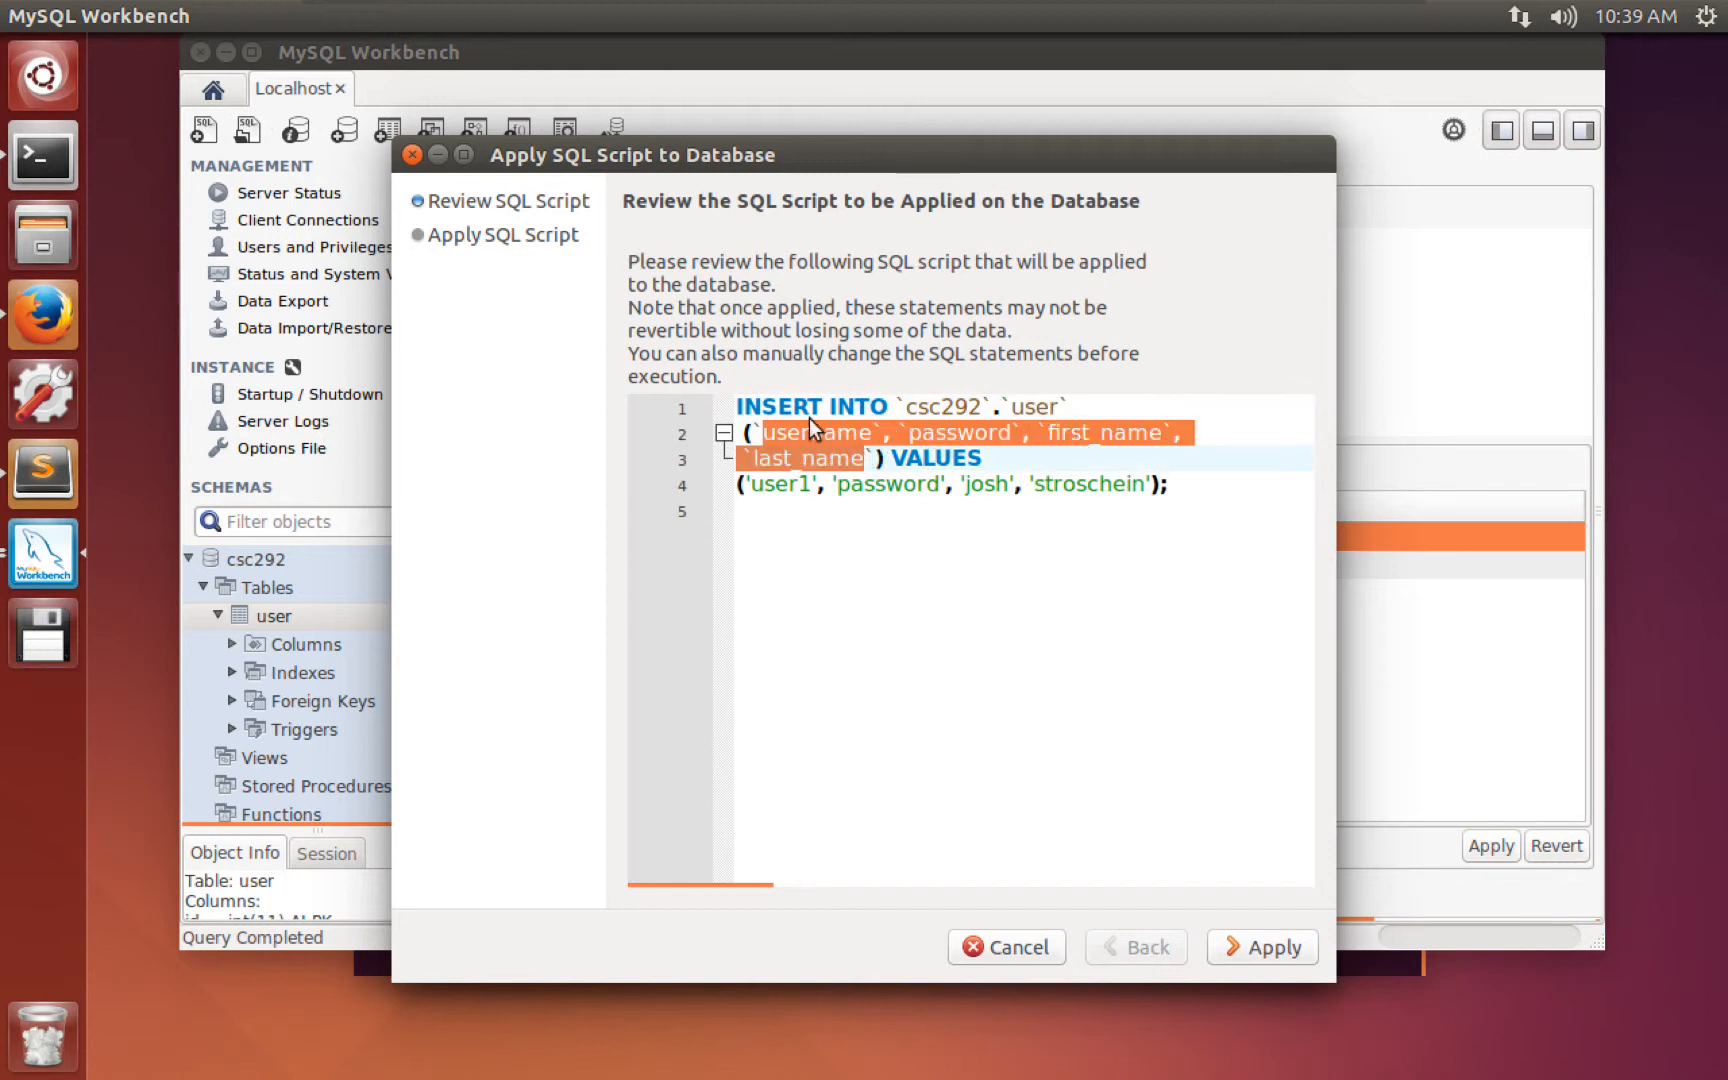
pyautogui.click(915, 456)
pyautogui.click(758, 484)
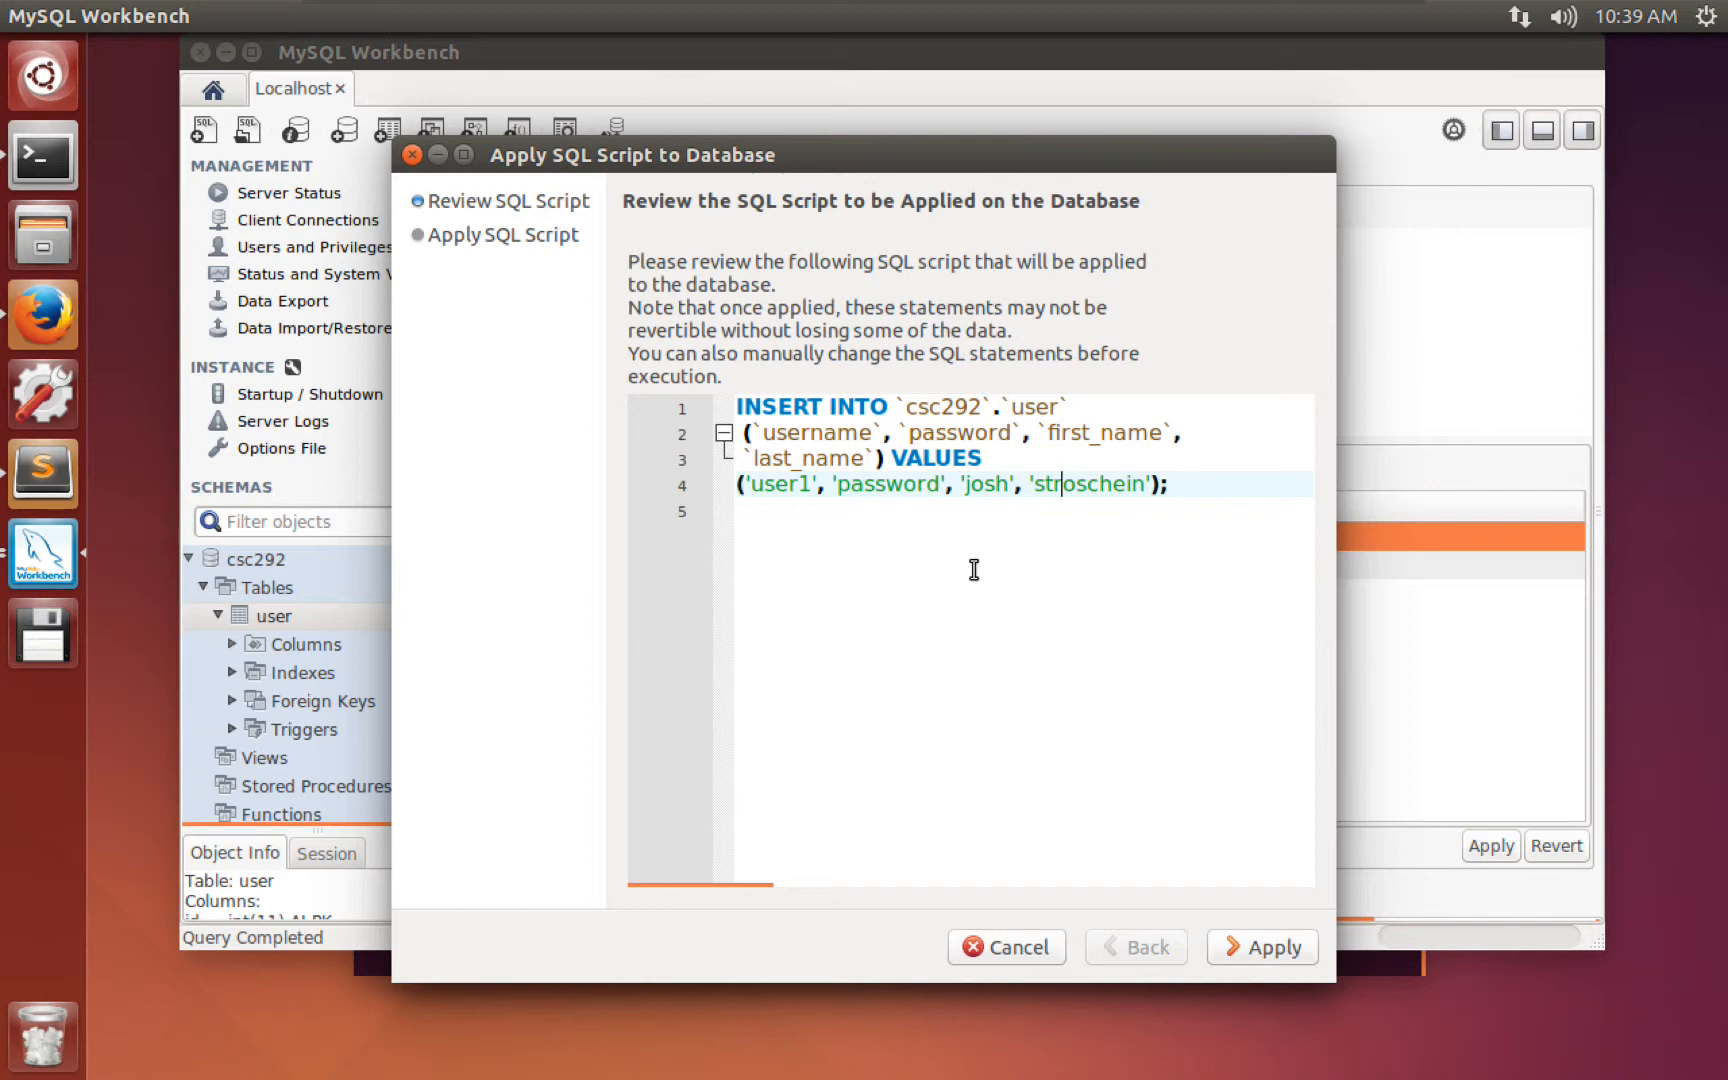
pyautogui.click(1270, 948)
# Rerun SELECT * FROM csc292.user and confirm the user1 row now has id 1.
pyautogui.click(1268, 932)
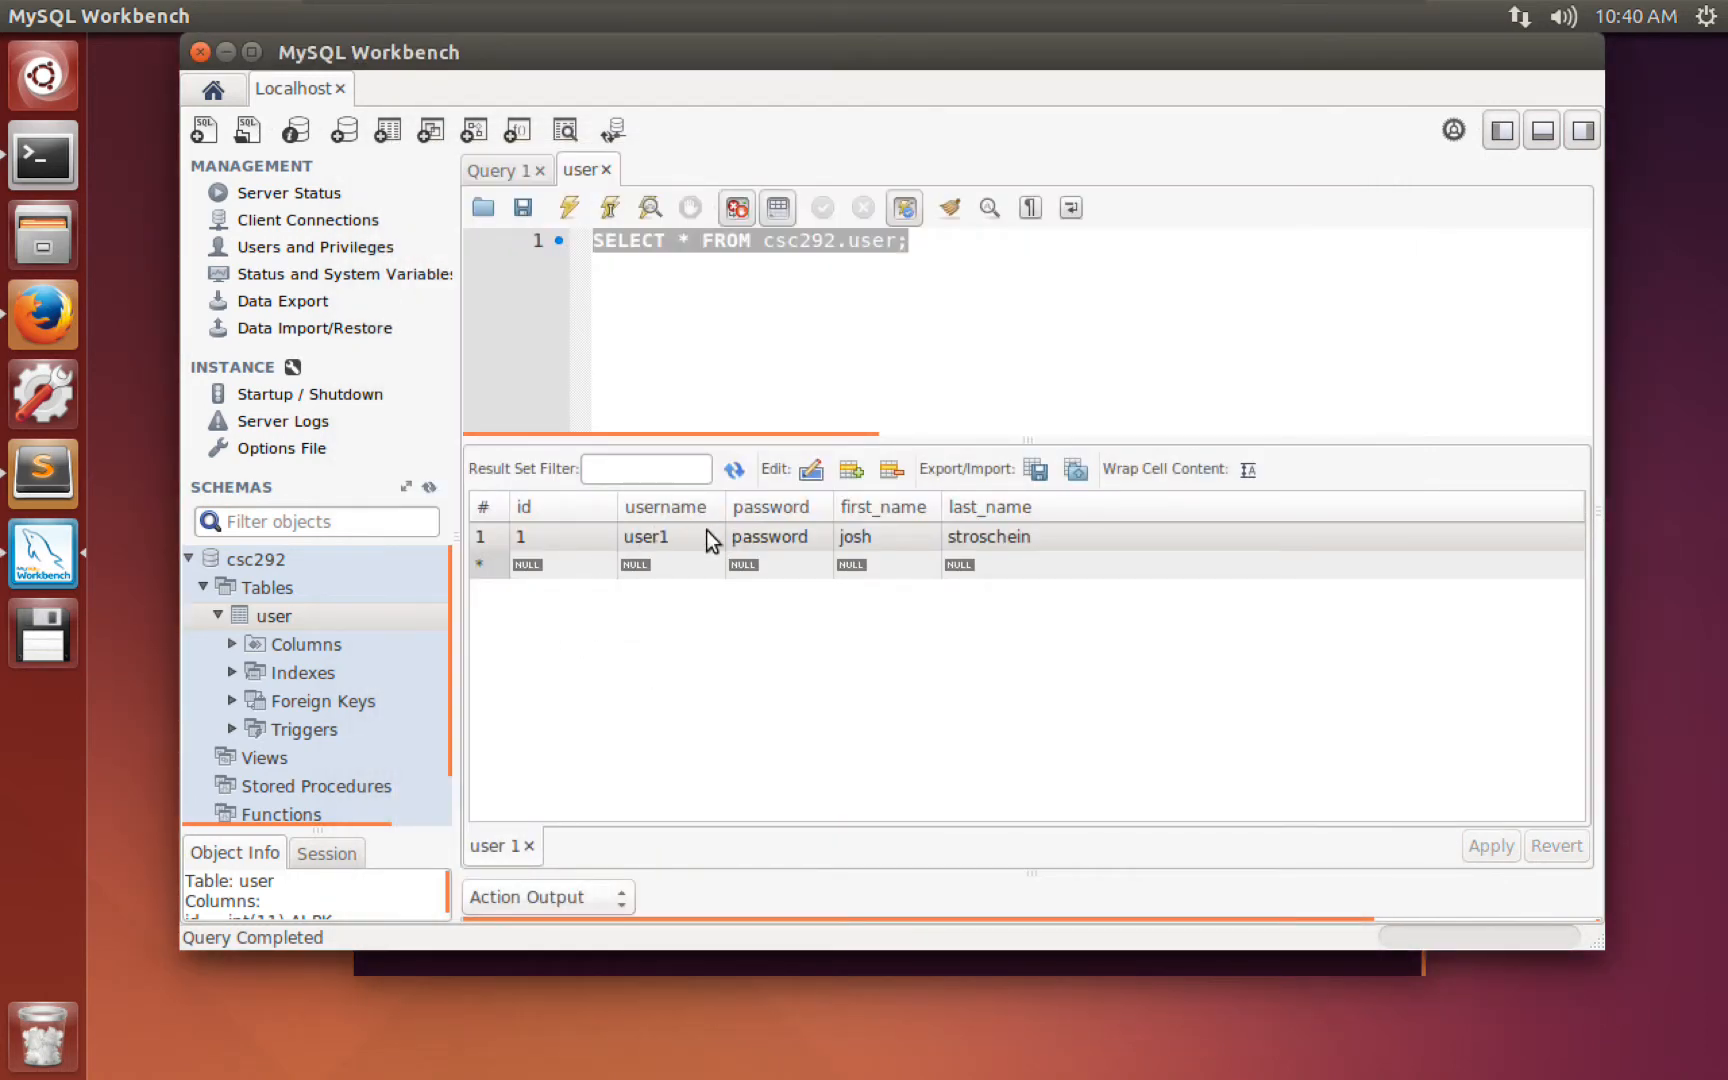
pyautogui.click(686, 242)
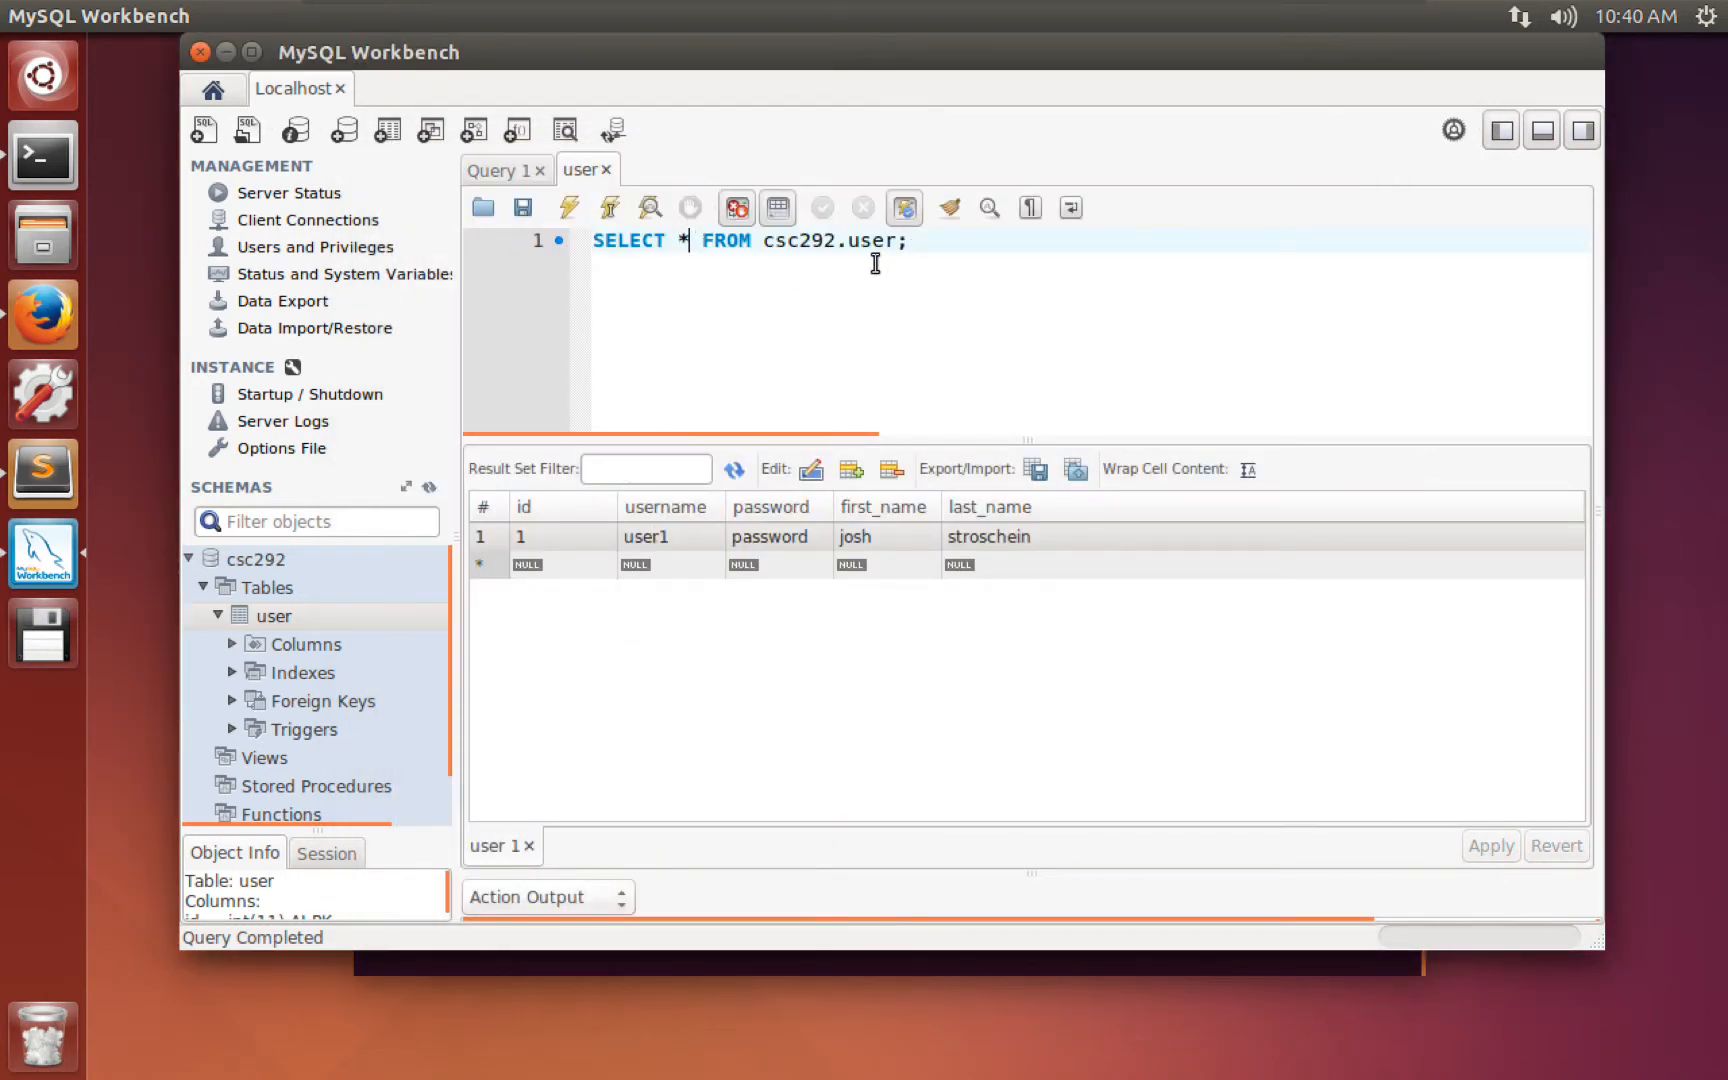
pyautogui.moveTo(909, 242); pyautogui.dragTo(556, 225)
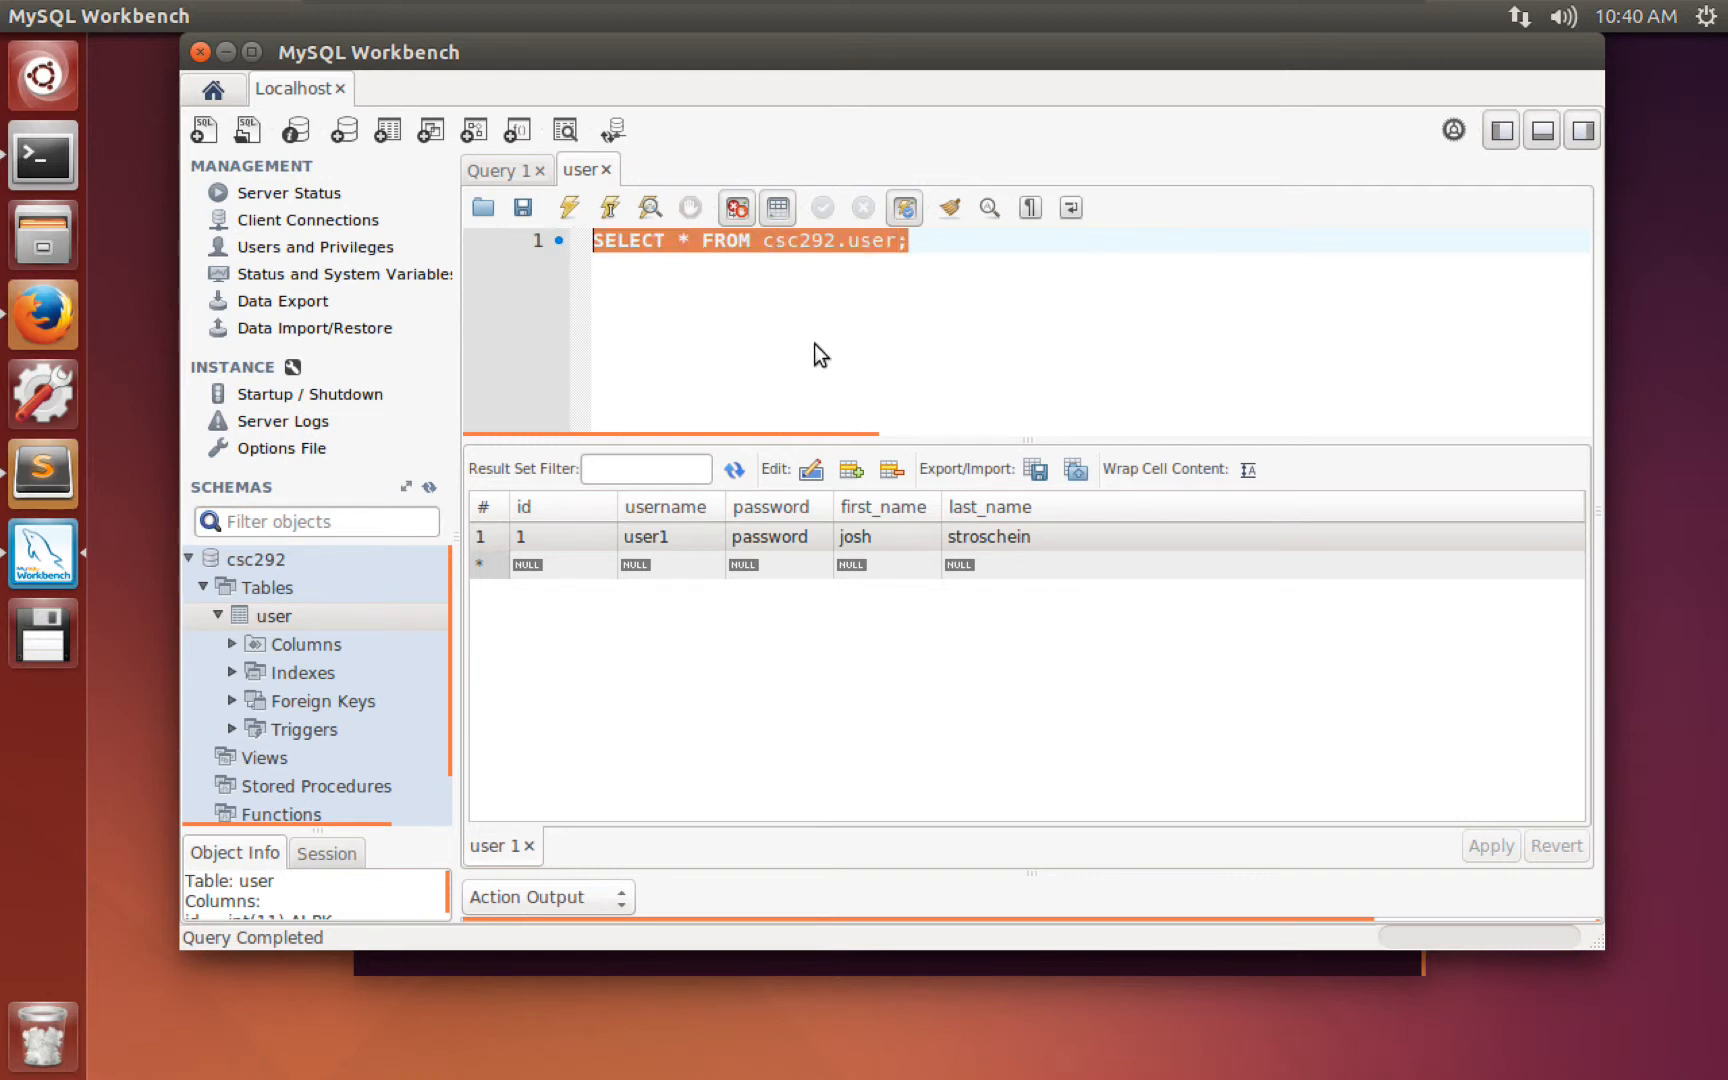
pyautogui.click(906, 270)
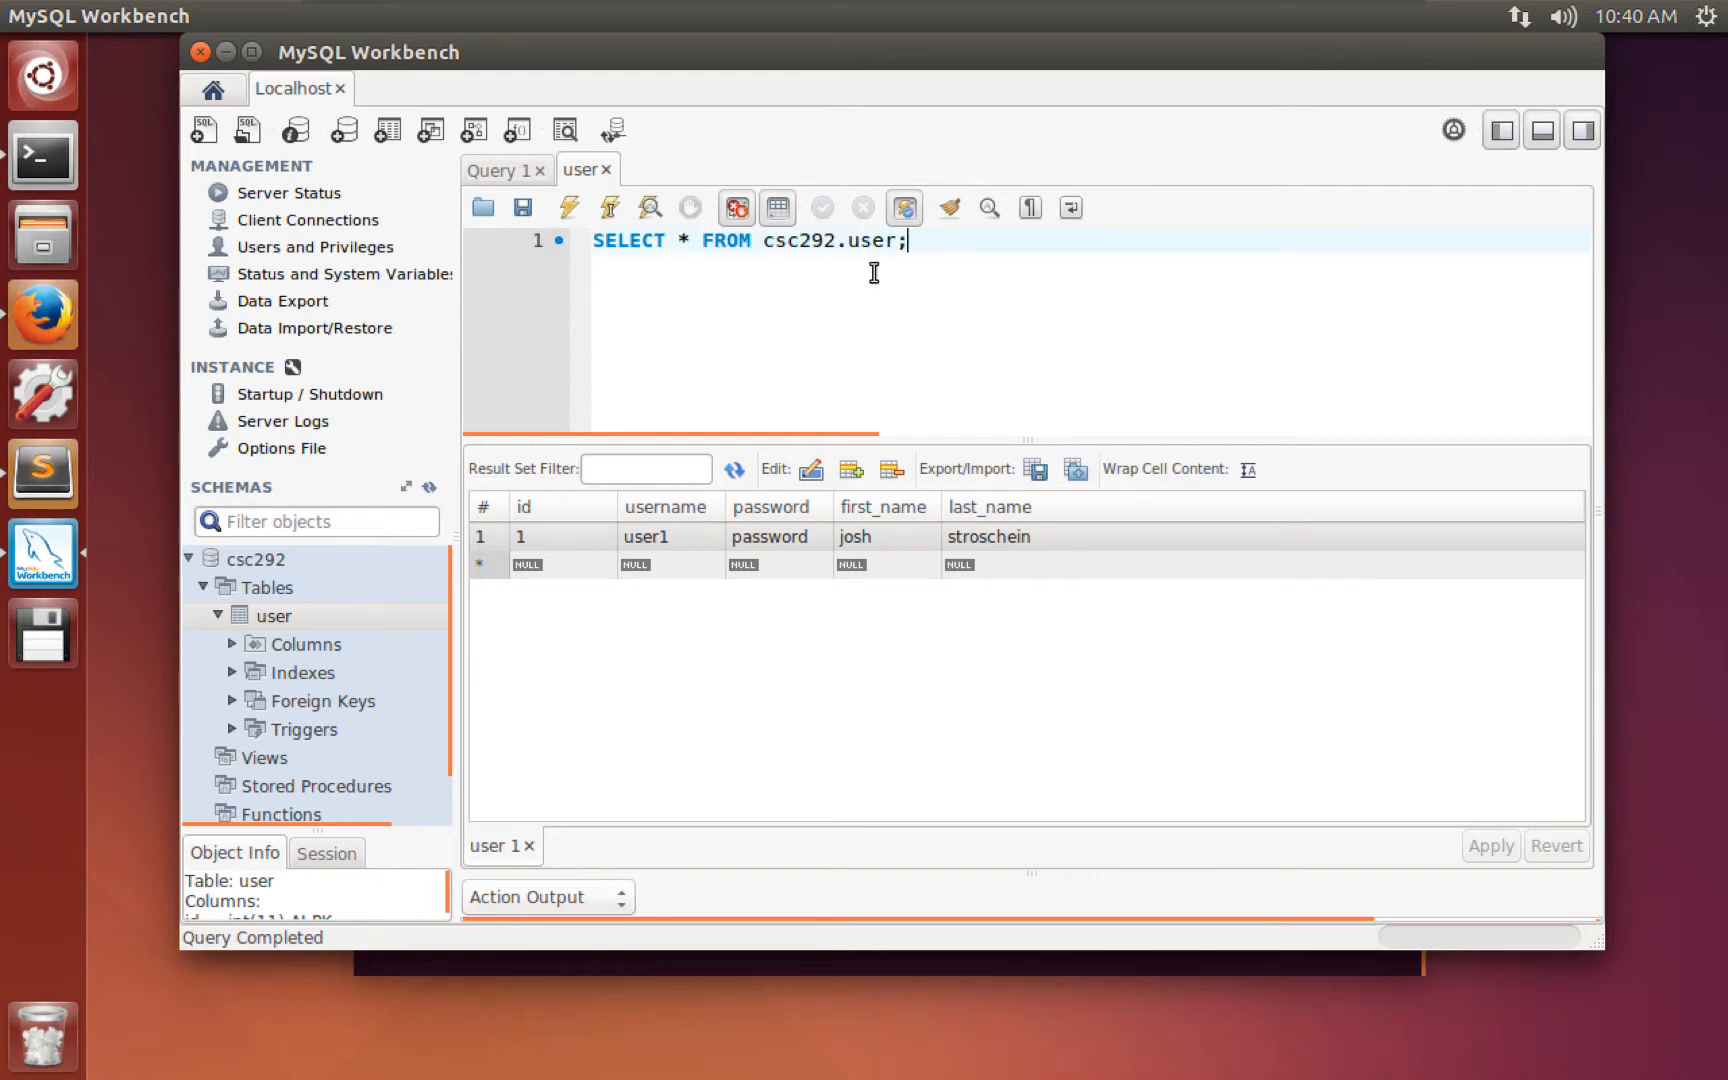
pyautogui.click(568, 207)
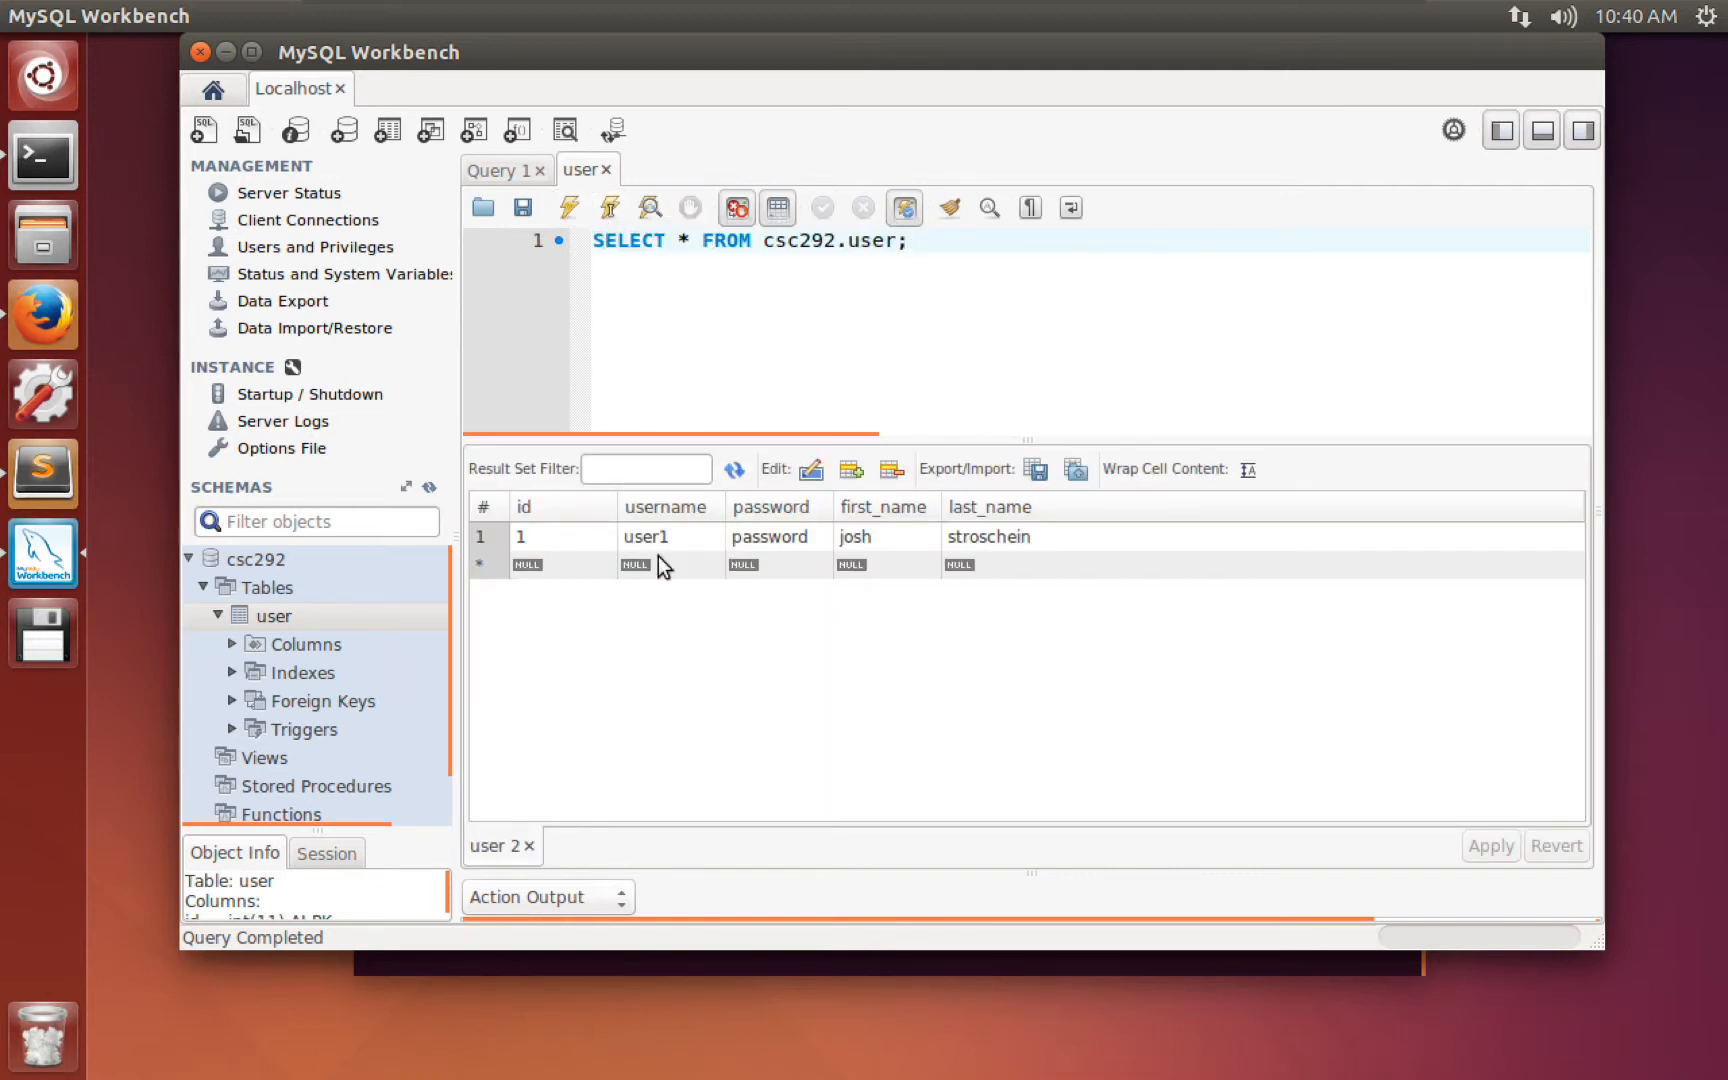
pyautogui.click(482, 531)
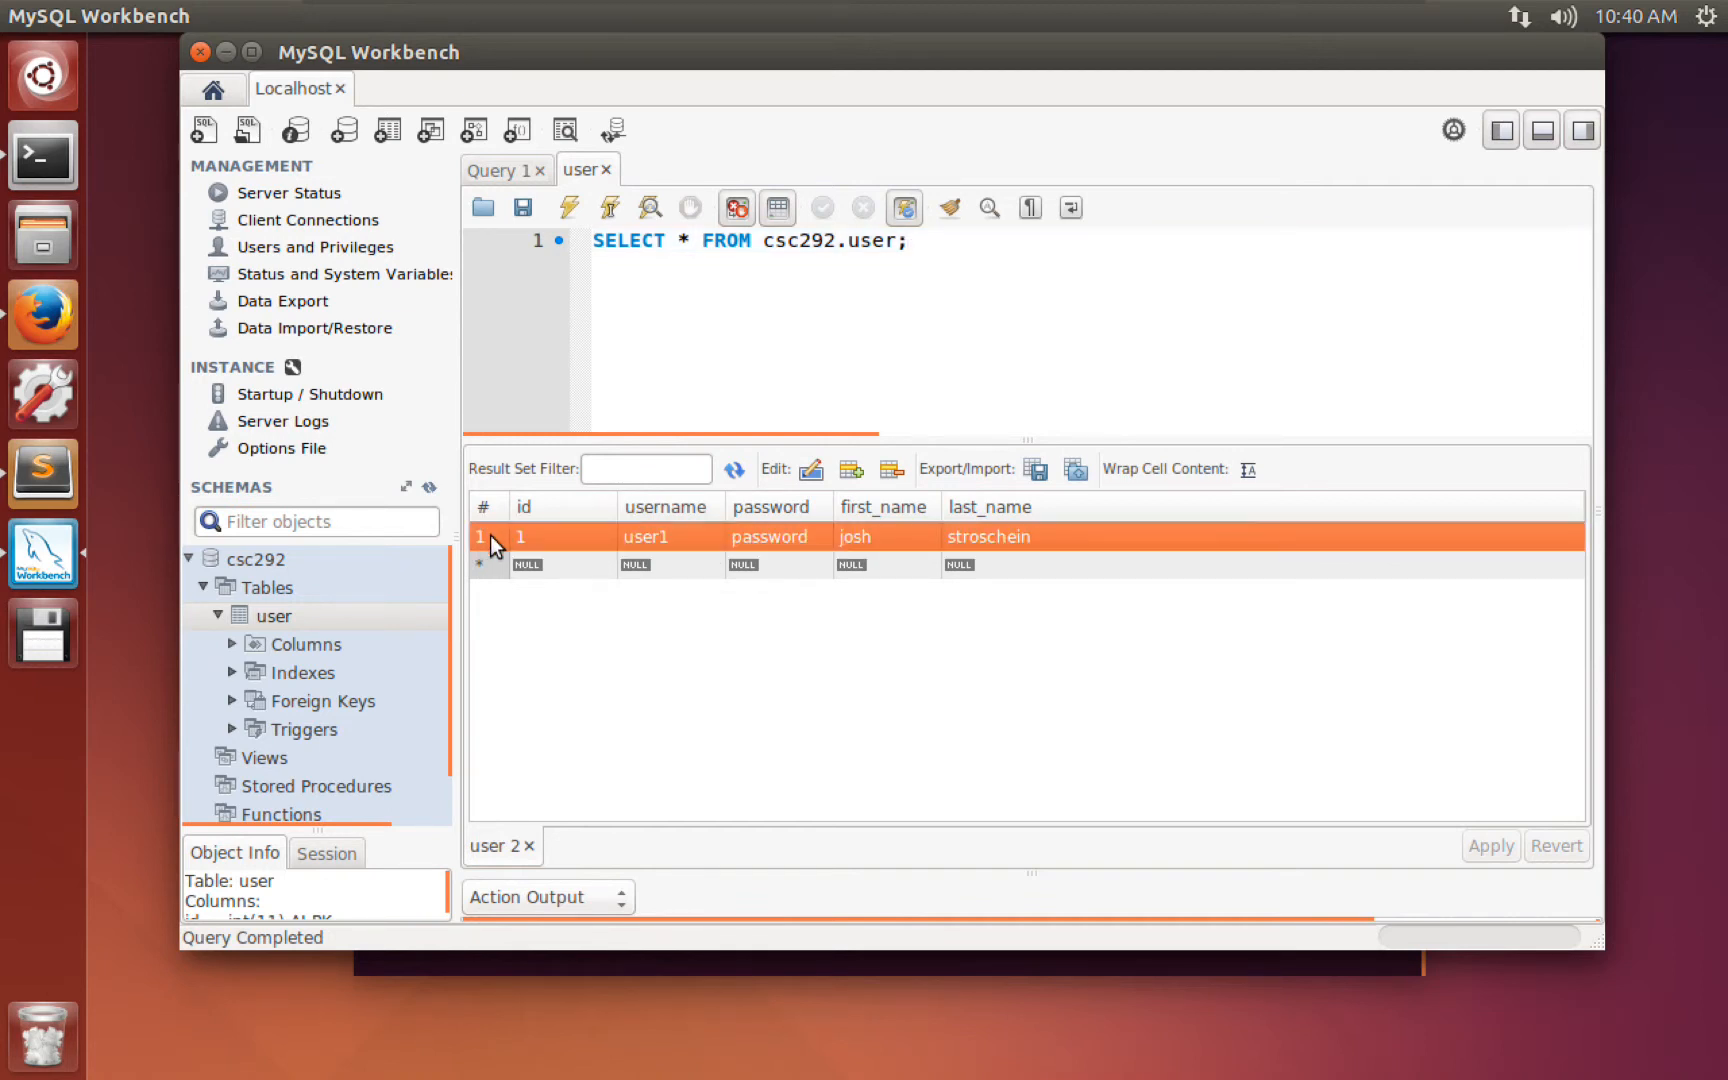
pyautogui.click(526, 541)
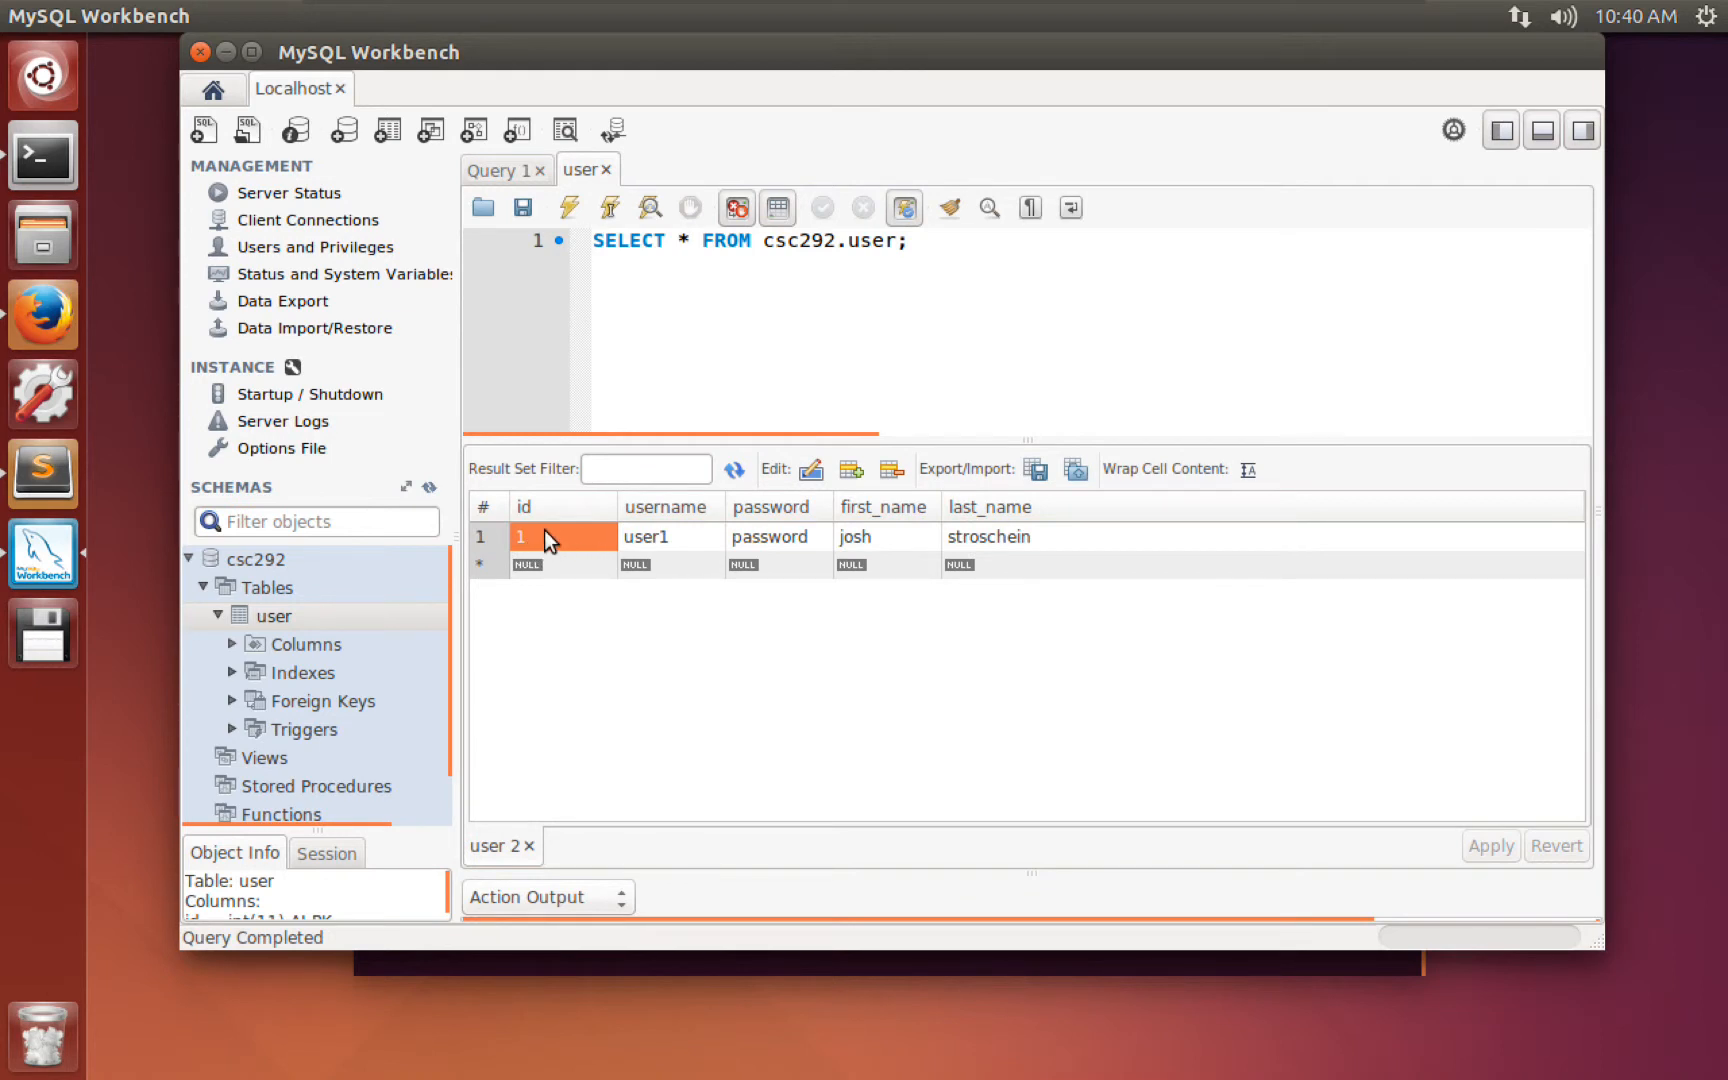
# Fill a new grid row with username user2, a password, first and last name, then revert it.
pyautogui.click(652, 566)
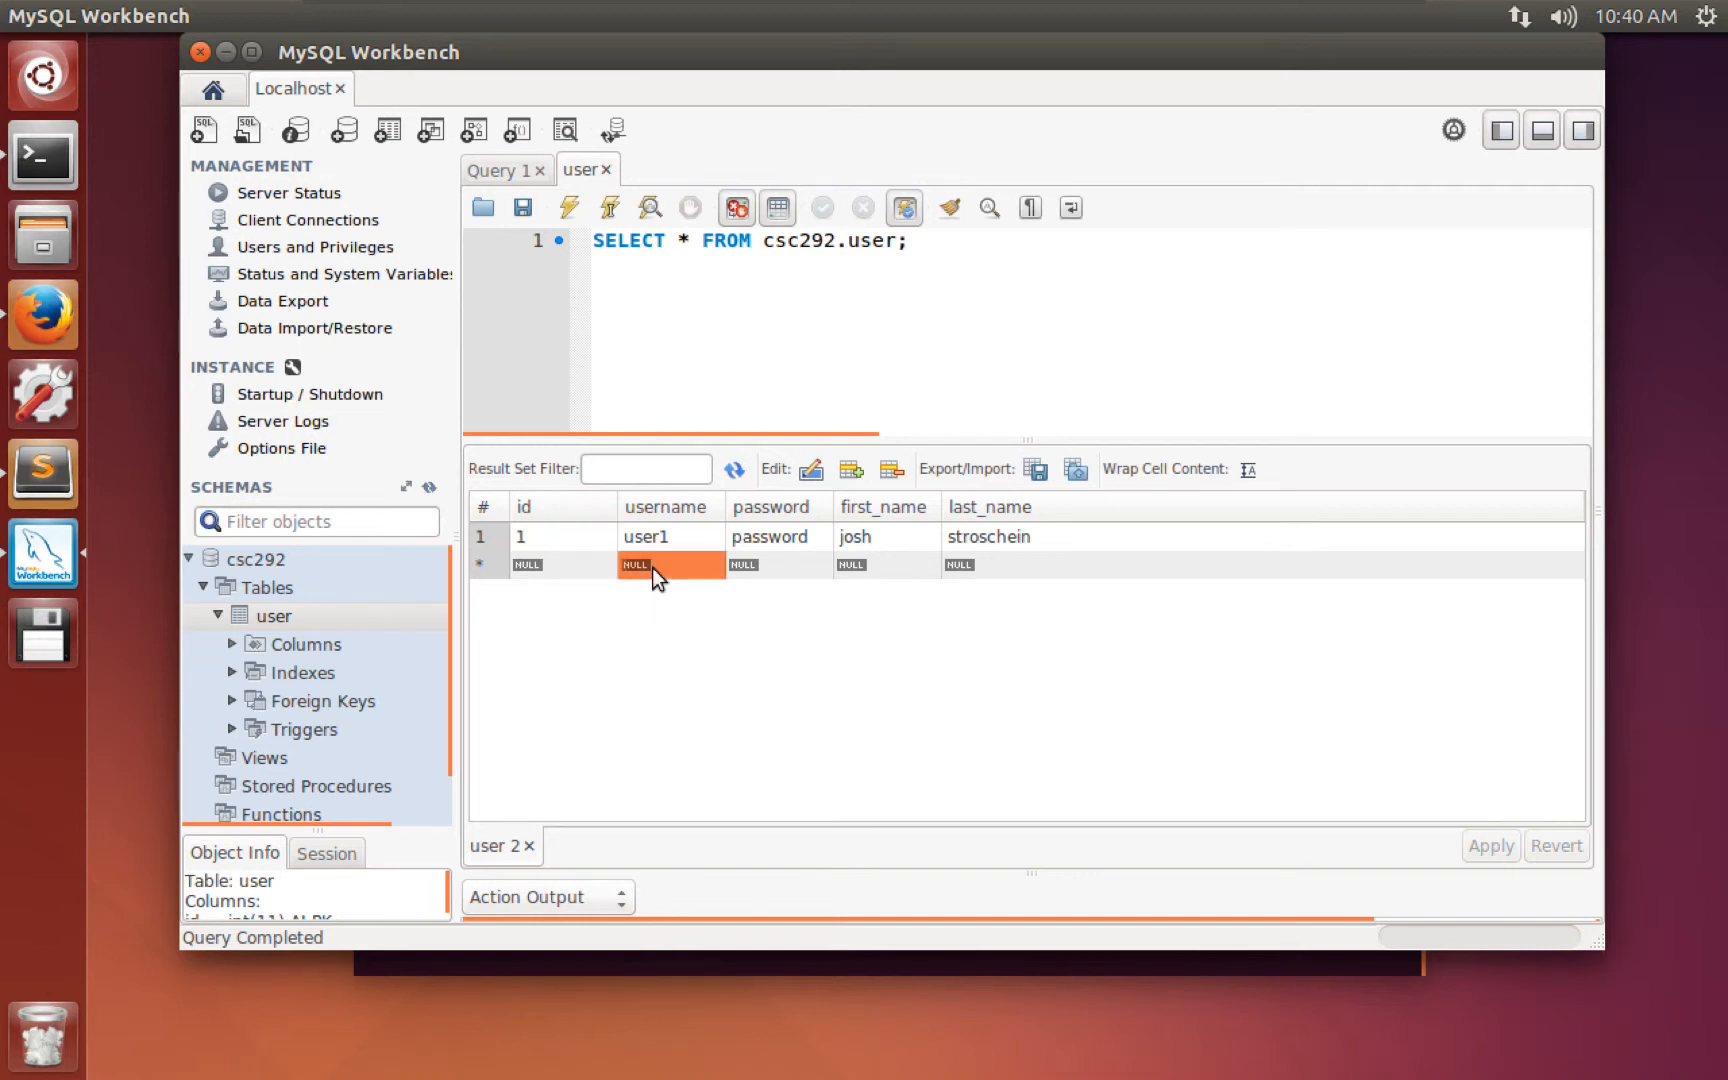
pyautogui.click(655, 567)
pyautogui.write('user2')
pyautogui.press('Tab')
pyautogui.write('password')
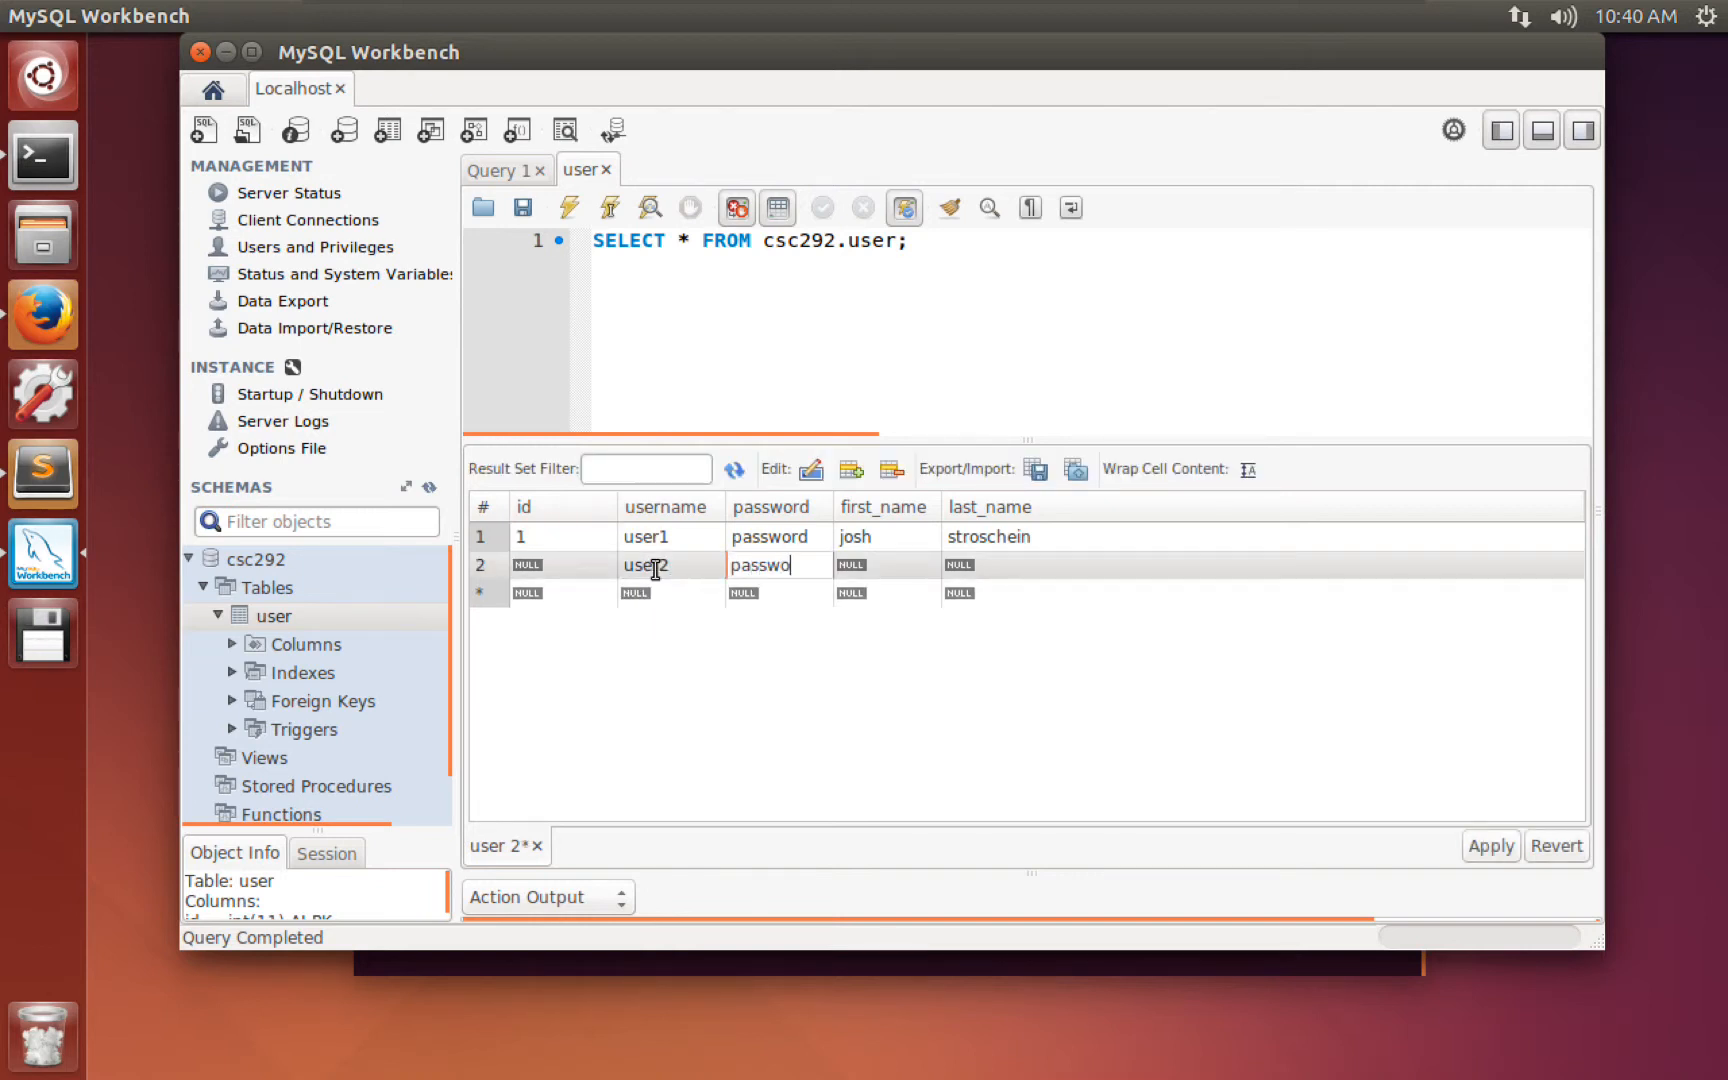
pyautogui.press('Tab')
pyautogui.press('Tab')
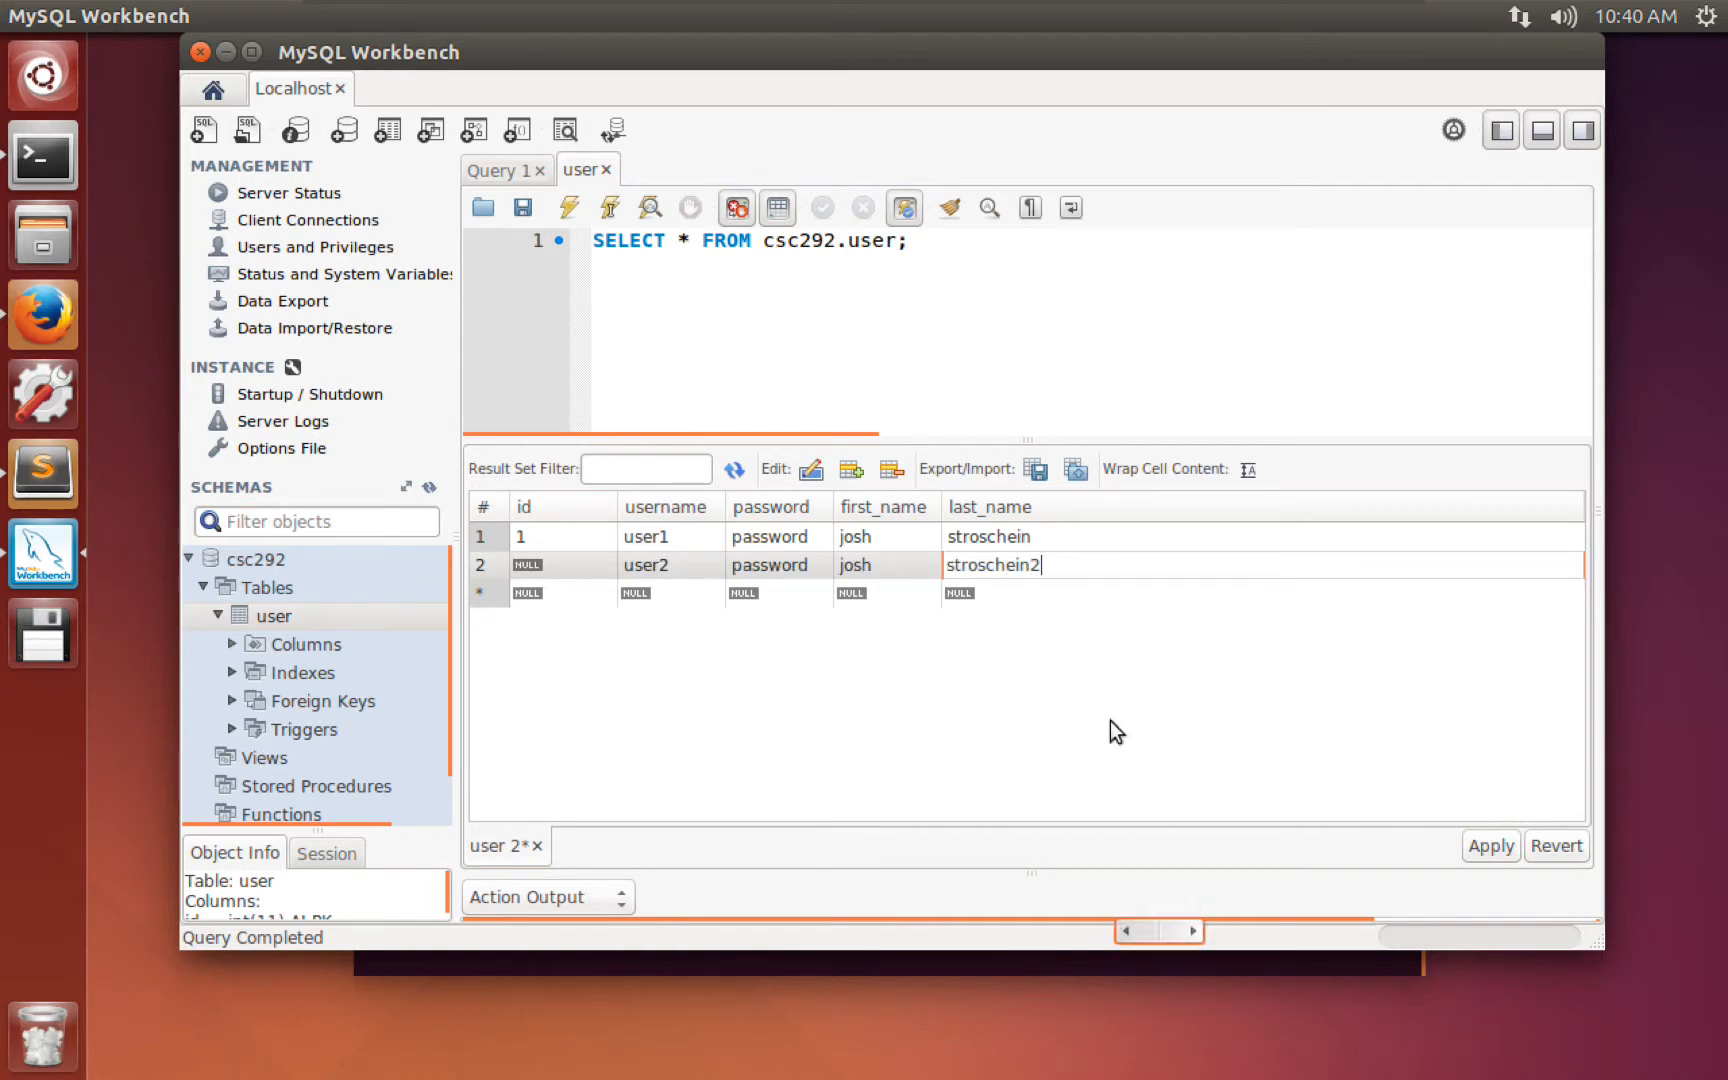
pyautogui.press('Return')
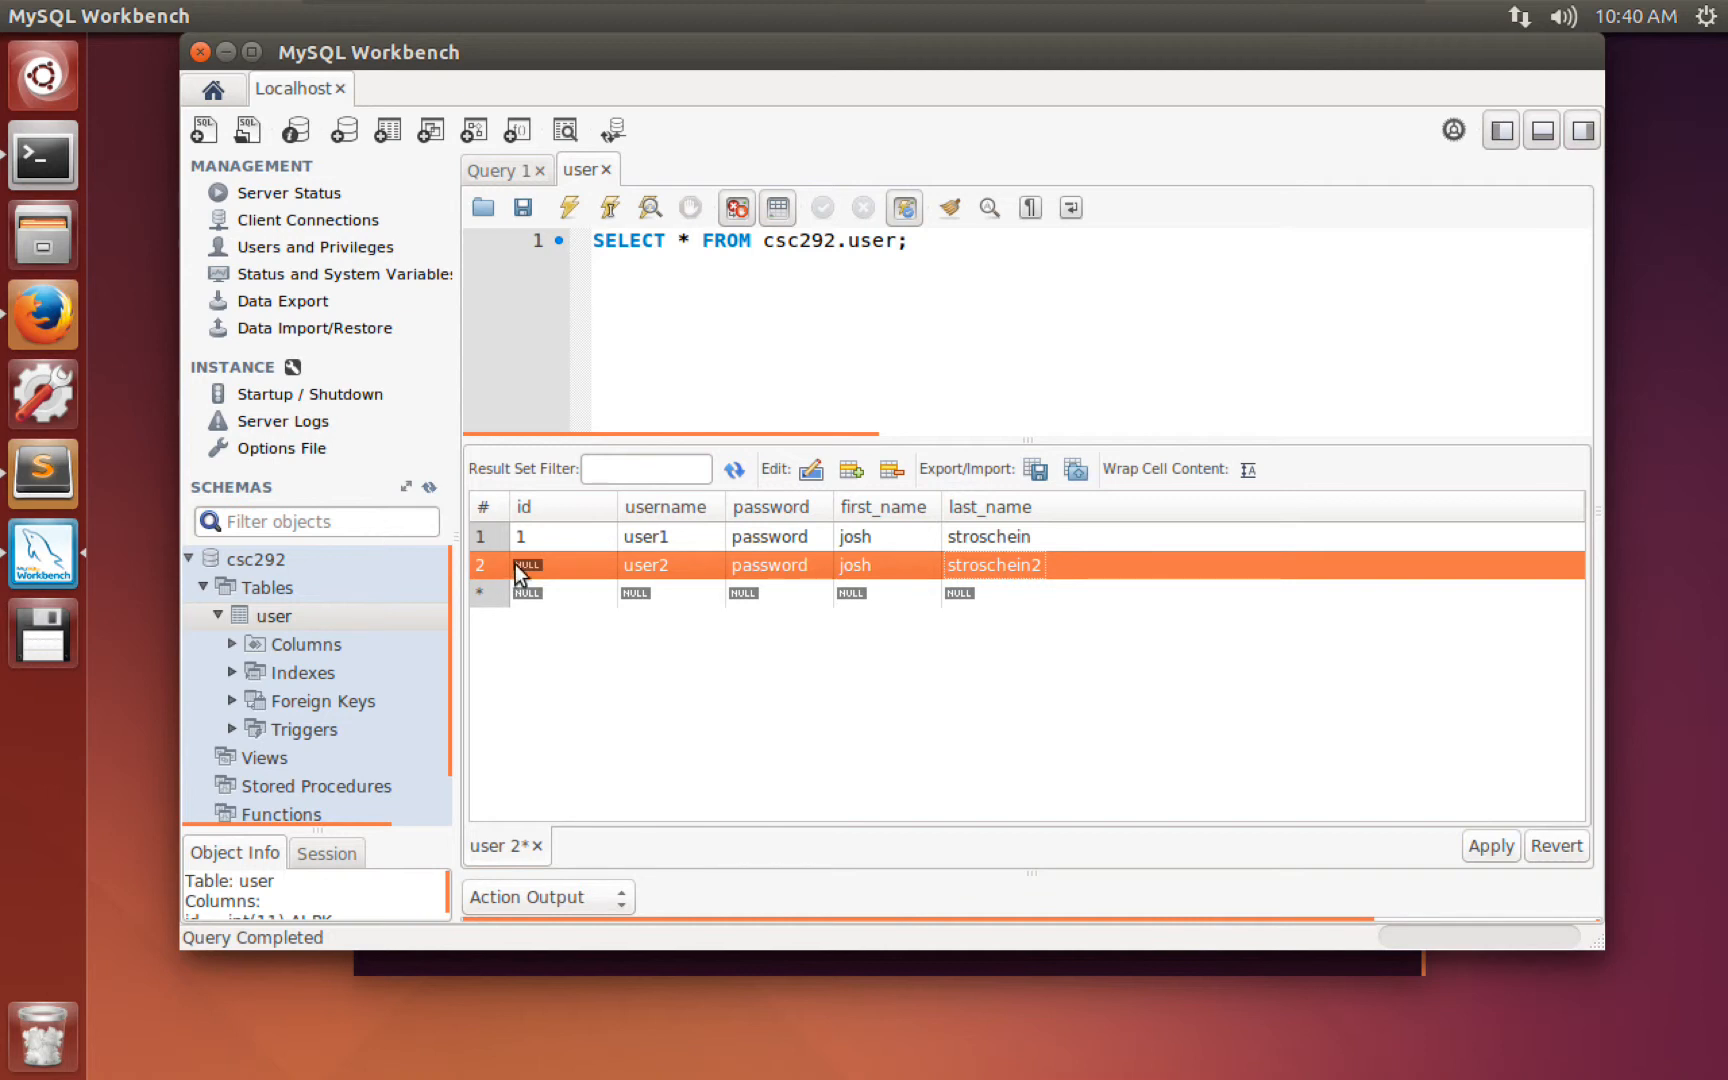
pyautogui.click(1558, 846)
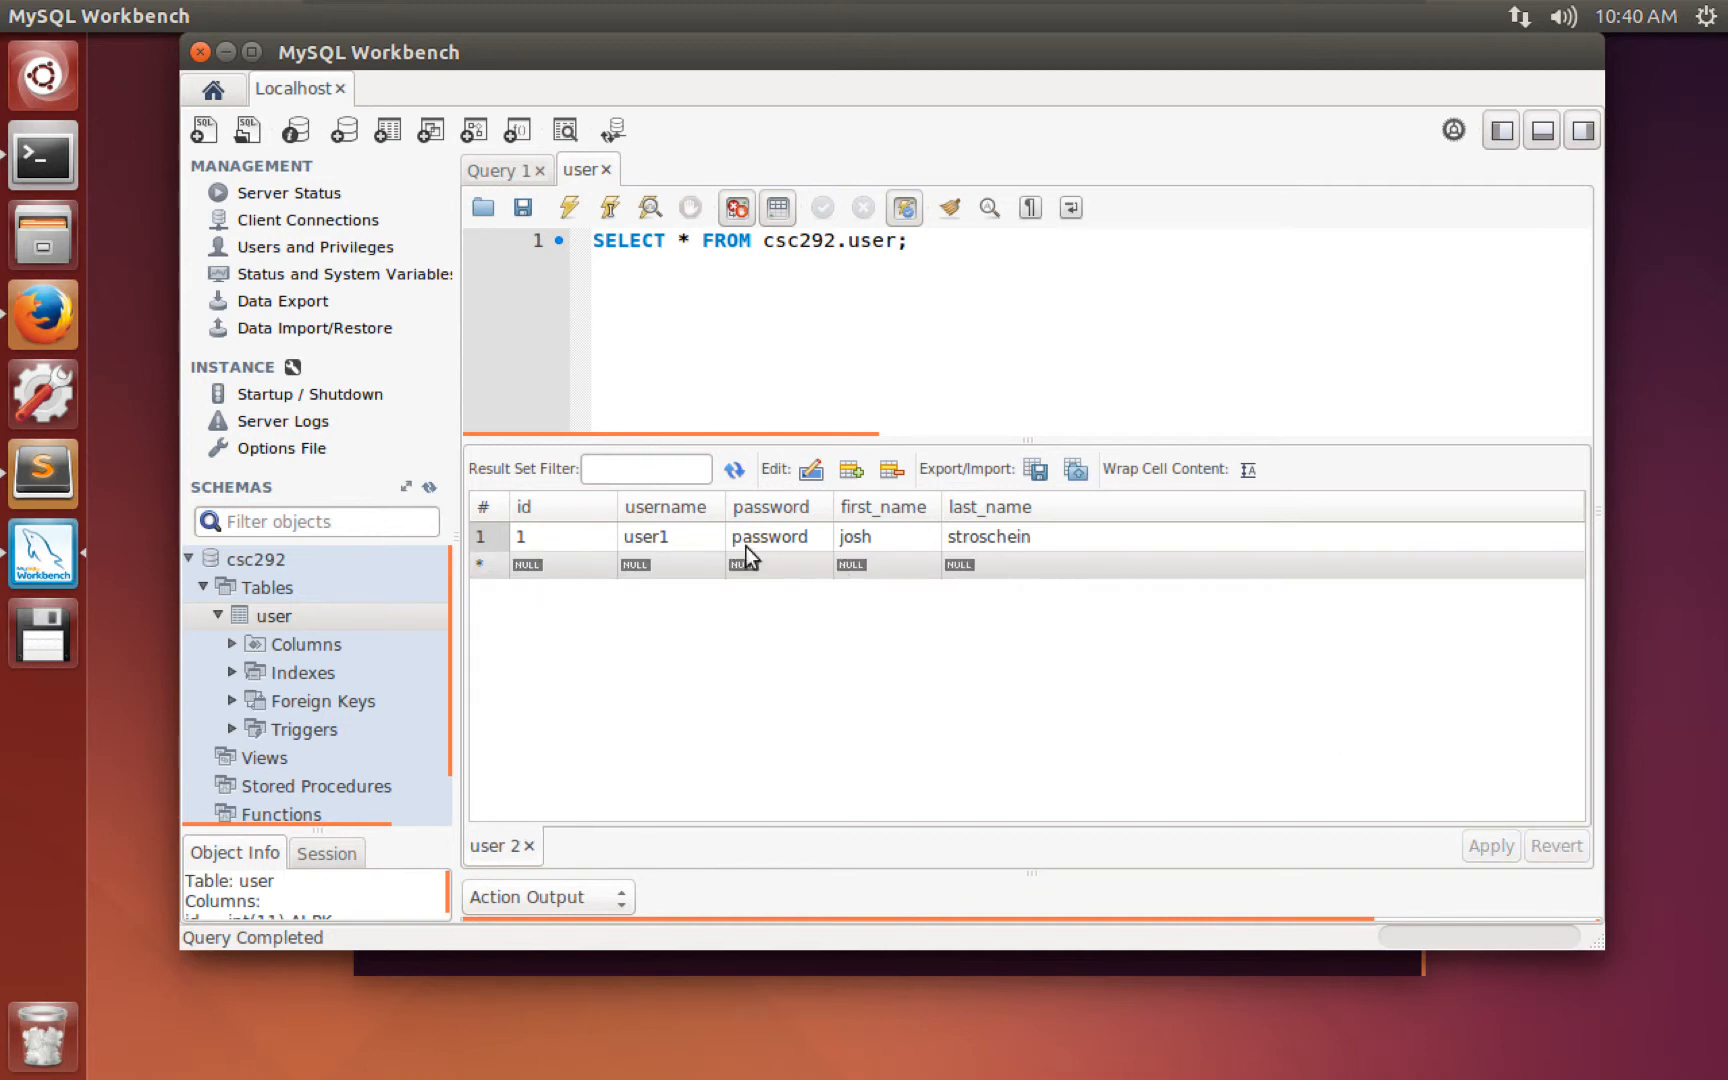
# Re-enter the new row as user2 with a password, first name, and last name test.
pyautogui.click(682, 570)
pyautogui.click(680, 571)
pyautogui.write('u')
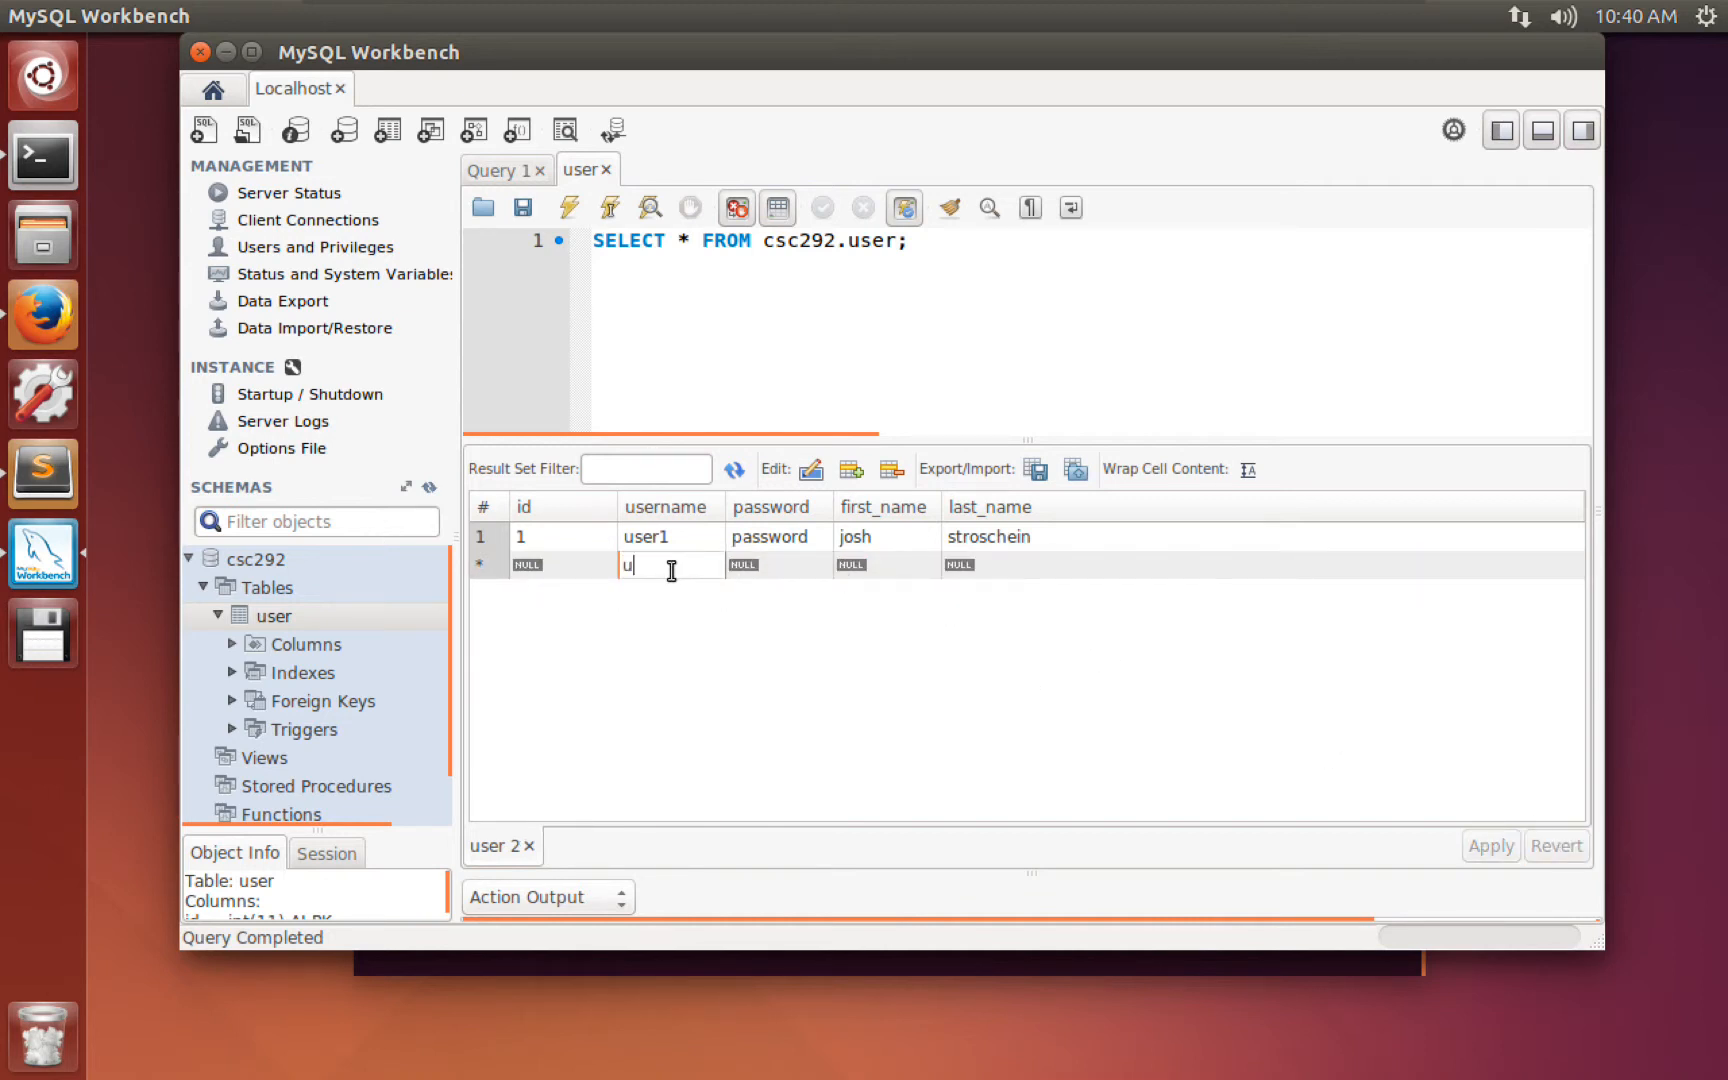
pyautogui.write('ser2')
pyautogui.press('Tab')
pyautogui.write('password')
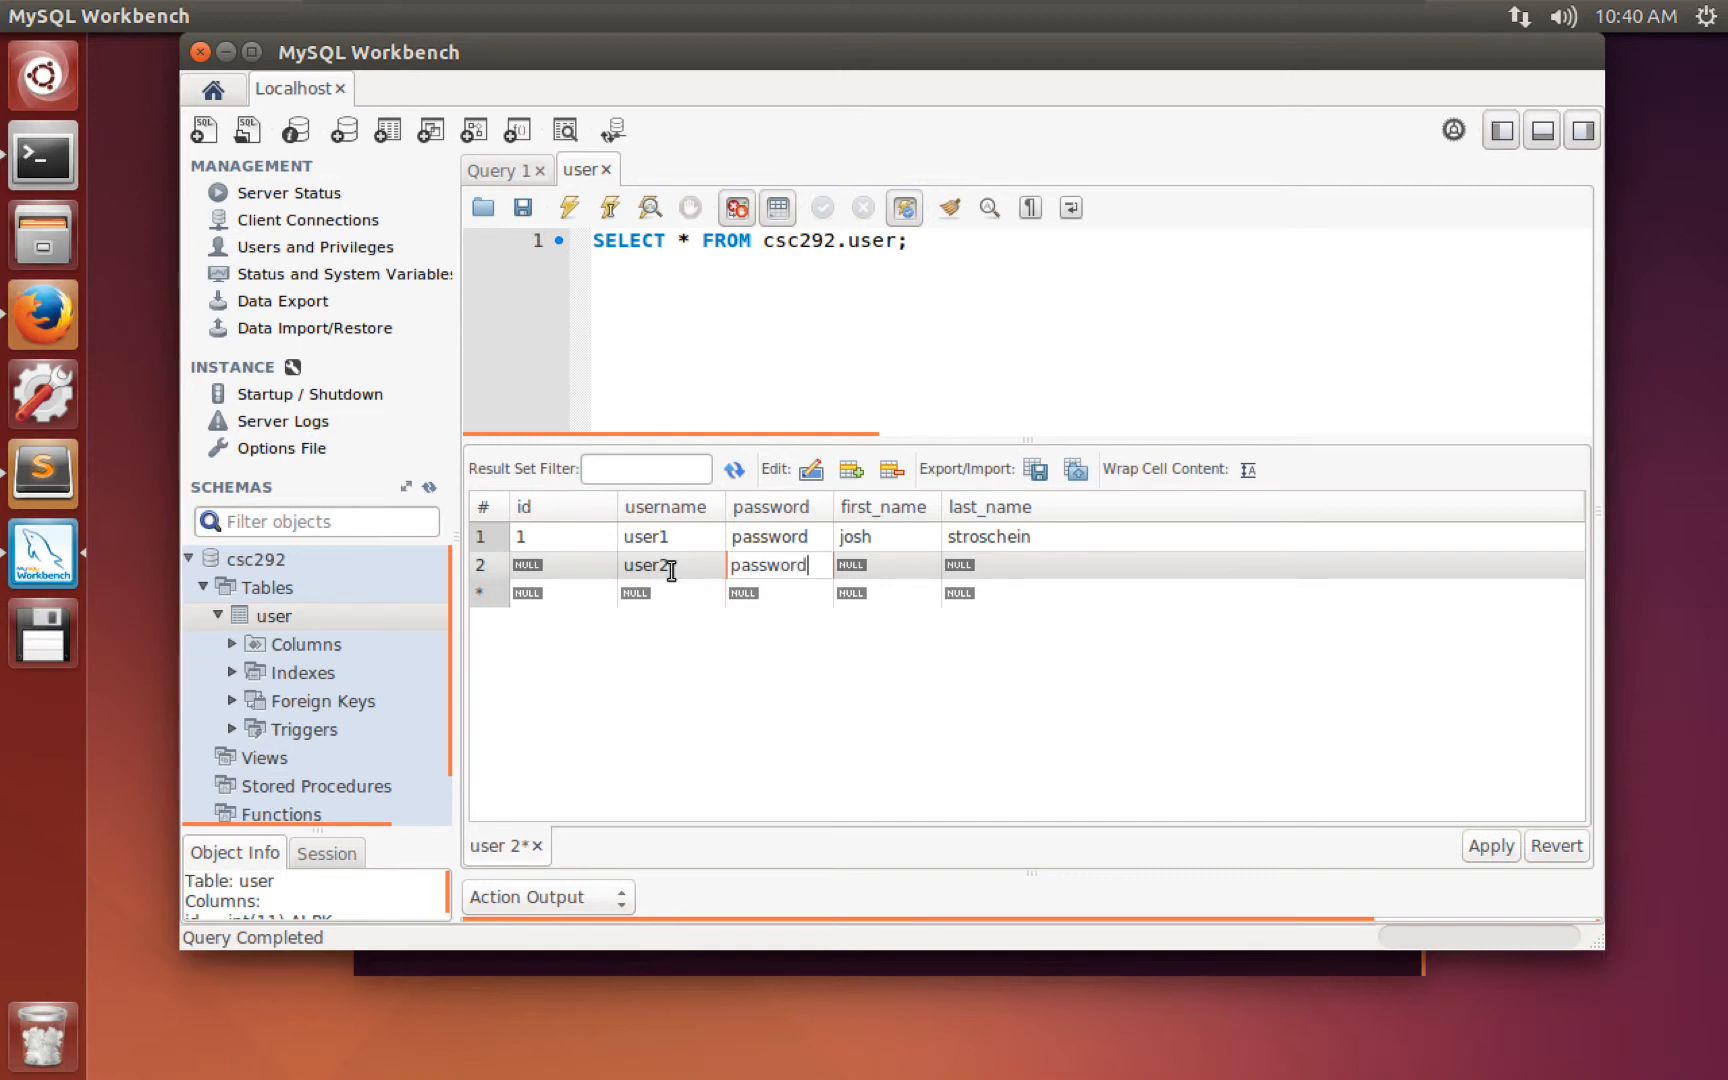
pyautogui.press('Tab')
pyautogui.write('josh')
pyautogui.press('Tab')
pyautogui.write('test')
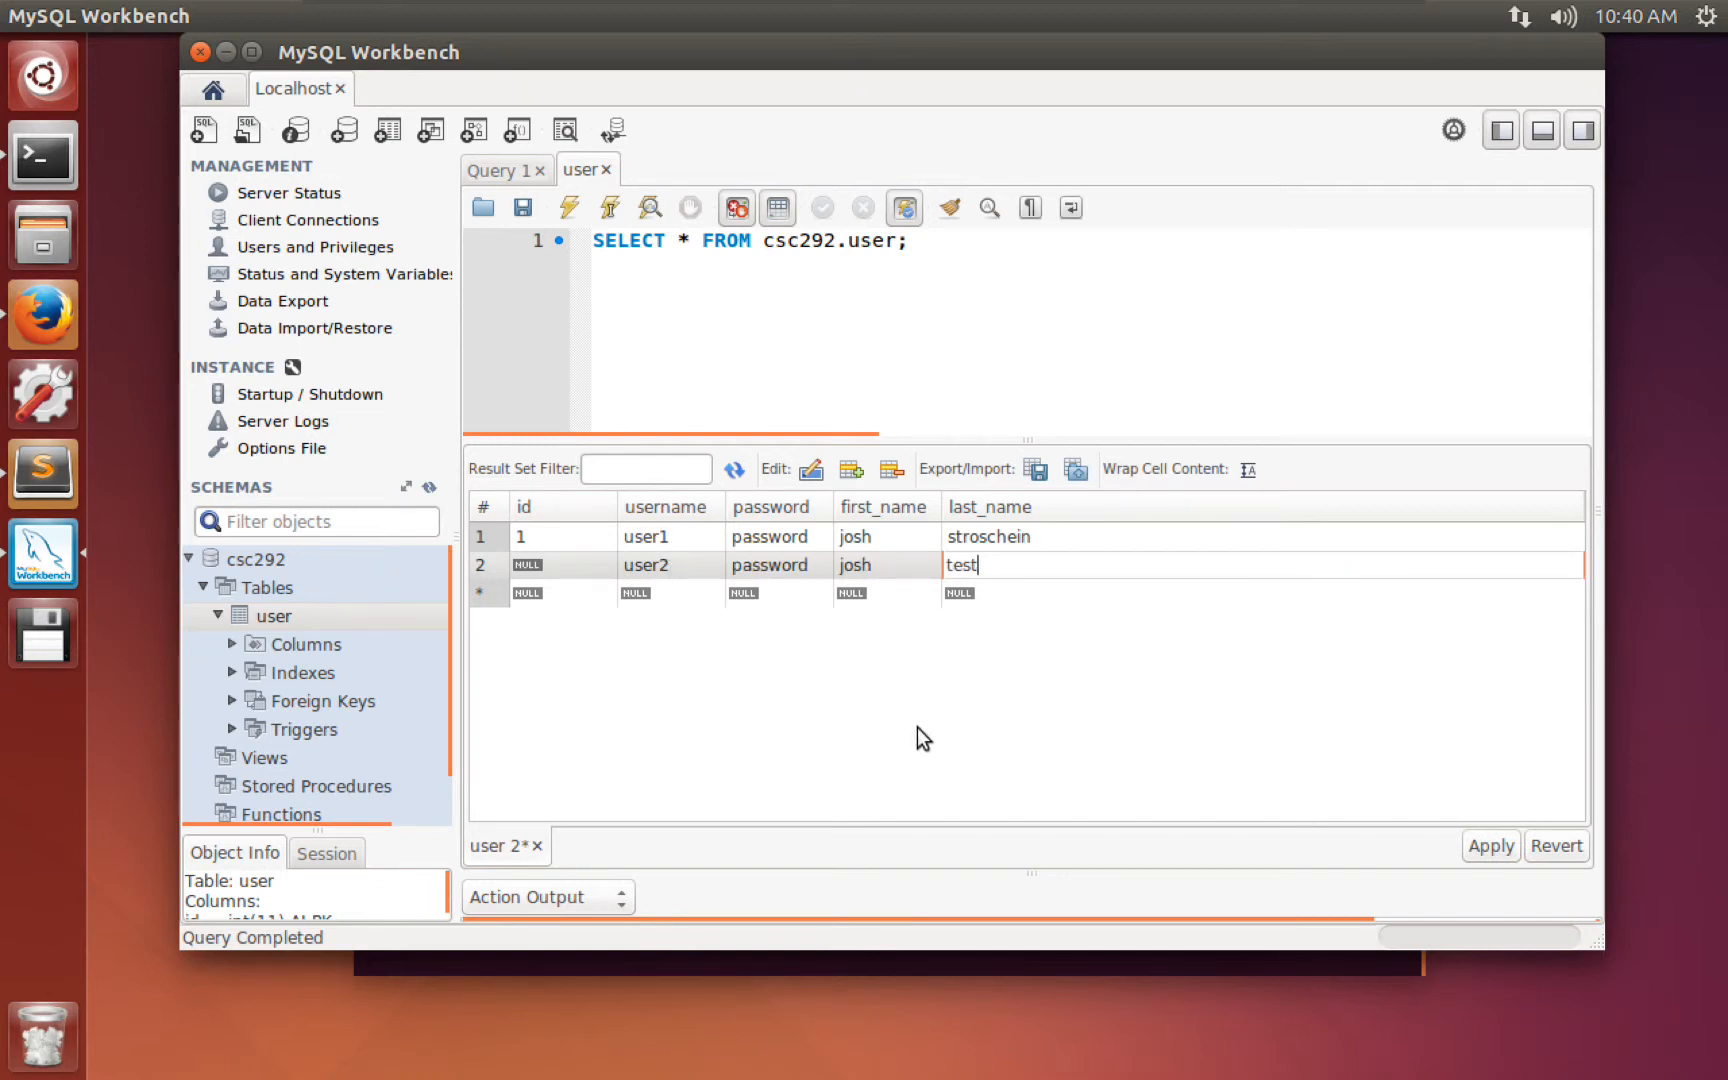
pyautogui.press('Return')
# Apply the user2 INSERT script, with columns and values split onto separate lines, and close it.
pyautogui.click(1480, 847)
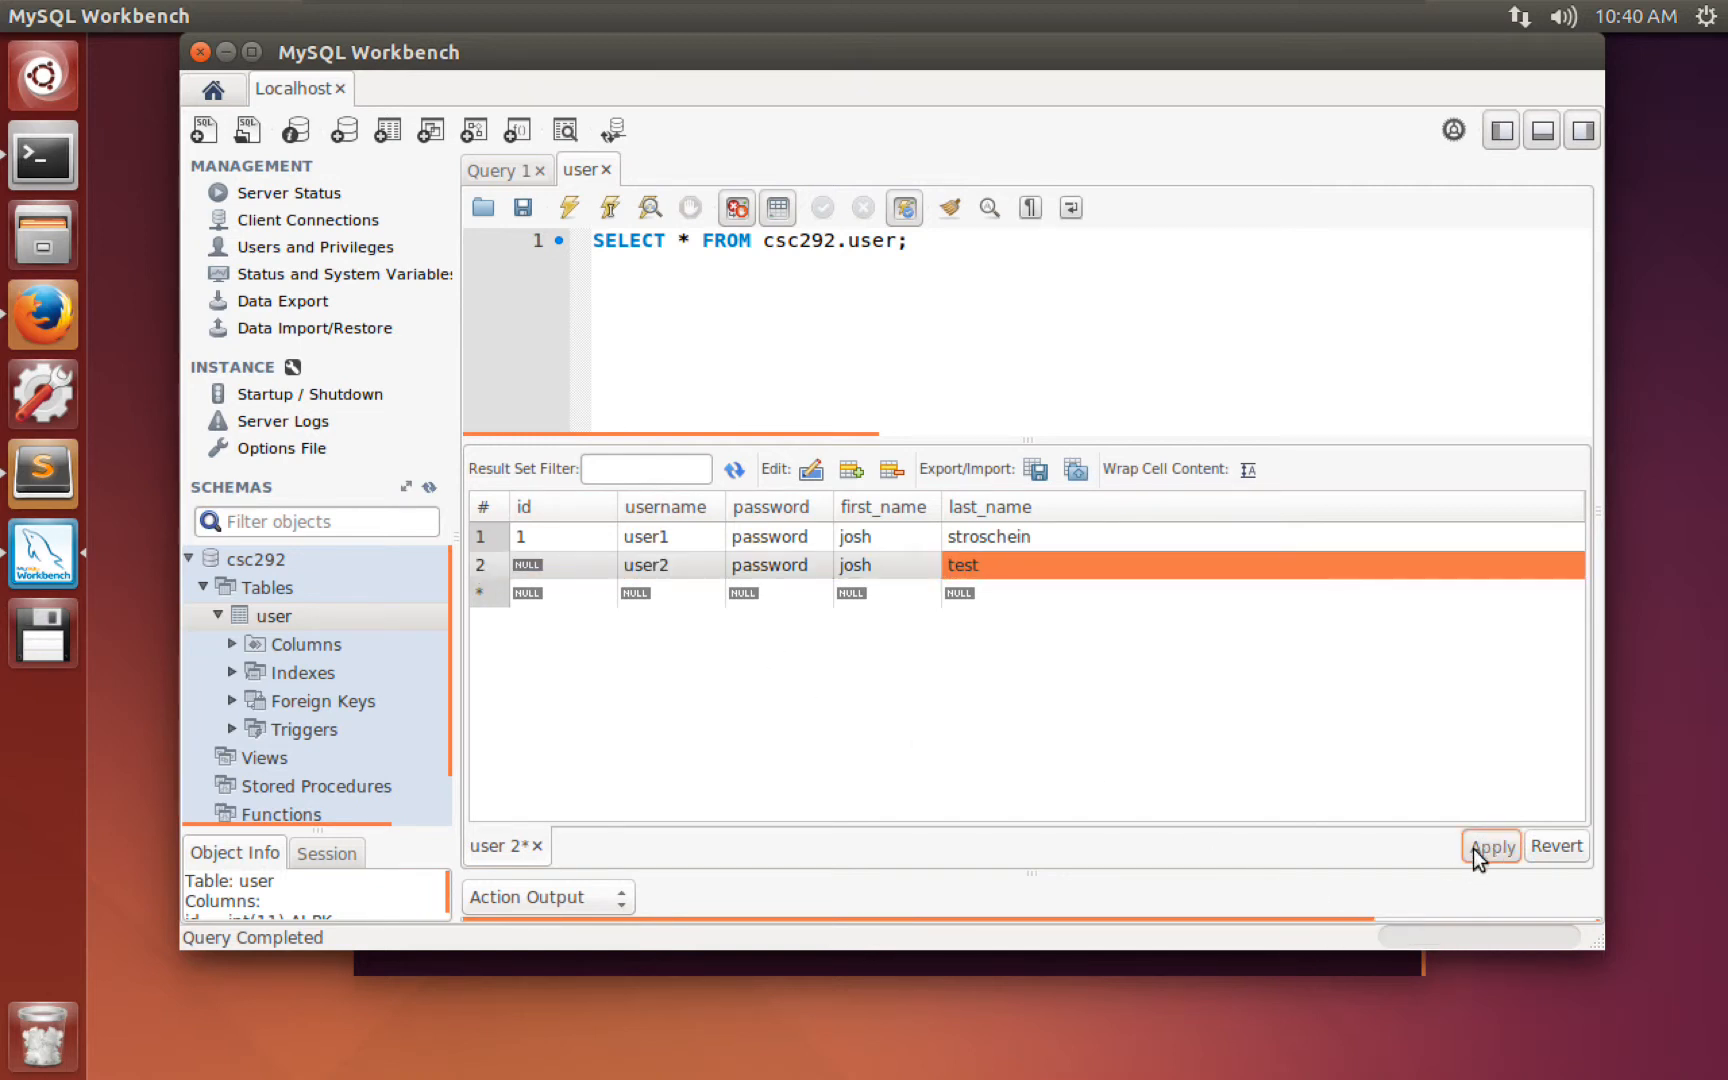
pyautogui.click(1068, 410)
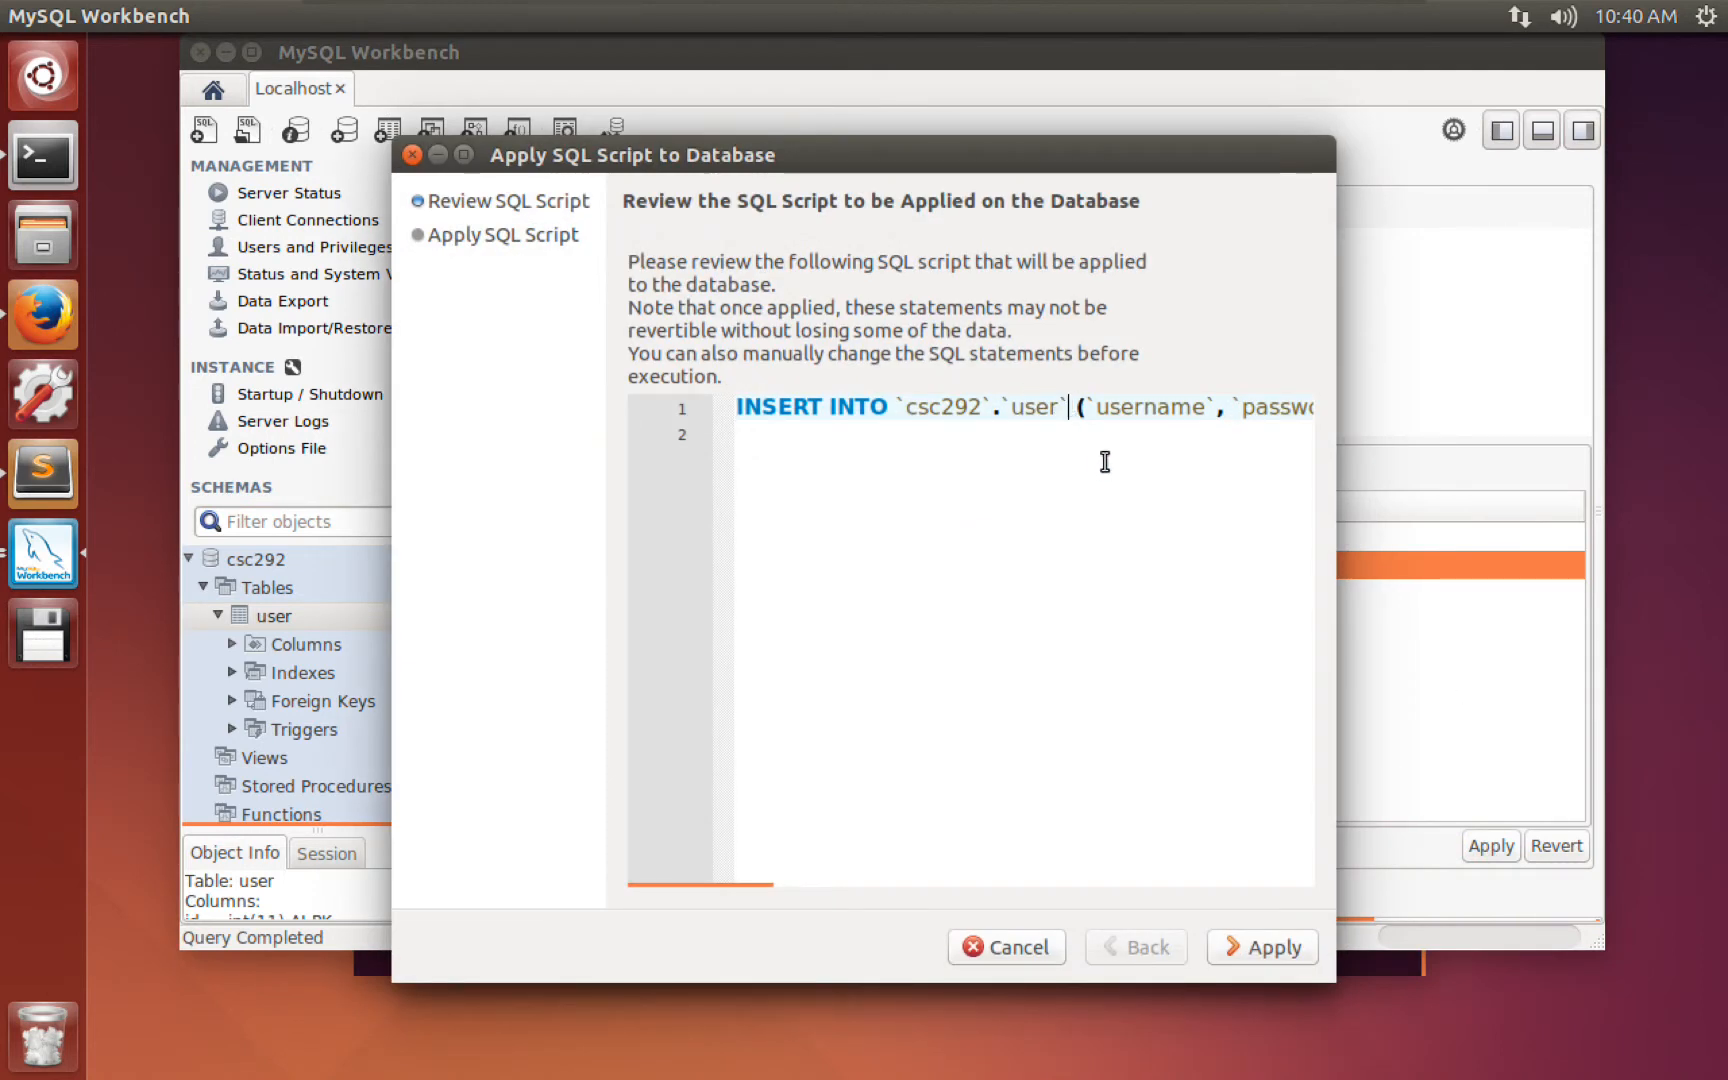
pyautogui.press('Return')
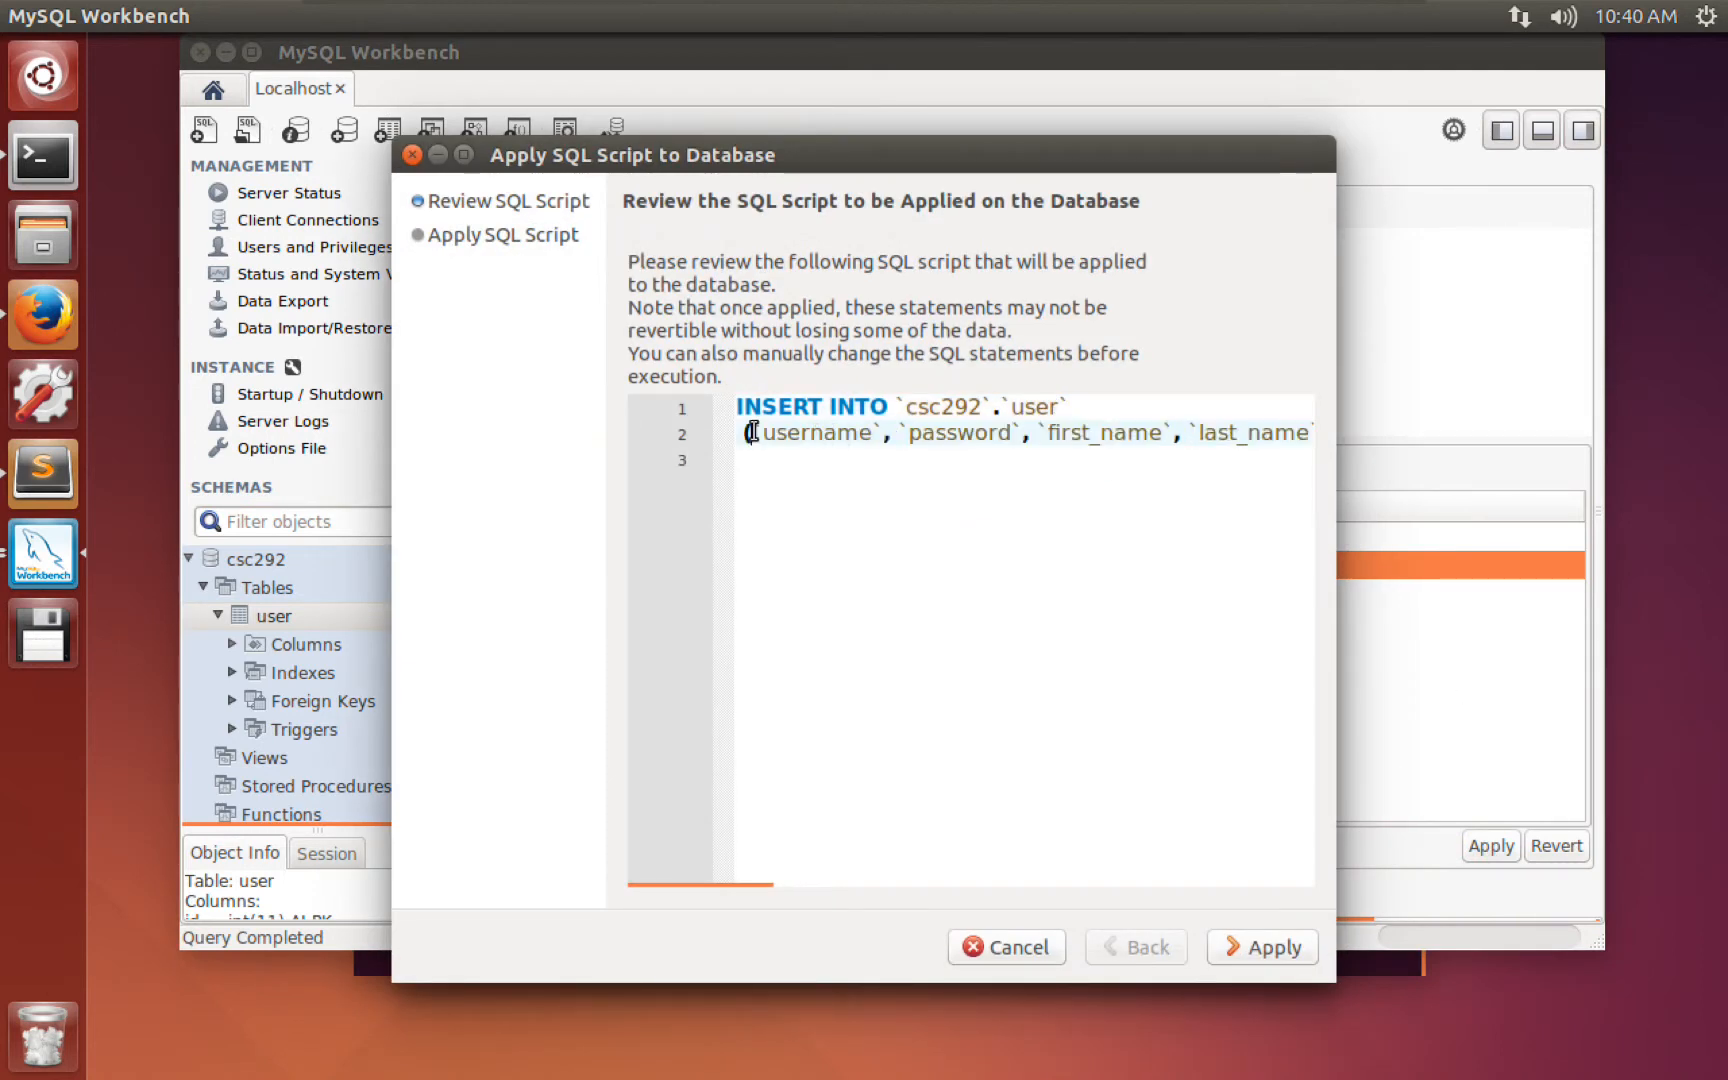
pyautogui.click(1184, 431)
pyautogui.press('Return')
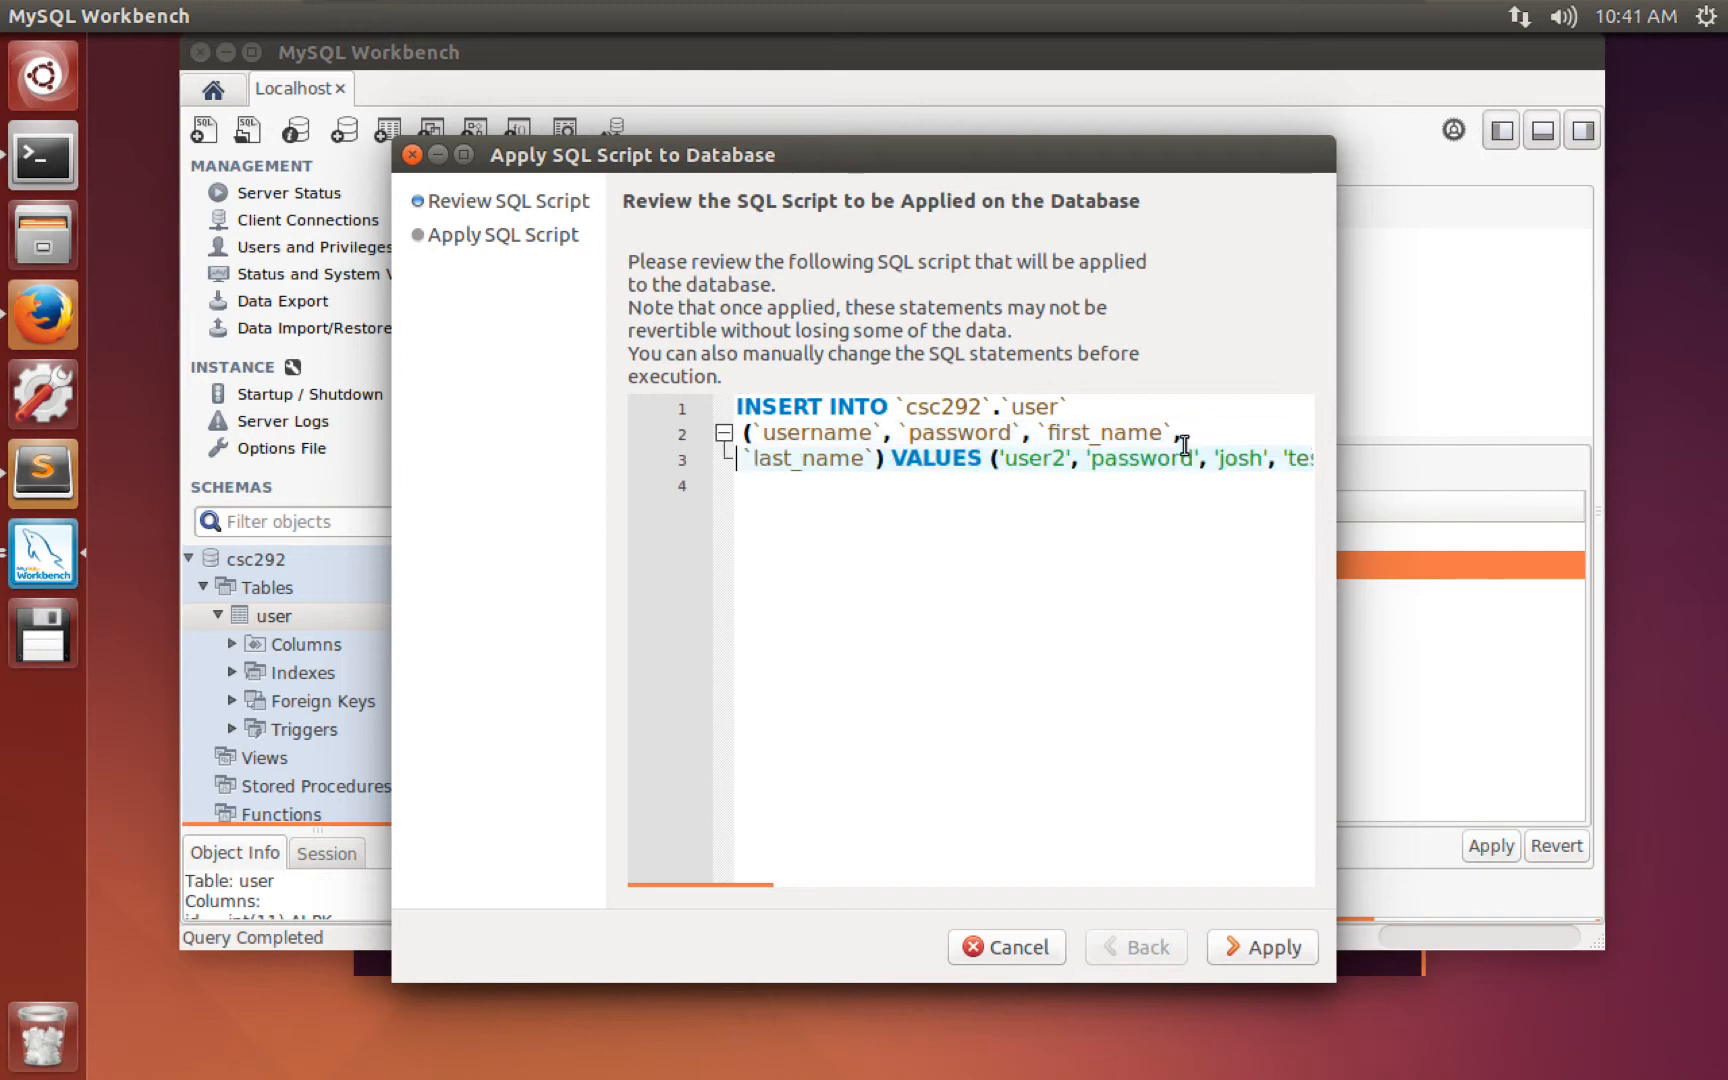
pyautogui.click(992, 458)
pyautogui.press('Return')
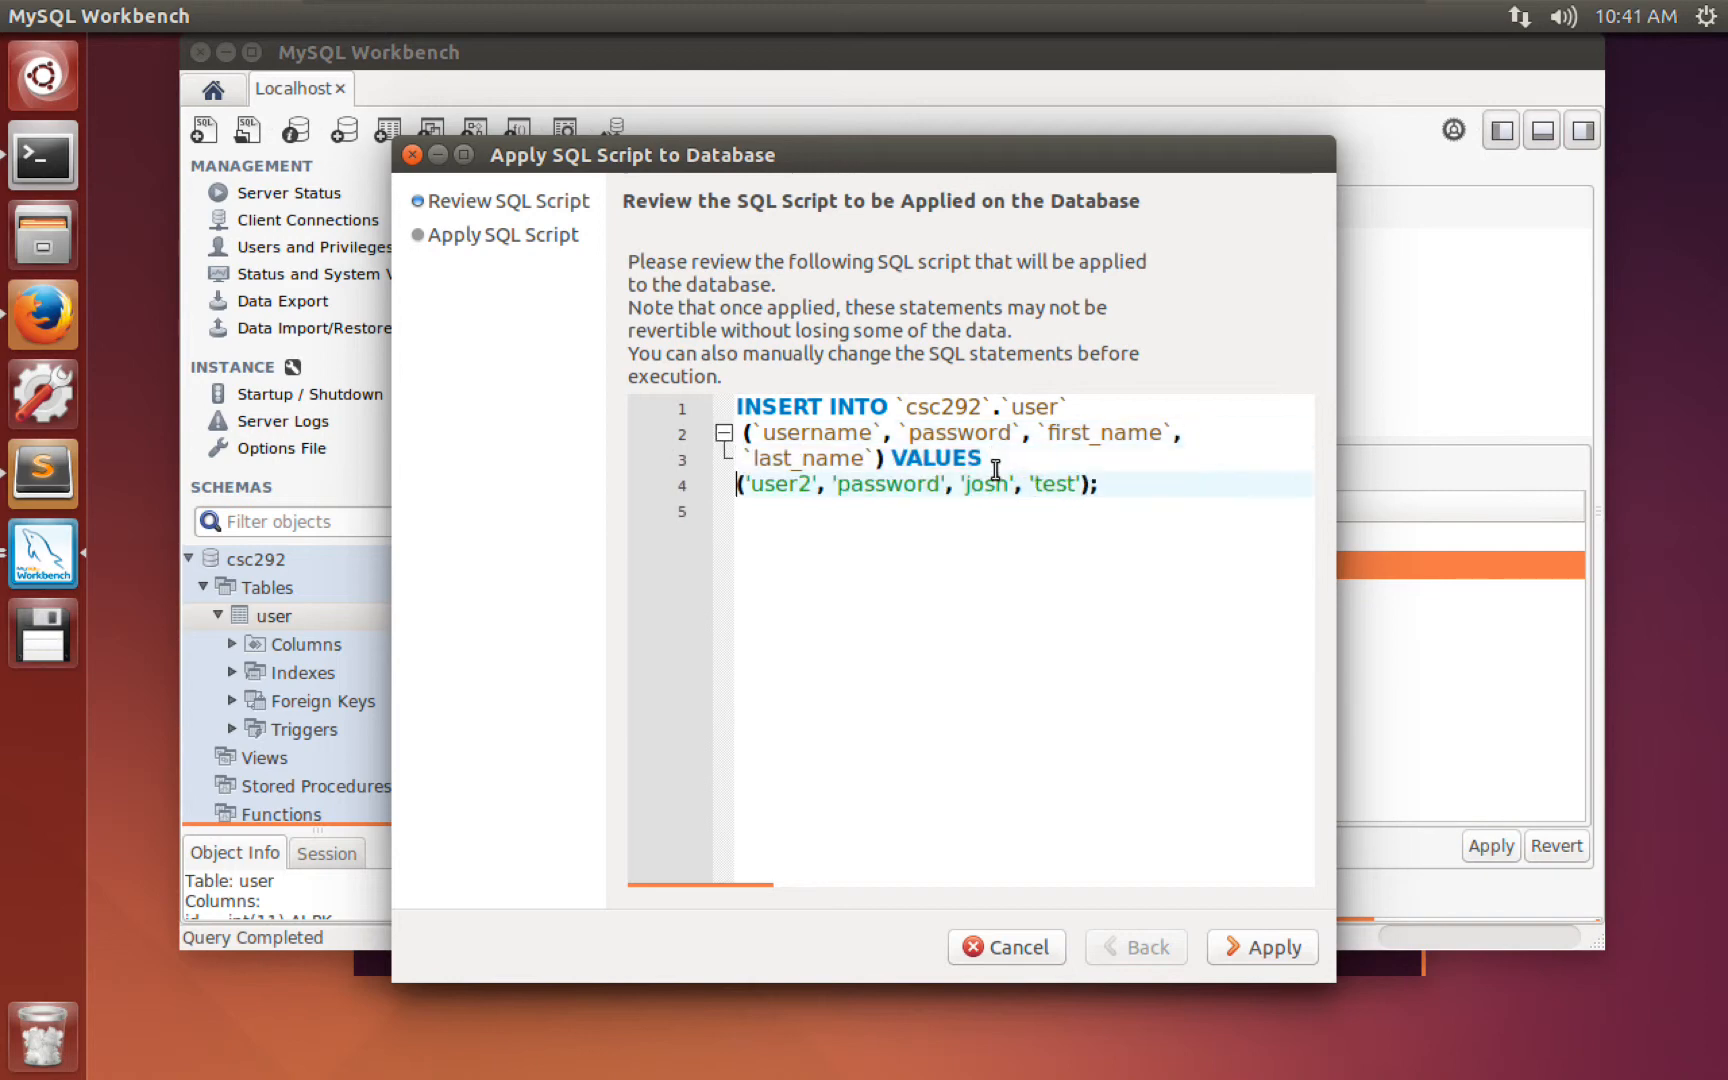
pyautogui.click(1245, 932)
pyautogui.click(1245, 940)
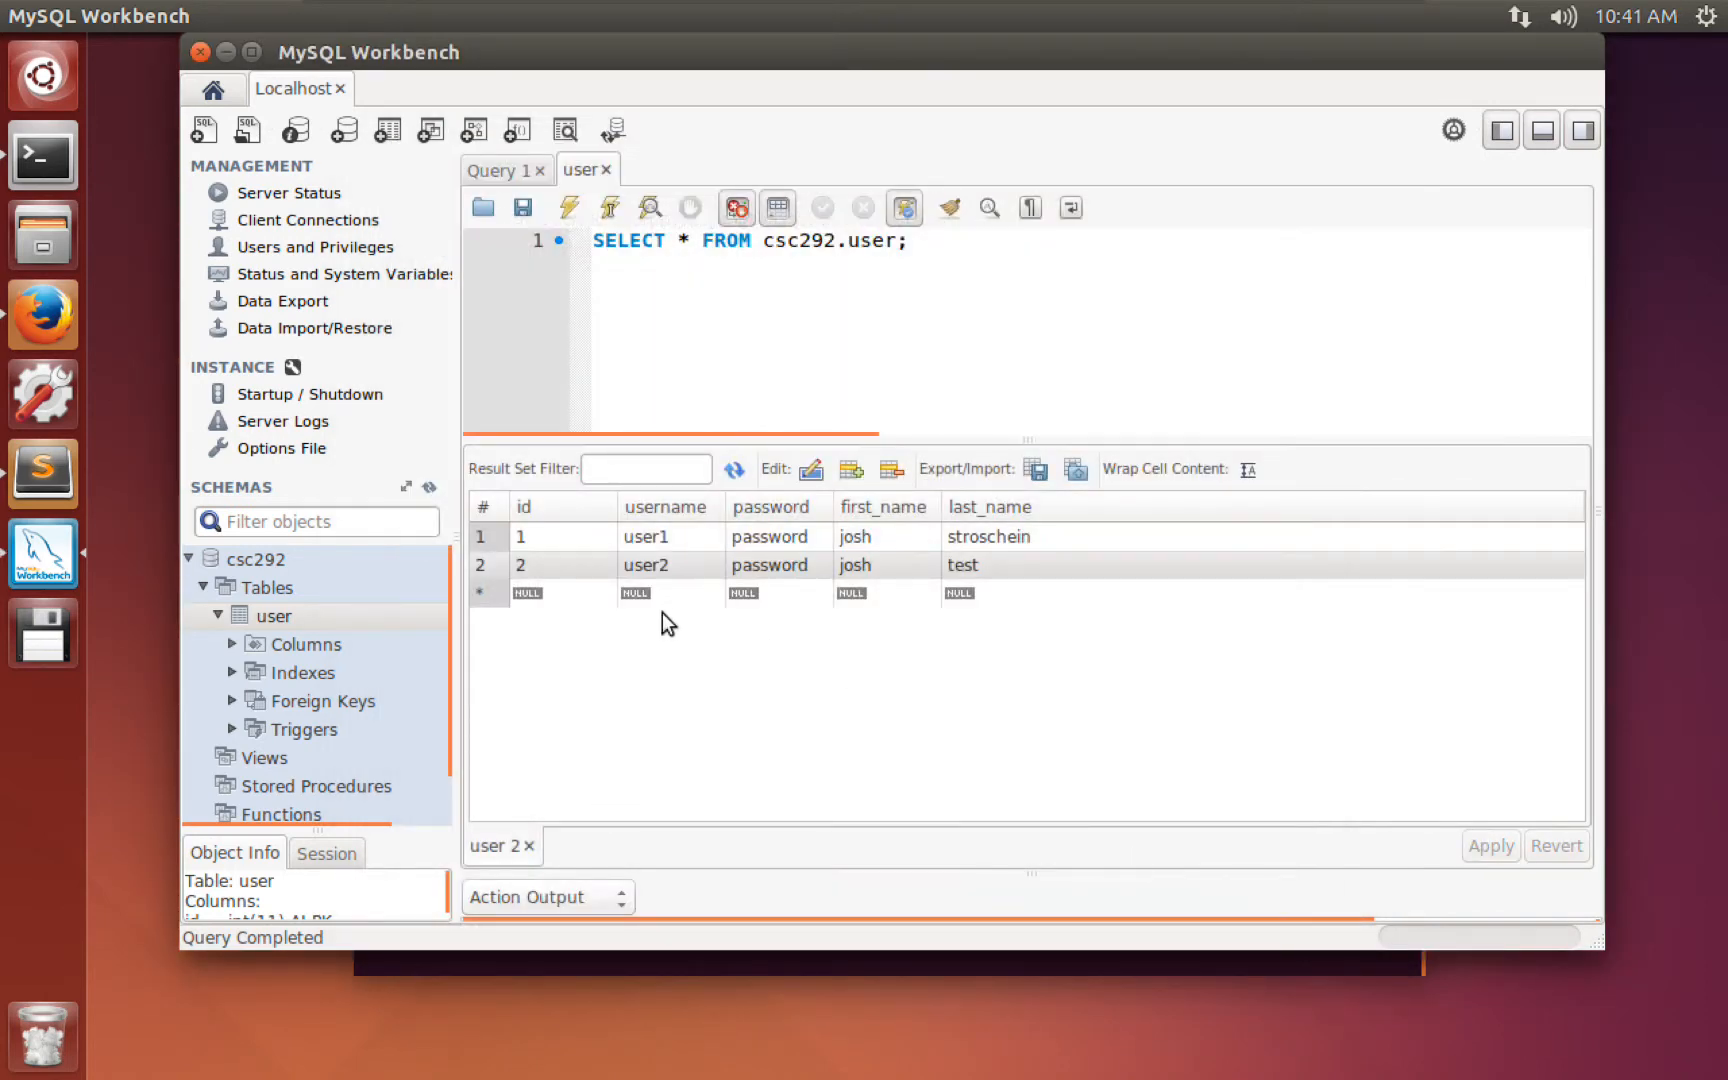
# Start an INSERT INTO csc292.user statement on a new line below the SELECT query.
pyautogui.click(528, 562)
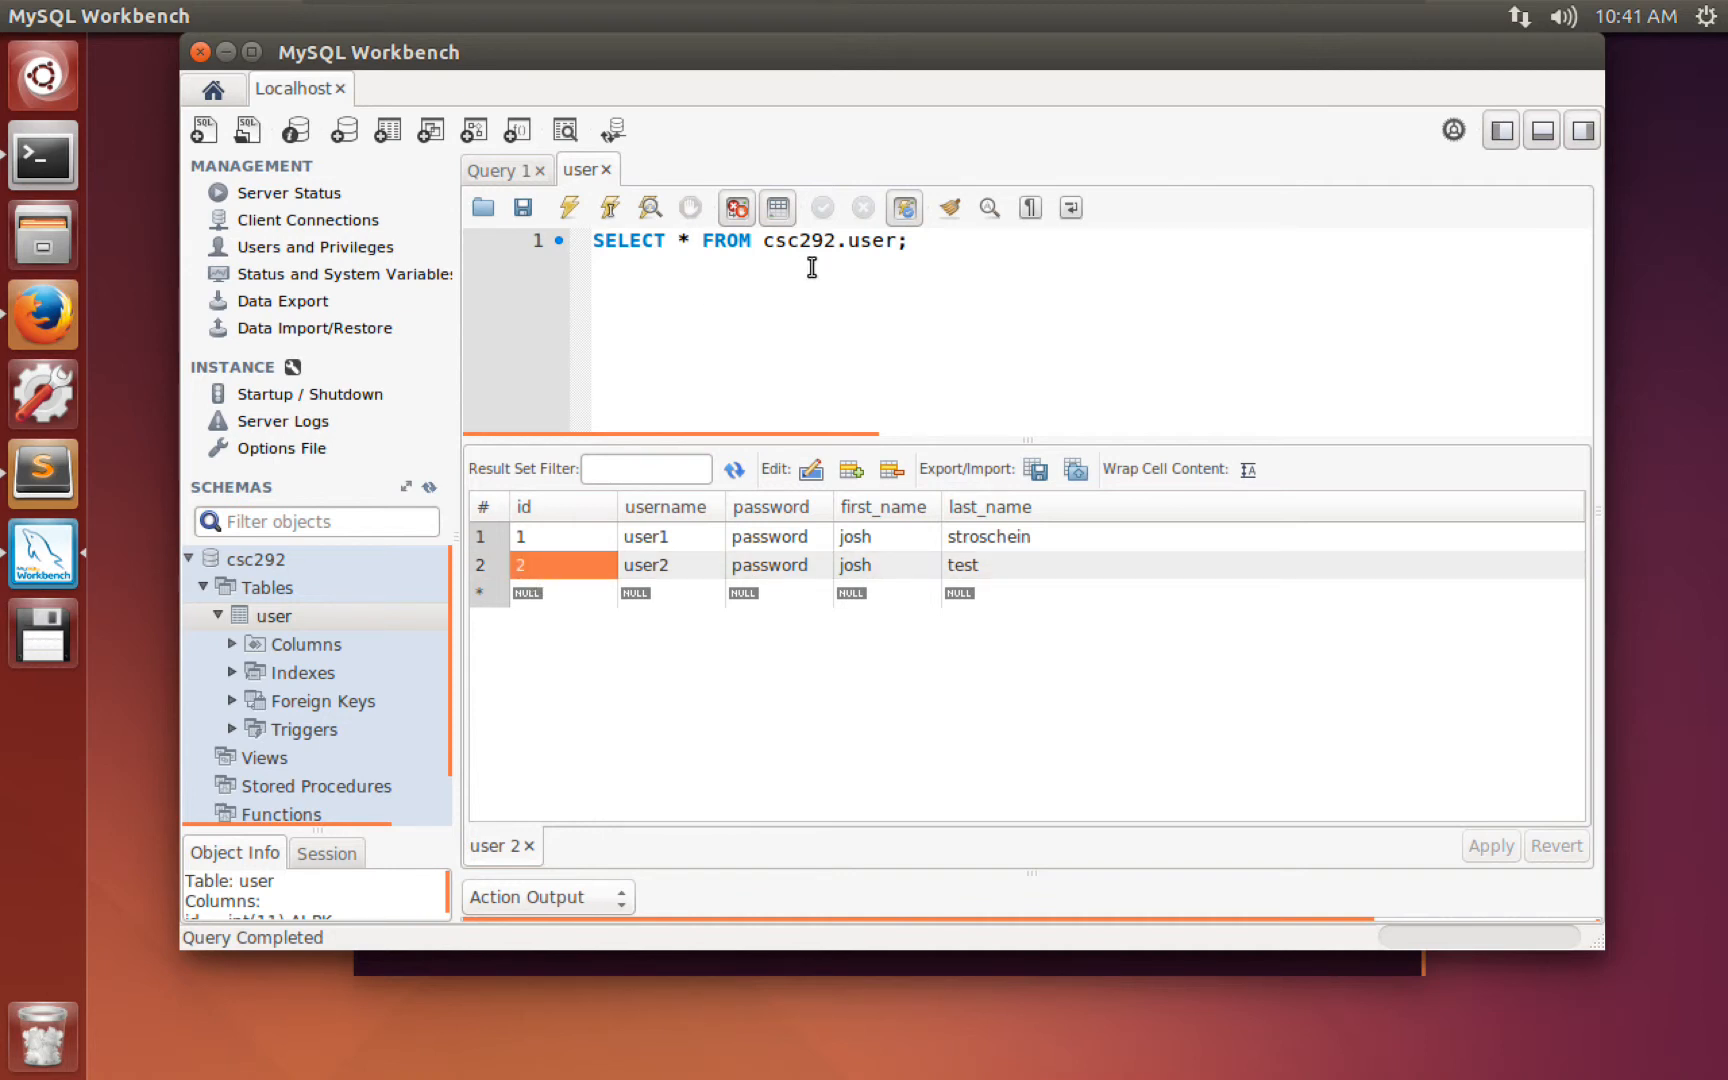
pyautogui.click(934, 246)
pyautogui.press('Return')
pyautogui.press('Return')
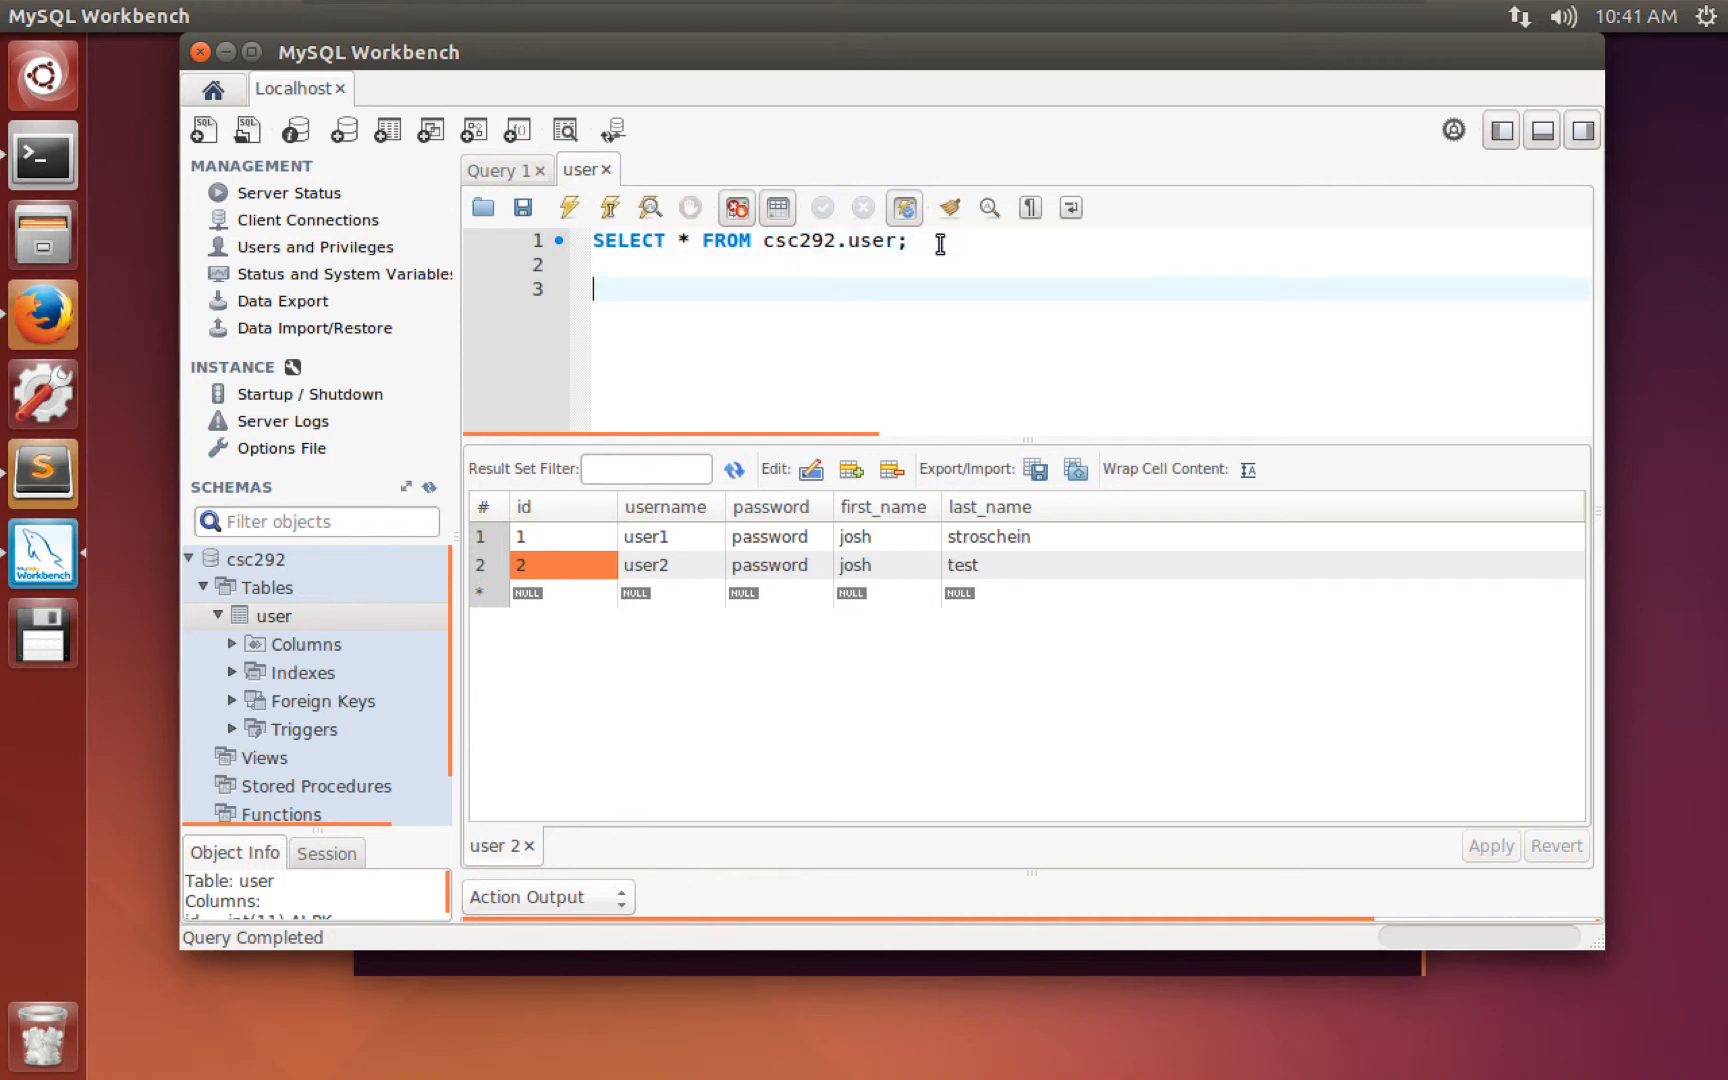
pyautogui.write('INSE')
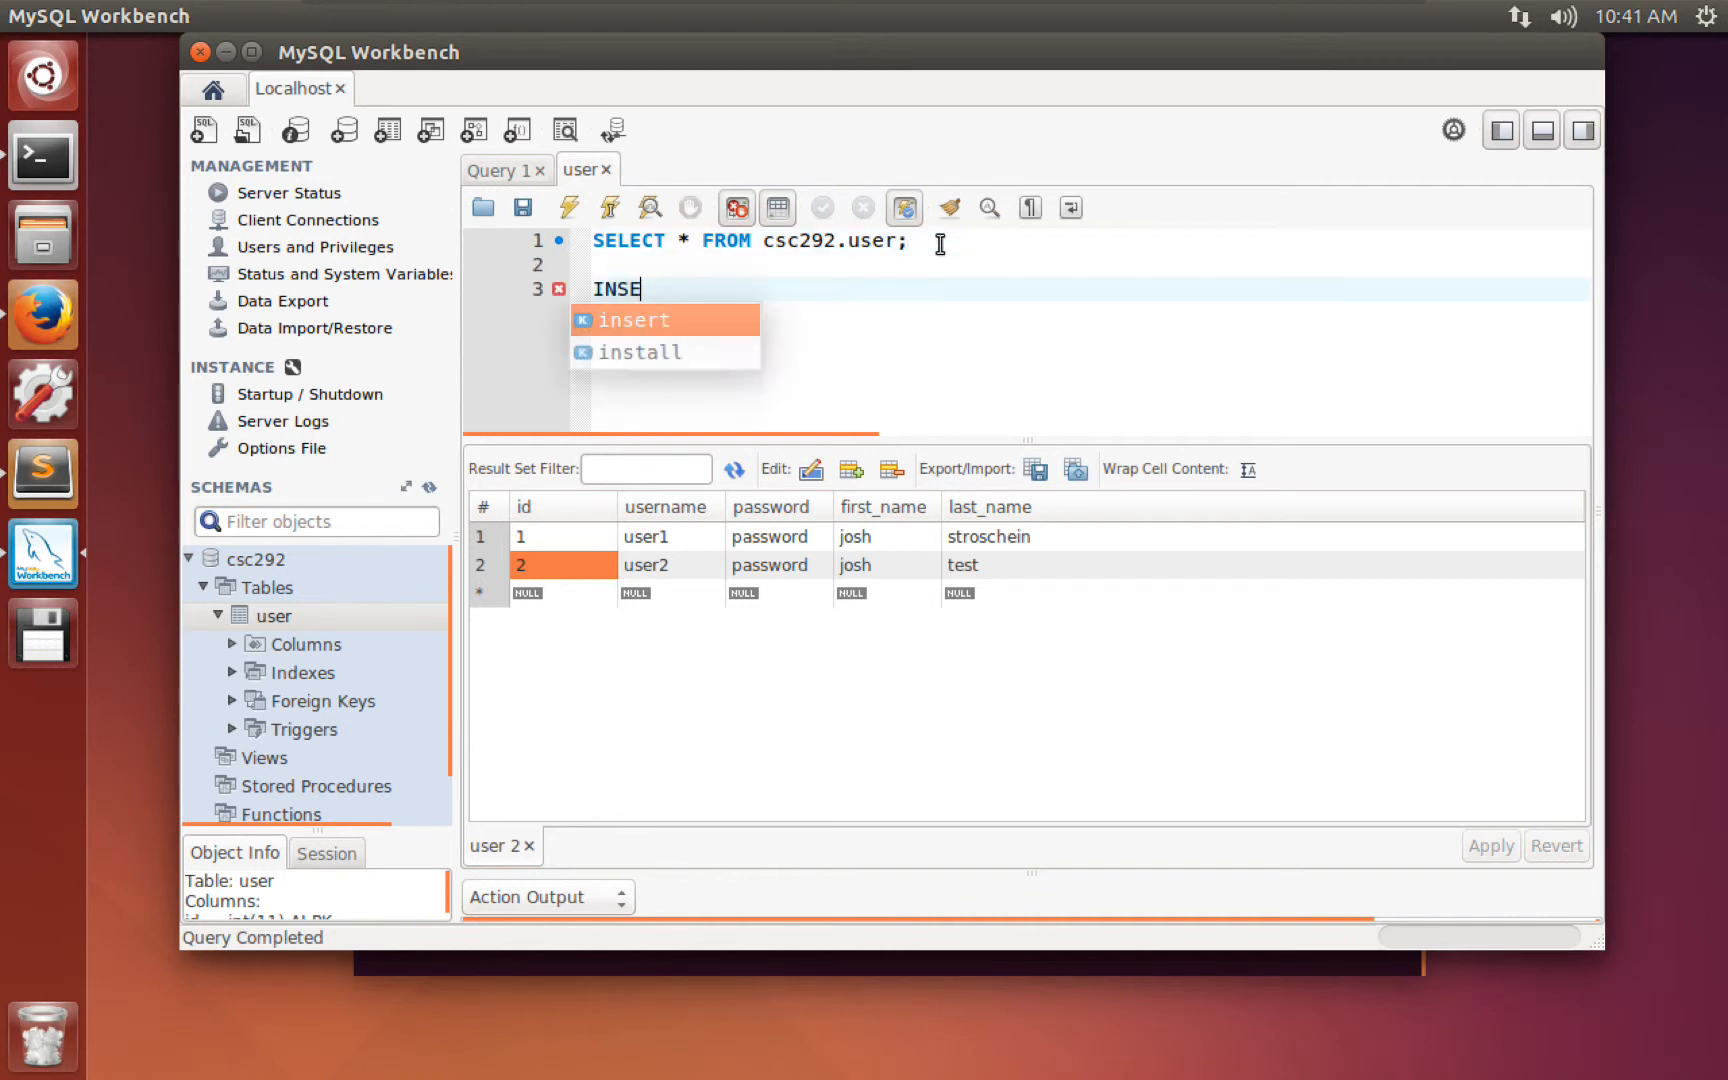
pyautogui.write('RT INTO ')
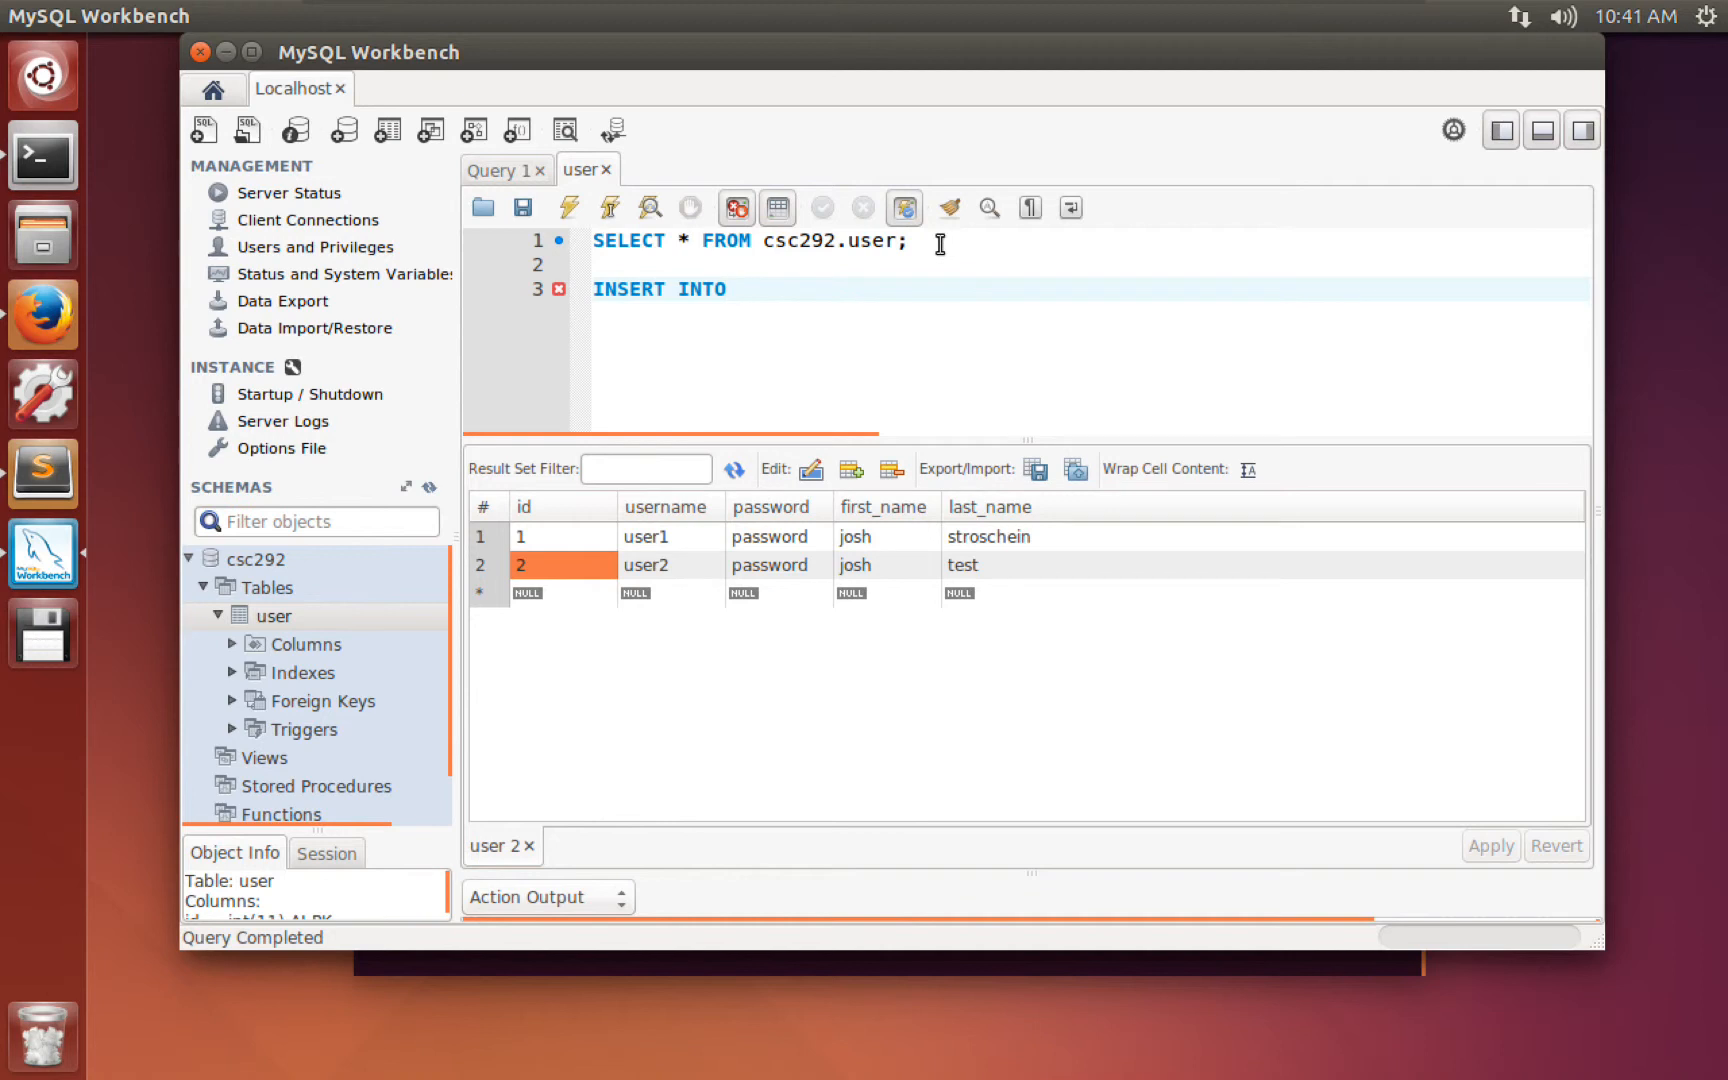
pyautogui.write('csc292.user')
# Add a use csc292; line at the top of the script and select it.
pyautogui.click(598, 241)
pyautogui.press('Return')
pyautogui.press('Return')
pyautogui.press('Up')
pyautogui.press('Up')
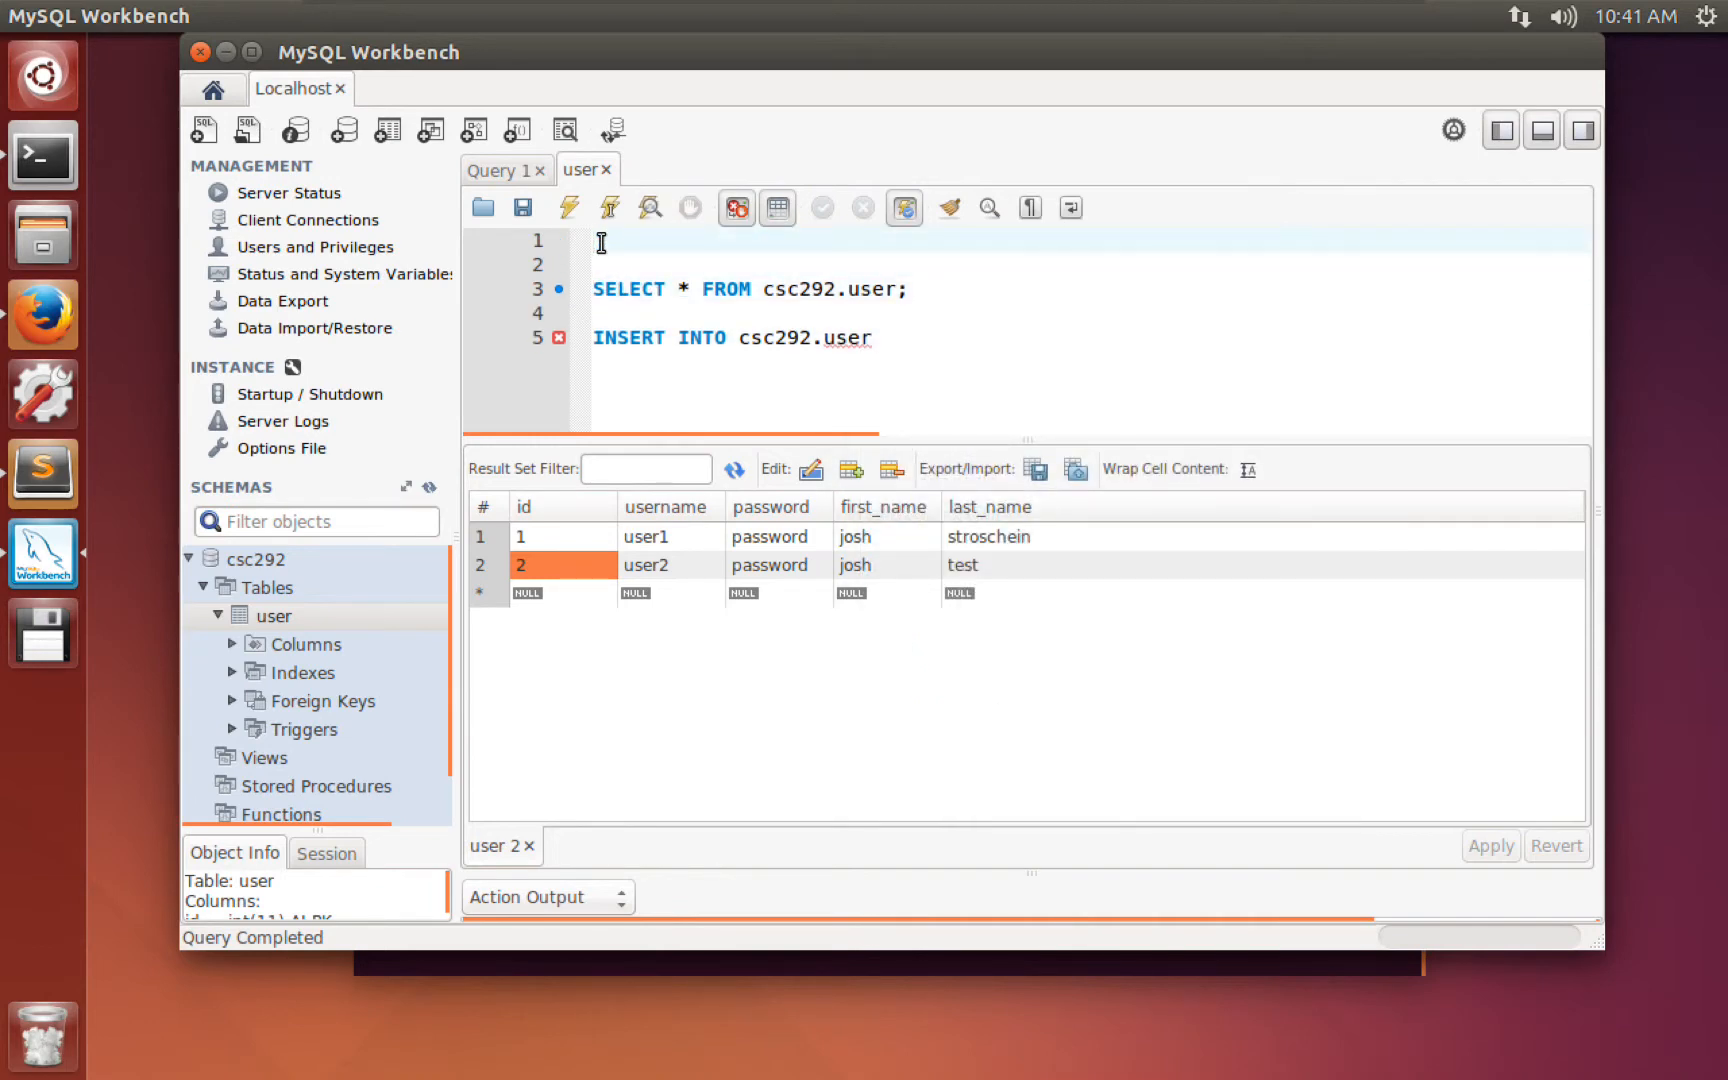
pyautogui.write('use csc292;')
pyautogui.click(189, 559)
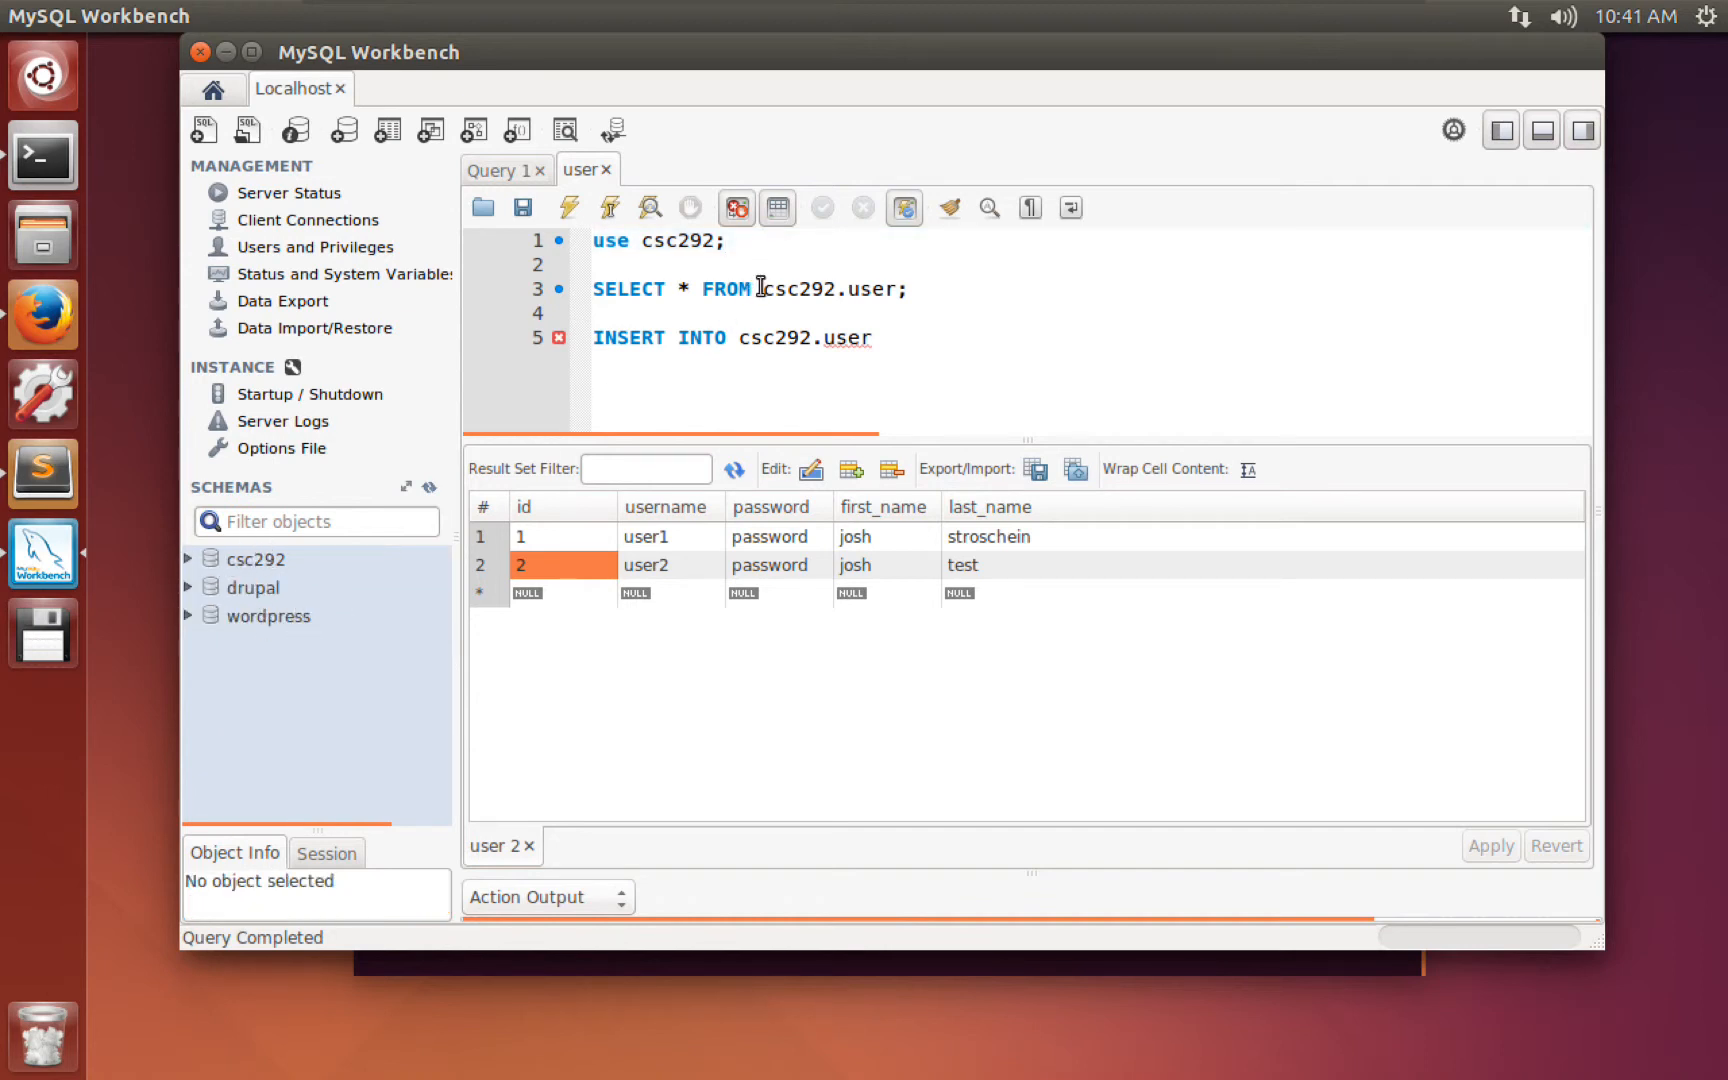
pyautogui.moveTo(762, 289); pyautogui.dragTo(893, 290)
pyautogui.click(686, 244)
pyautogui.moveTo(728, 241); pyautogui.dragTo(592, 241)
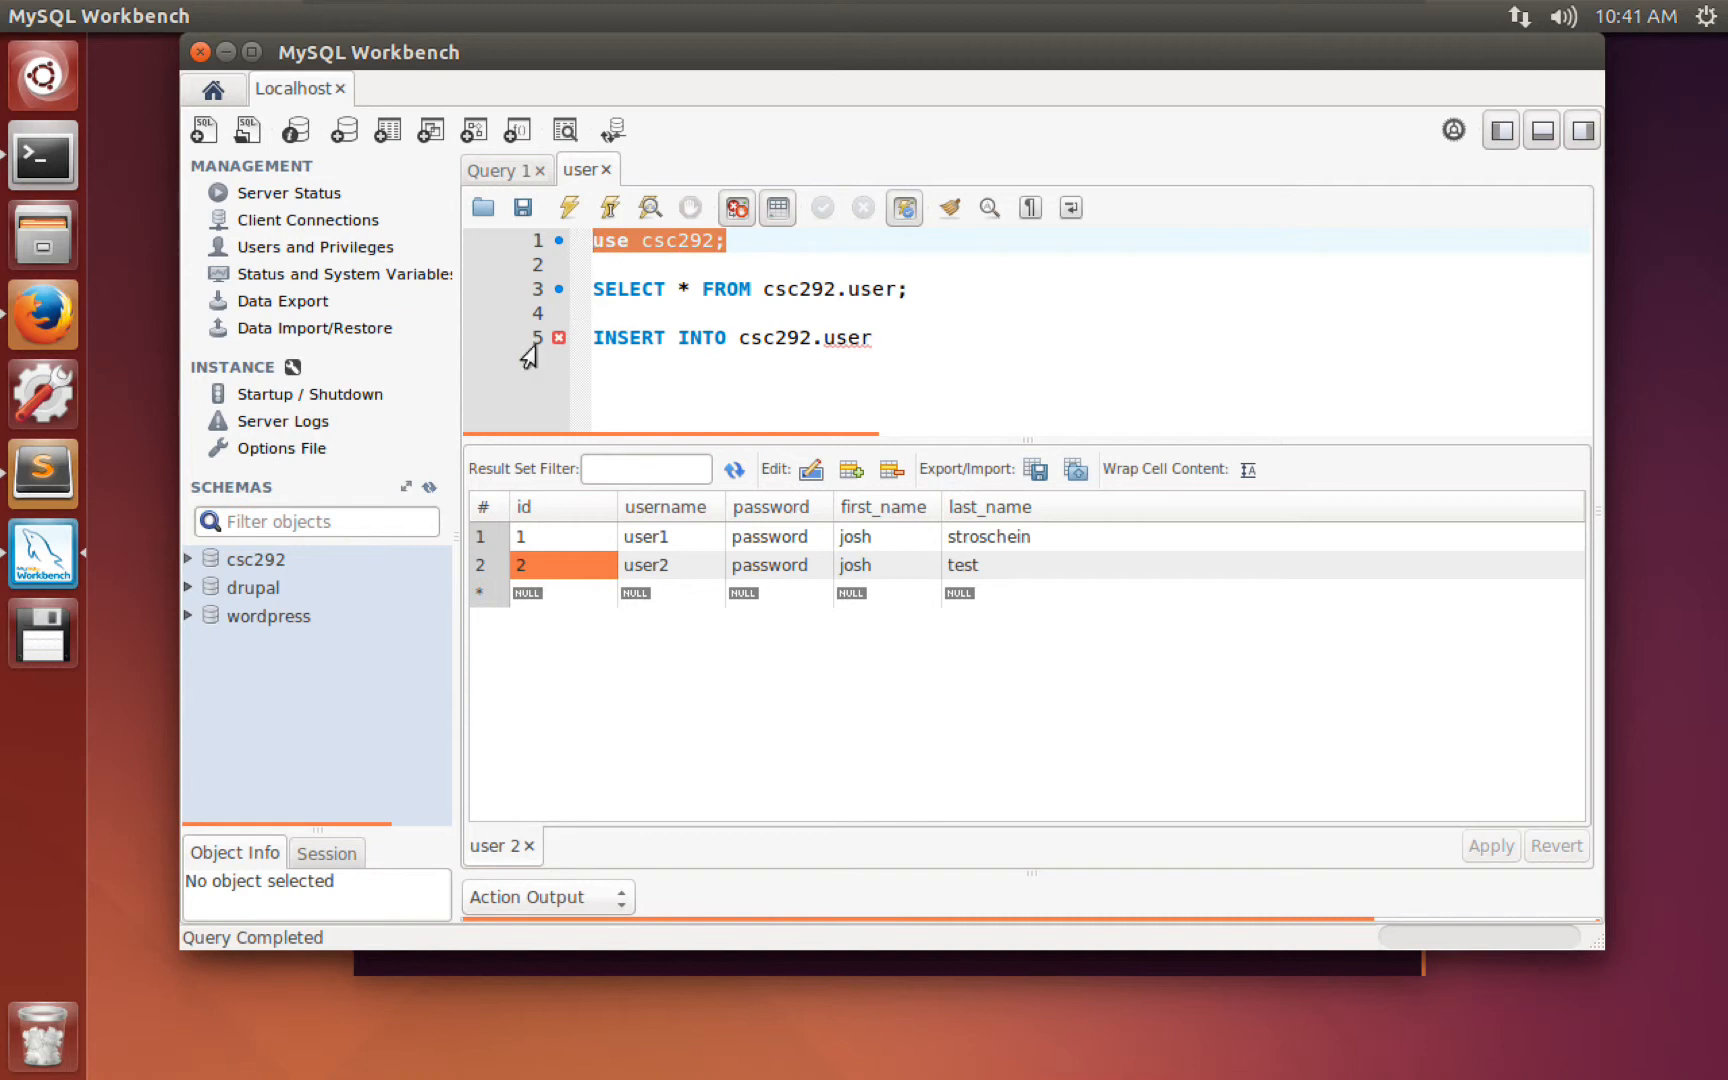
# Make csc292 the default schema and delete the use csc292; line from the script.
pyautogui.doubleClick(247, 562)
pyautogui.click(276, 612)
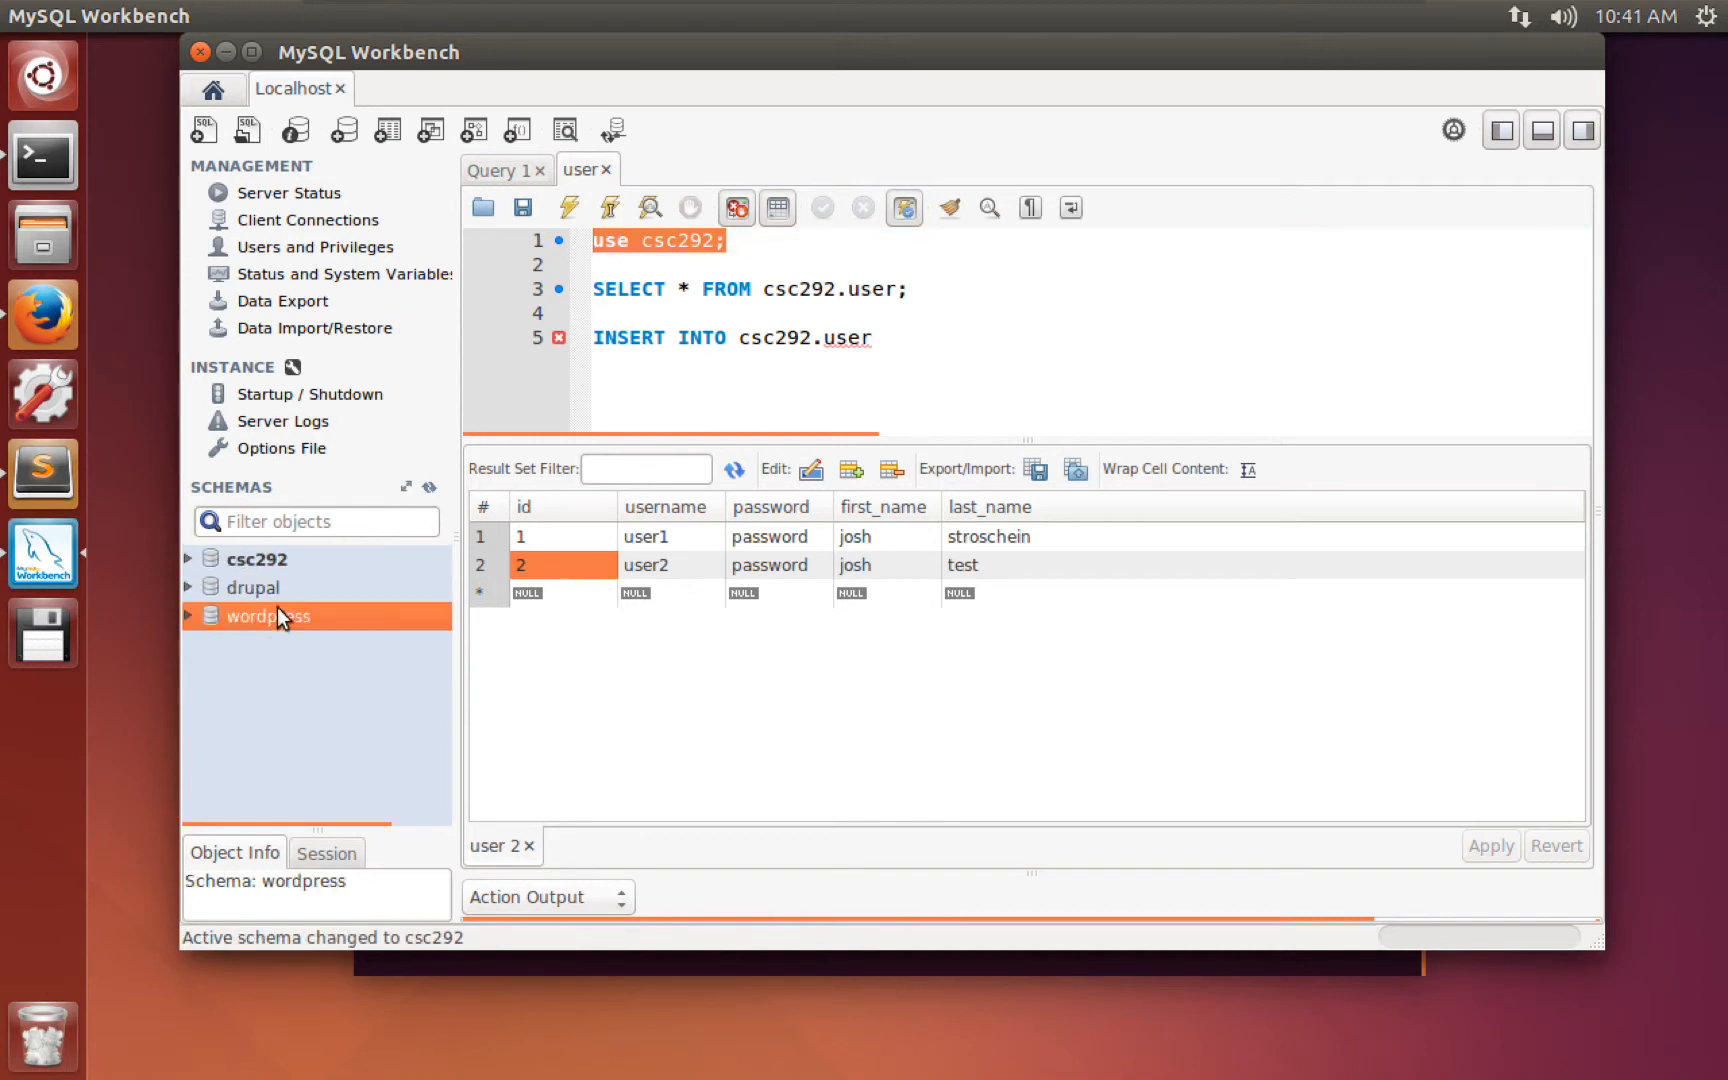
pyautogui.click(278, 592)
pyautogui.click(265, 562)
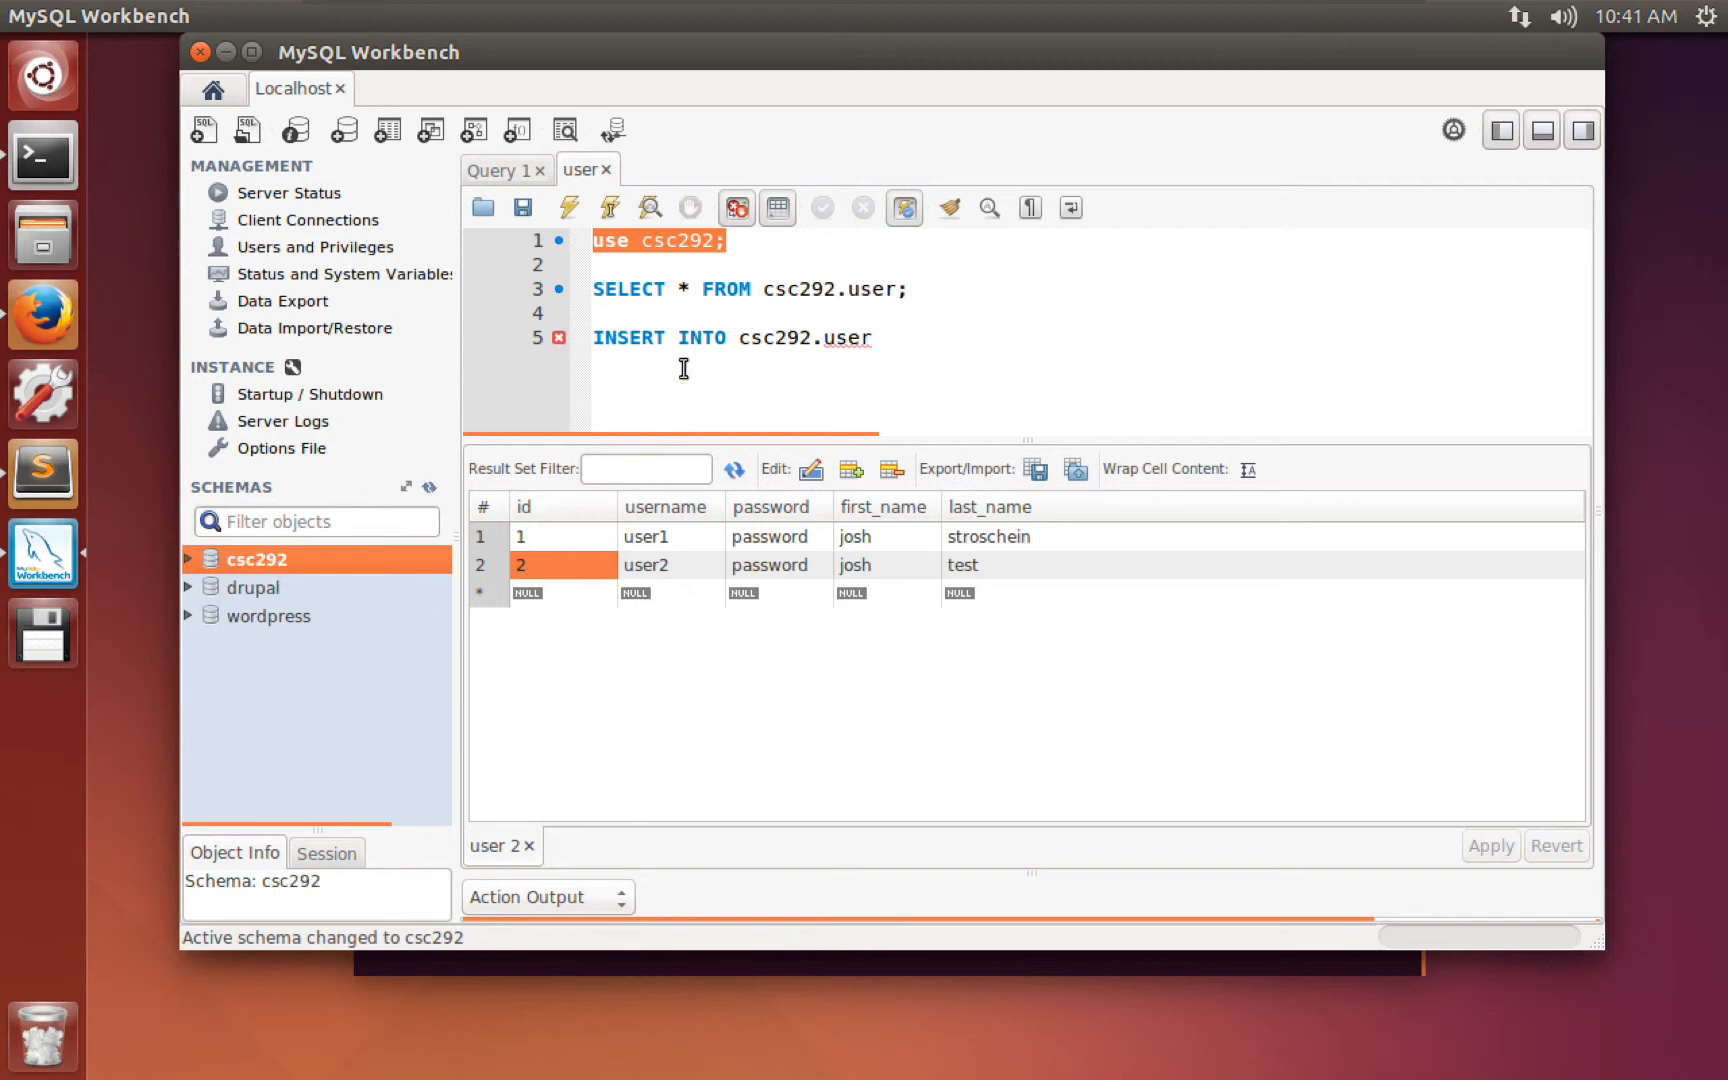
pyautogui.click(663, 291)
pyautogui.moveTo(605, 262); pyautogui.dragTo(583, 225)
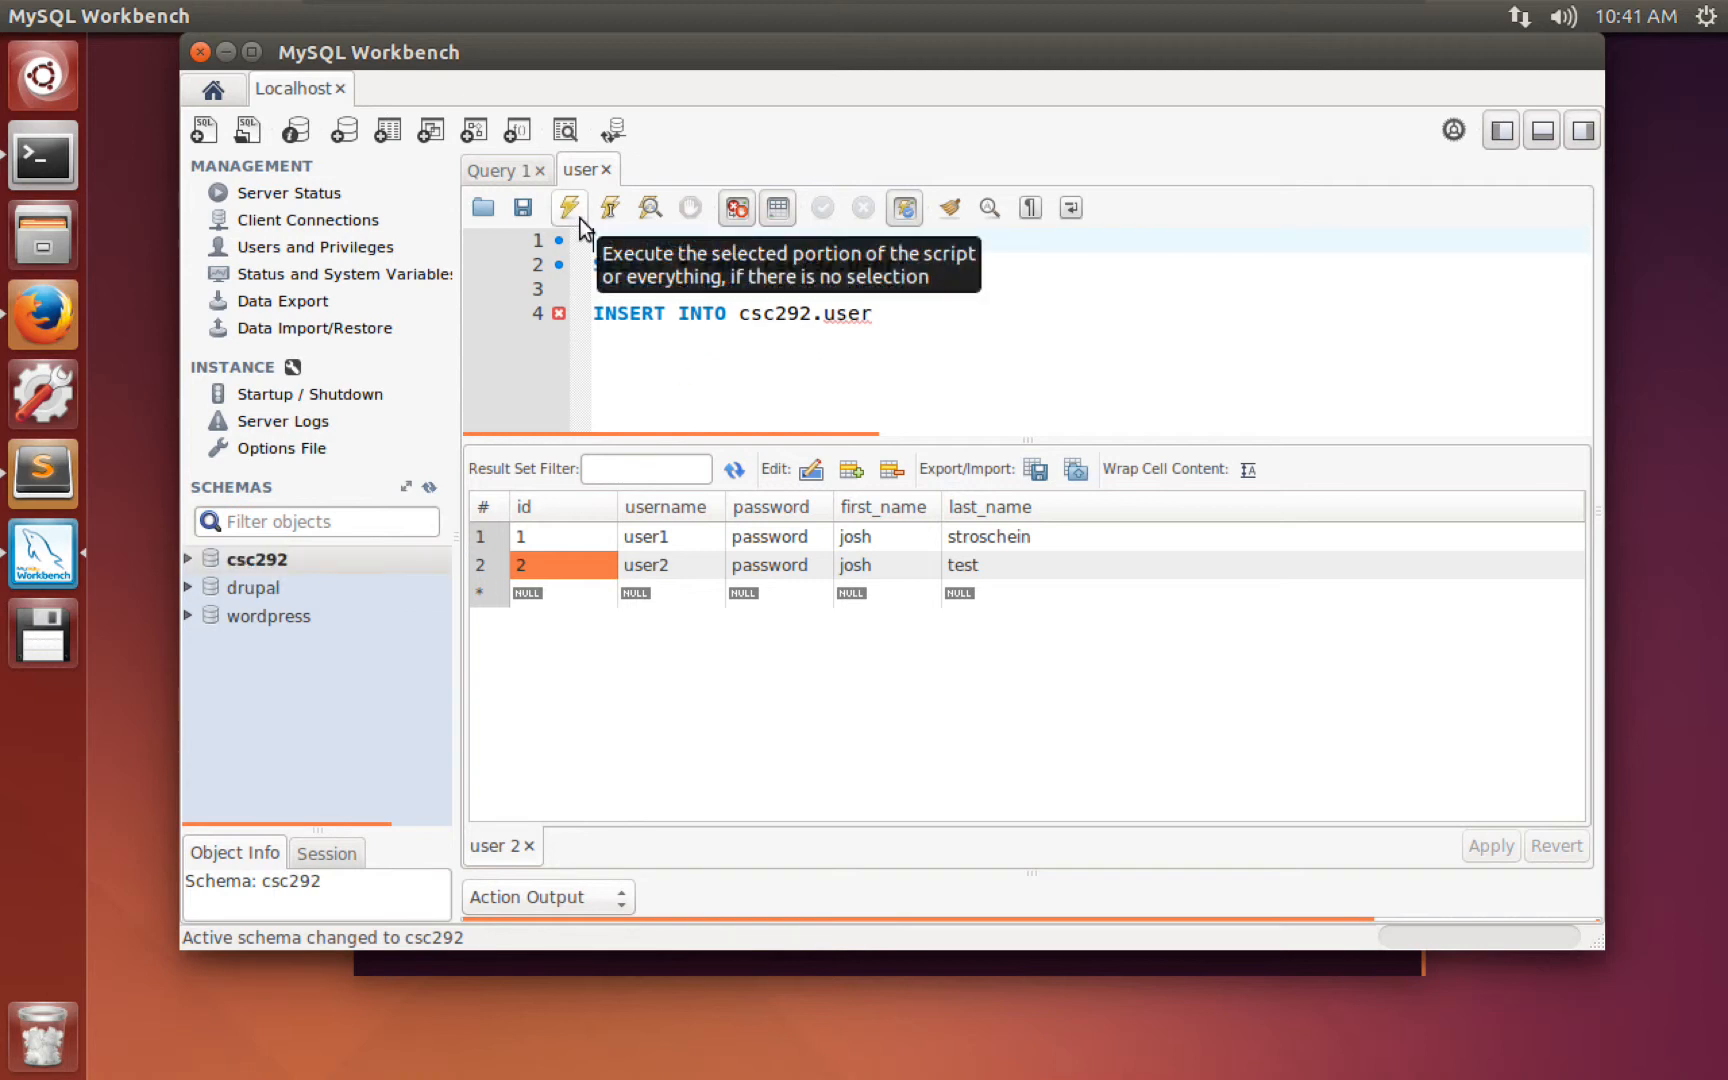
pyautogui.press('BackSpace')
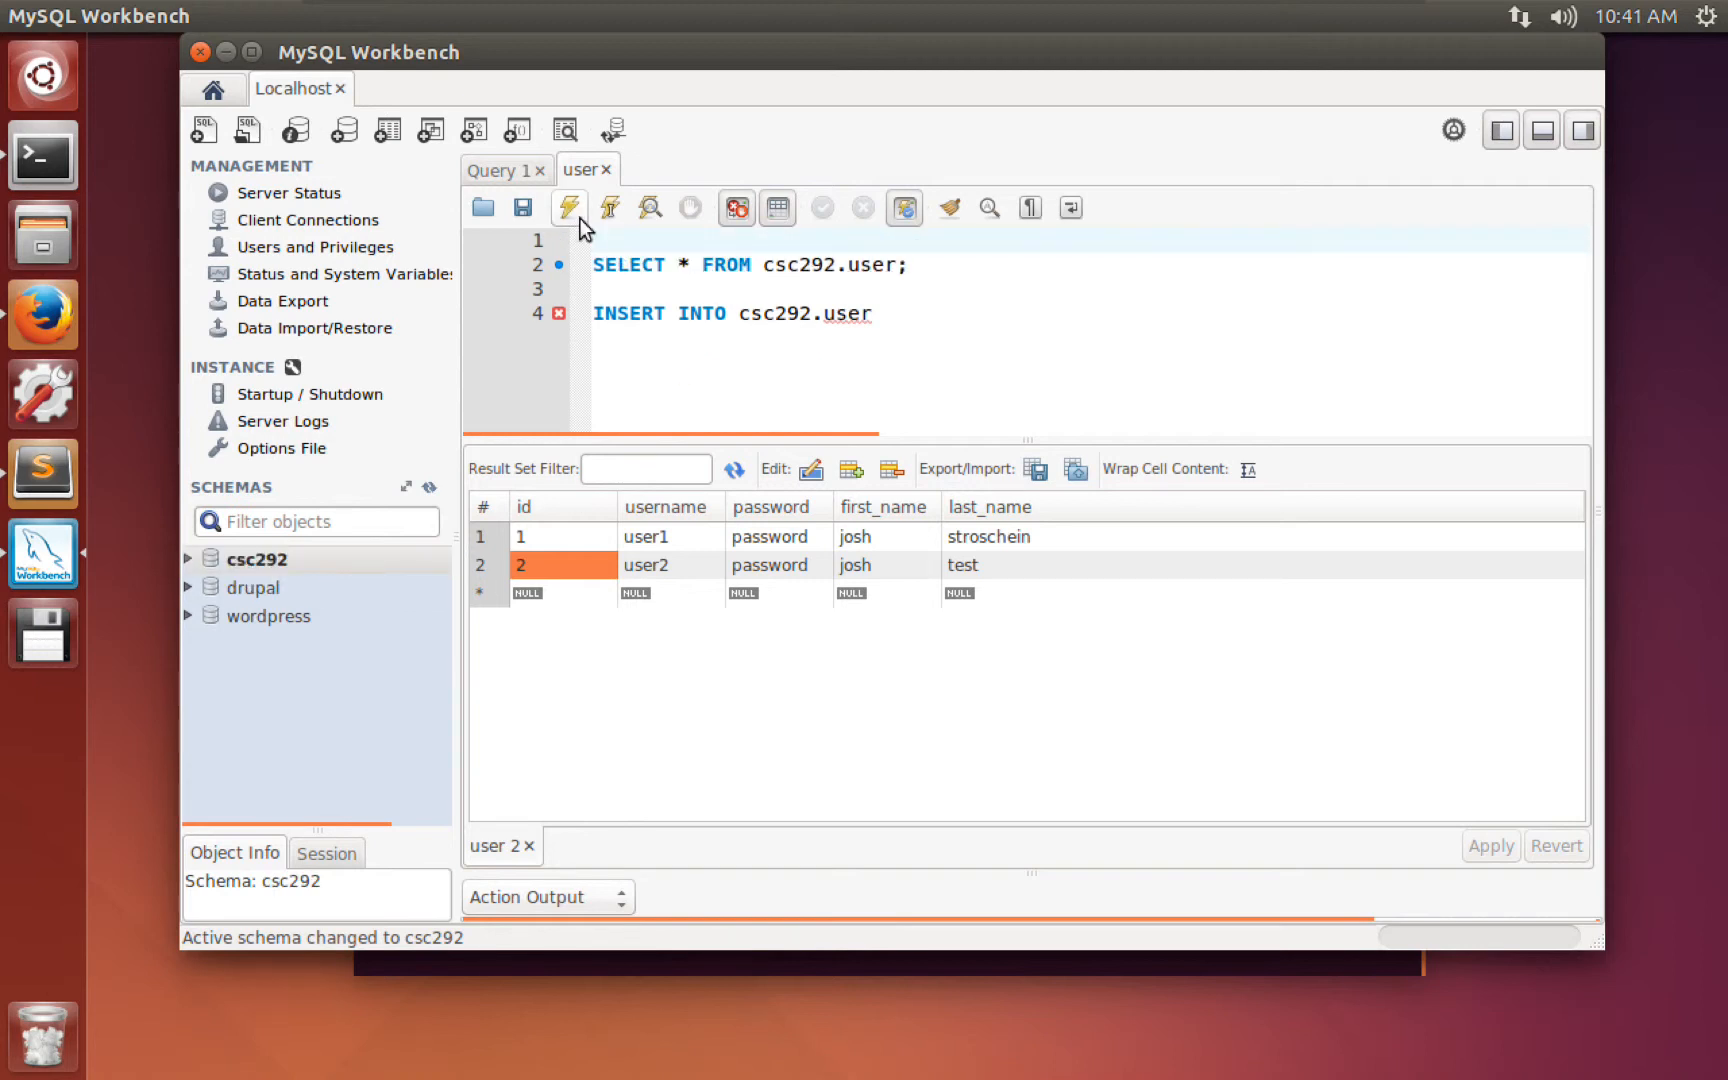
pyautogui.press('Down')
pyautogui.press('BackSpace')
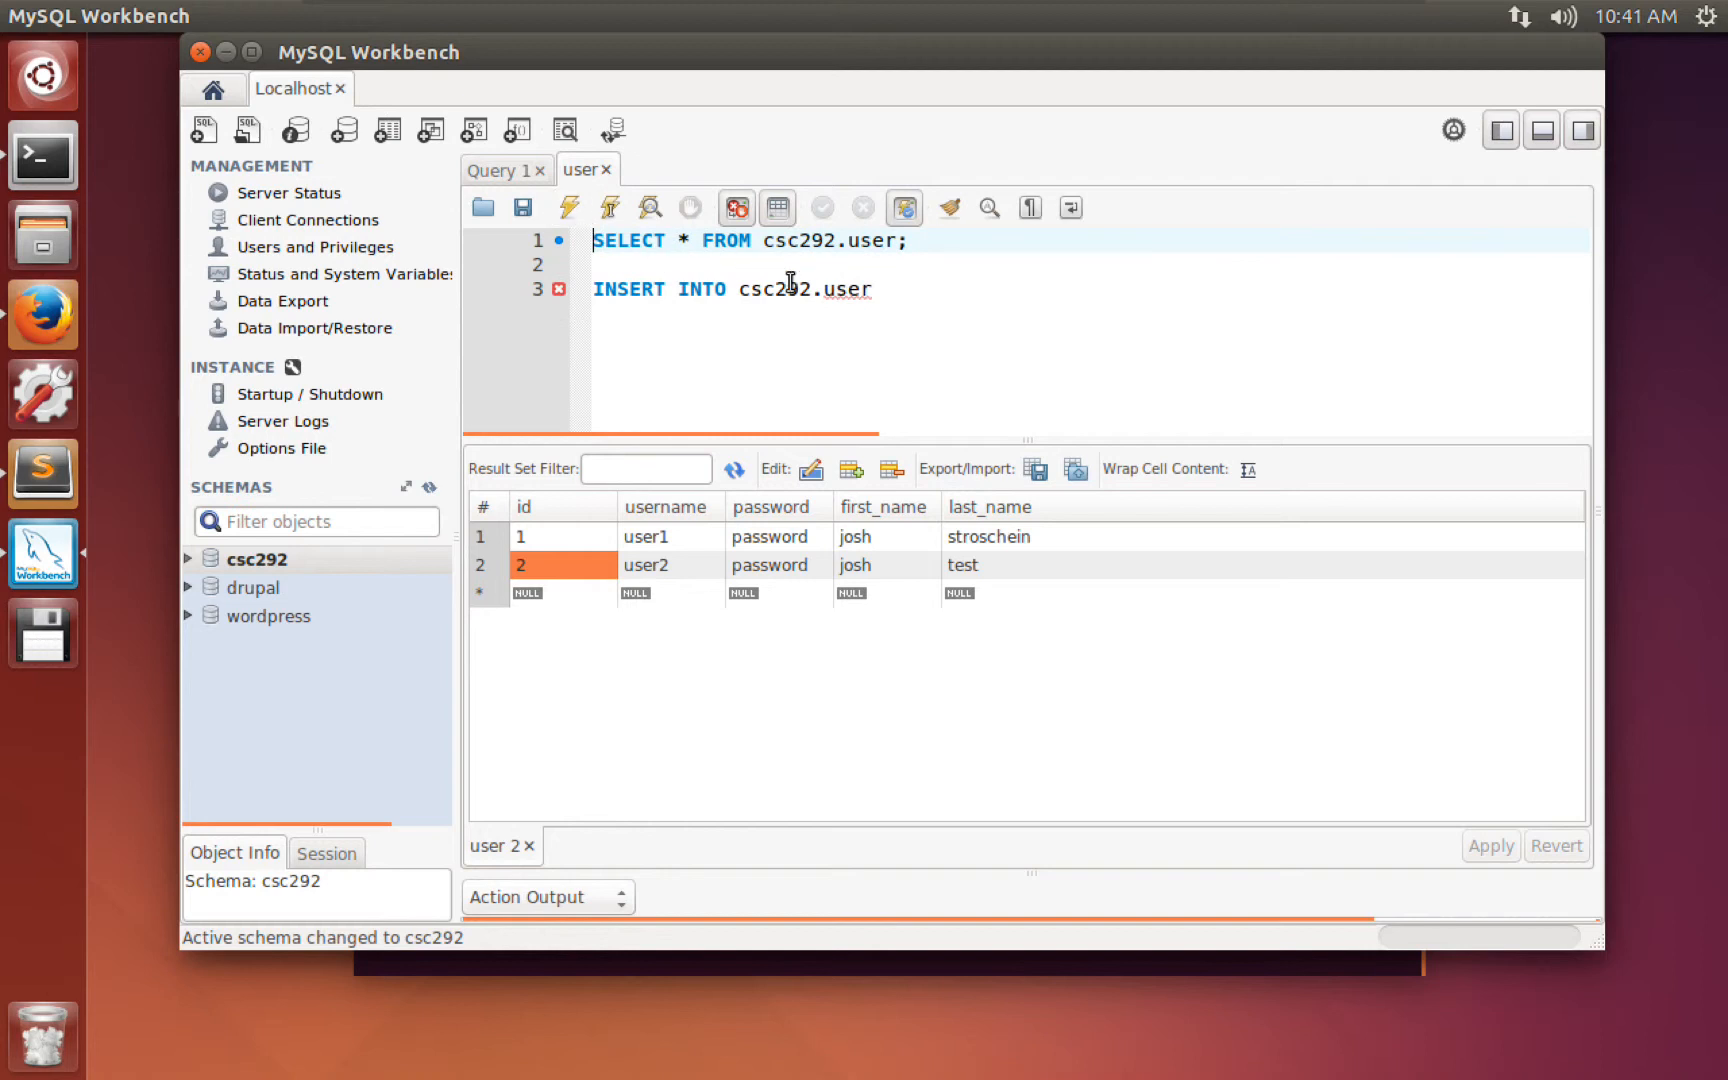
# Complete the INSERT into user (username,password,first_name,last_name) with values 'user3', a password, 'another', 'user'.
pyautogui.moveTo(880, 288); pyautogui.dragTo(744, 282)
pyautogui.write('user ')
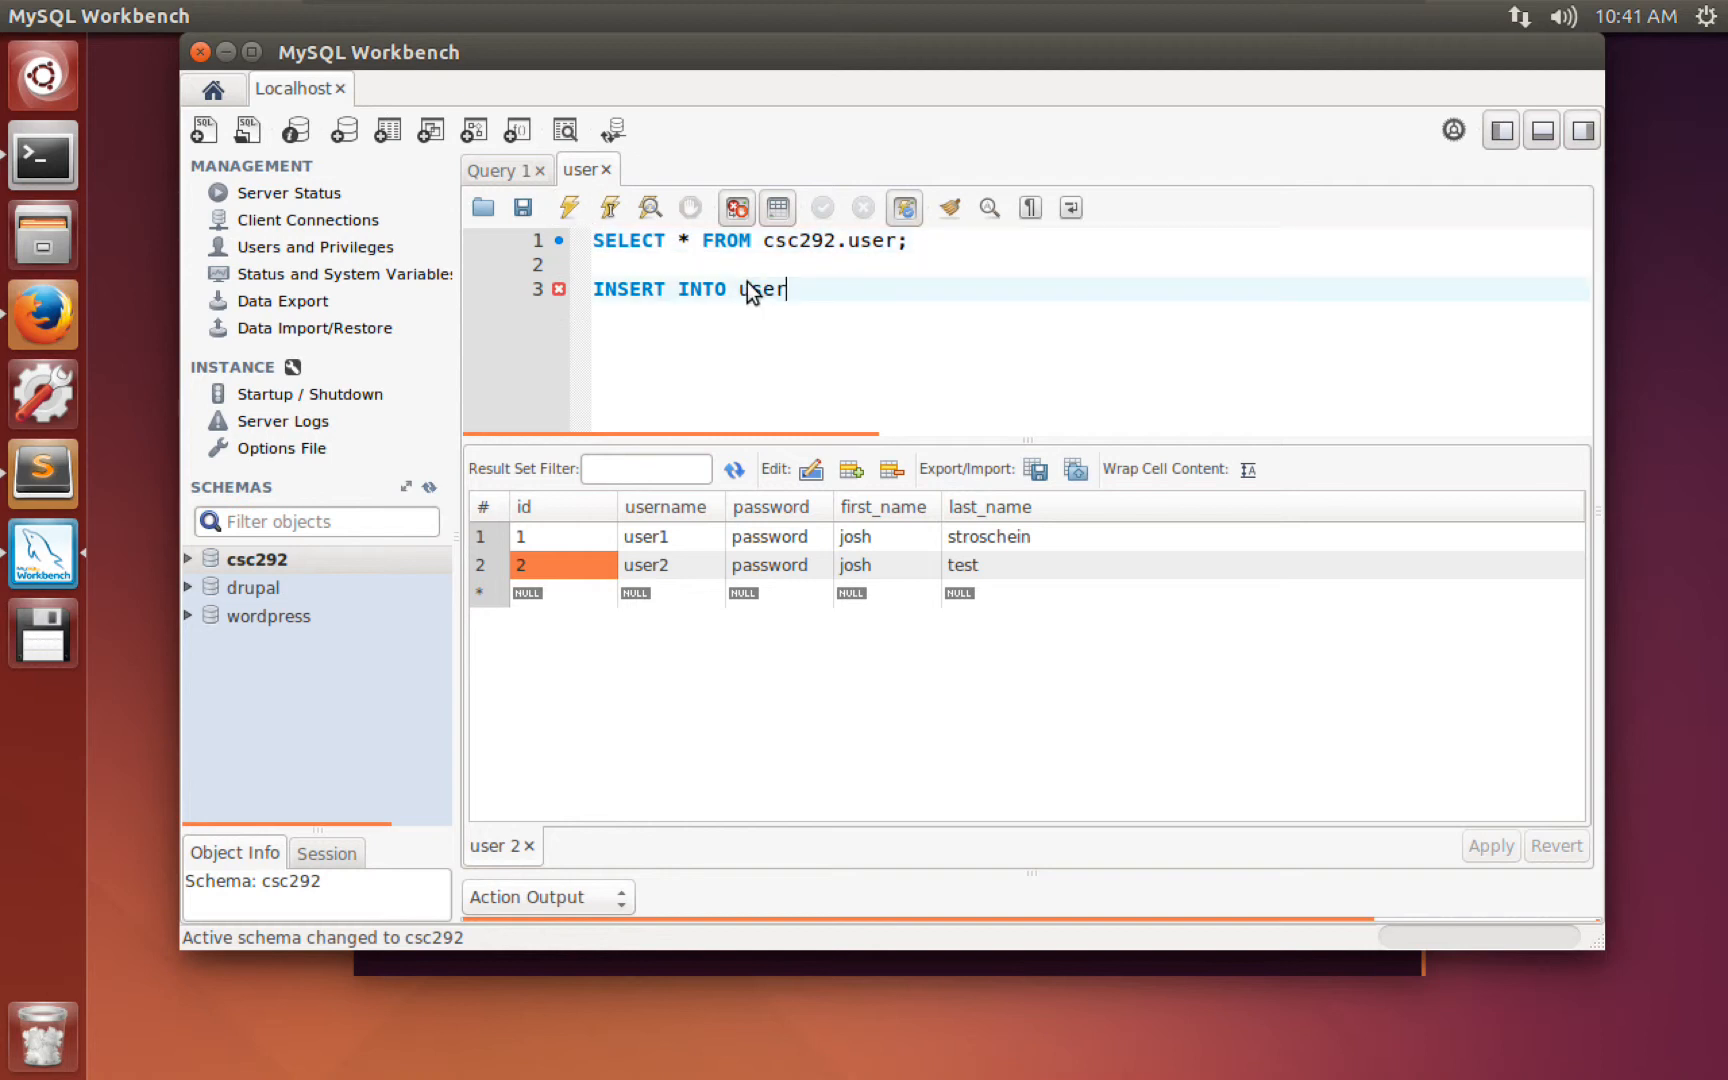
pyautogui.write('(')
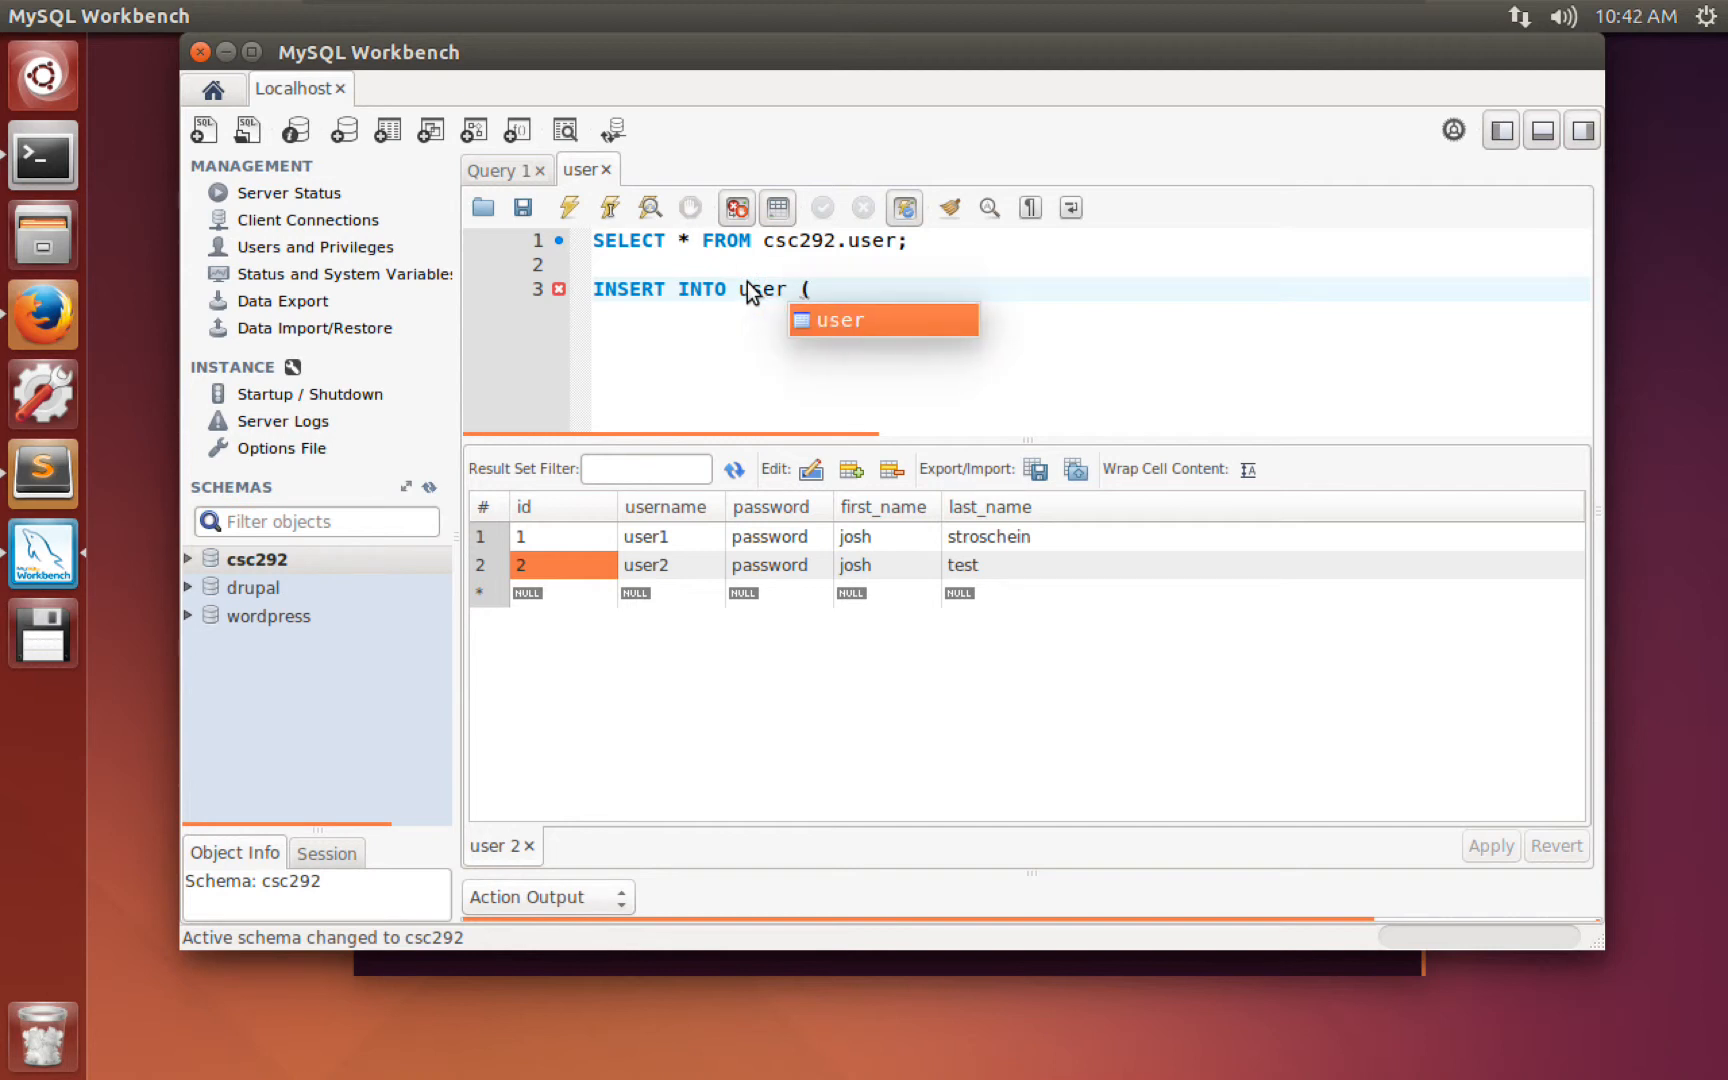
pyautogui.write("'usern")
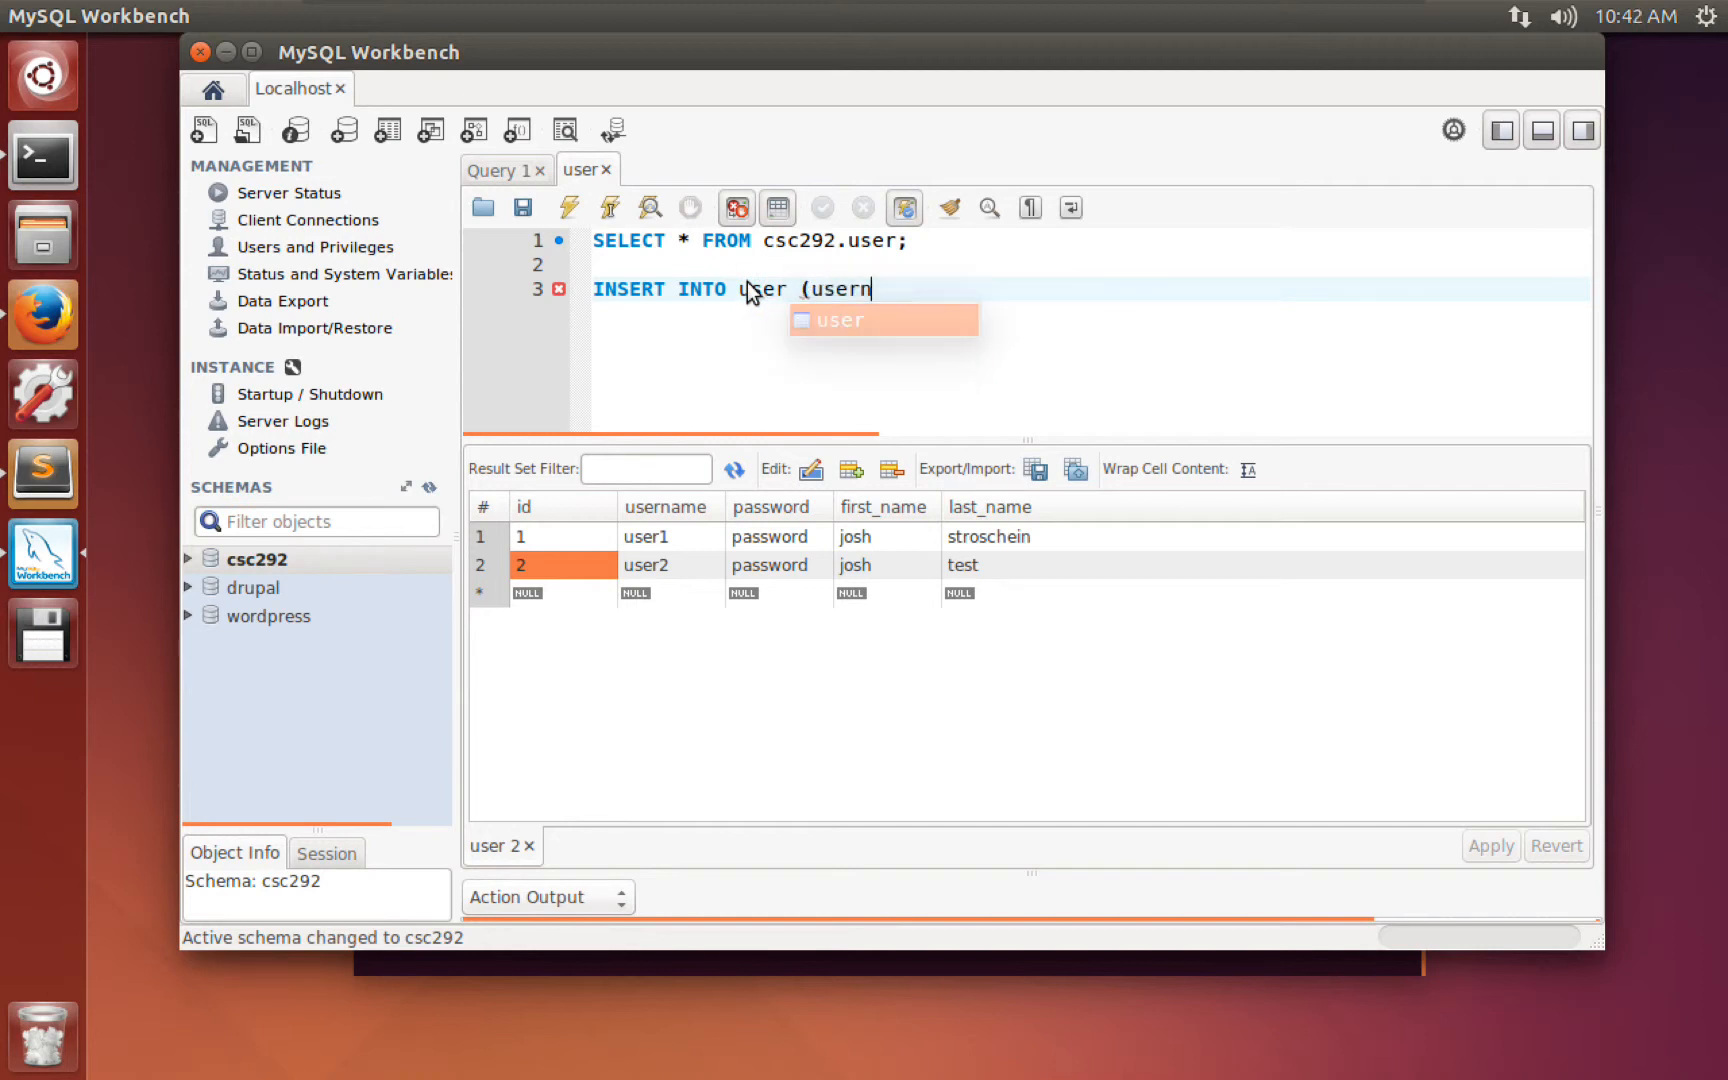
pyautogui.write('ame,password,')
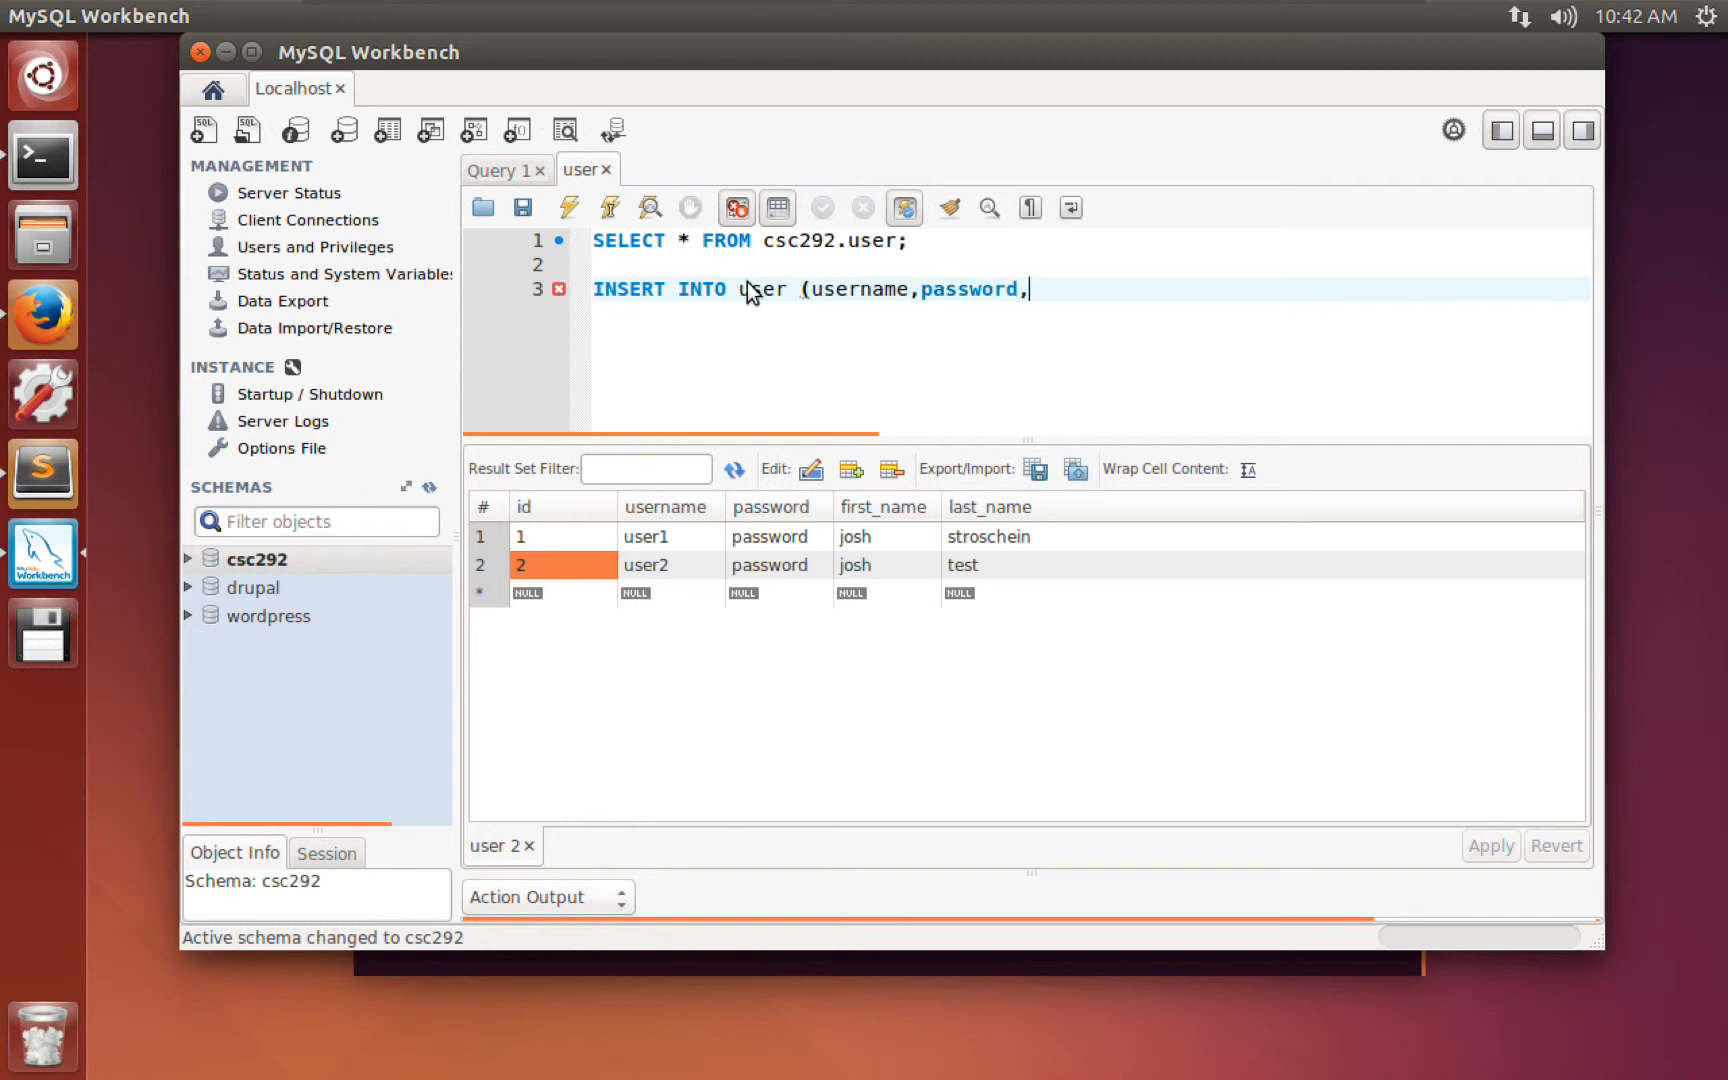
pyautogui.write('first_name,l')
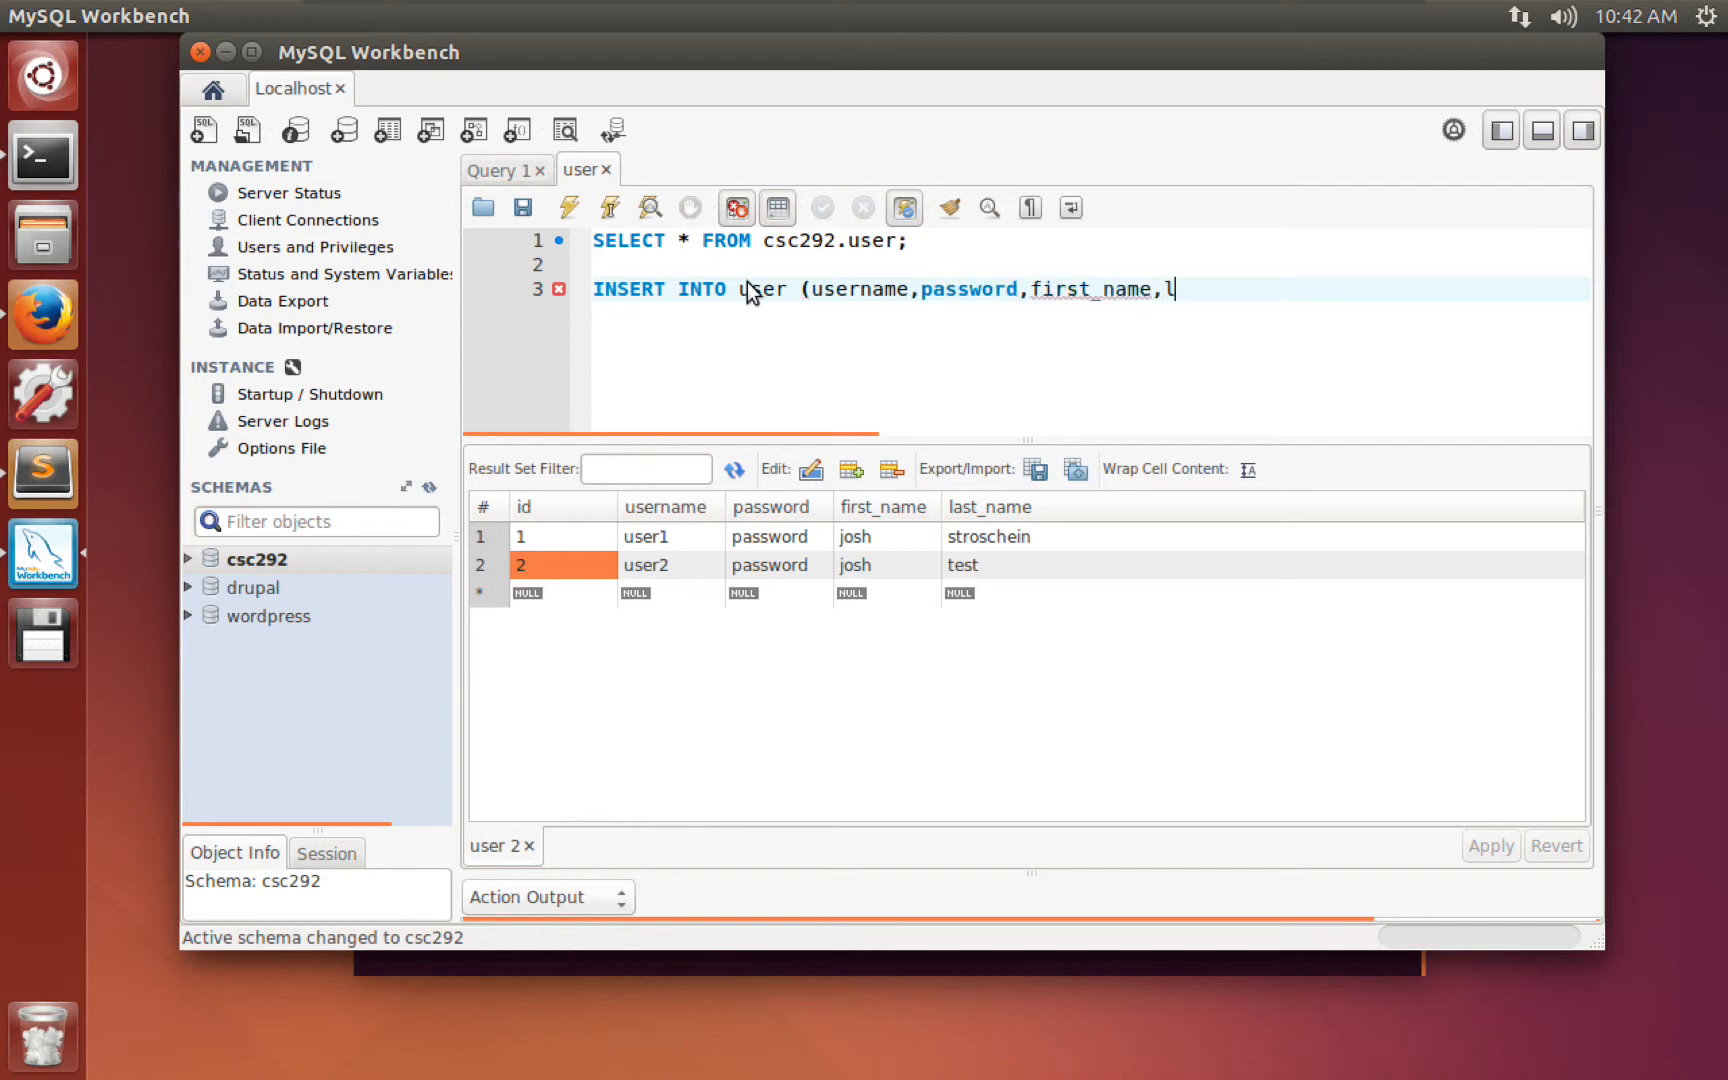
pyautogui.write('ast_name) VALUES')
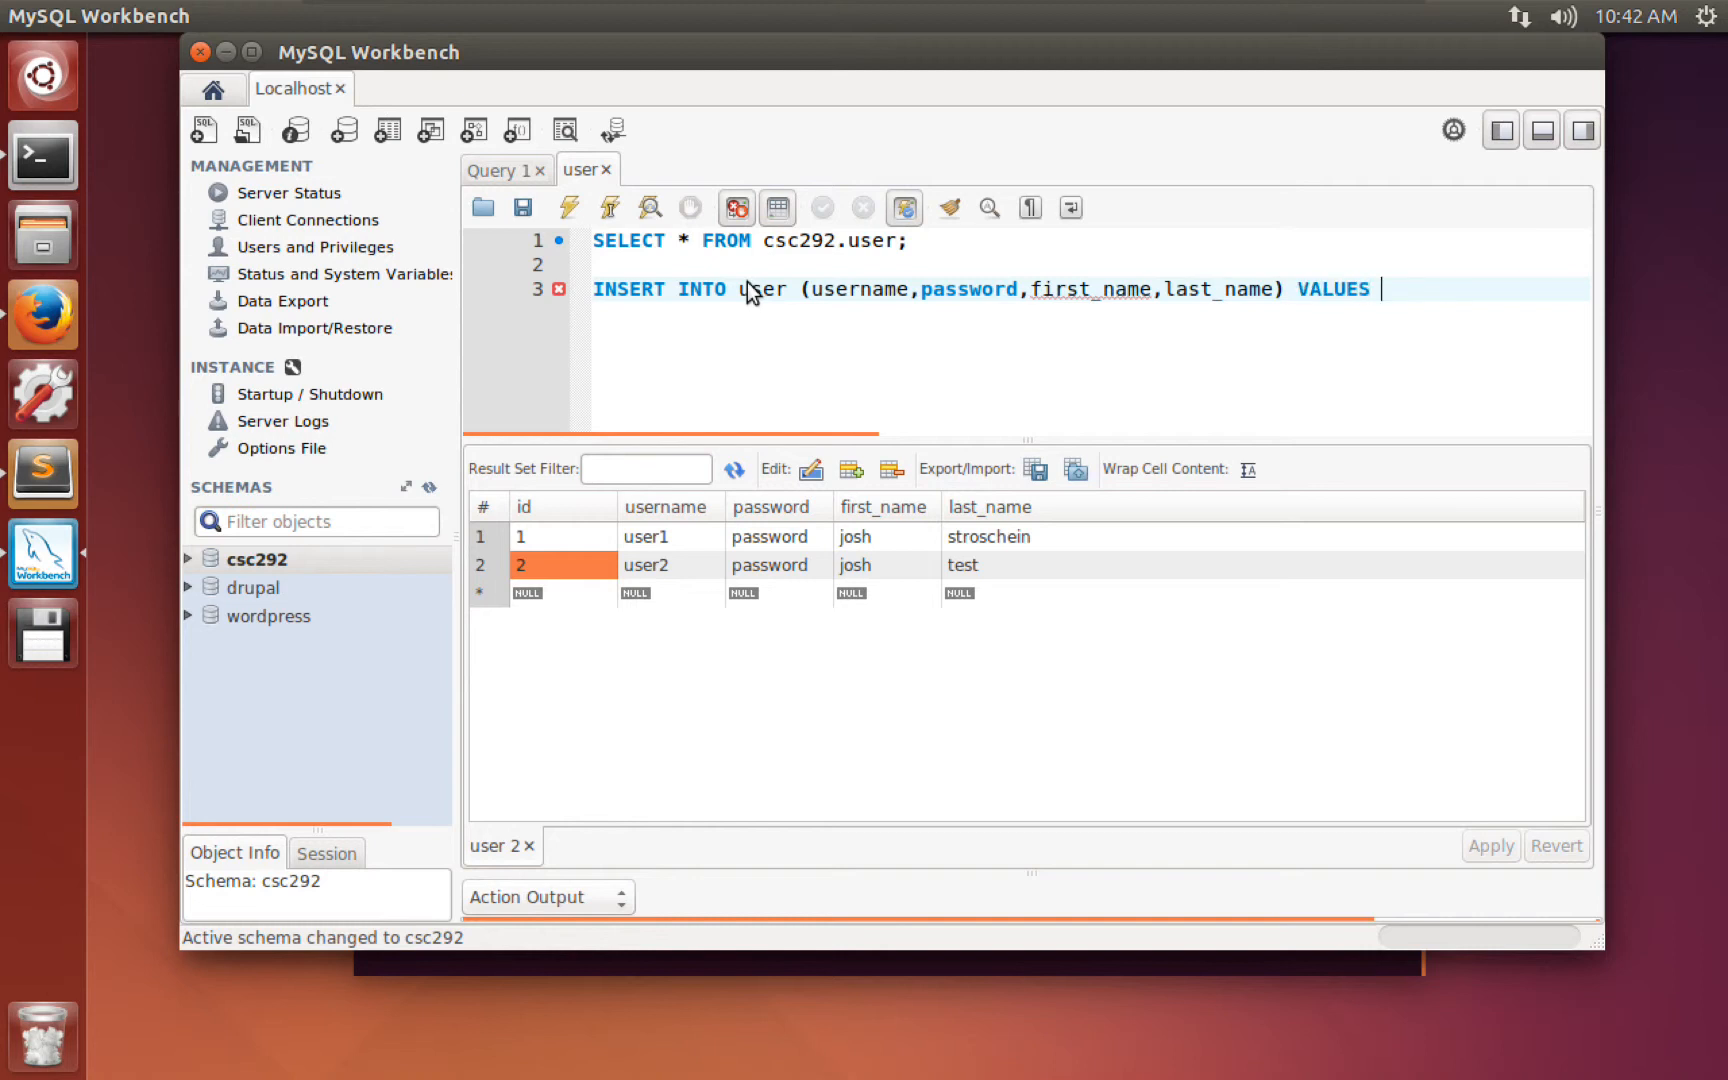
pyautogui.press('Return')
pyautogui.press('BackSpace')
pyautogui.press('BackSpace')
pyautogui.press('BackSpace')
pyautogui.press('BackSpace')
pyautogui.press('BackSpace')
pyautogui.press('BackSpace')
pyautogui.press('BackSpace')
pyautogui.press('BackSpace')
pyautogui.press('BackSpace')
pyautogui.press('BackSpace')
pyautogui.press('BackSpace')
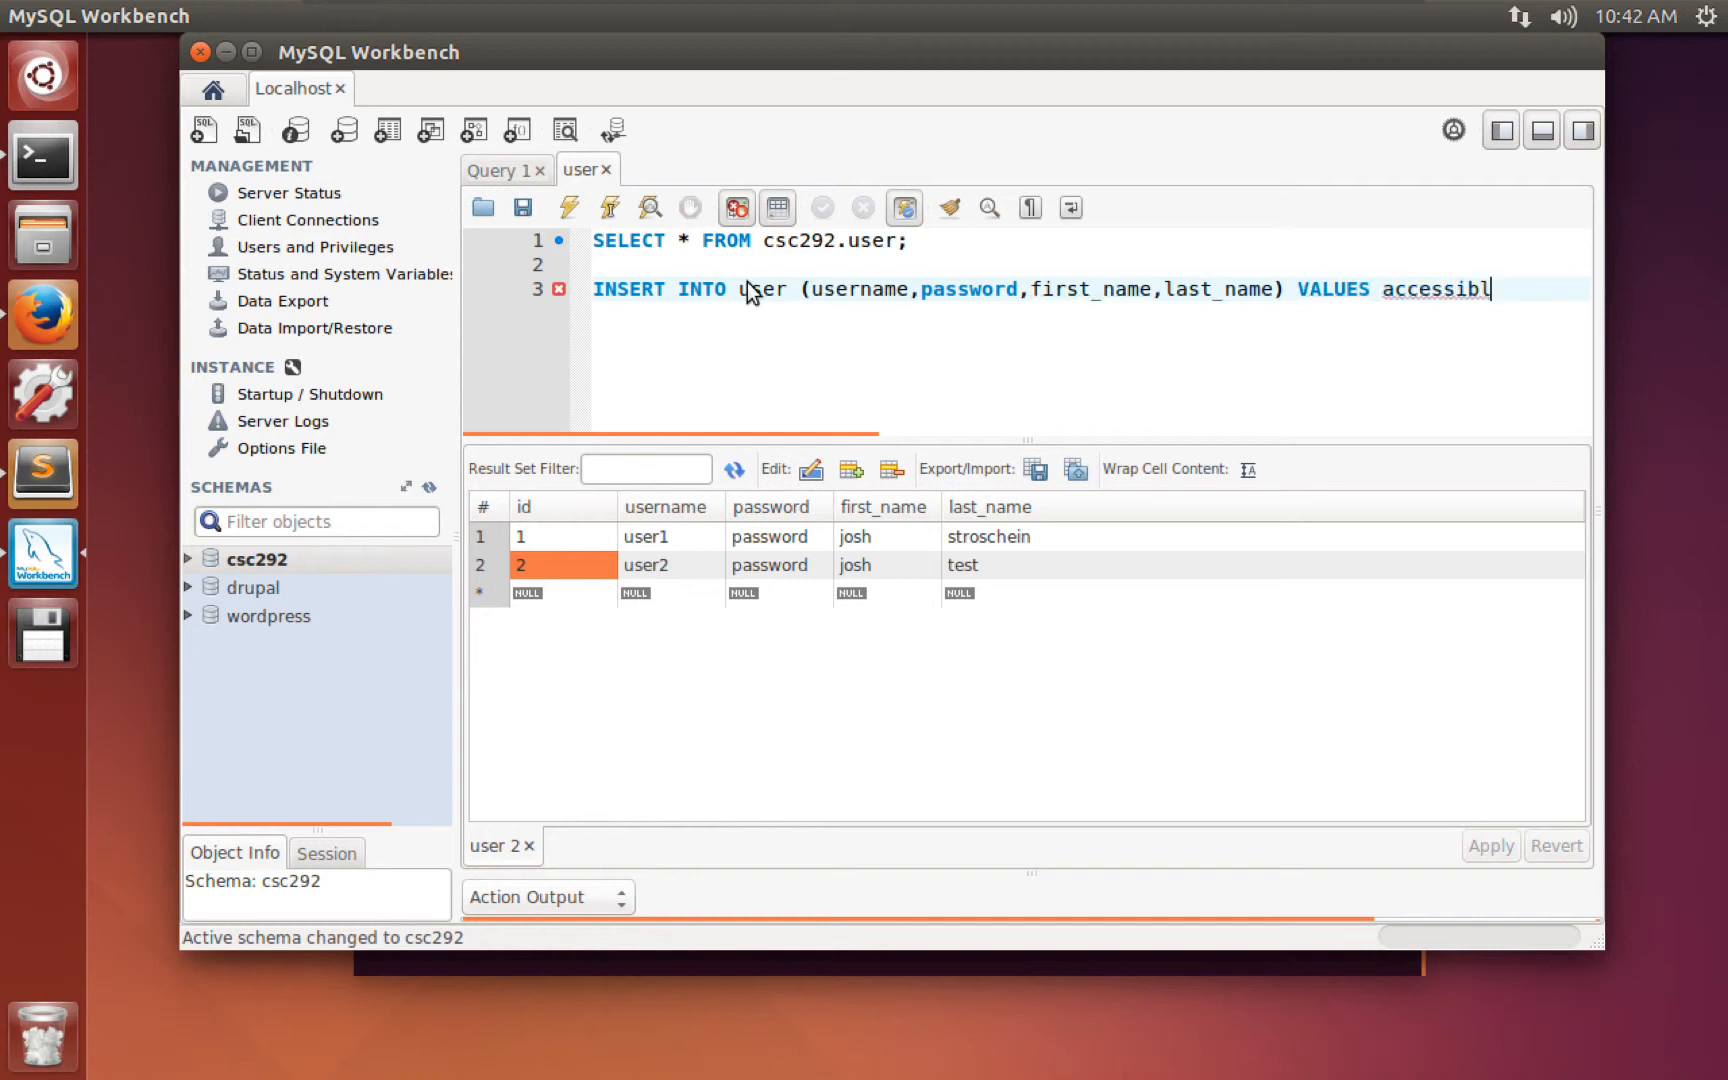
pyautogui.press('Return')
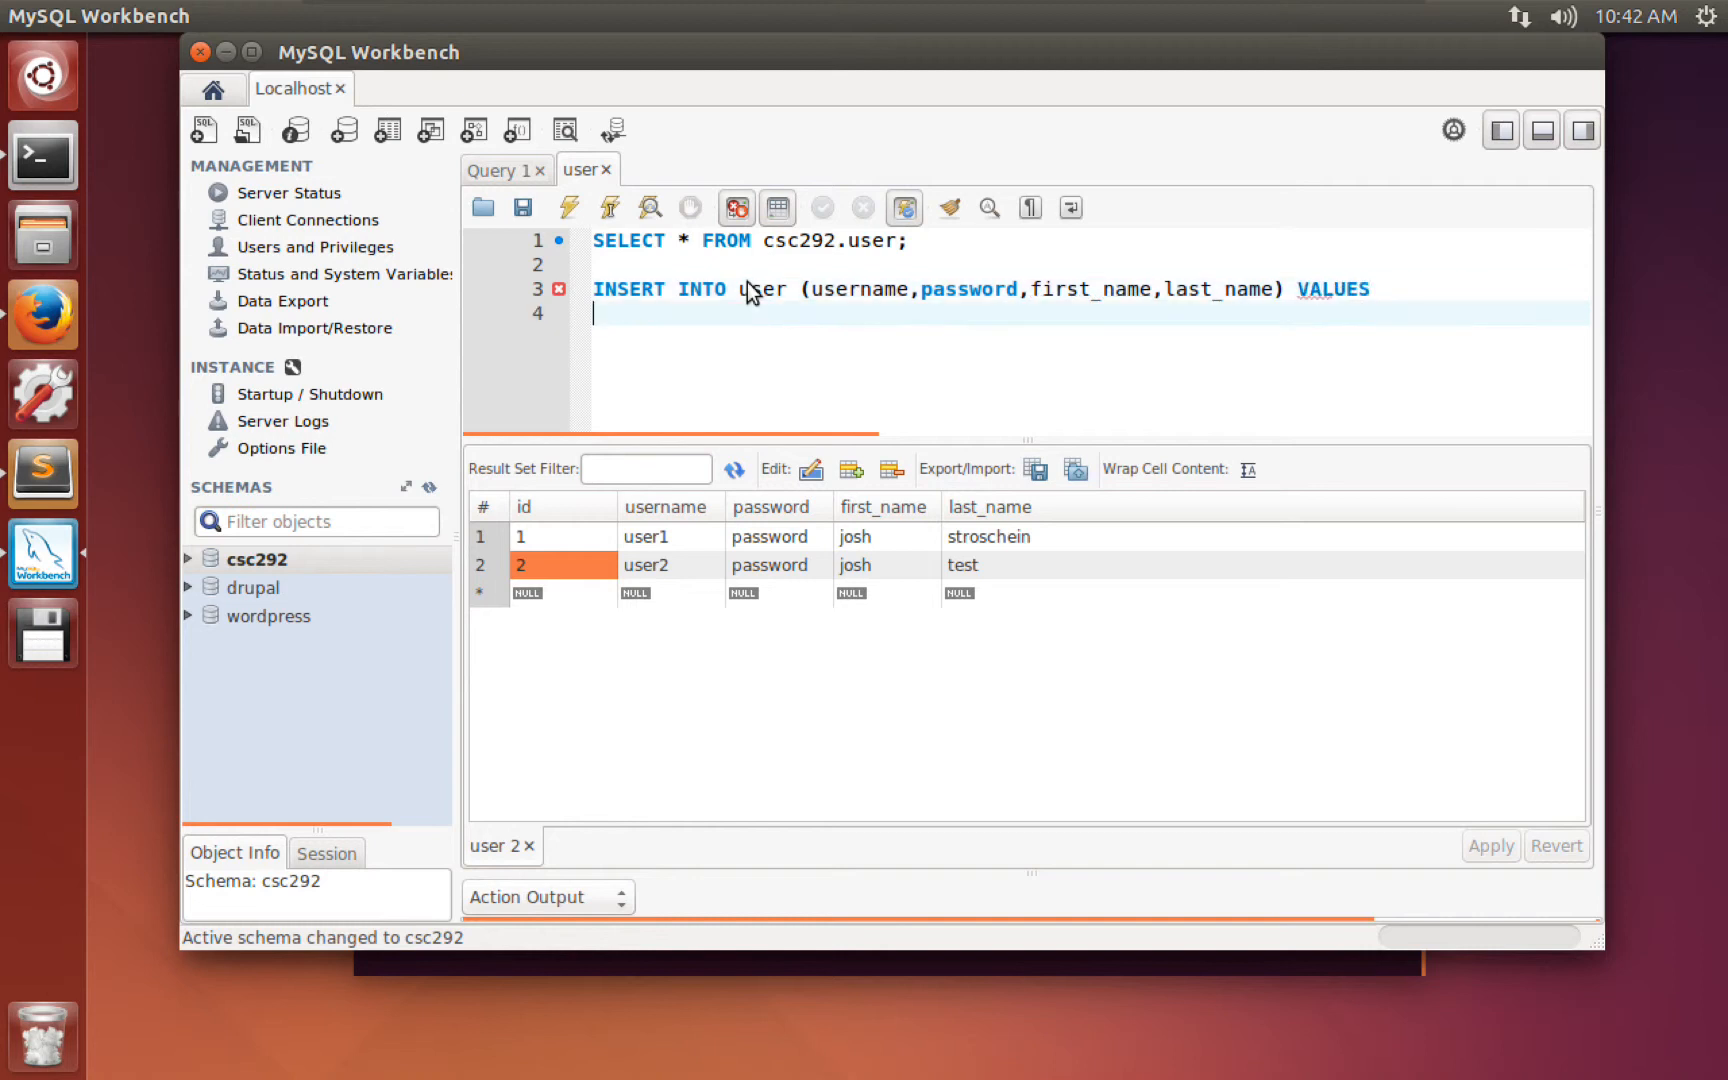
pyautogui.write("('user3','password23','")
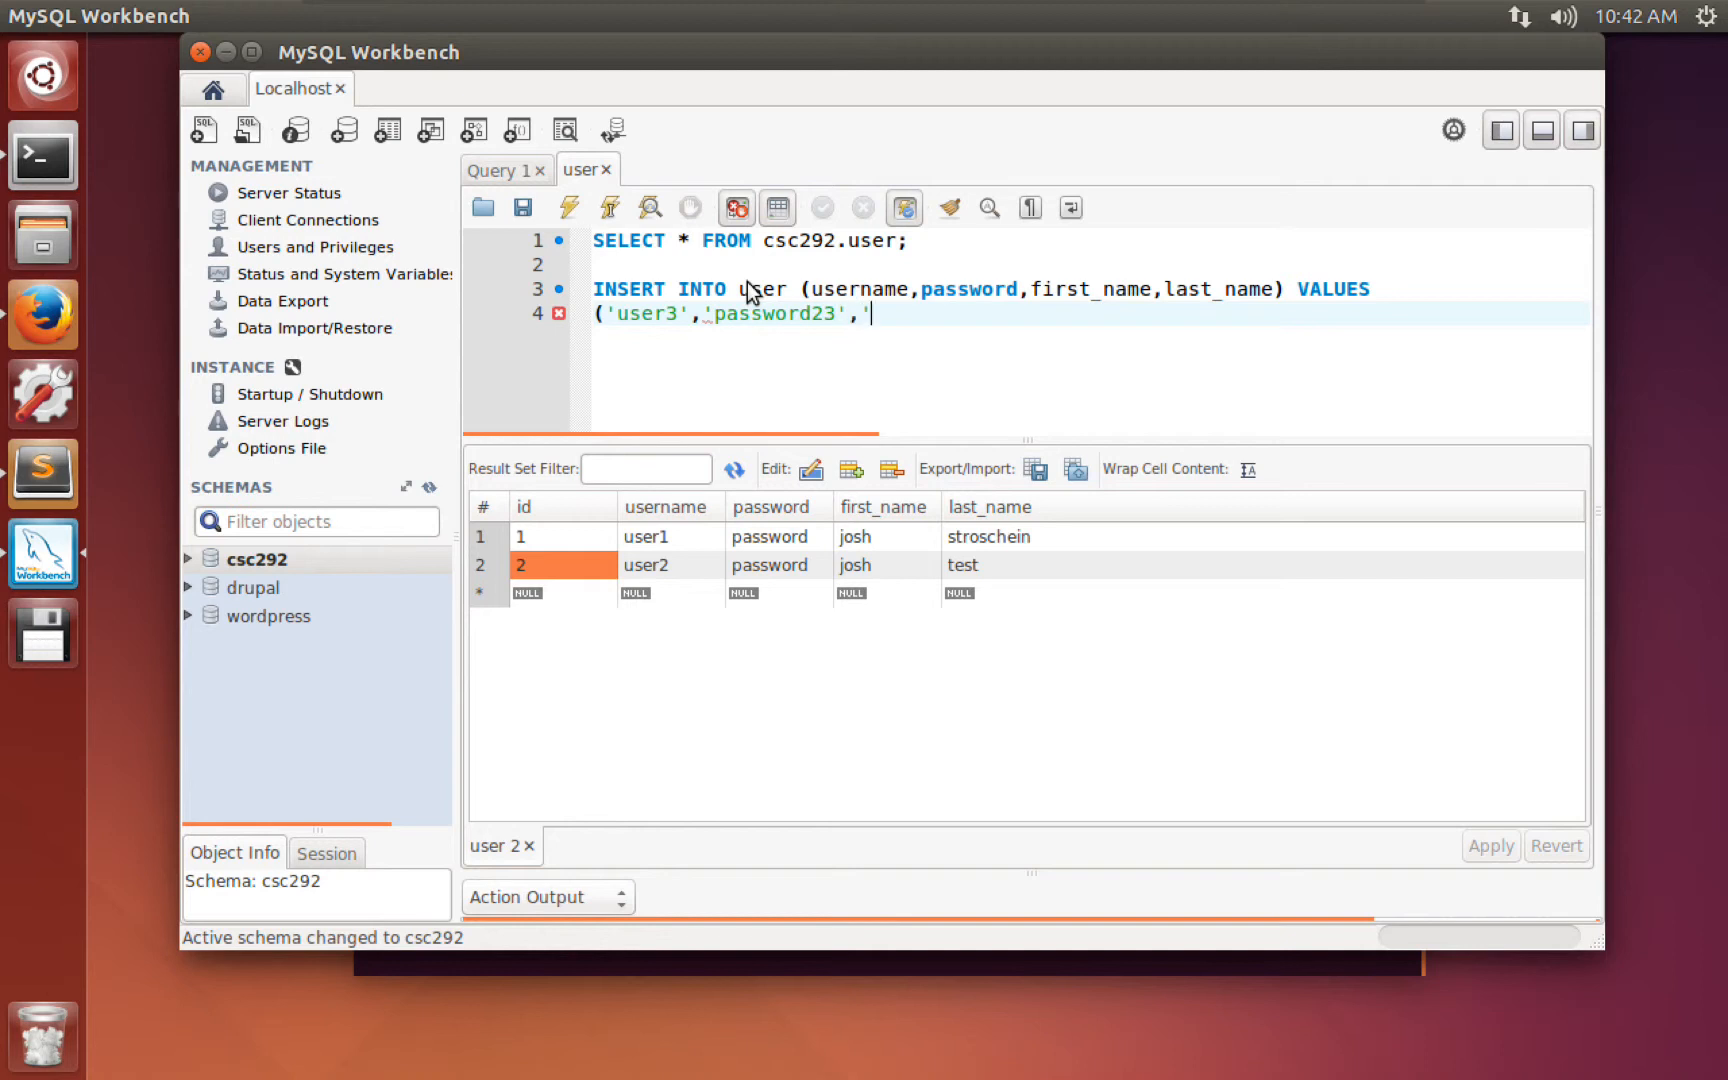
pyautogui.write("another','user')")
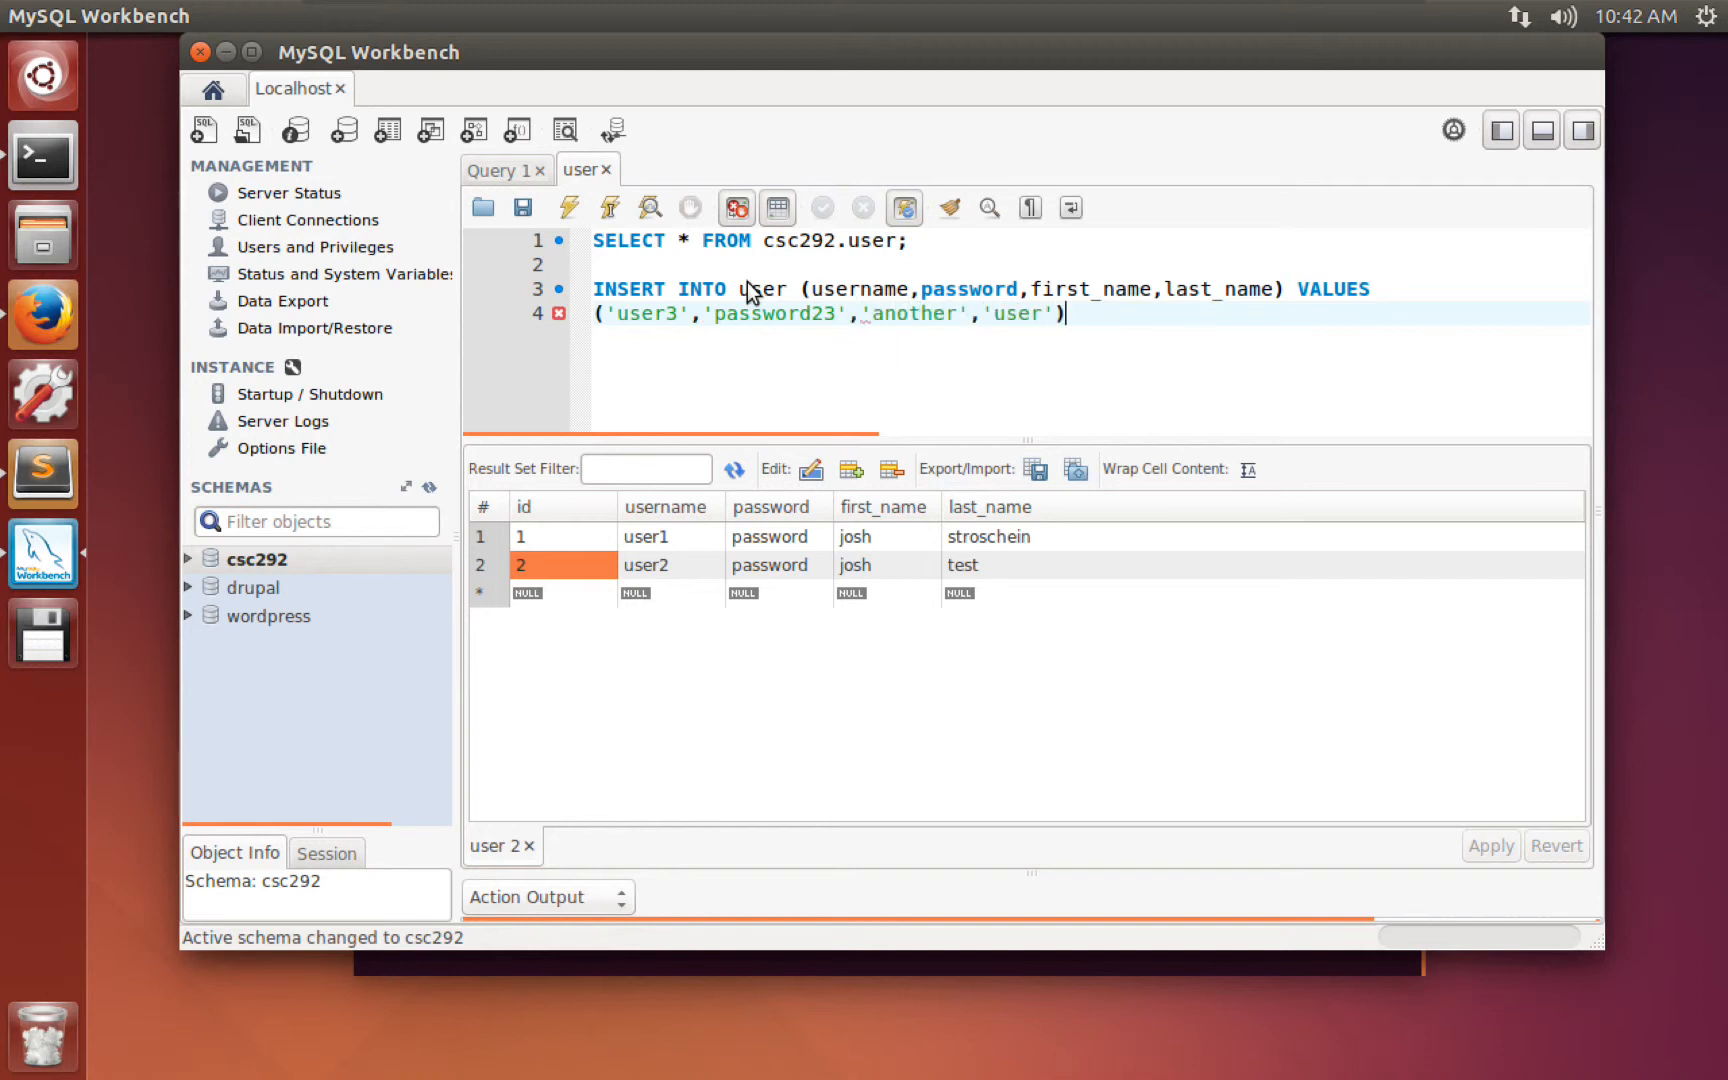
pyautogui.write(';')
# Move the SELECT query below the INSERT and run the whole script to add user3.
pyautogui.moveTo(582, 264); pyautogui.dragTo(557, 240)
pyautogui.hotkey('ctrl', 'c')
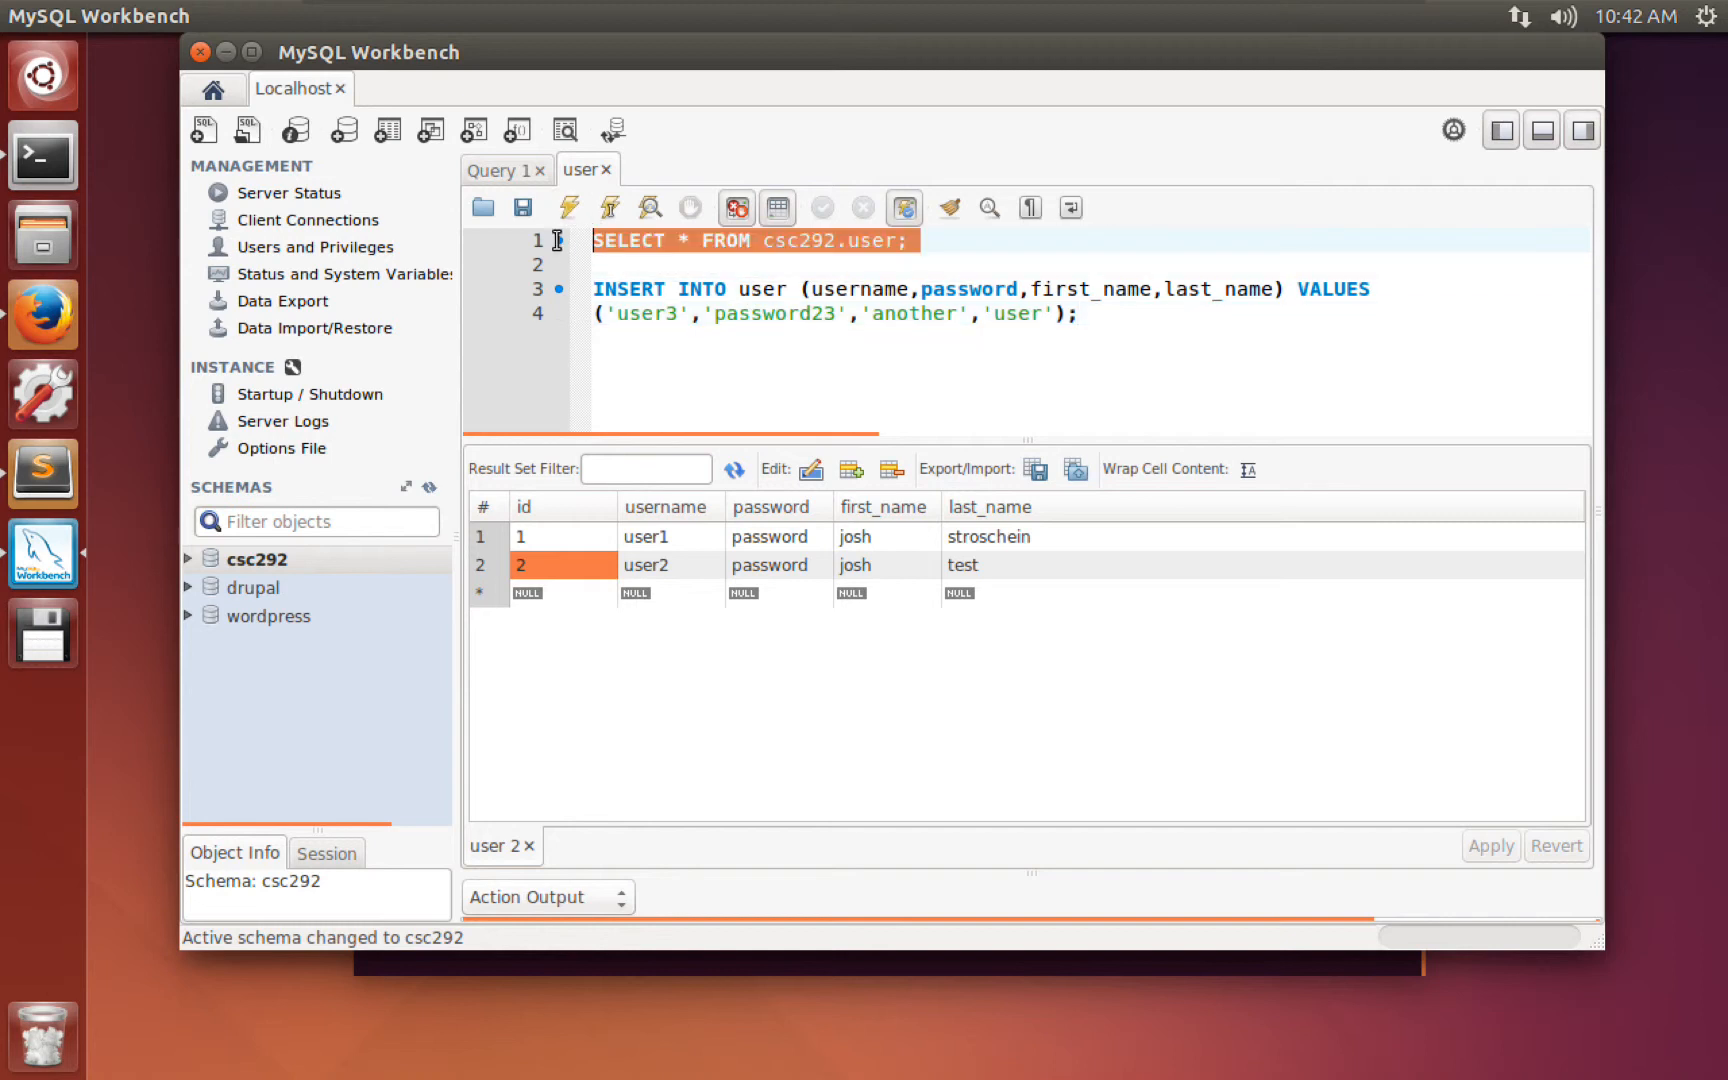
pyautogui.press('BackSpace')
pyautogui.click(1125, 292)
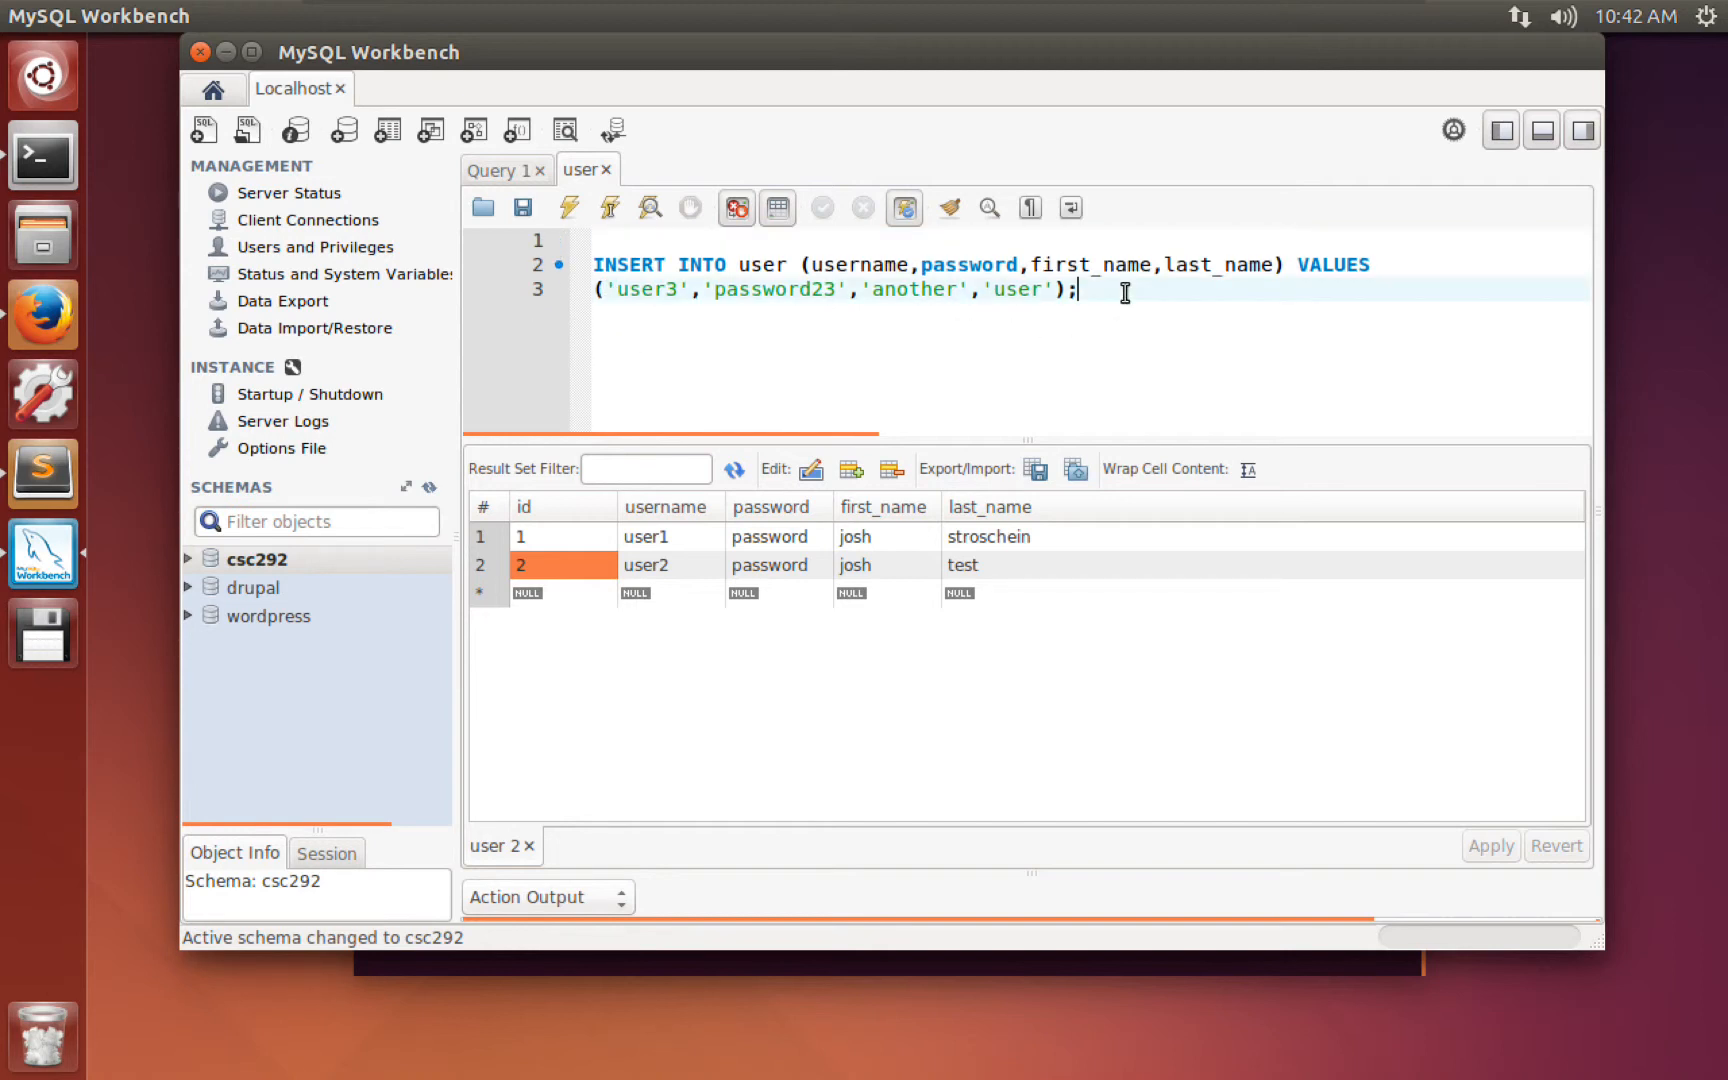
pyautogui.press('Return')
pyautogui.press('Return')
pyautogui.hotkey('ctrl', 'v')
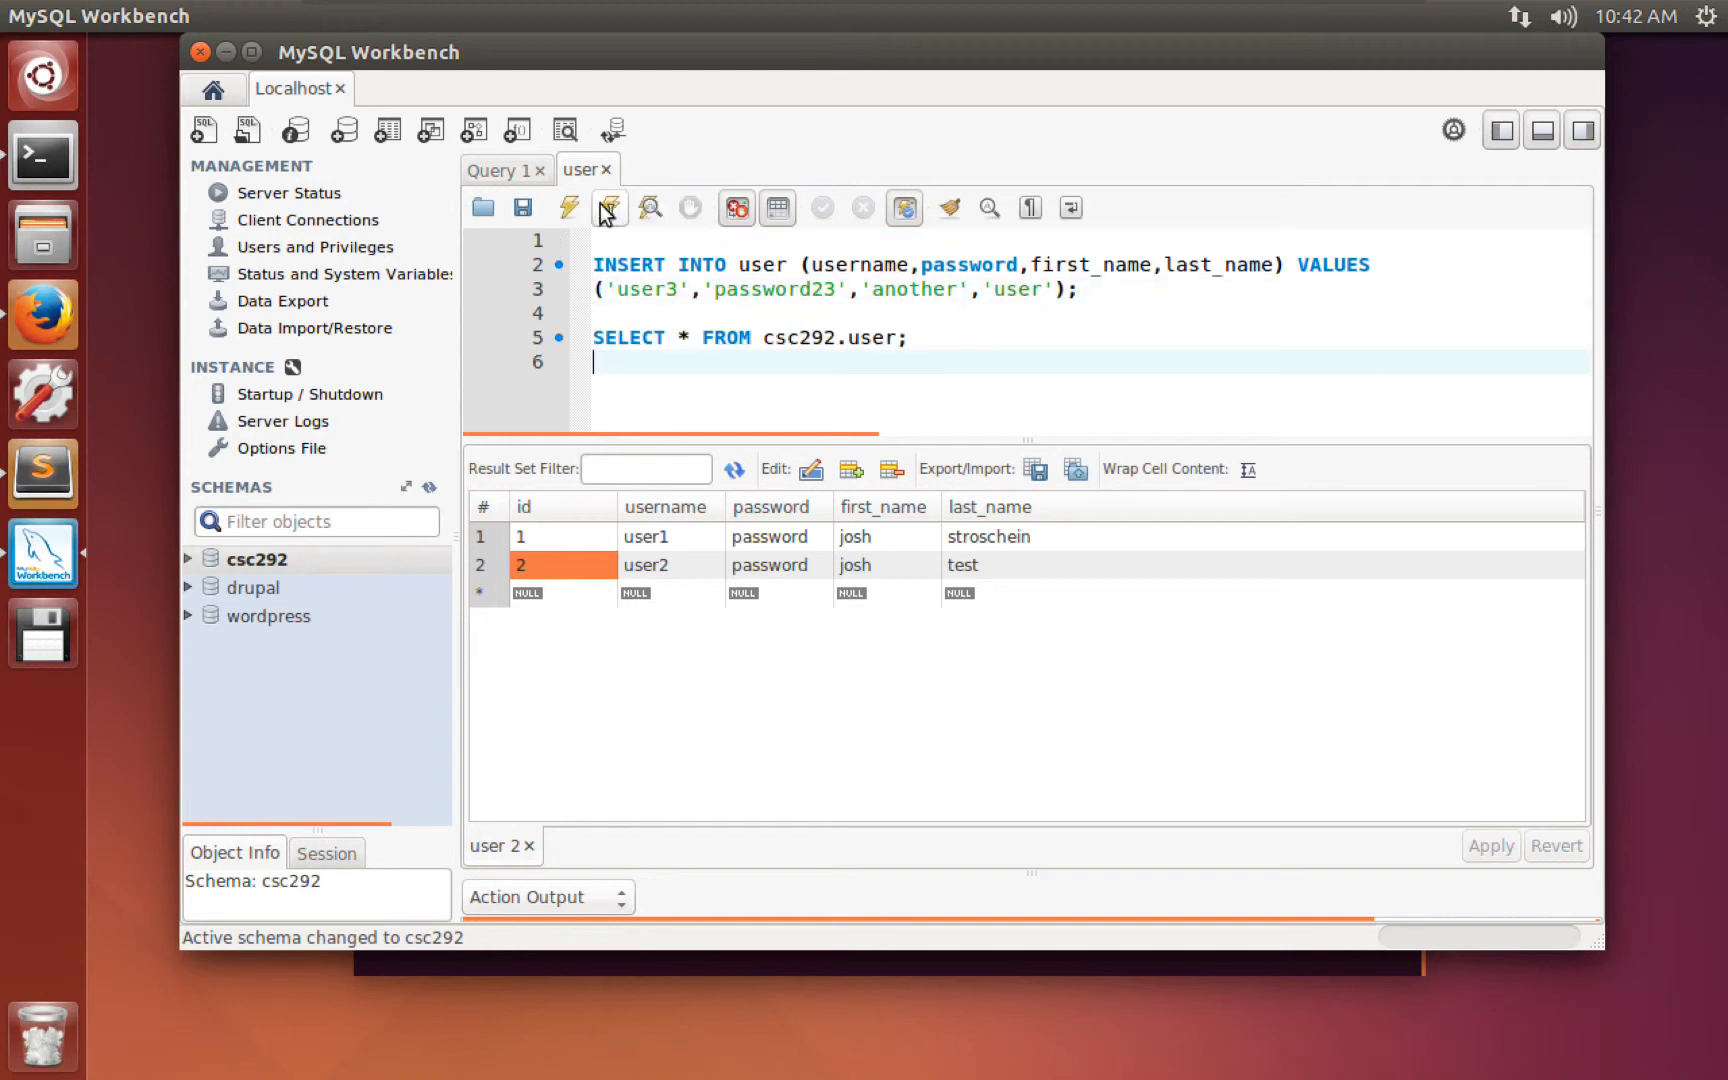
pyautogui.click(621, 240)
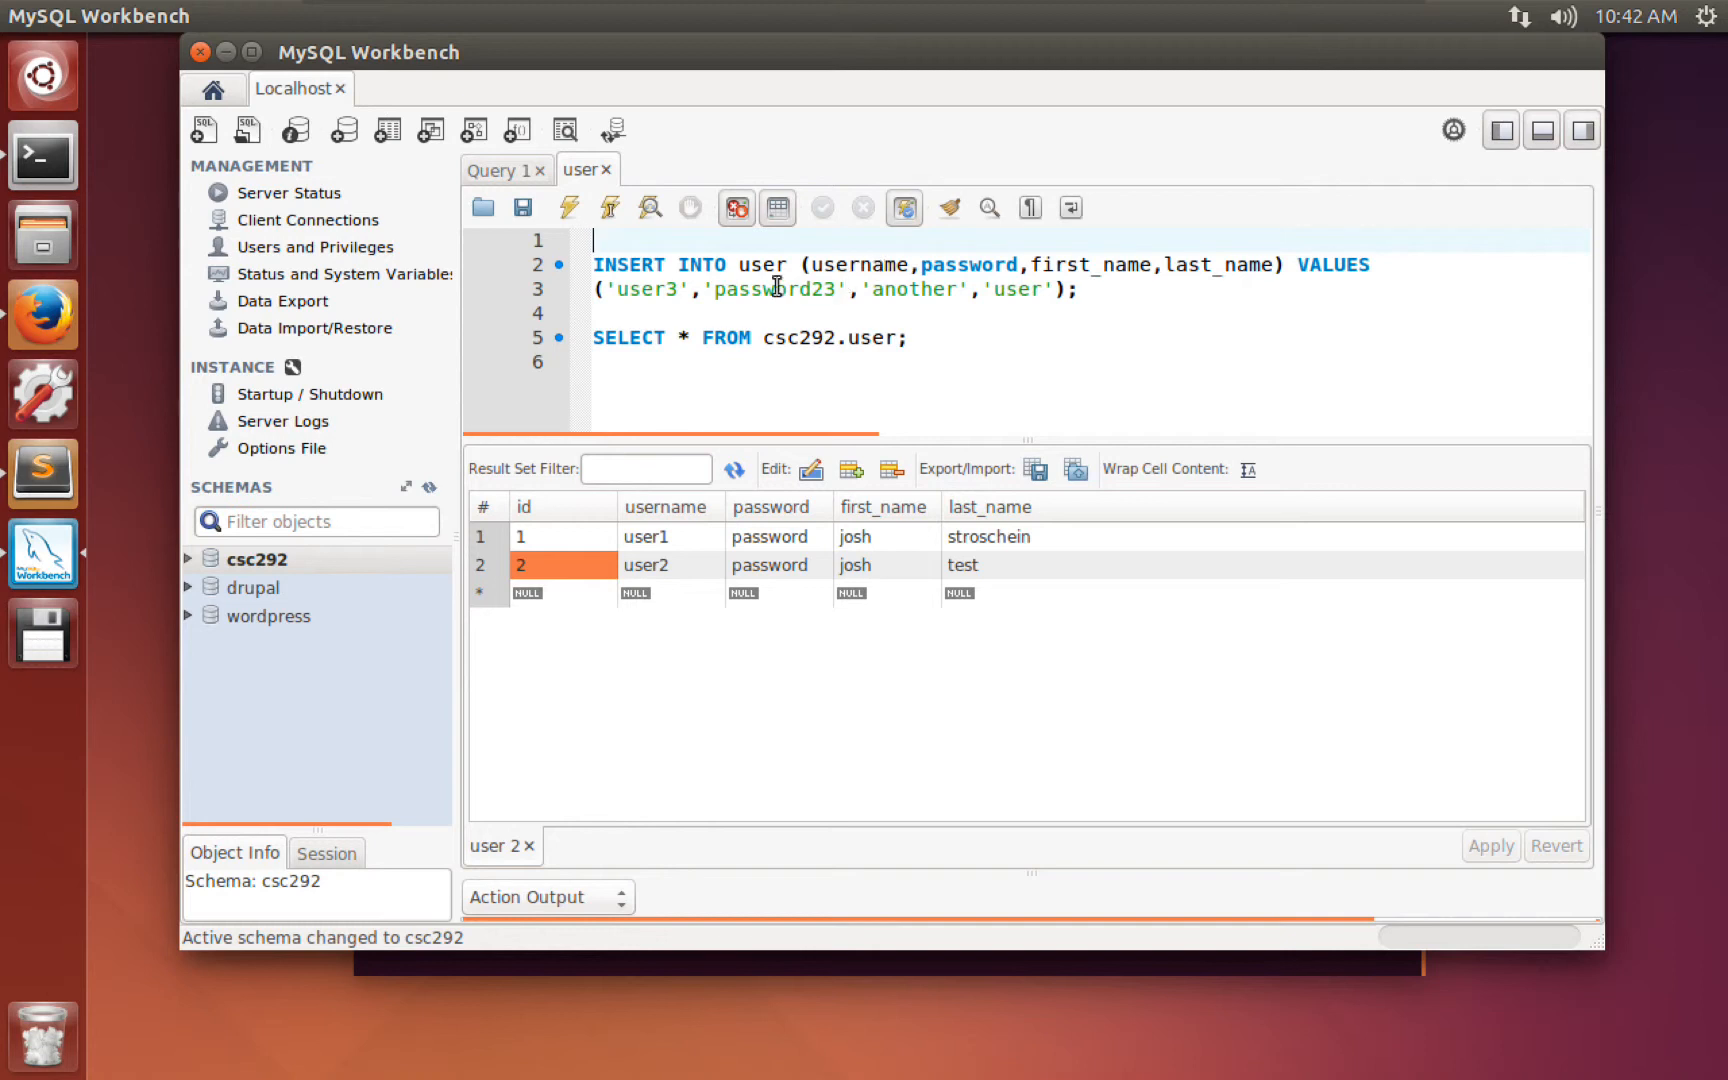
pyautogui.moveTo(609, 238); pyautogui.dragTo(911, 319)
pyautogui.click(787, 355)
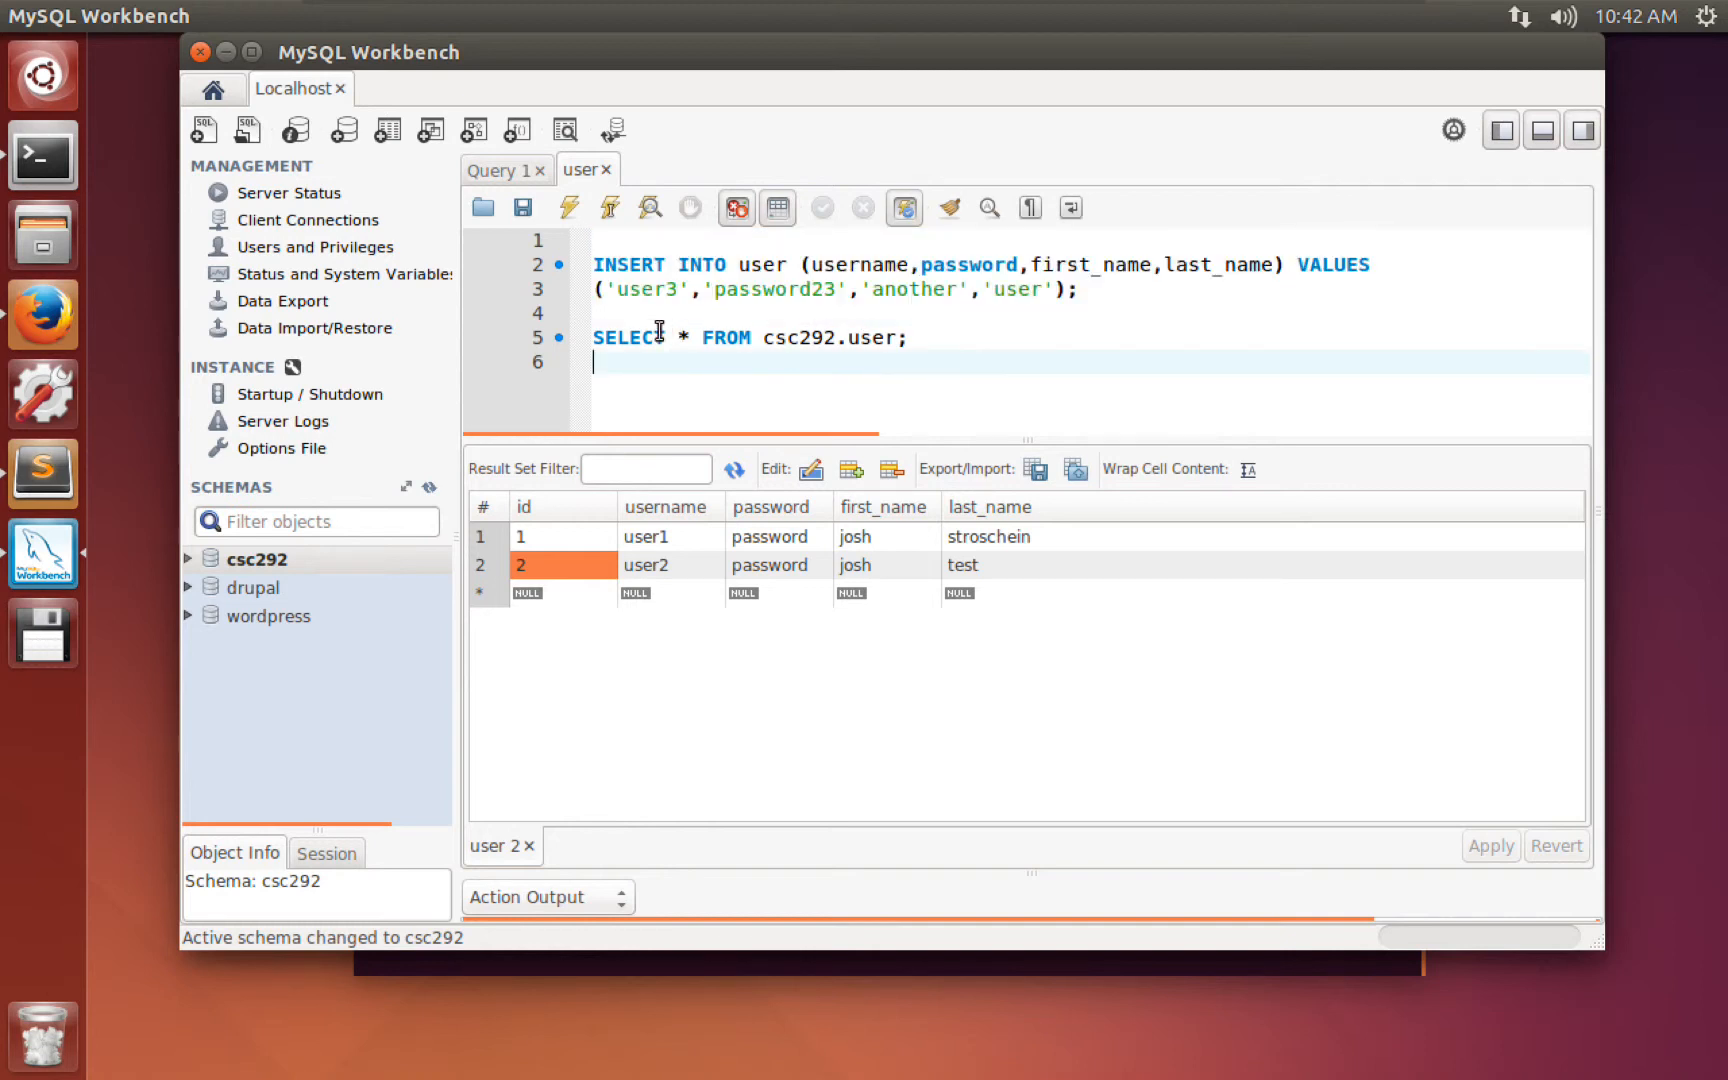
pyautogui.click(600, 323)
pyautogui.moveTo(601, 333); pyautogui.dragTo(906, 357)
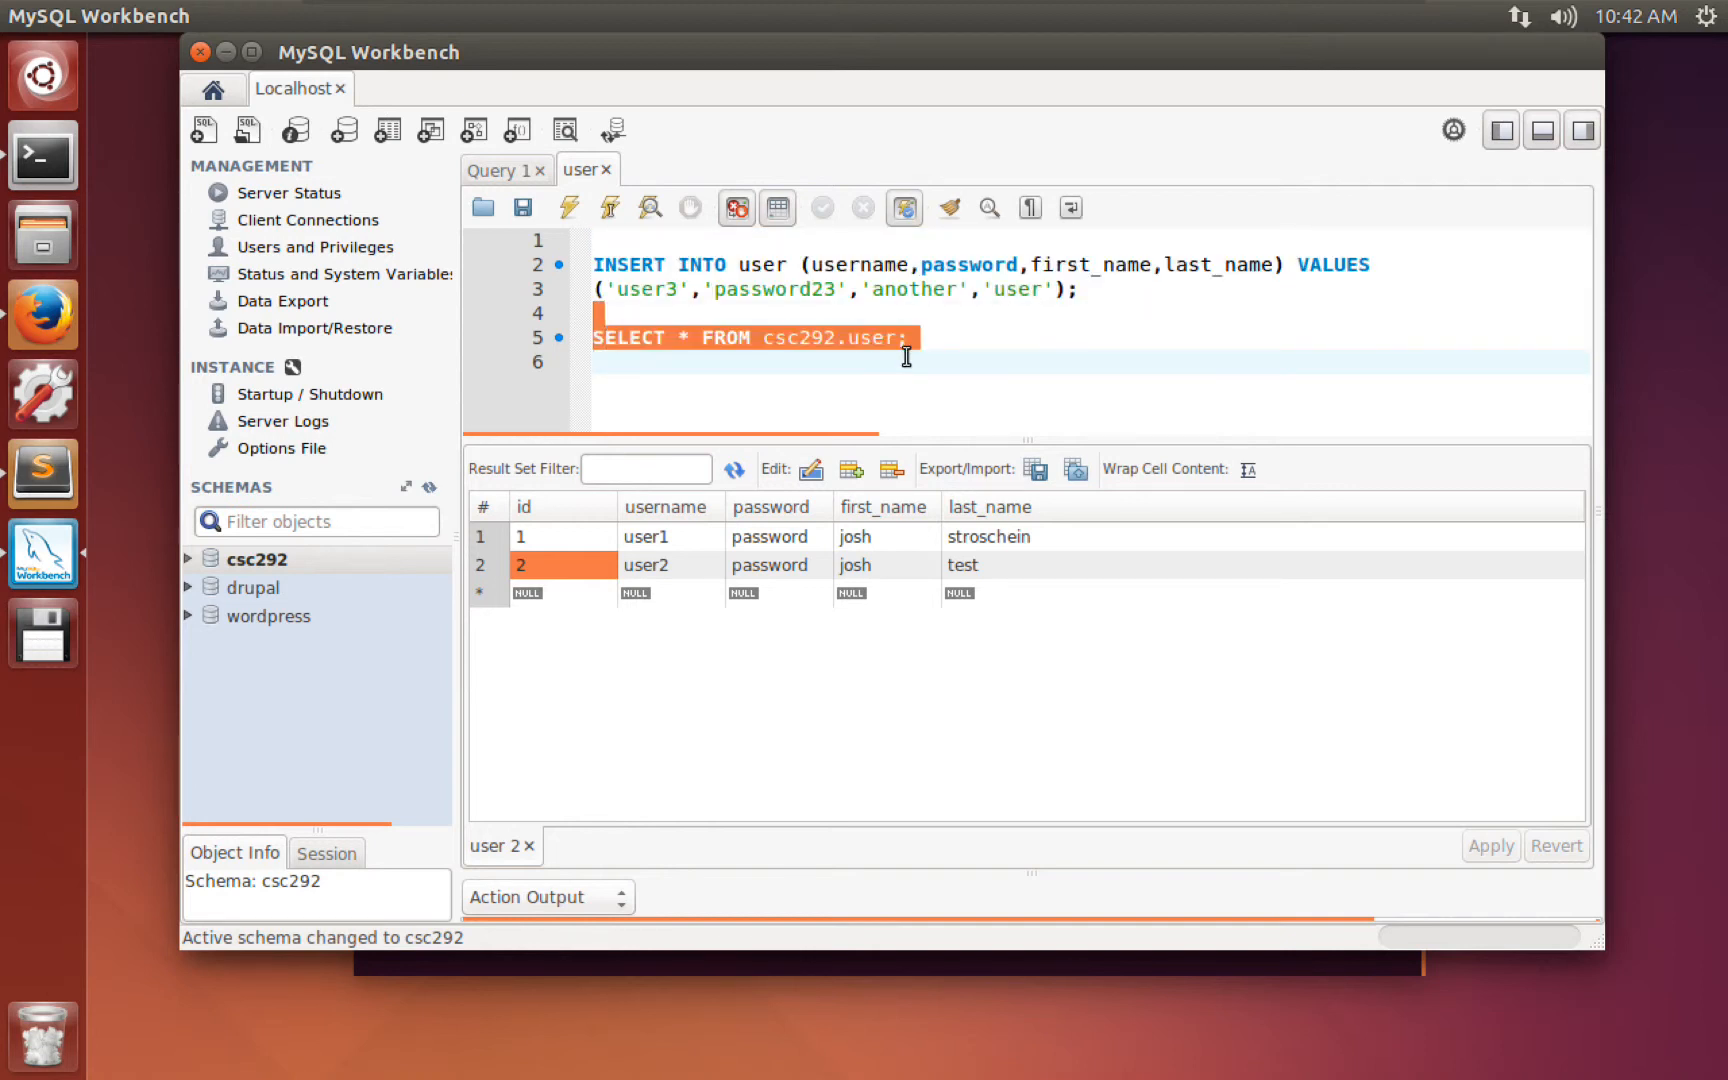
pyautogui.click(728, 308)
pyautogui.click(569, 209)
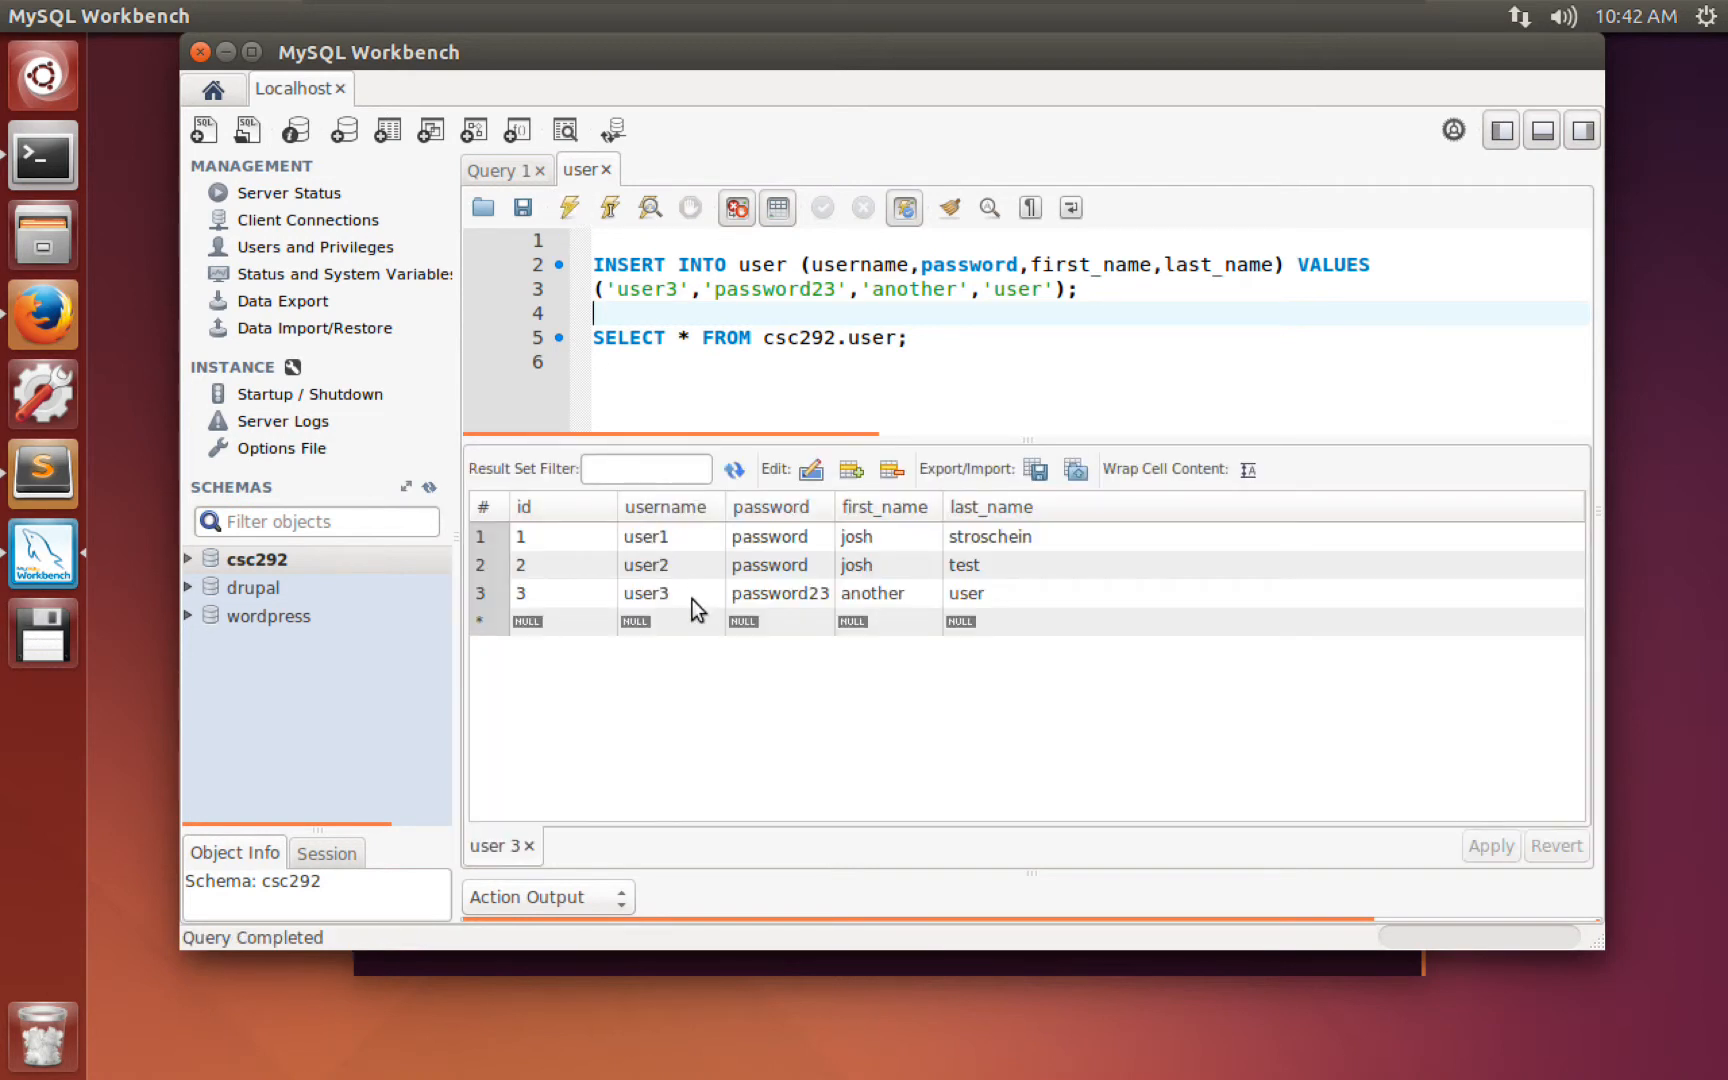
# Check user3's new id 3, then delete the INSERT statement from the script.
pyautogui.click(532, 595)
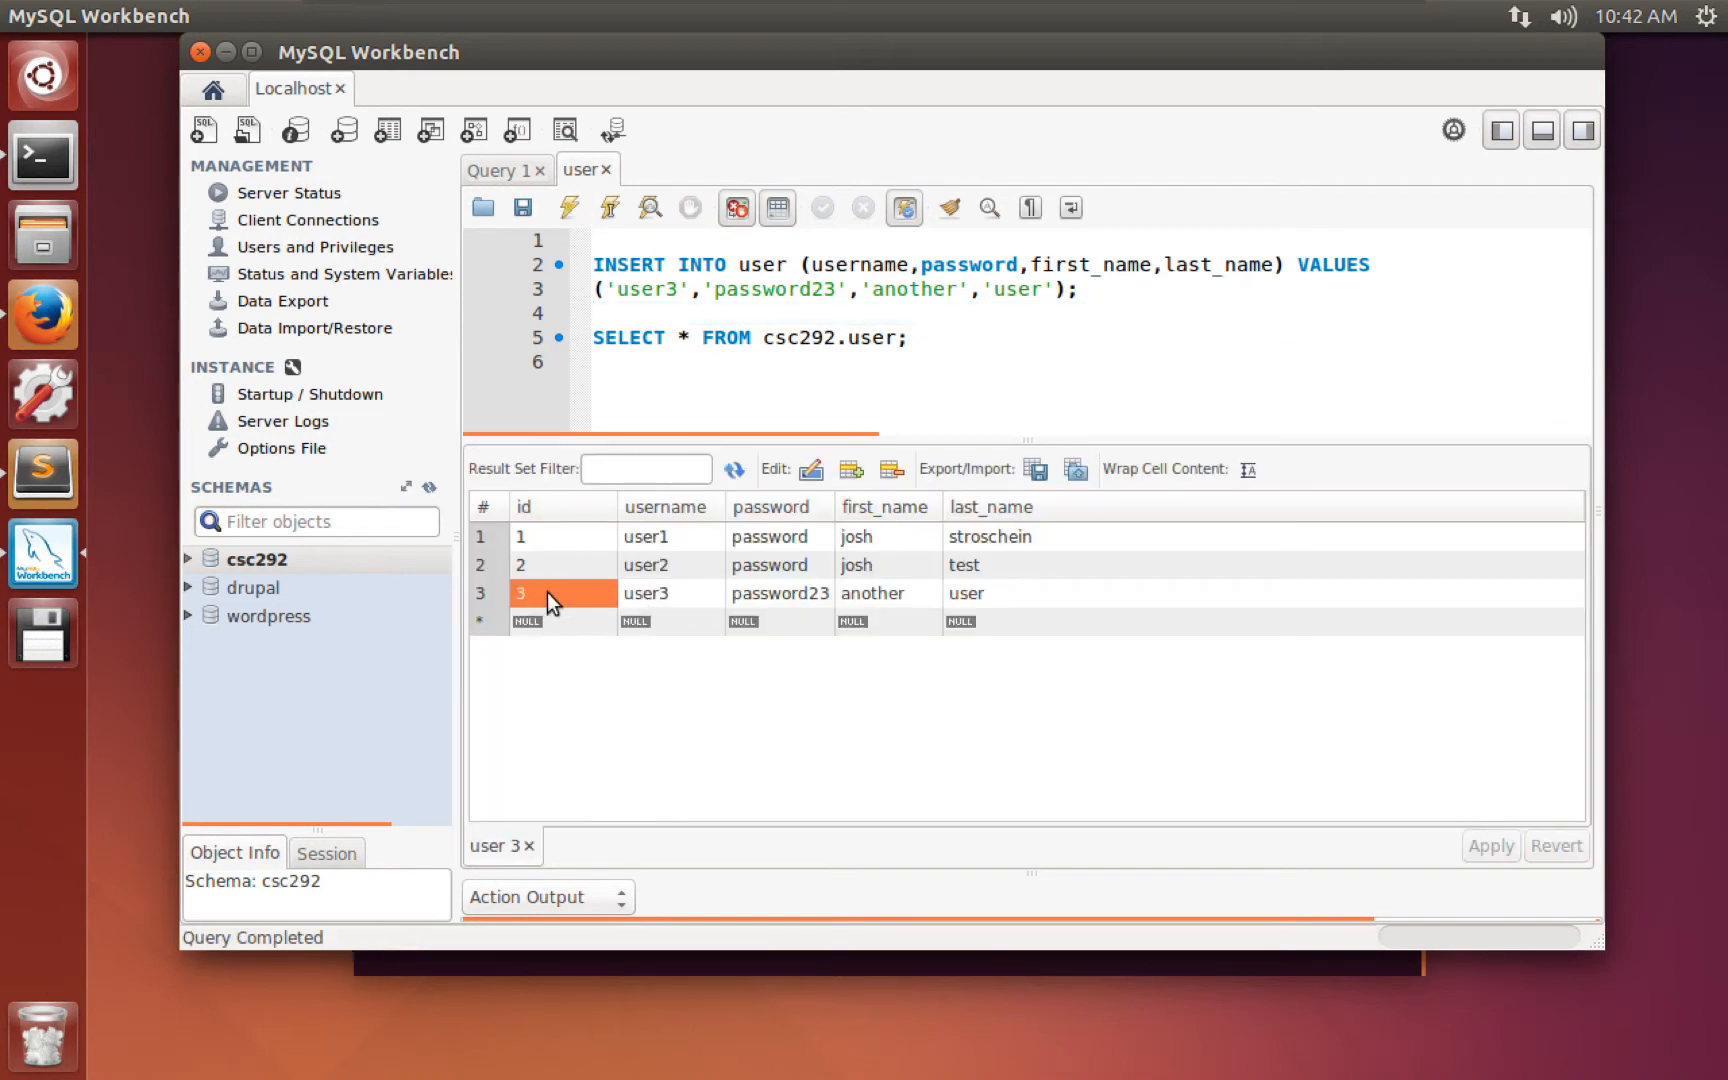
pyautogui.click(657, 588)
pyautogui.click(619, 314)
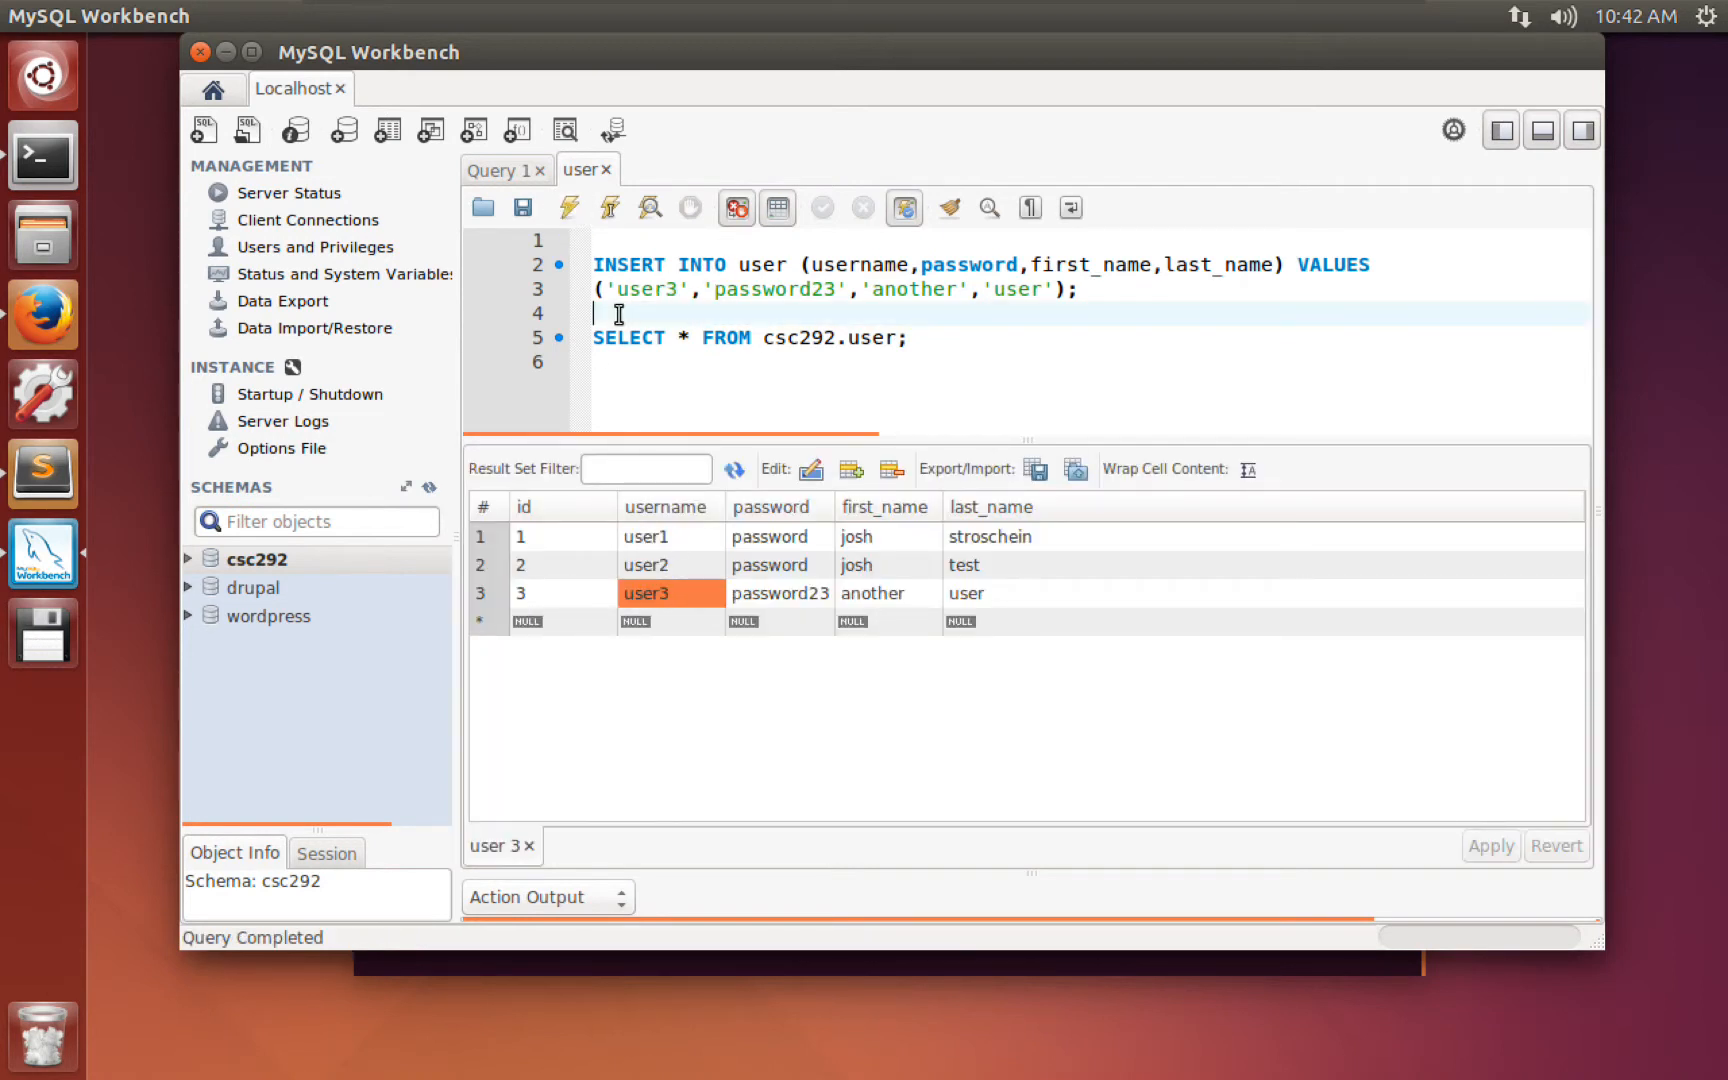
pyautogui.moveTo(1090, 288); pyautogui.dragTo(592, 242)
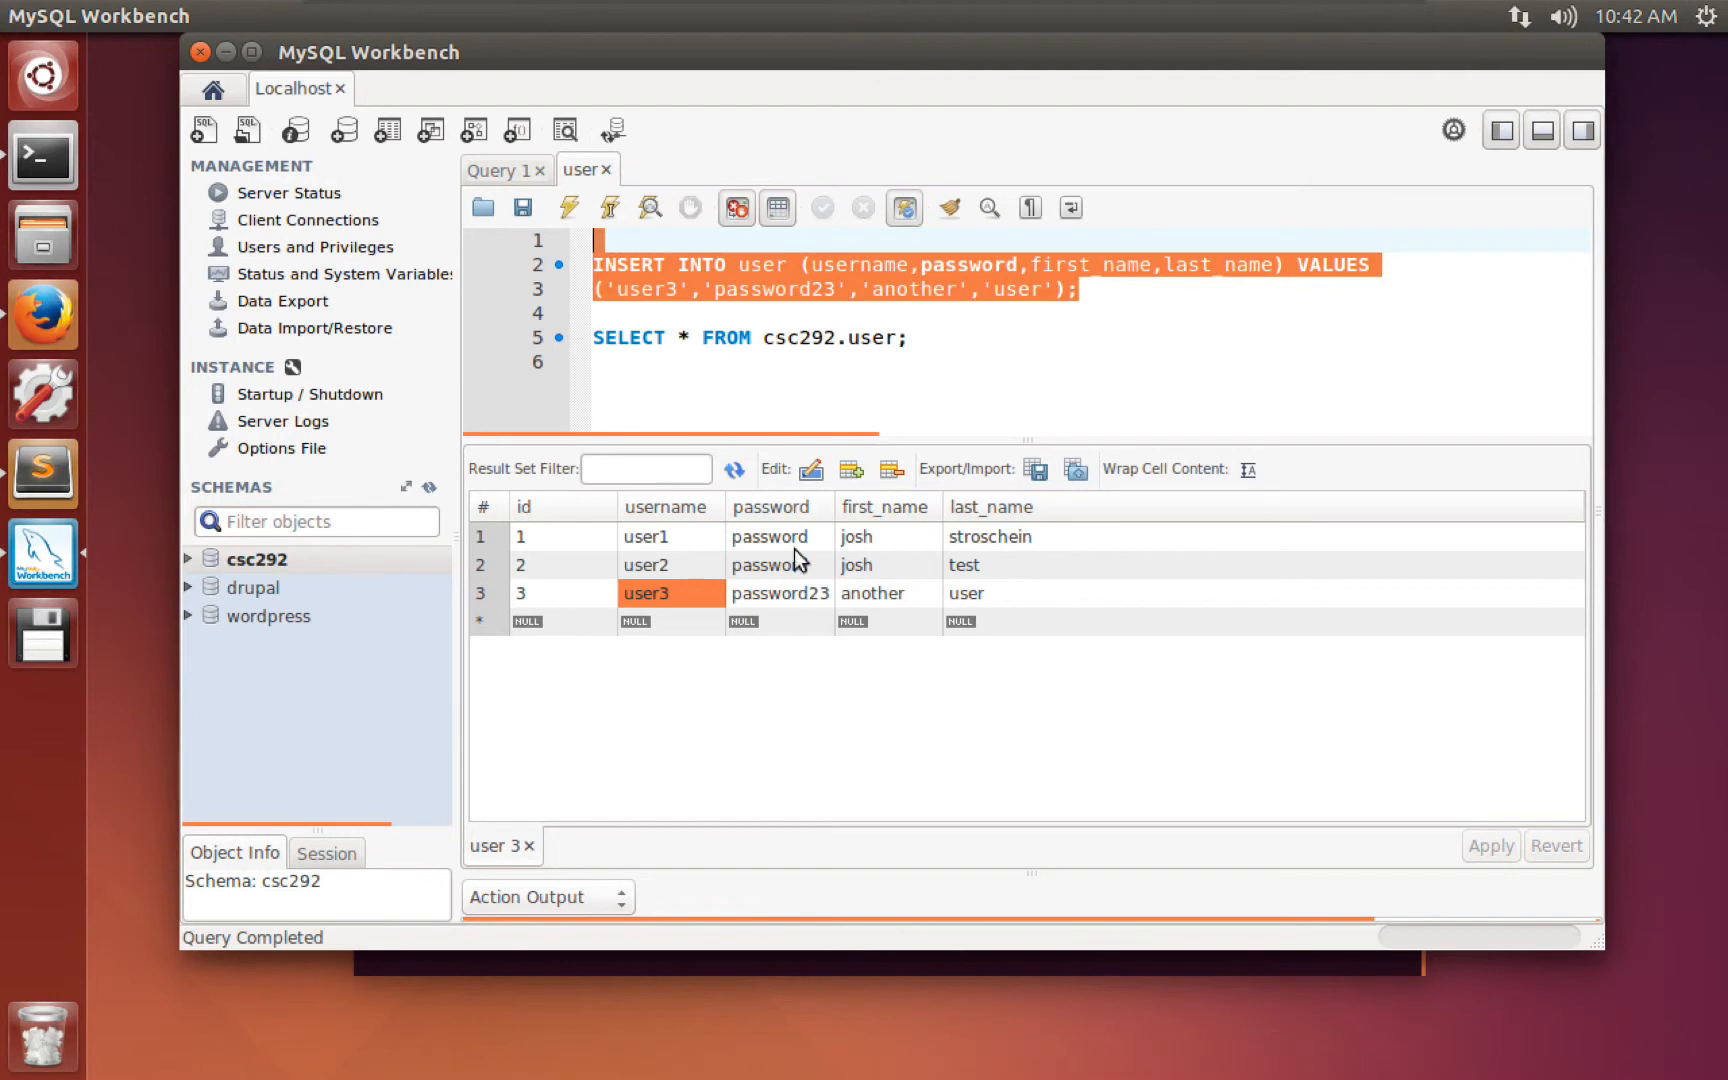
pyautogui.press('BackSpace')
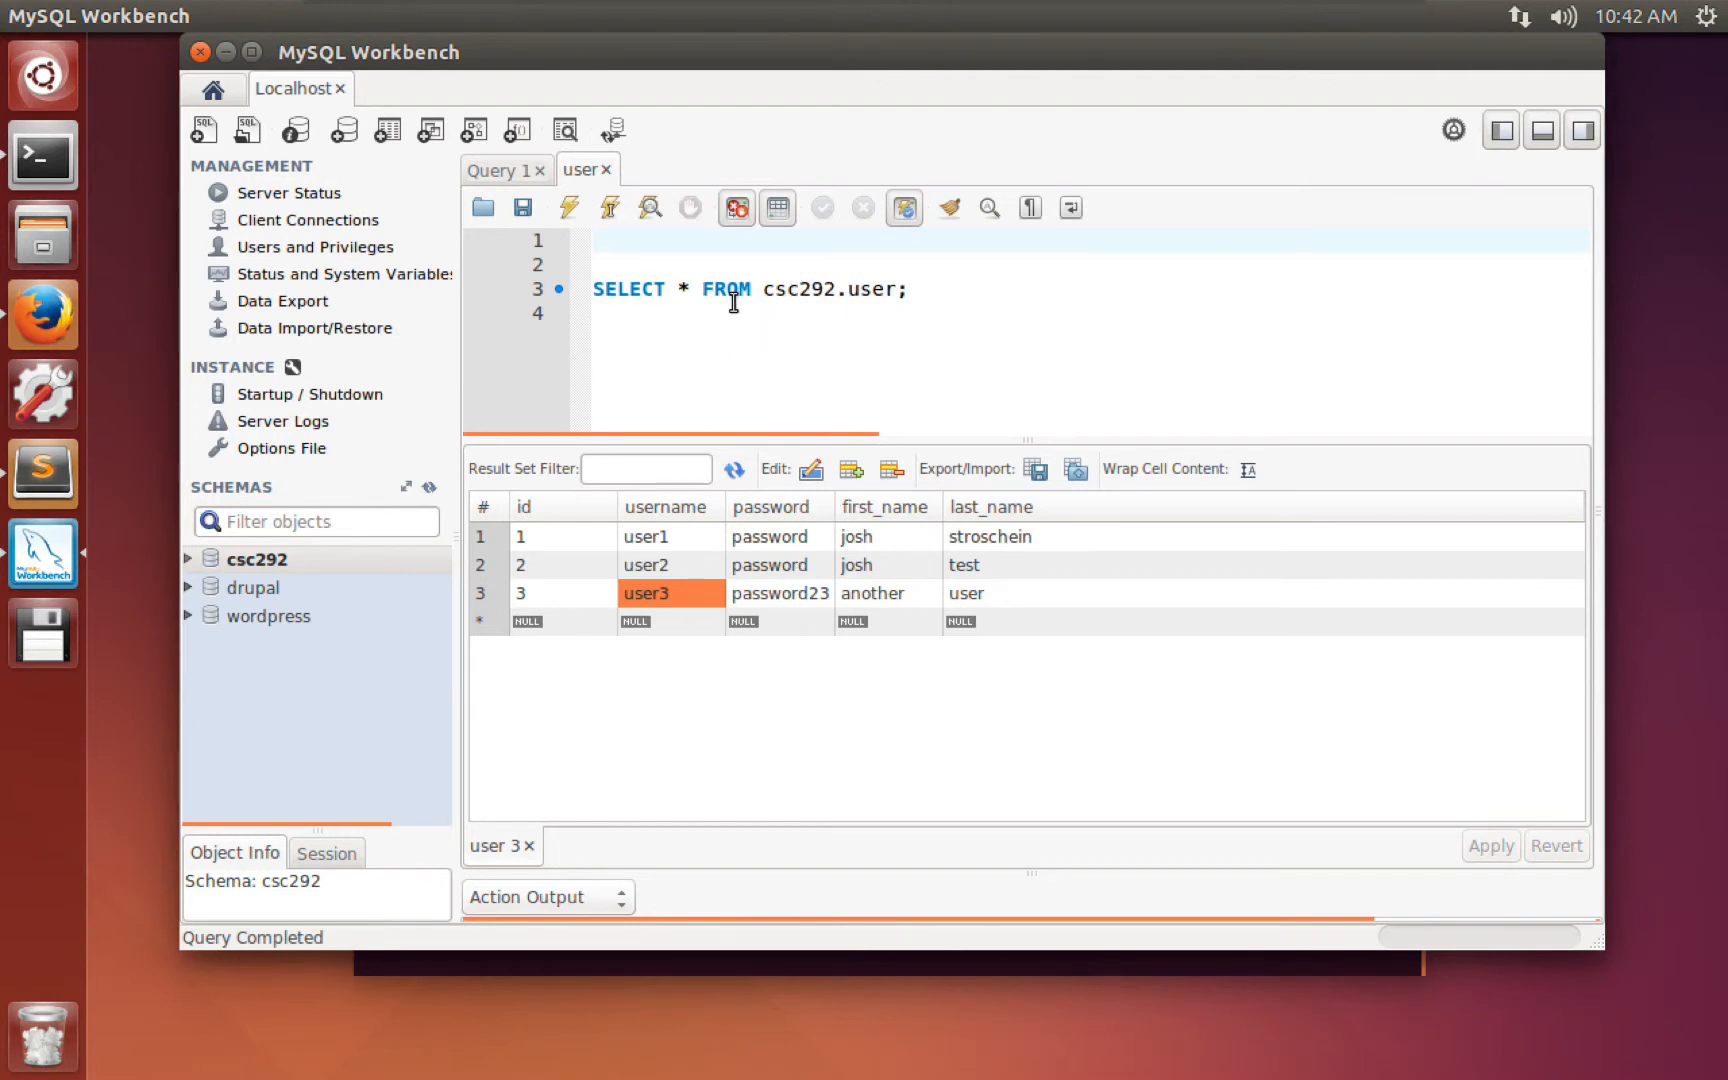
pyautogui.press('Delete')
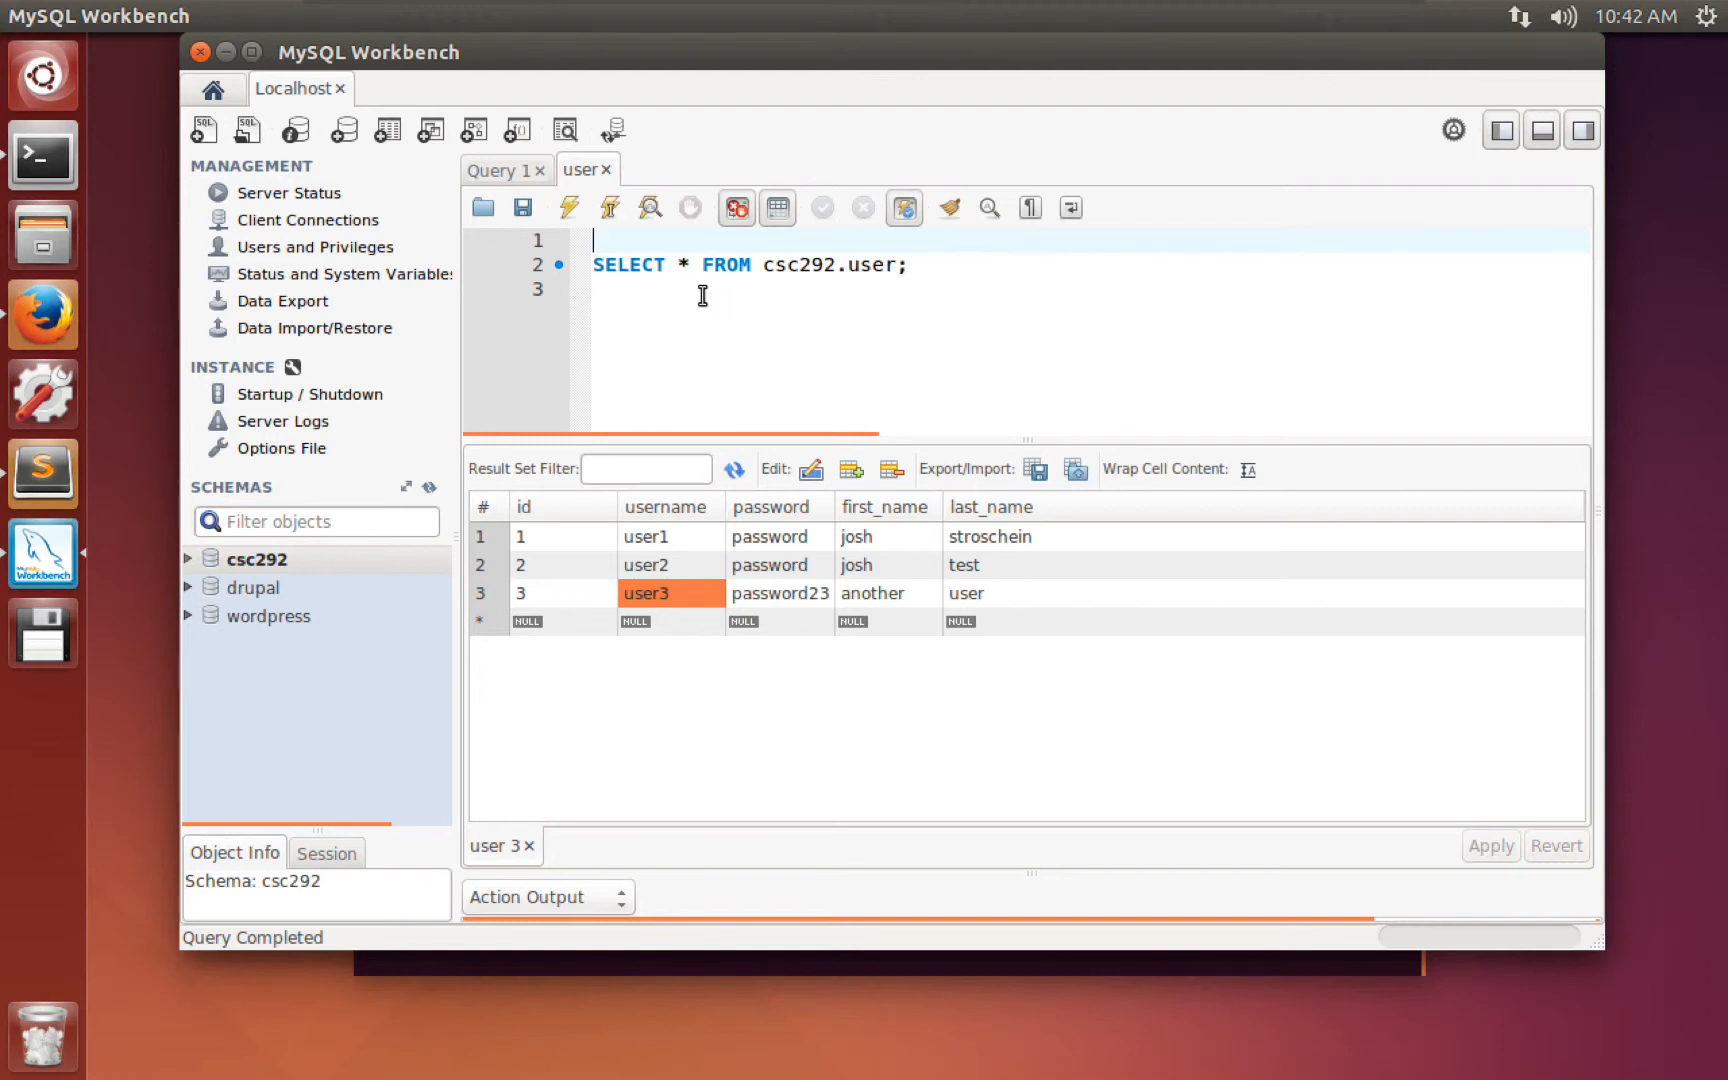
# Change SELECT * to SELECT id and run it to list only the ids.
pyautogui.click(685, 264)
pyautogui.doubleClick(685, 264)
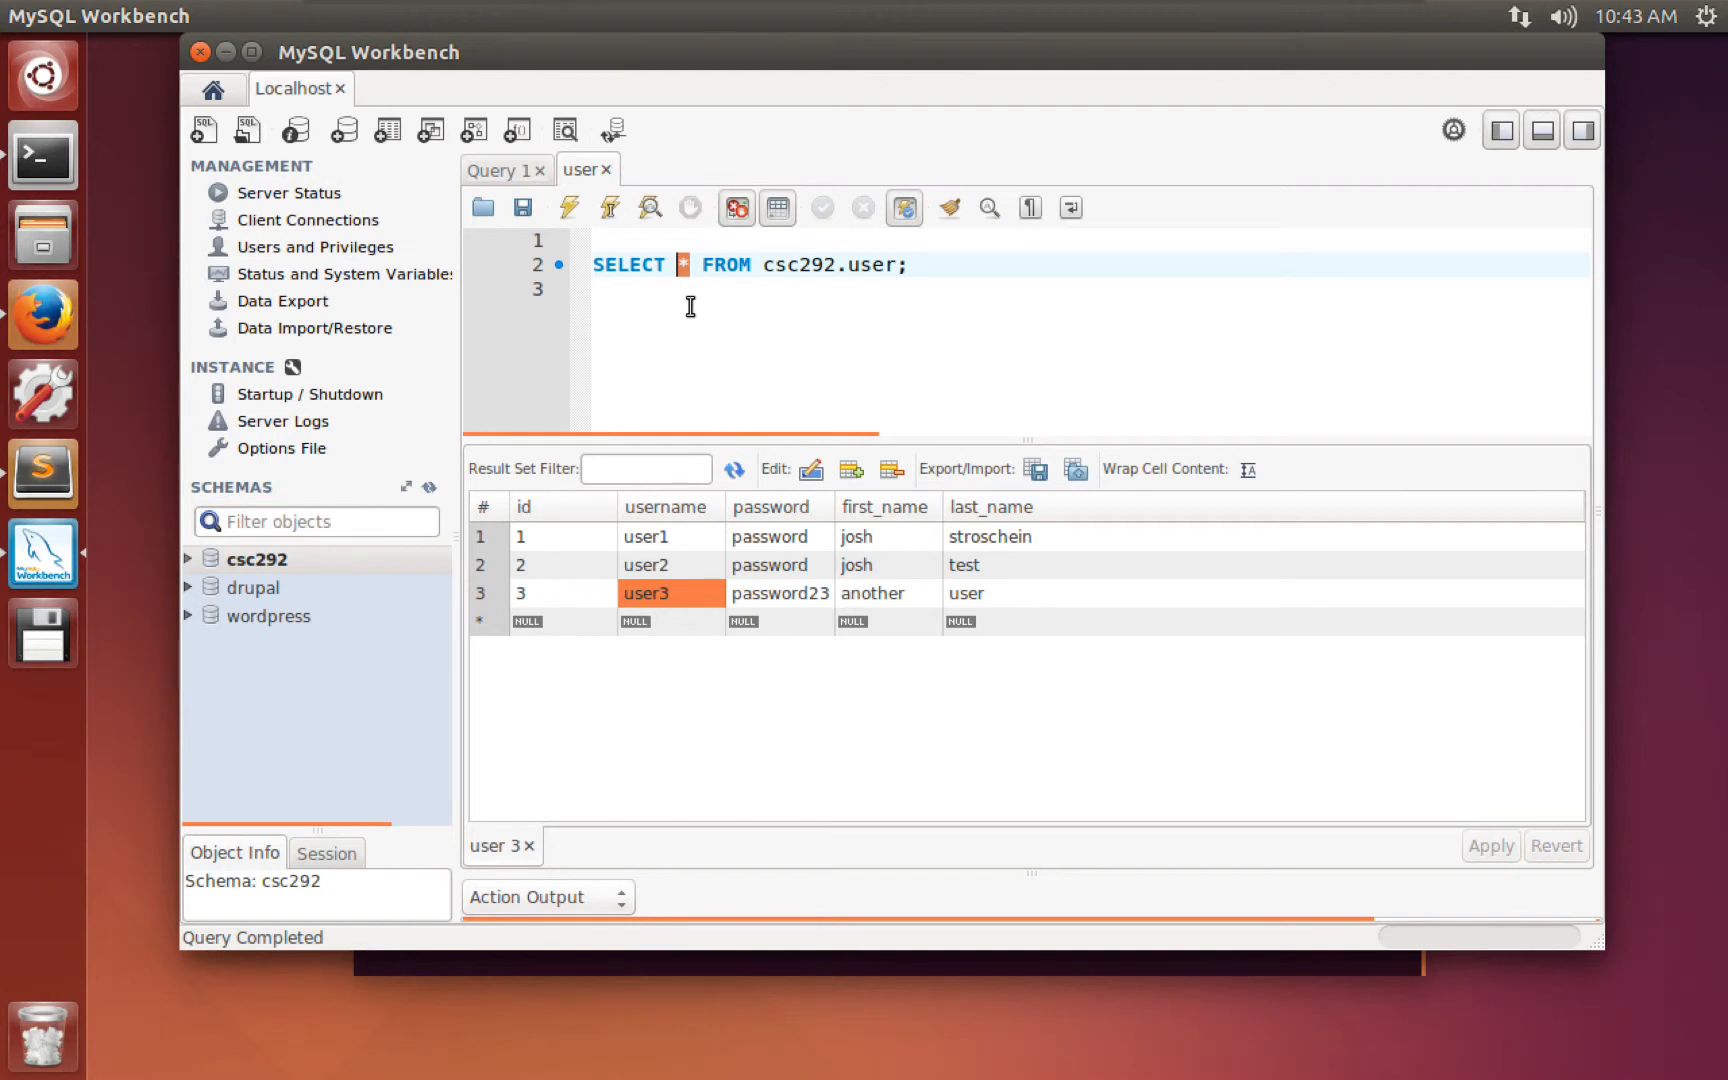
pyautogui.write('id')
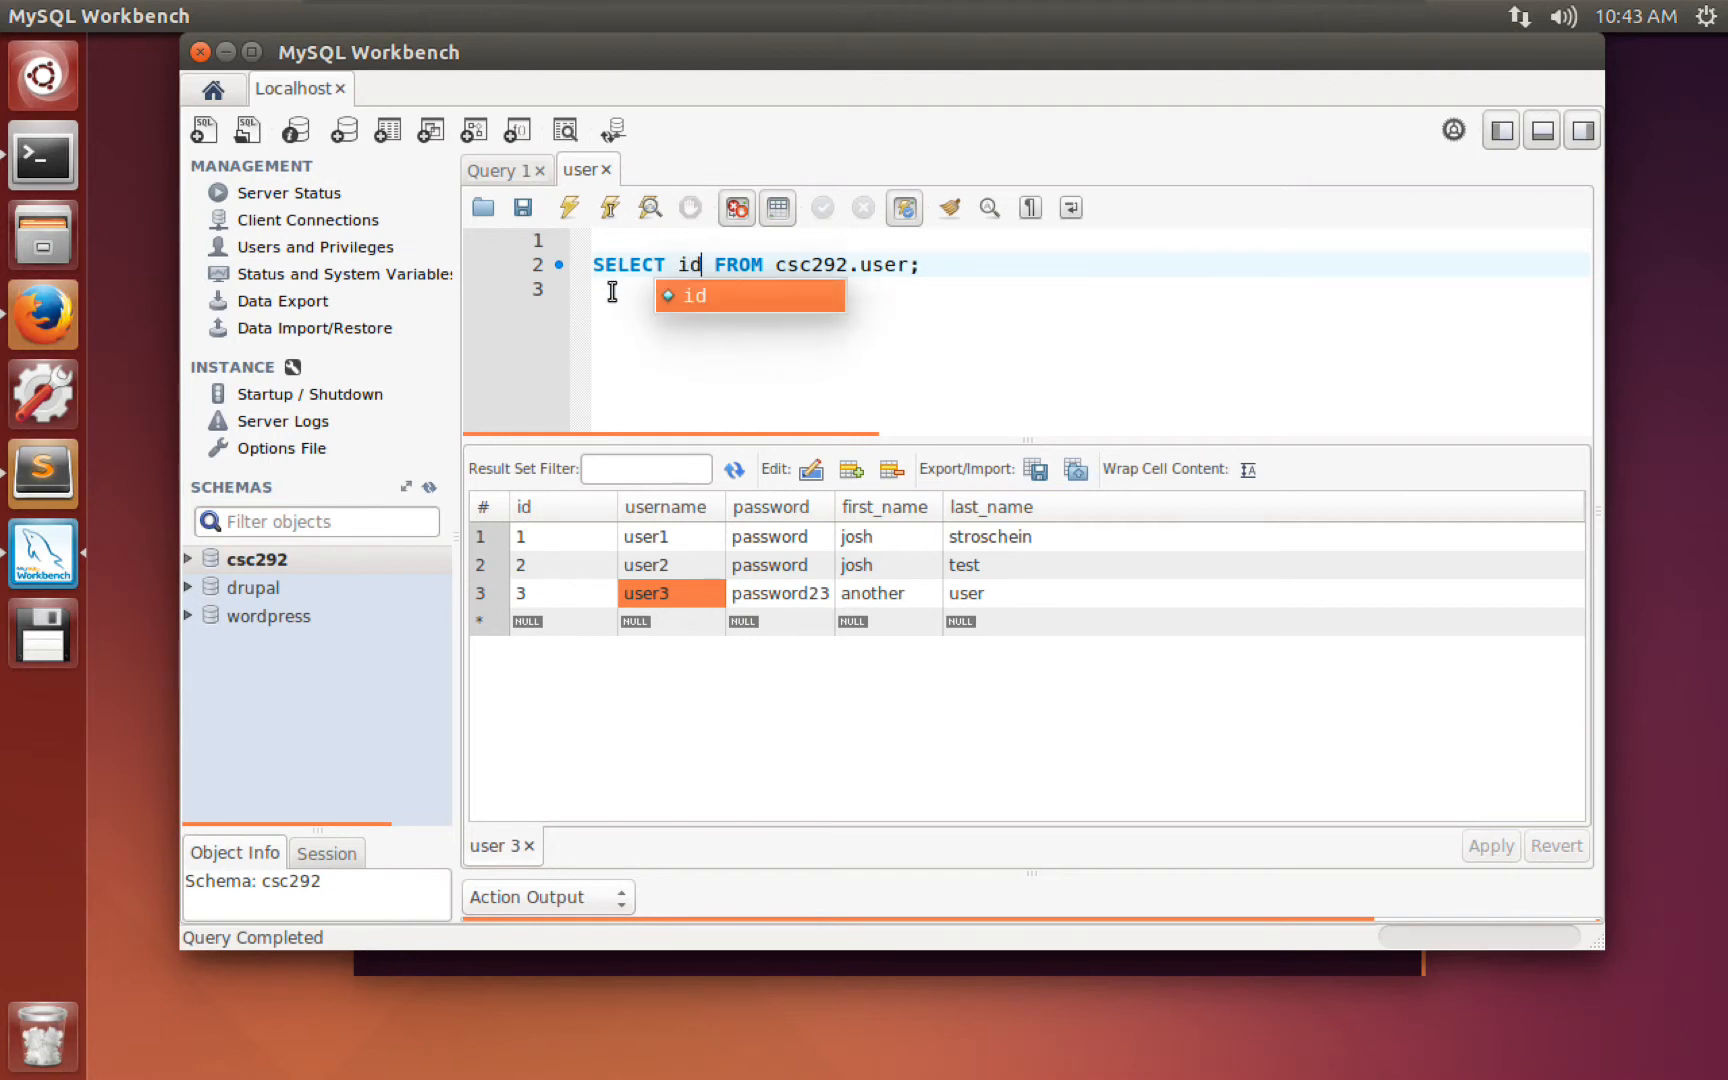
pyautogui.click(611, 291)
pyautogui.click(570, 209)
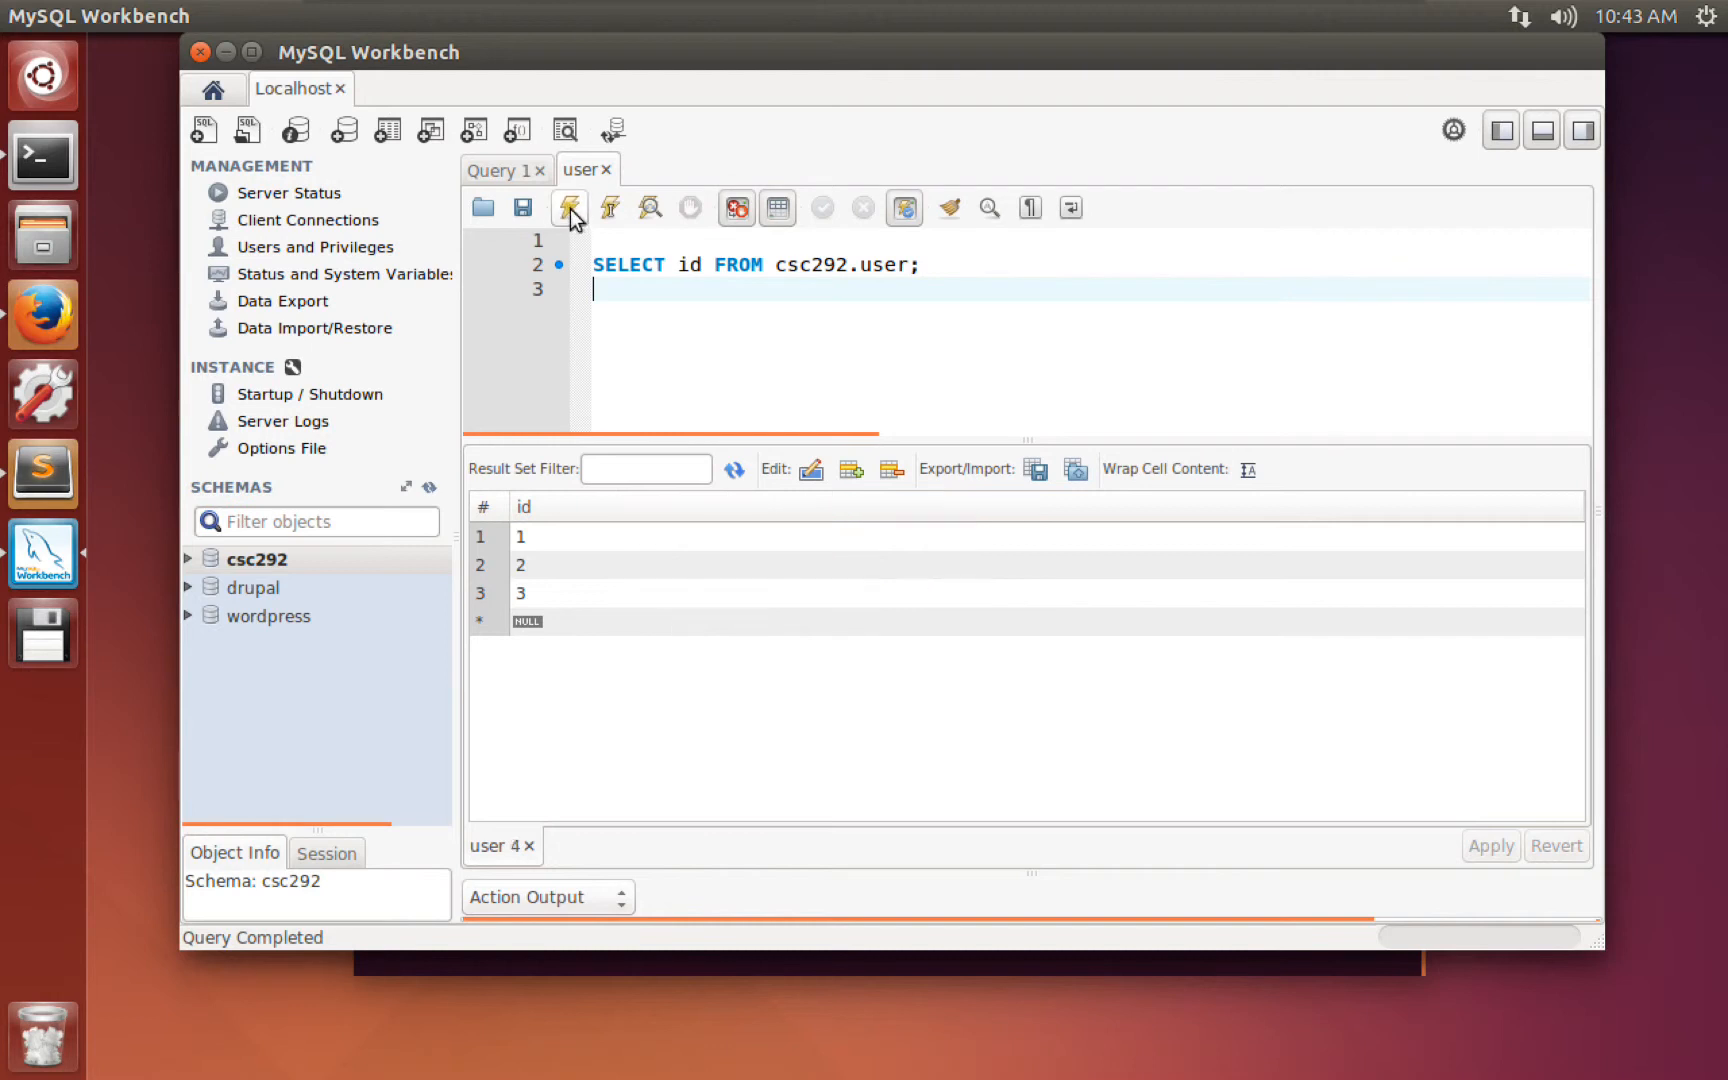
pyautogui.click(536, 535)
pyautogui.click(545, 566)
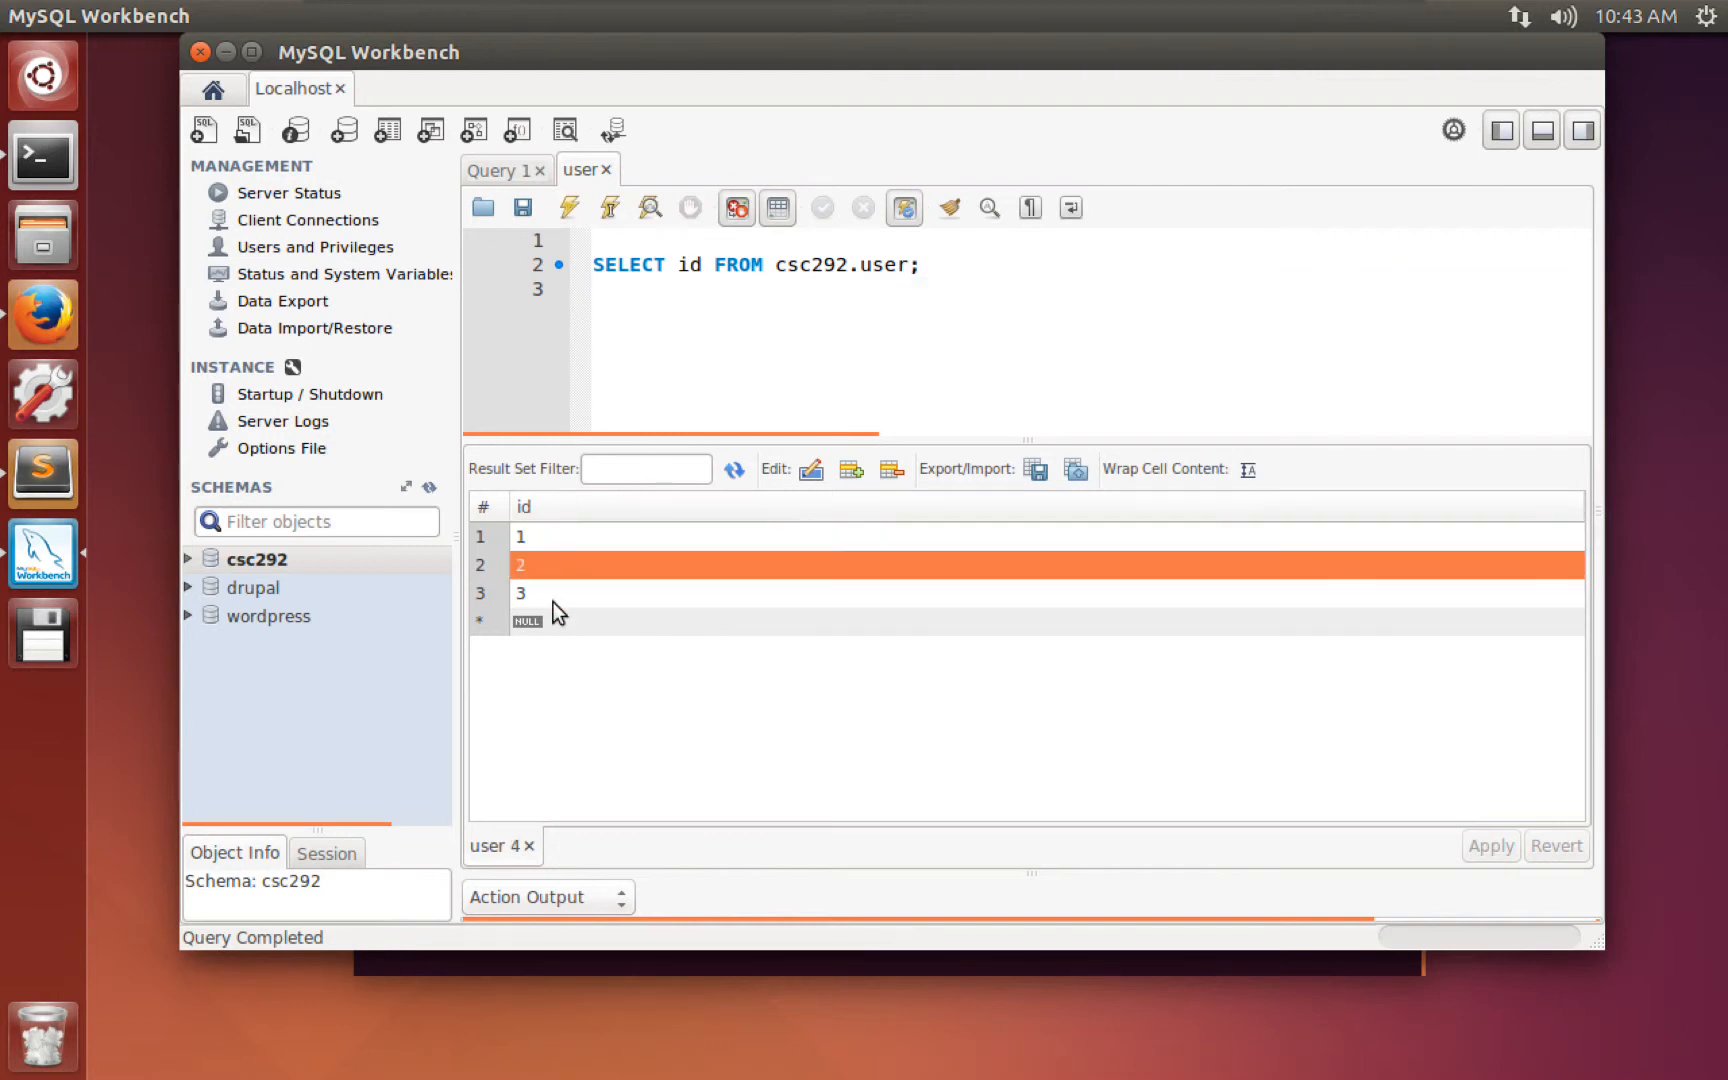
pyautogui.click(554, 598)
# Query id, username, password for all users, then restore the column list to *.
pyautogui.click(698, 264)
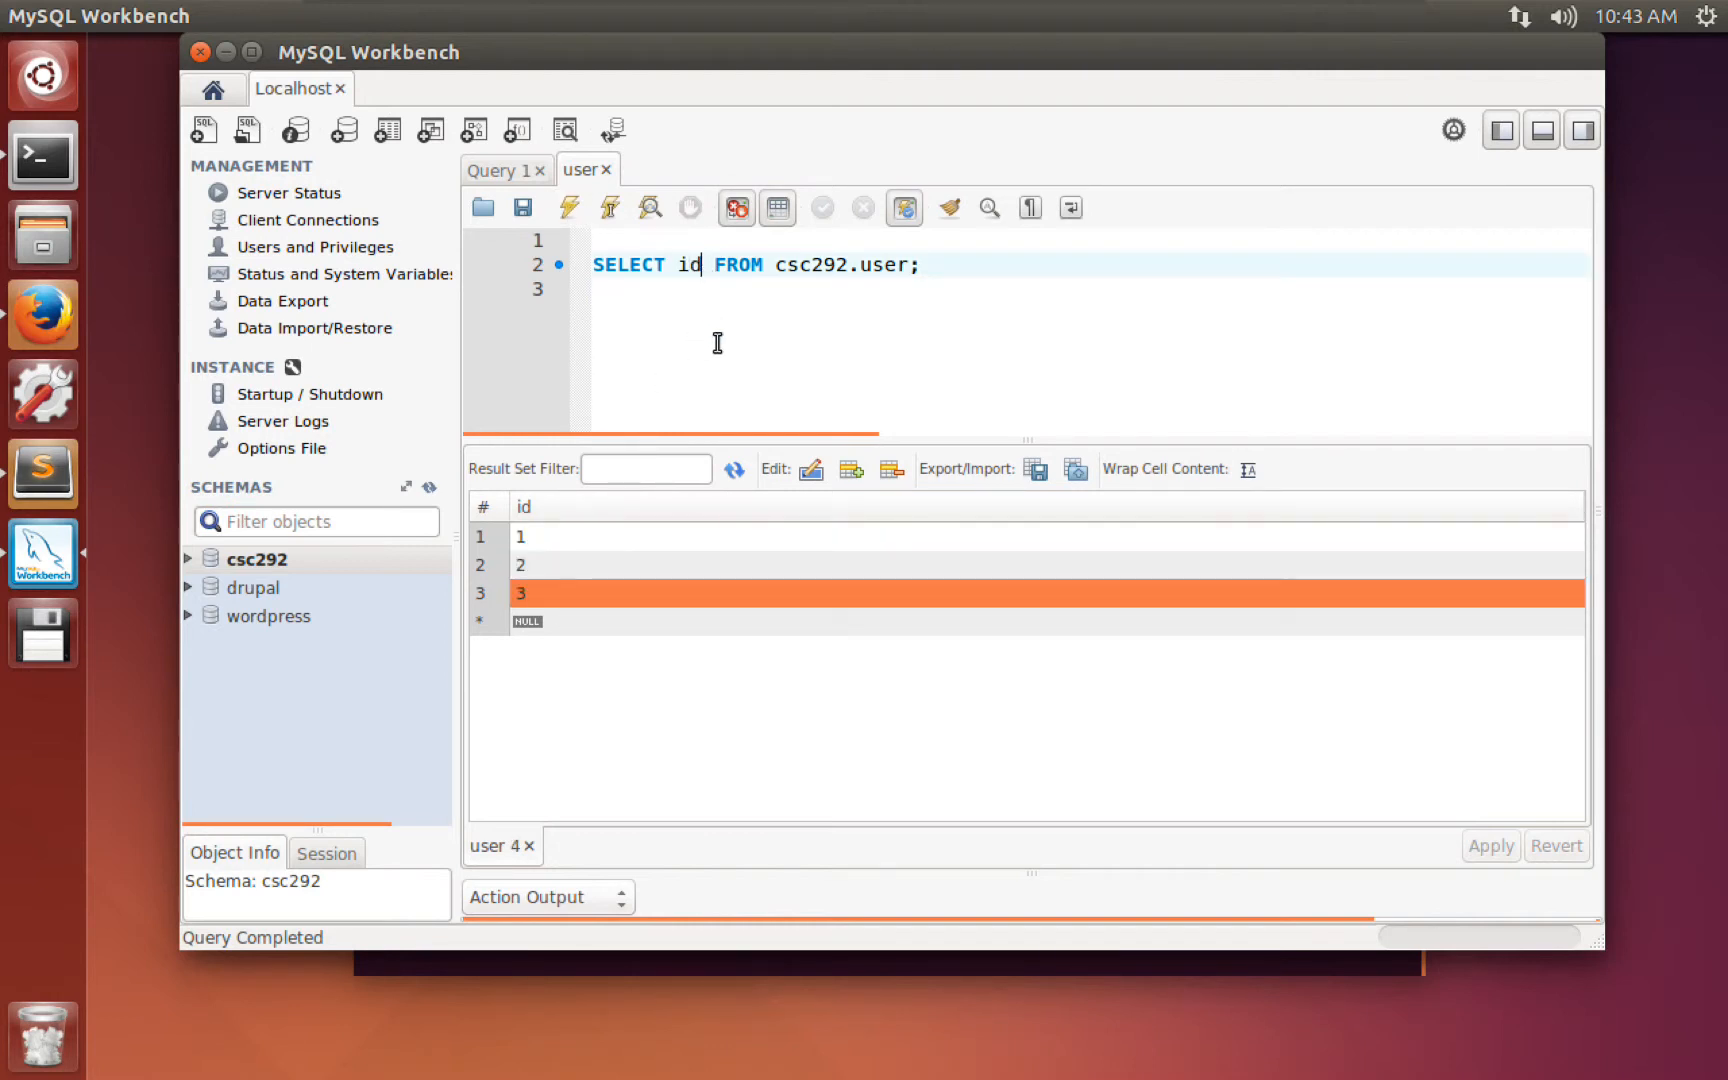
pyautogui.write(',username, pa')
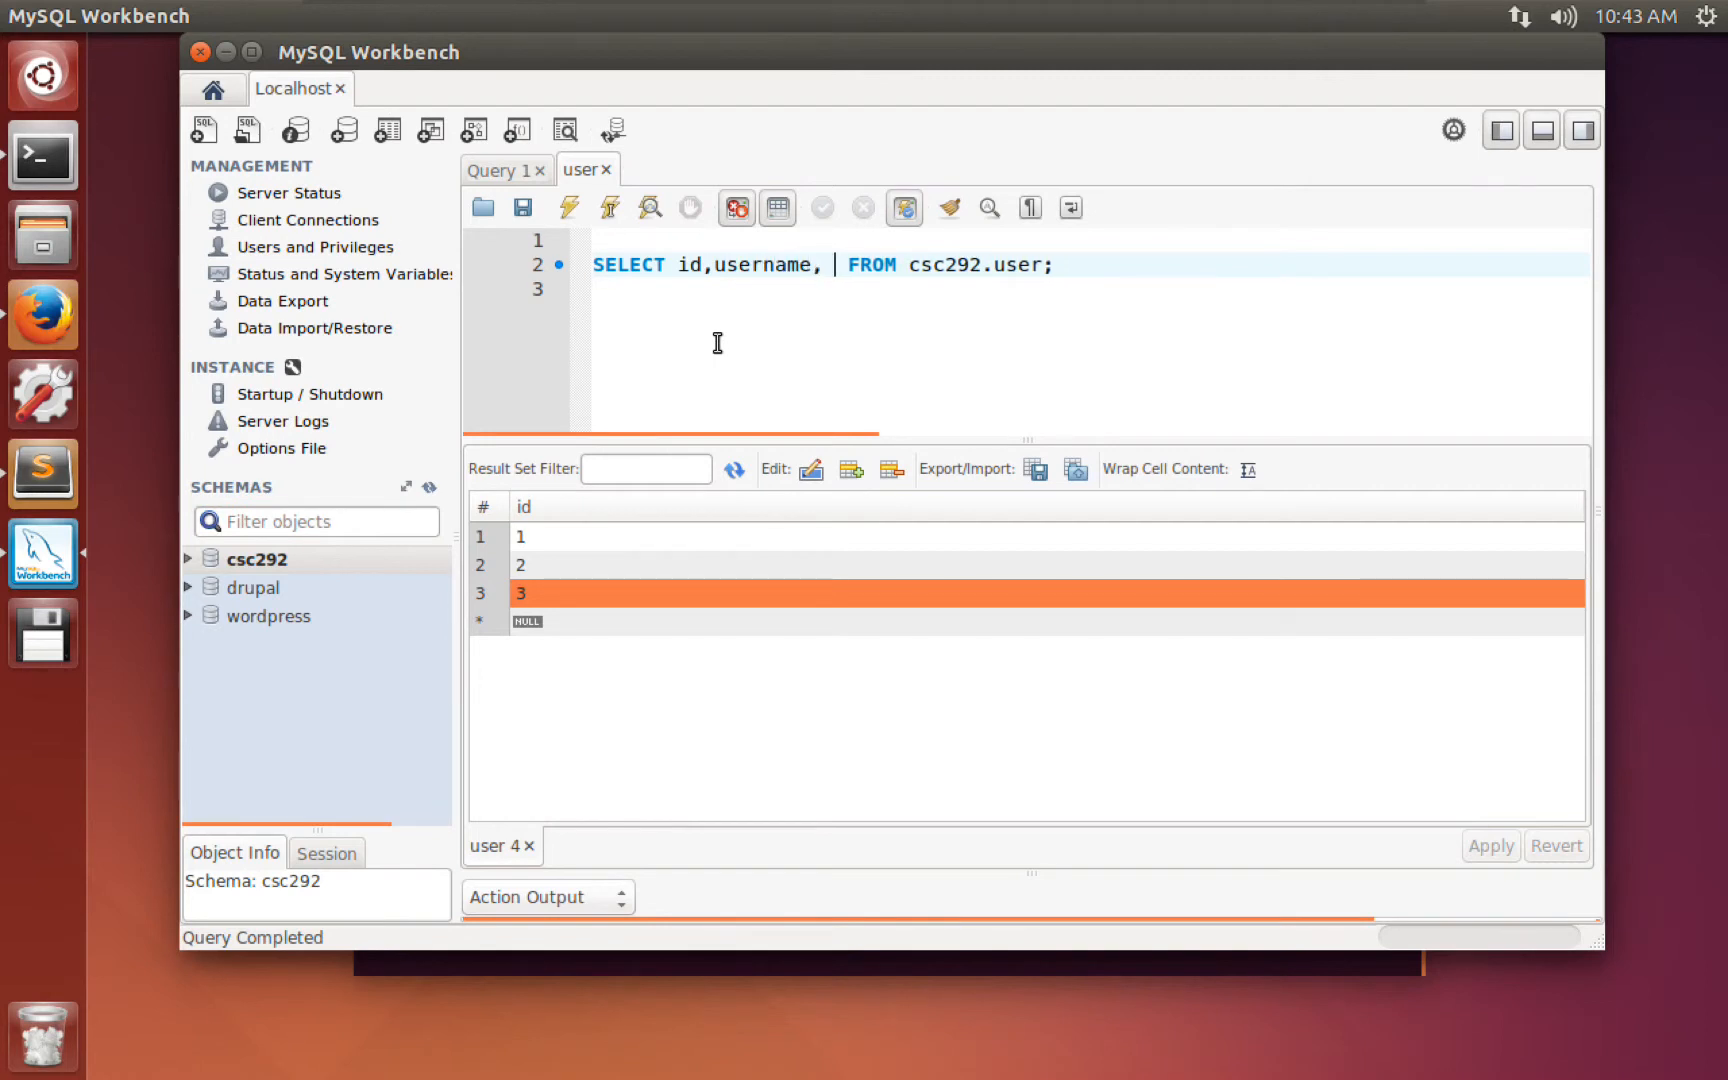
pyautogui.write('ssword')
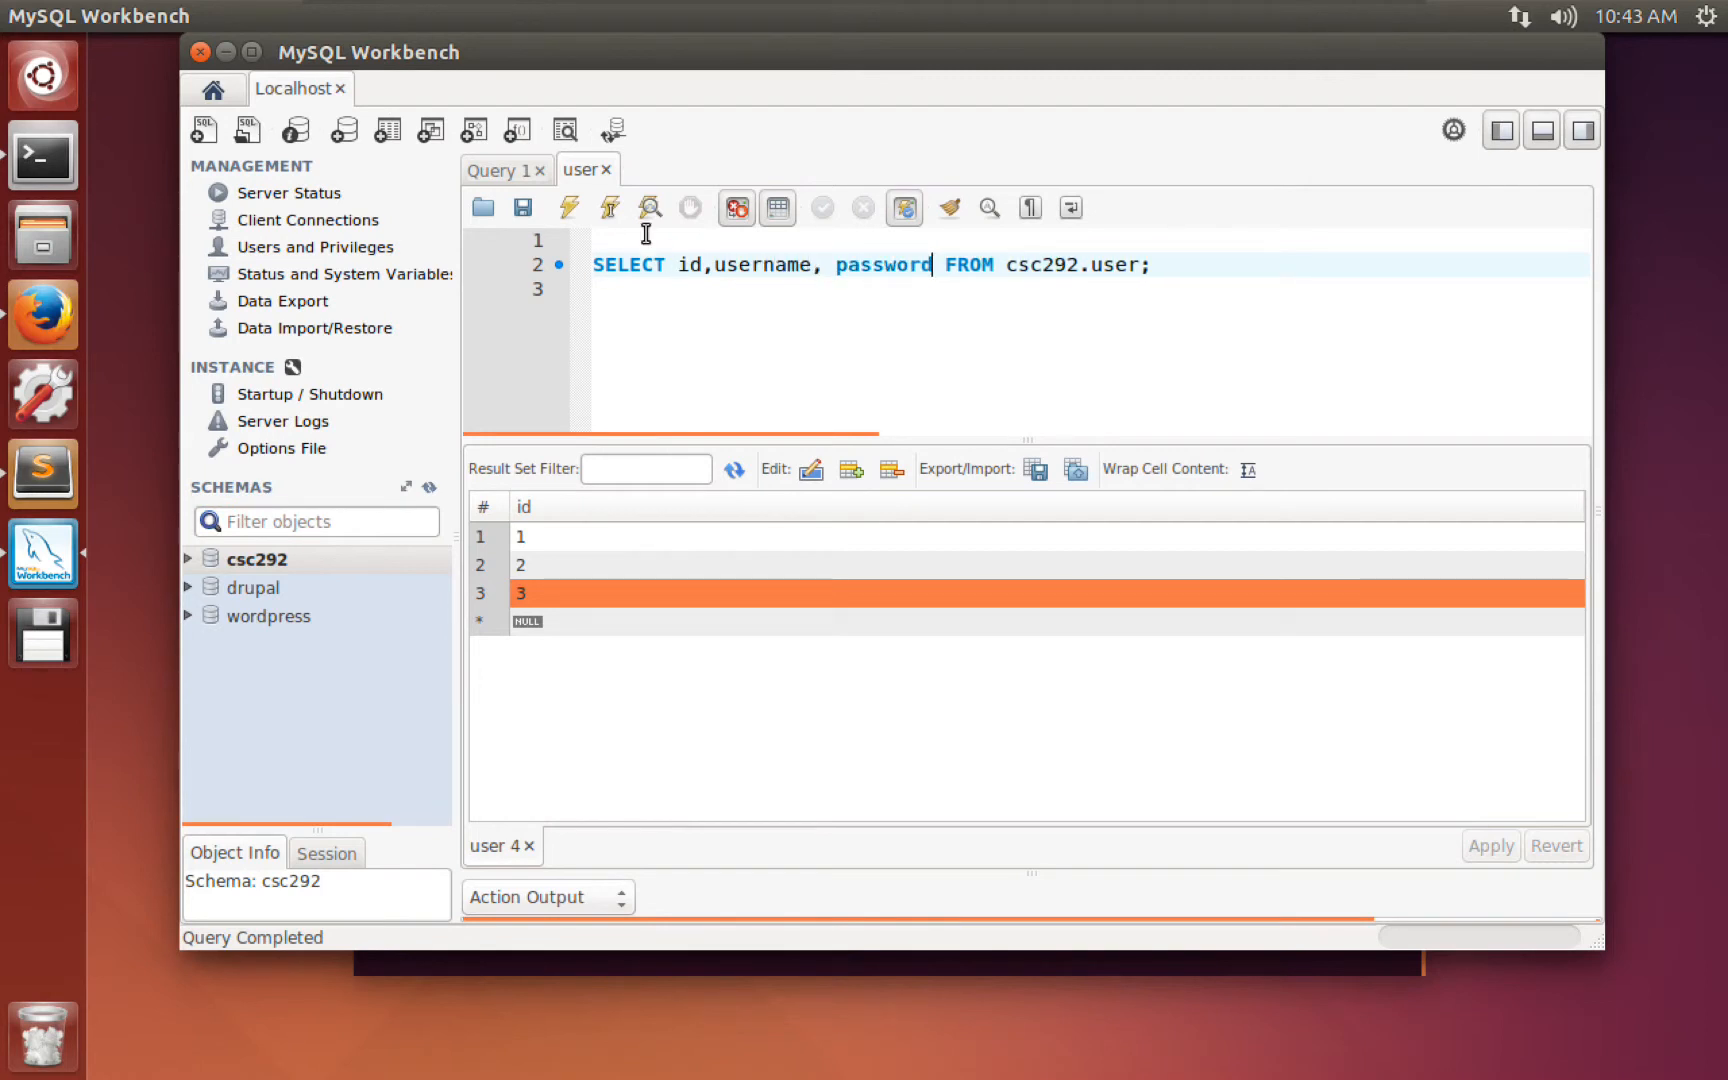
pyautogui.click(572, 207)
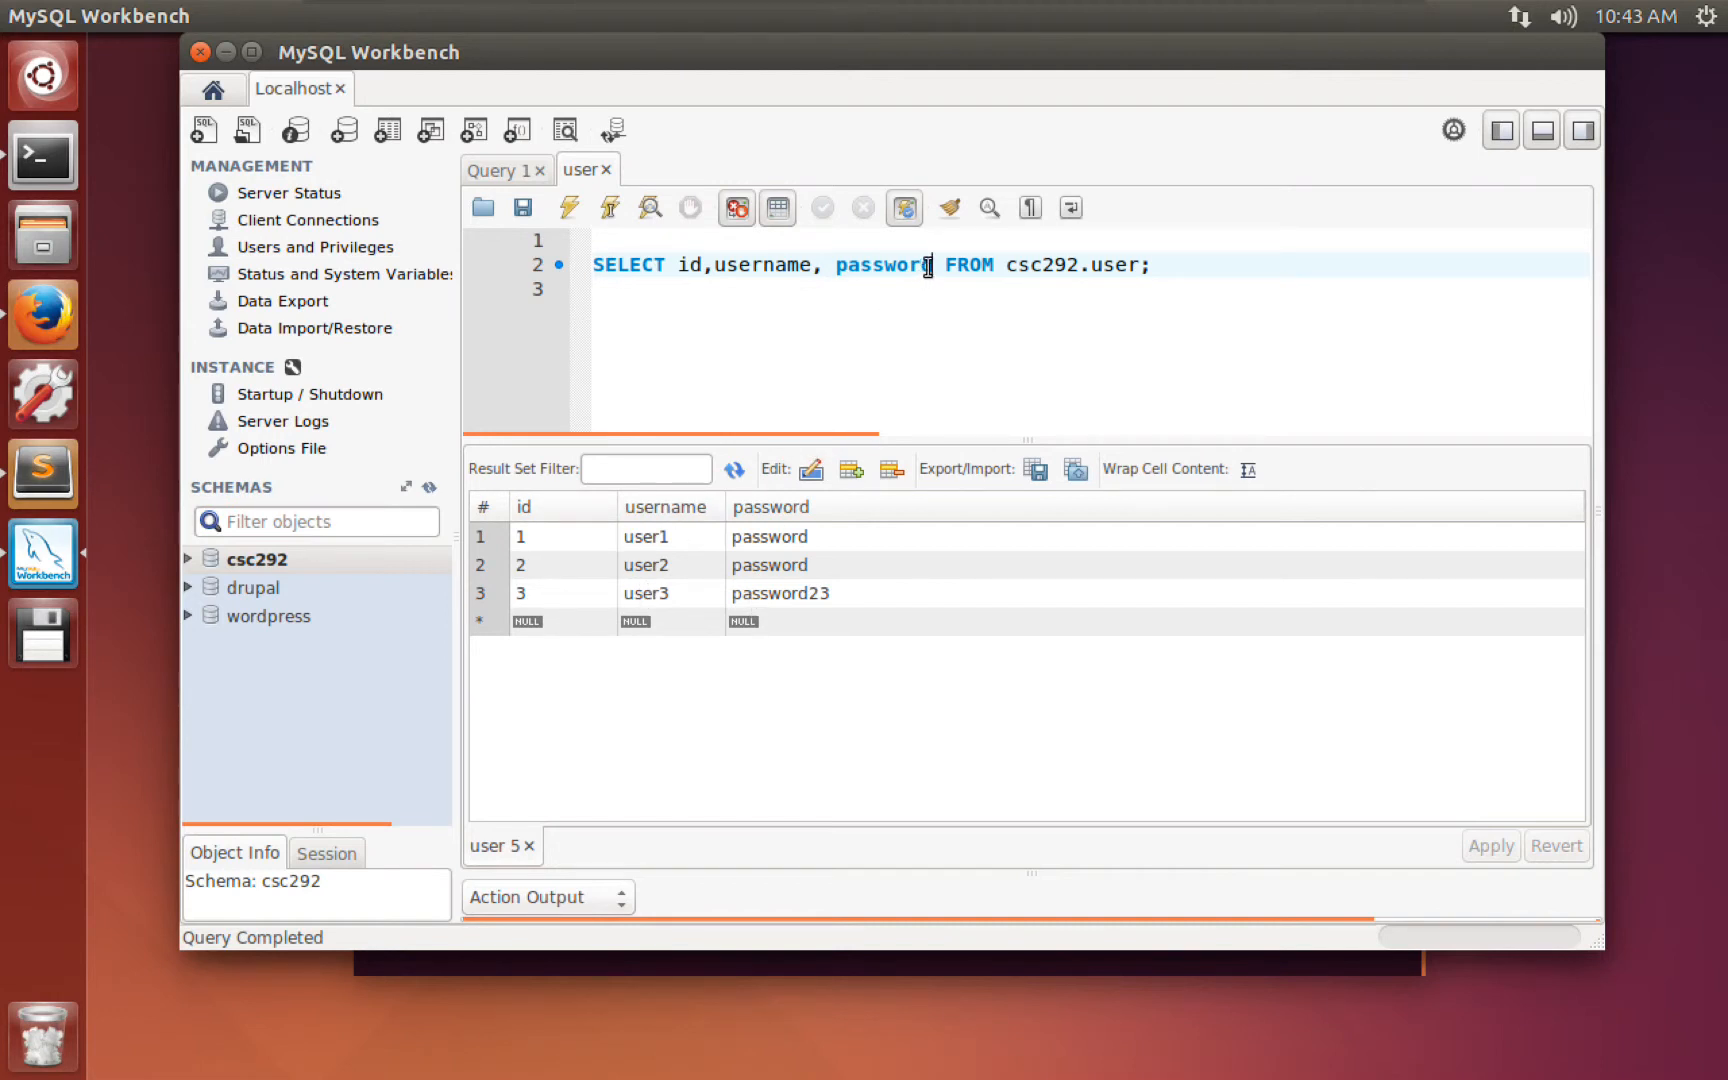
pyautogui.moveTo(929, 265); pyautogui.dragTo(682, 254)
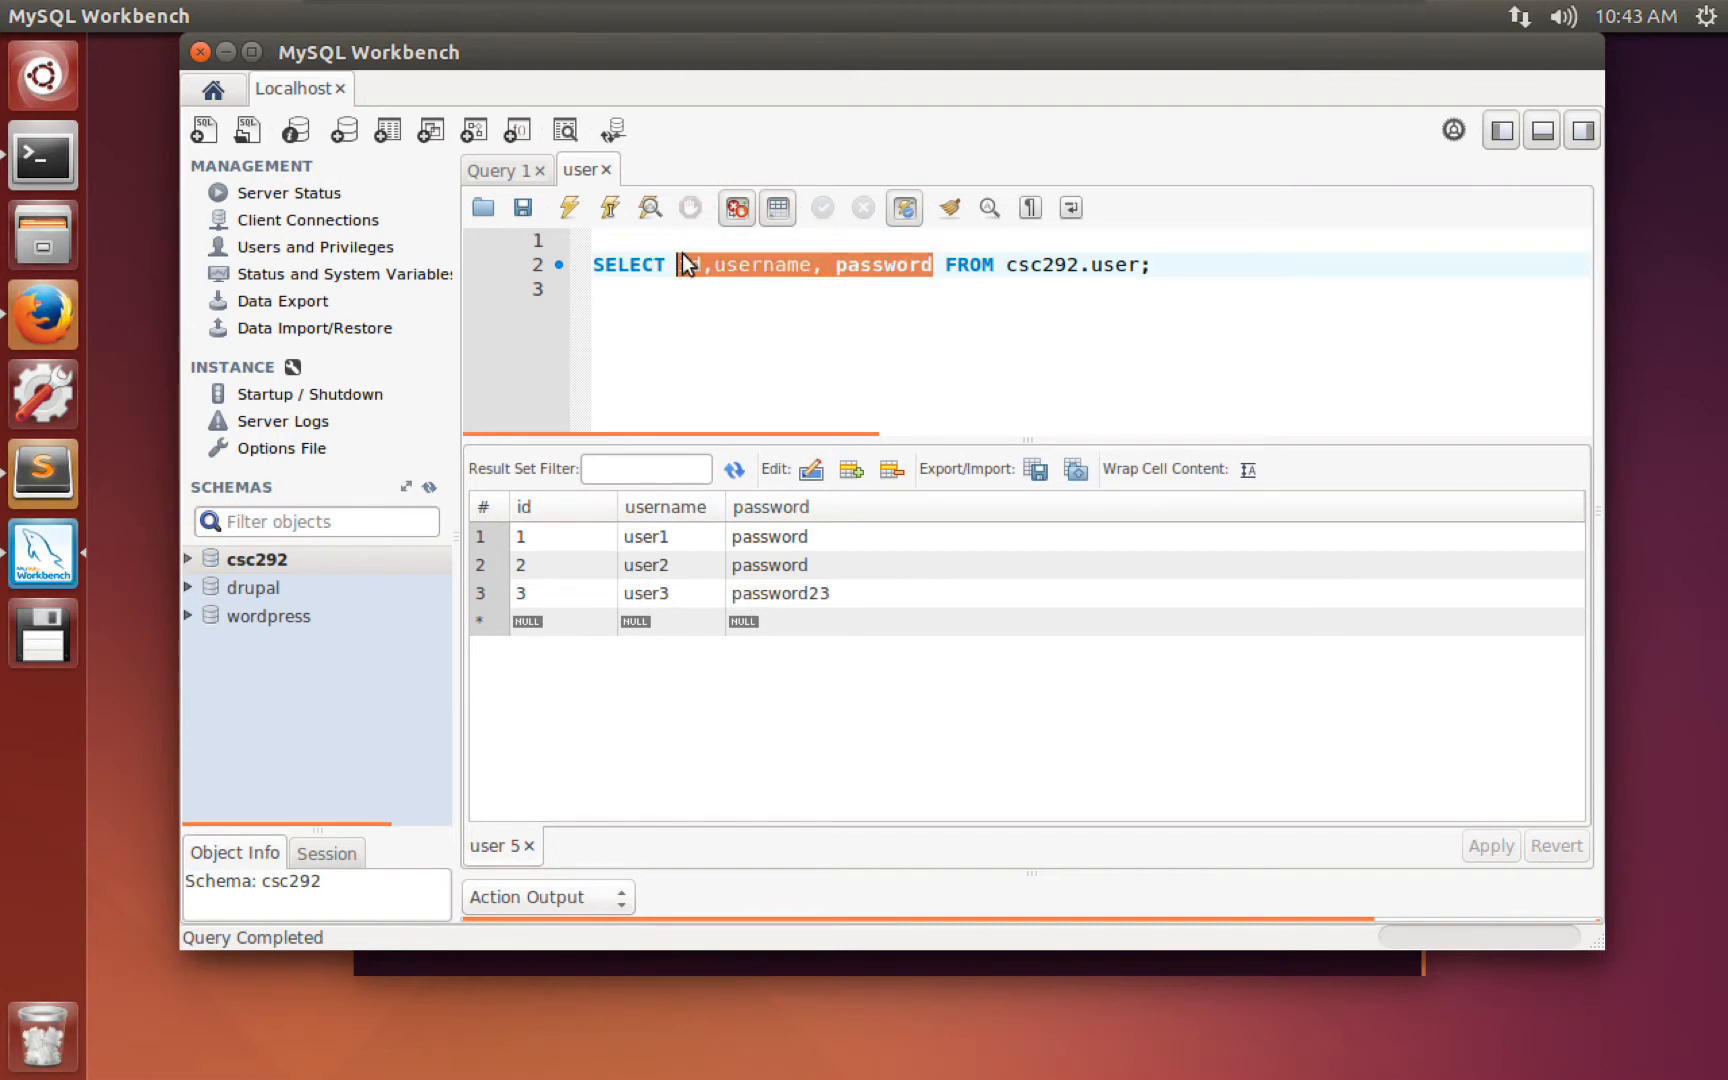
pyautogui.write('*')
pyautogui.click(919, 263)
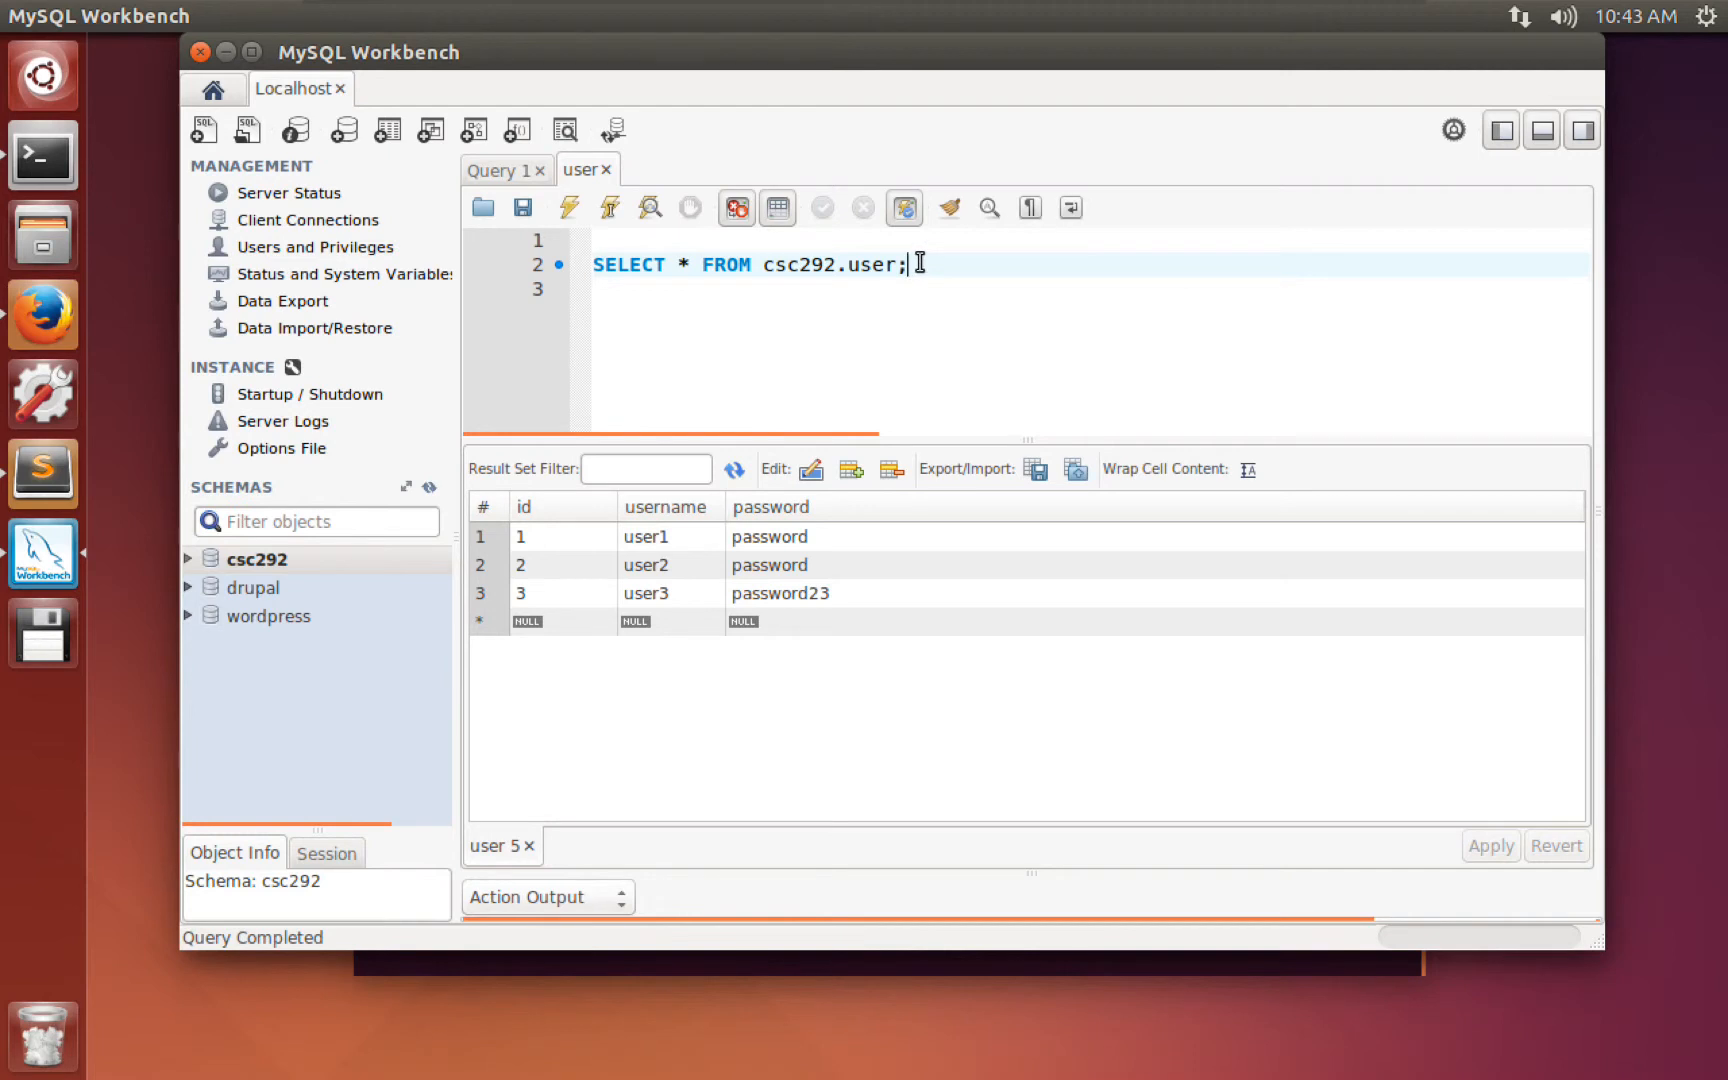
# Filter the query with WHERE id = 1 and run it, returning a single row.
pyautogui.press('BackSpace')
pyautogui.write('WHERE ')
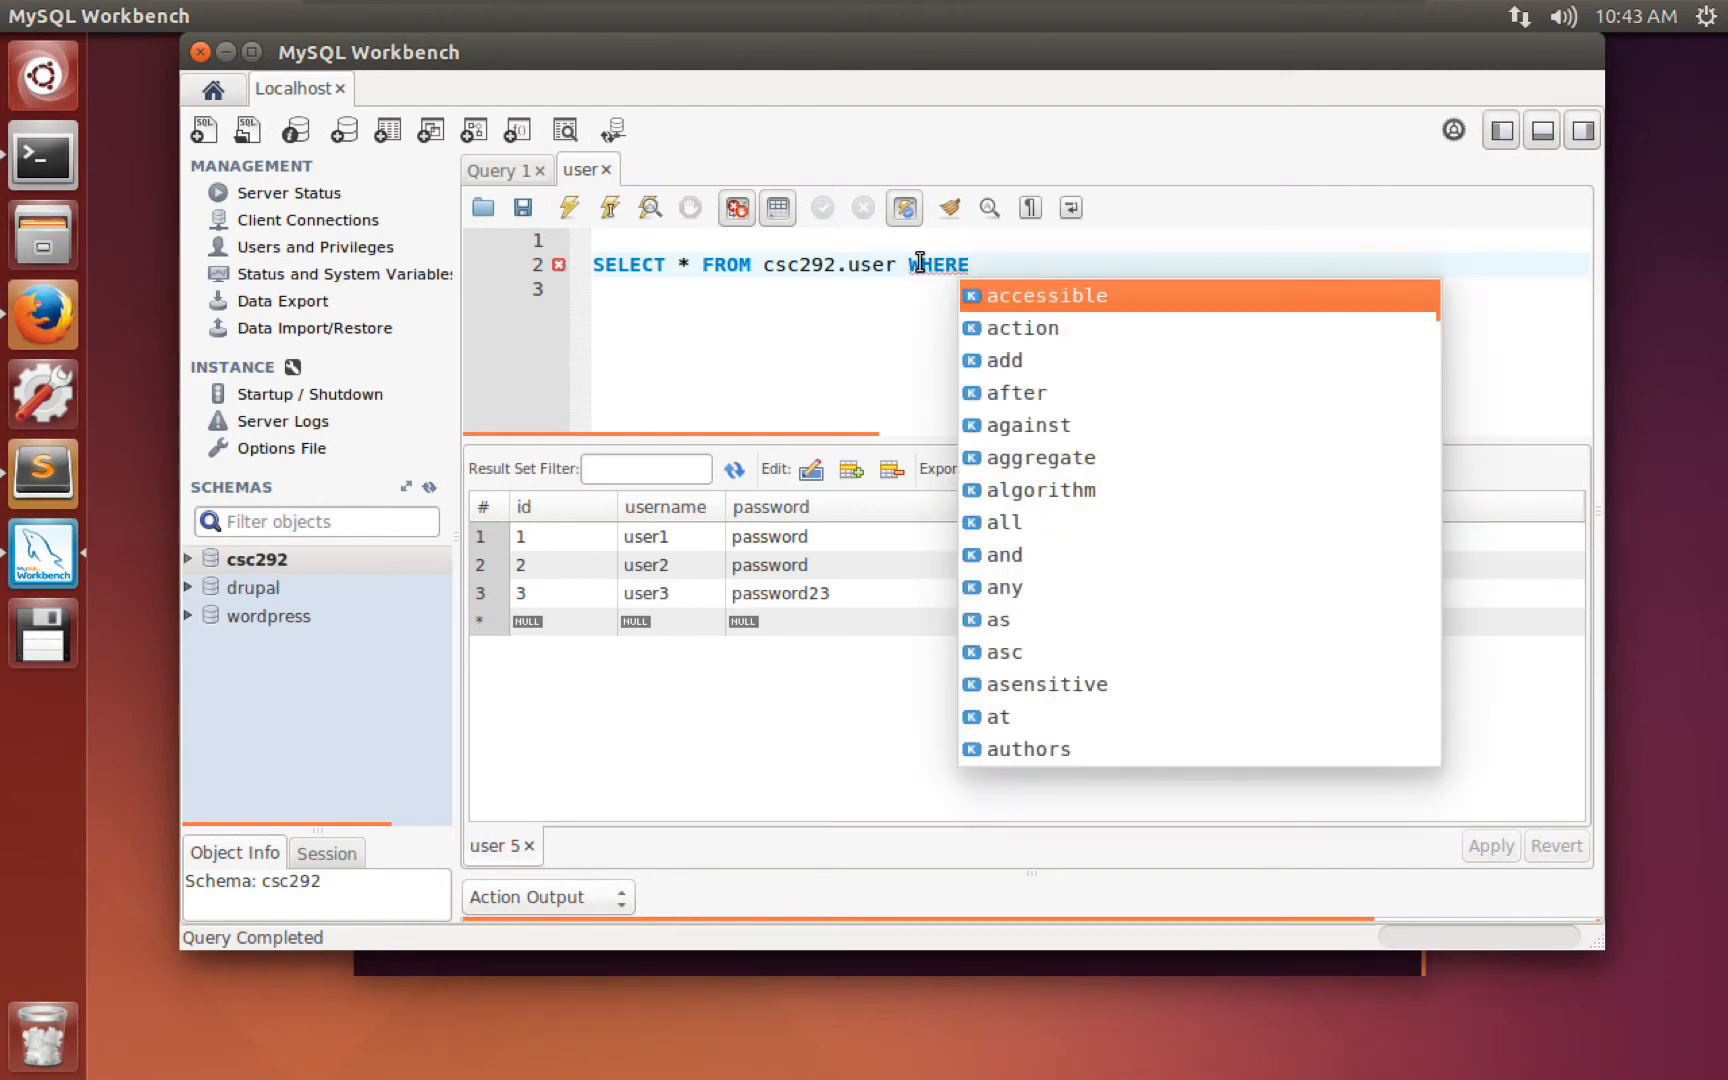
pyautogui.write('id = 1')
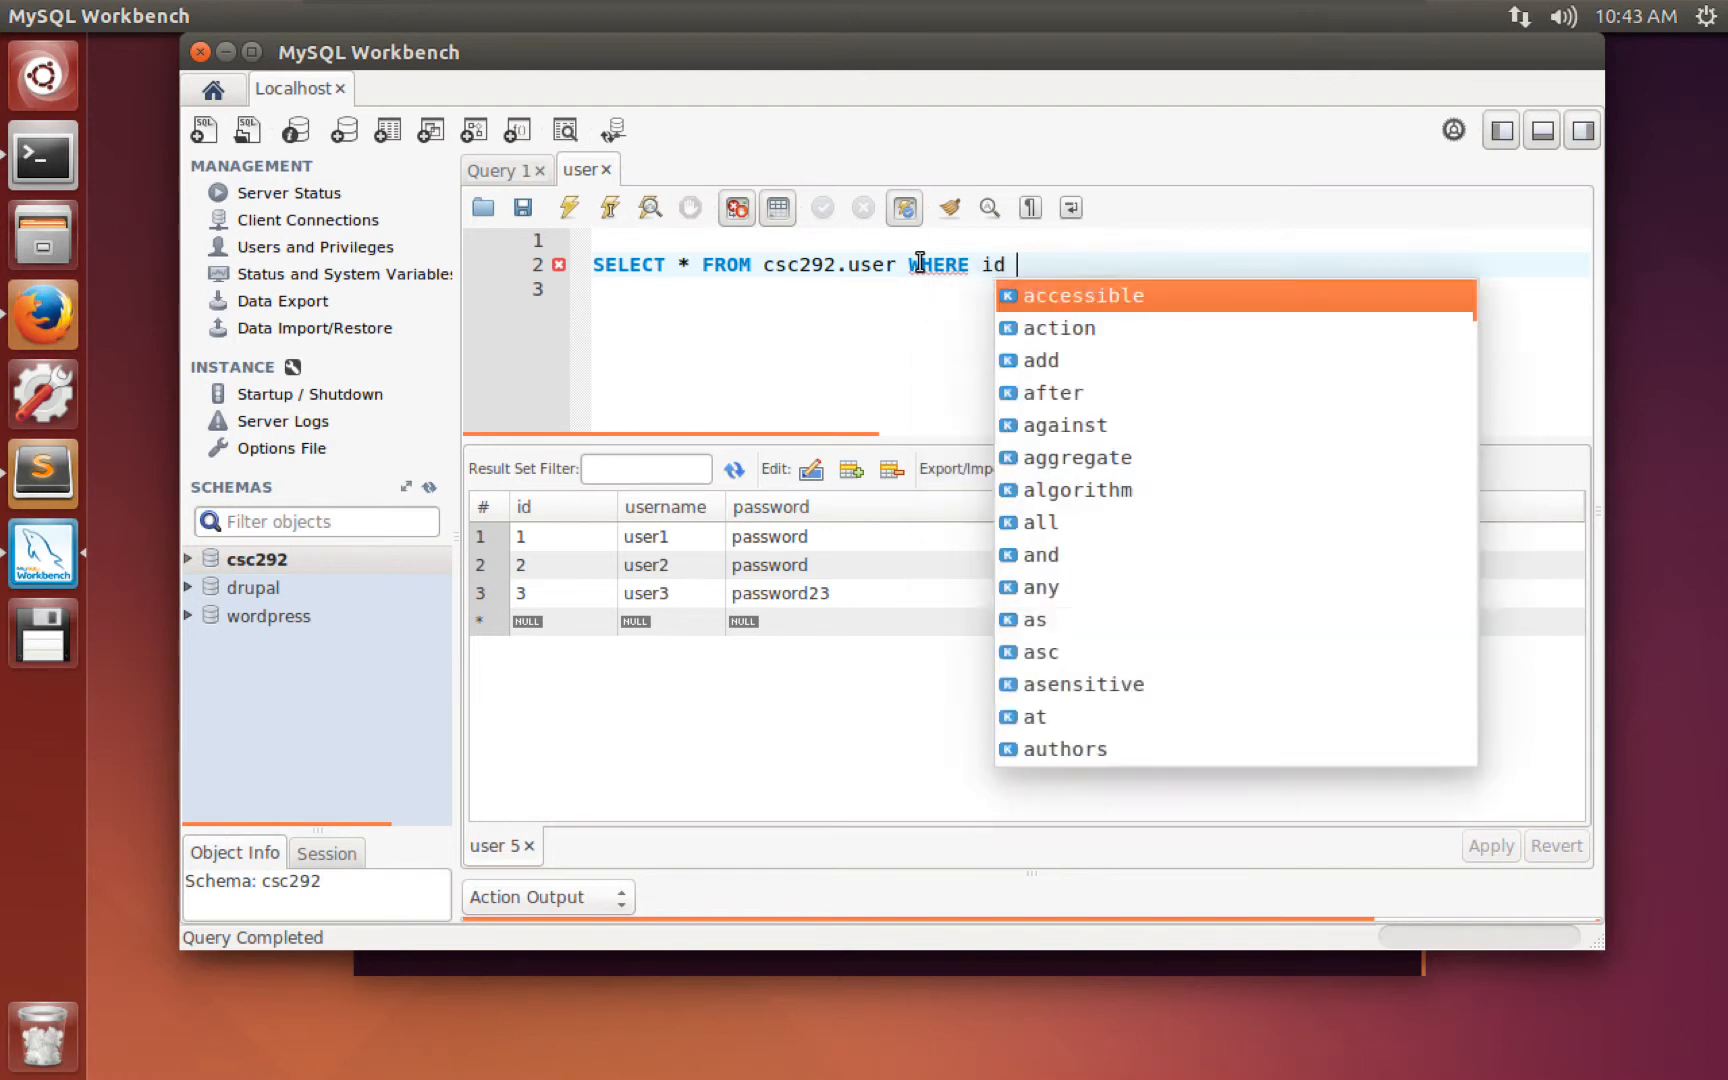
pyautogui.click(570, 215)
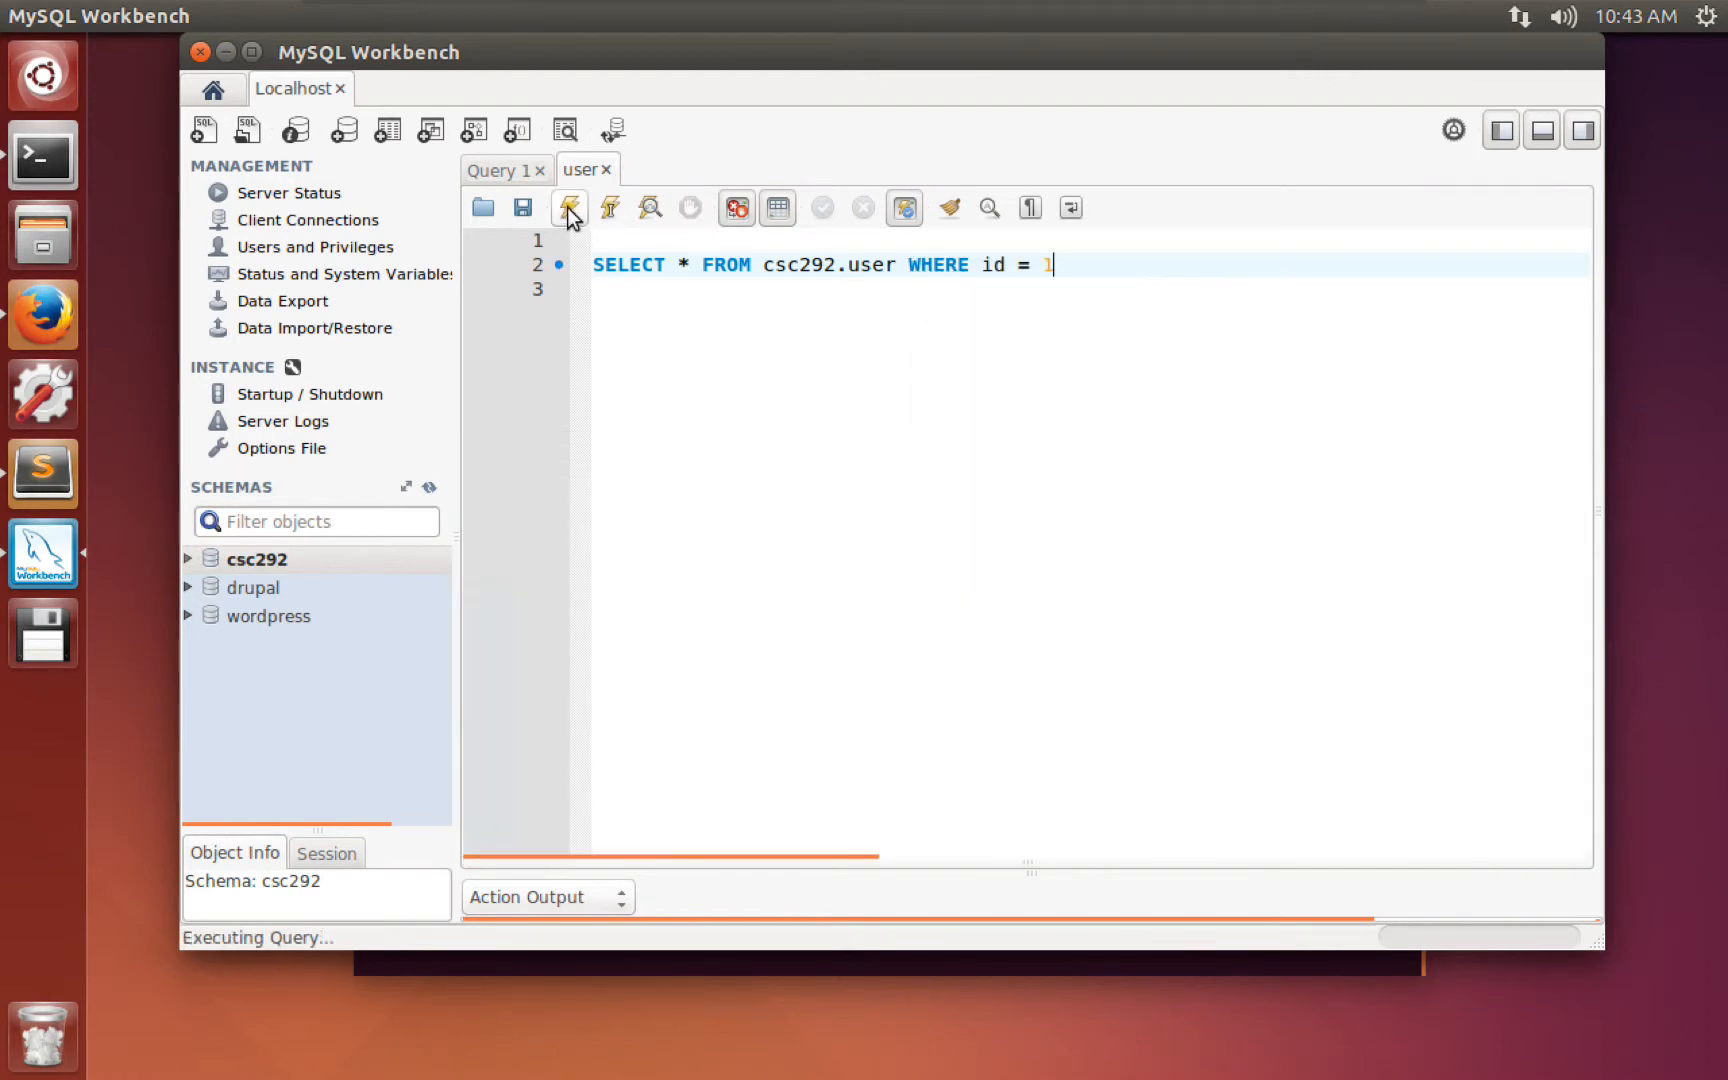
pyautogui.click(599, 537)
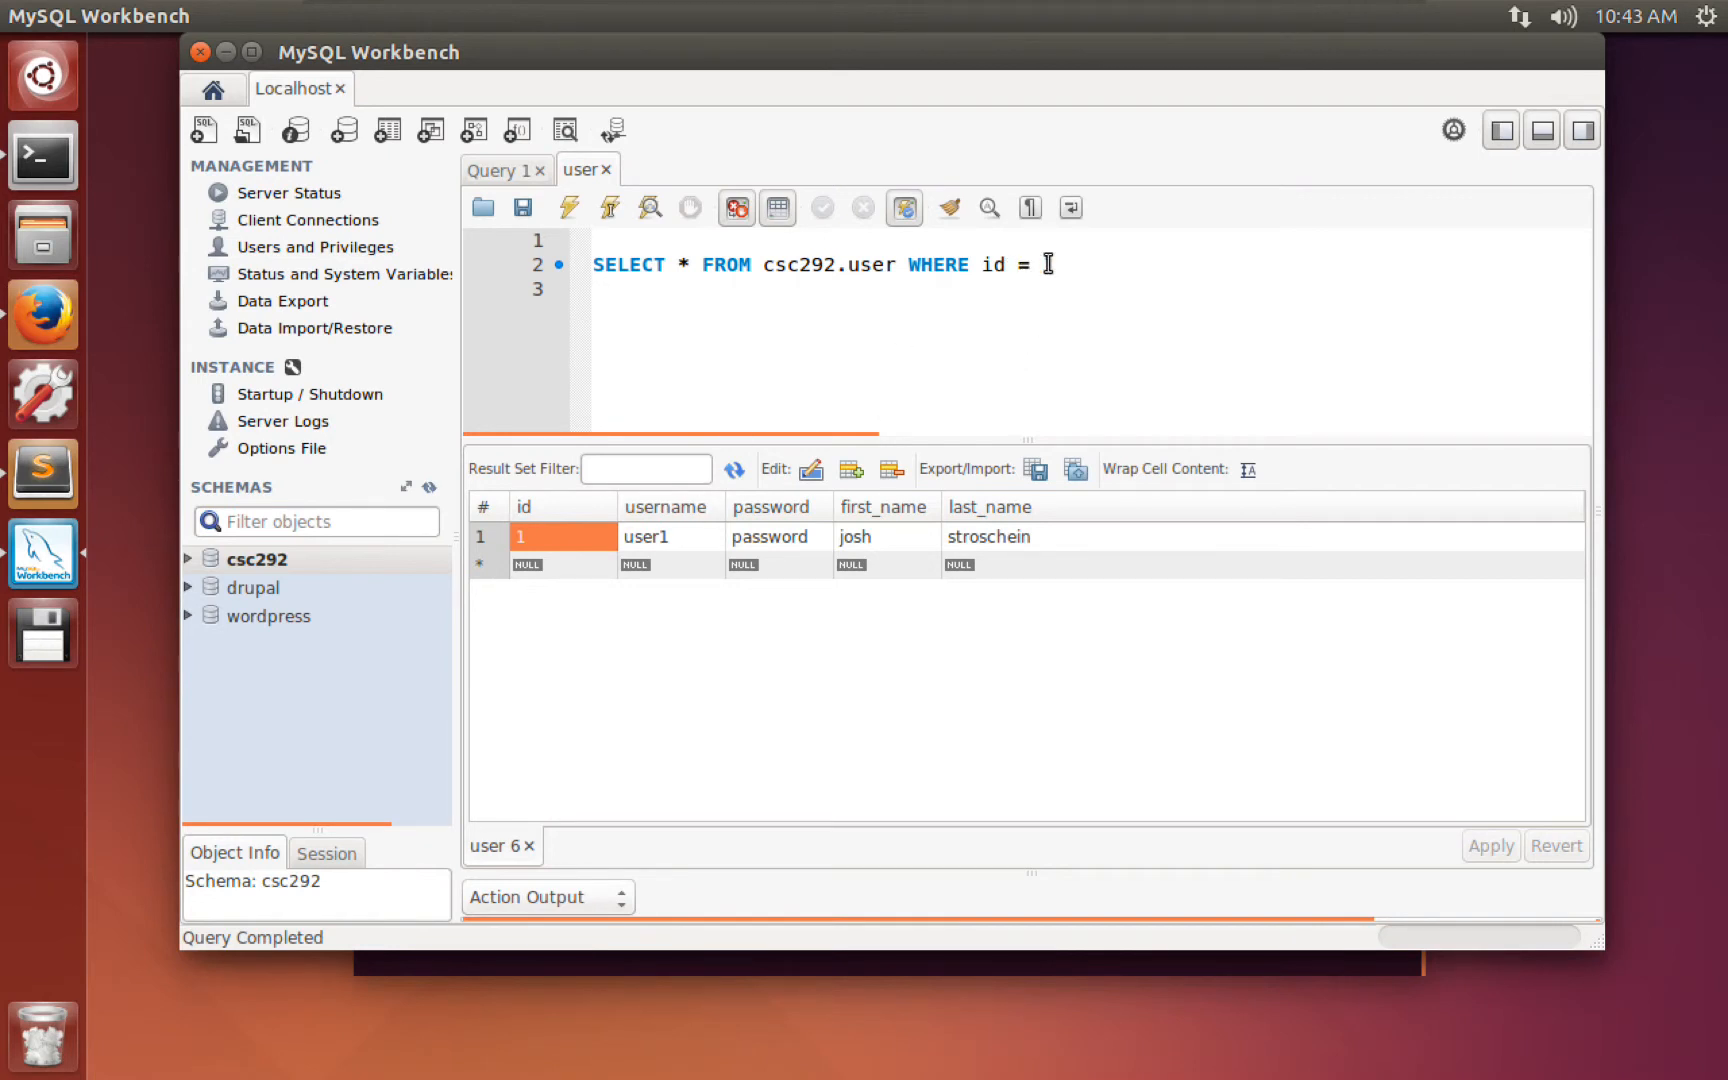
# Change the filter to WHERE username LIKE 'user%', run it, then select the WHERE clause.
pyautogui.moveTo(1048, 264); pyautogui.dragTo(1017, 264)
pyautogui.write('LIKE')
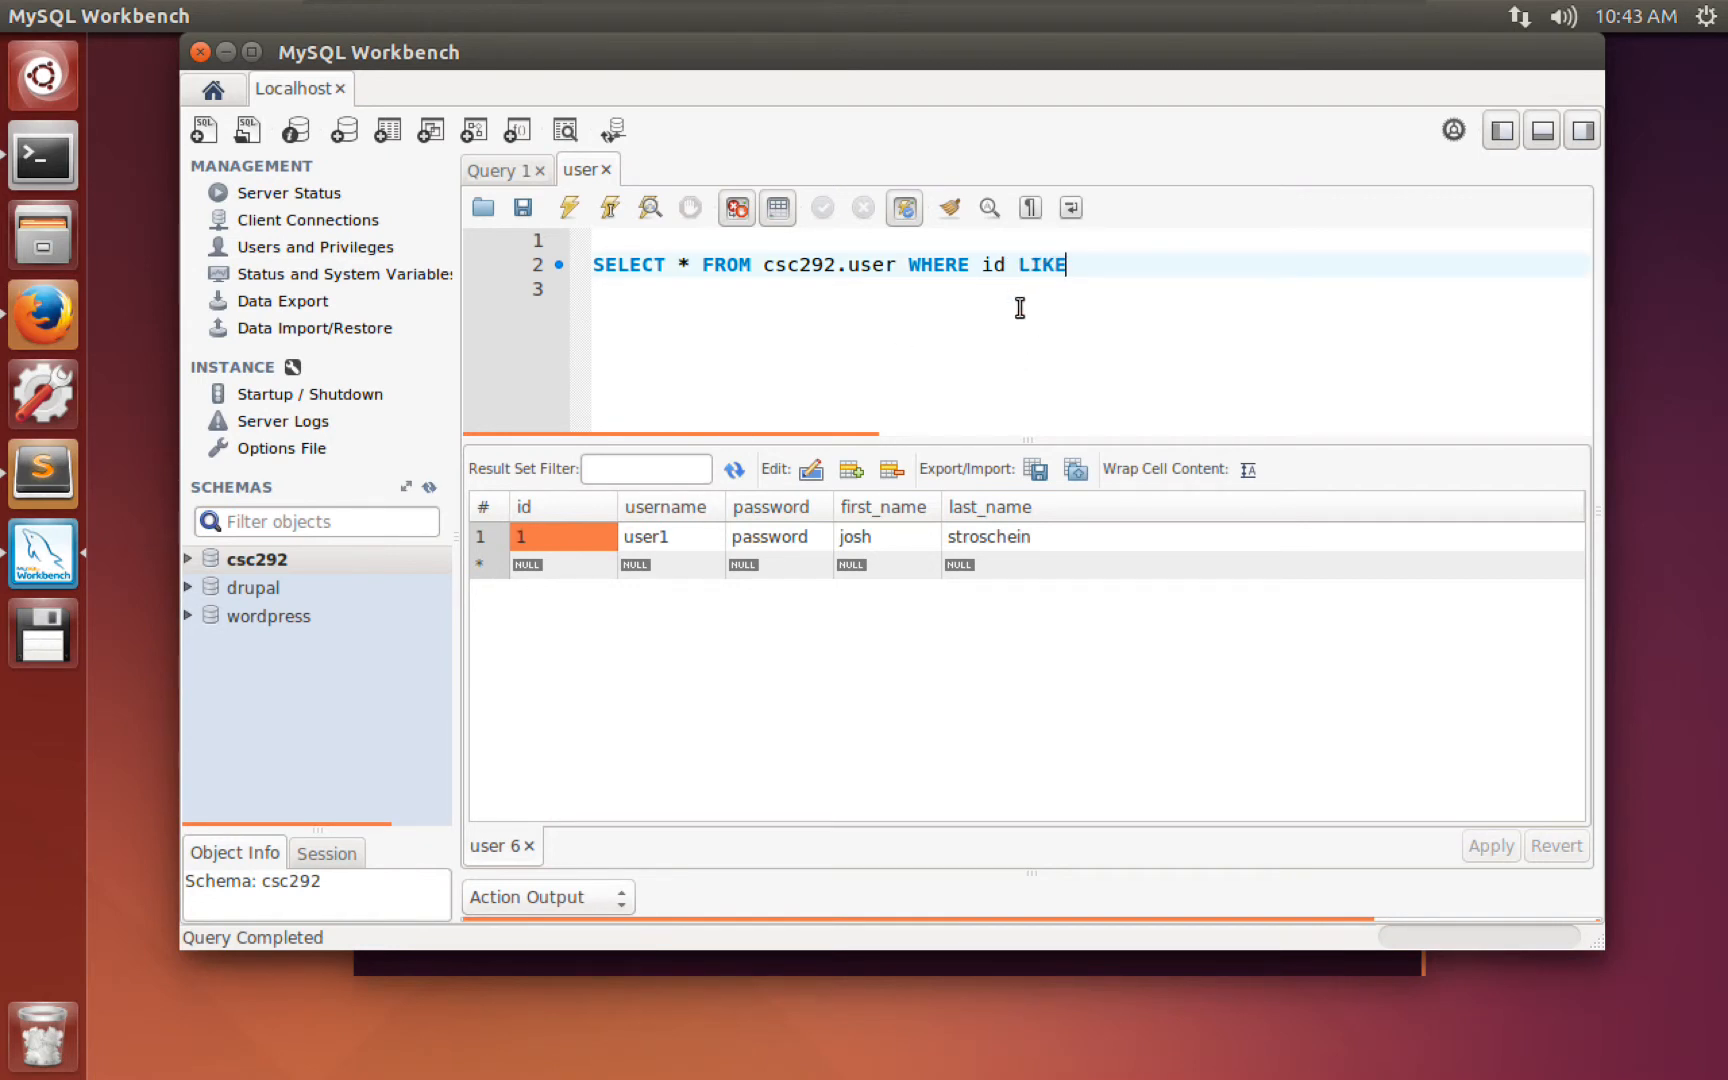
pyautogui.press('BackSpace')
pyautogui.press('BackSpace')
pyautogui.press('BackSpace')
pyautogui.press('BackSpace')
pyautogui.press('BackSpace')
pyautogui.press('BackSpace')
pyautogui.press('BackSpace')
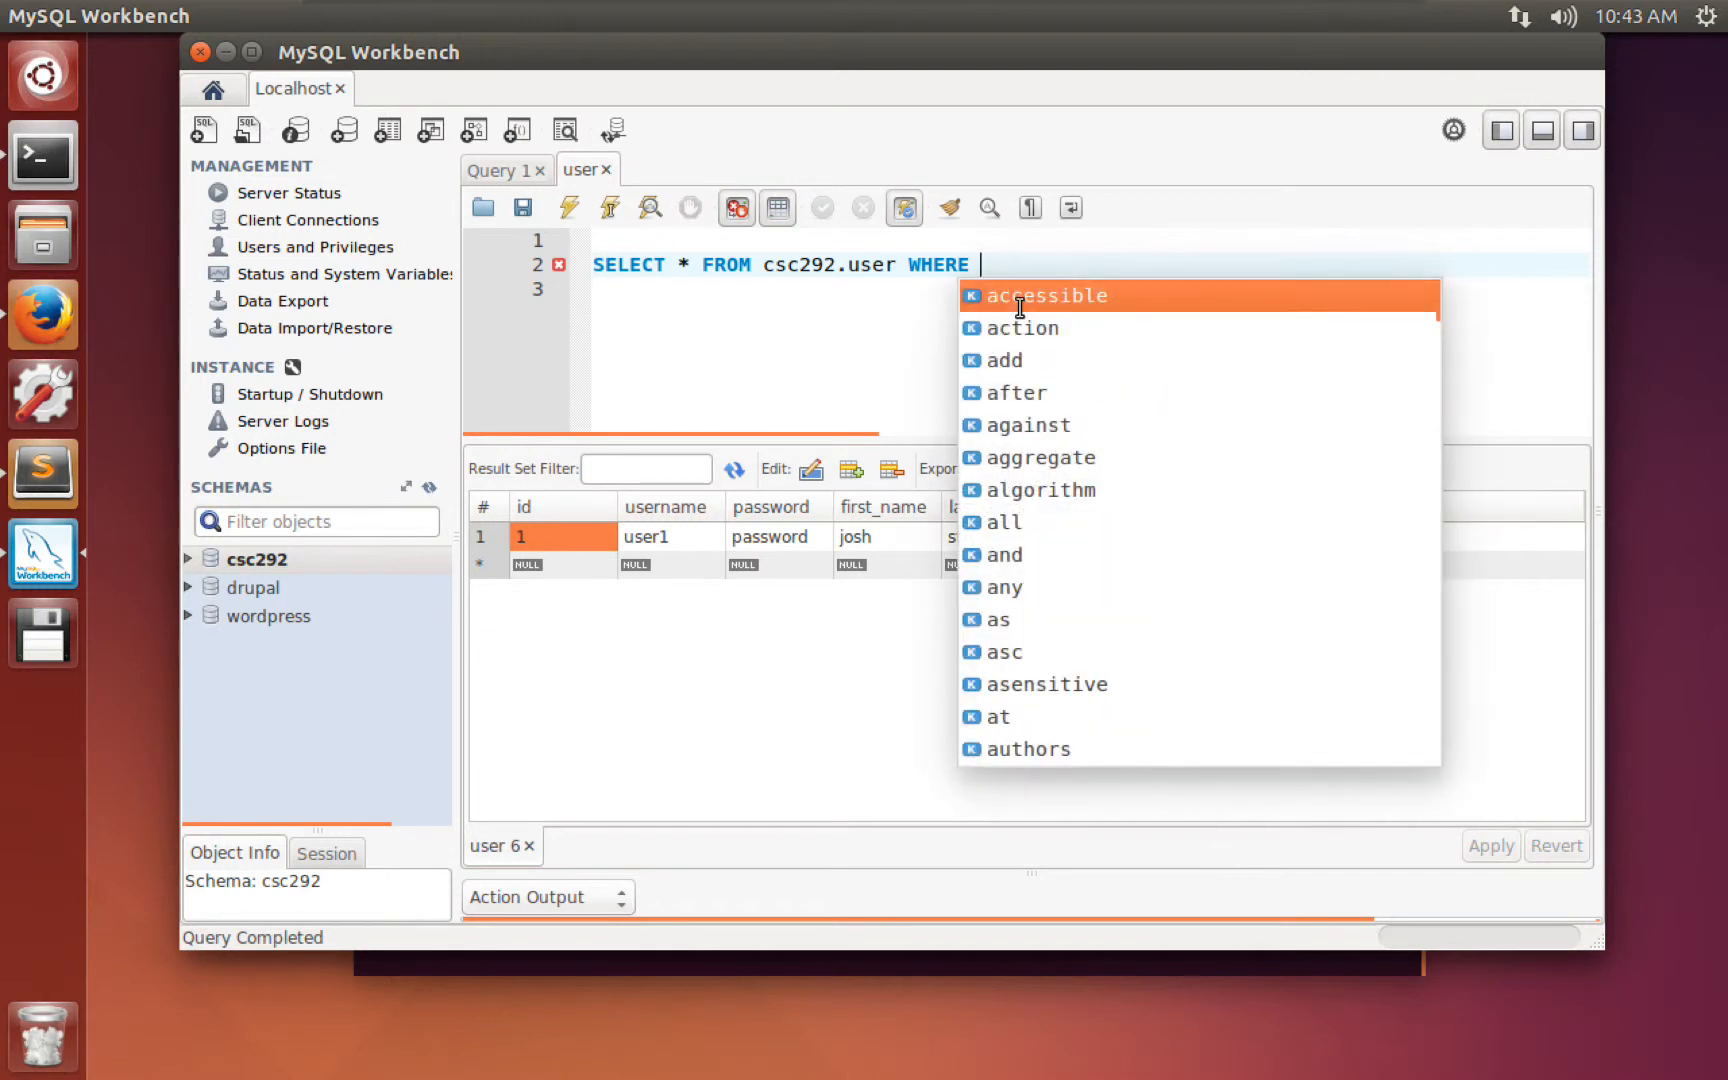
pyautogui.write("username LIKE '")
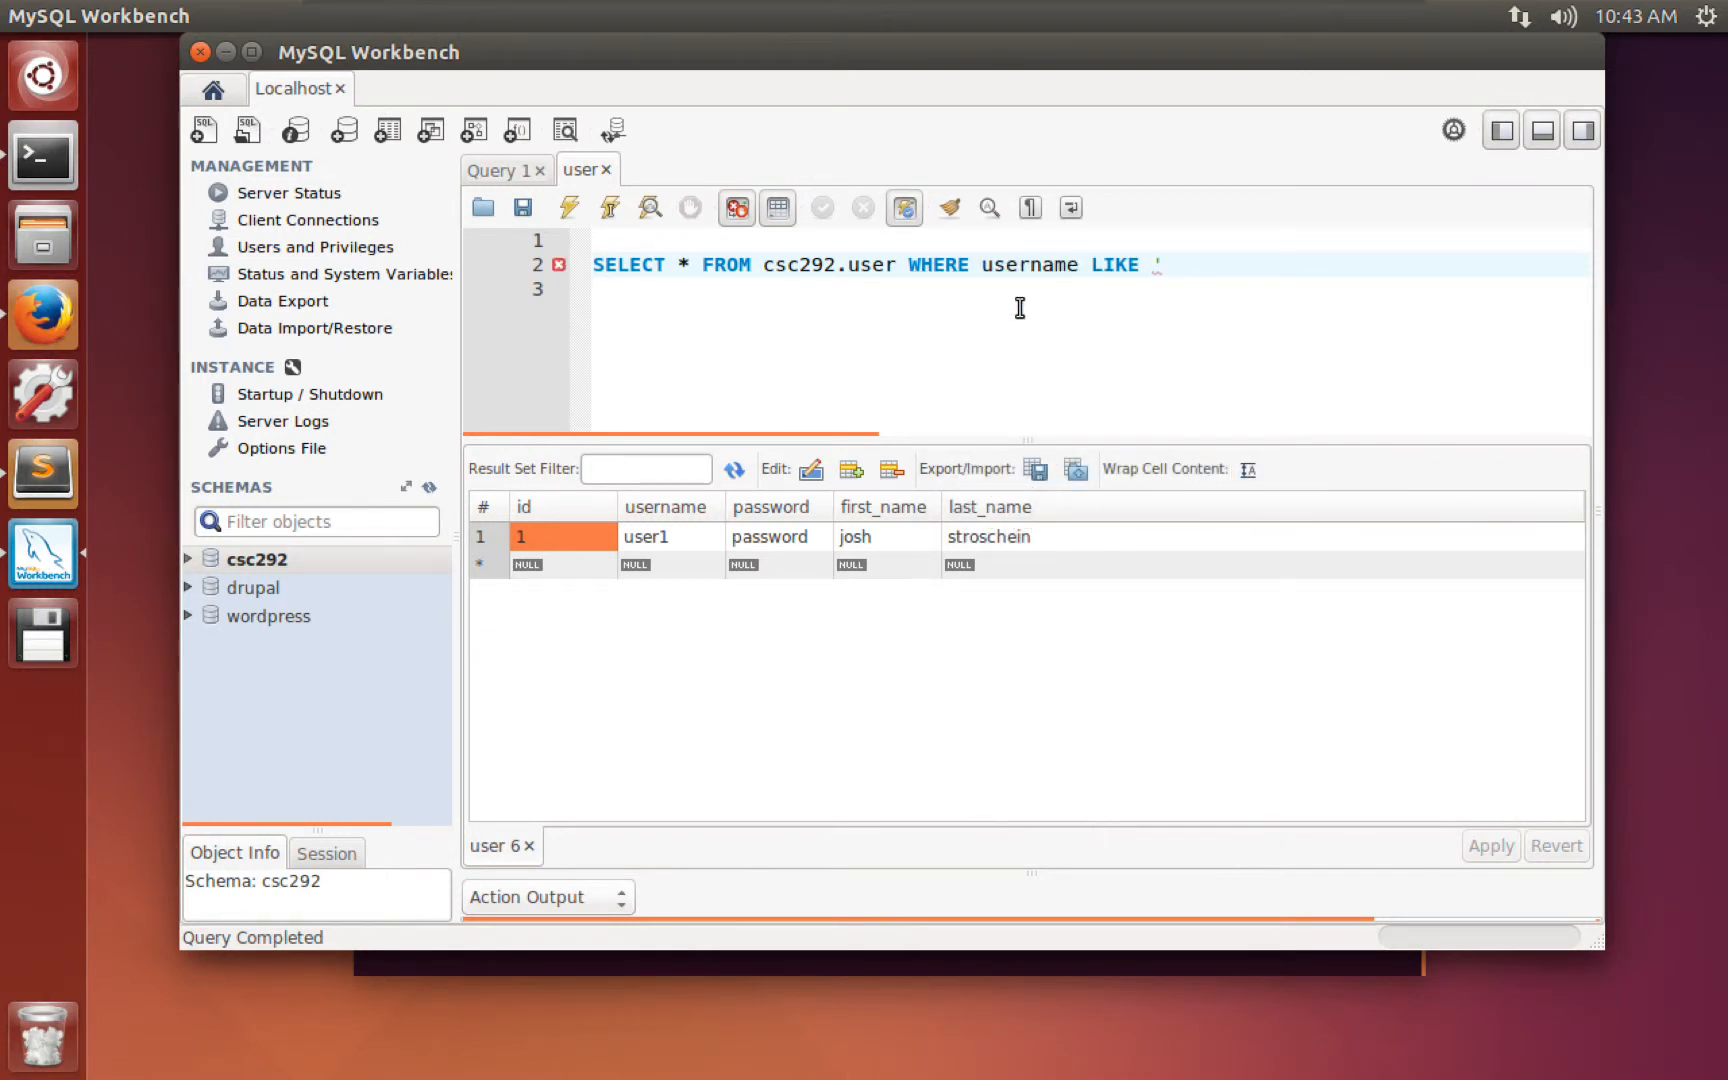
pyautogui.write("user%'")
pyautogui.moveTo(1222, 261); pyautogui.dragTo(1203, 262)
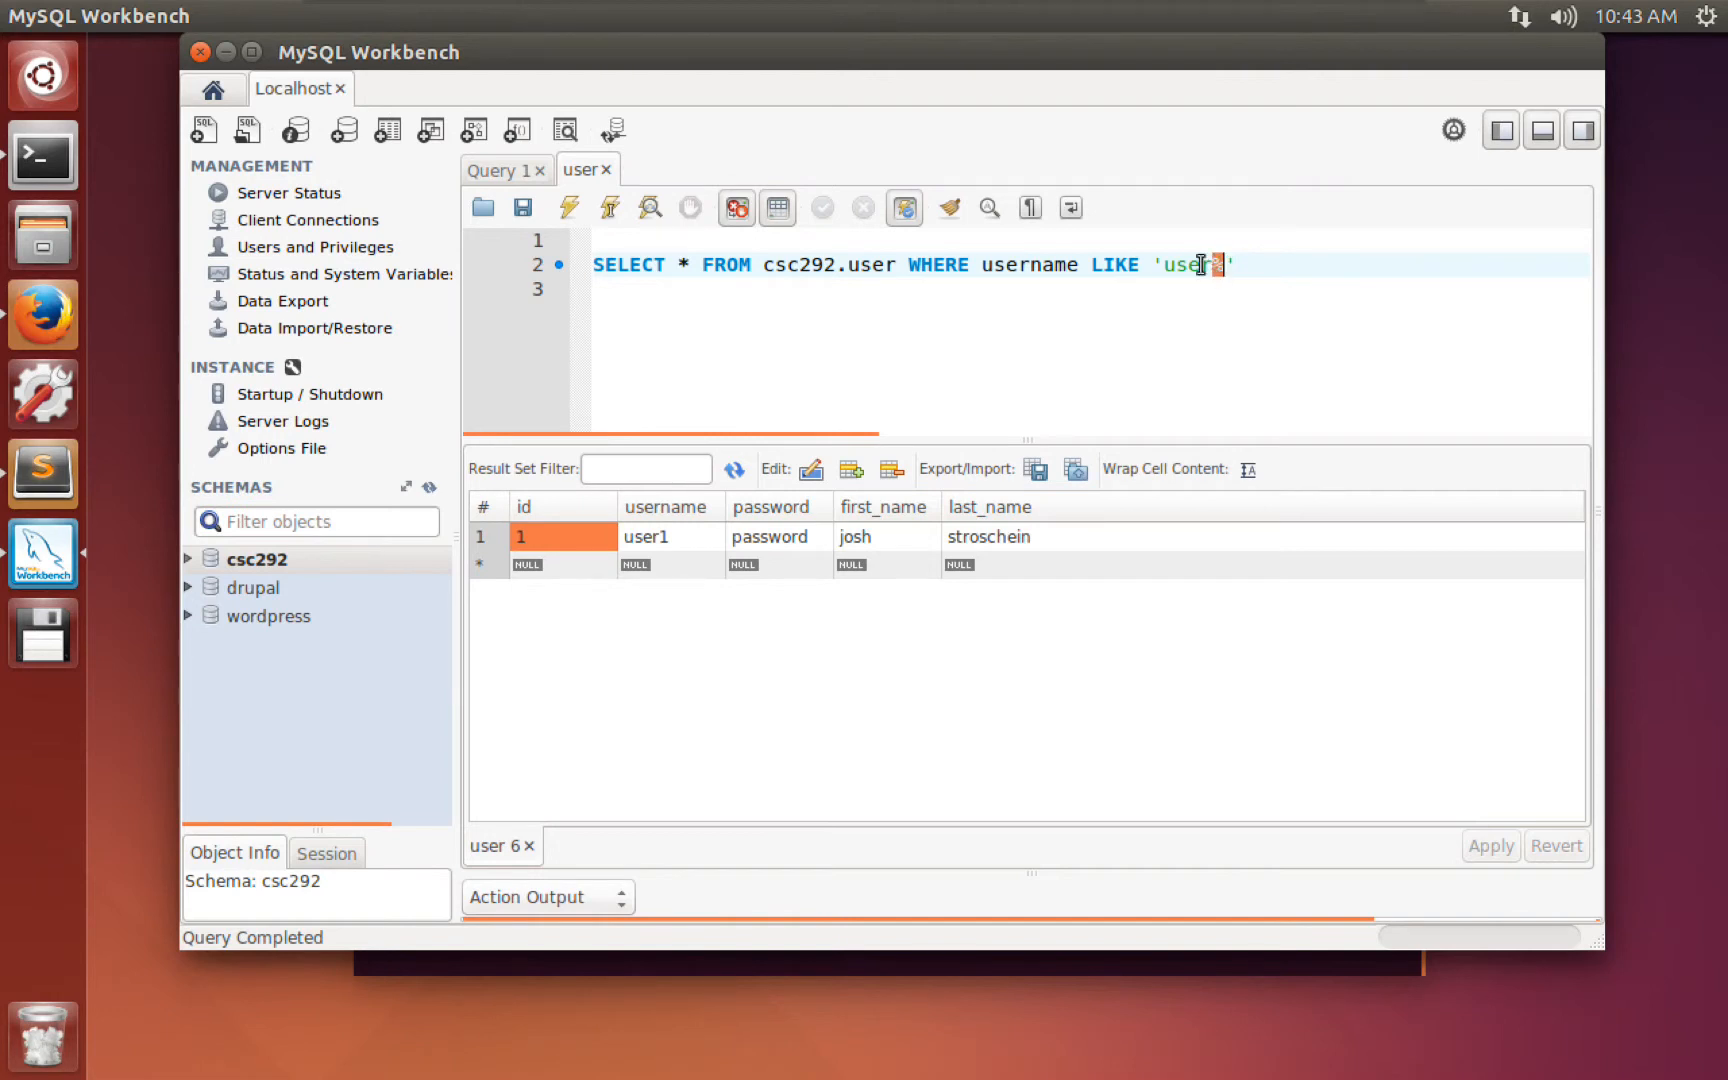
pyautogui.click(629, 283)
pyautogui.click(569, 207)
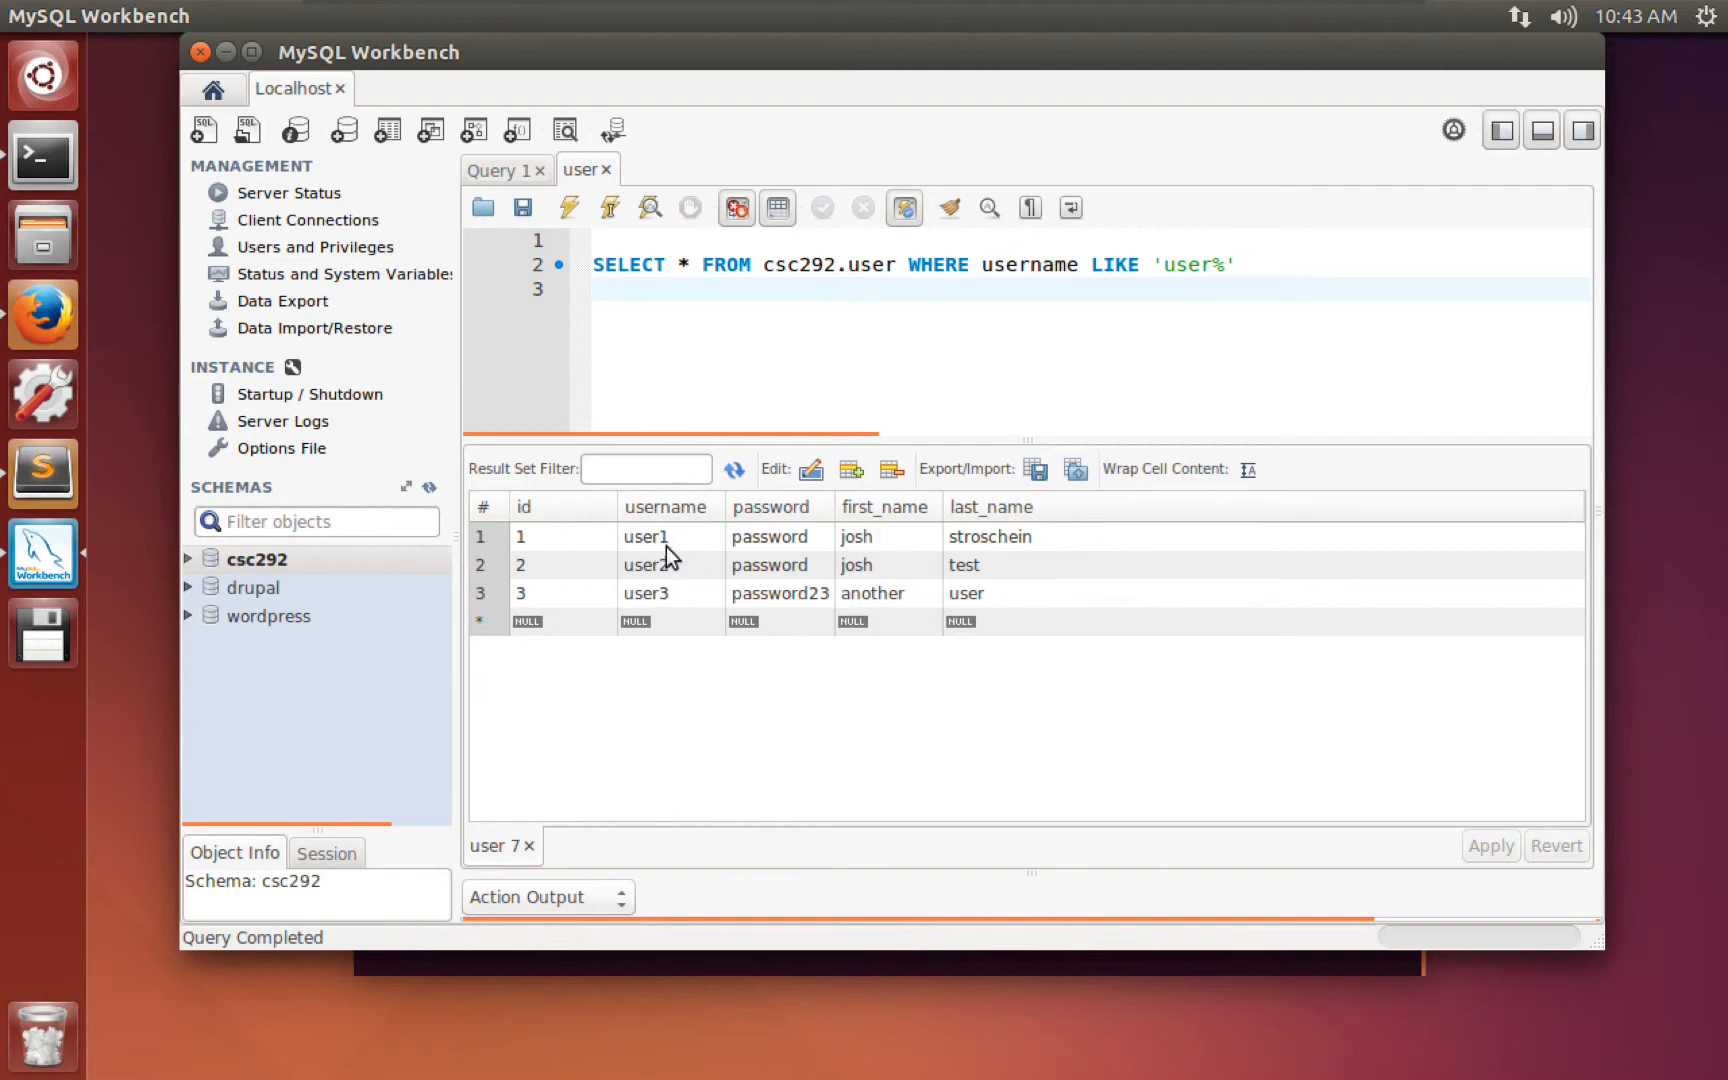
pyautogui.click(1249, 264)
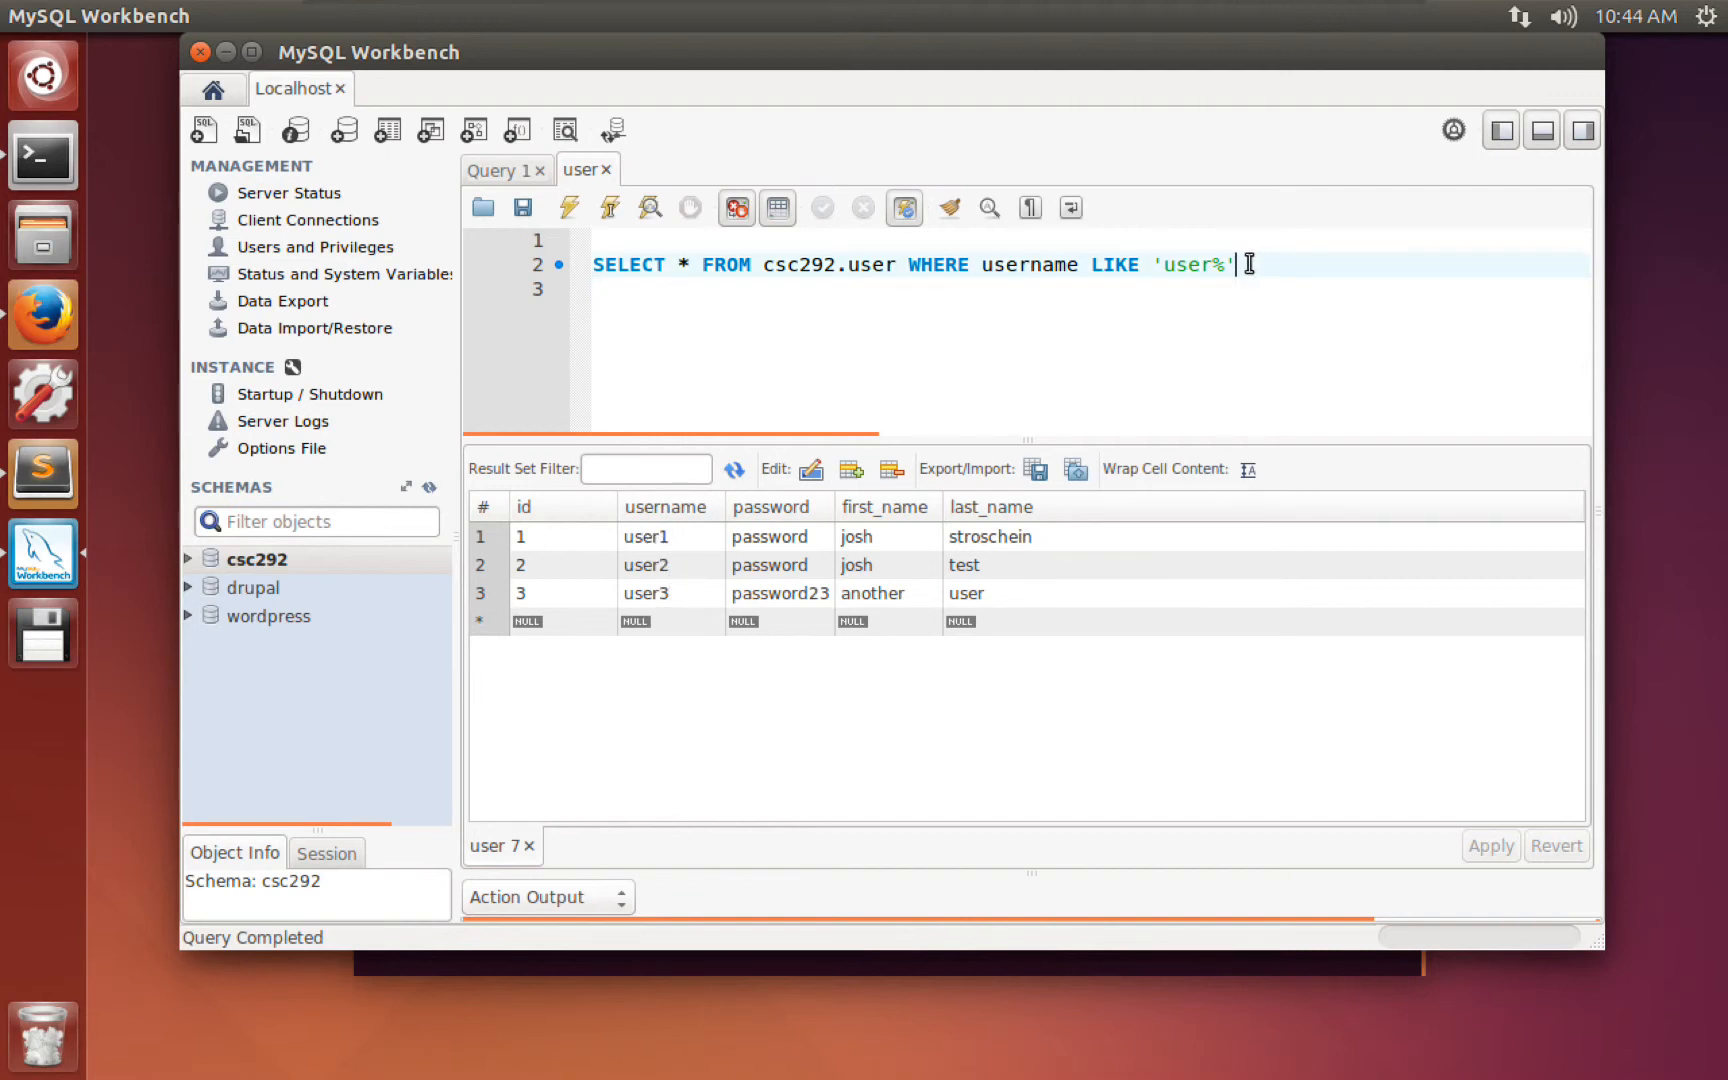
pyautogui.moveTo(1249, 264); pyautogui.dragTo(902, 253)
# Replace the WHERE clause with ORDER BY id, running it plain, ASC, and DESC.
pyautogui.write('OR')
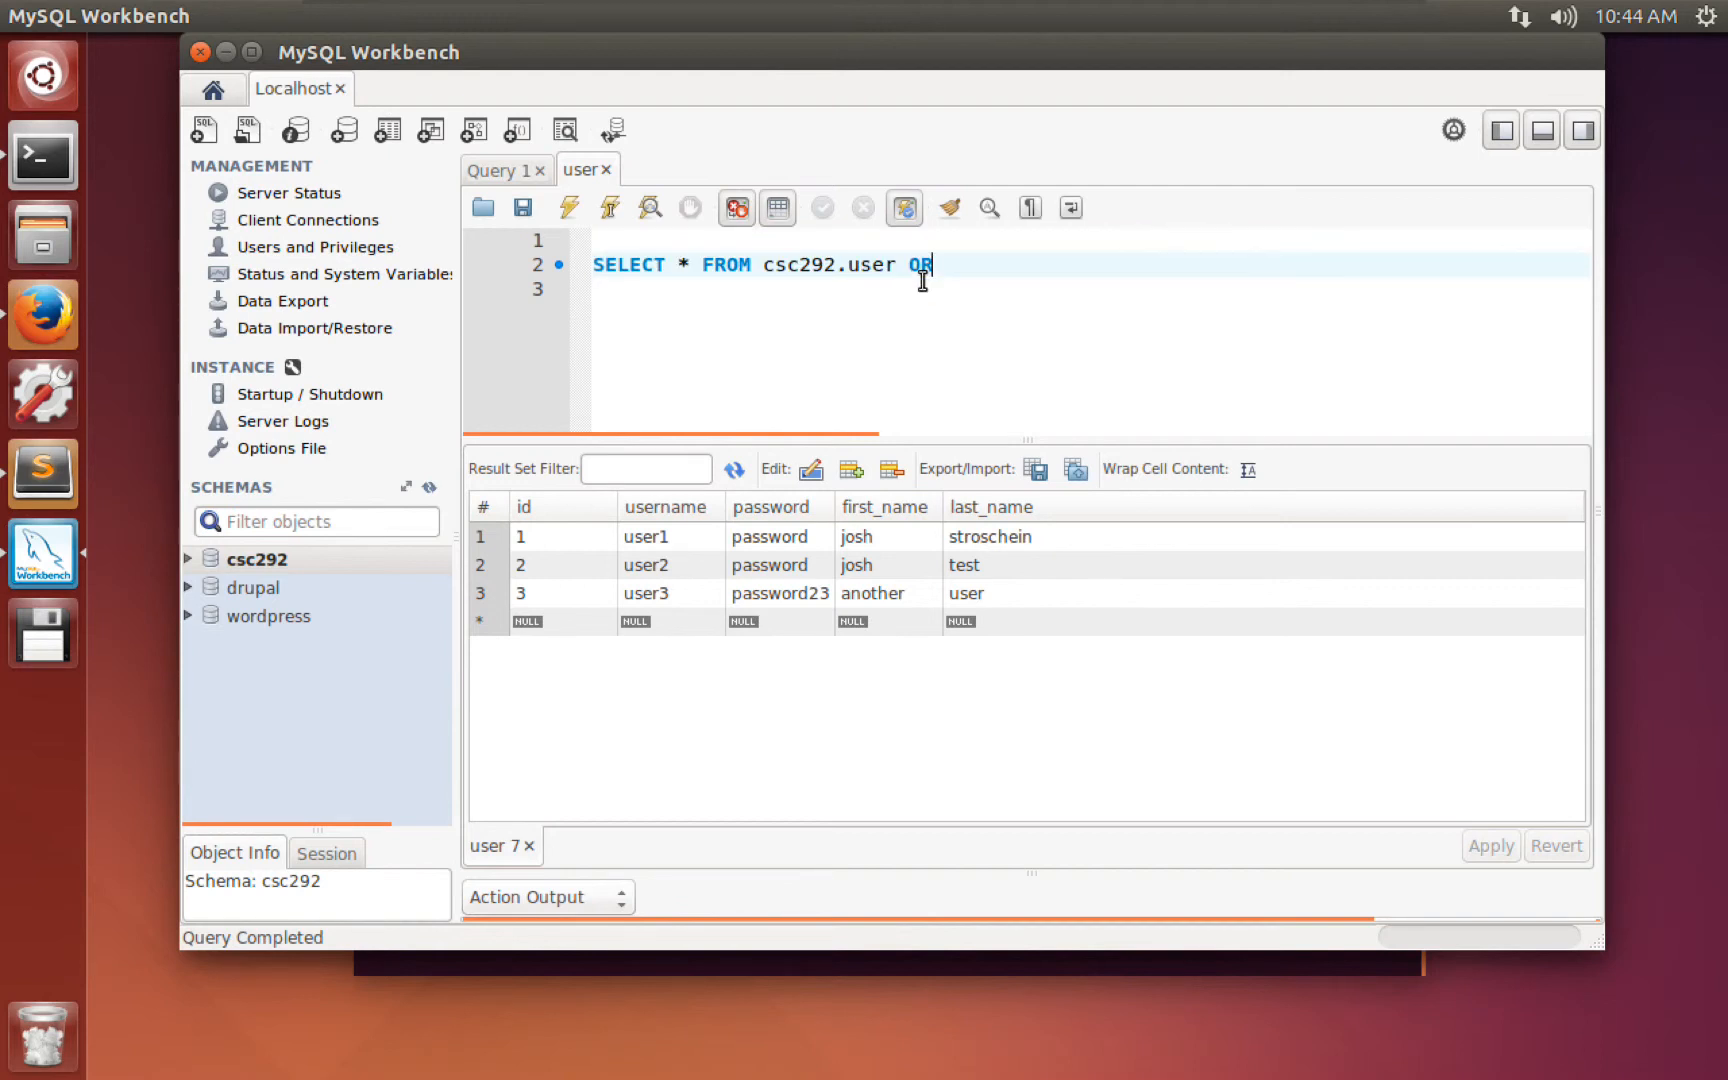
pyautogui.write('DER BY id')
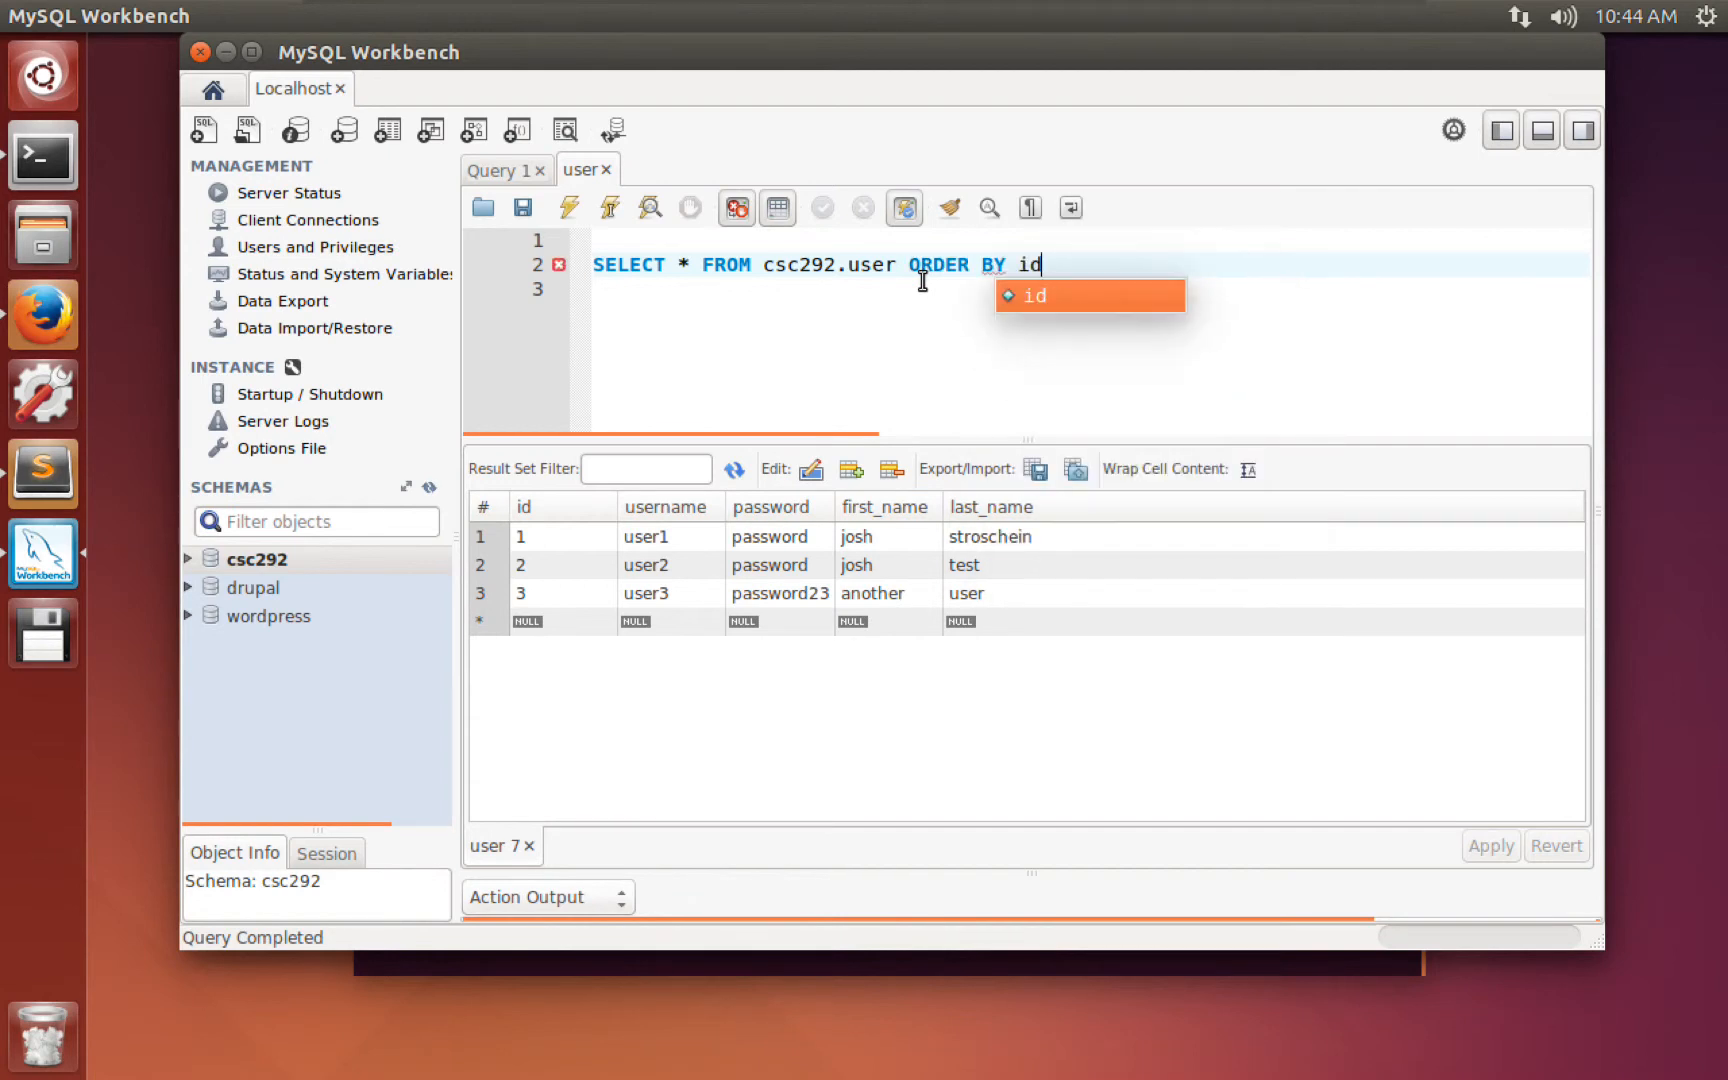
pyautogui.click(779, 284)
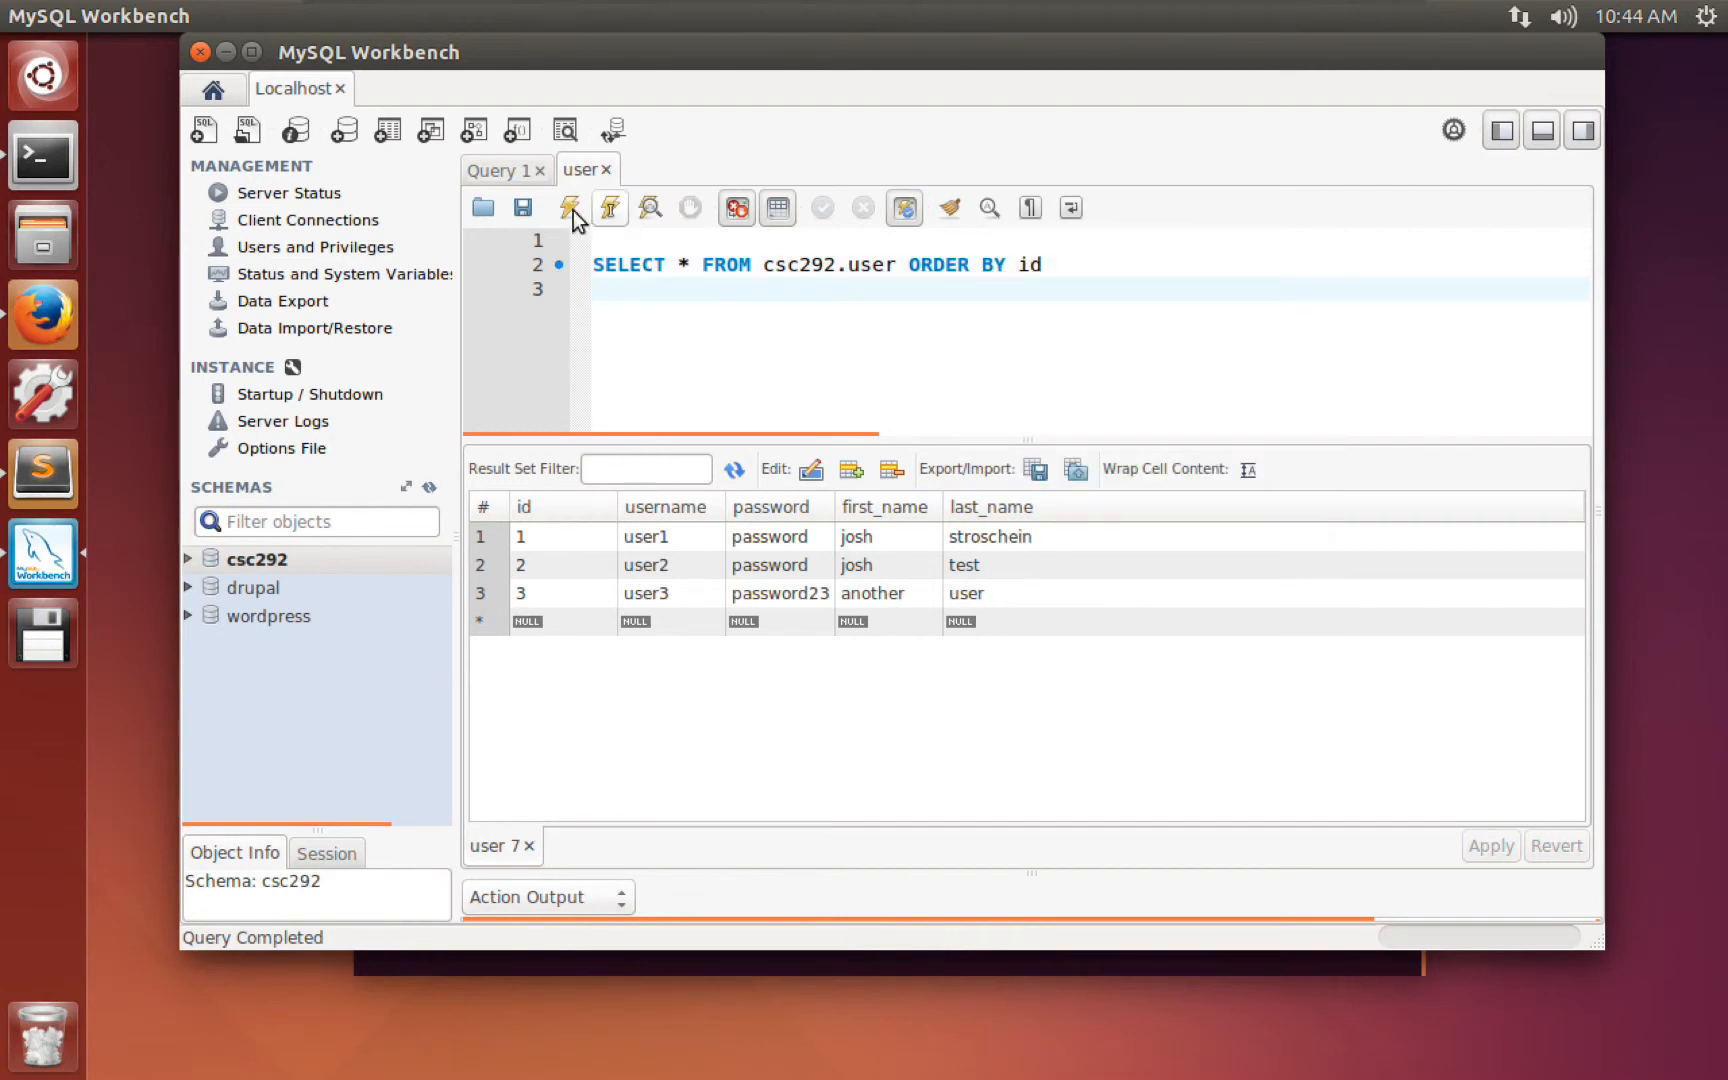
pyautogui.click(1052, 262)
pyautogui.write('ASC')
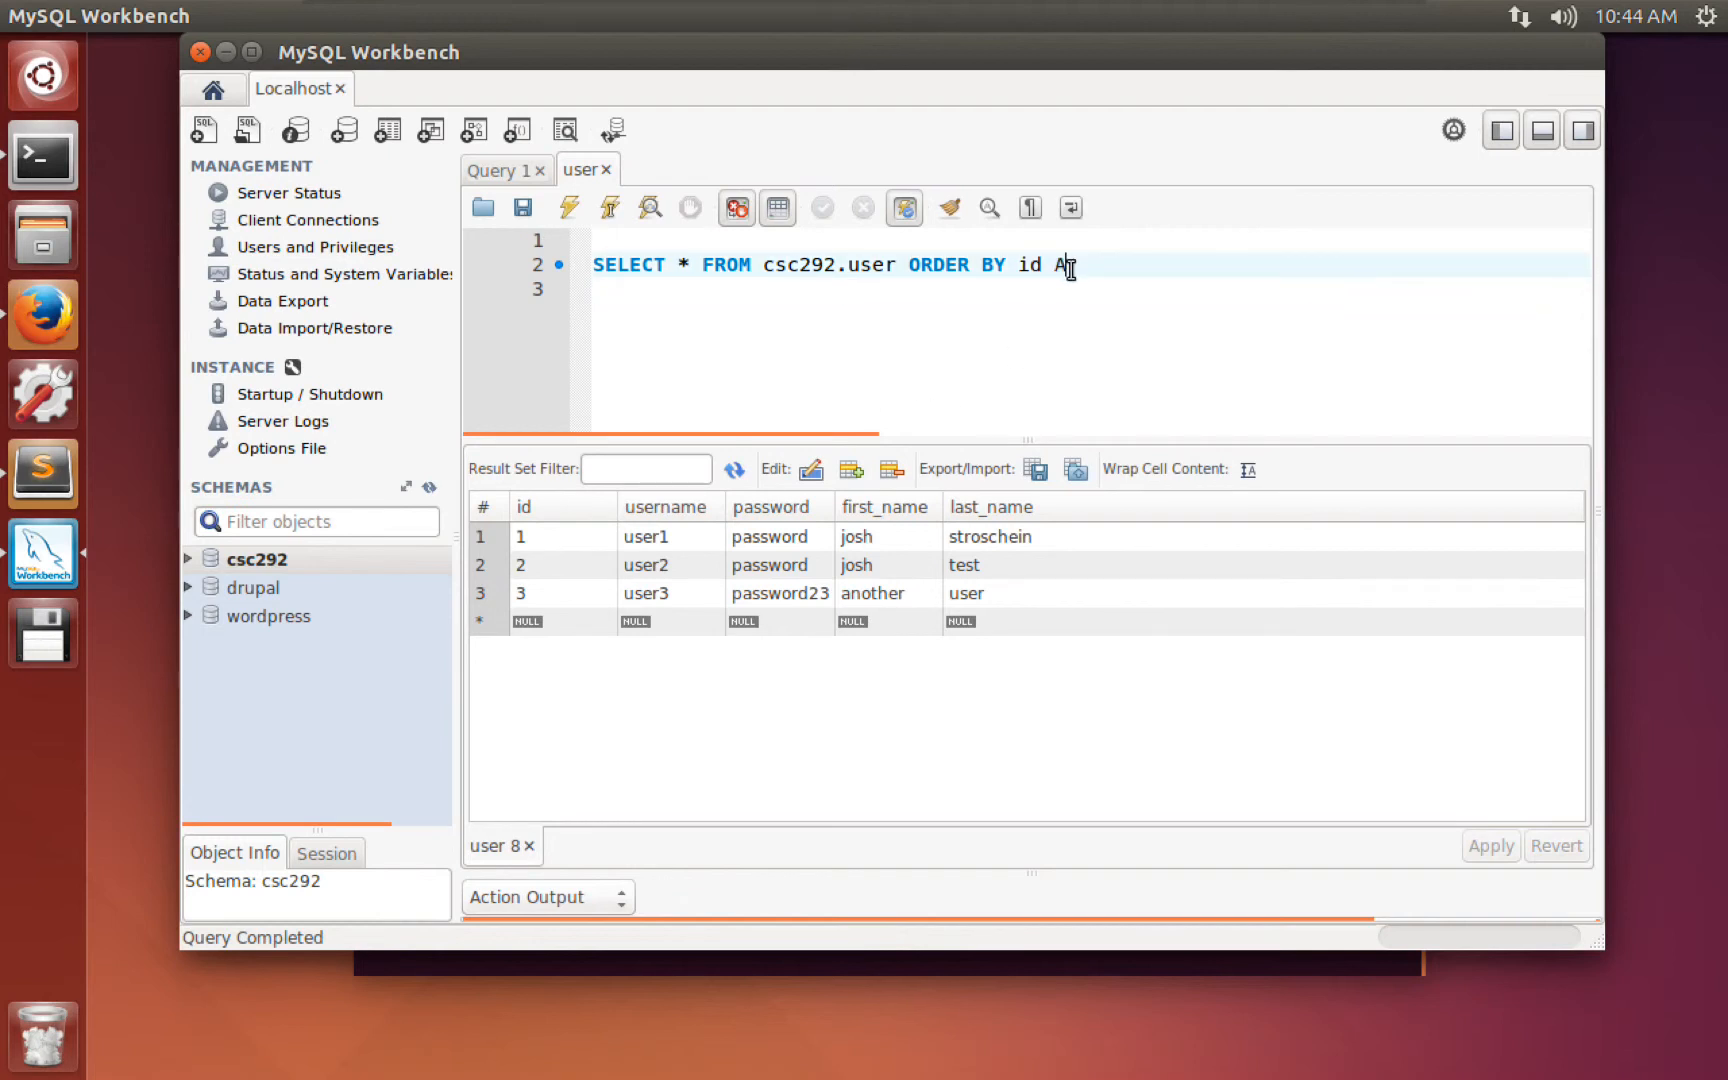
pyautogui.click(576, 202)
pyautogui.press('BackSpace')
pyautogui.press('BackSpace')
pyautogui.press('BackSpace')
pyautogui.write('DESC')
pyautogui.click(568, 212)
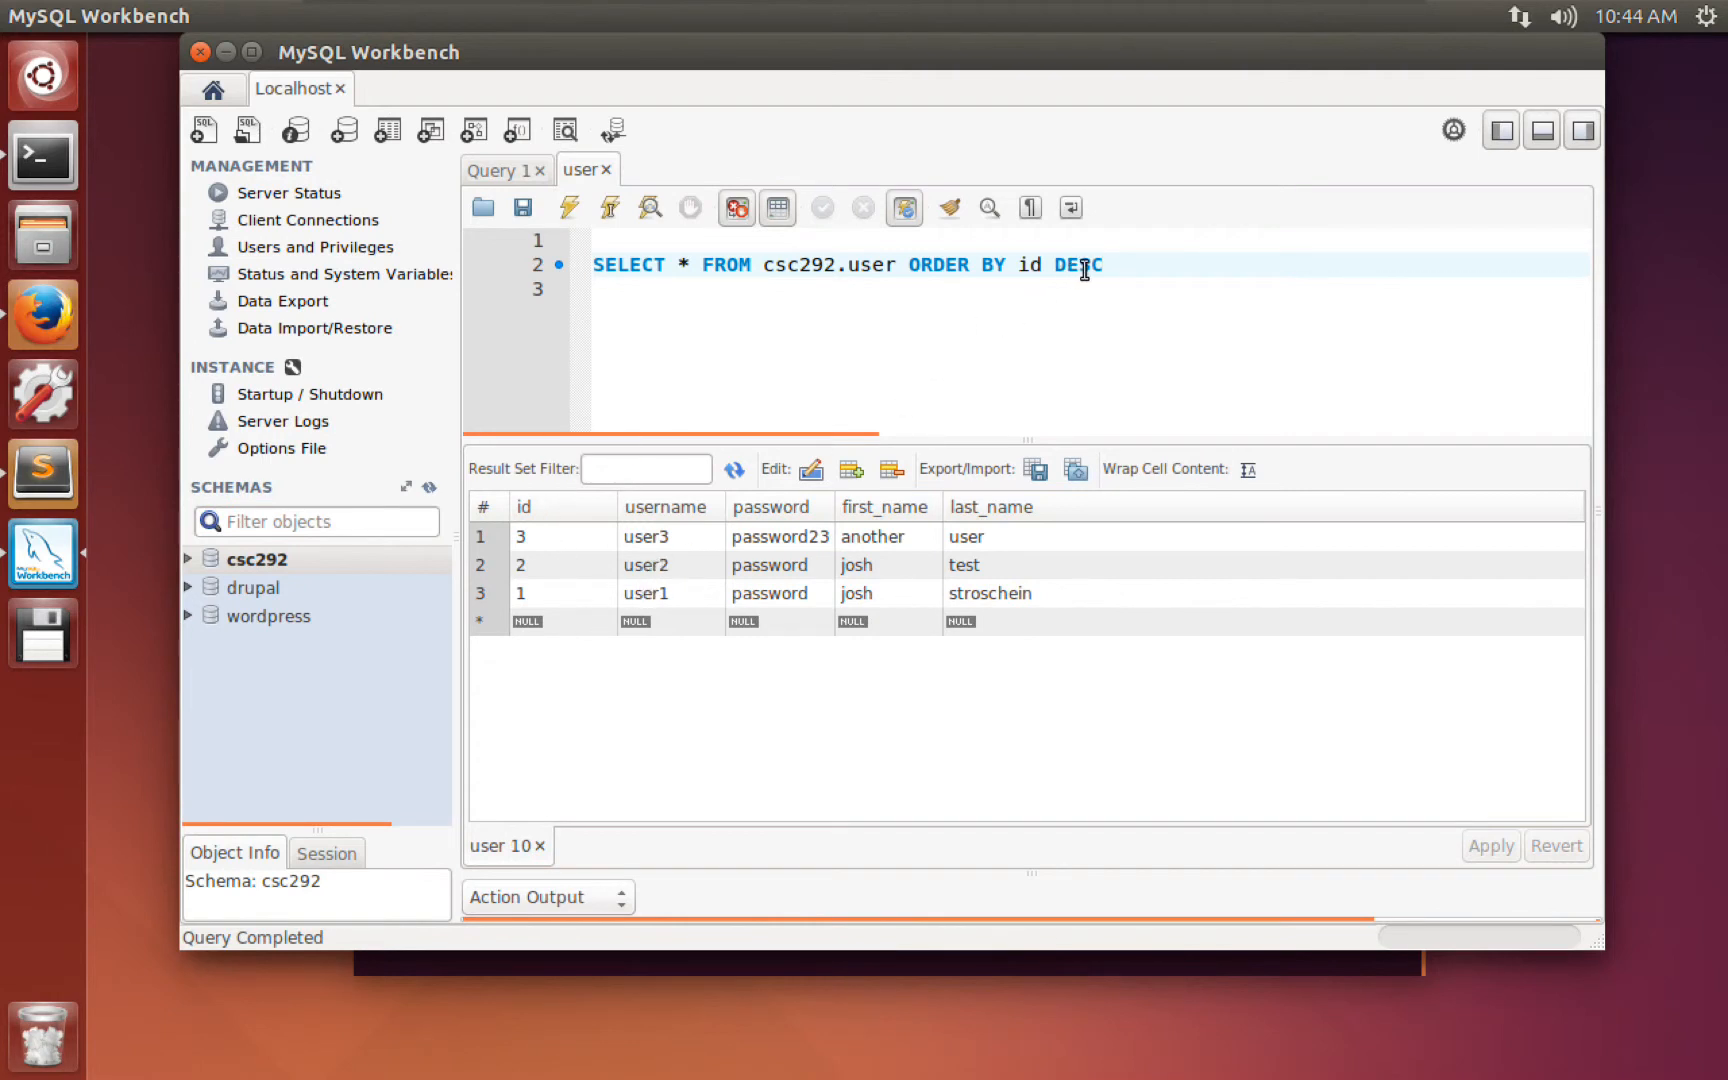
# Sort the users by username DESC and run the query.
pyautogui.moveTo(1104, 264); pyautogui.dragTo(1017, 264)
pyautogui.press('BackSpace')
pyautogui.write('usre')
pyautogui.press('BackSpace')
pyautogui.write('ername DESC')
pyautogui.click(570, 207)
# Switch the sort to ORDER BY username ASC and run it, listing user1 to user3.
pyautogui.moveTo(1177, 264); pyautogui.dragTo(1128, 264)
pyautogui.press('BackSpace')
pyautogui.write('ASC')
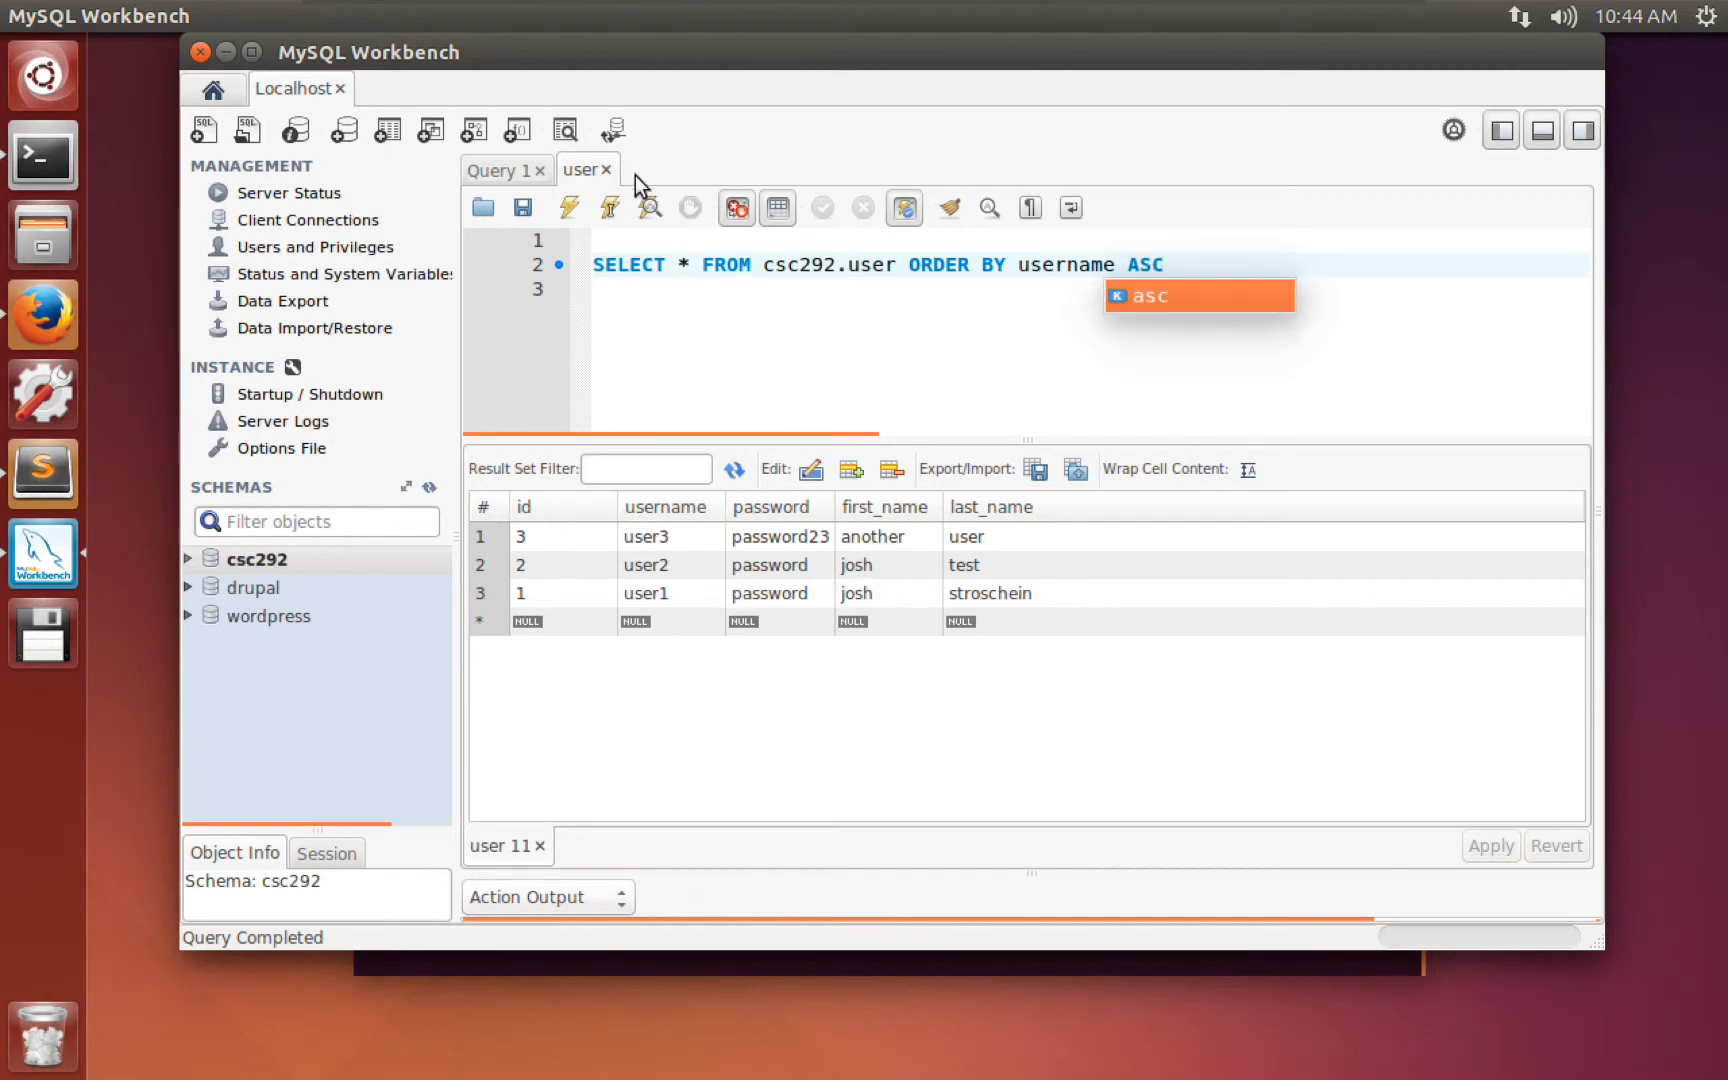
pyautogui.click(573, 208)
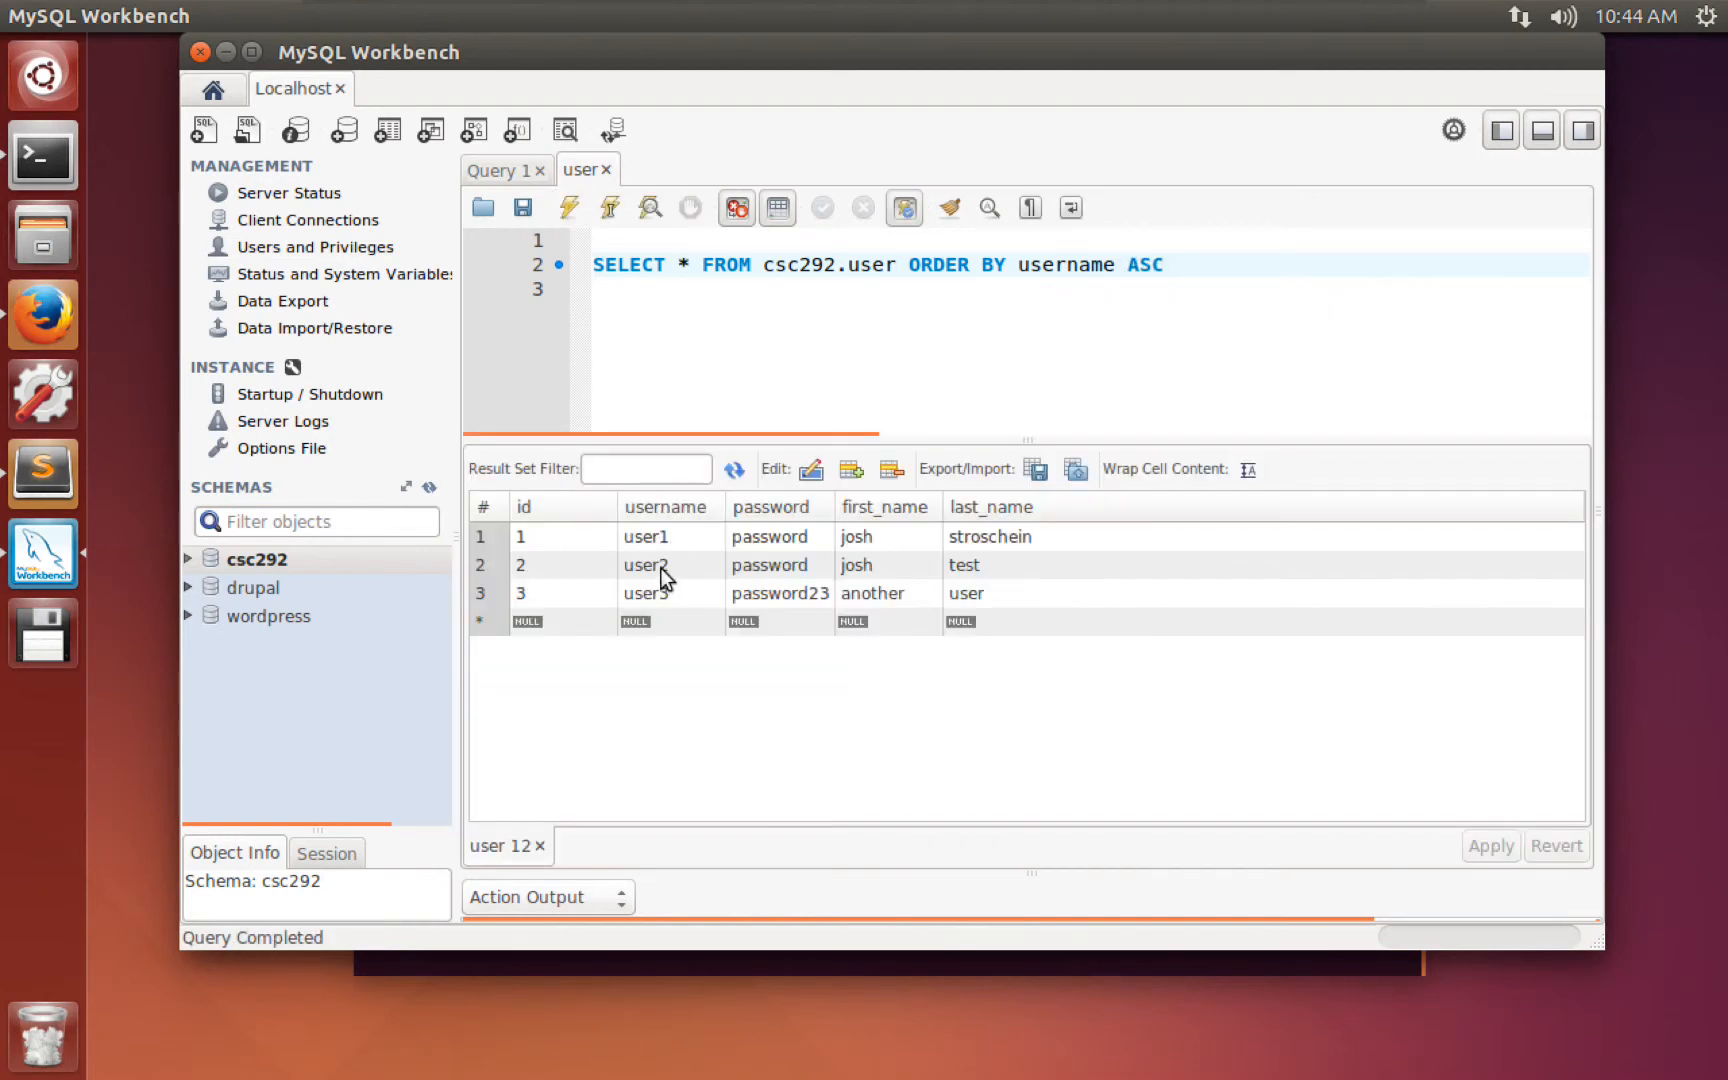
pyautogui.click(696, 287)
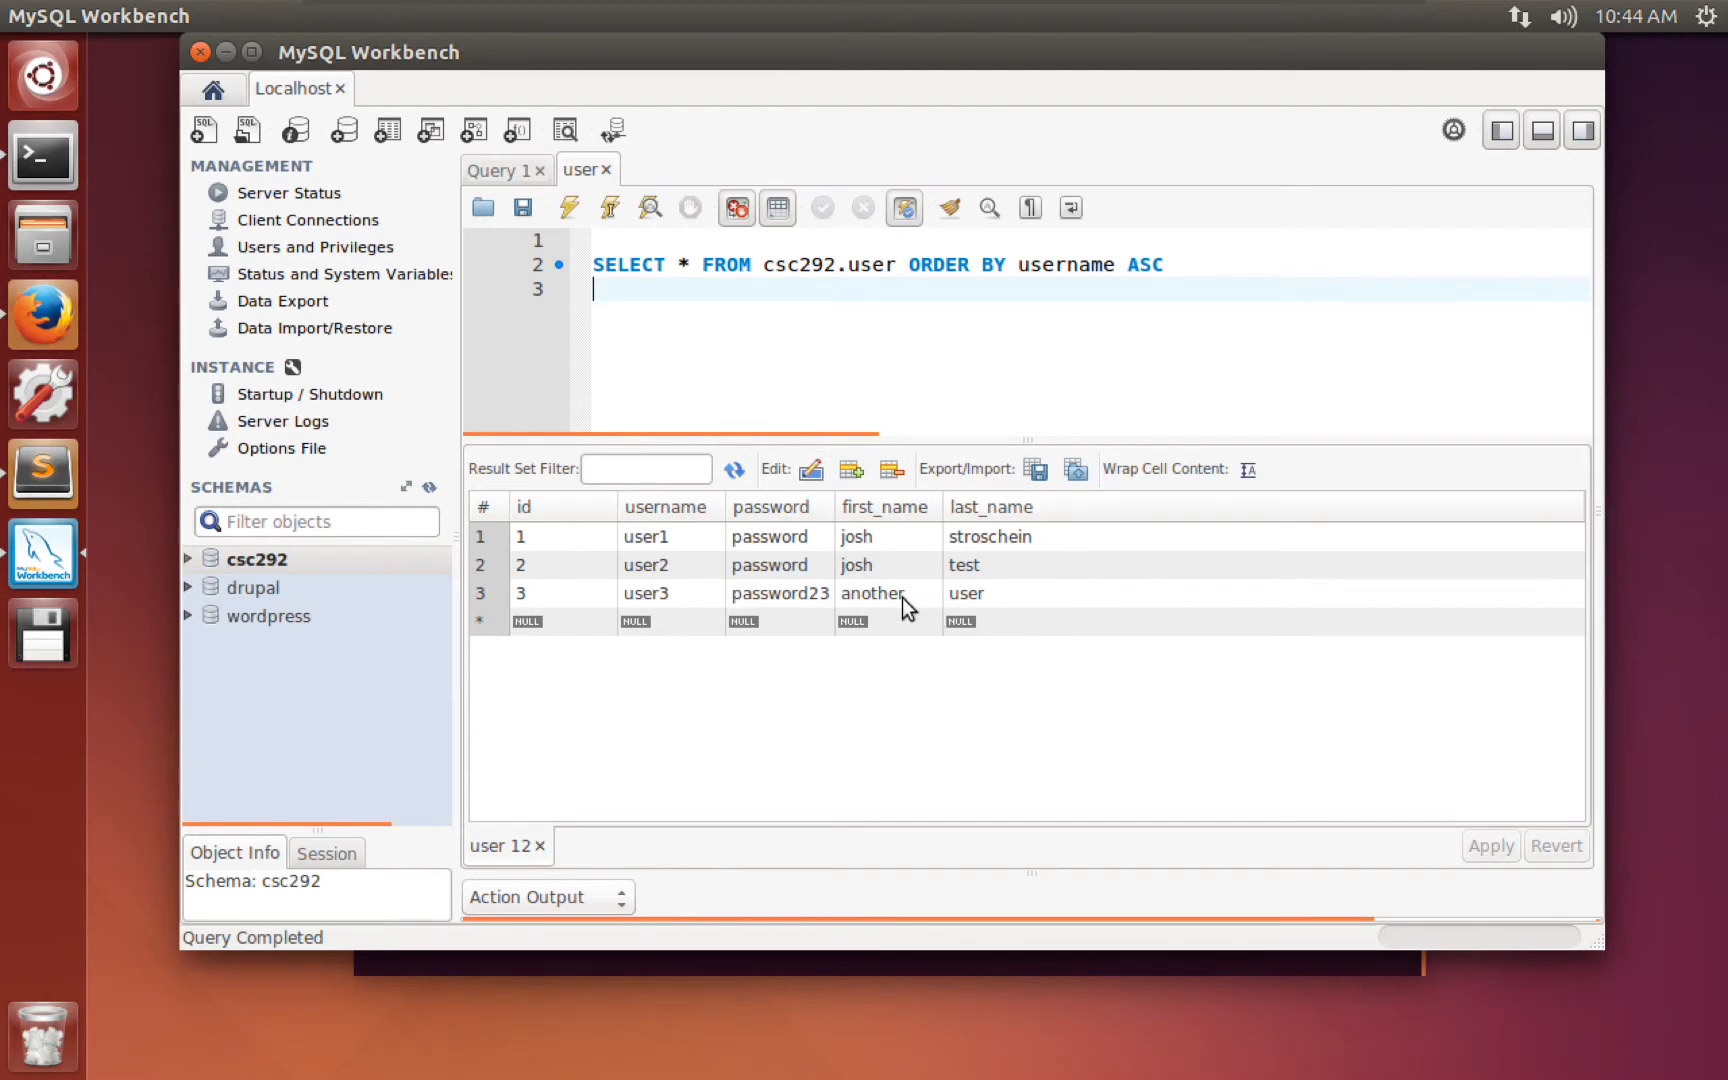
# Change user2's first name from josh to joshua in the result grid.
pyautogui.click(882, 562)
pyautogui.click(886, 563)
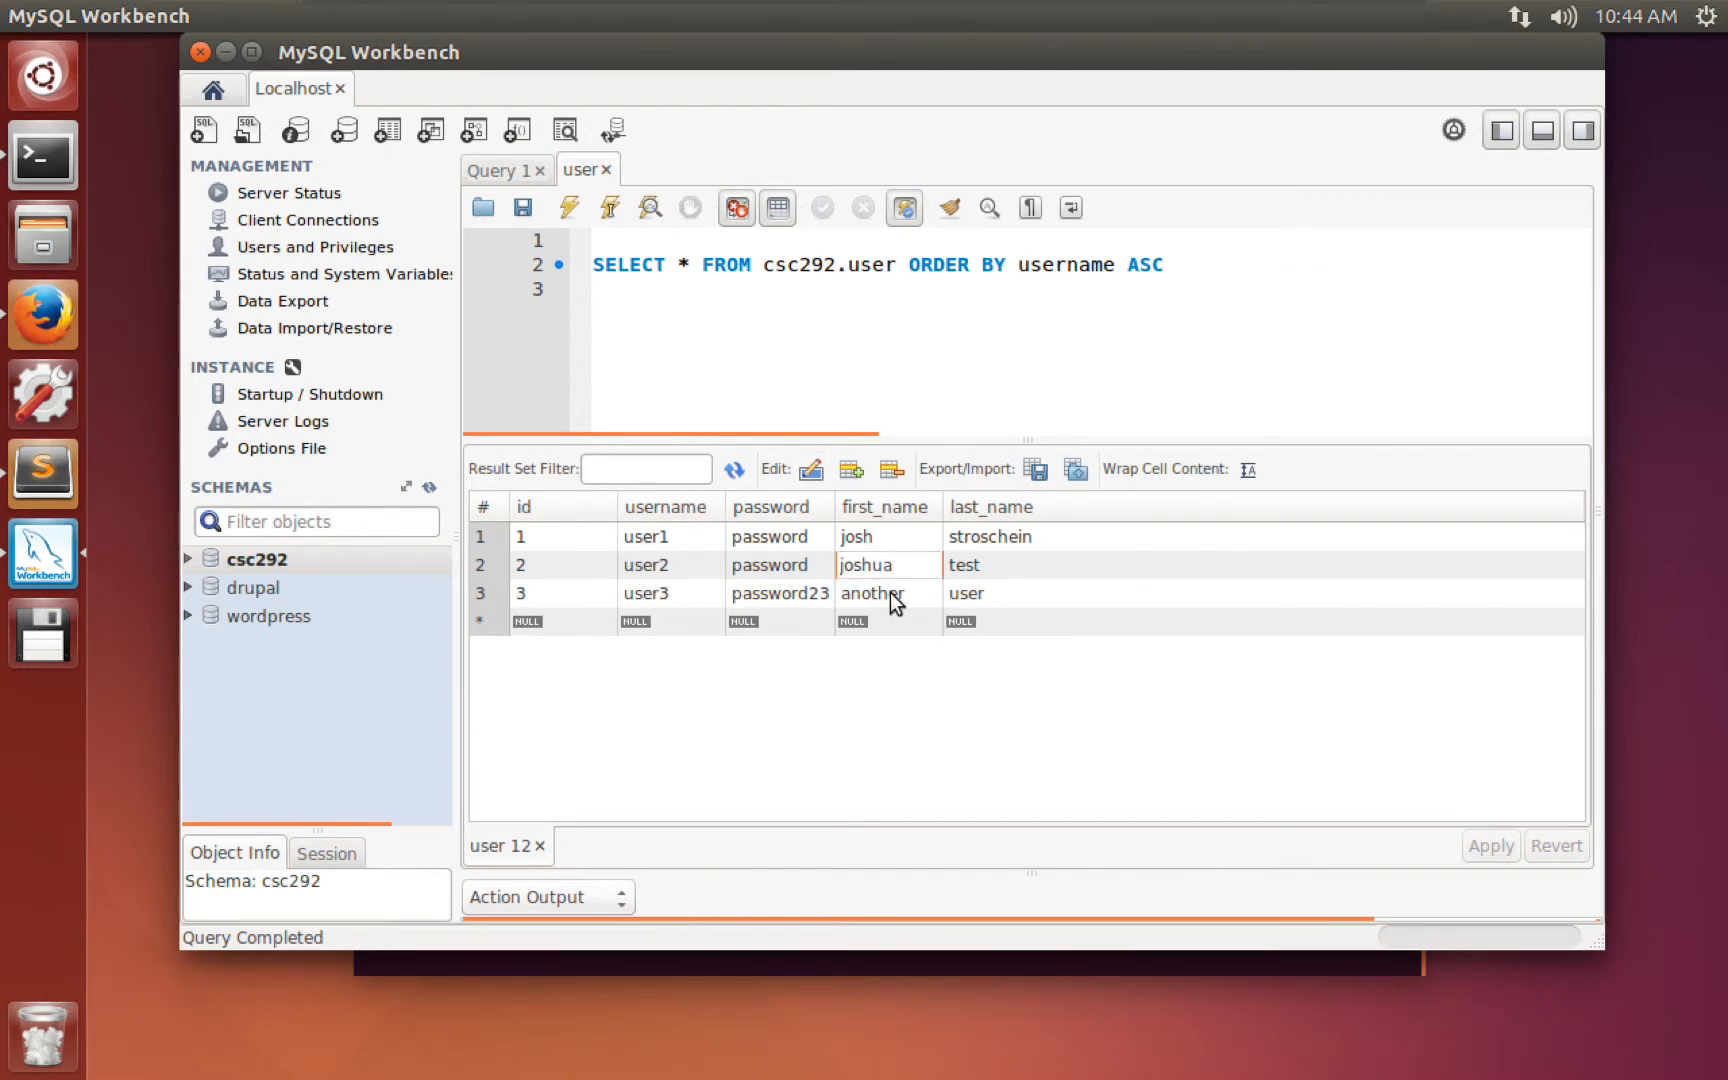
pyautogui.write('ua')
pyautogui.press('Return')
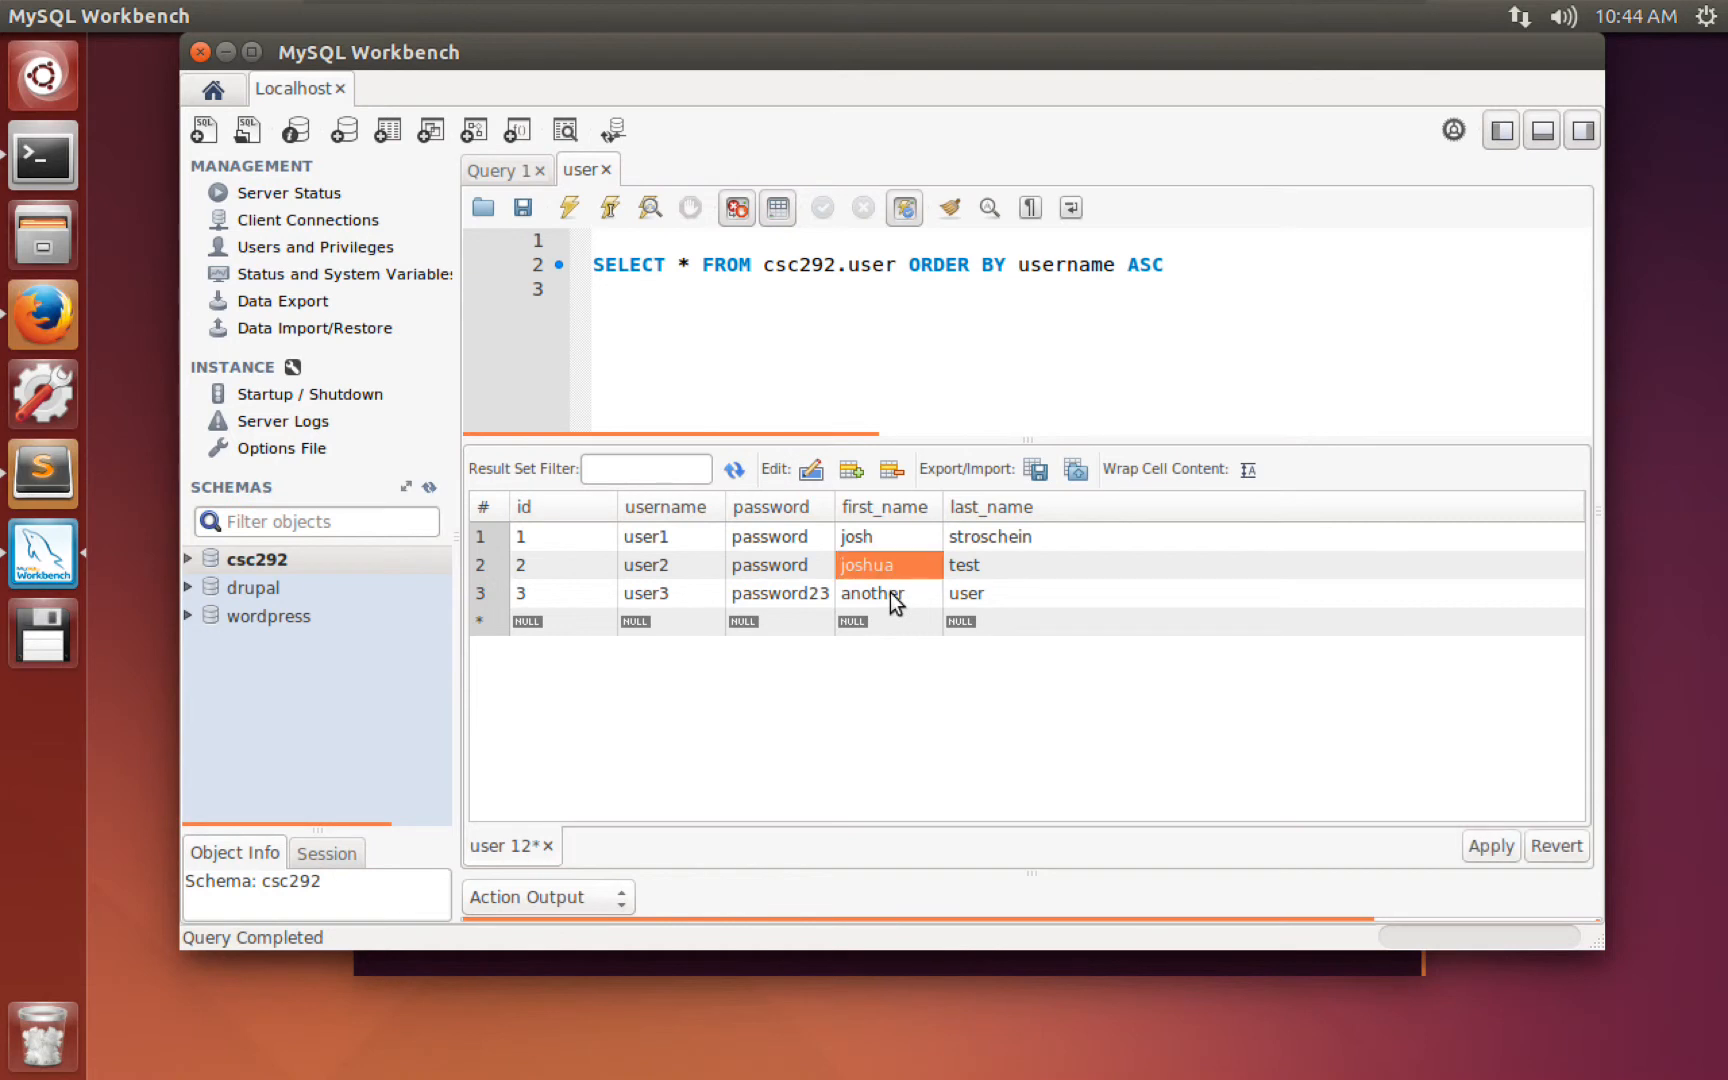
# Review the generated UPDATE script for id 2 and apply it to csc292.user.
pyautogui.click(1488, 847)
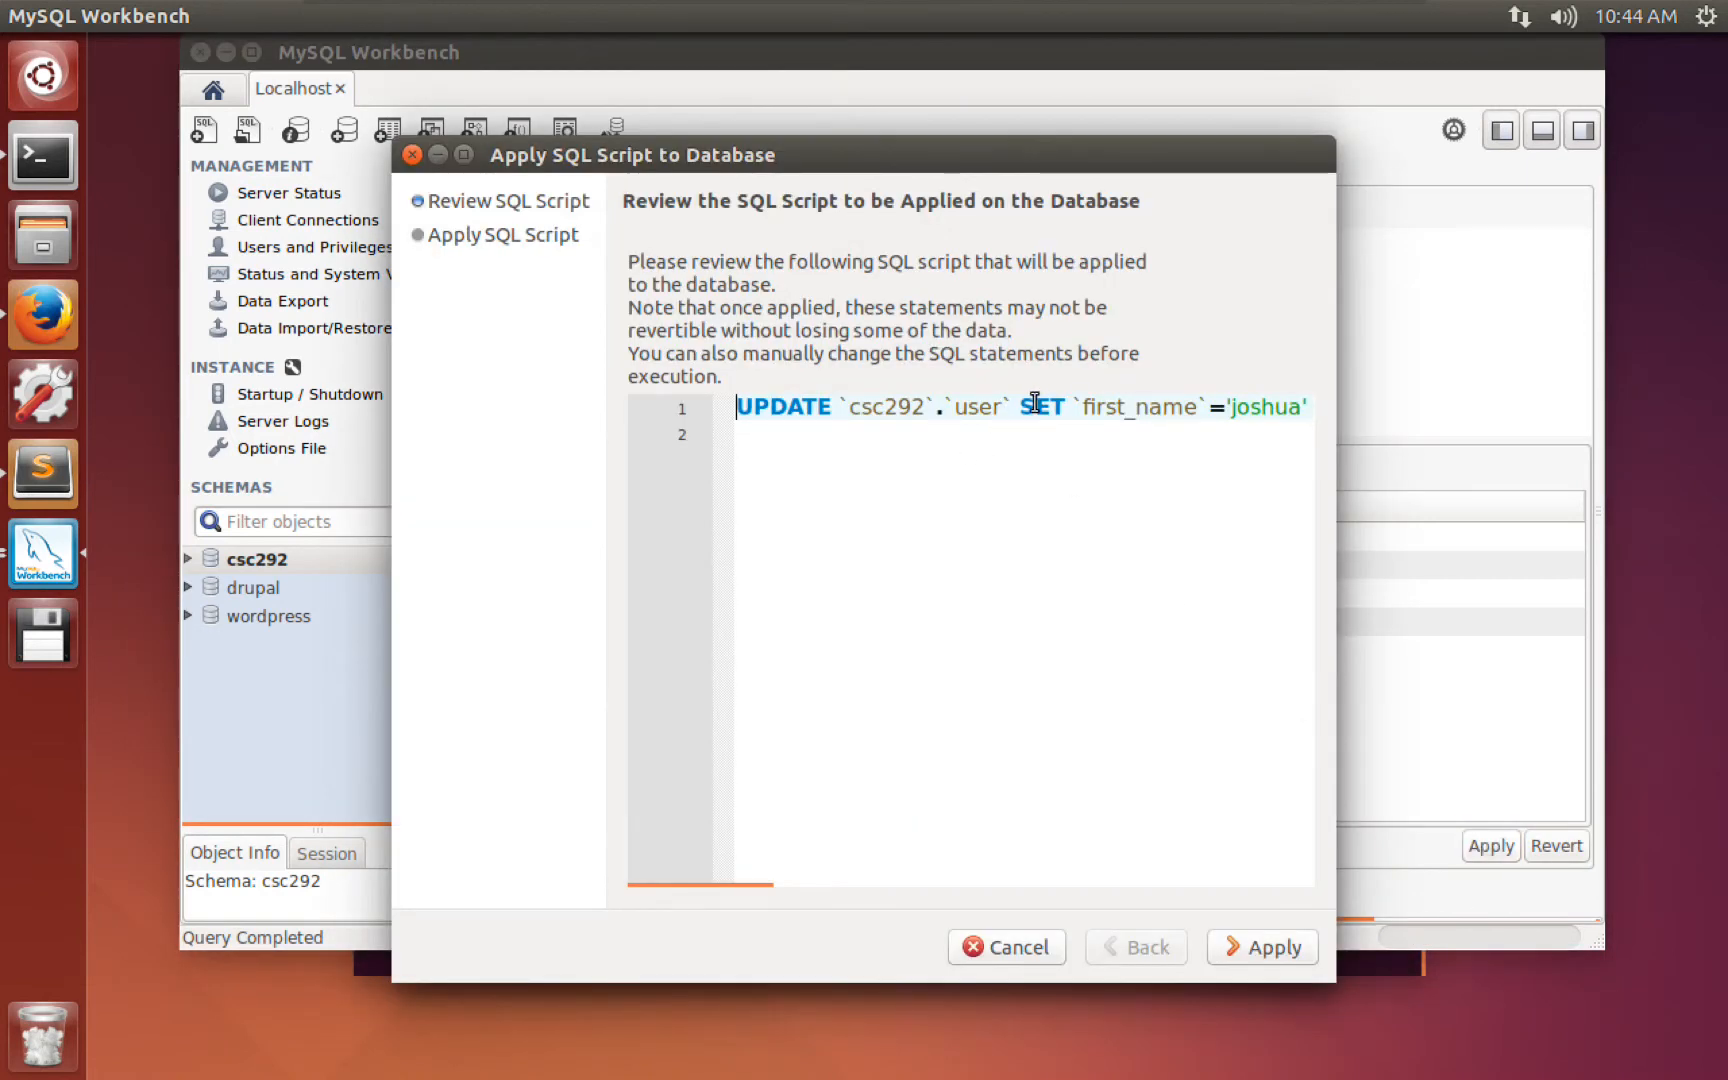
pyautogui.click(1018, 407)
pyautogui.press('Return')
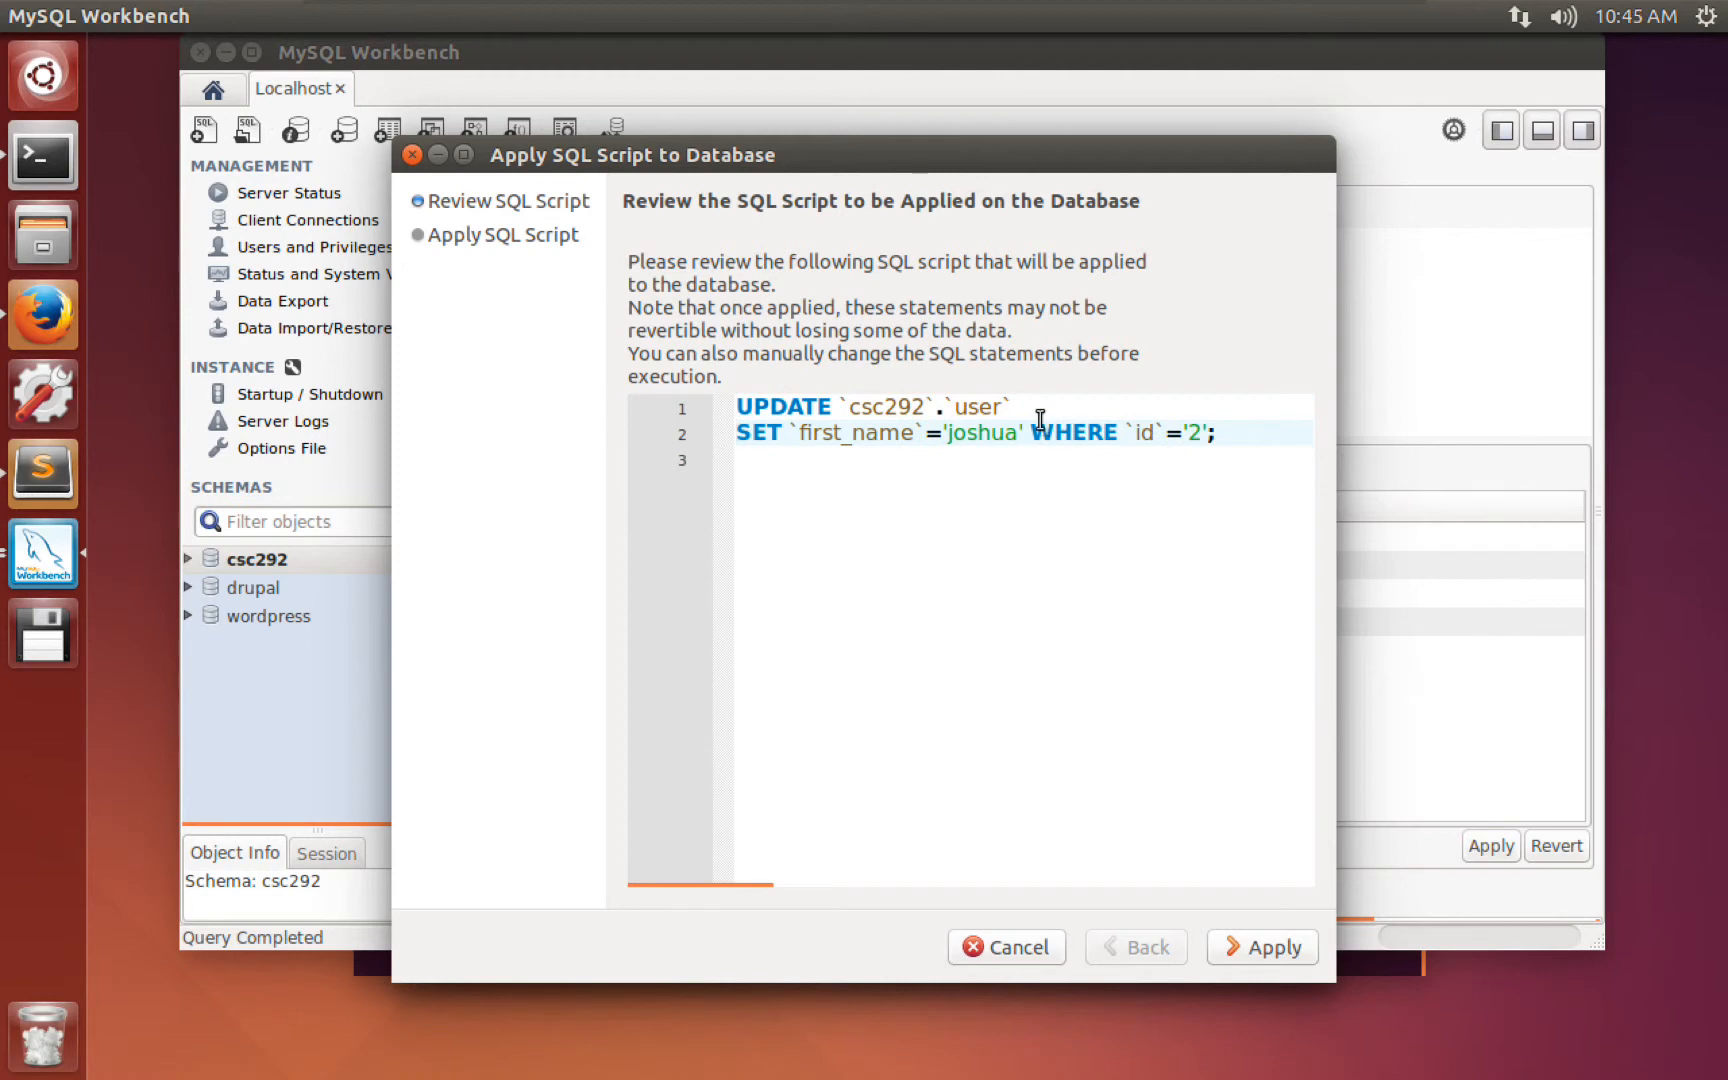
pyautogui.click(978, 407)
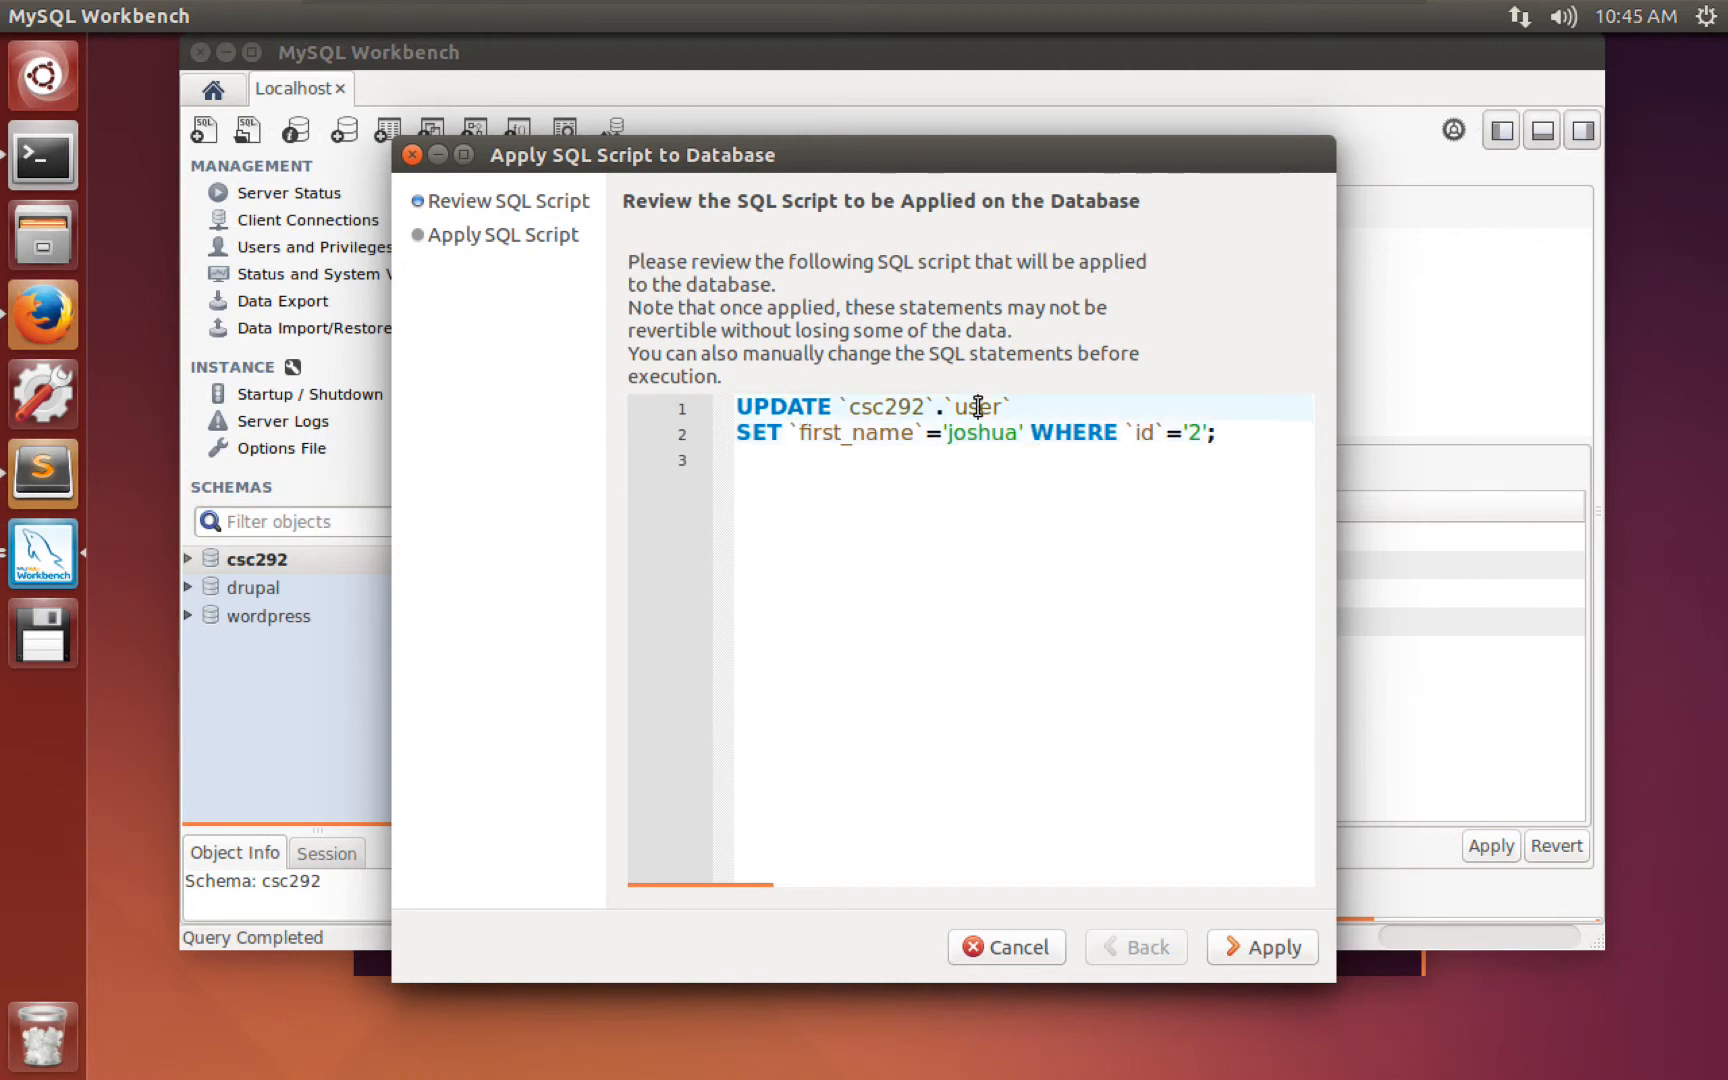
pyautogui.click(768, 432)
pyautogui.click(835, 435)
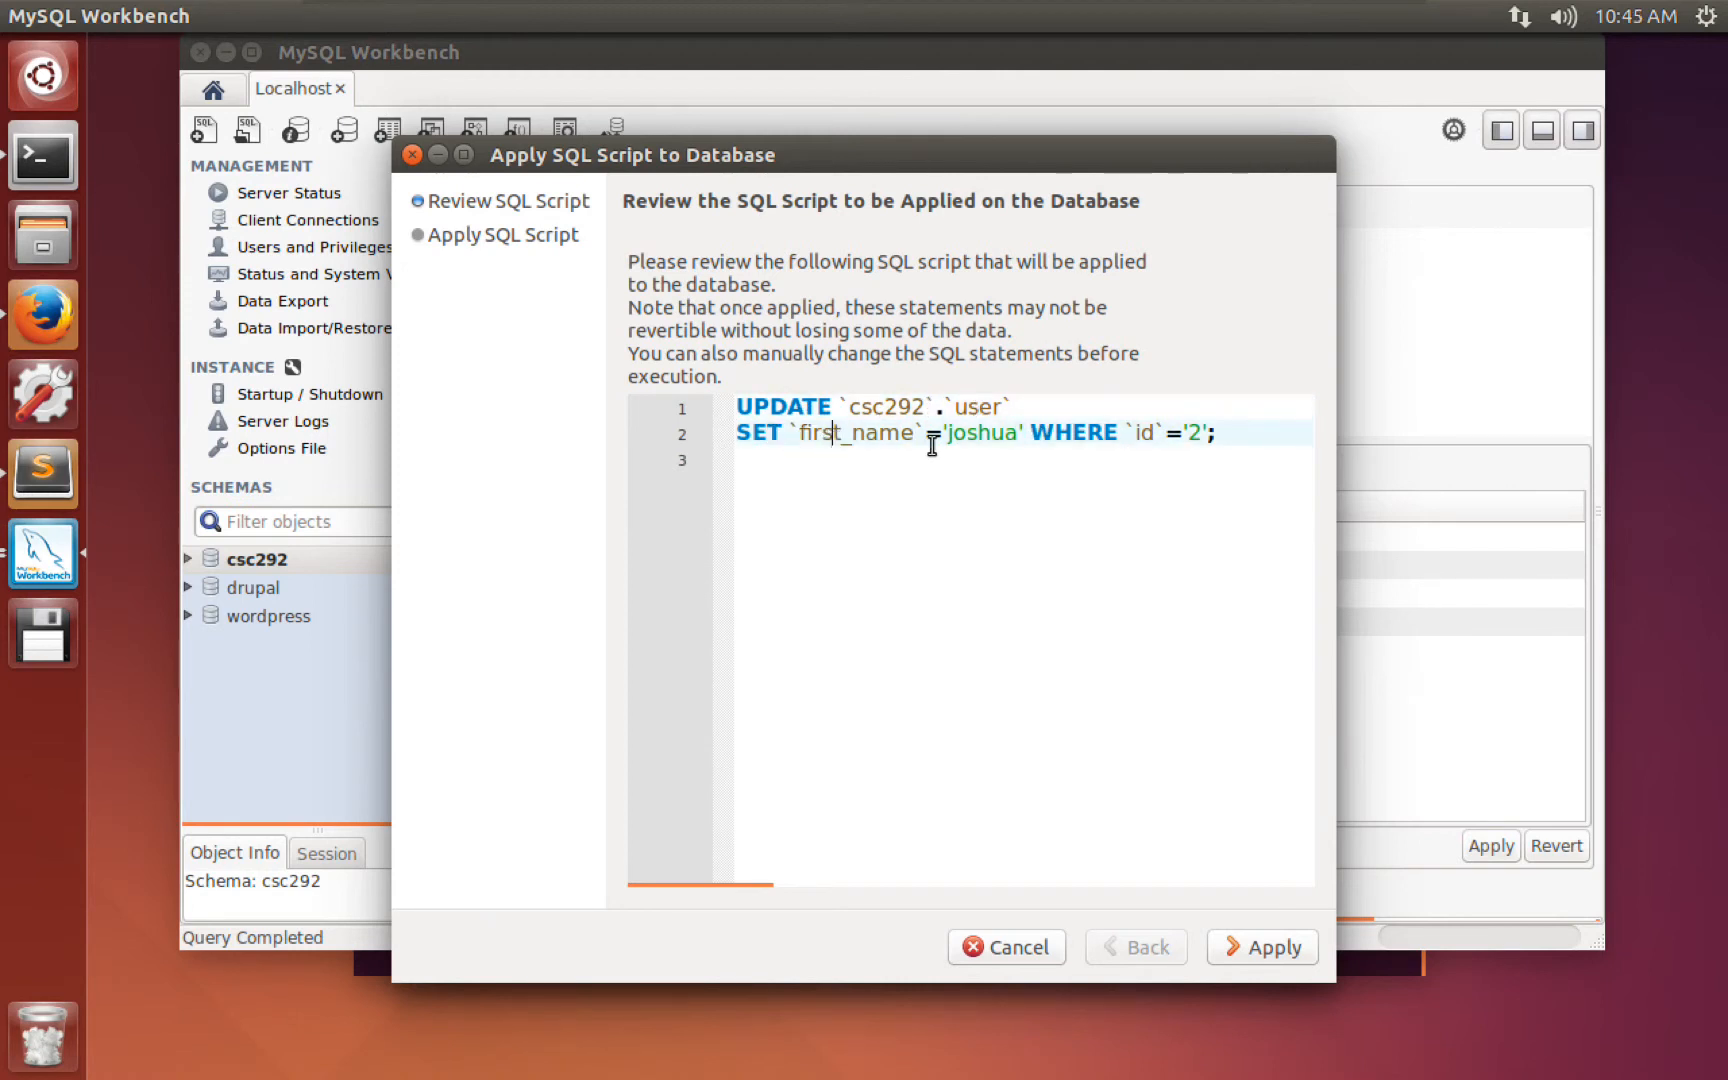
pyautogui.click(970, 446)
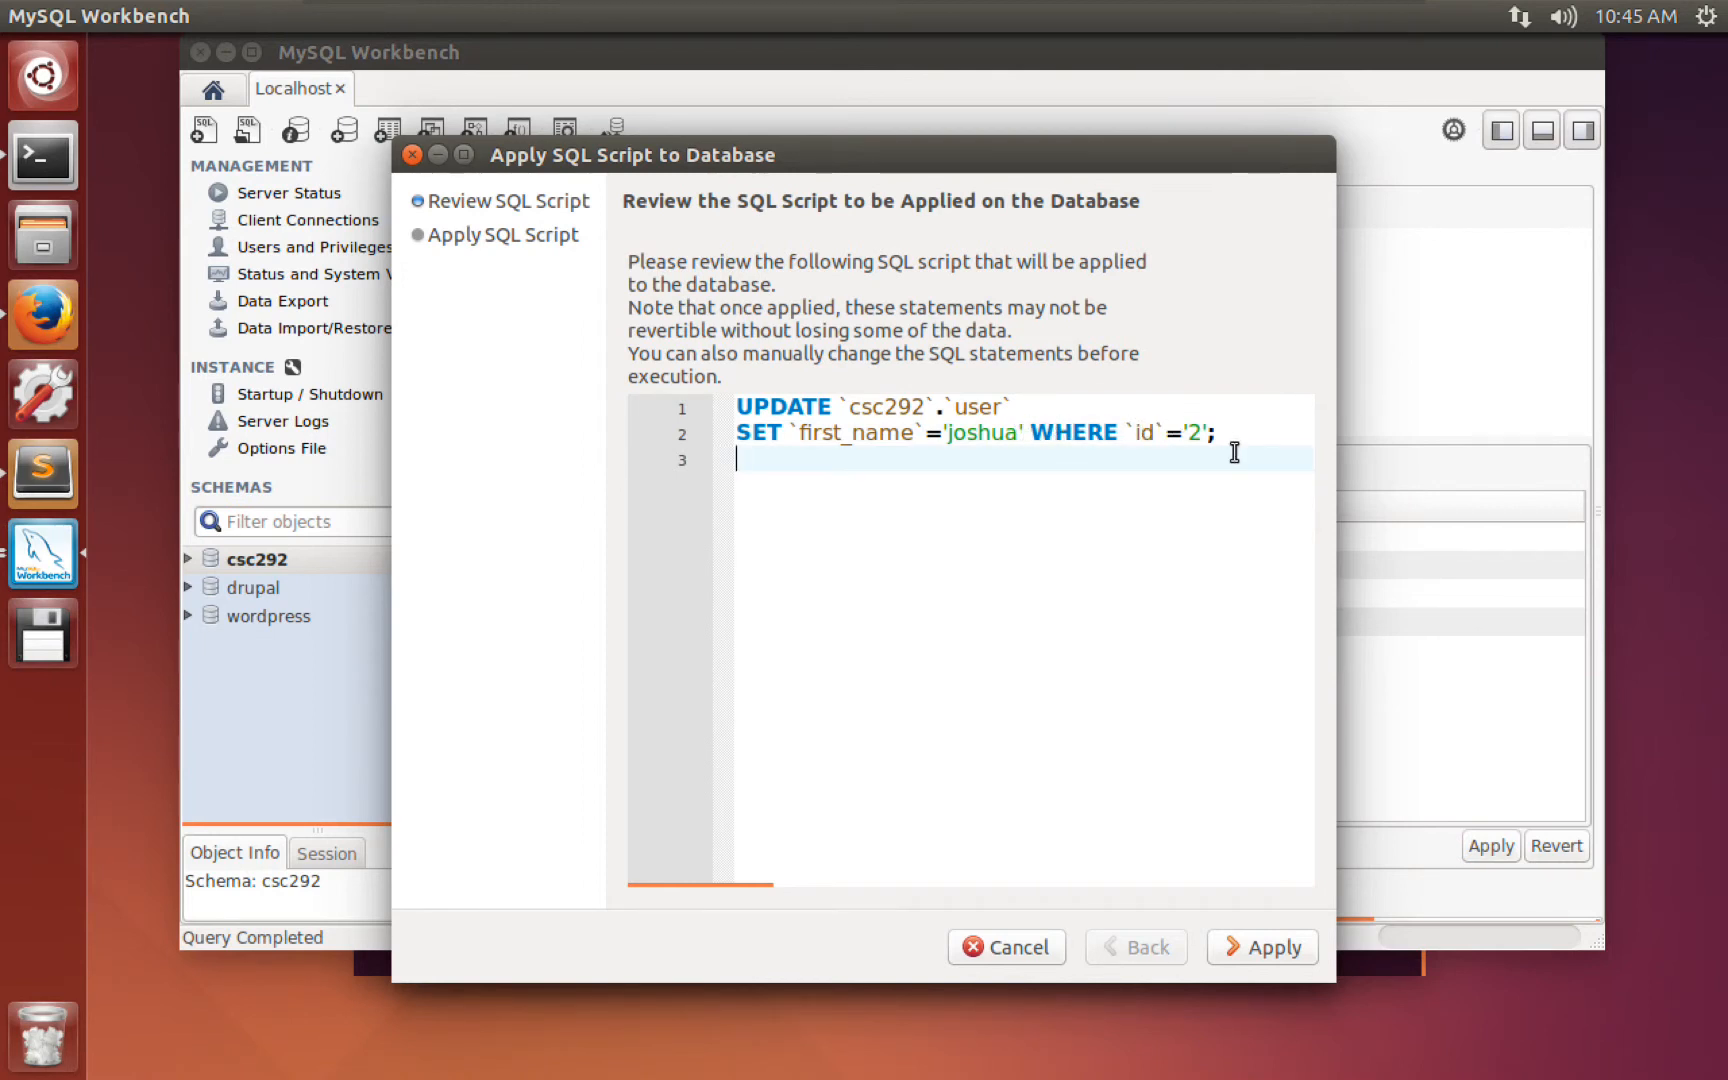
pyautogui.moveTo(1030, 432); pyautogui.dragTo(1139, 437)
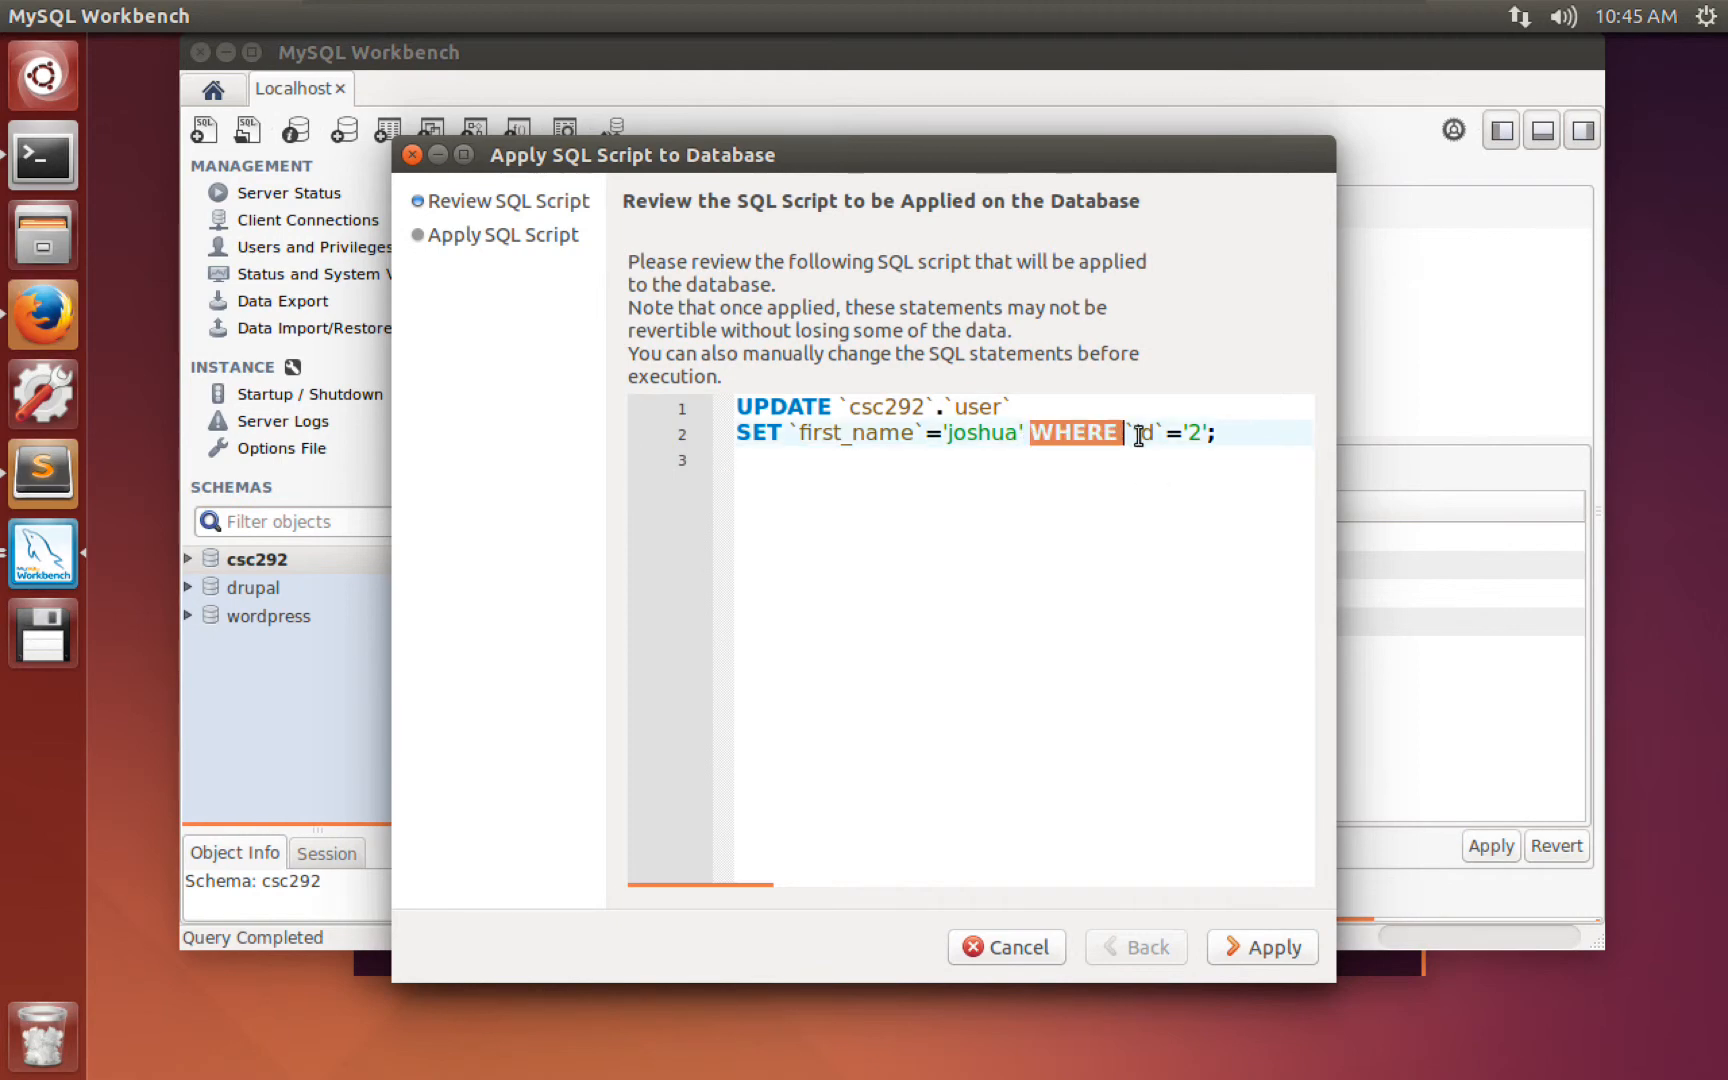
pyautogui.click(1018, 625)
pyautogui.click(1276, 963)
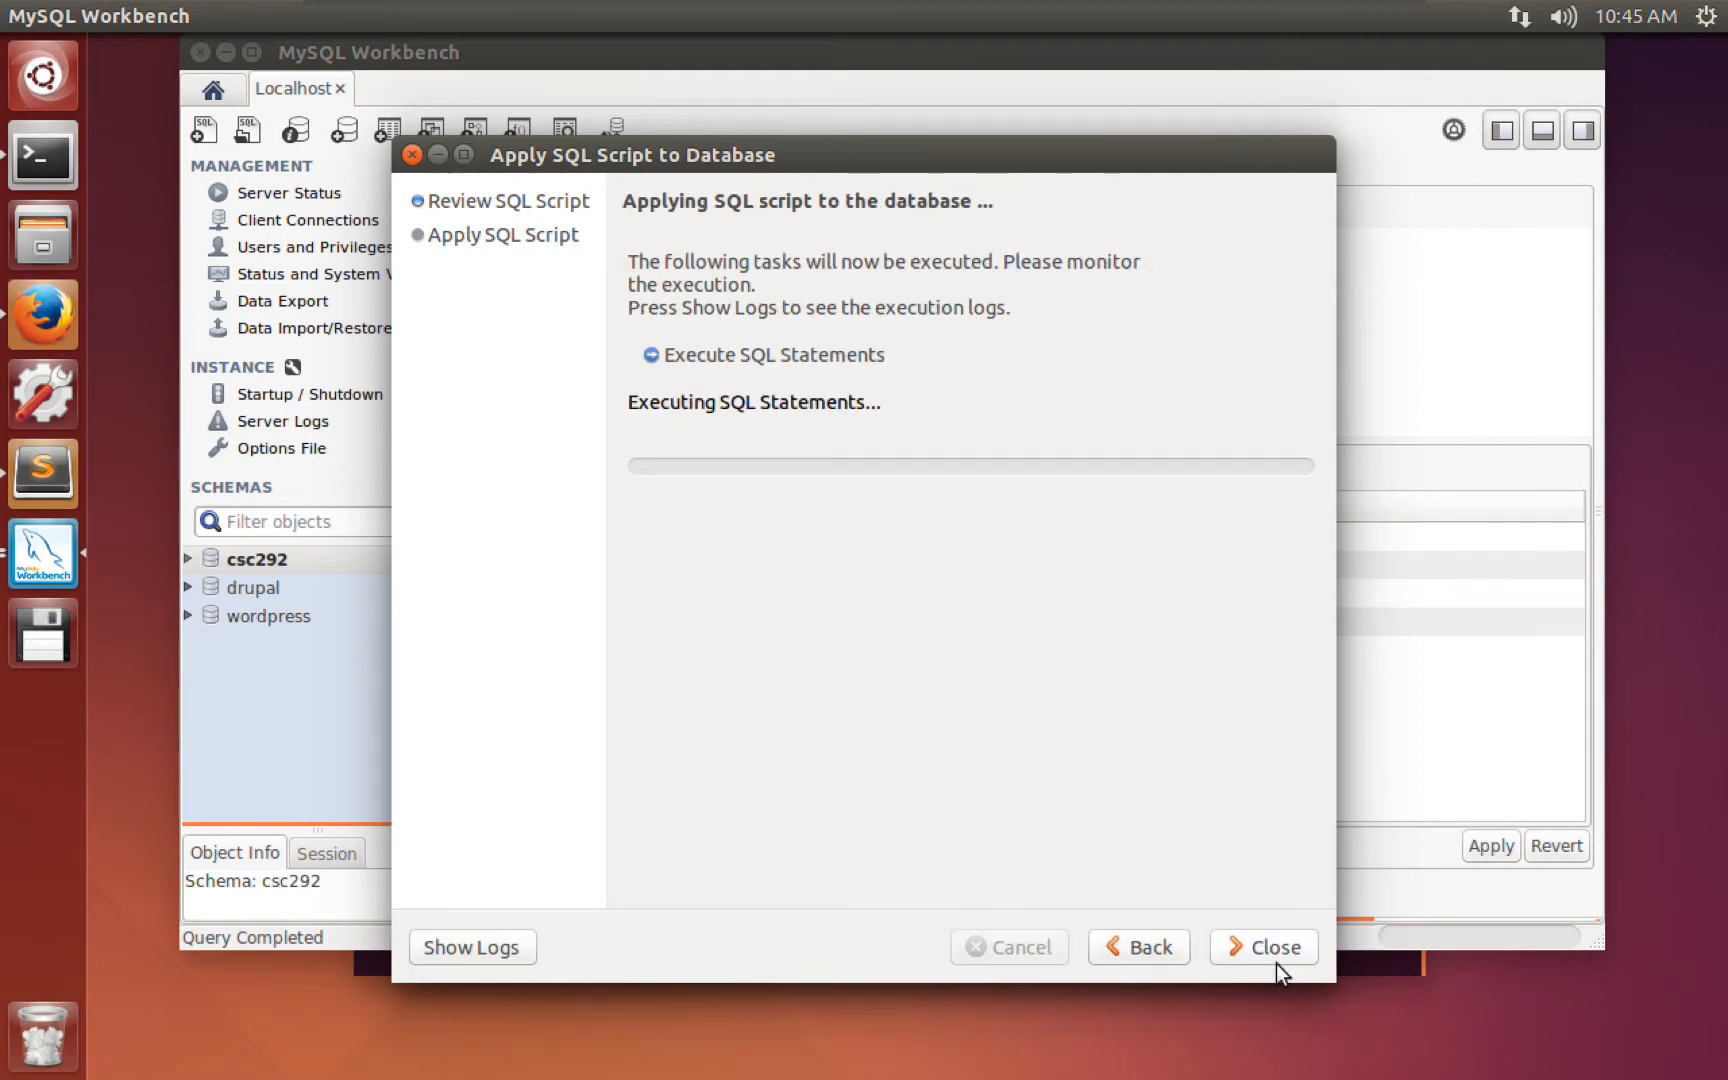
# Close the apply dialog, re-run the query, and confirm user2 now reads joshua.
pyautogui.click(1273, 952)
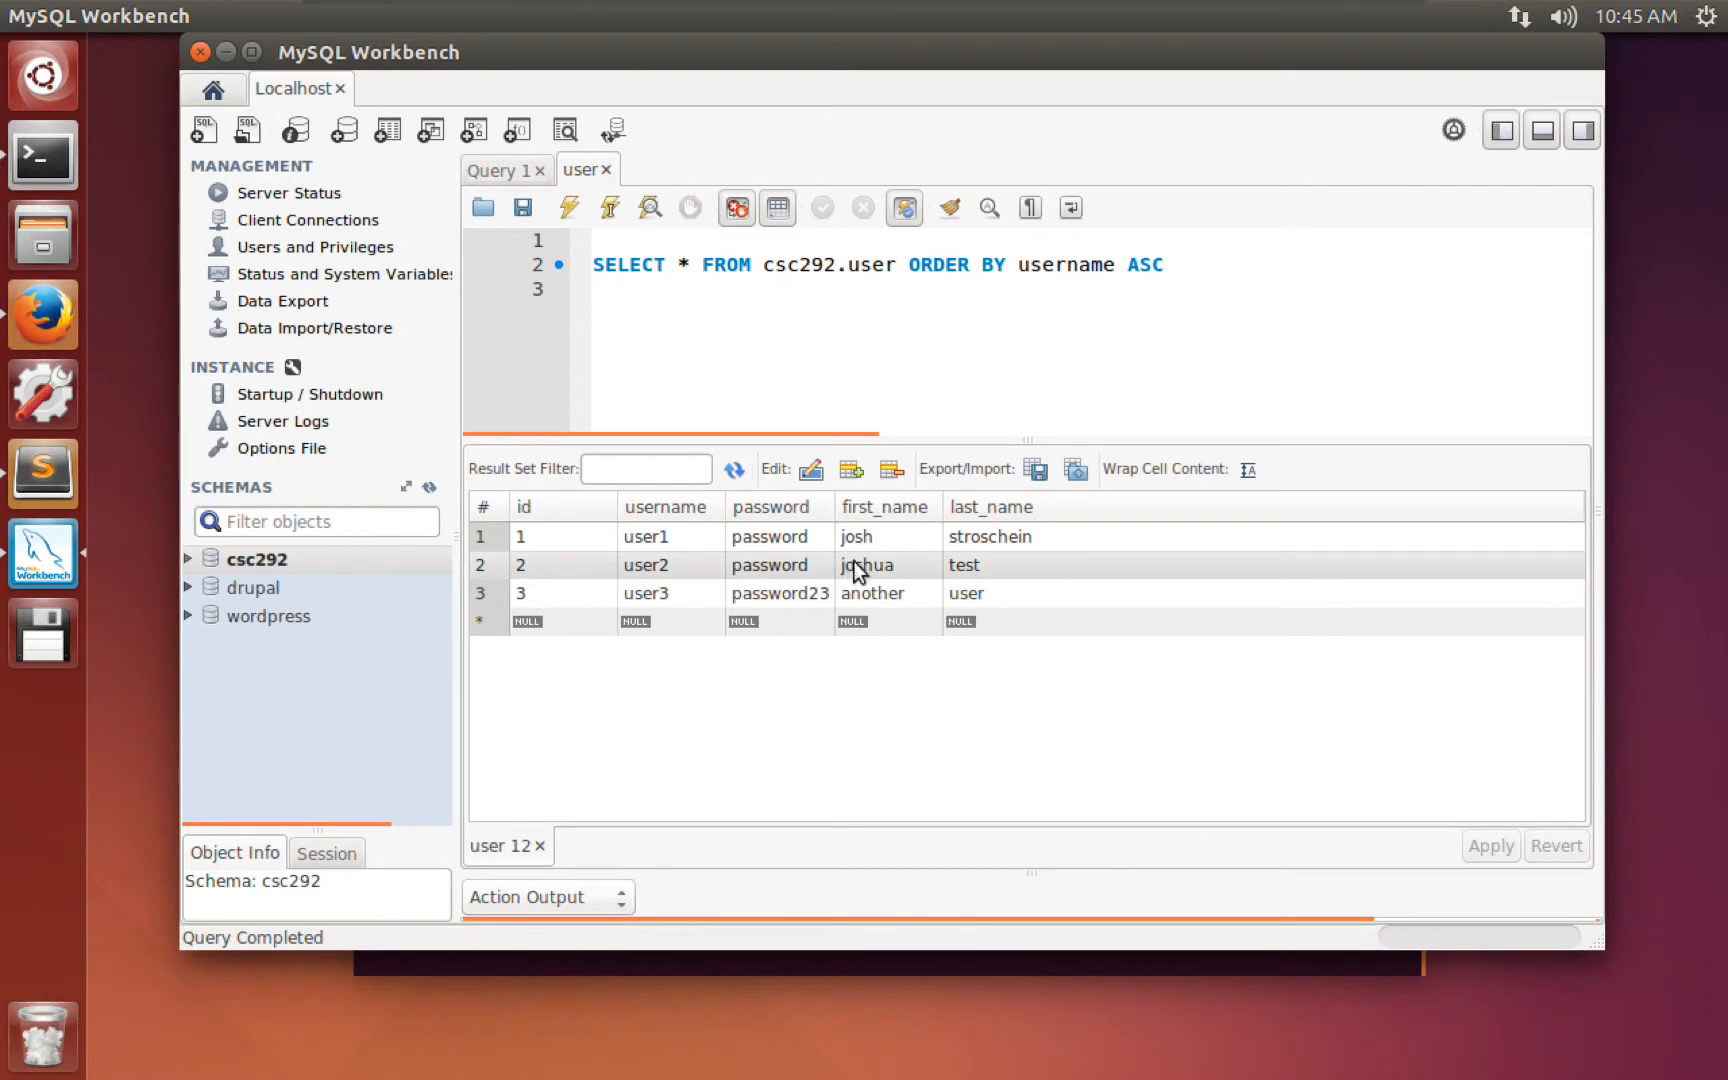
pyautogui.click(883, 566)
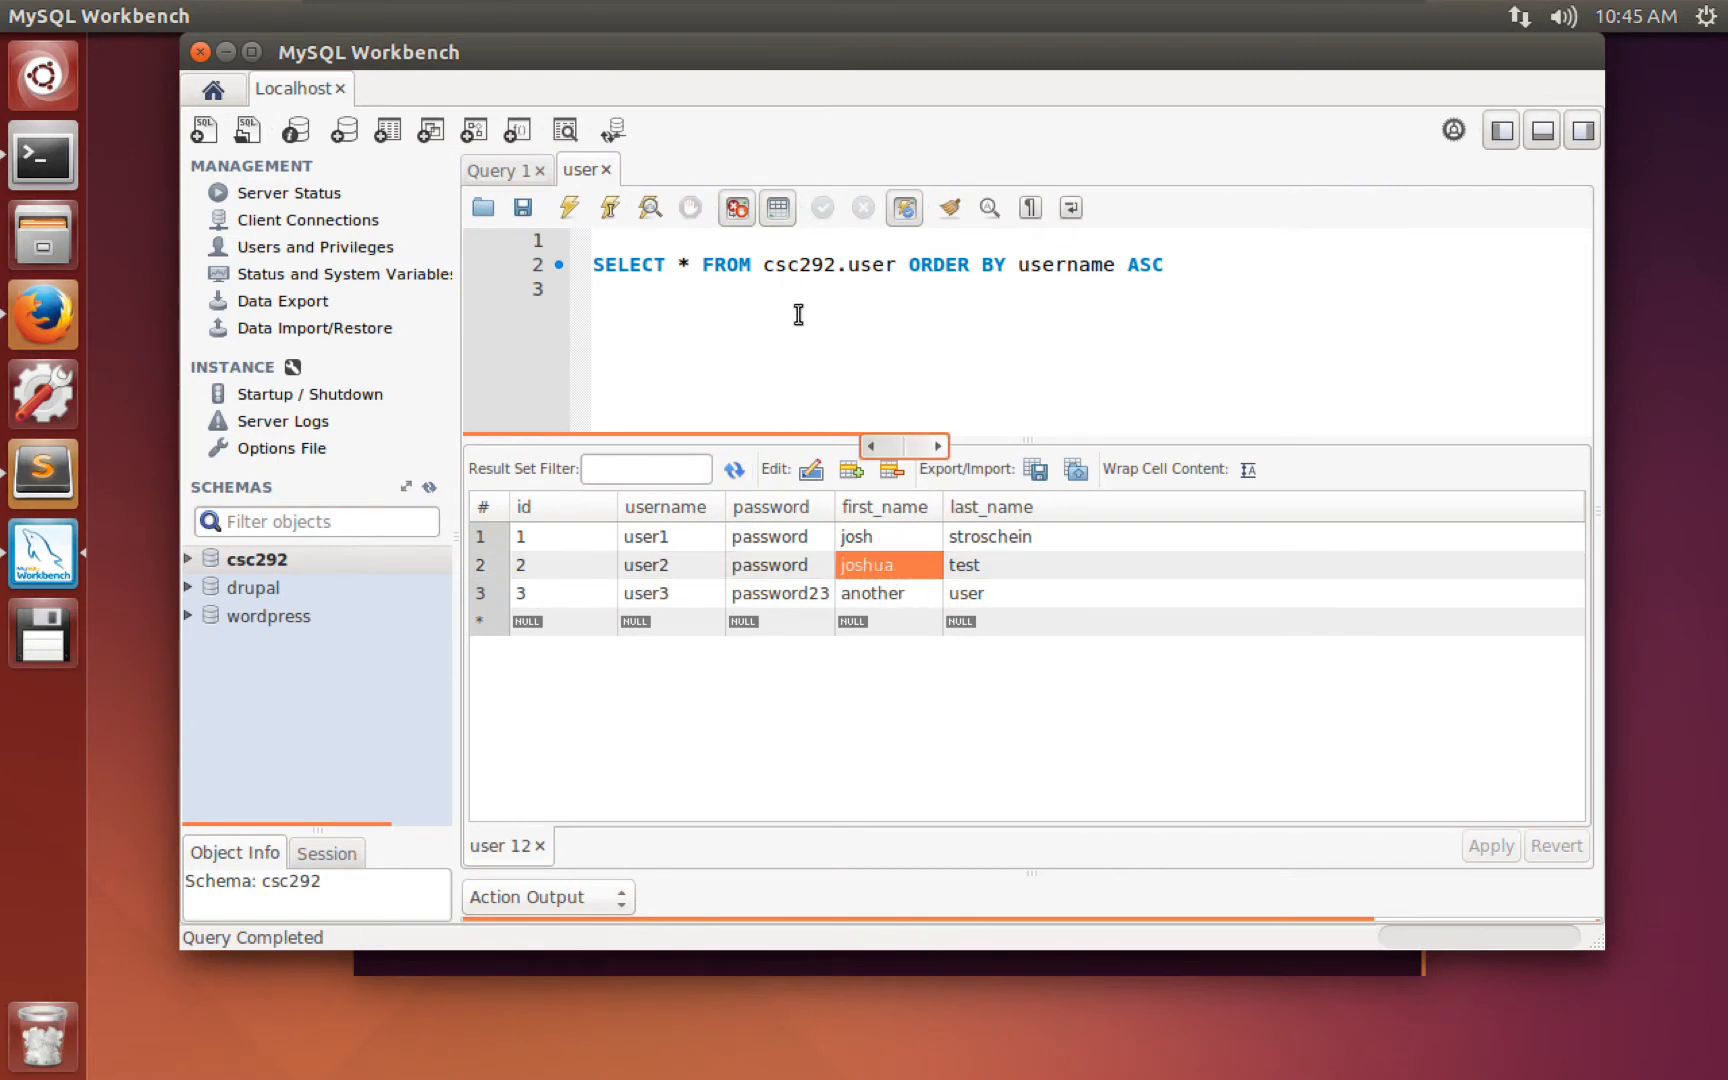
pyautogui.click(569, 207)
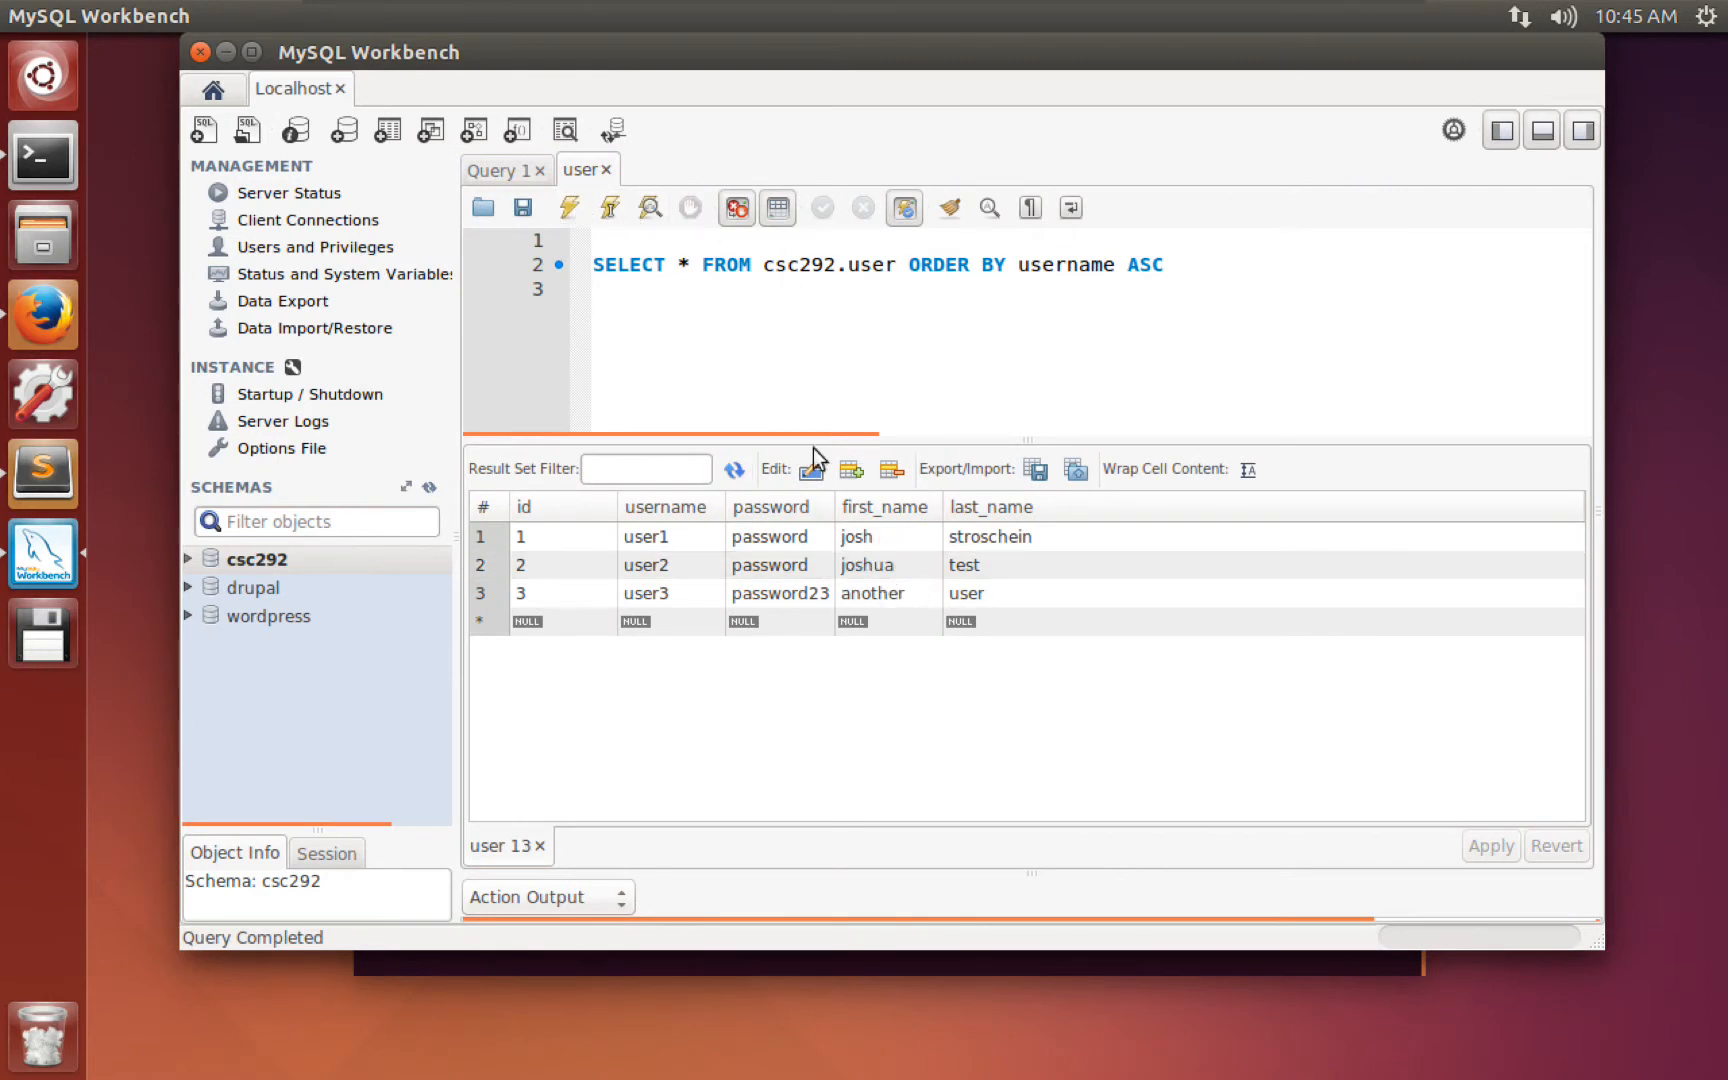
pyautogui.click(889, 568)
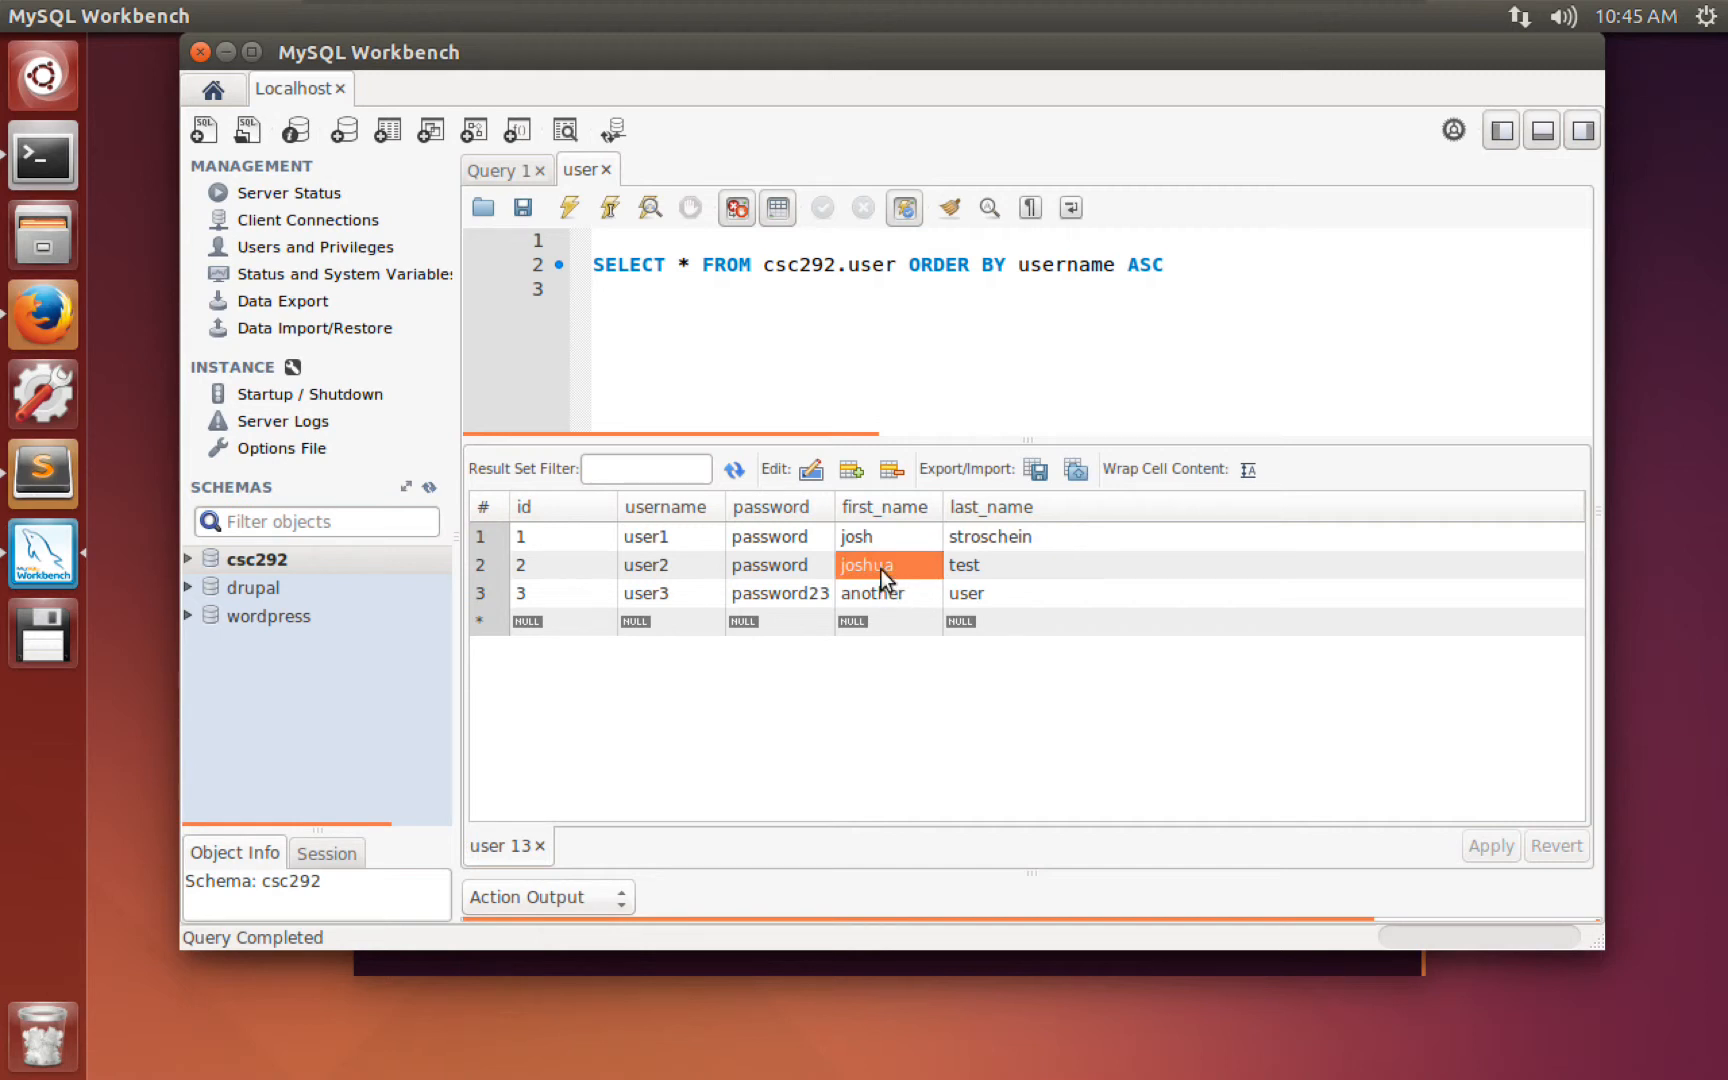
# Put UPDATE user SET first_name = 'Josh' on line 1, end the SELECT with ';', and run both.
pyautogui.click(785, 375)
pyautogui.press('Return')
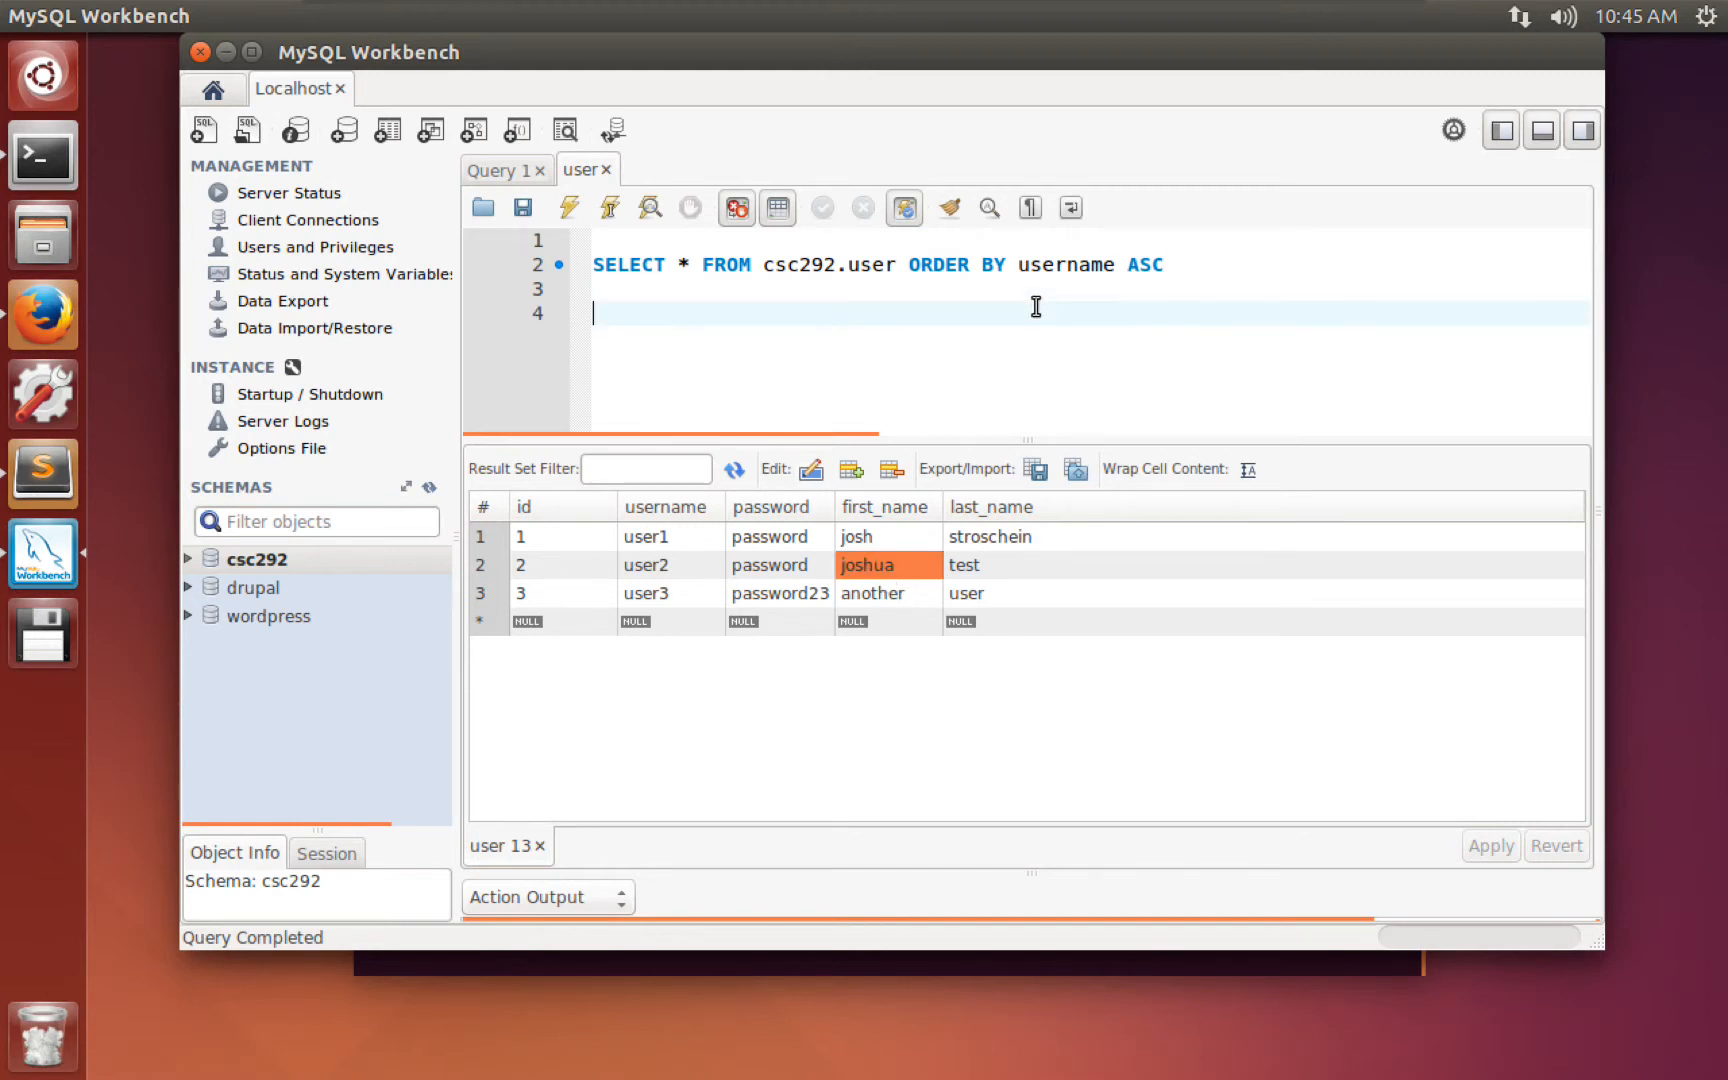
pyautogui.write('UPDATE user')
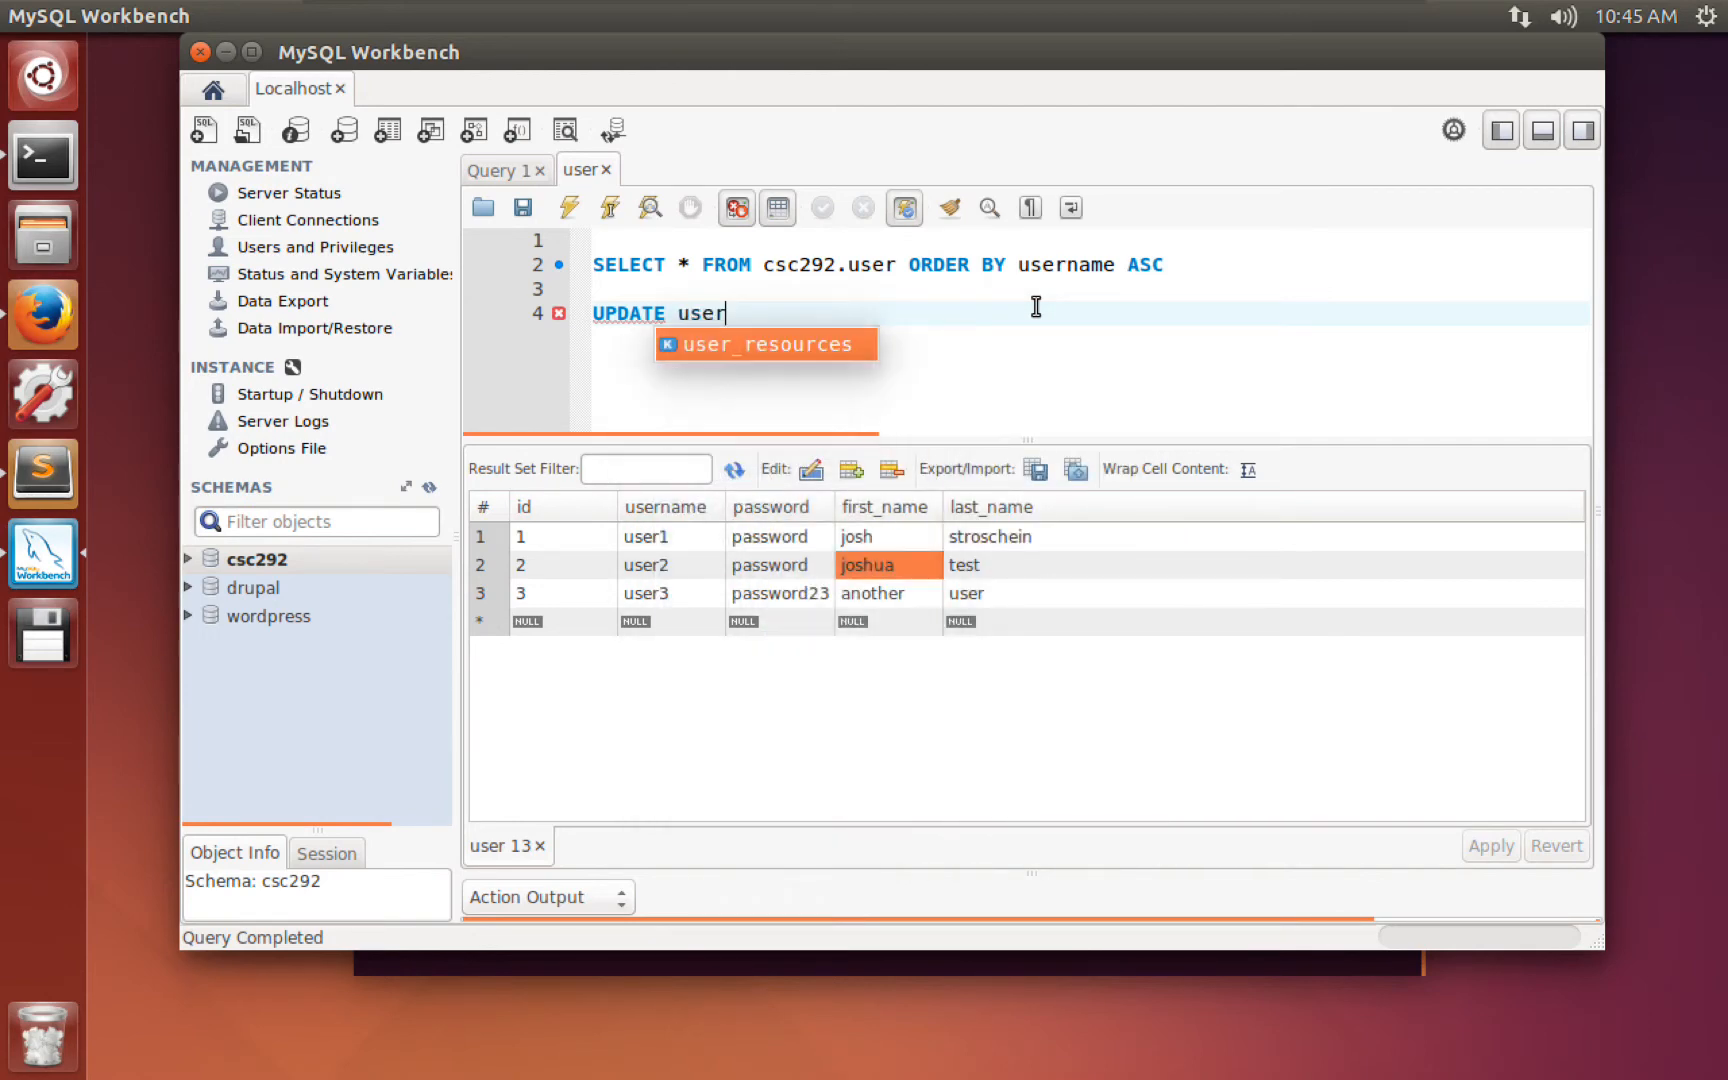
pyautogui.write(' SET firs')
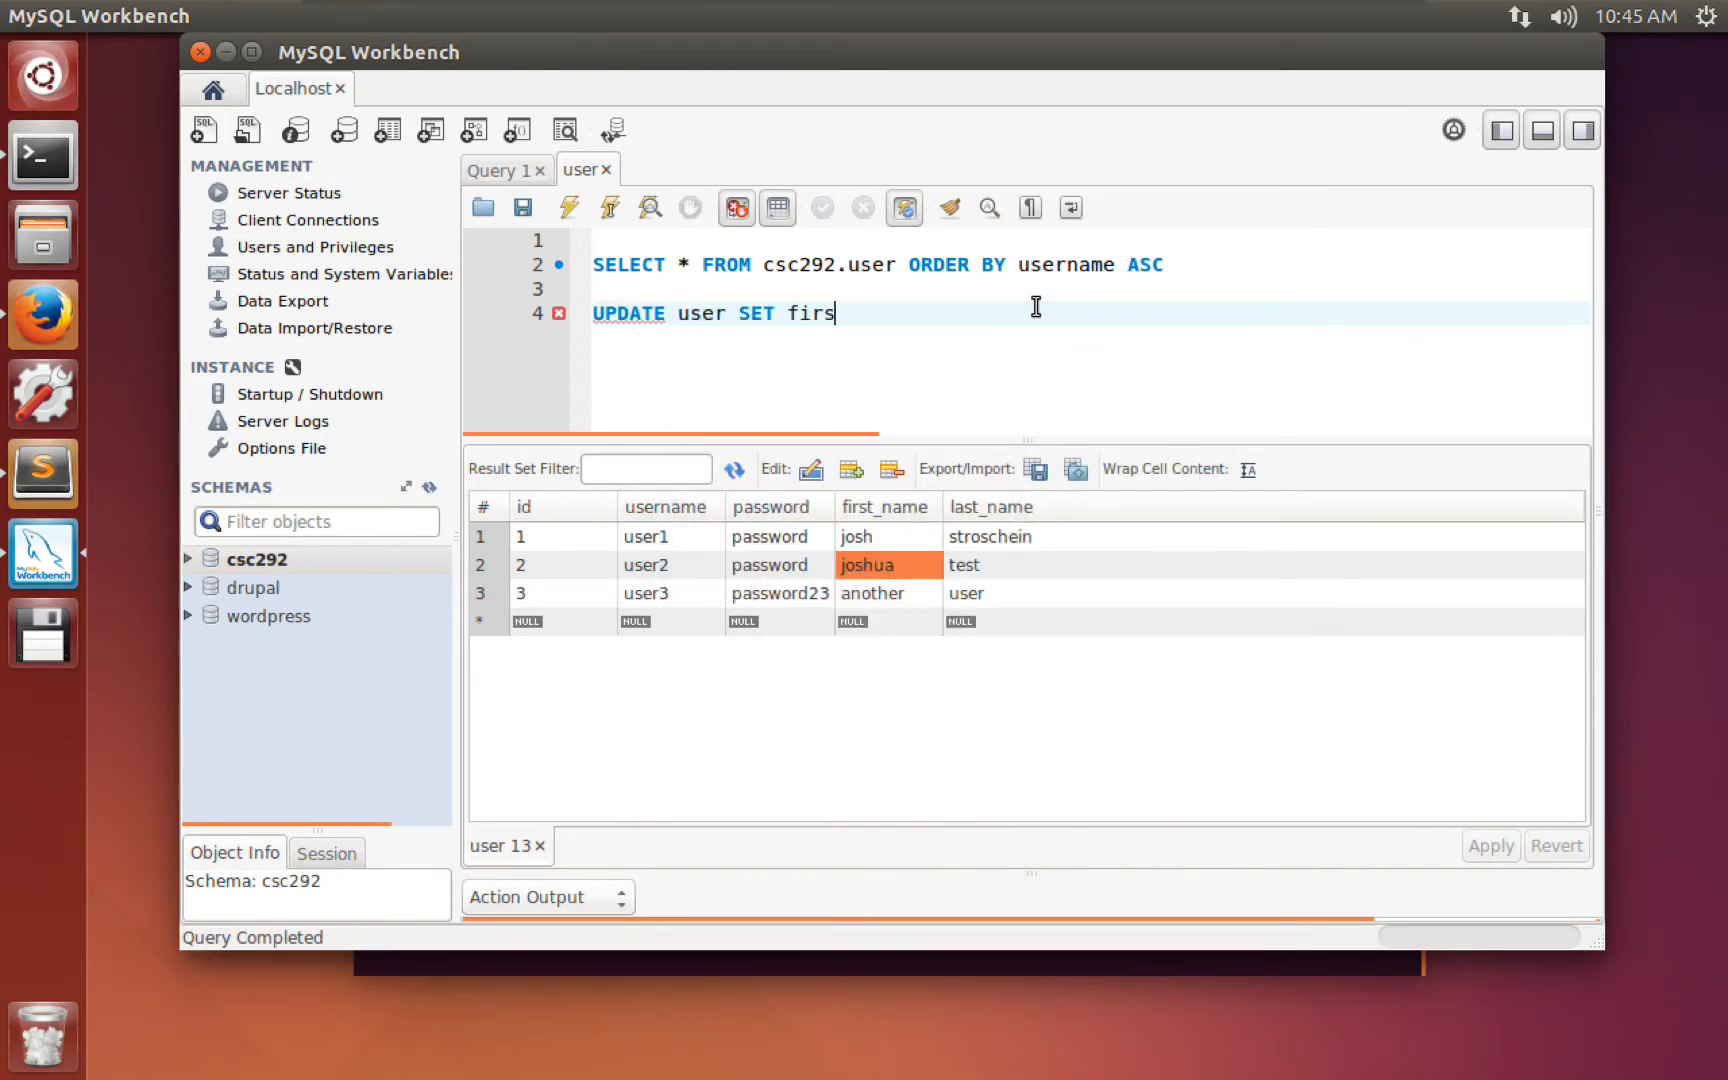
pyautogui.write("t_name = 'Josh';")
pyautogui.moveTo(1040, 313); pyautogui.dragTo(580, 318)
pyautogui.hotkey('ctrl', 'c')
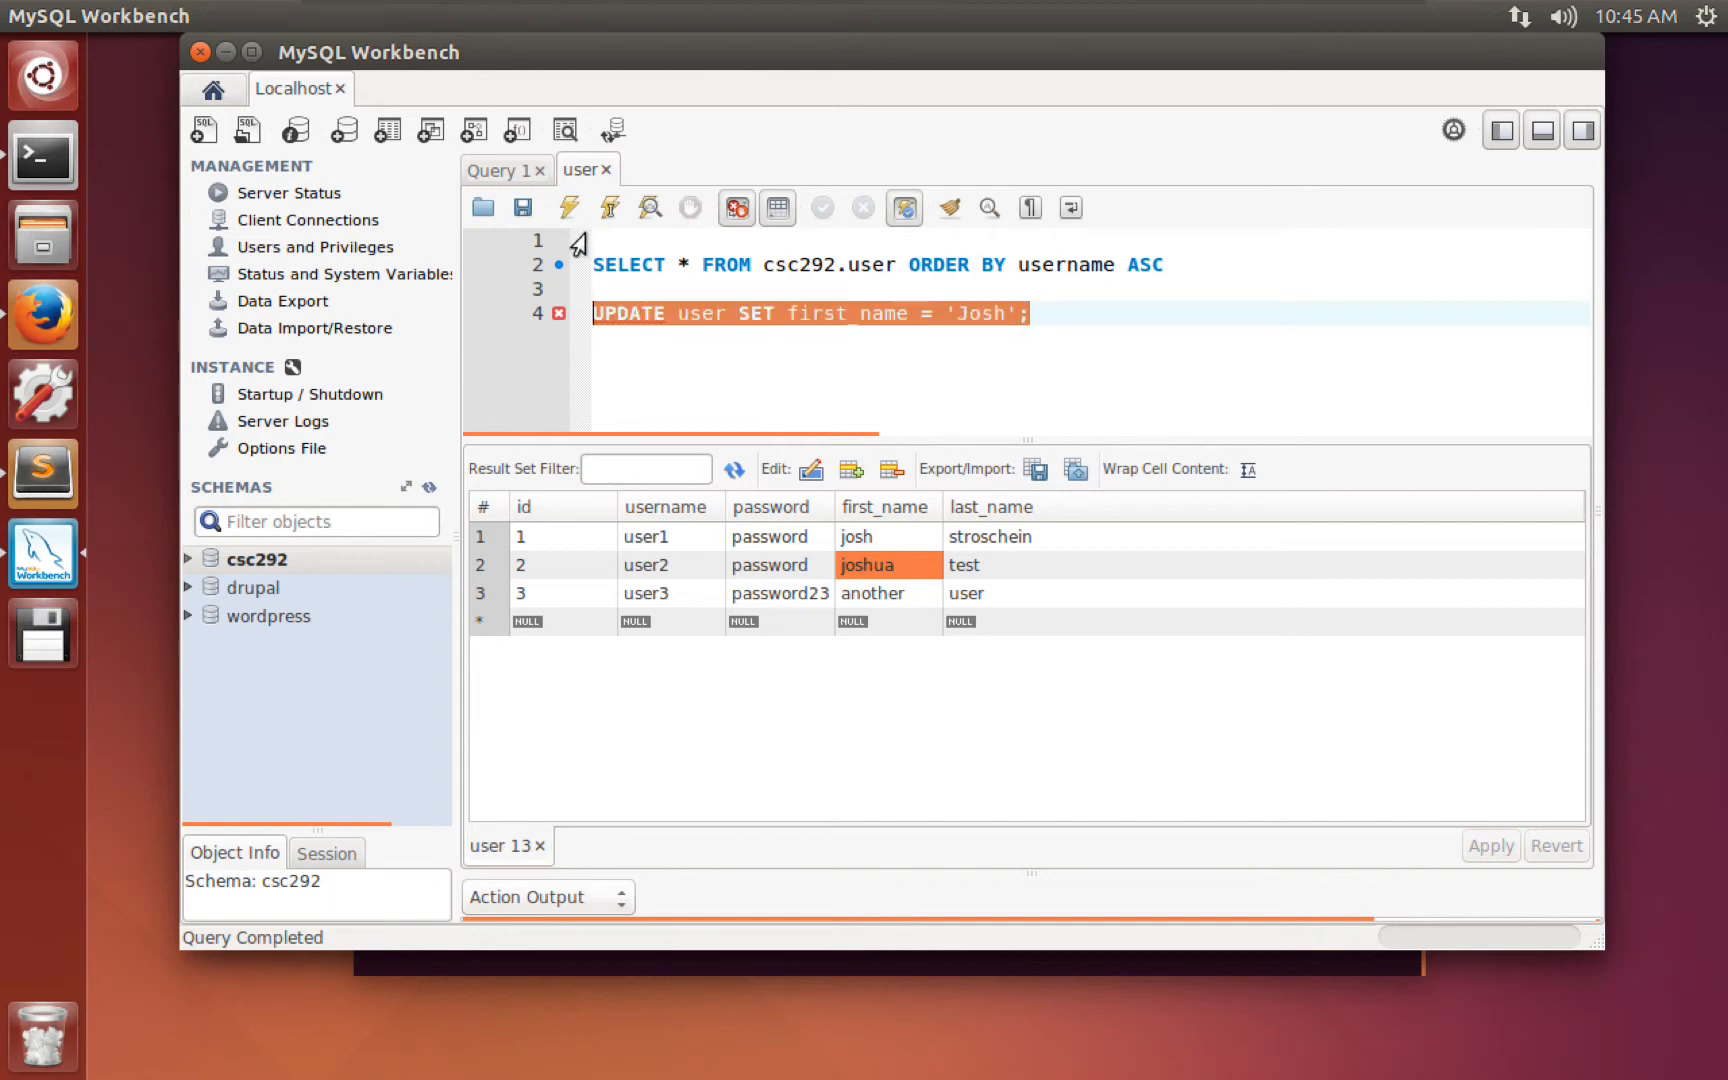
pyautogui.press('BackSpace')
pyautogui.click(612, 243)
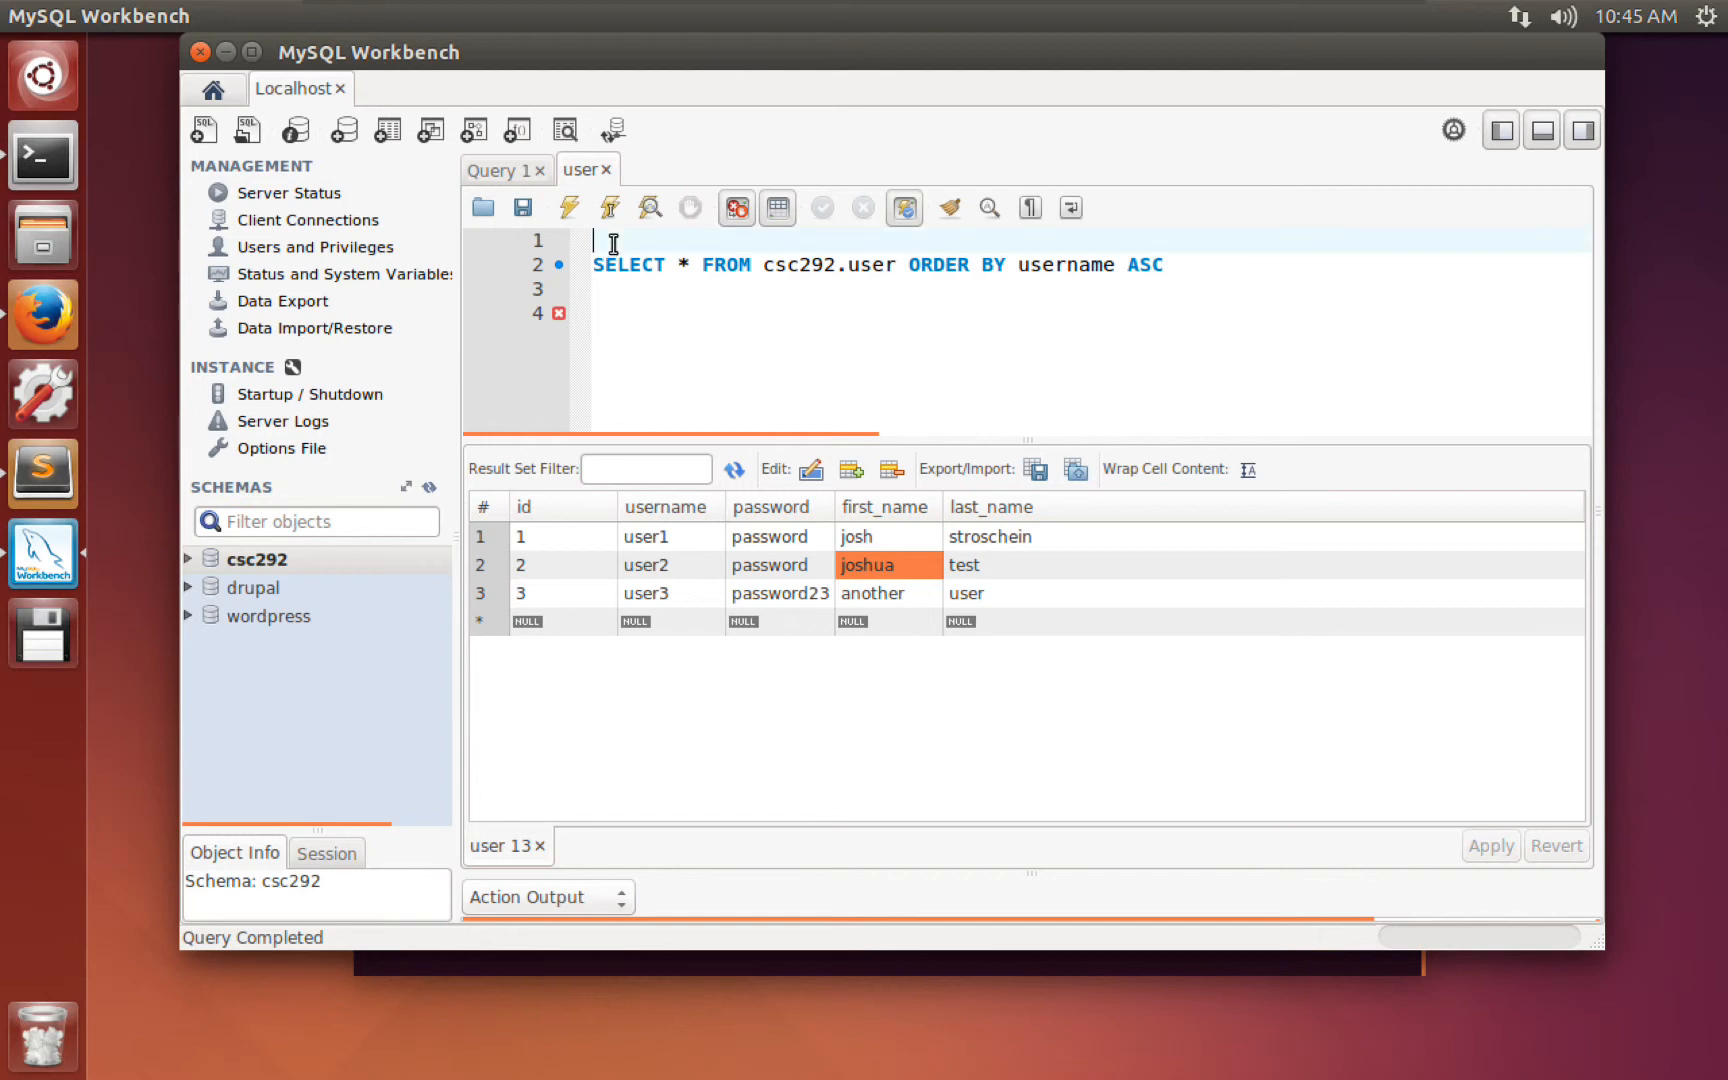
pyautogui.hotkey('ctrl', 'v')
pyautogui.press('Return')
pyautogui.click(1167, 290)
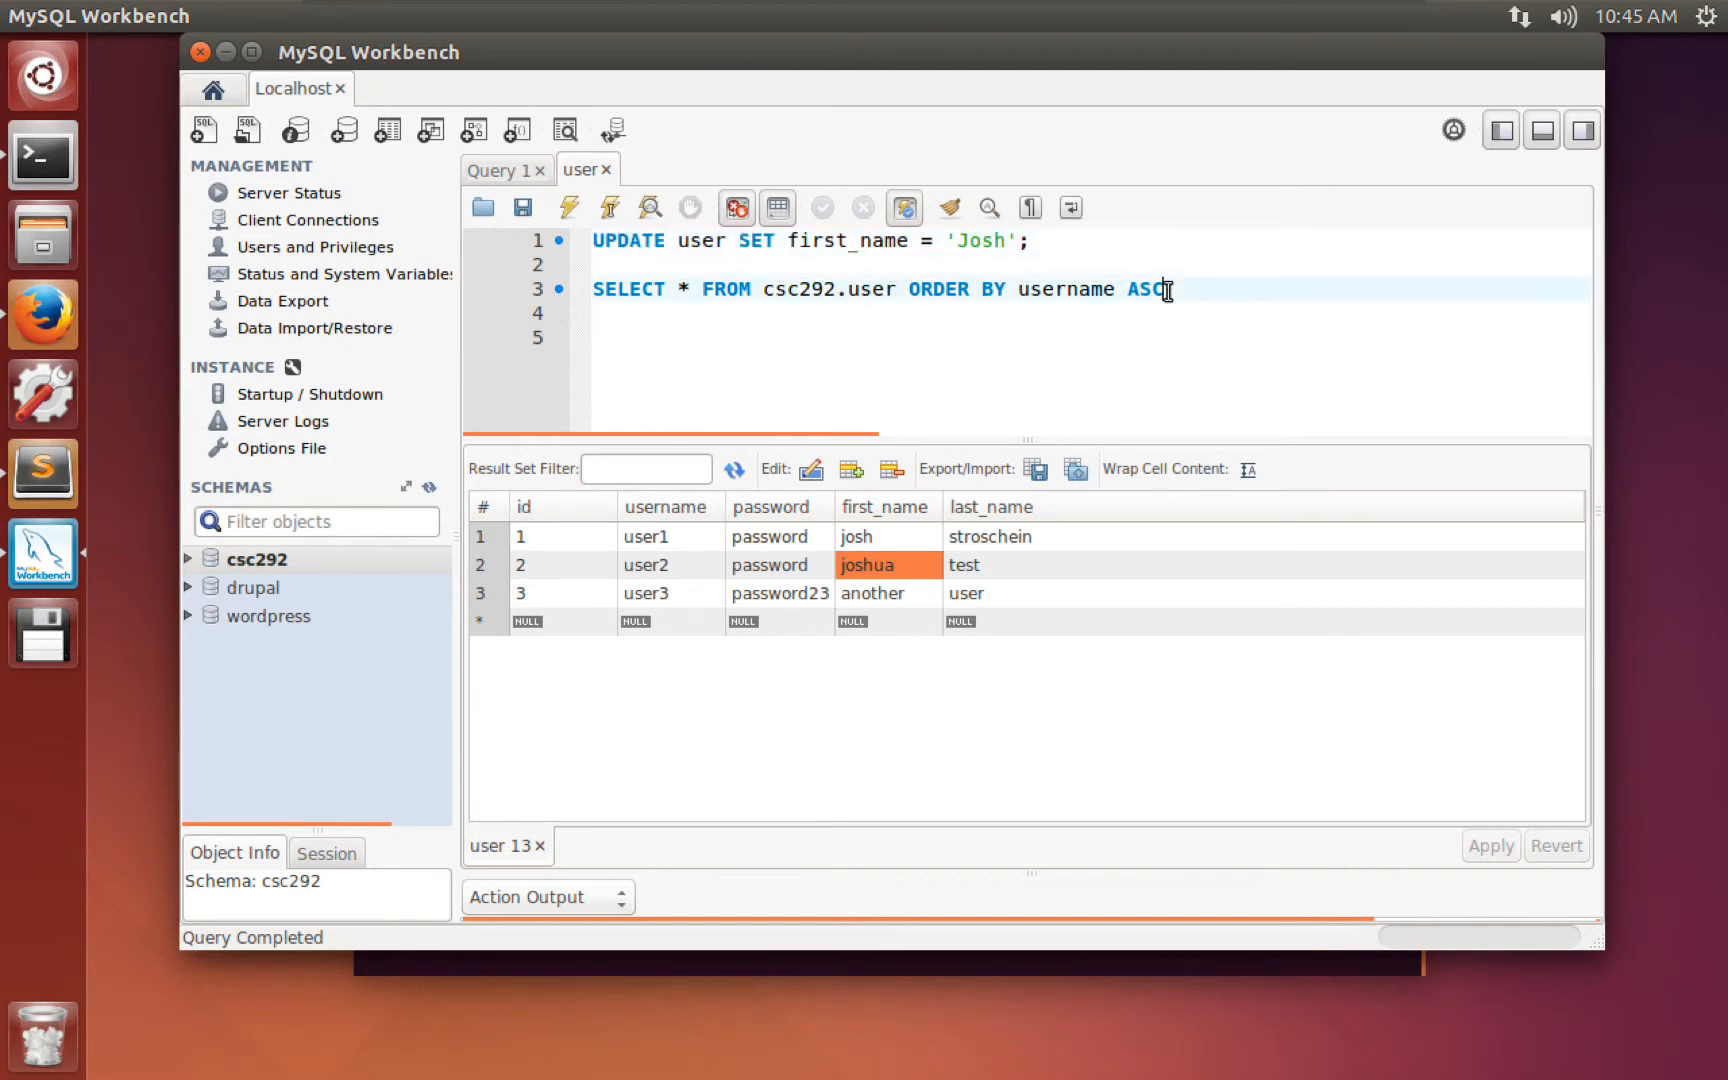
pyautogui.write(';')
pyautogui.click(569, 208)
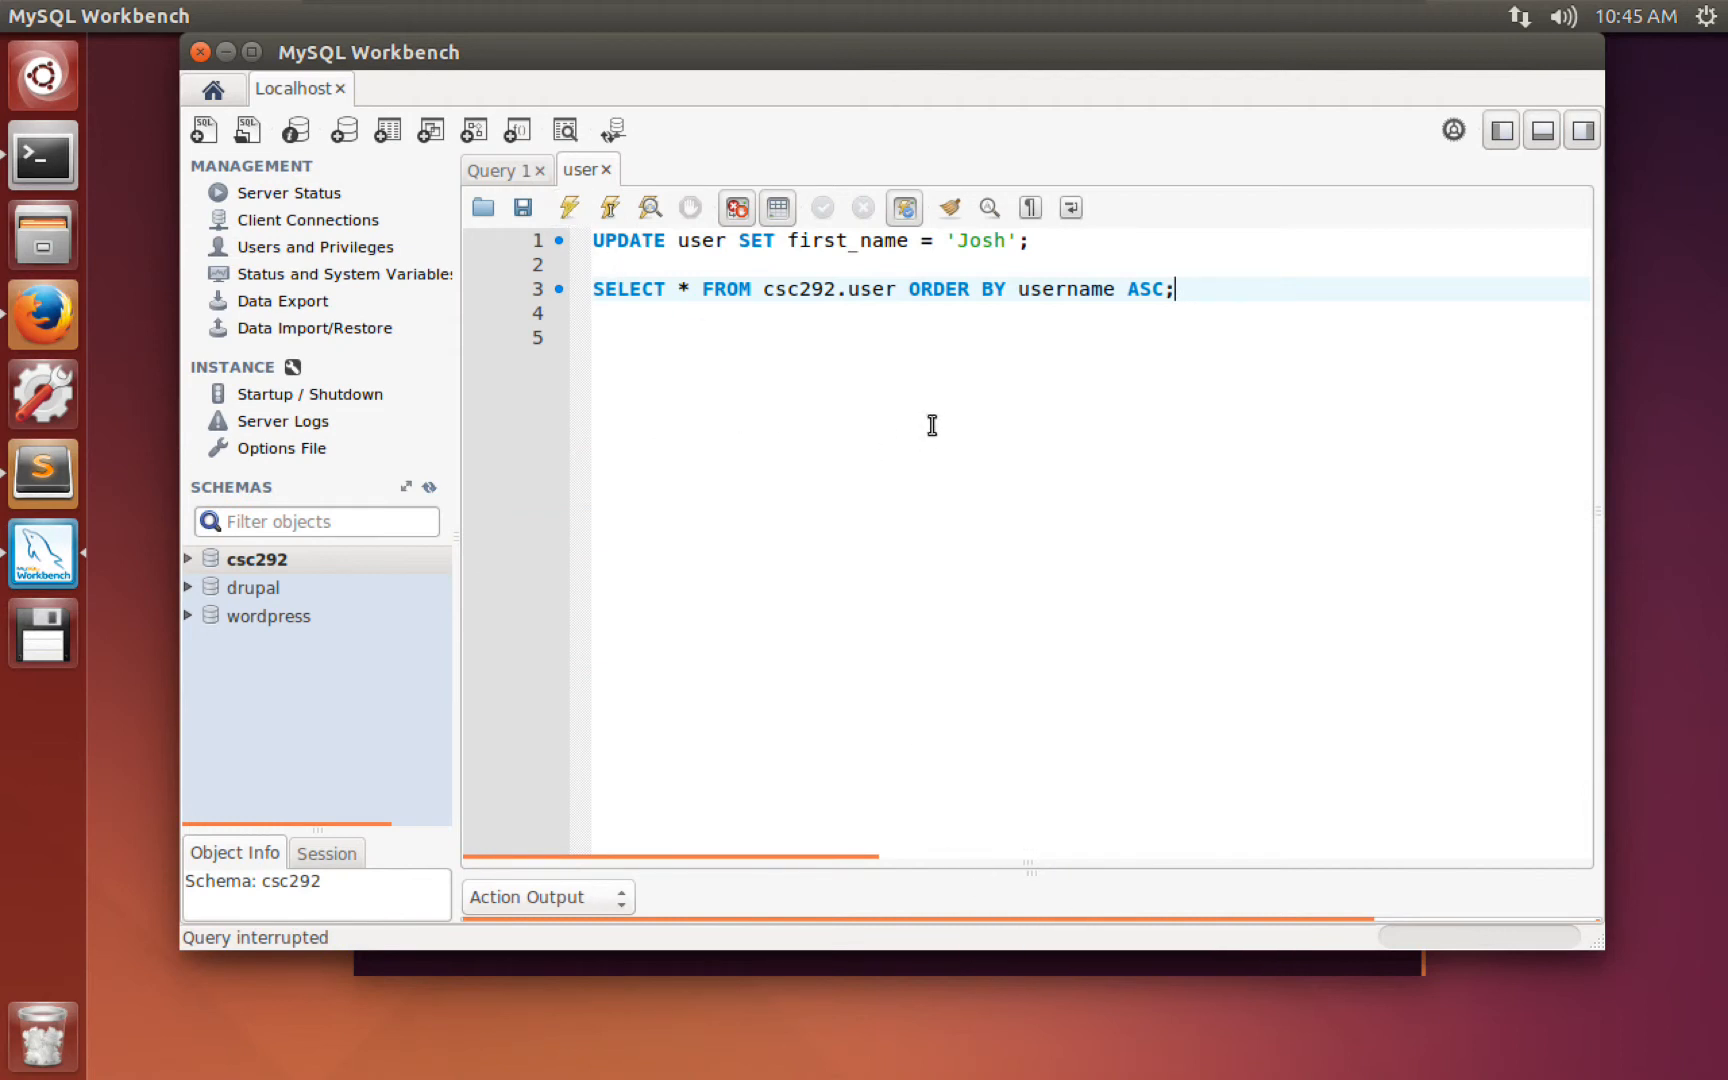
# Expand the action output log and widen the Message column to read Error Code 1175.
pyautogui.click(804, 267)
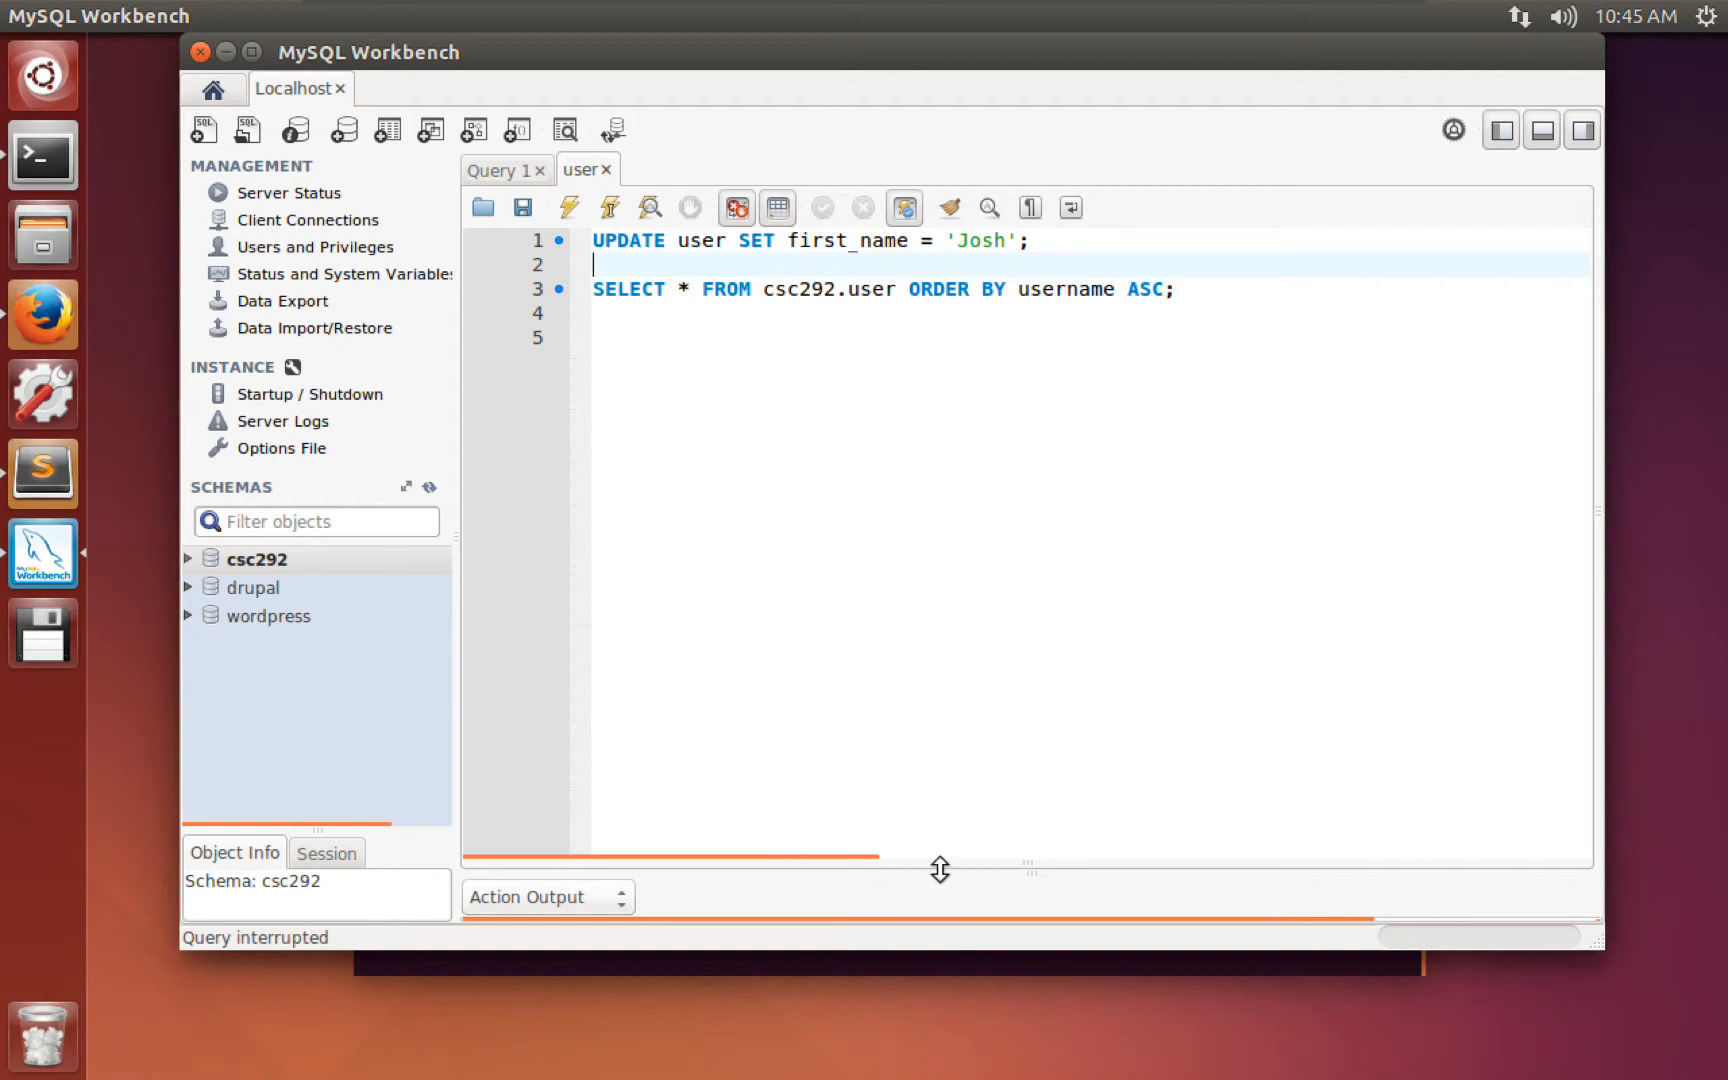
pyautogui.moveTo(937, 866); pyautogui.dragTo(943, 610)
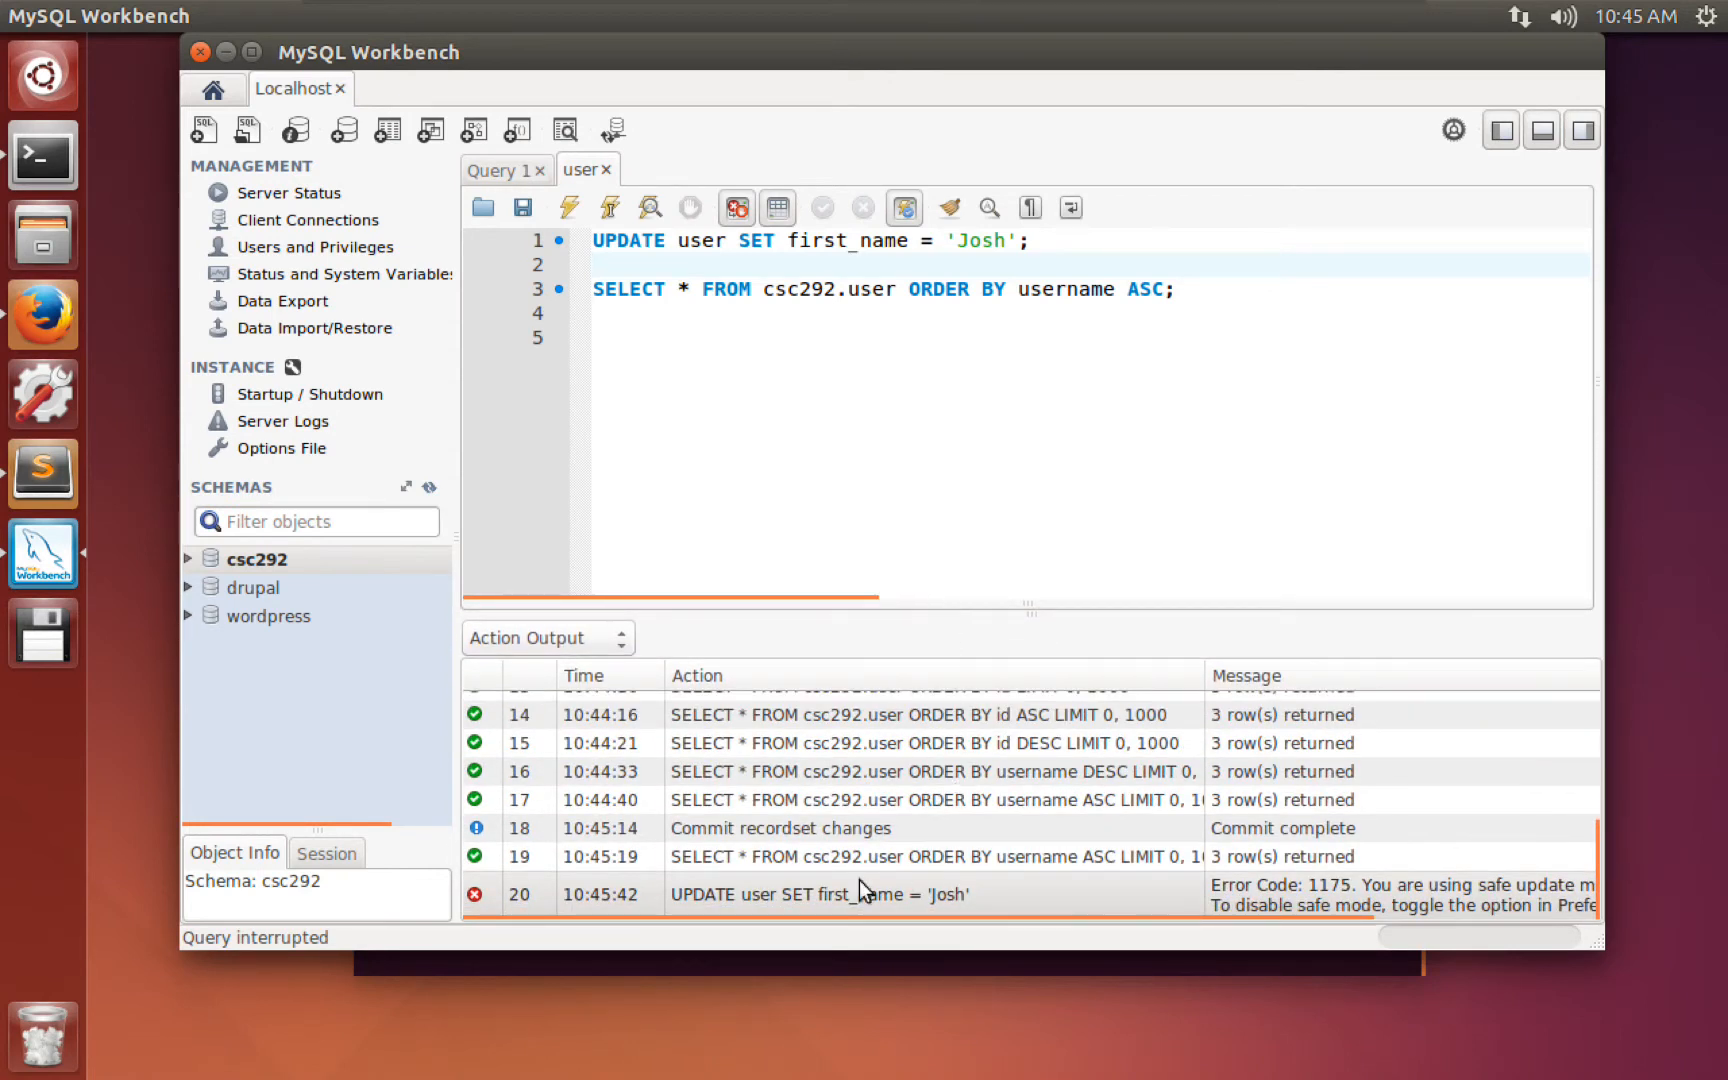
pyautogui.click(690, 900)
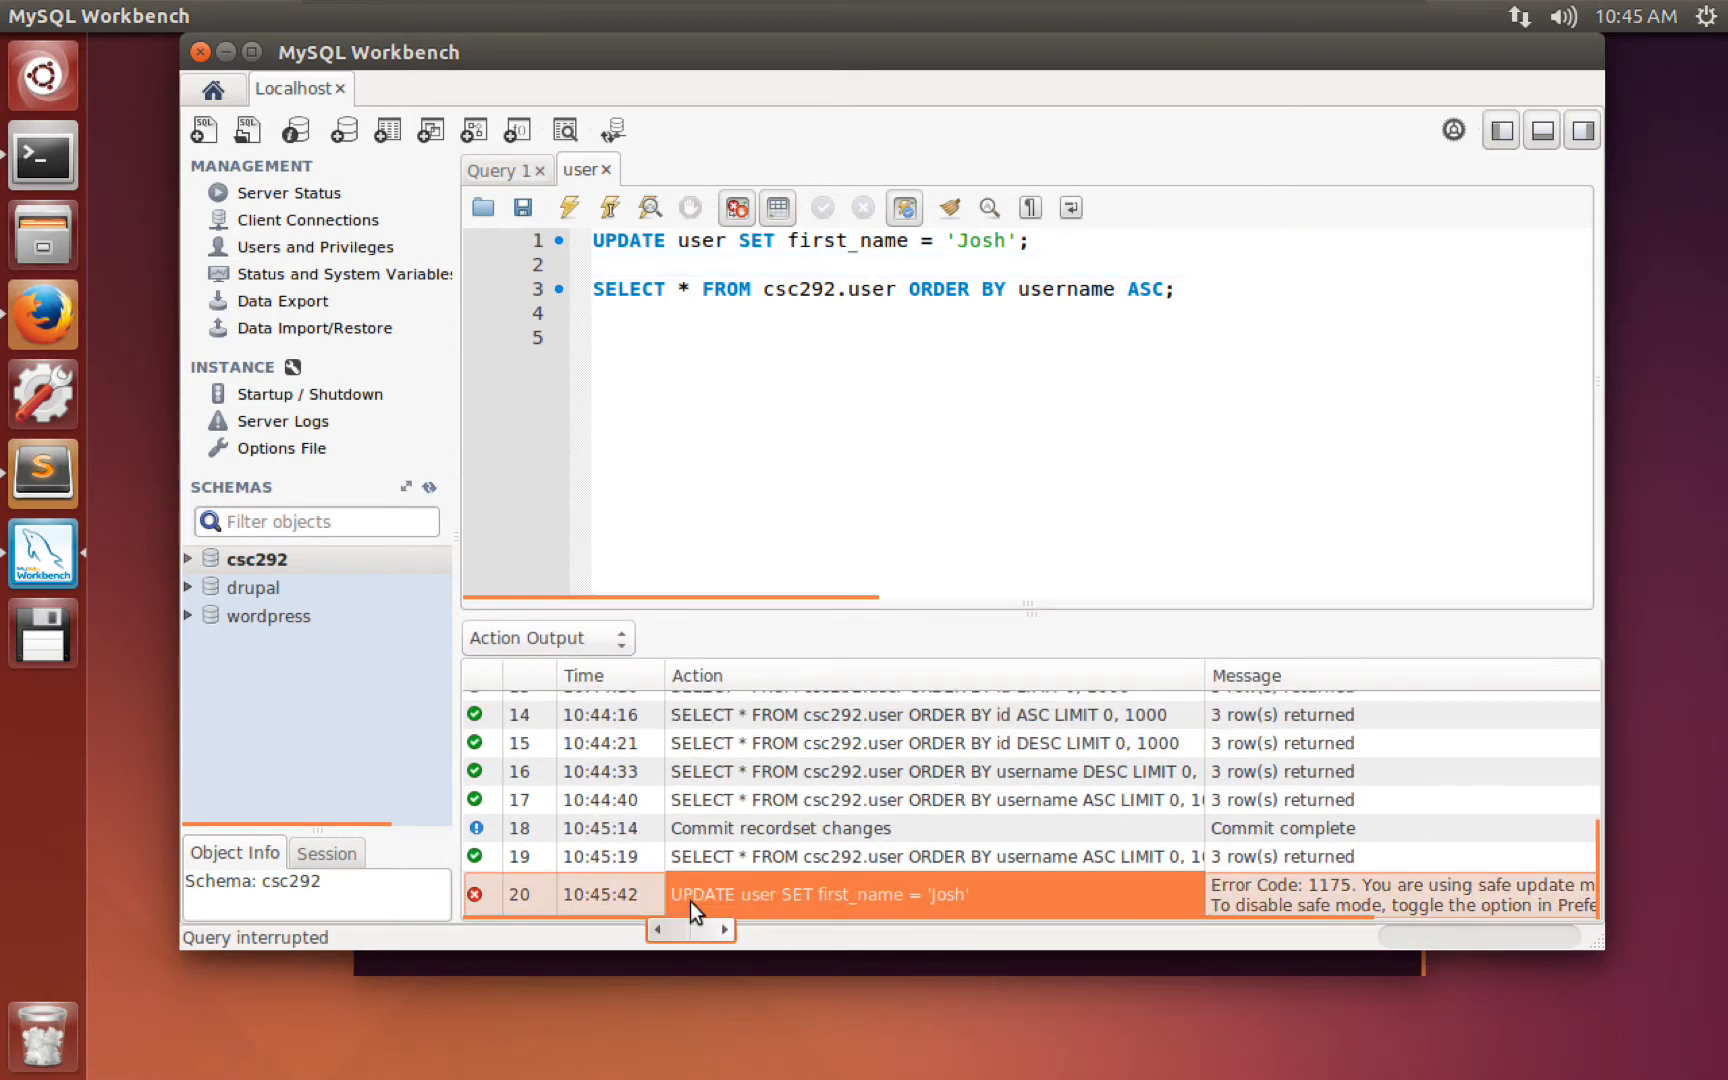
pyautogui.moveTo(1224, 932); pyautogui.dragTo(1396, 936)
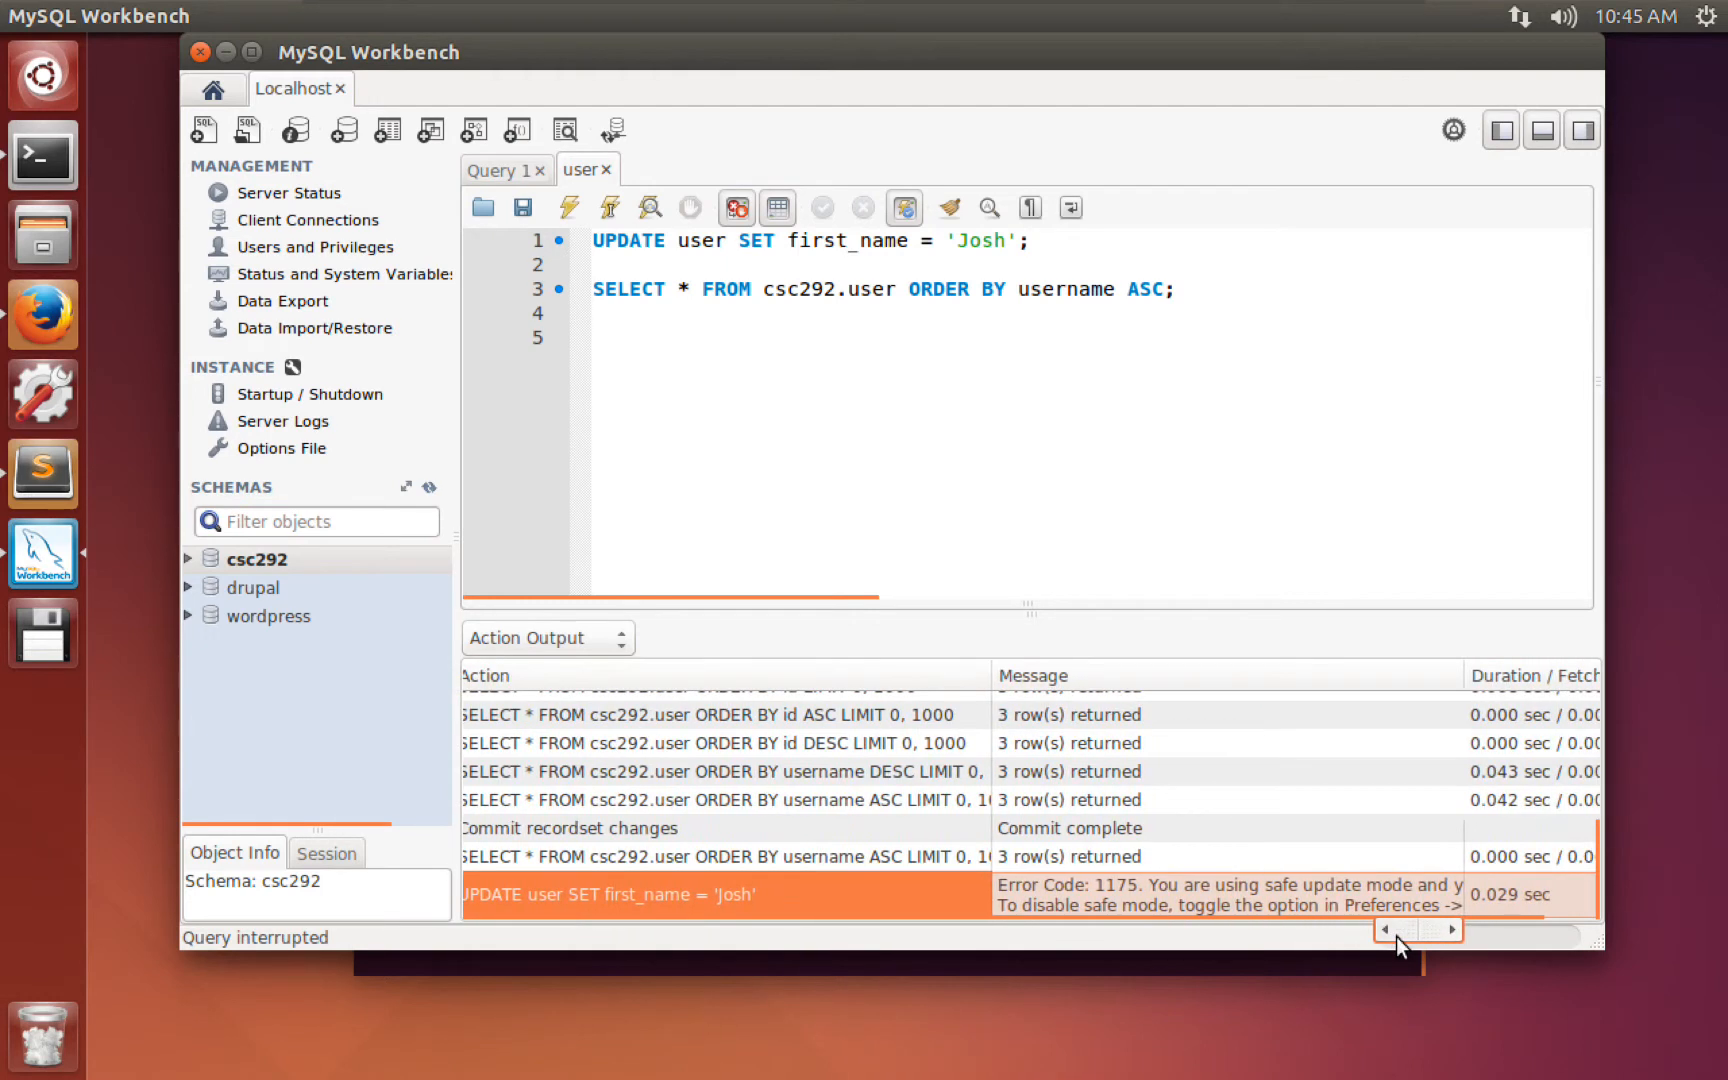
pyautogui.moveTo(1464, 672); pyautogui.dragTo(1545, 676)
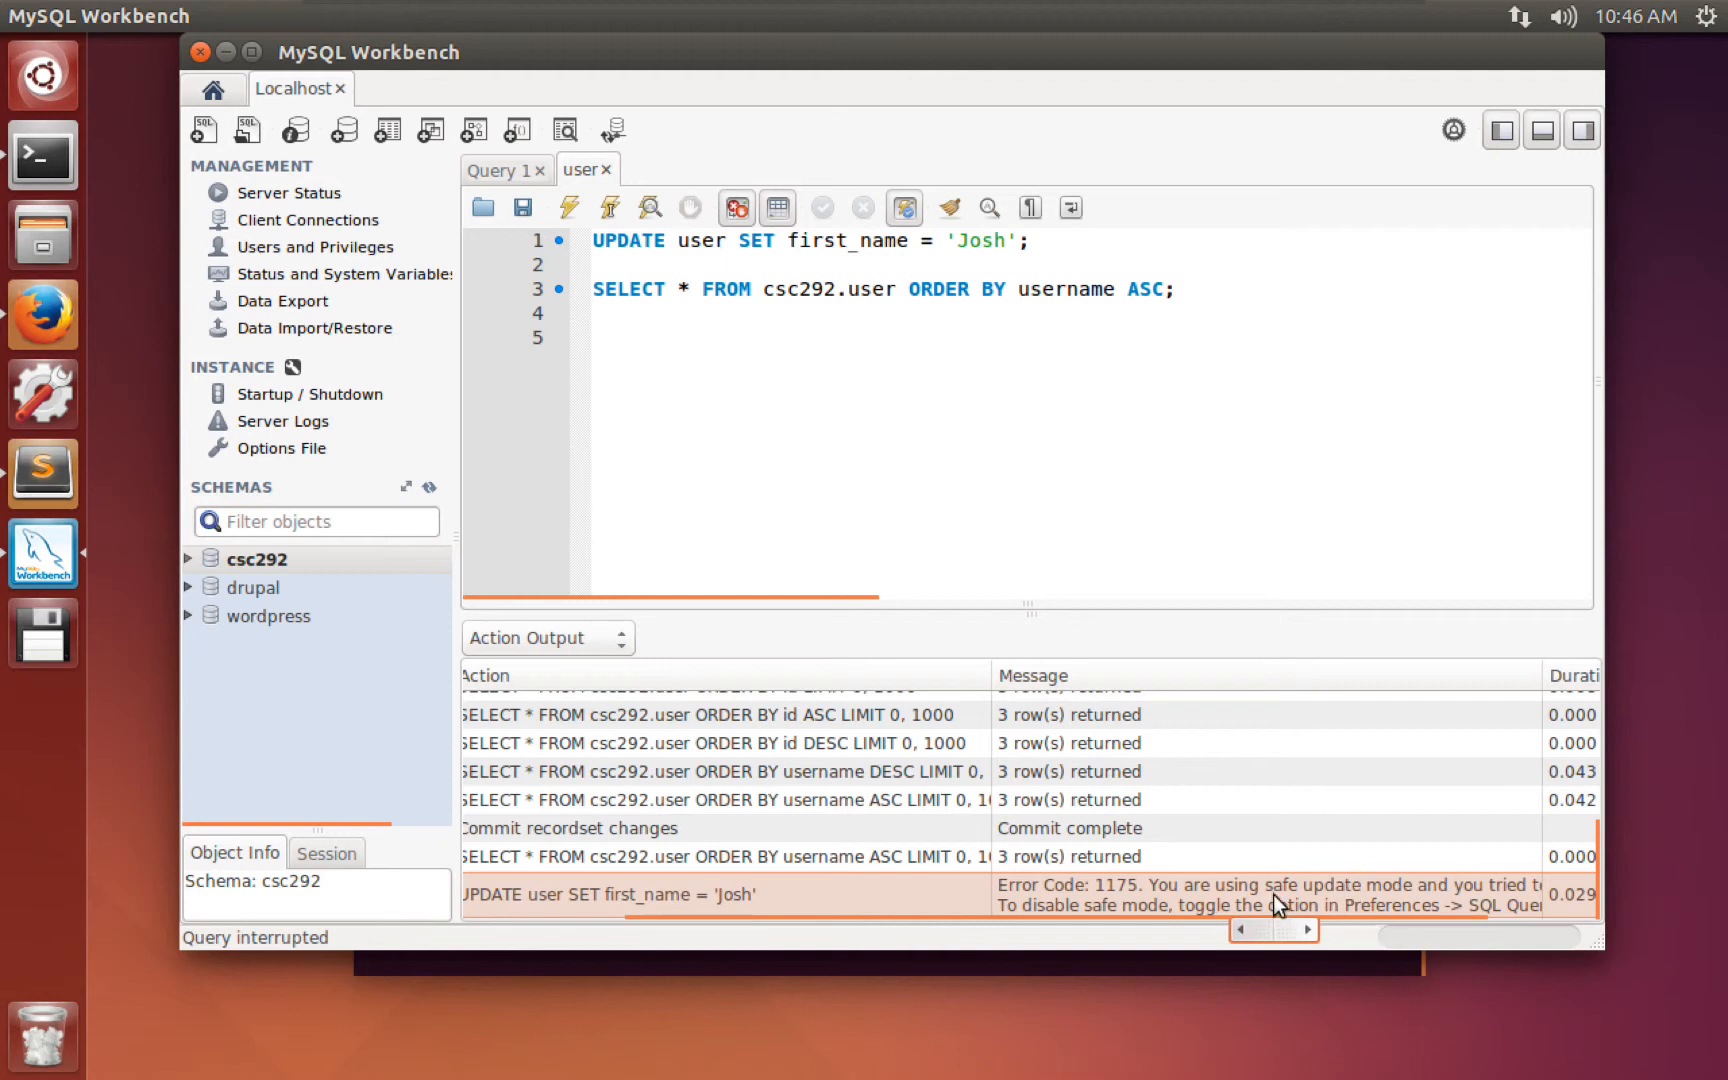
# Add WHERE id = 1 to the UPDATE statement and run the script.
pyautogui.click(836, 243)
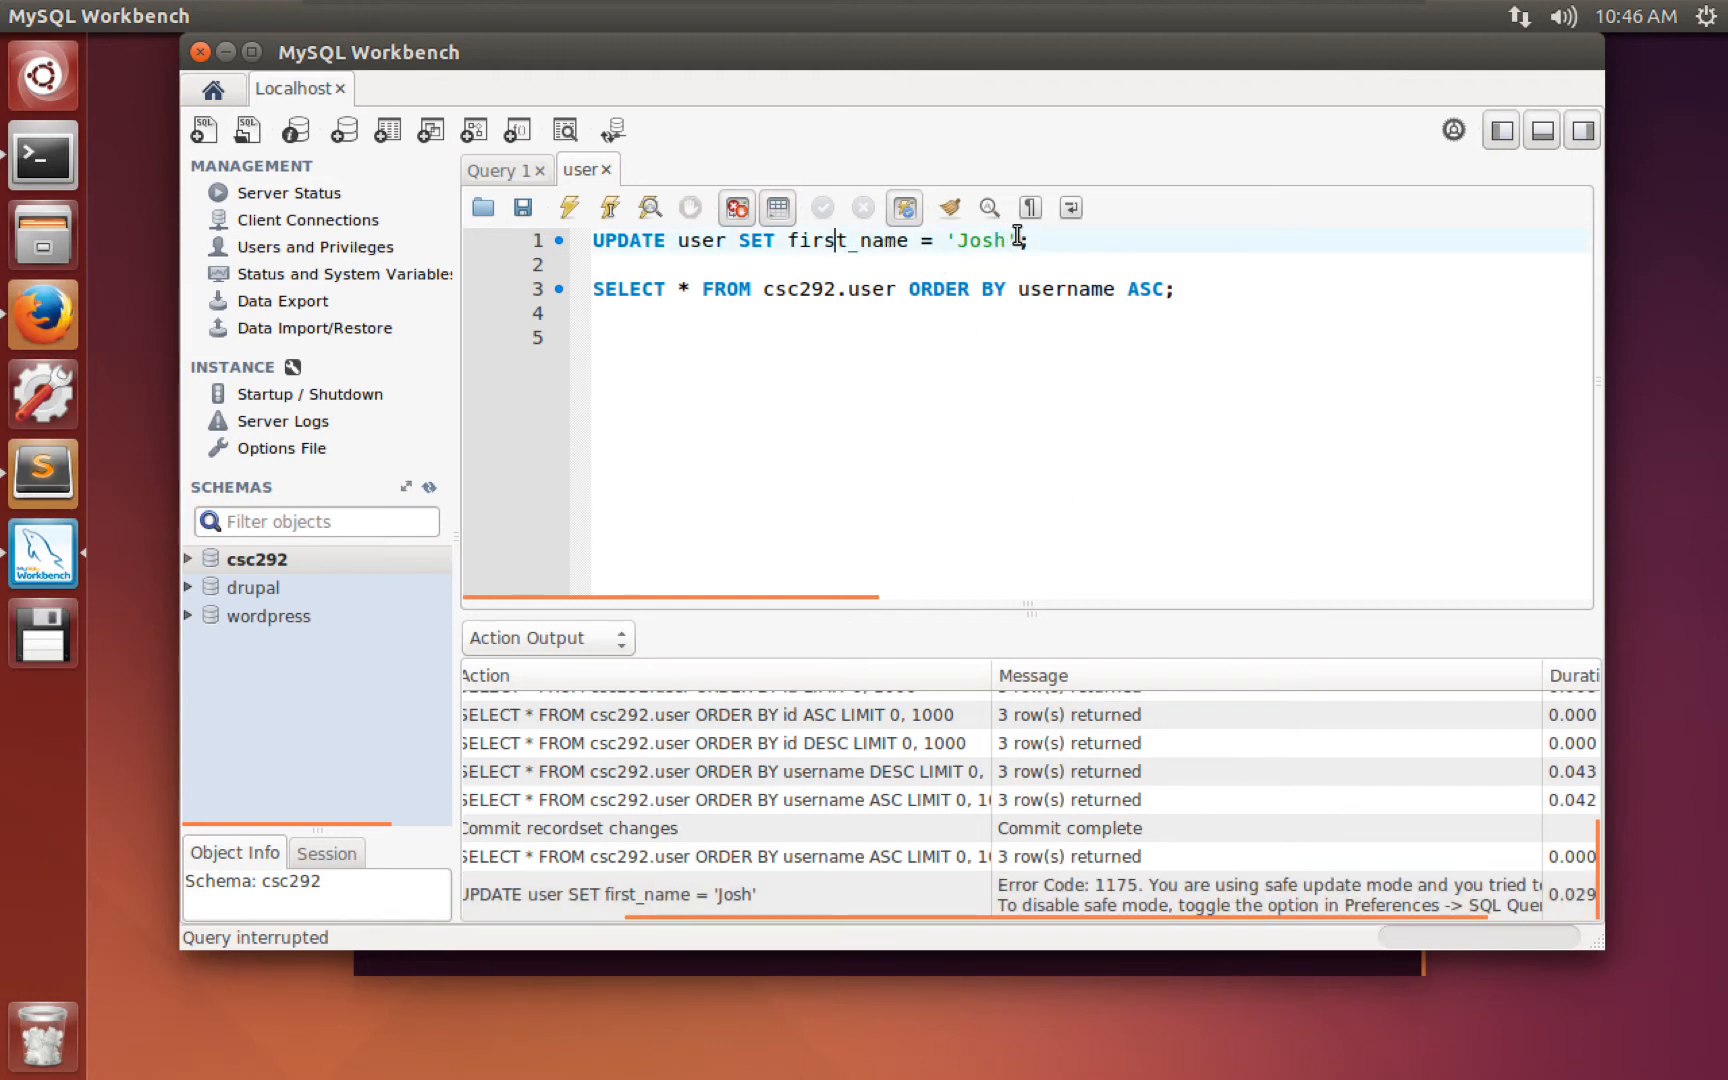
pyautogui.click(1017, 240)
pyautogui.write('WHERE id = 1')
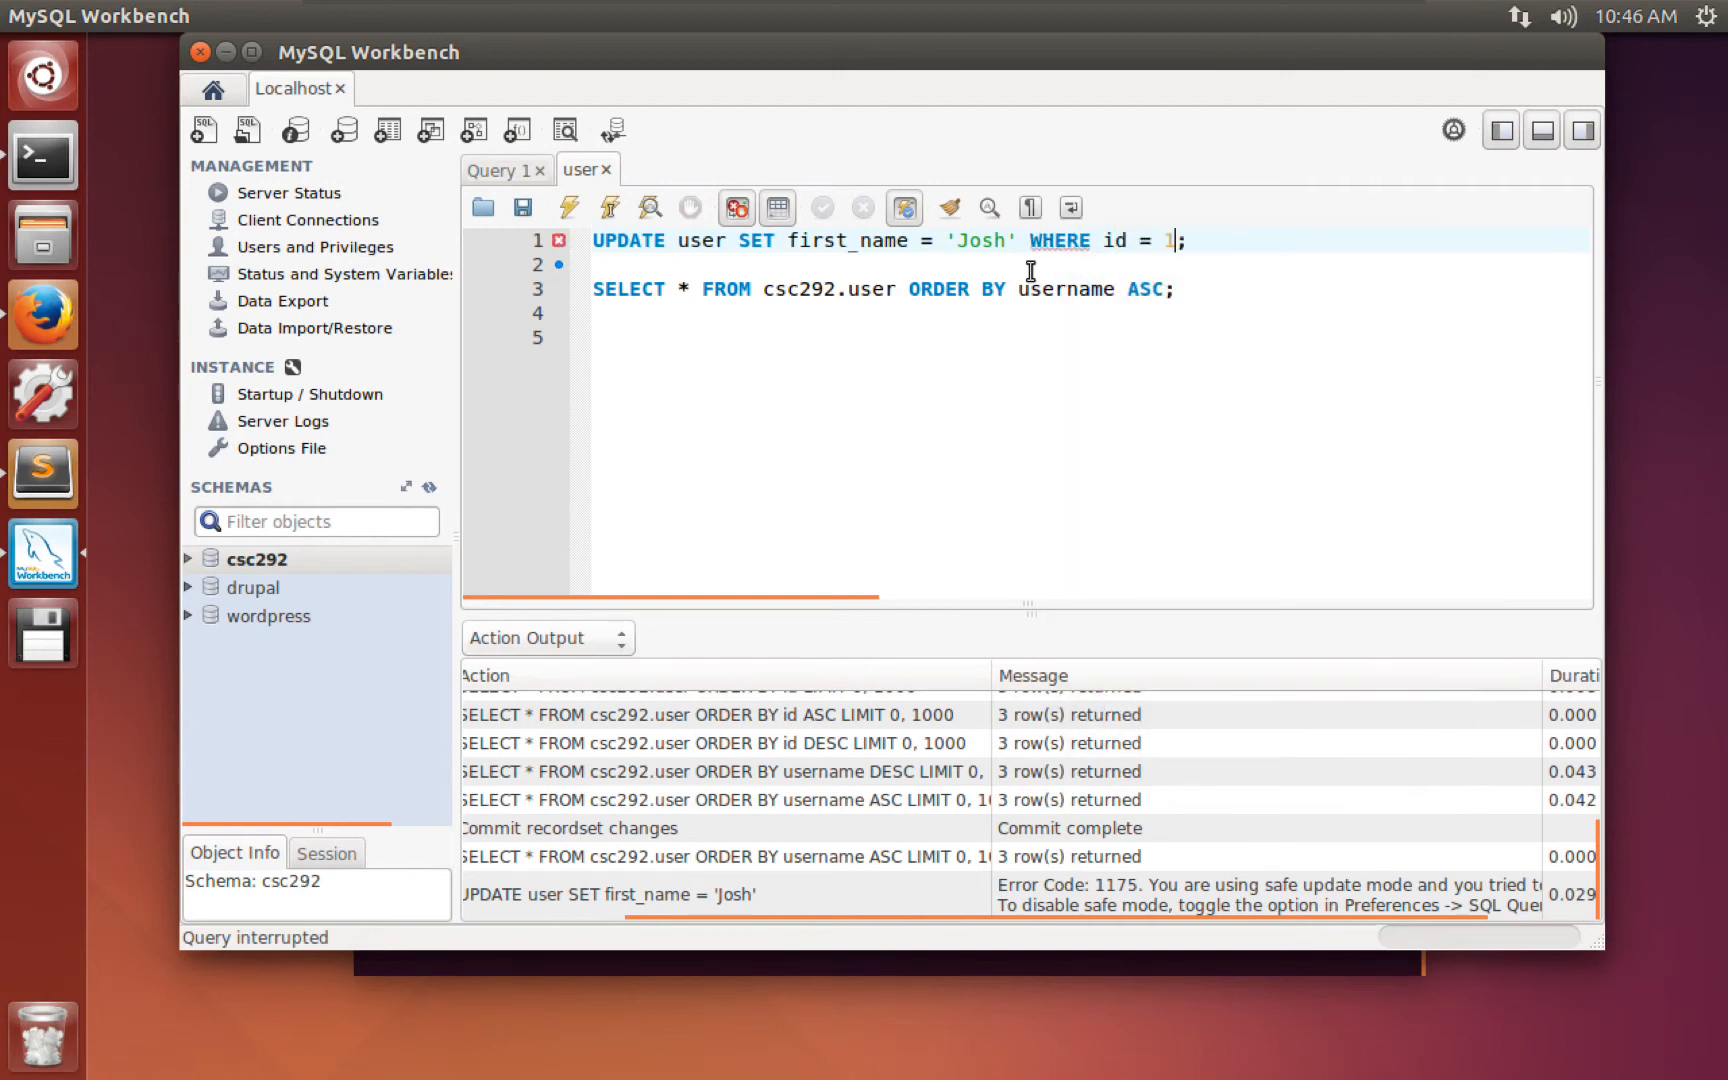
pyautogui.click(571, 214)
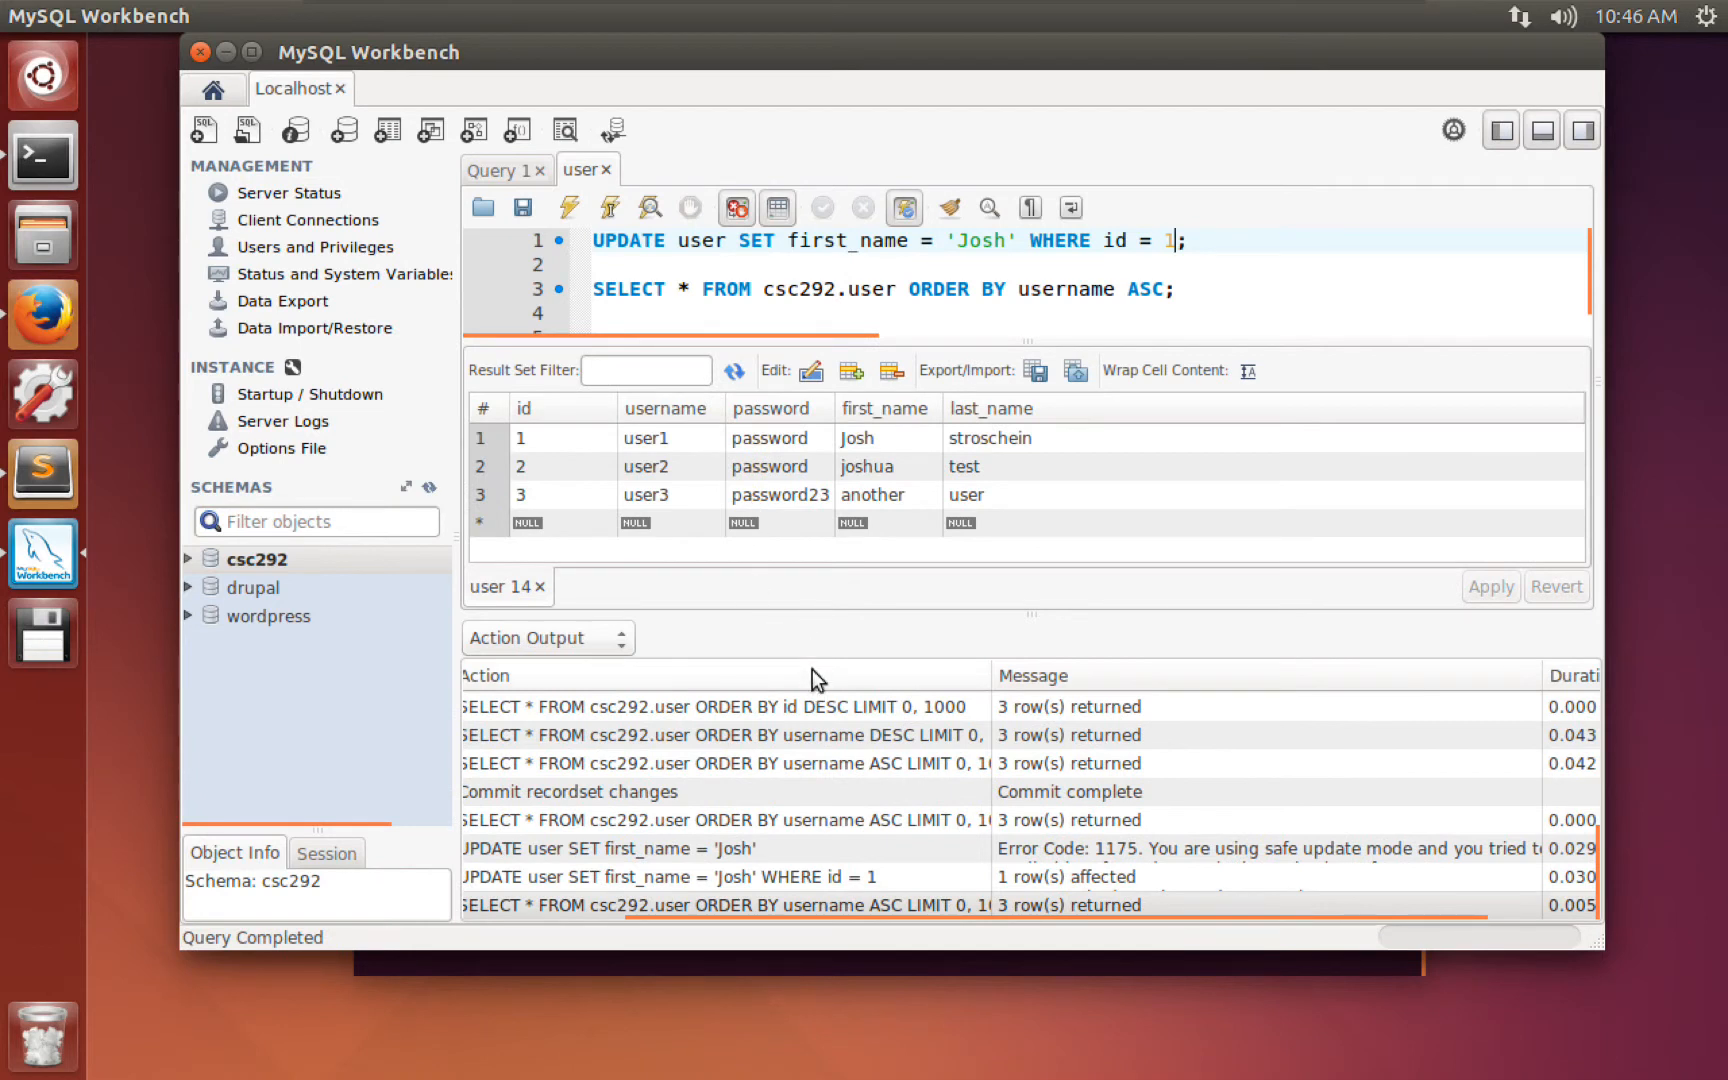
# Inspect the results, enlarge the editor over the log, and select the user3 row.
pyautogui.click(955, 466)
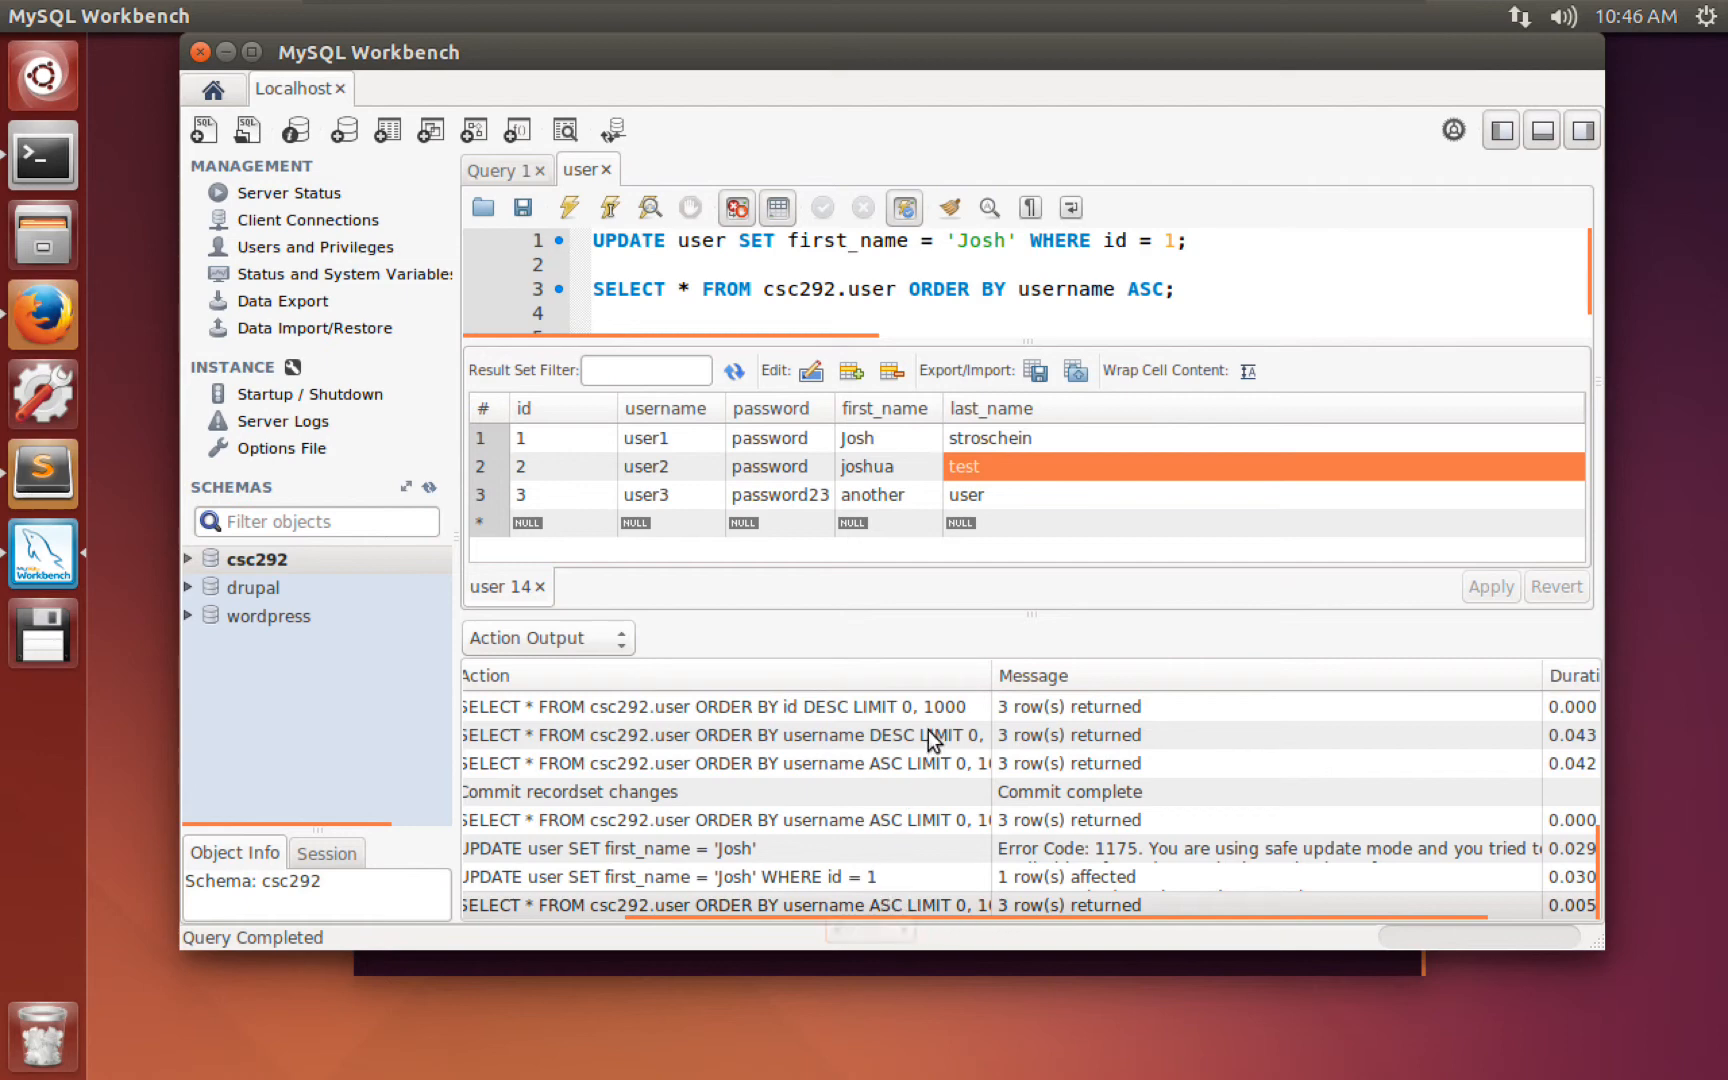
pyautogui.moveTo(922, 610); pyautogui.dragTo(912, 810)
pyautogui.click(818, 424)
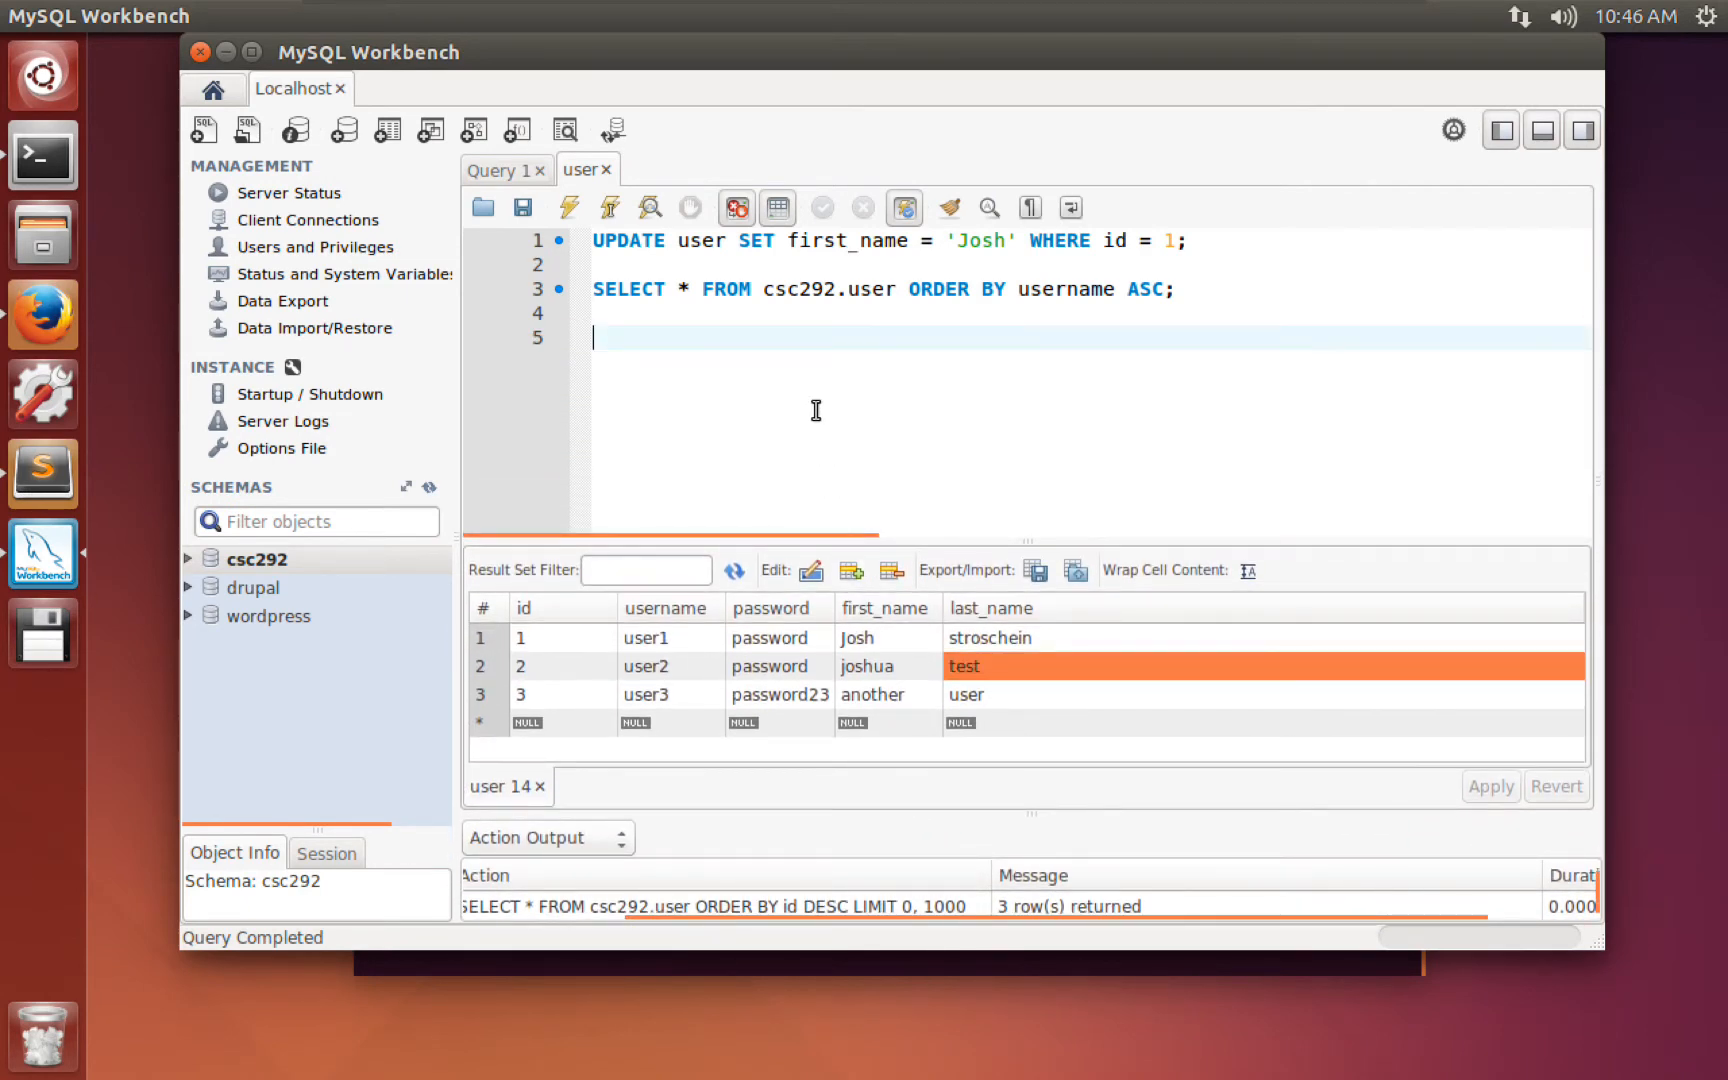
pyautogui.click(663, 316)
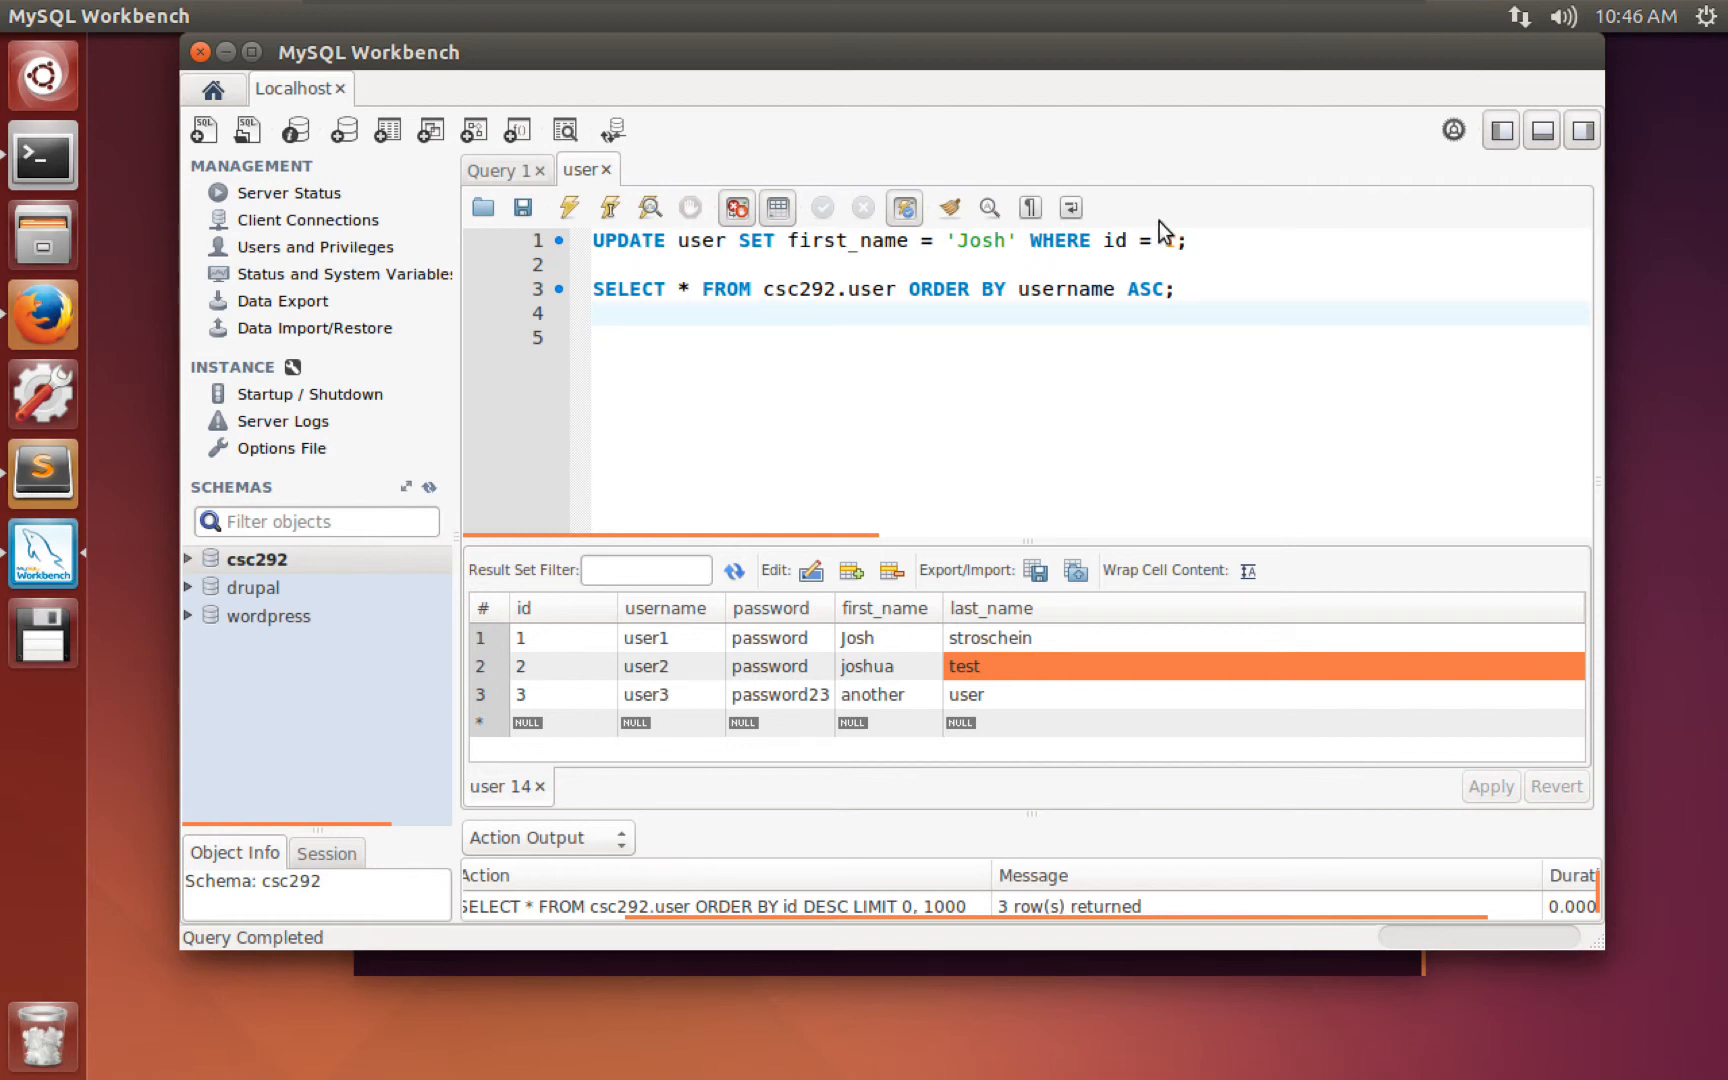
pyautogui.moveTo(1193, 237); pyautogui.dragTo(592, 240)
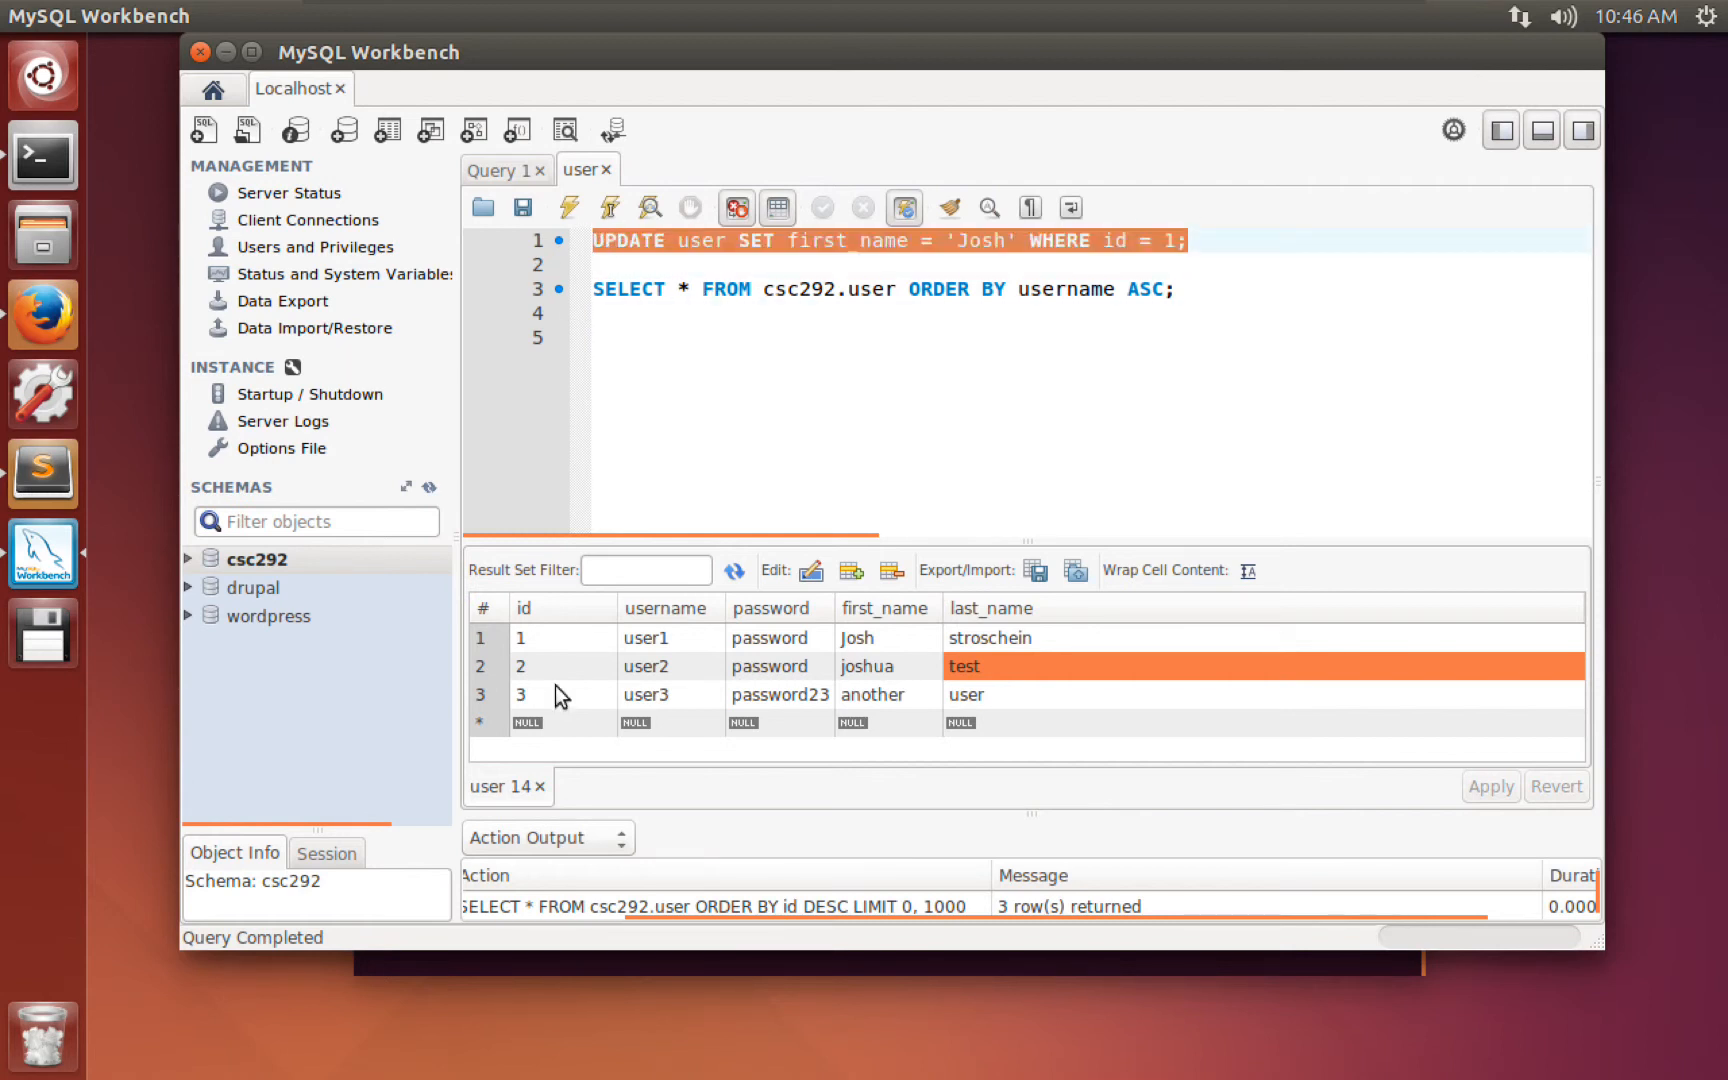
pyautogui.click(481, 690)
# Delete the user3 (id 3) row from the grid and apply the generated DELETE script.
pyautogui.rightClick(481, 688)
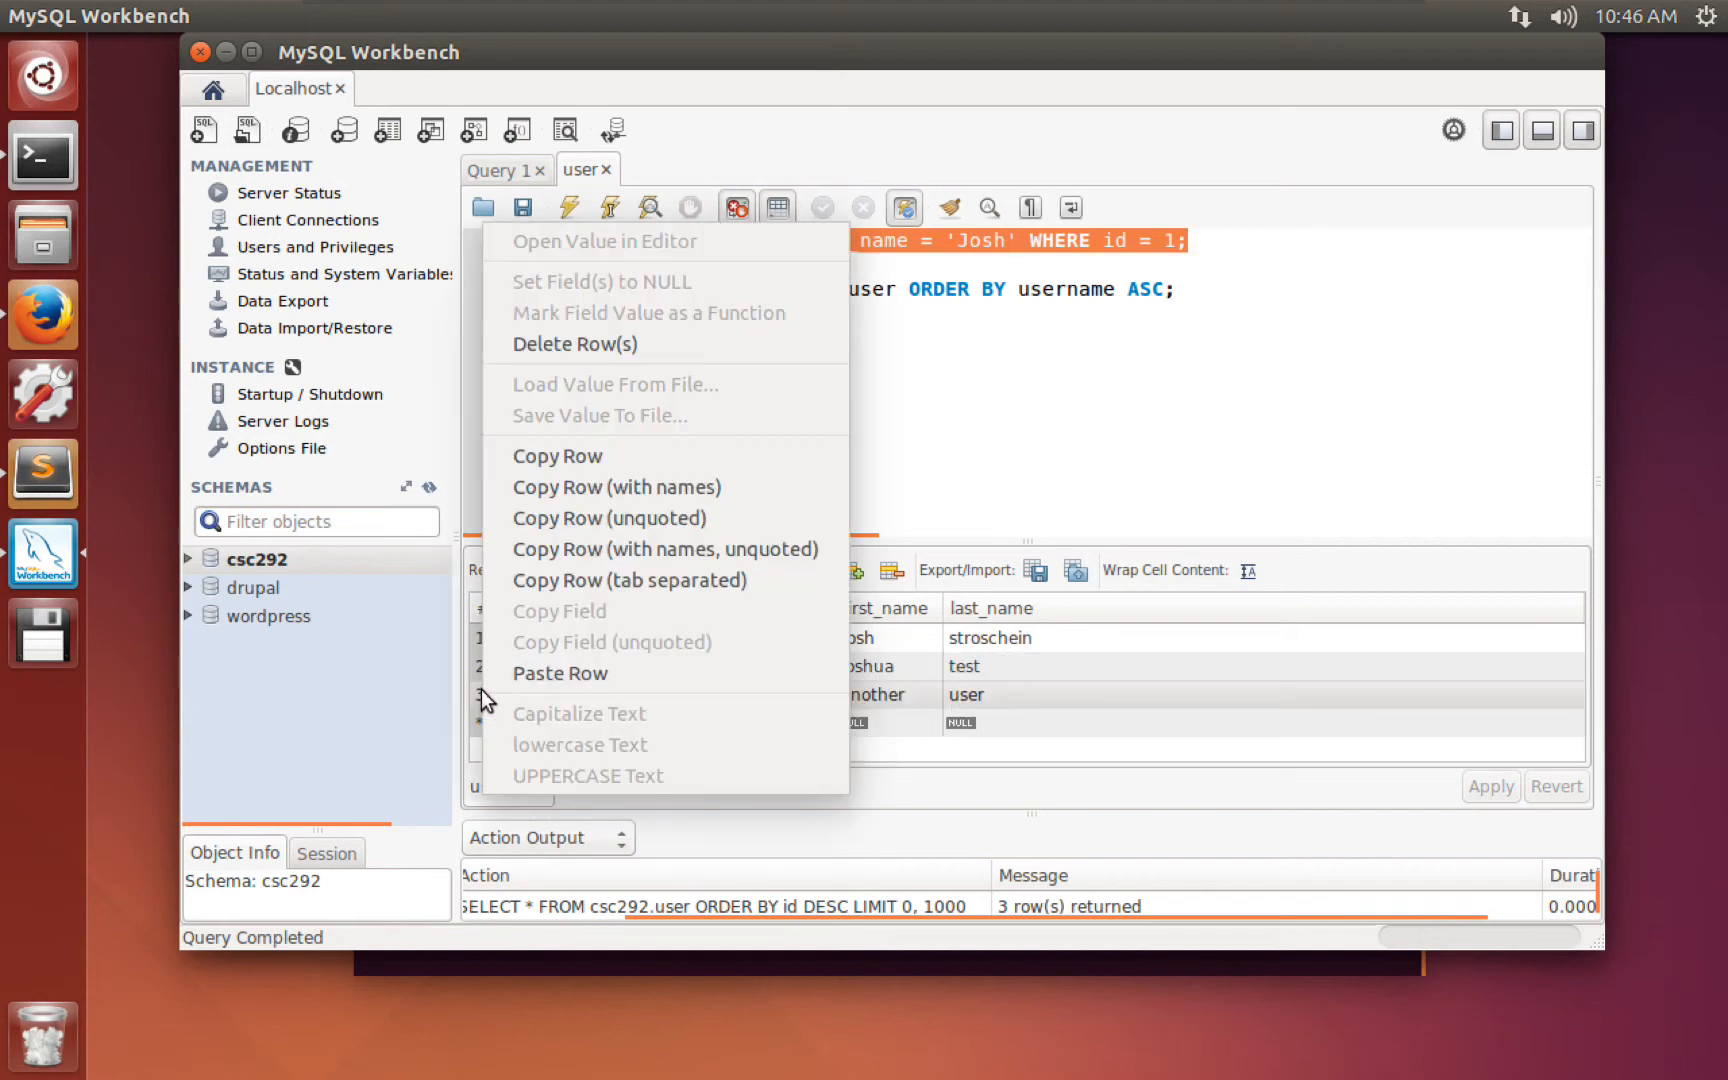
pyautogui.click(558, 344)
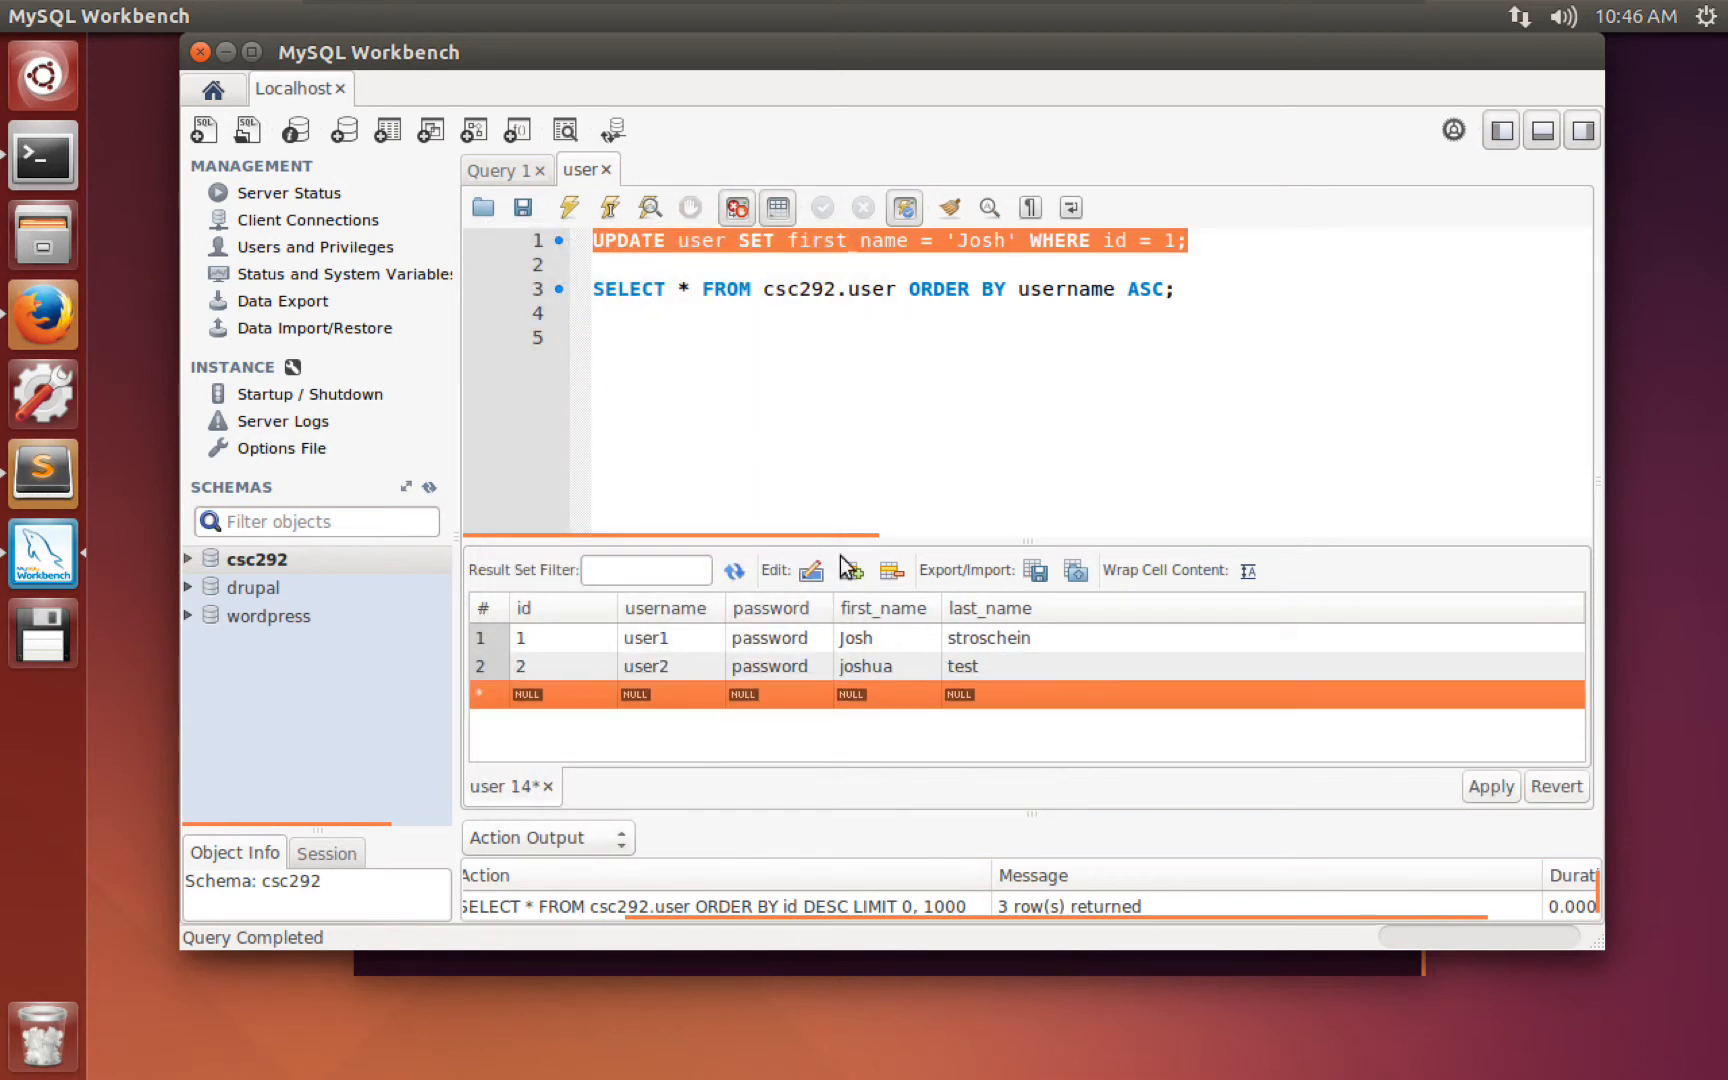
pyautogui.click(1489, 787)
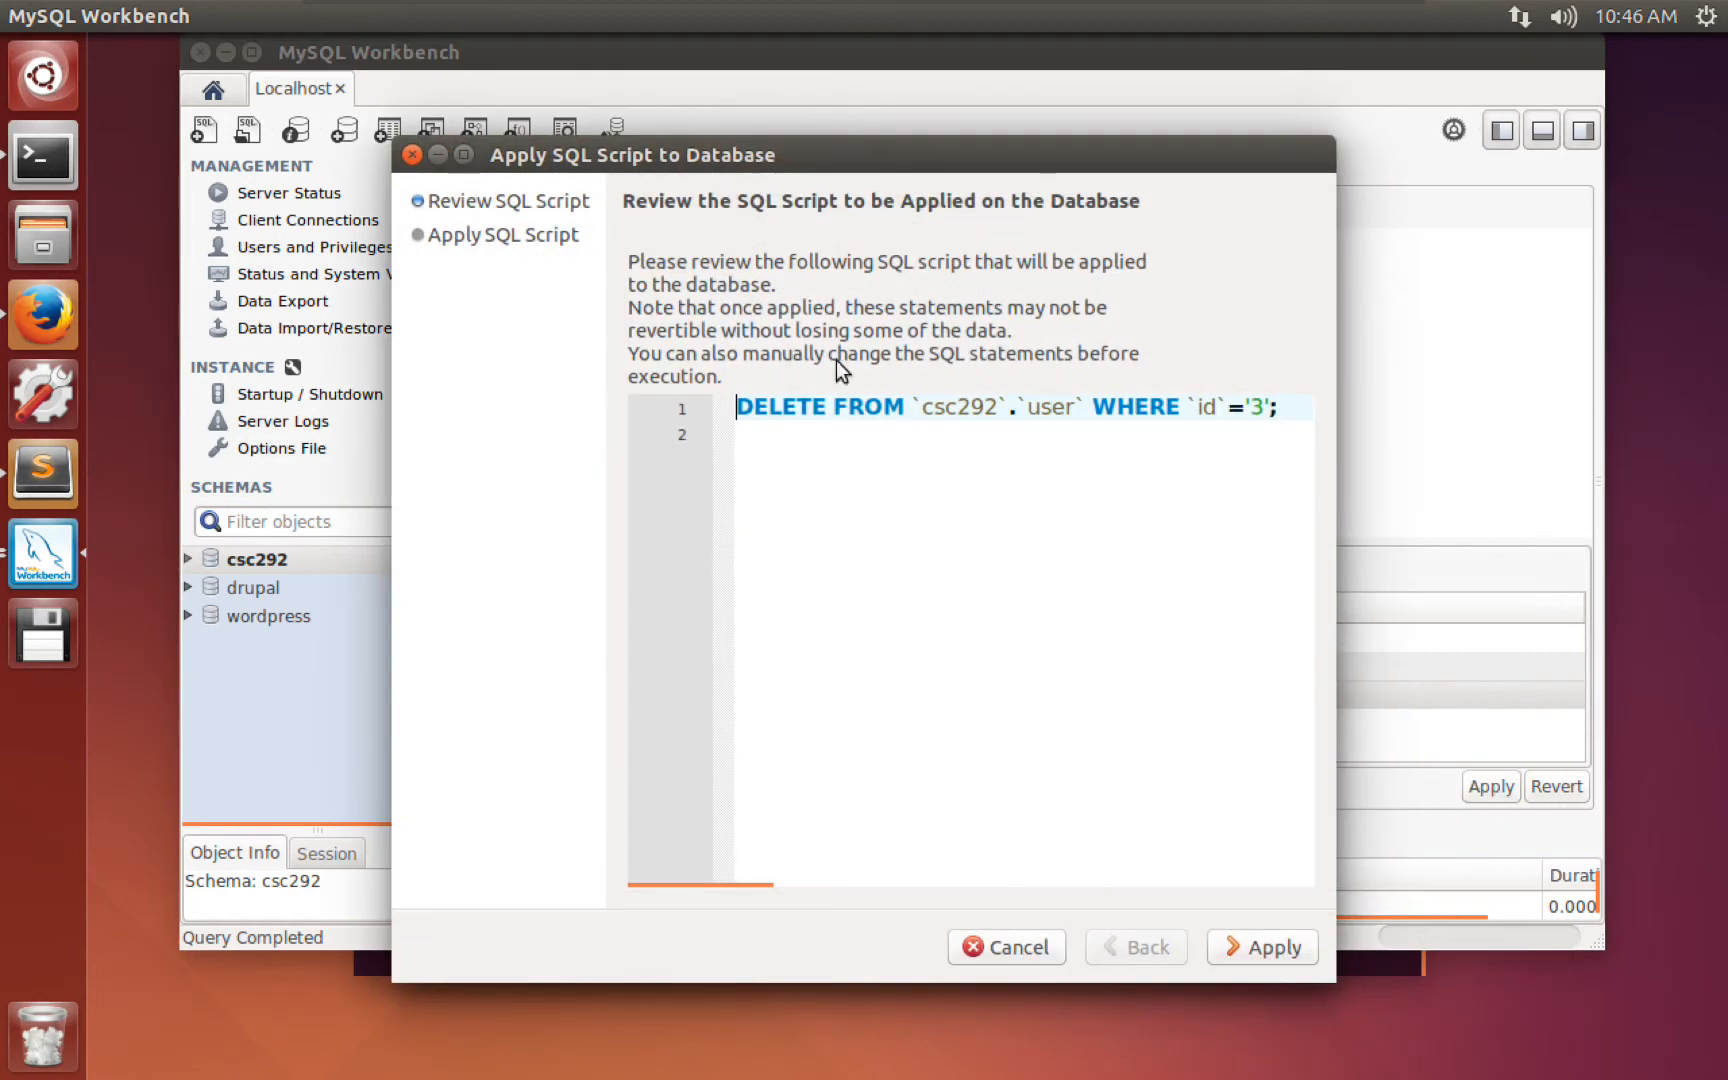
pyautogui.click(1092, 406)
pyautogui.press('Return')
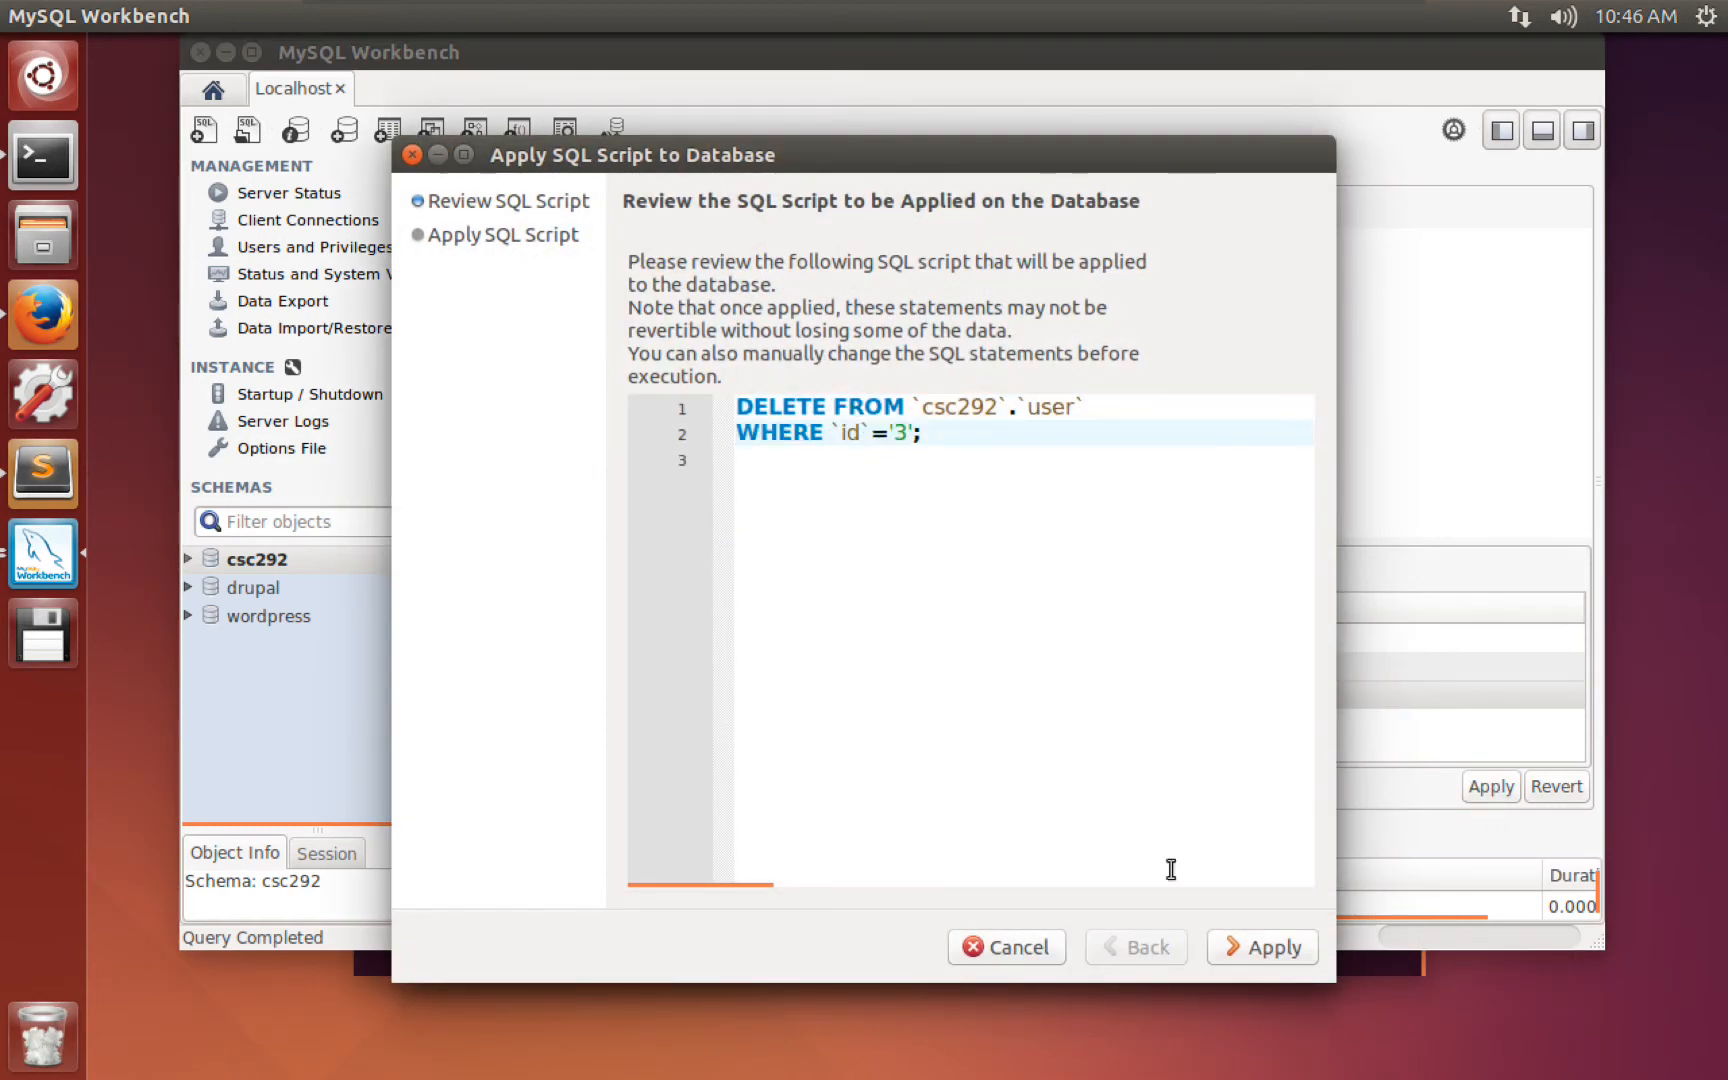
pyautogui.click(1240, 949)
pyautogui.click(1237, 950)
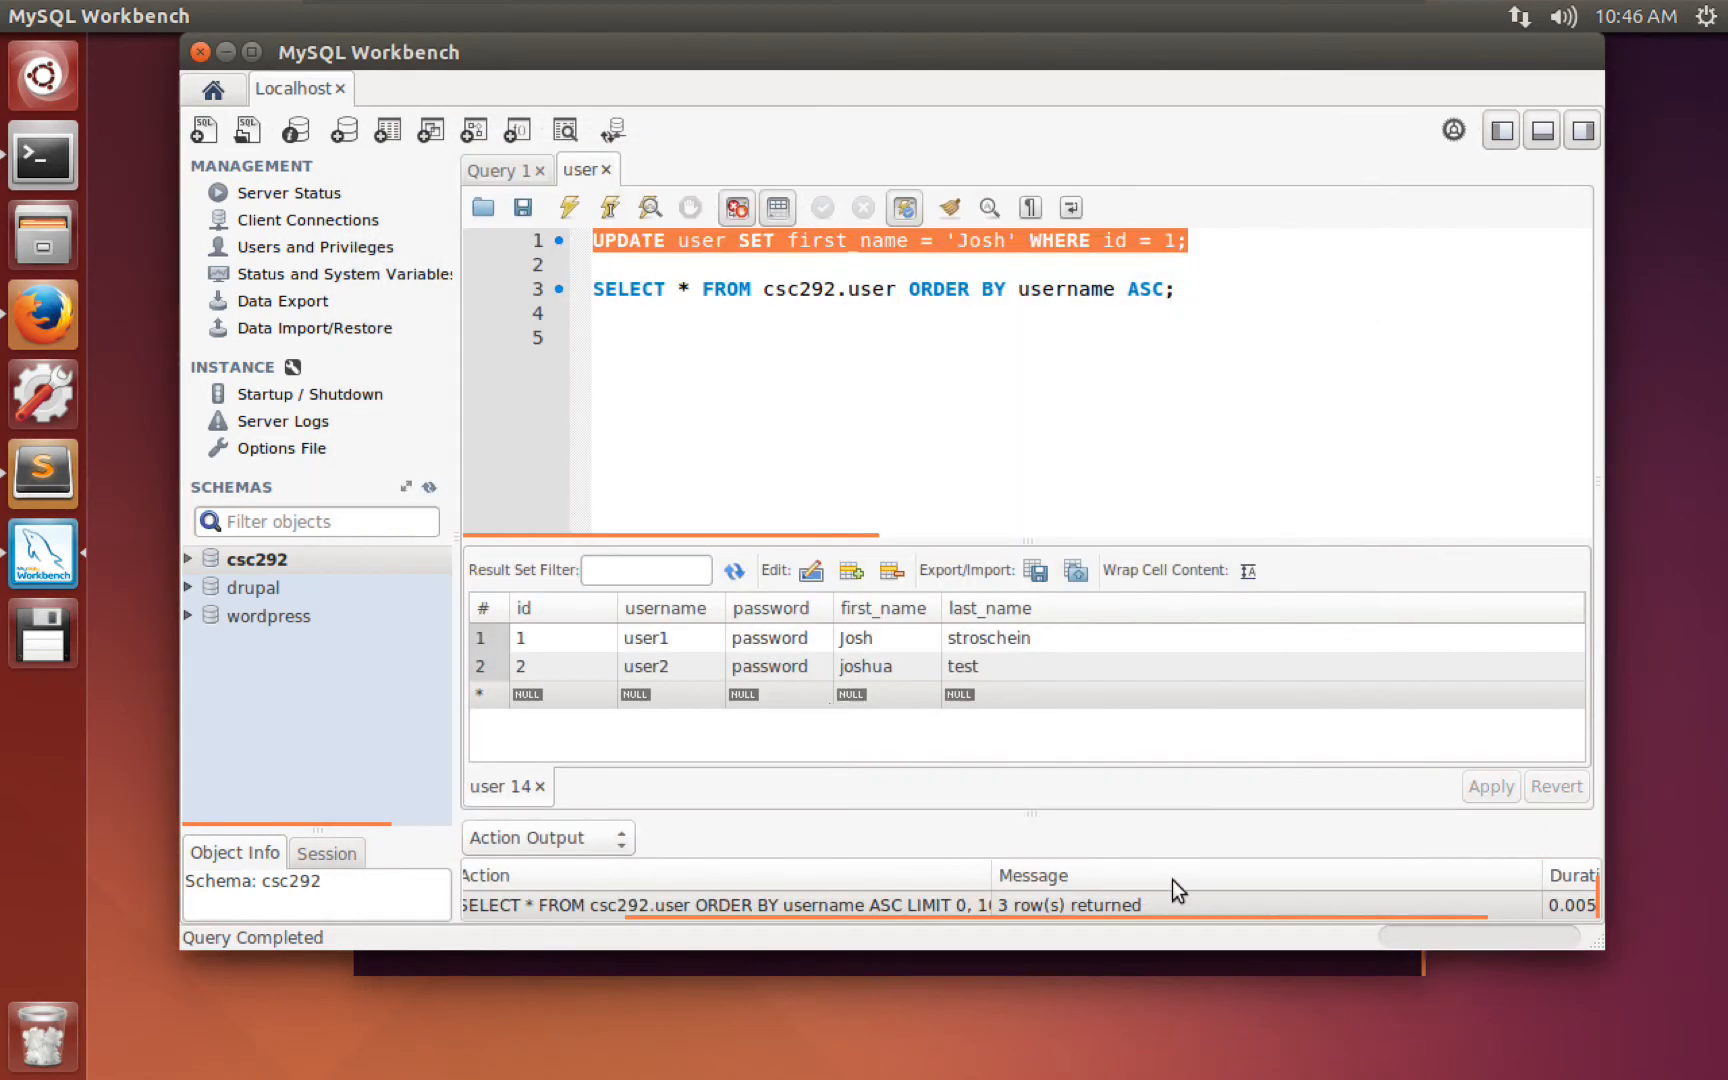
# Insert a new line with delete from user where id = 2 above the SELECT.
pyautogui.click(612, 365)
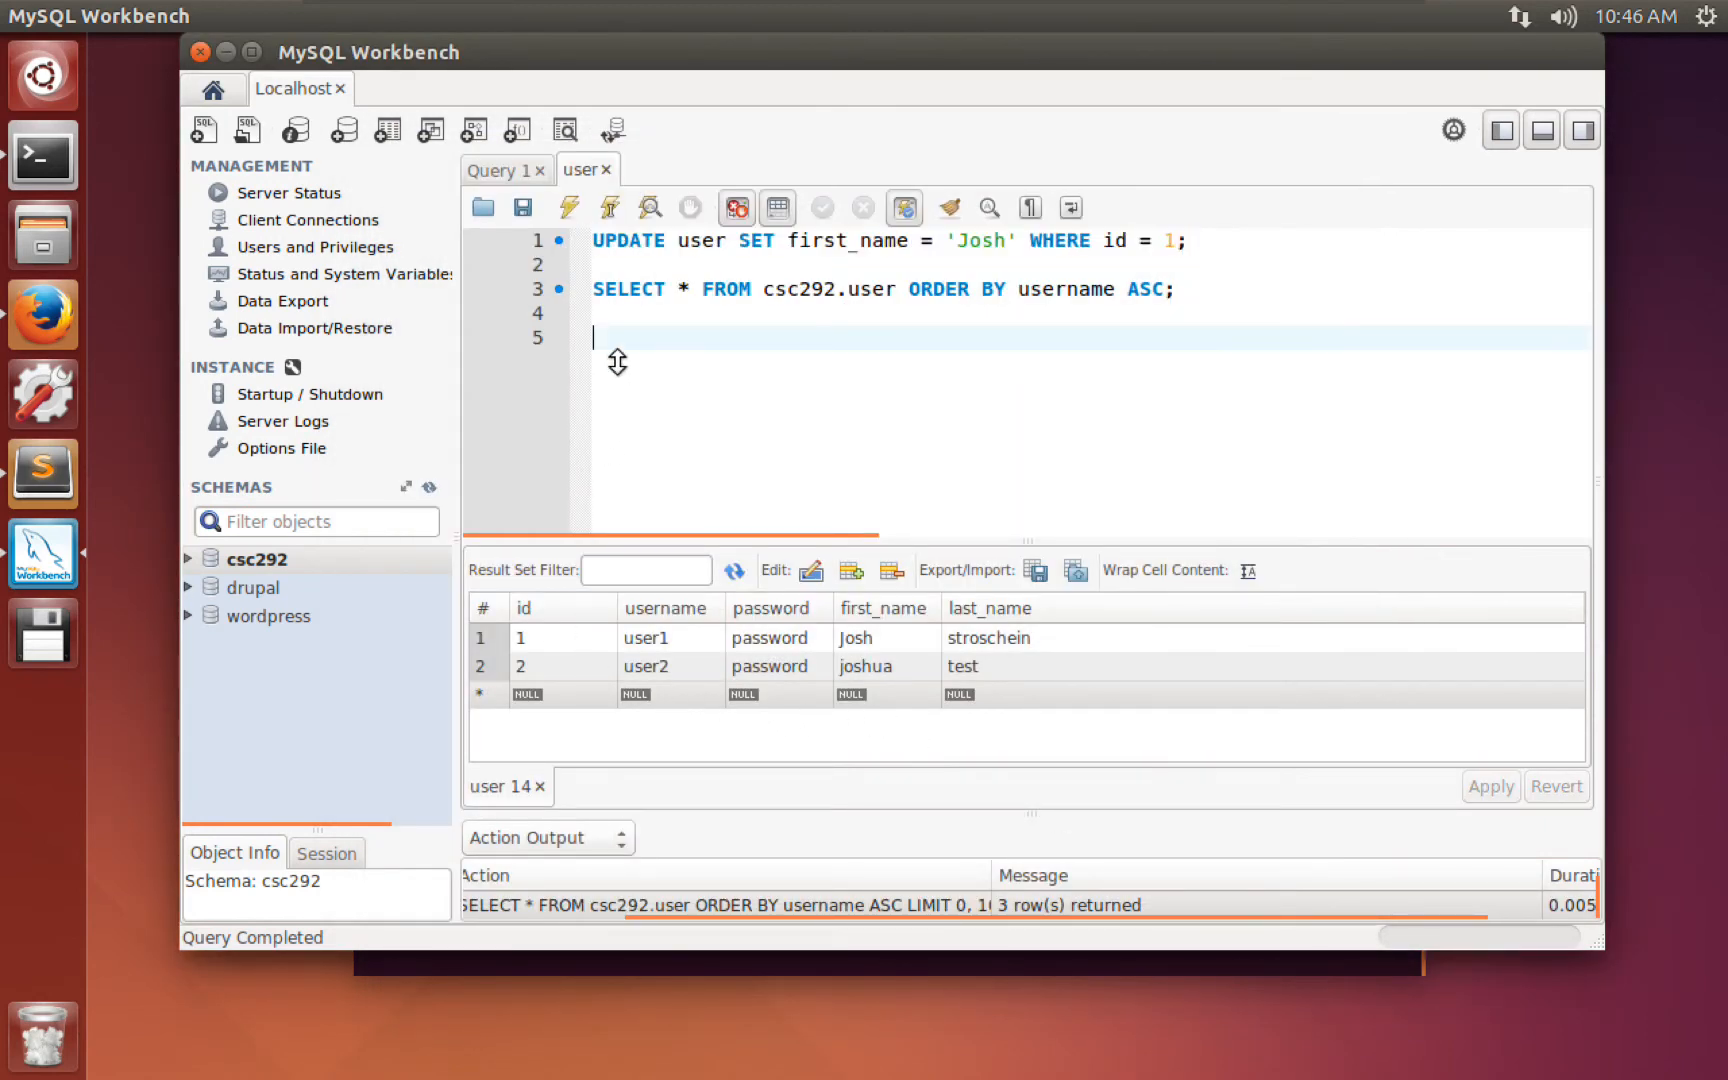
pyautogui.click(625, 259)
pyautogui.press('Return')
pyautogui.press('Return')
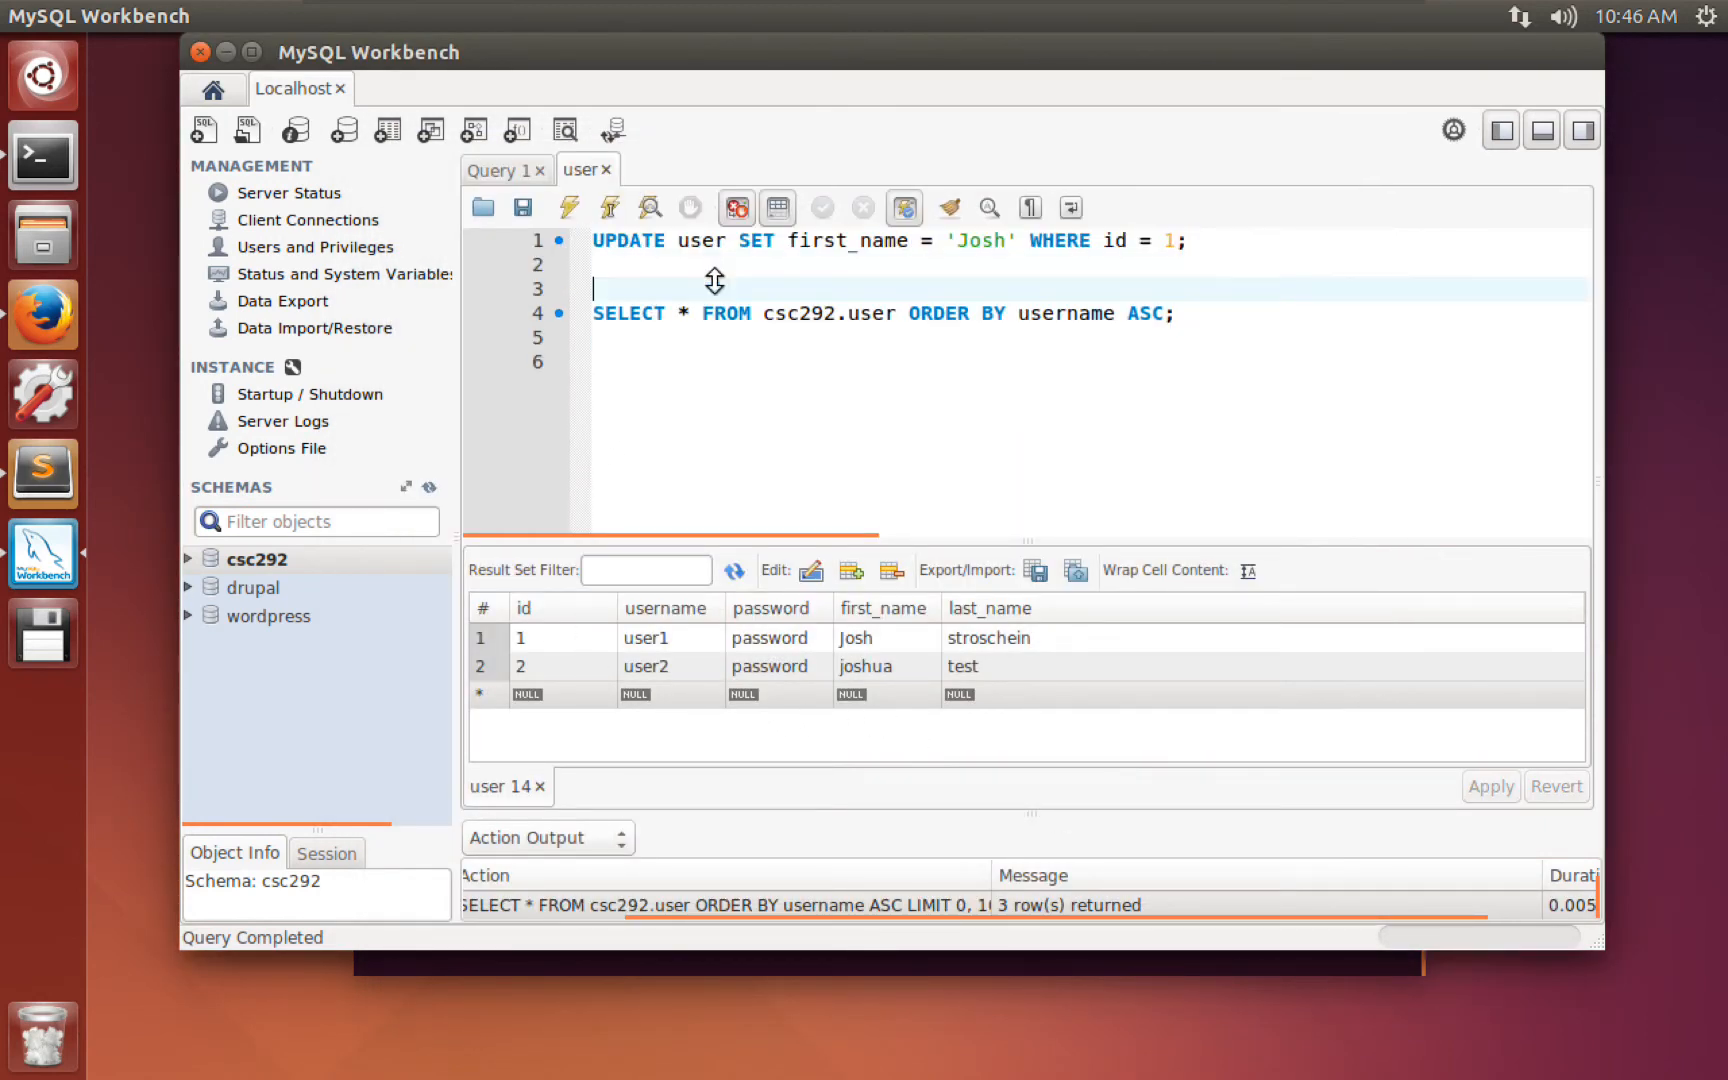
pyautogui.press('Up')
pyautogui.write('delete ')
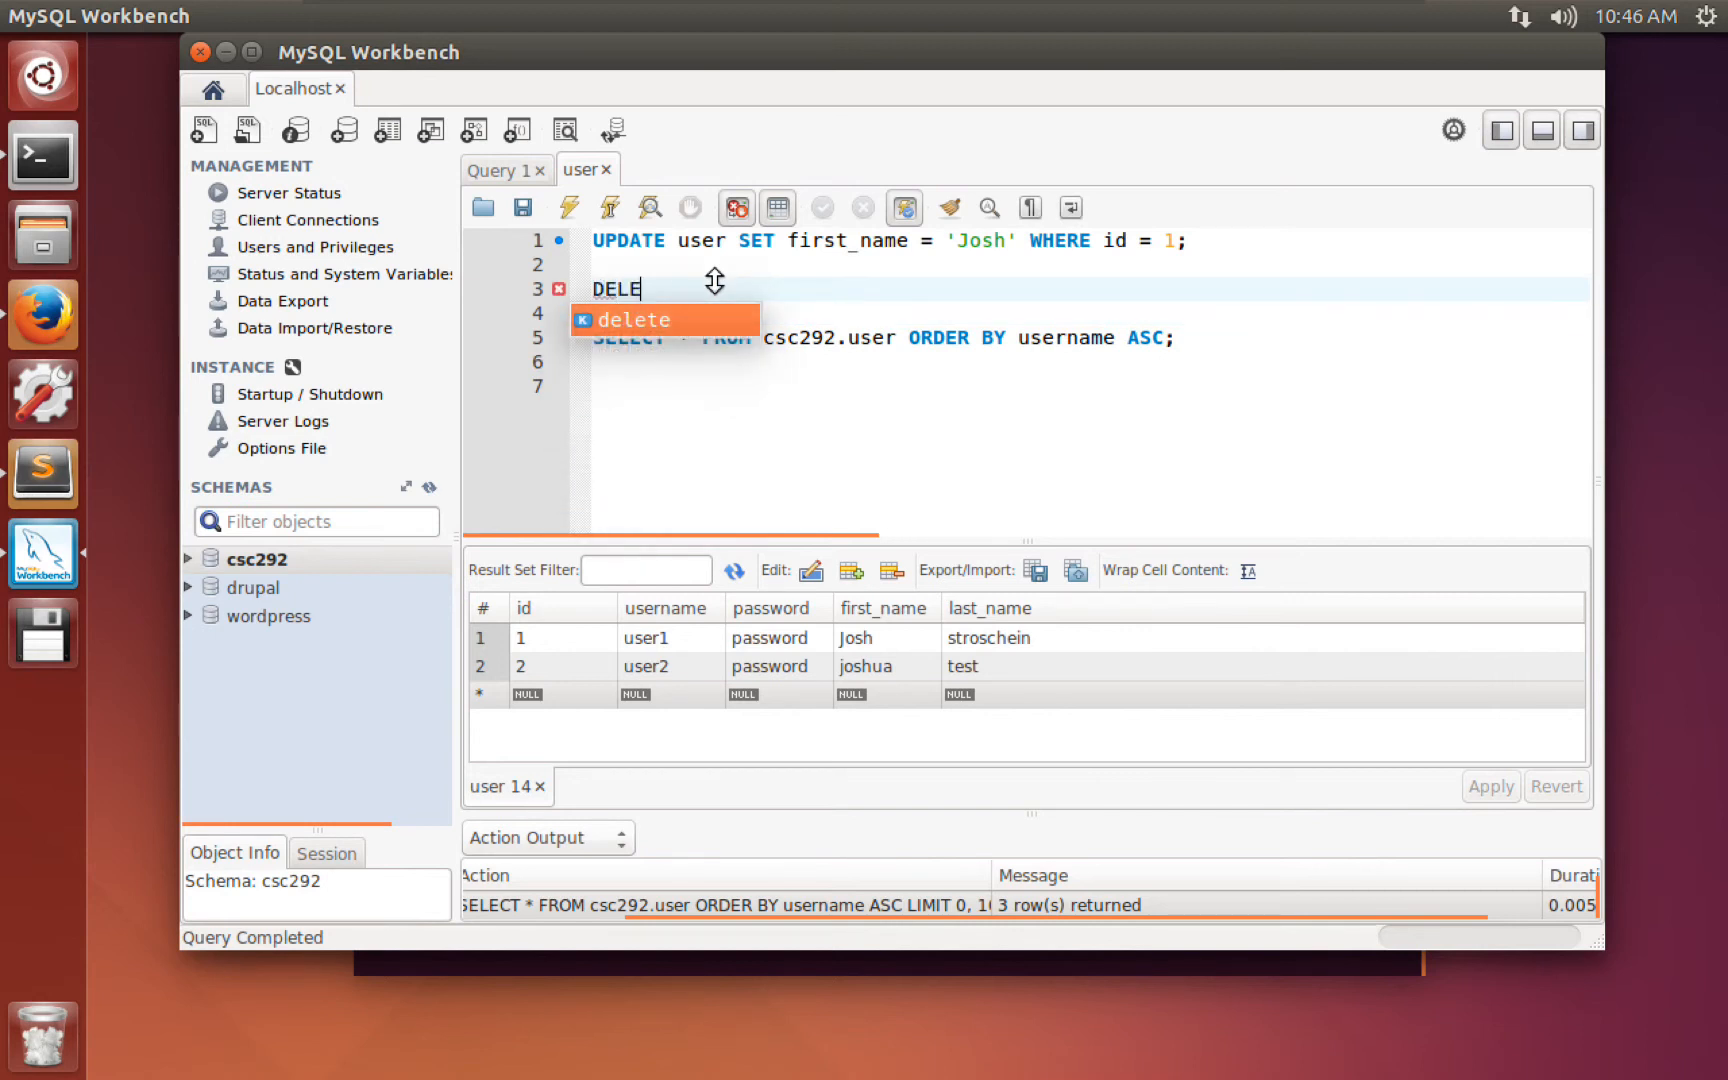
pyautogui.write('from user where')
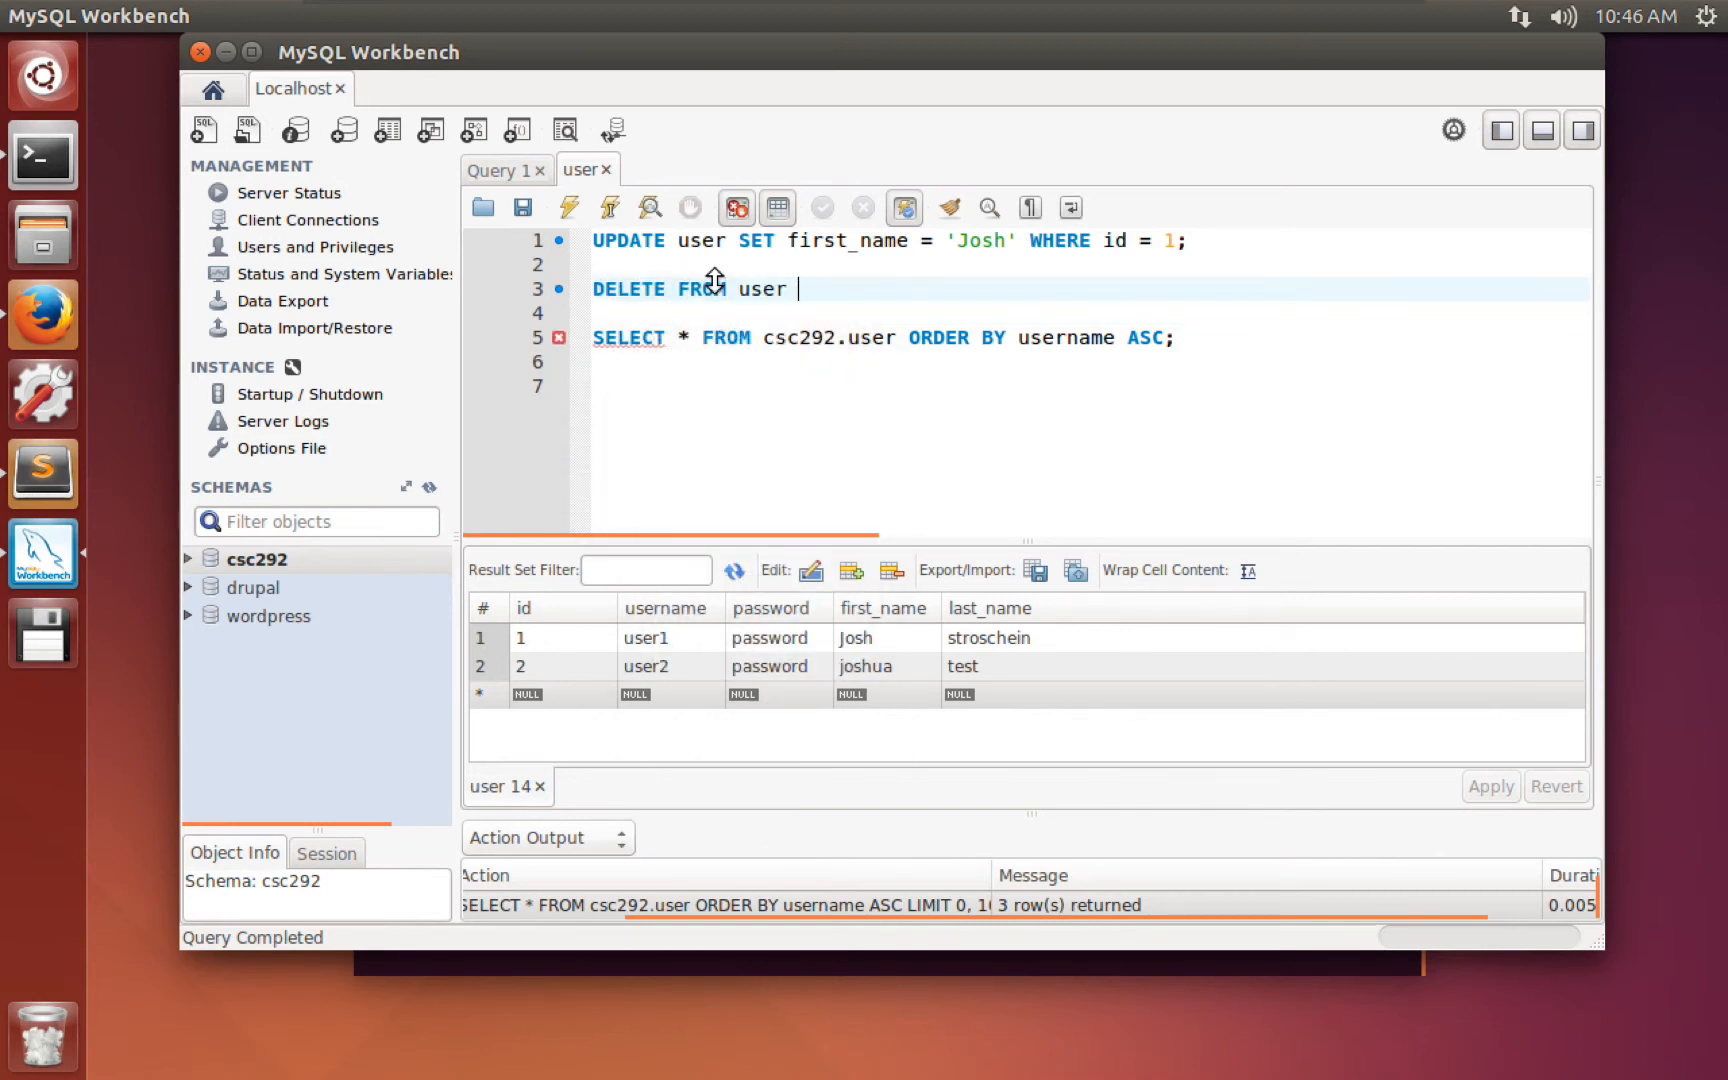
pyautogui.write(' id = 2;')
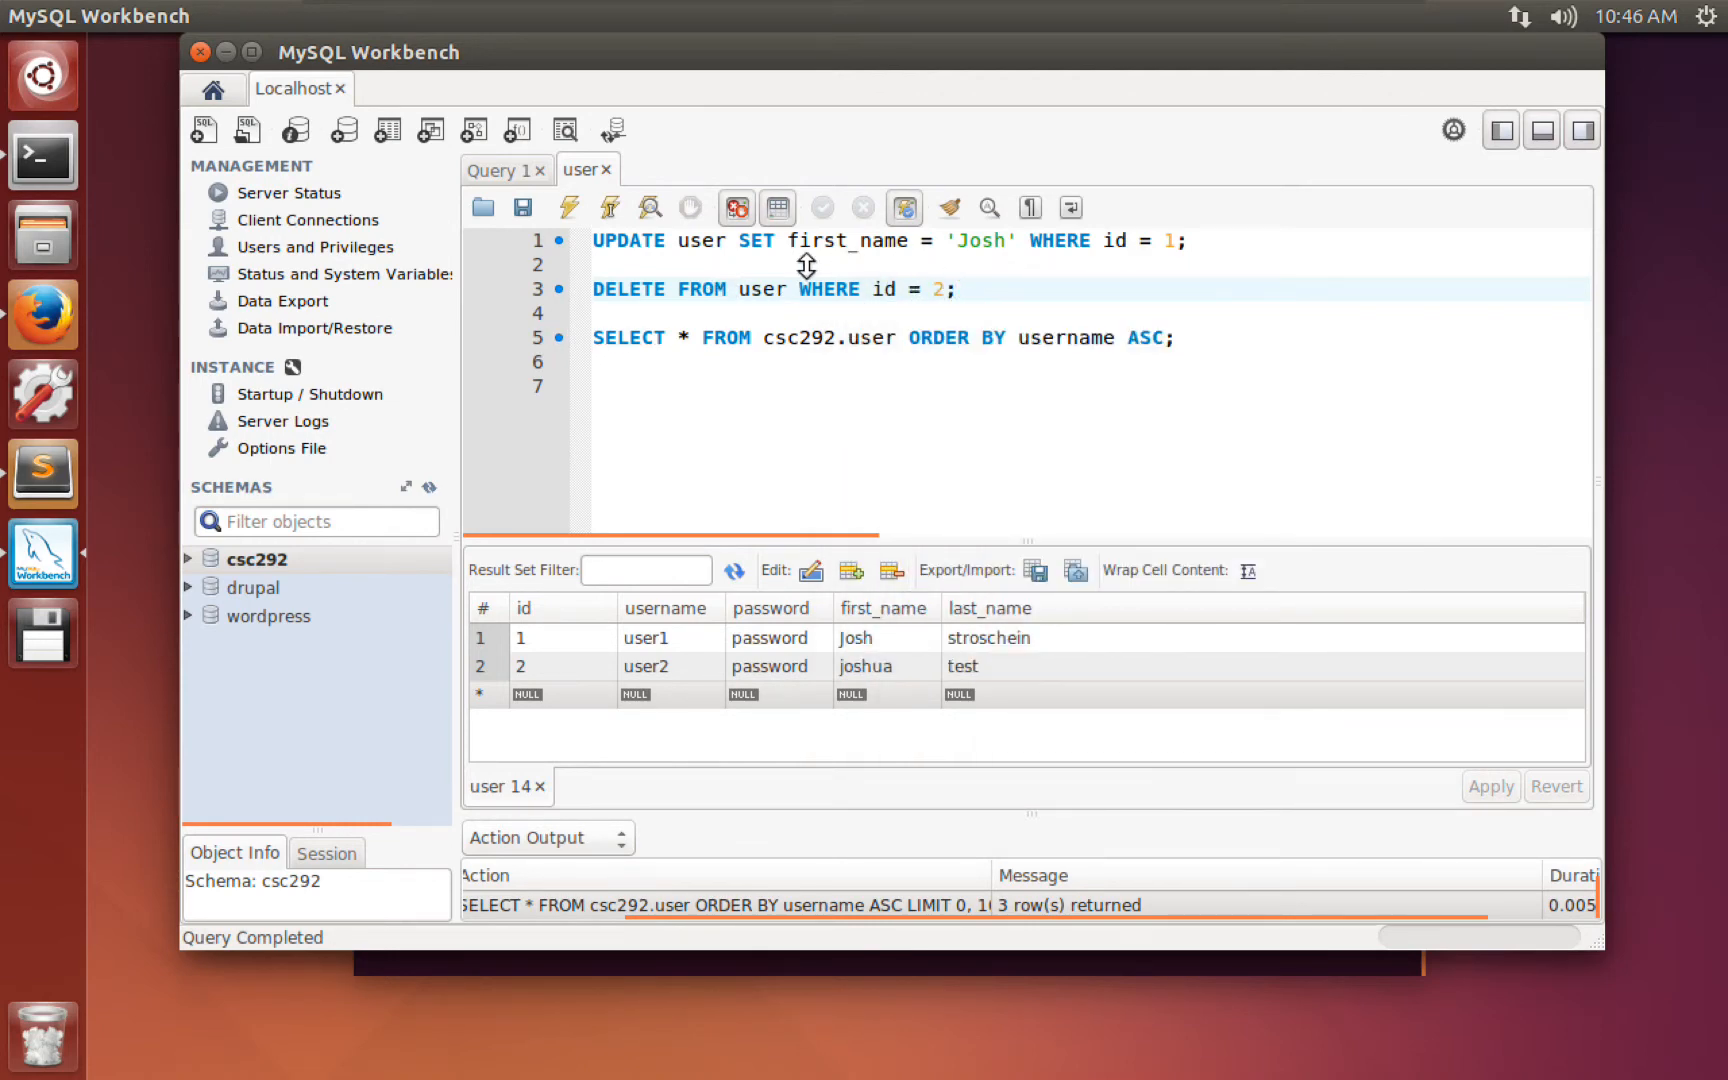
# Comment out the UPDATE line with # and run the script to remove user2.
pyautogui.click(596, 242)
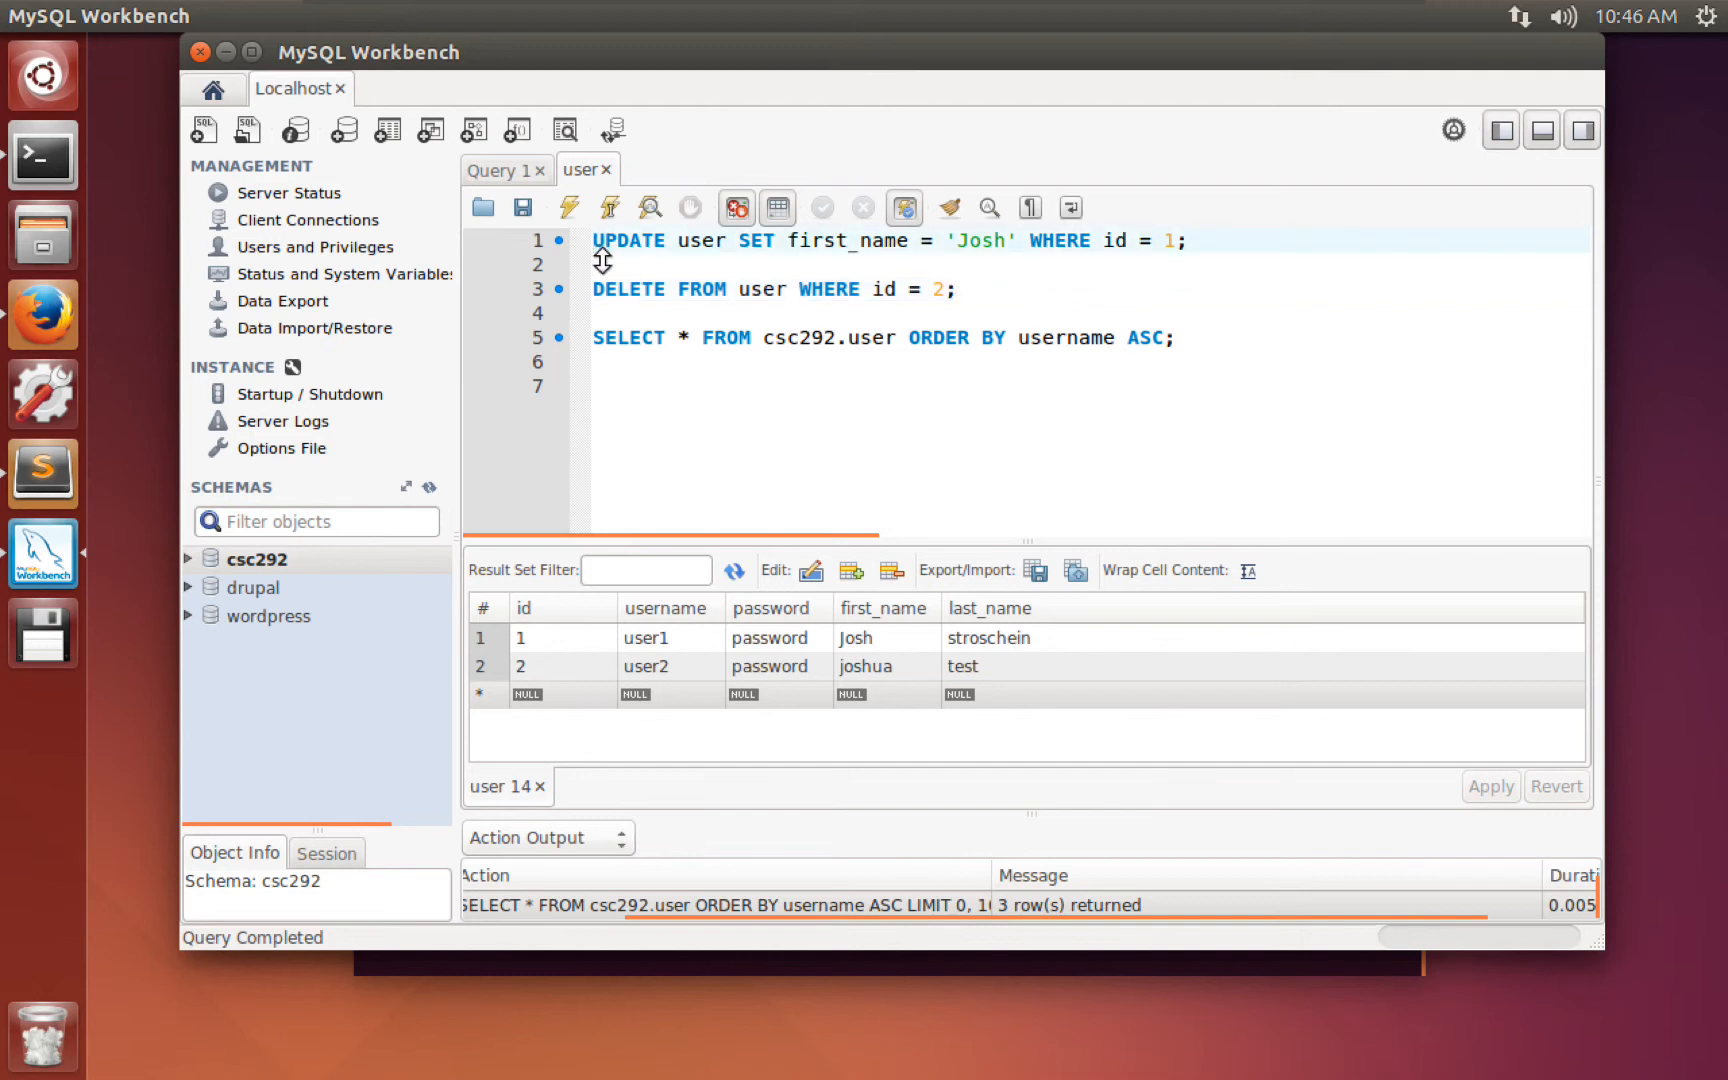
pyautogui.write('#')
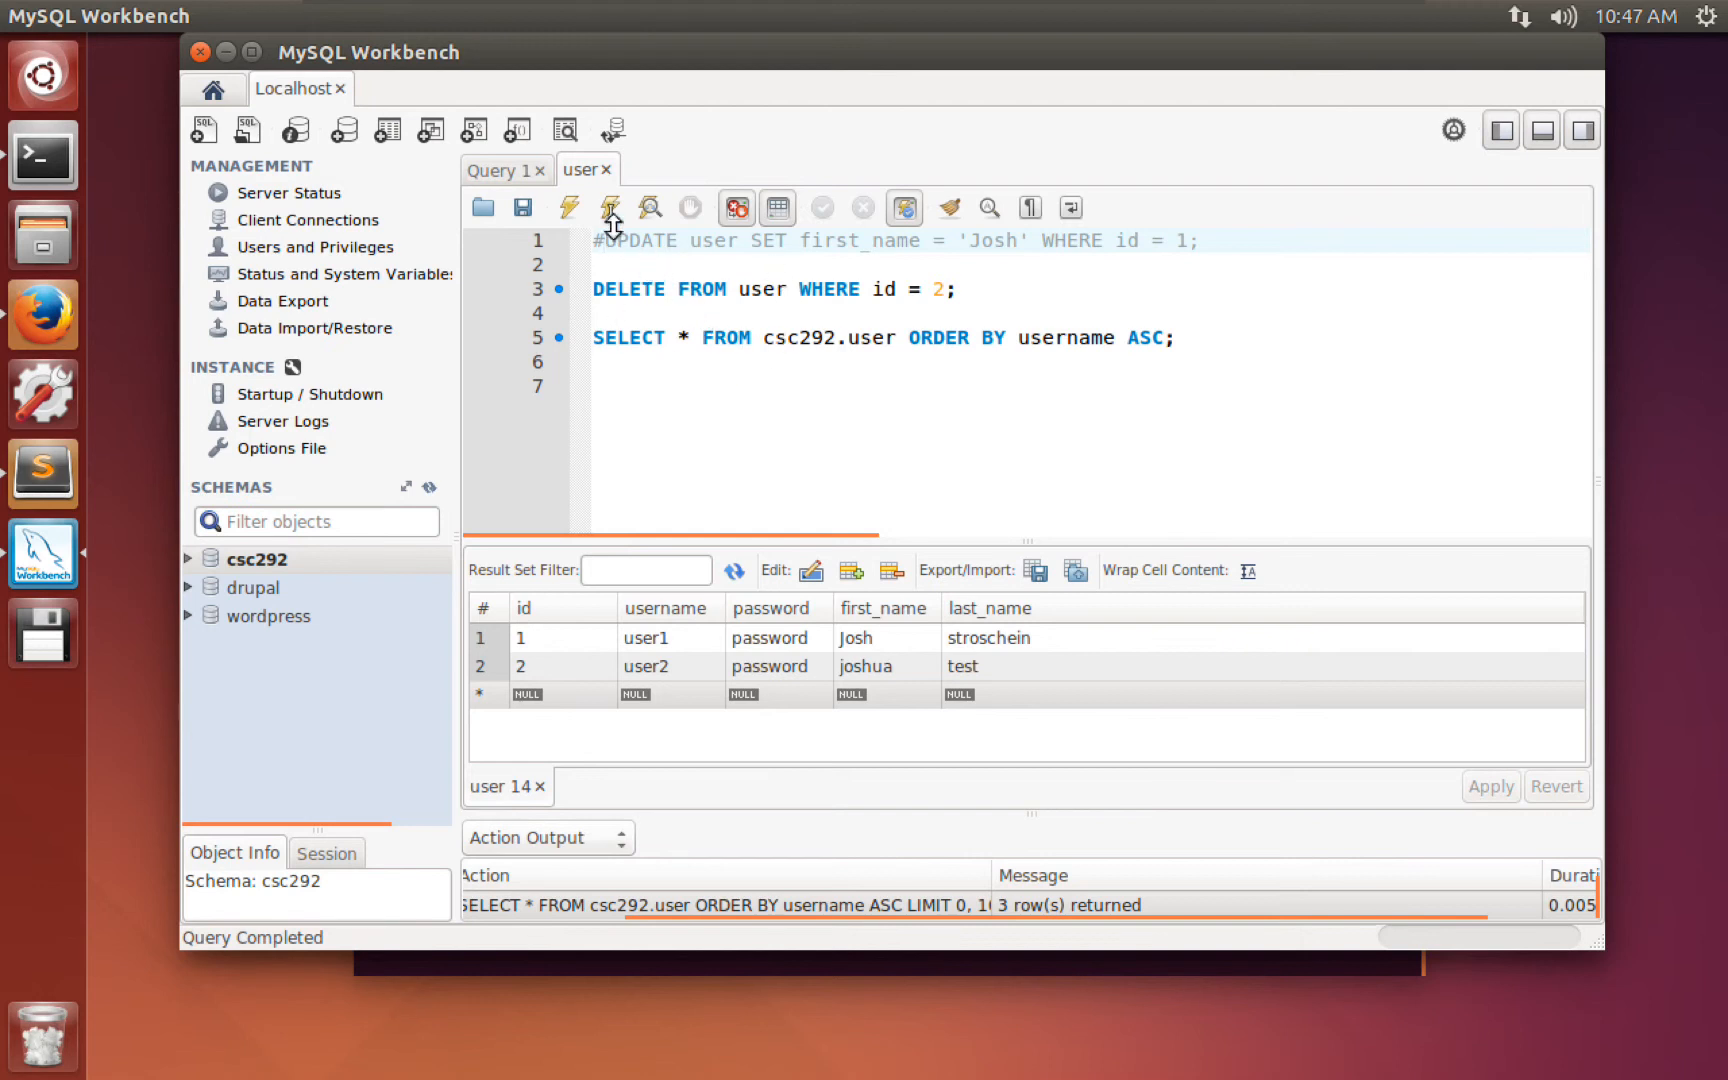
pyautogui.click(569, 207)
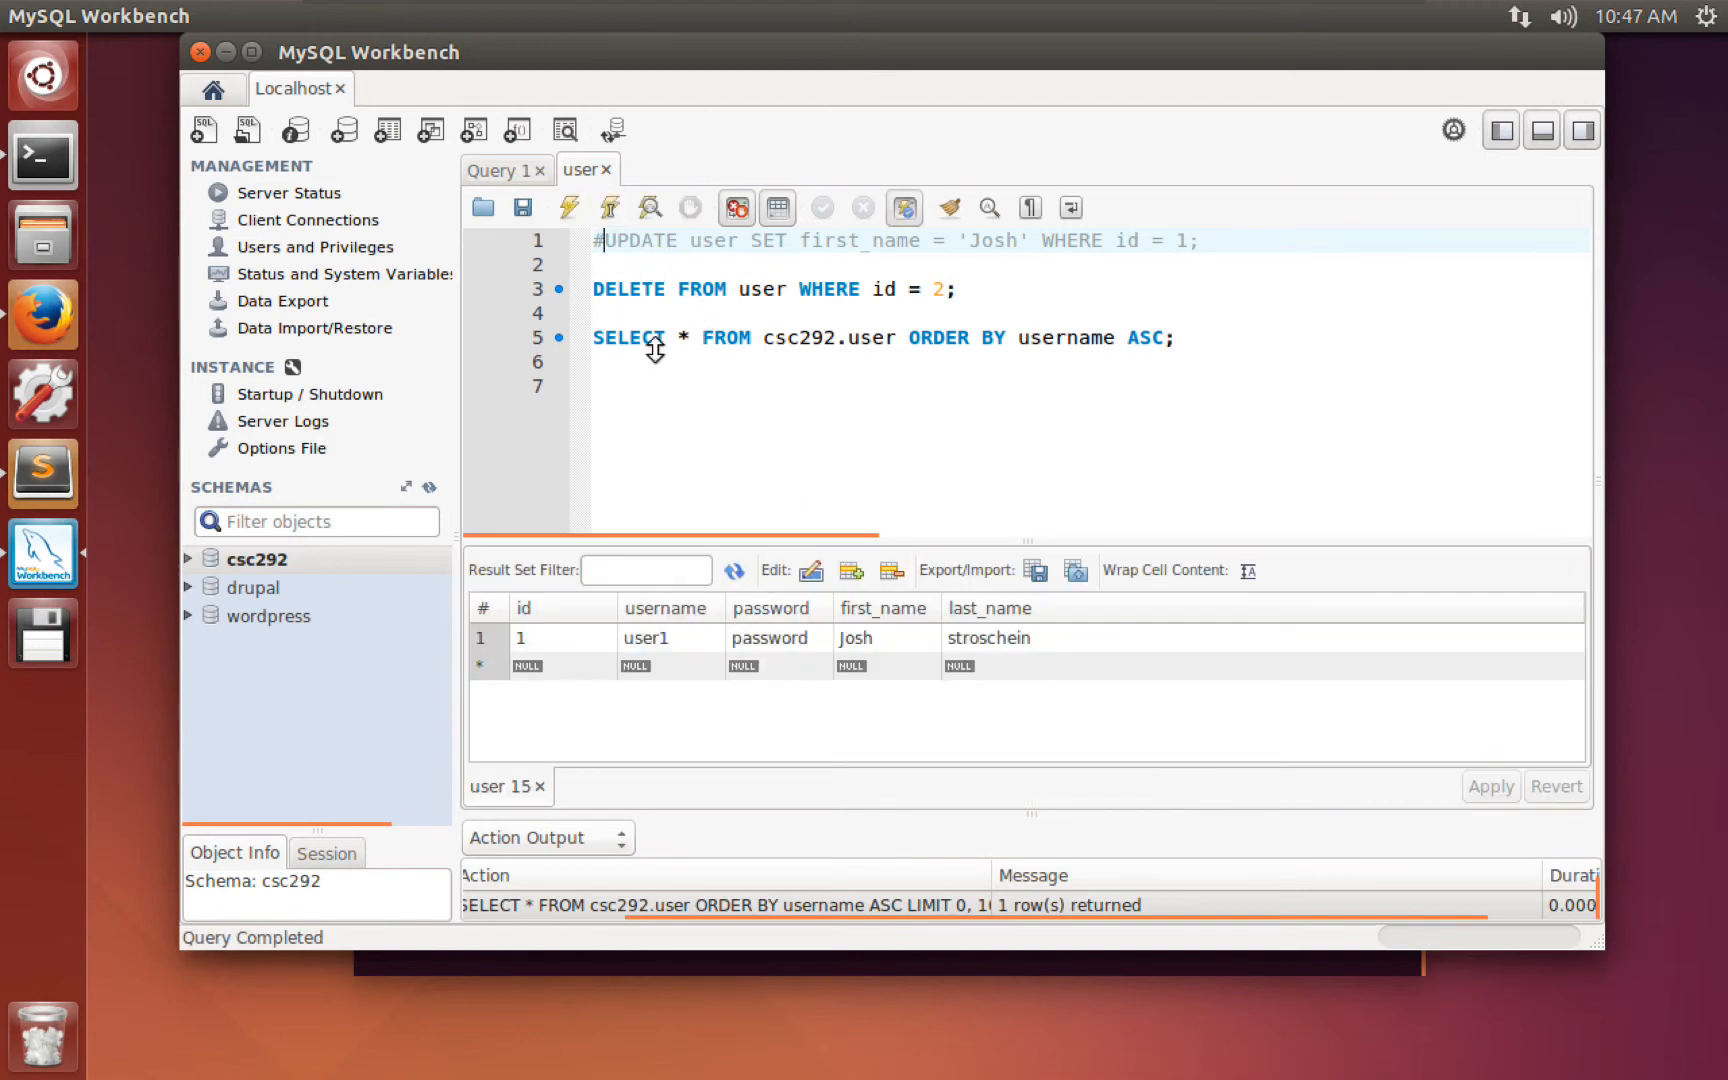
pyautogui.moveTo(630, 289); pyautogui.dragTo(970, 284)
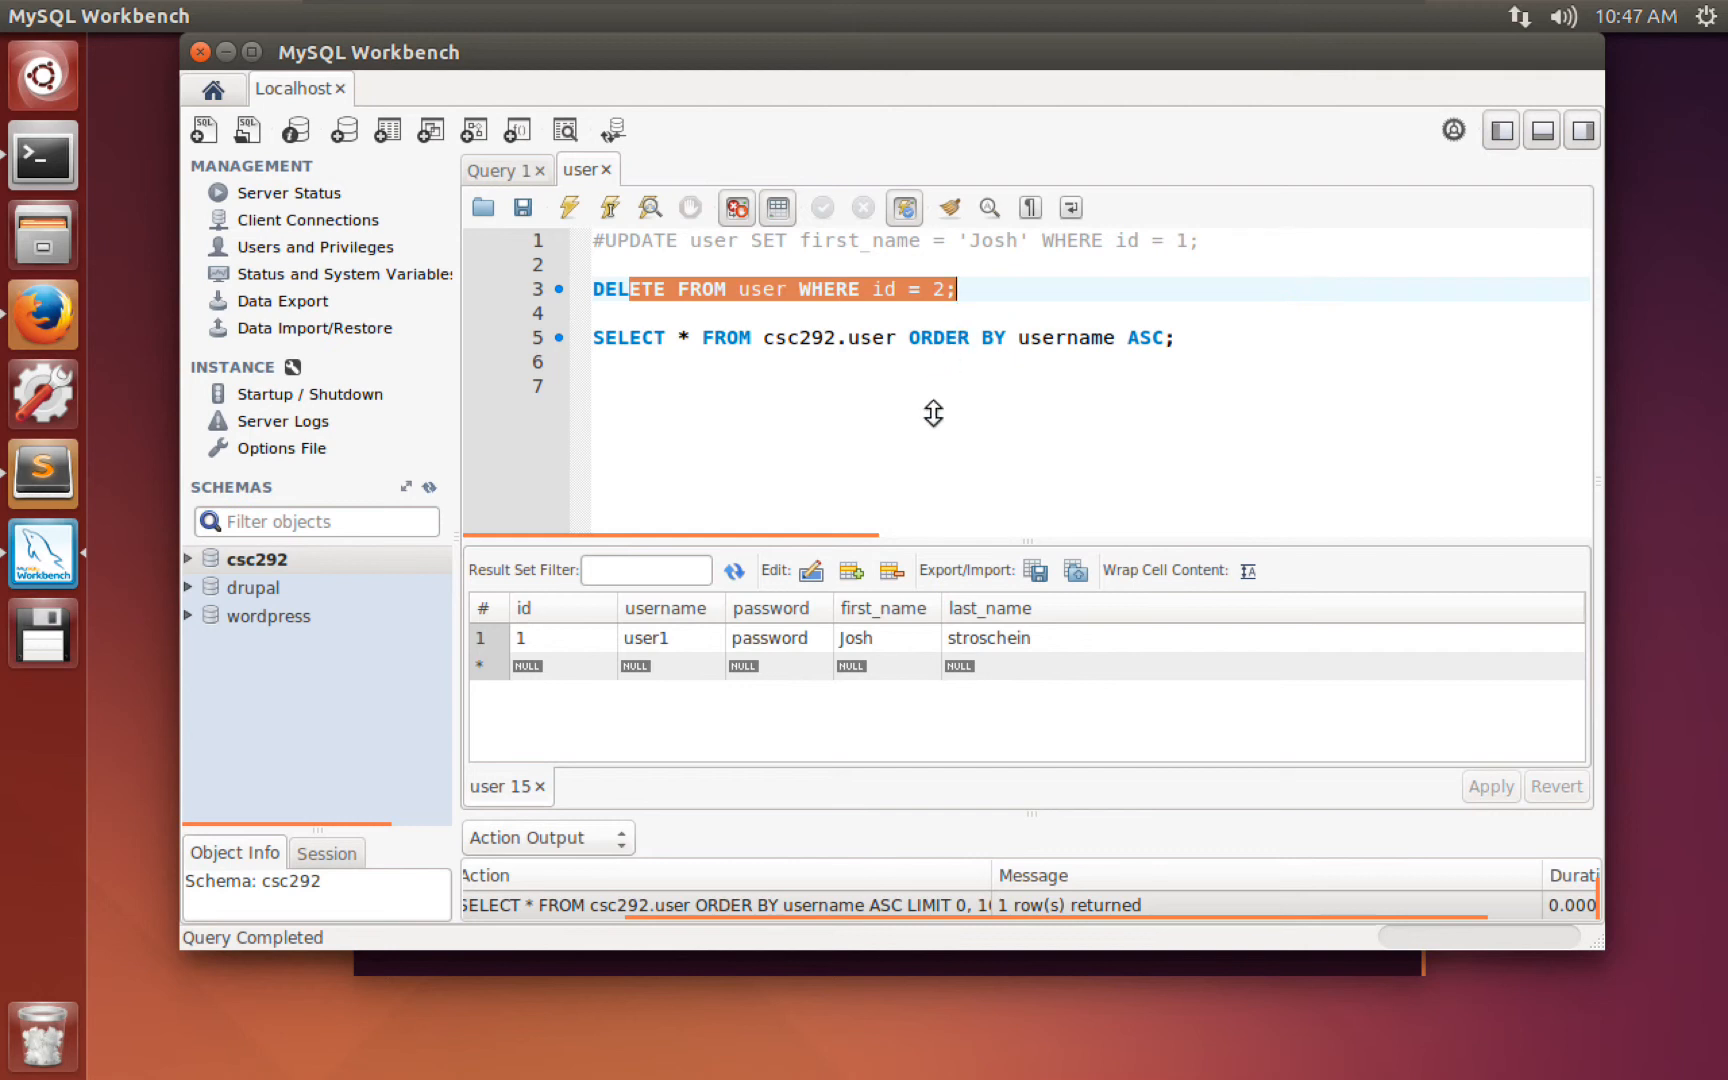
pyautogui.click(658, 385)
pyautogui.click(632, 370)
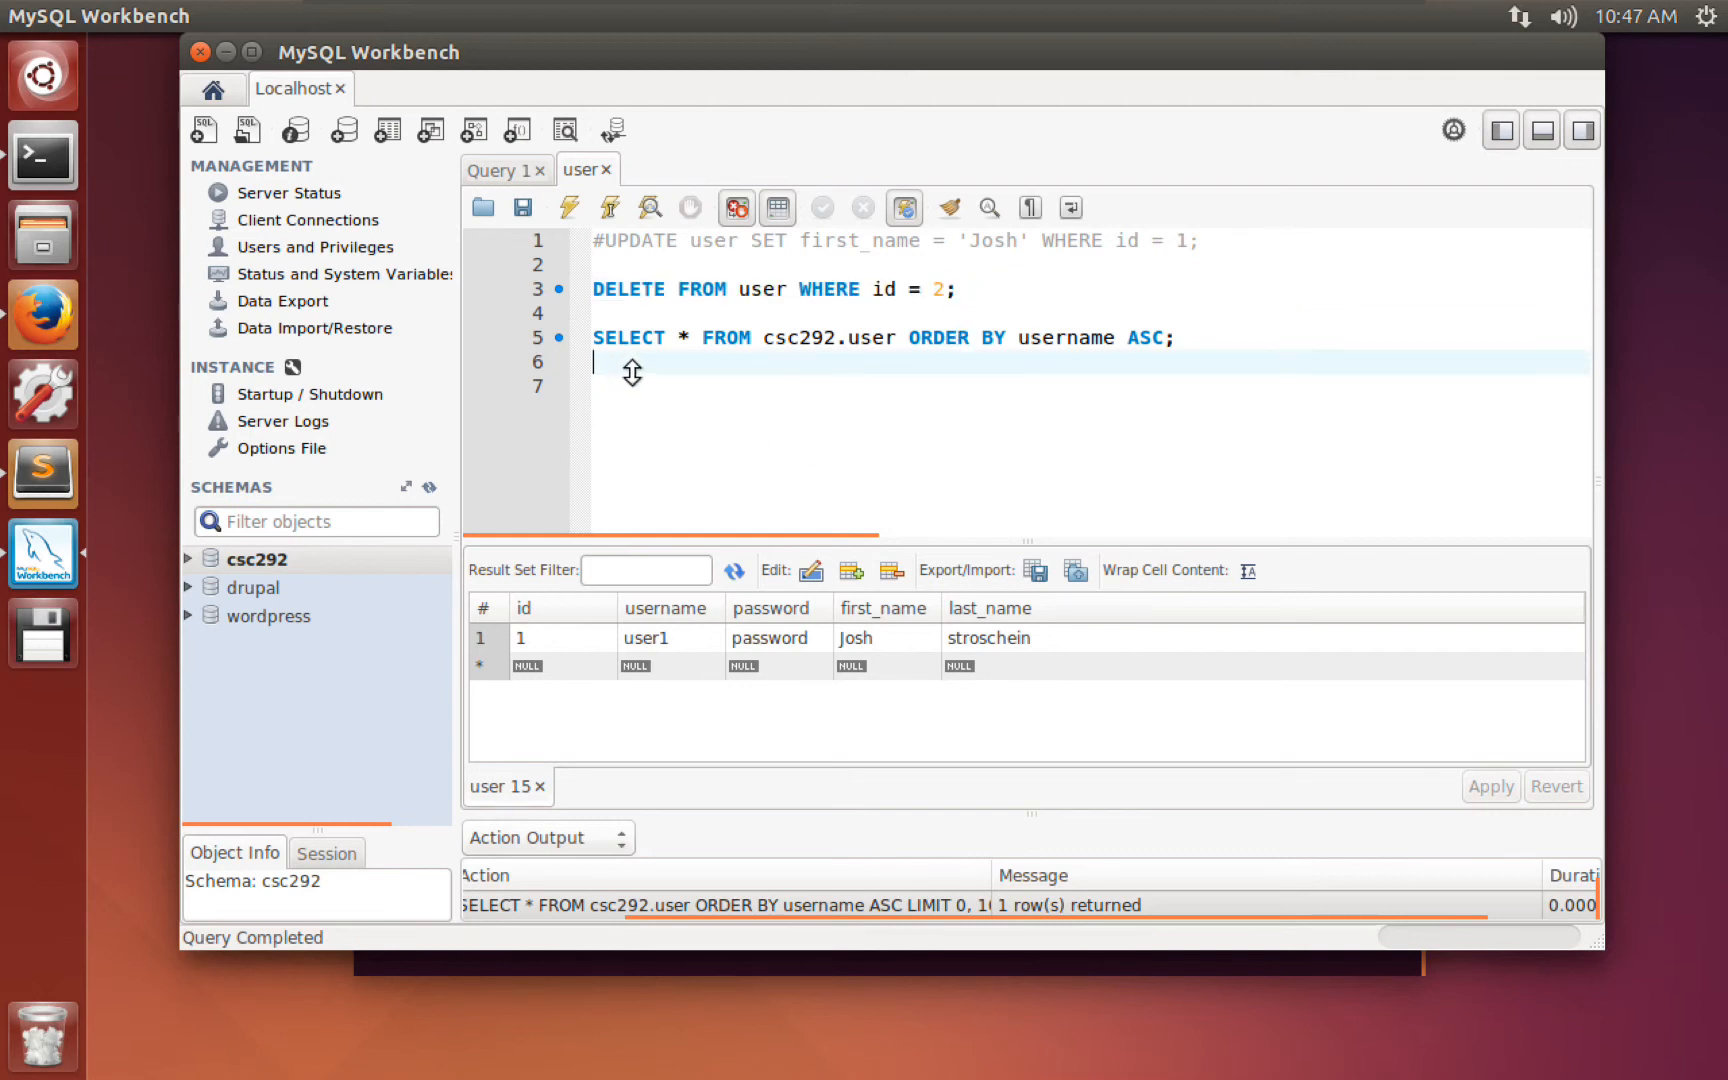
# Review the final script, then exit the virtual machine's full-screen mode.
pyautogui.click(611, 316)
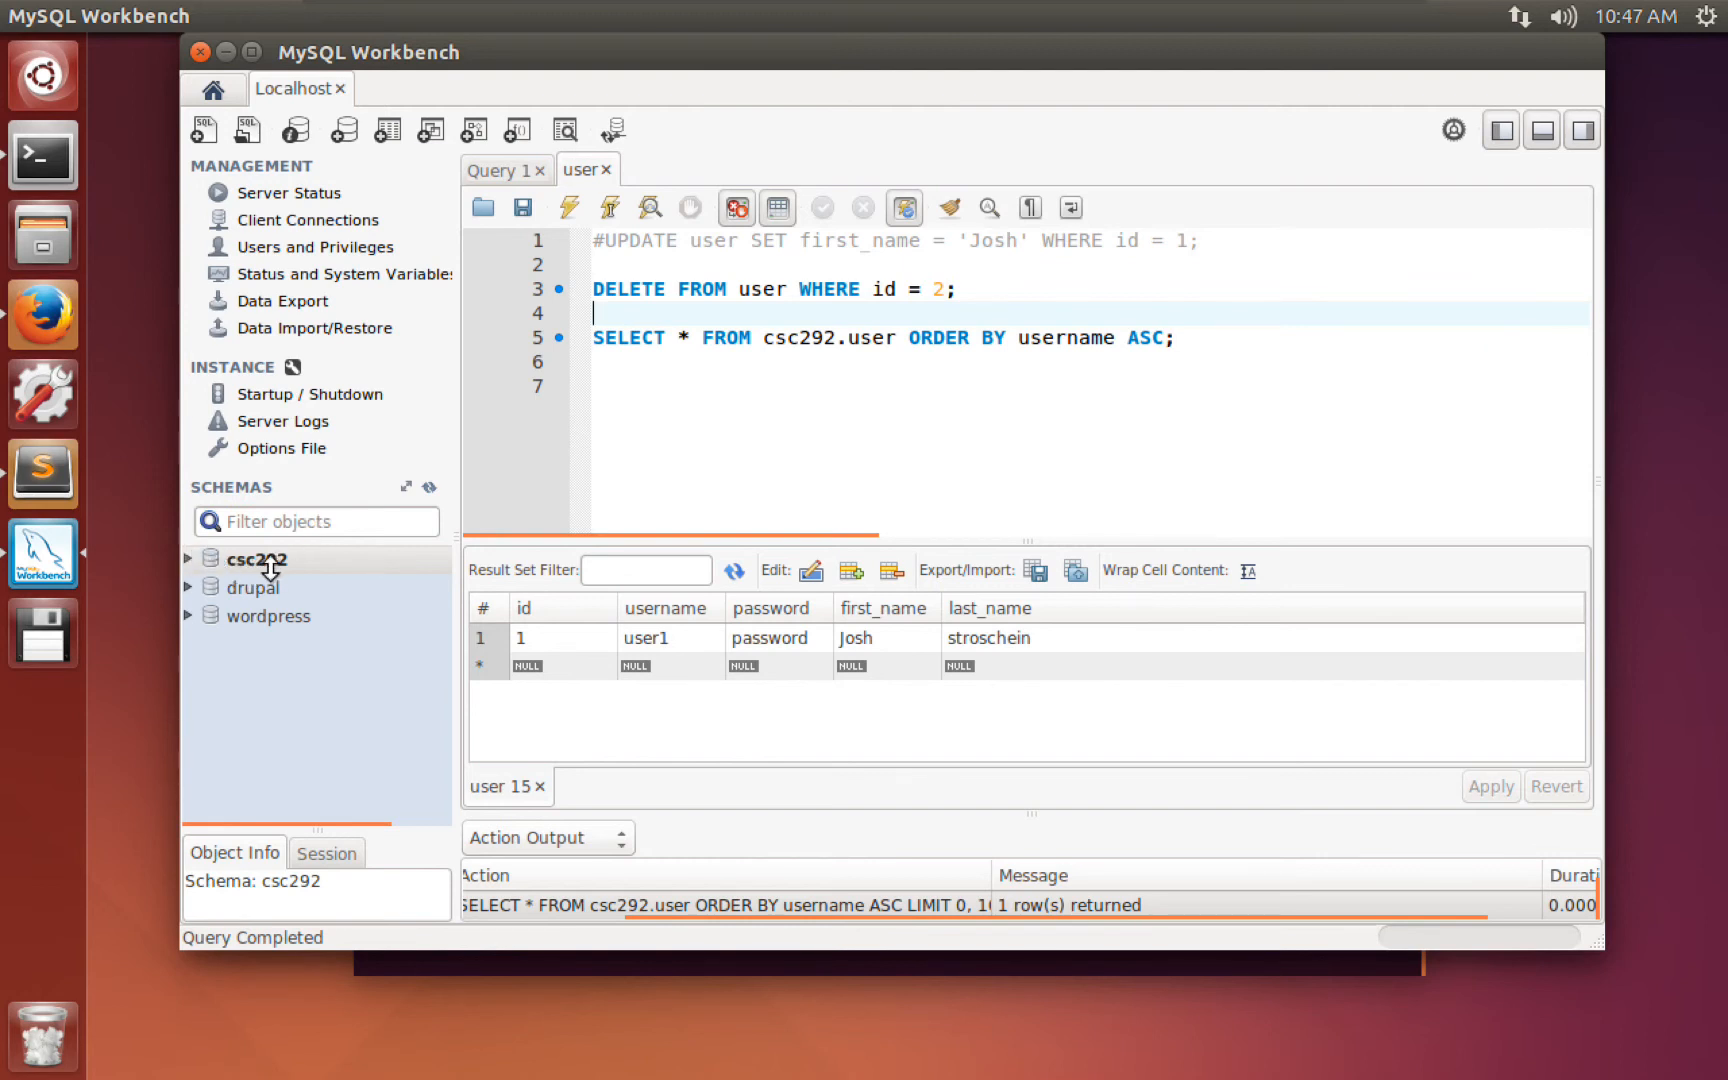
pyautogui.click(636, 380)
pyautogui.moveTo(609, 380); pyautogui.dragTo(591, 233)
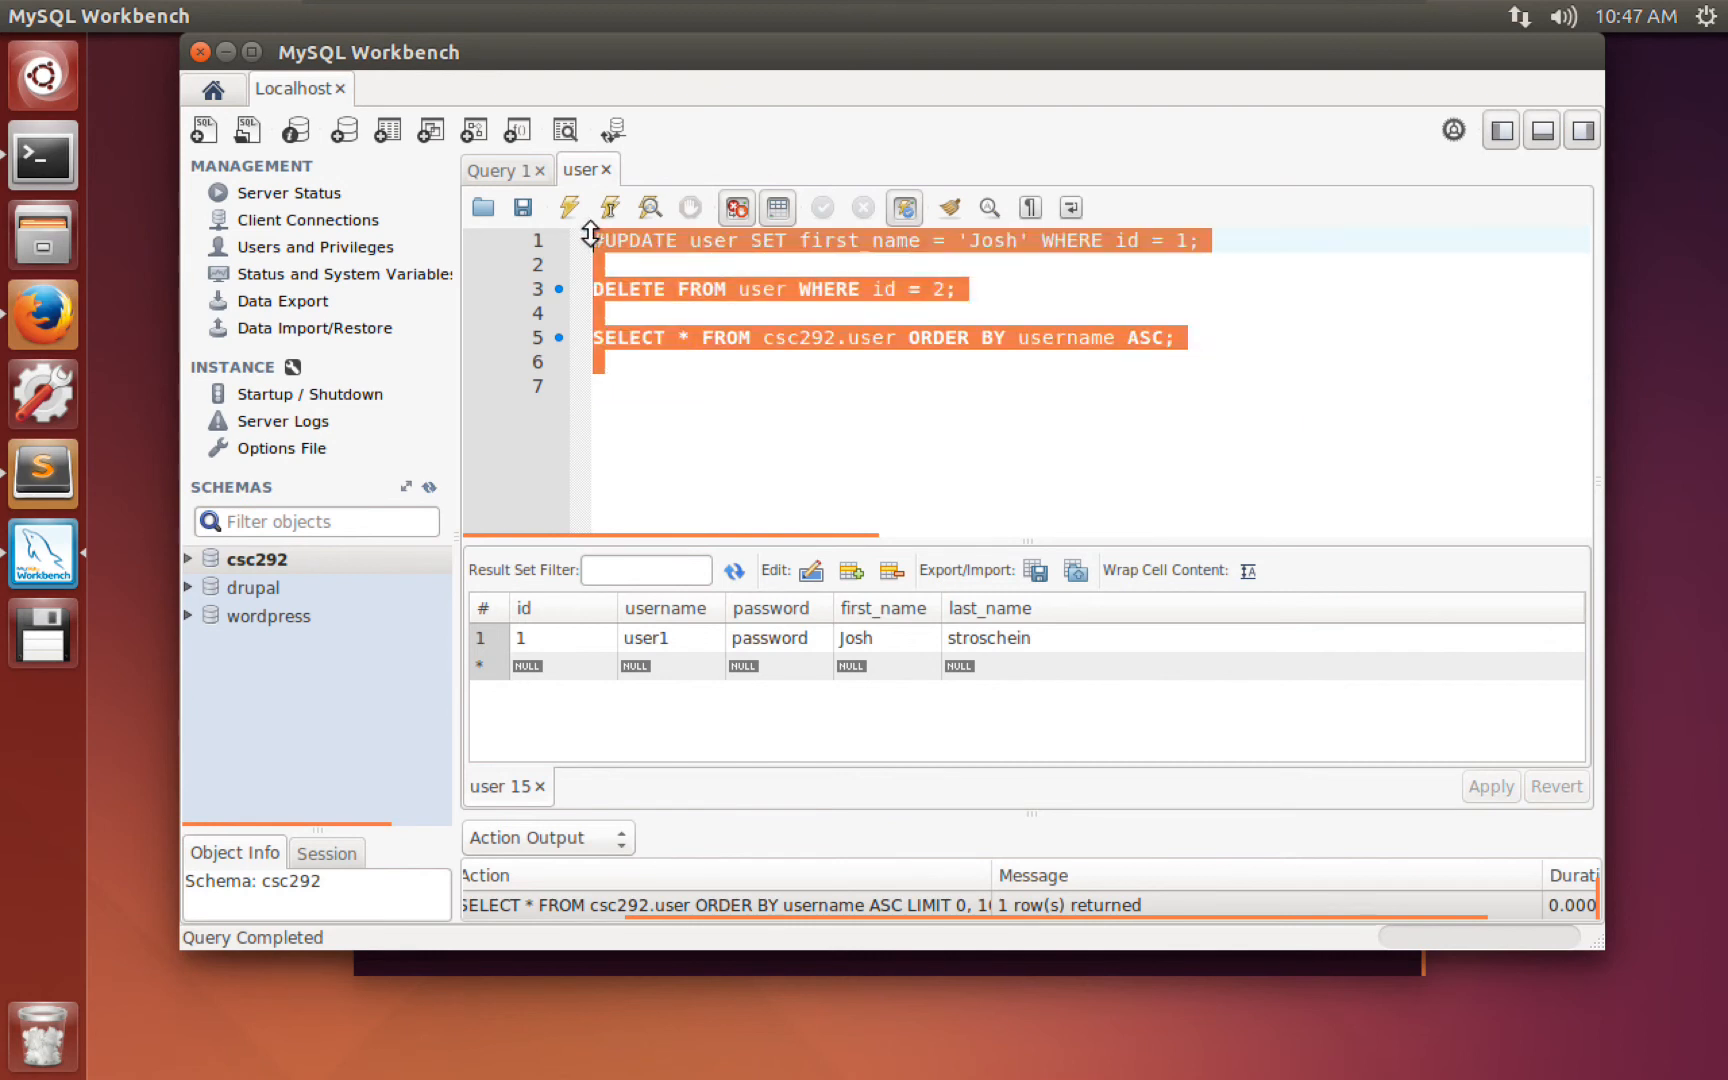
pyautogui.click(665, 382)
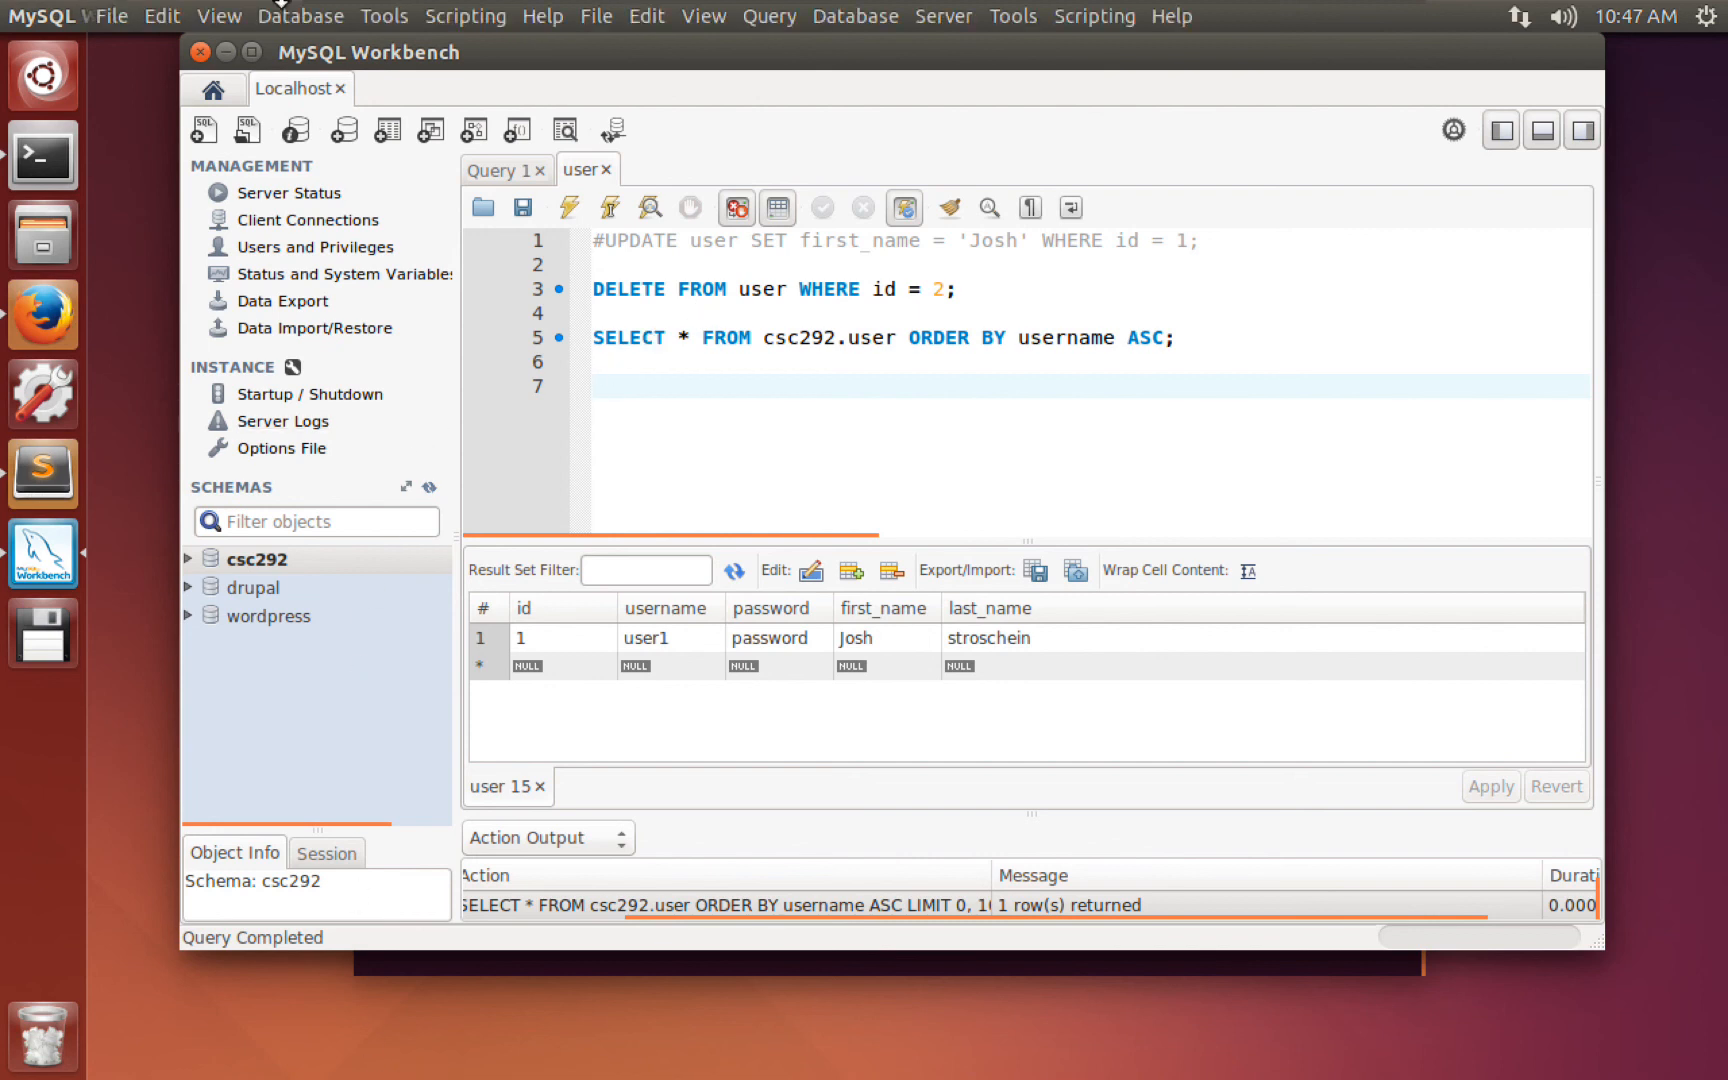
pyautogui.moveTo(530, 20)
pyautogui.click(594, 20)
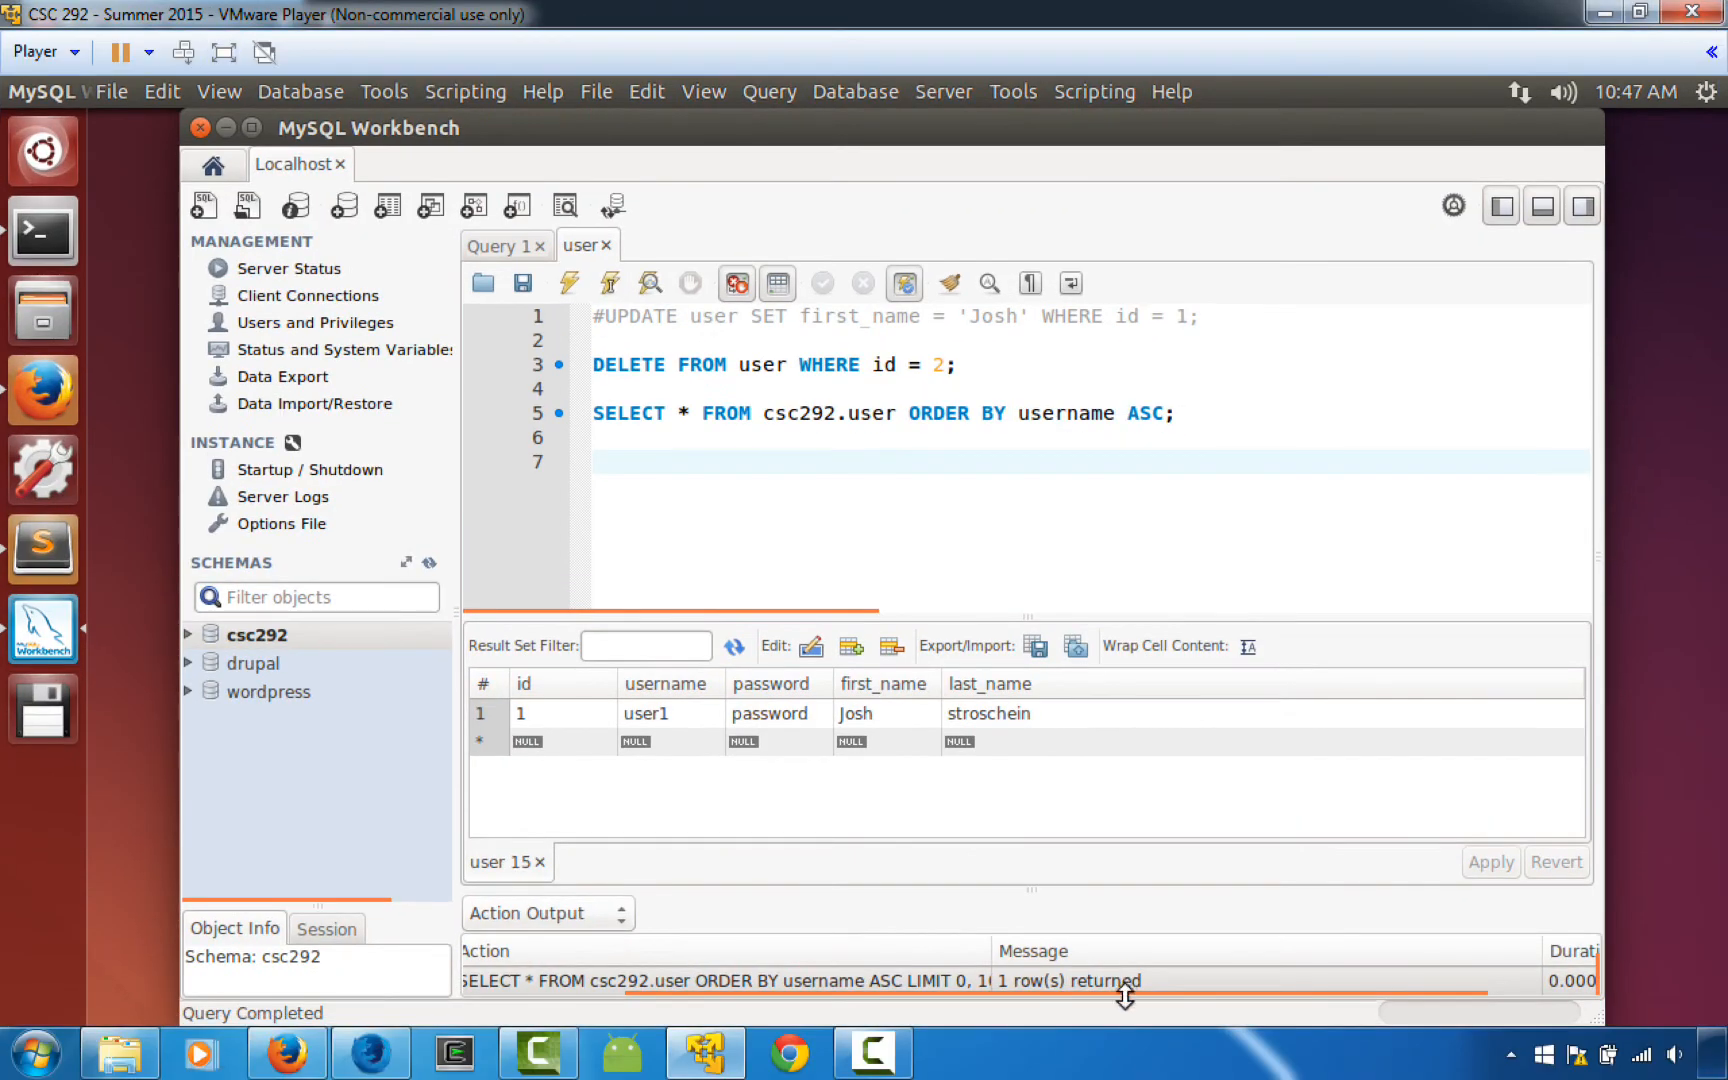